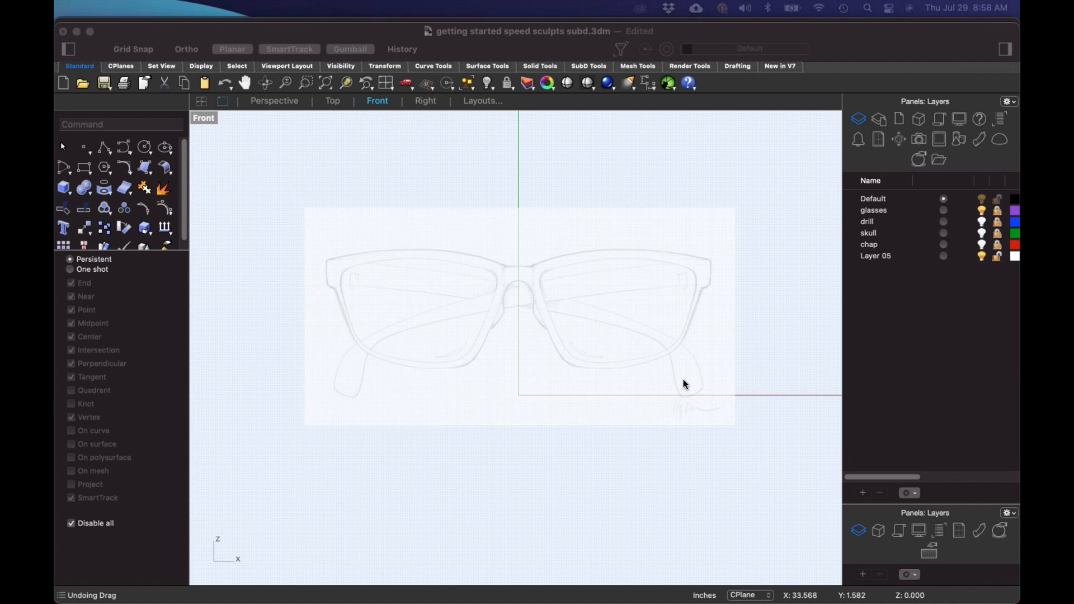
- Bring the Rhino window forward and switch it to macOS full screen
click(103, 32)
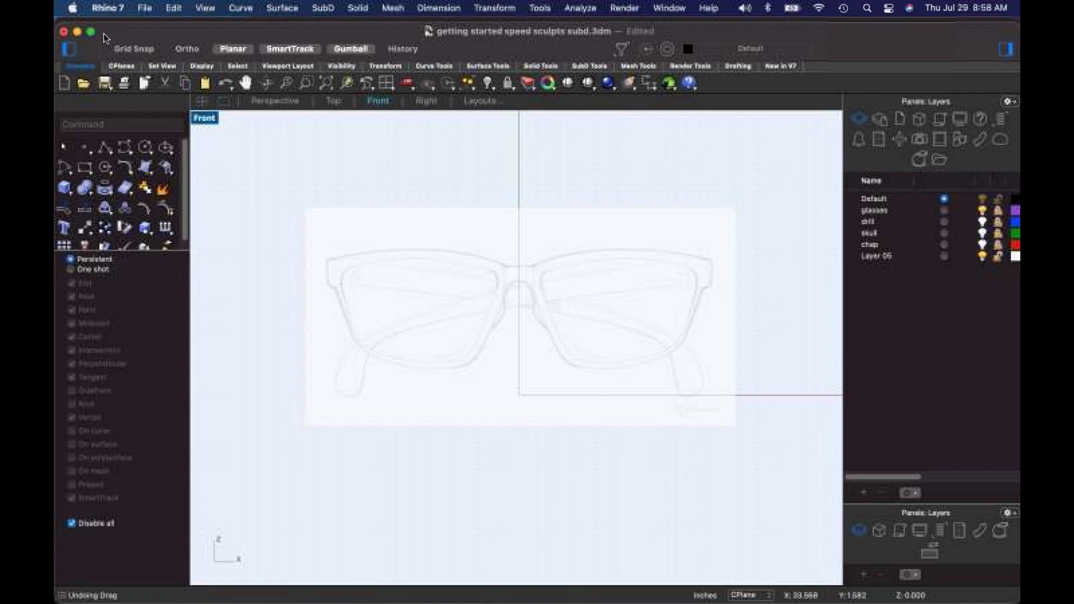
click(91, 32)
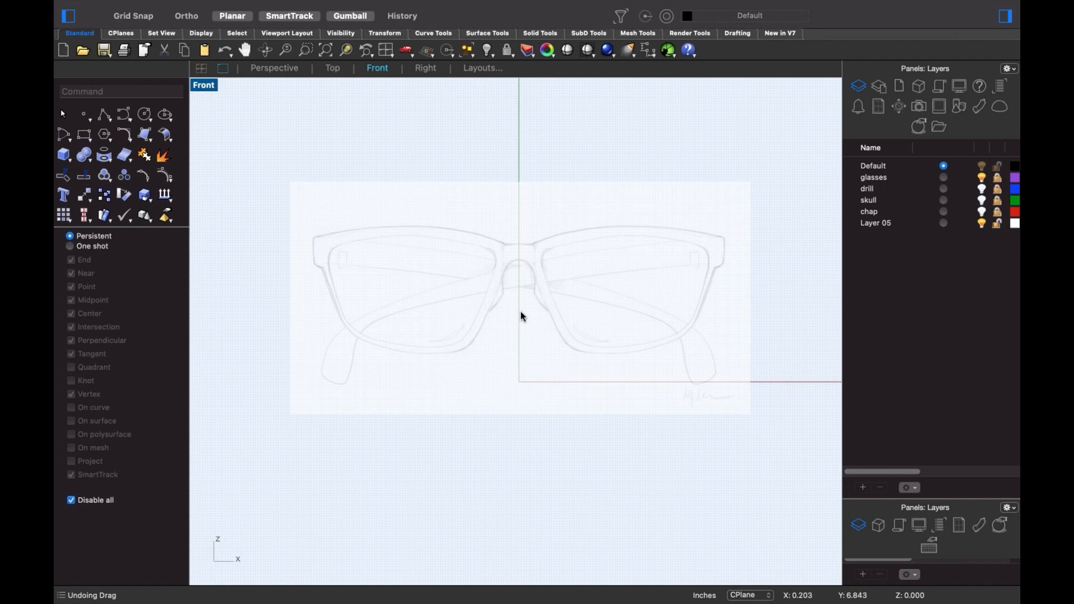
scroll(524, 313, down, 5)
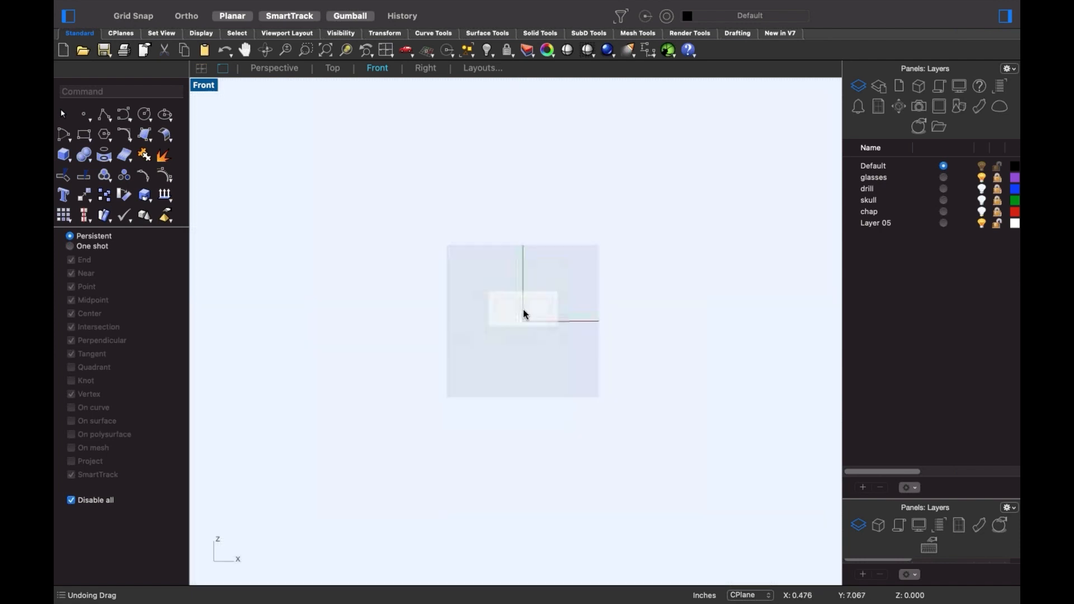
scroll(526, 313, up, 5)
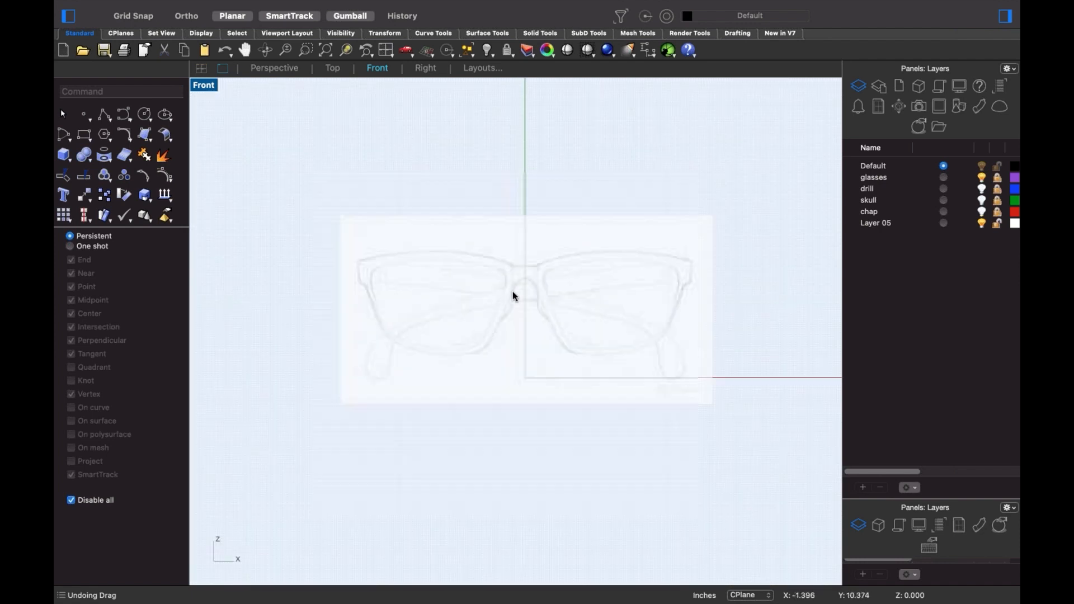
scroll(529, 302, up, 3)
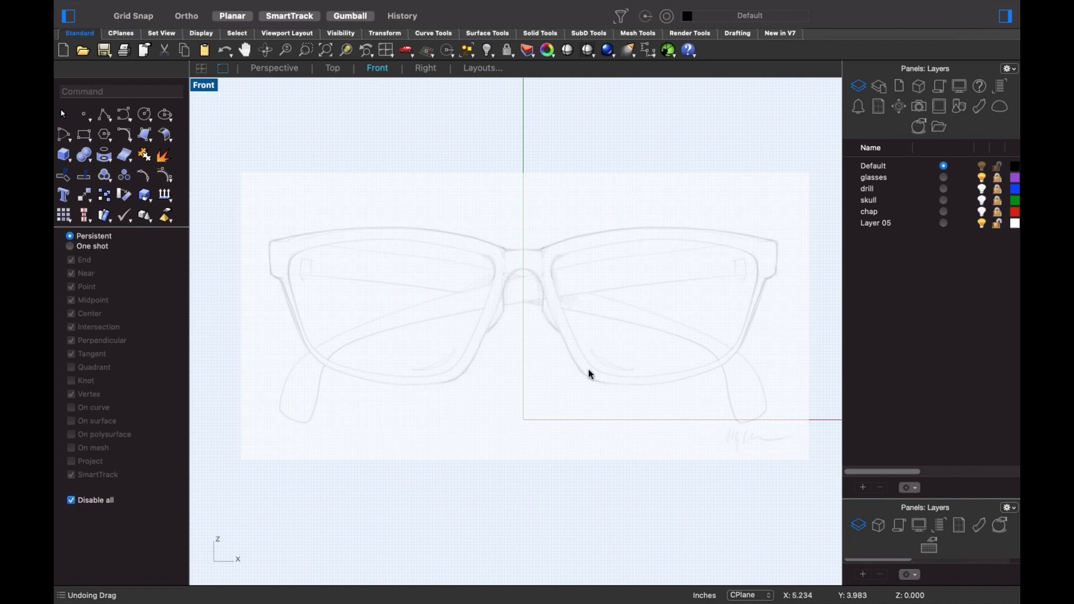
key(ctrl+F4)
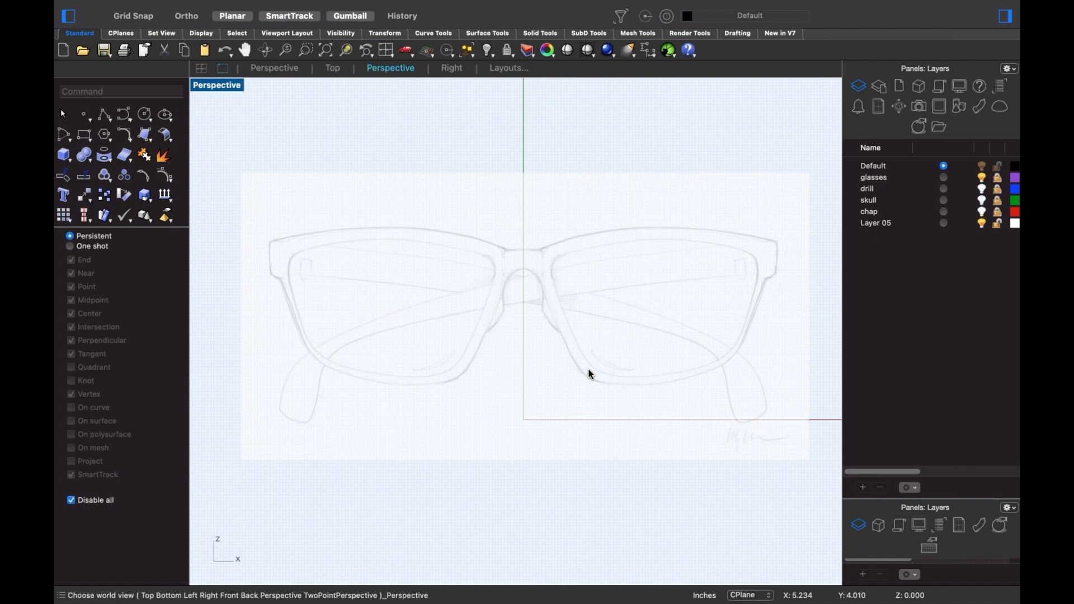
right_drag(590, 375, 579, 396)
key(ctrl+F2)
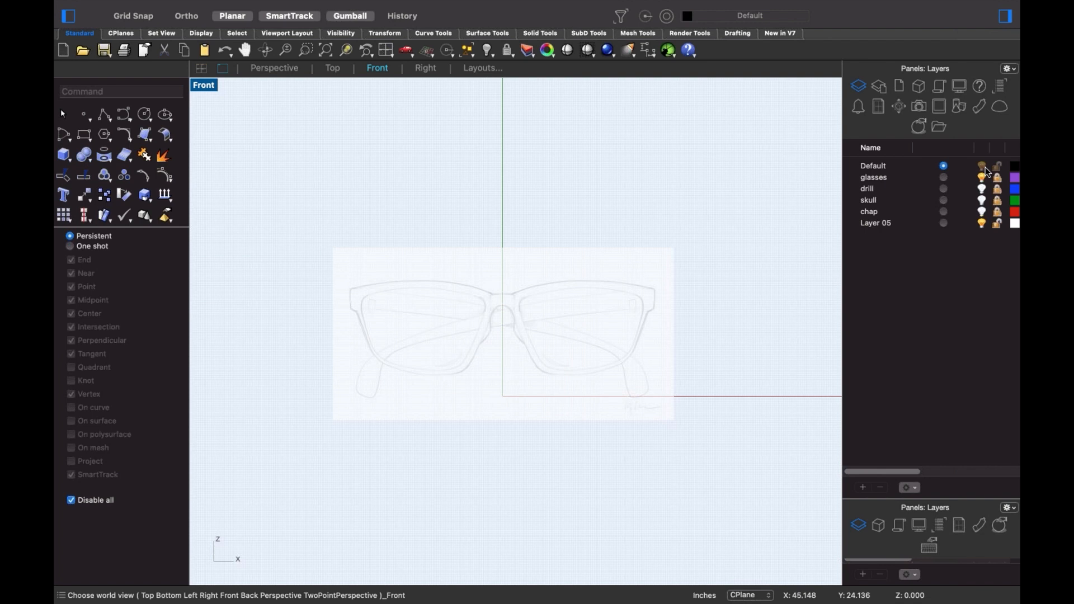
- Adjust the glasses picture's object transparency in the Materials panel until faint but readable, then return to Layers
click(547, 292)
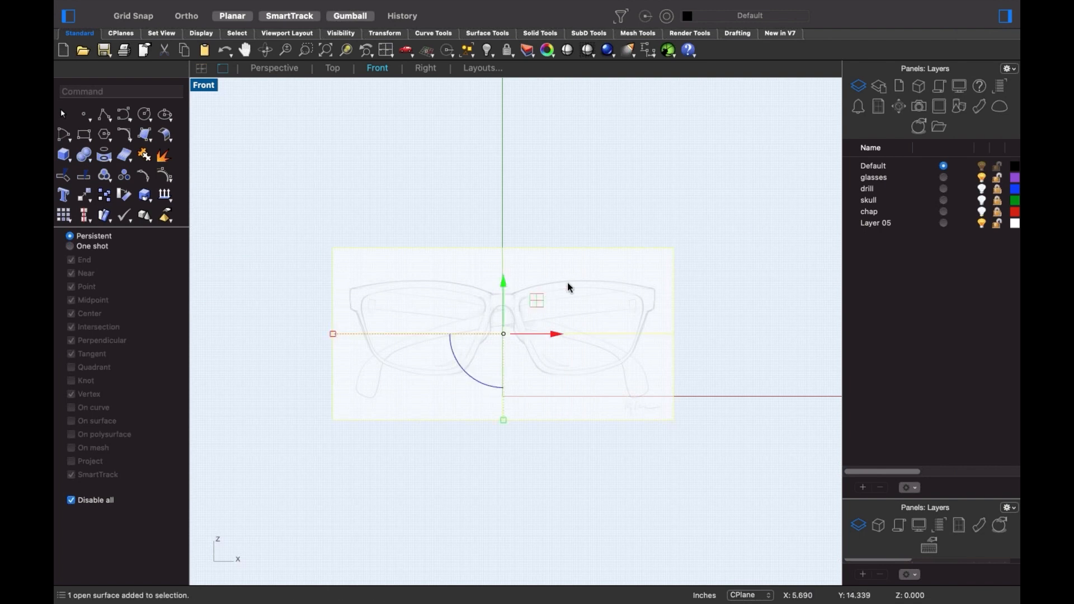
click(978, 107)
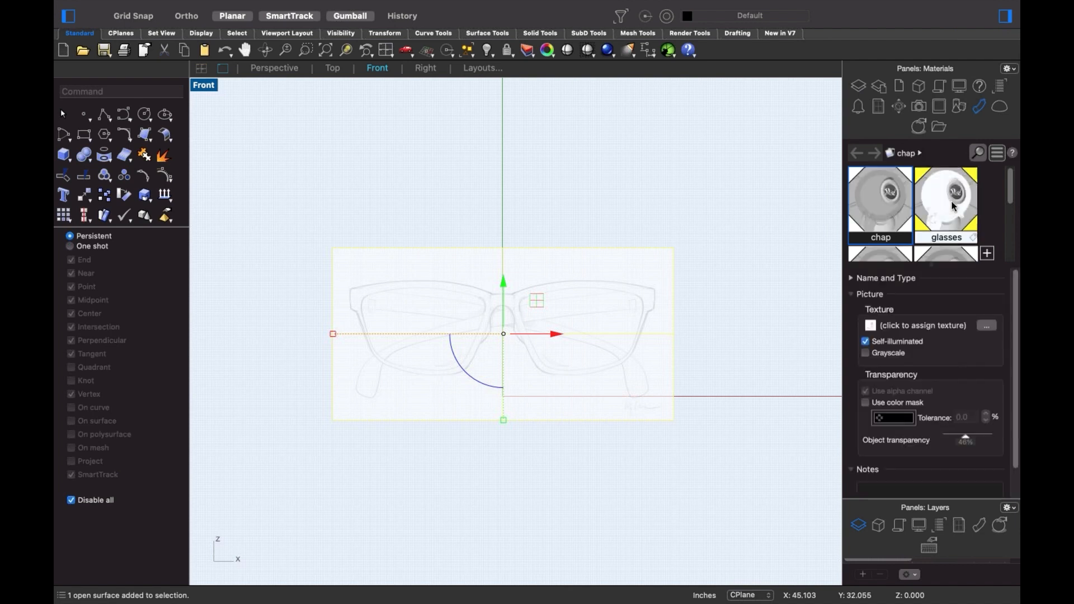
drag(966, 441, 963, 442)
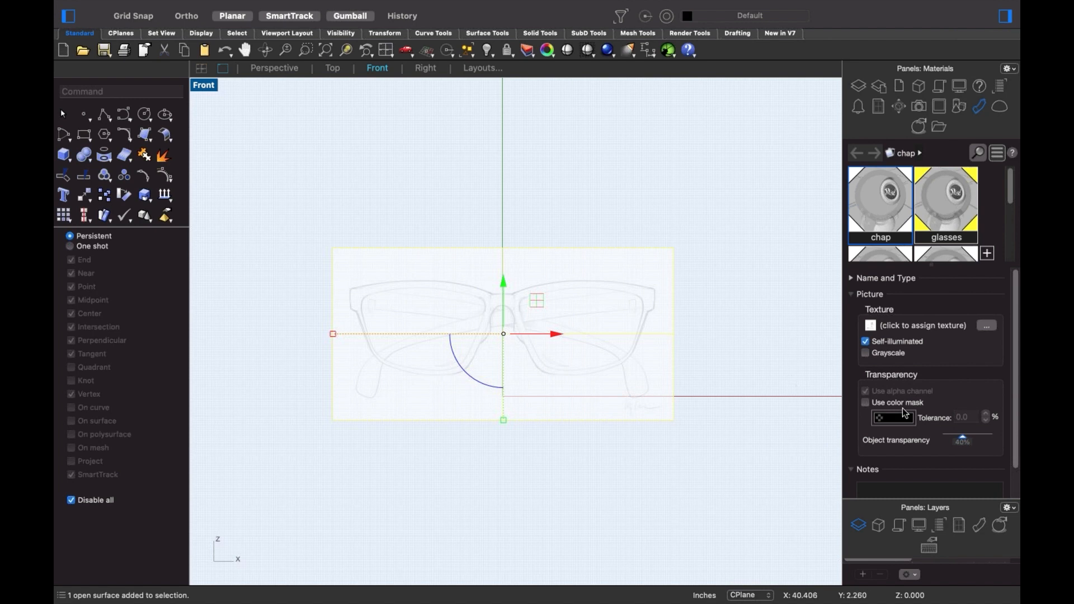
click(962, 441)
drag(940, 444, 981, 443)
click(689, 411)
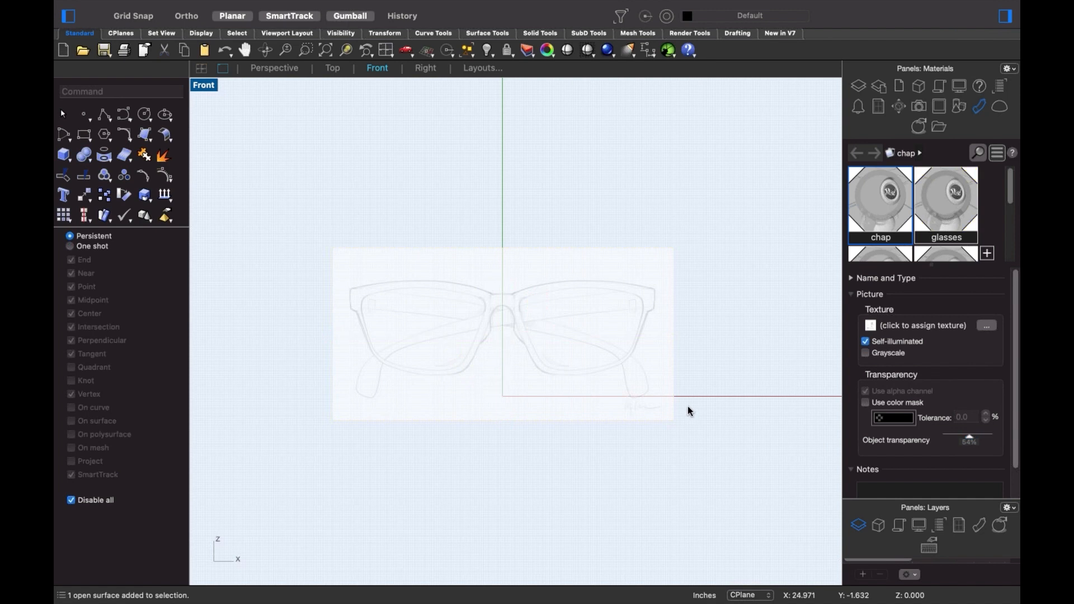
click(594, 322)
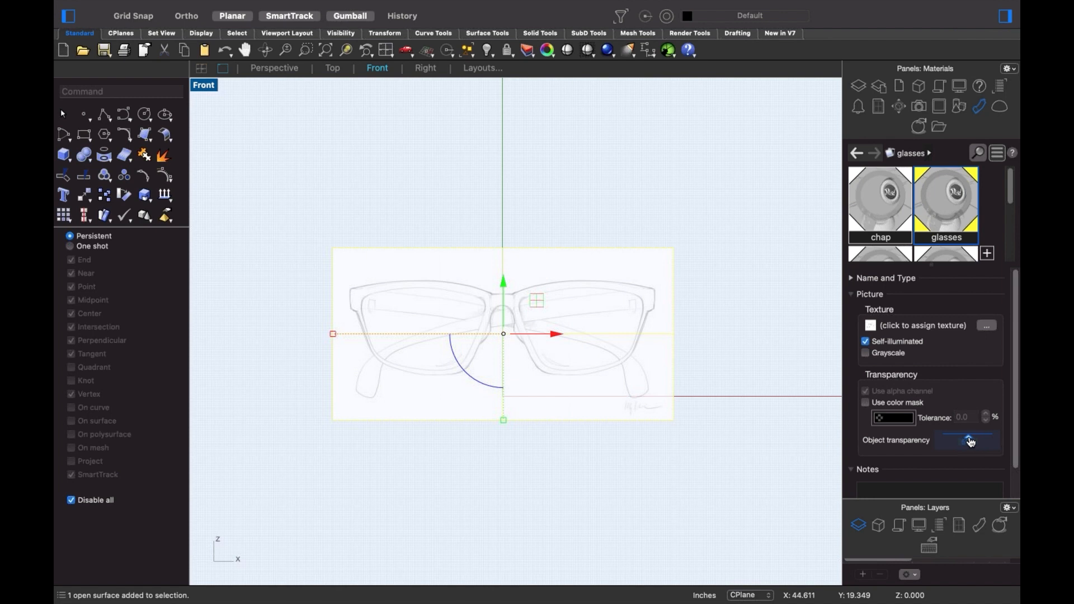
mouse_move(960, 440)
mouse_down()
mouse_move(950, 443)
mouse_move(982, 444)
mouse_move(970, 446)
mouse_up()
click(859, 87)
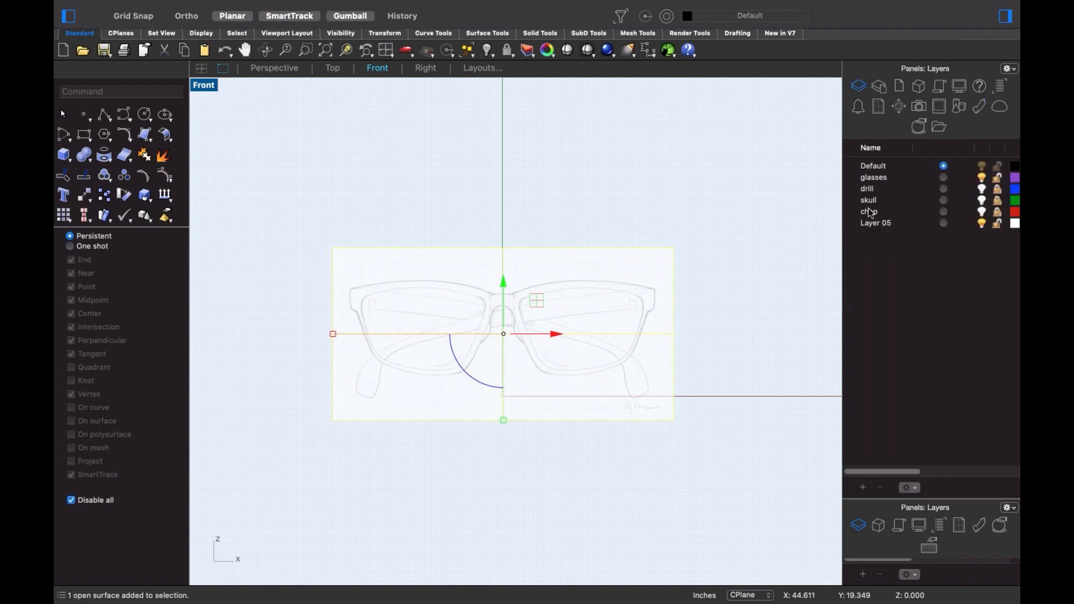
click(706, 296)
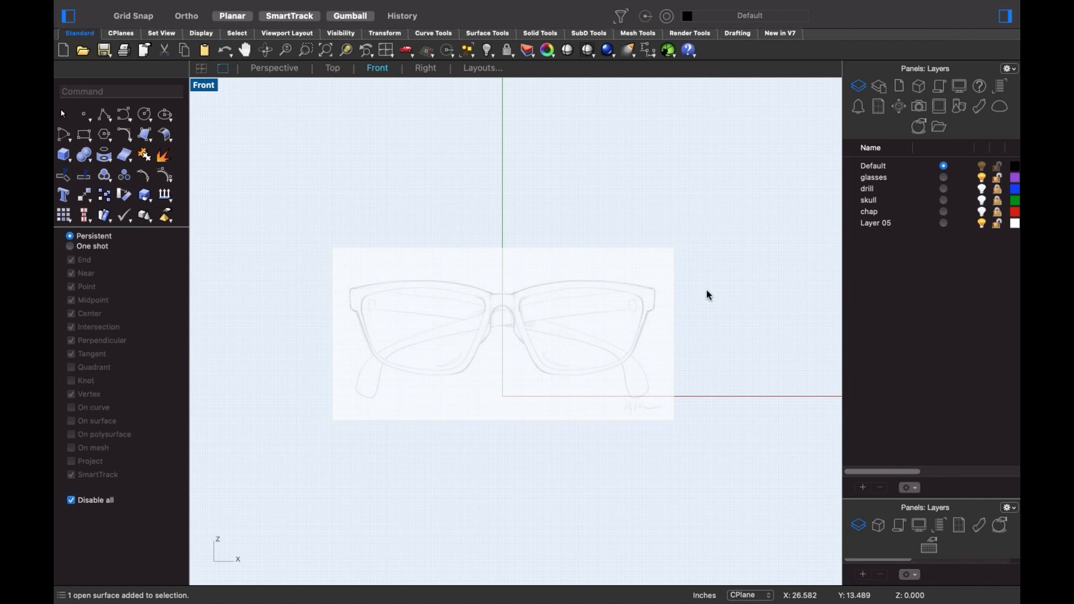
- Inspect the reference picture in Perspective view, toggling the glasses layer off and on
text(d)
key(Return)
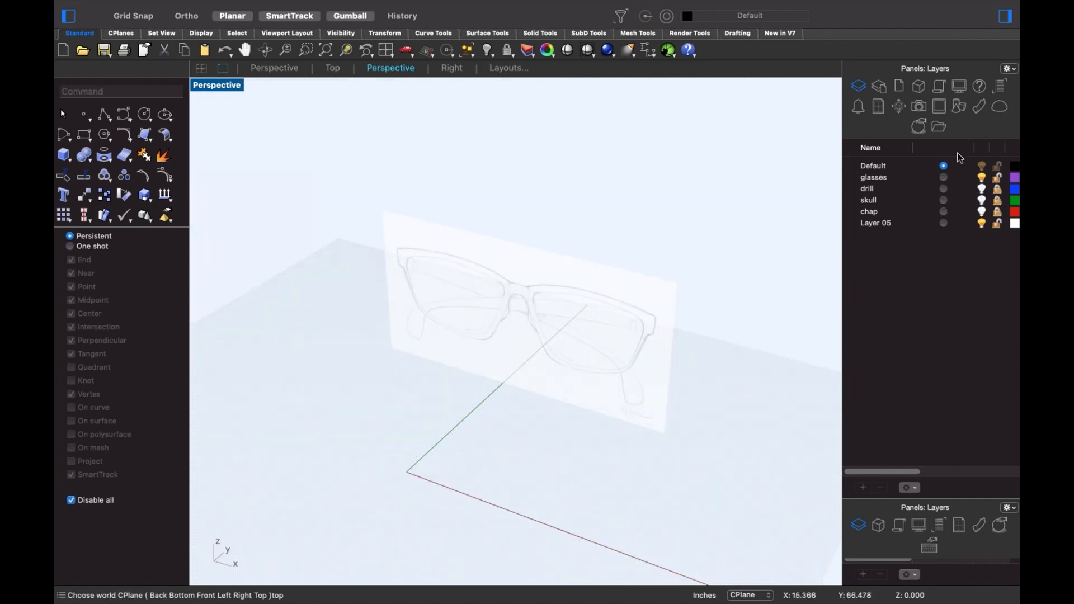
click(982, 177)
click(982, 178)
mouse_move(515, 431)
right_down()
mouse_move(441, 433)
mouse_move(470, 420)
mouse_move(518, 426)
right_up()
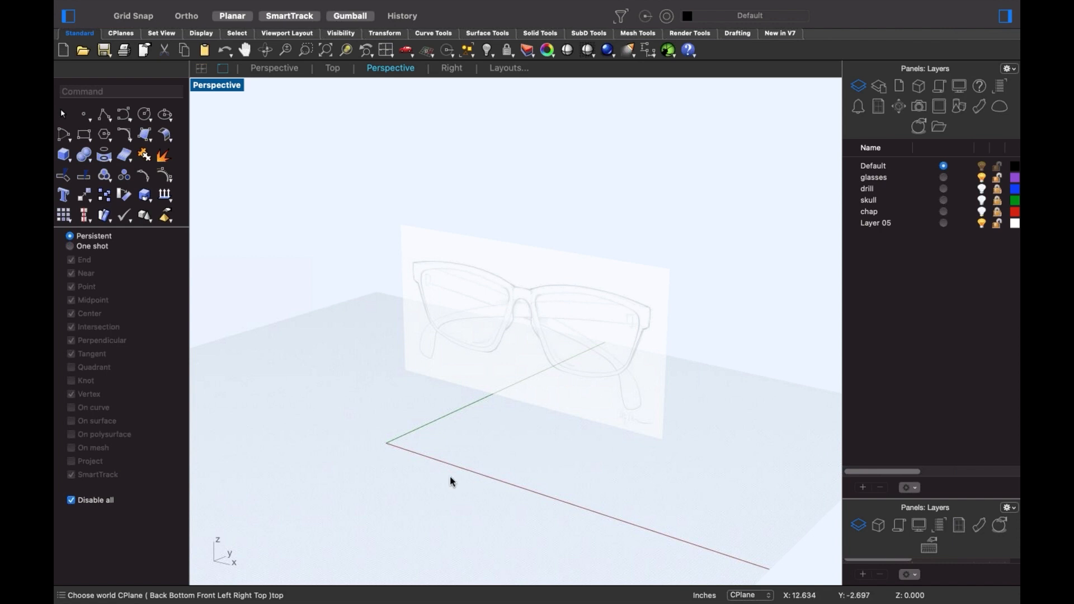
- Return to the Front view and lock the skull and glasses layers
key(ctrl+F2)
scroll(510, 388, up, 4)
right_drag(516, 395, 528, 410)
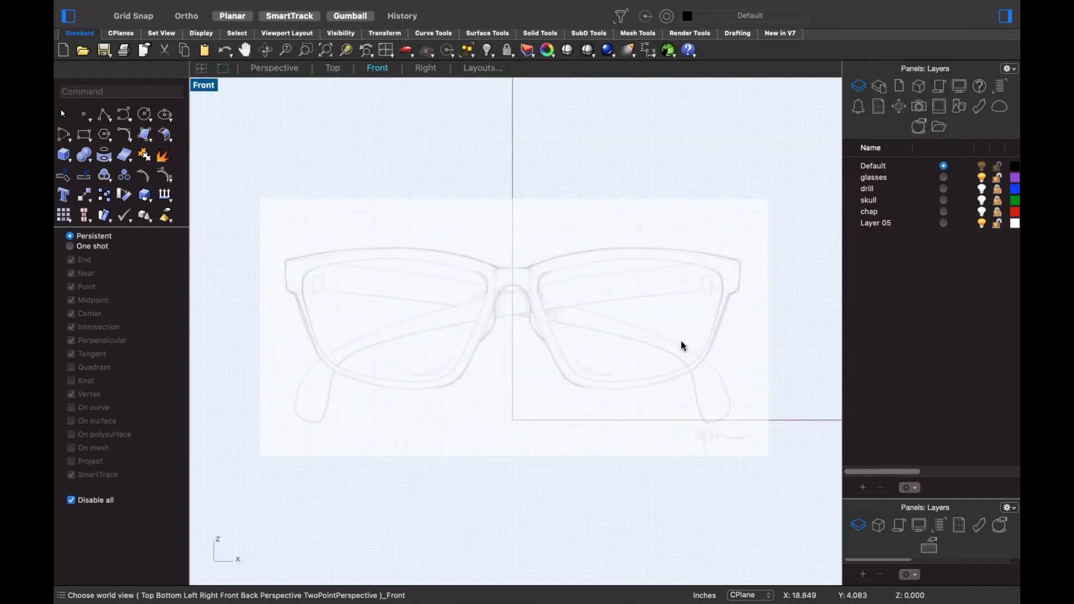
click(997, 200)
click(997, 177)
scroll(679, 364, up, 5)
scroll(592, 375, up, 4)
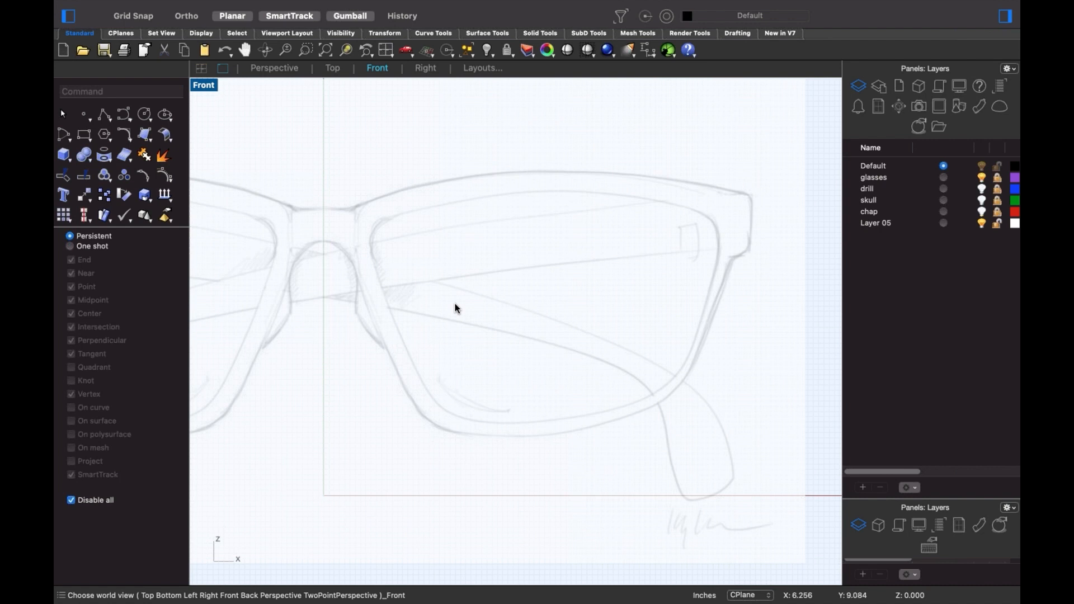
- Draw a four-corner SubD 3DFace near the nose bridge from the SubD Tools
click(587, 34)
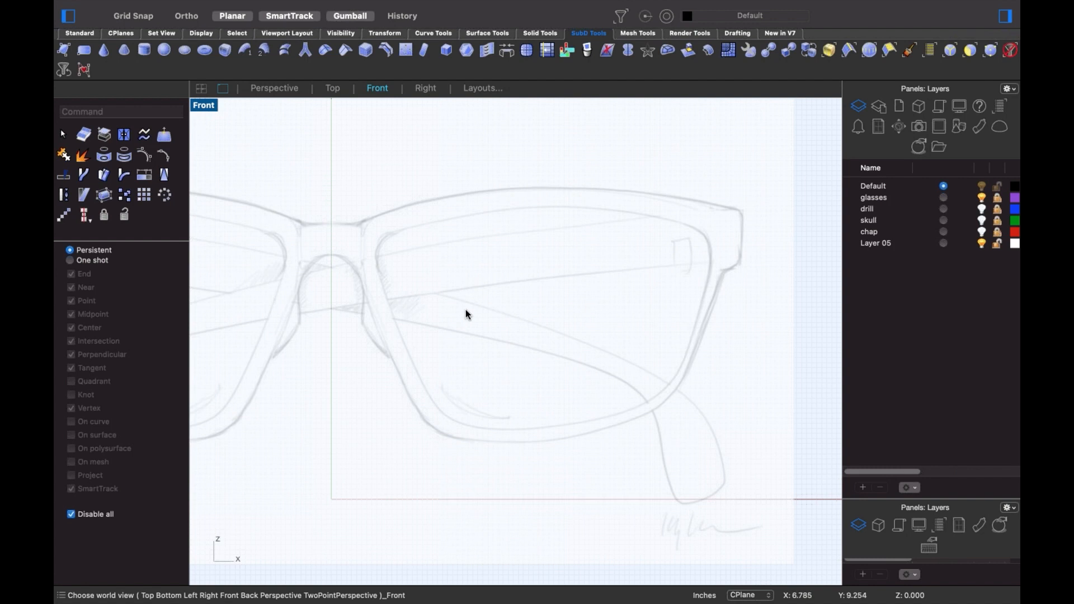
click(66, 50)
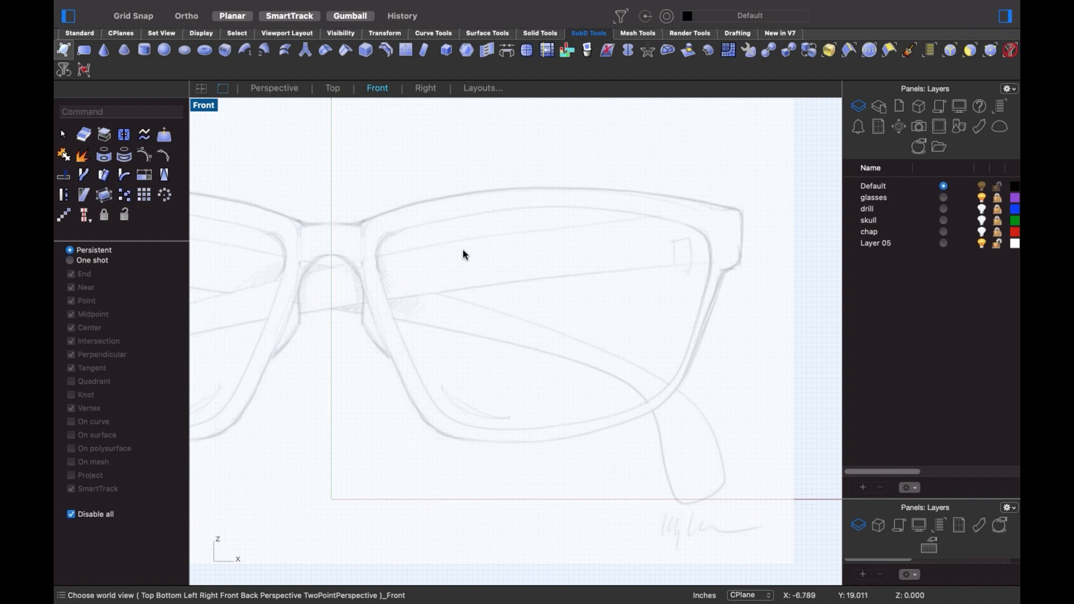
click(375, 220)
click(385, 233)
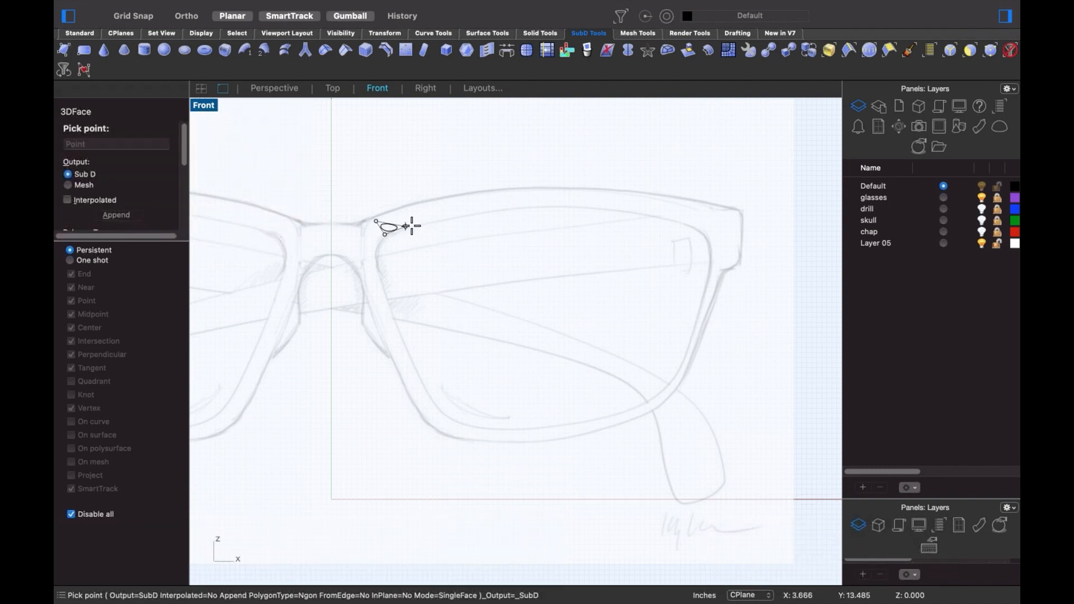
click(411, 227)
click(401, 205)
key(Return)
- Show the face flat, stretch its edge along the top lens rim, then undo it
key(Tab)
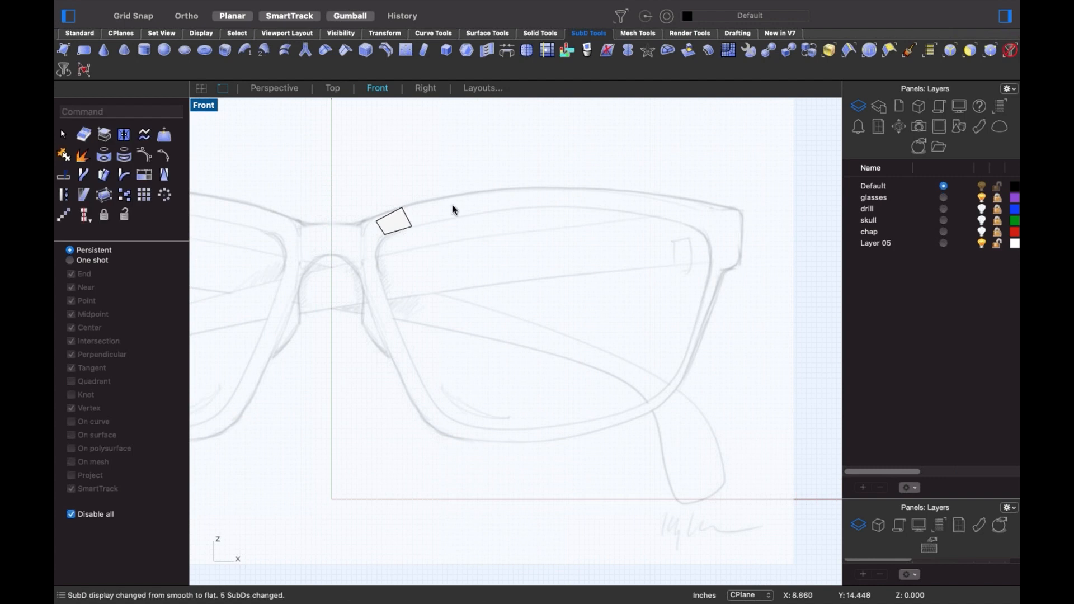
ctrl+shift+click(409, 220)
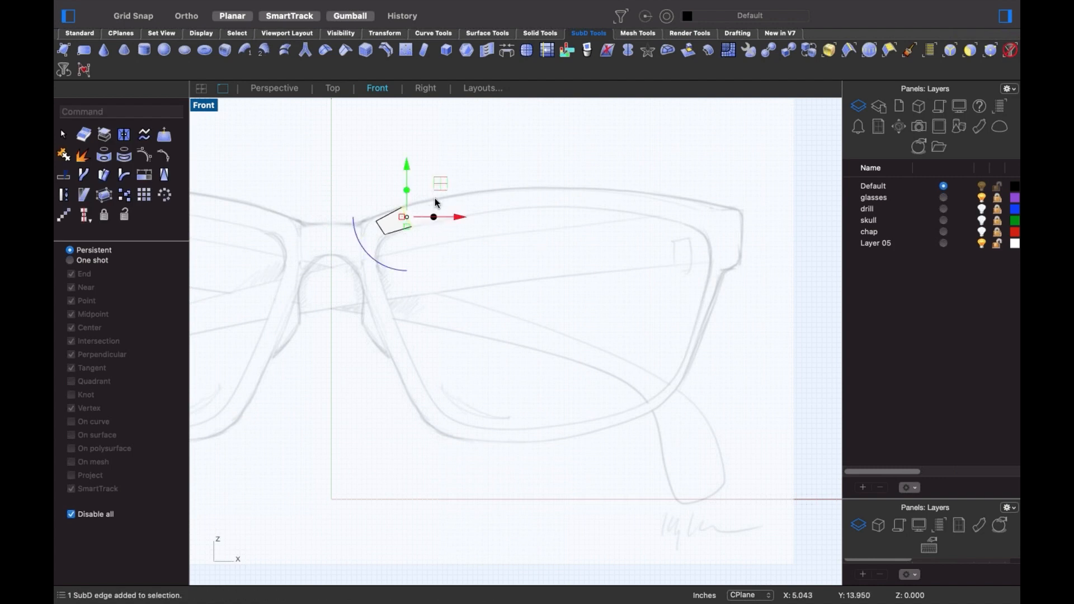
drag(408, 218, 642, 172)
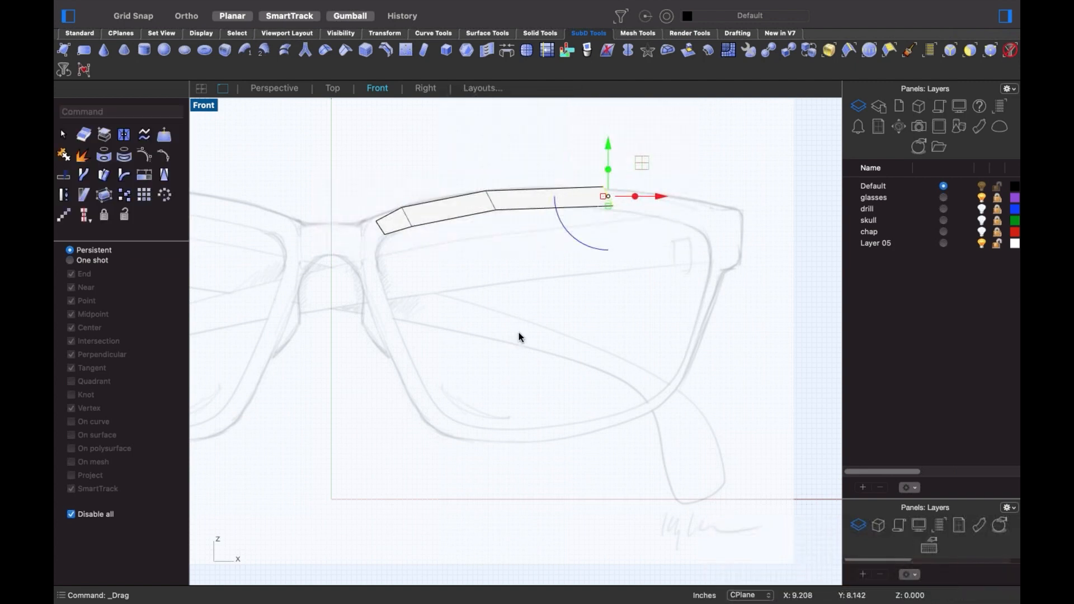
key(super+z)
key(super+z)
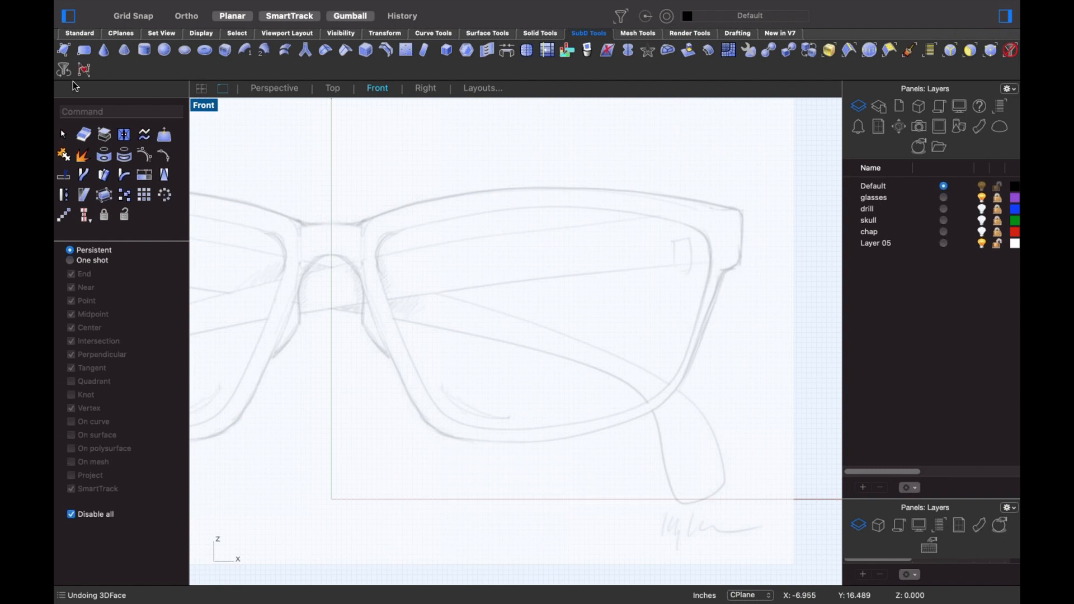
- Start a SubD-friendly curve at the rim's inner top corner and trace across the top edge
click(79, 34)
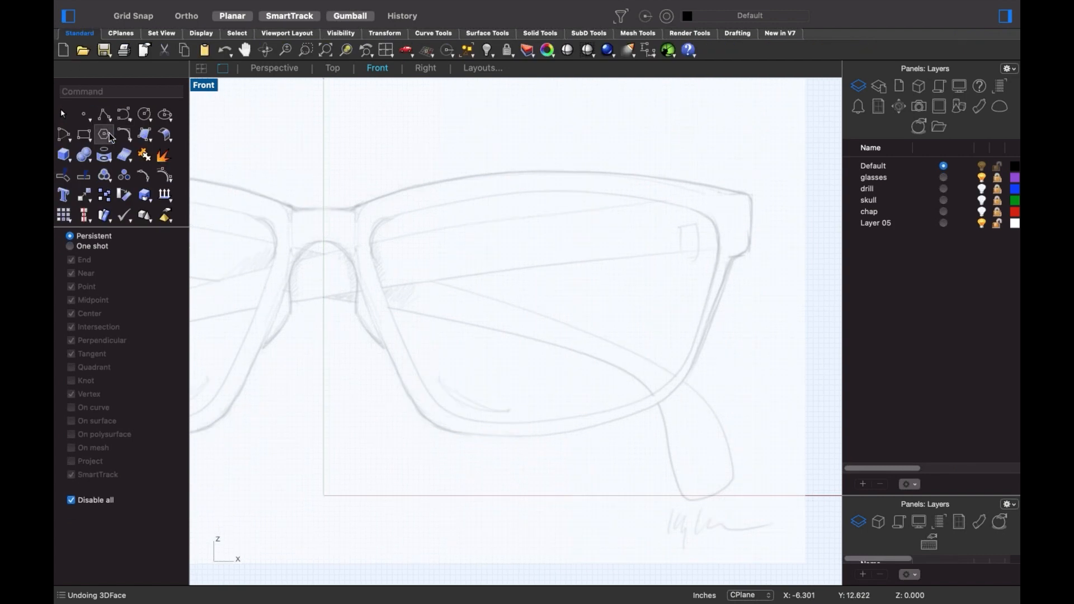
click(123, 113)
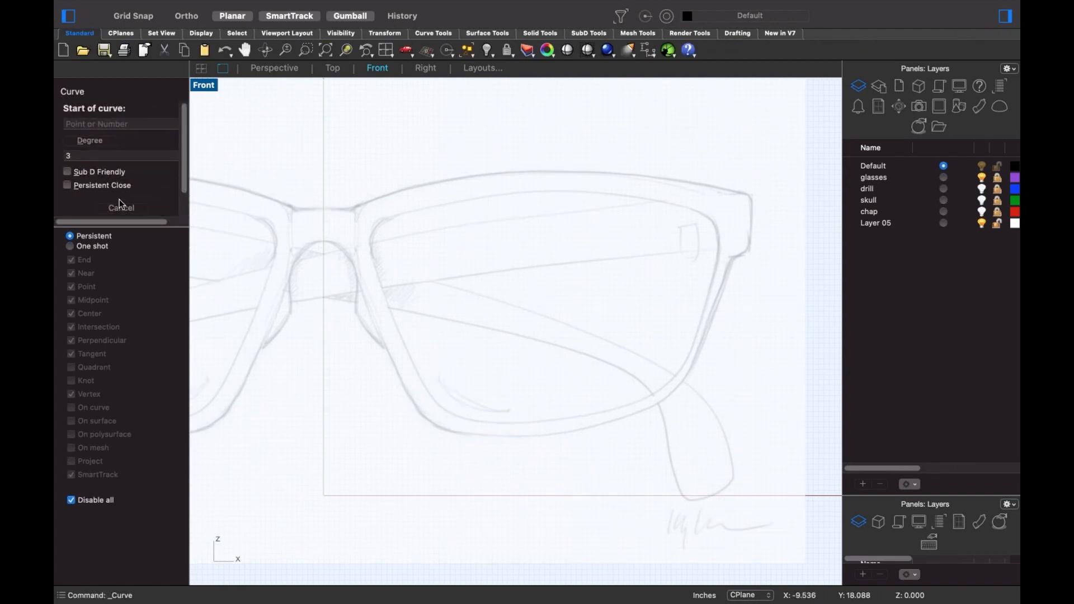
click(67, 172)
click(394, 215)
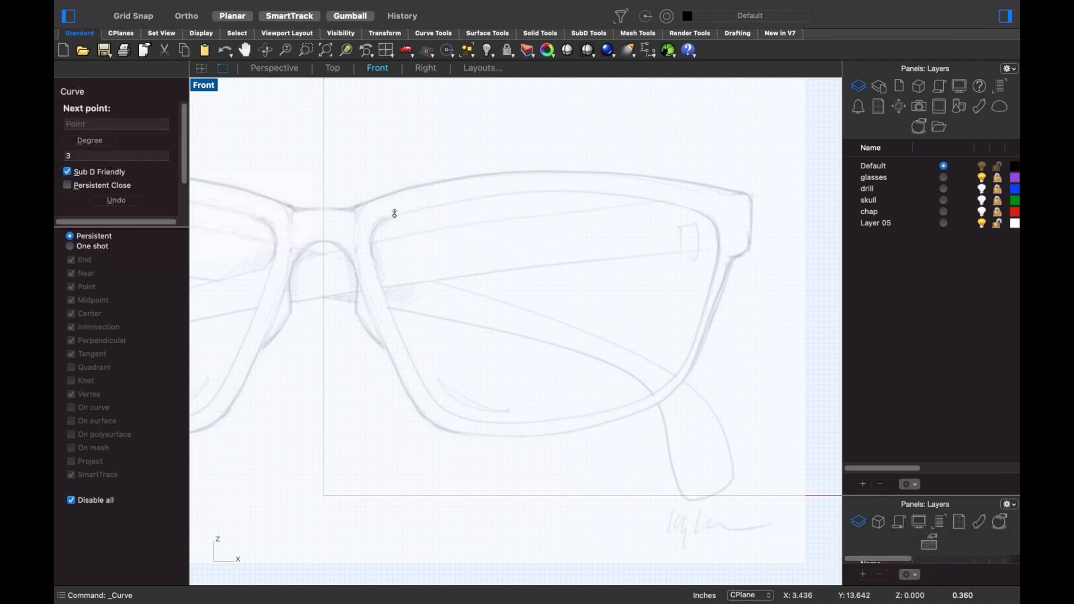
click(550, 181)
click(692, 206)
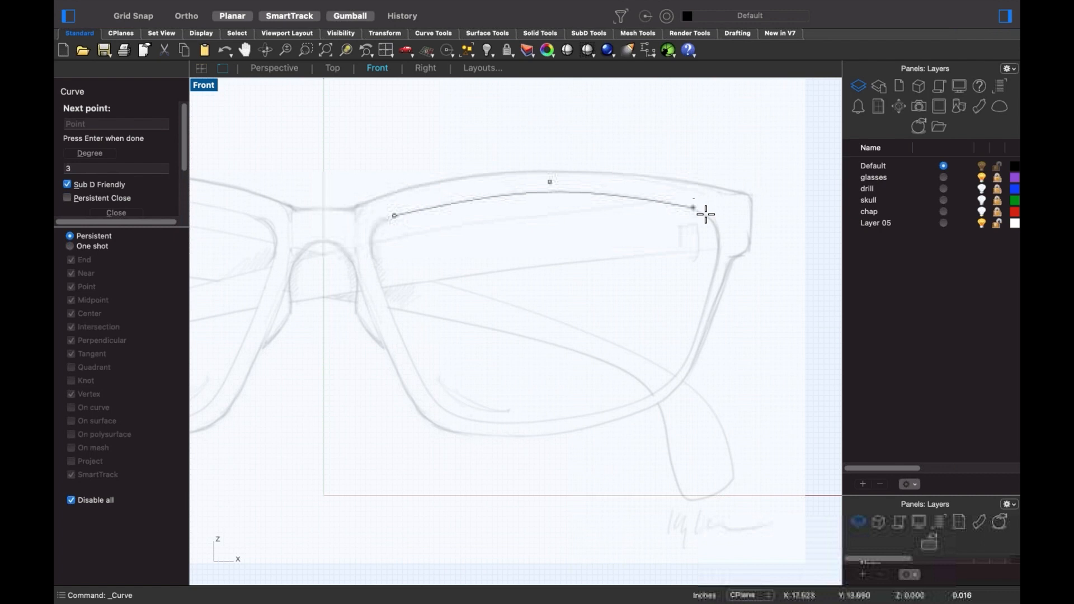
click(731, 230)
click(712, 285)
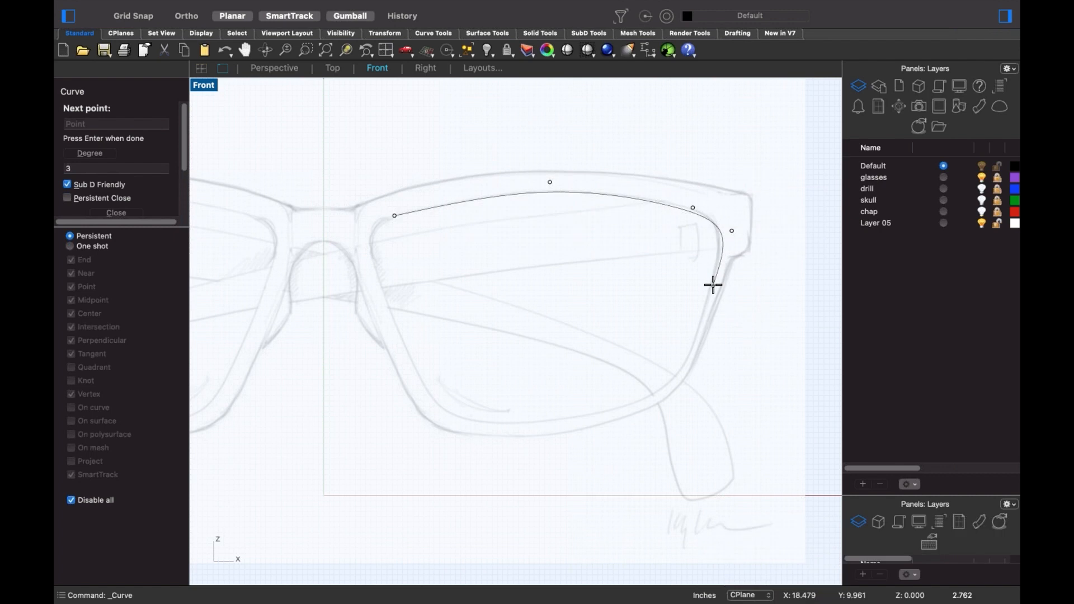
- Continue the curve down the outer side, along the bottom and up the left, snapping it closed
click(685, 369)
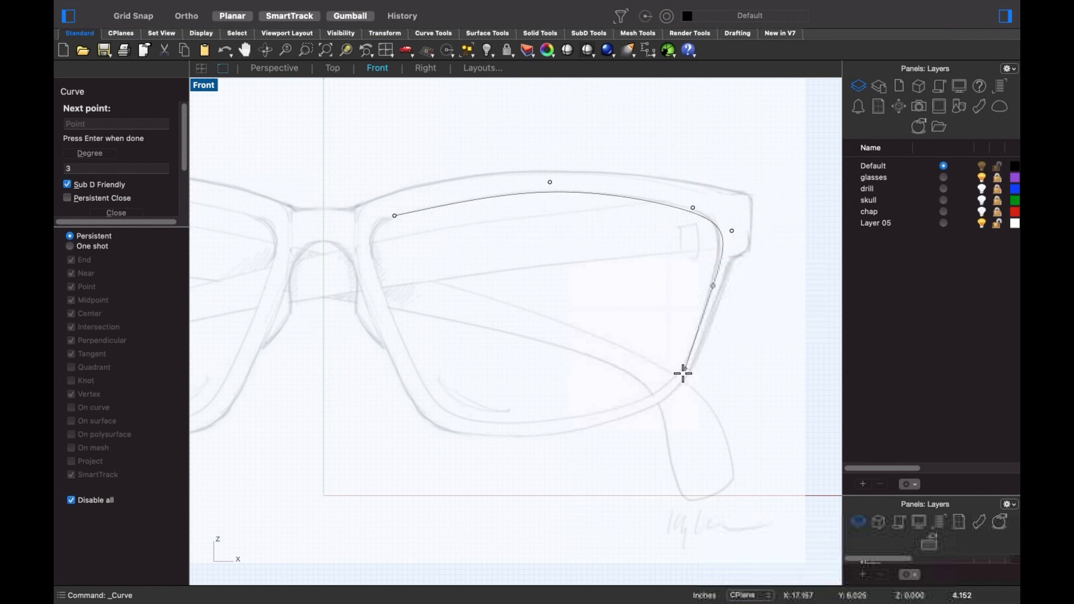
click(661, 396)
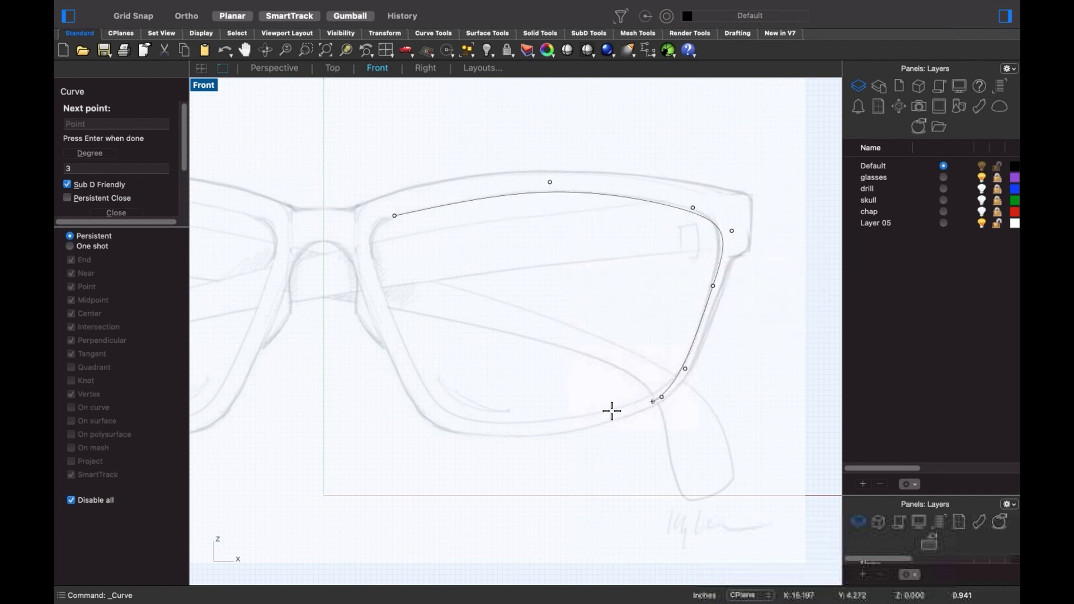
click(564, 423)
click(471, 424)
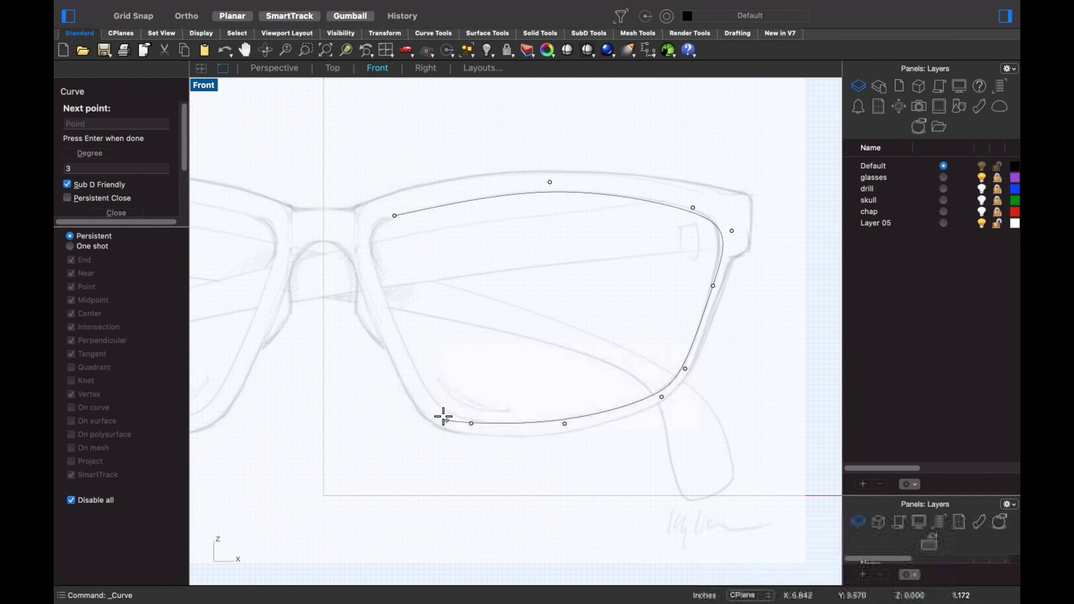
click(439, 411)
click(415, 372)
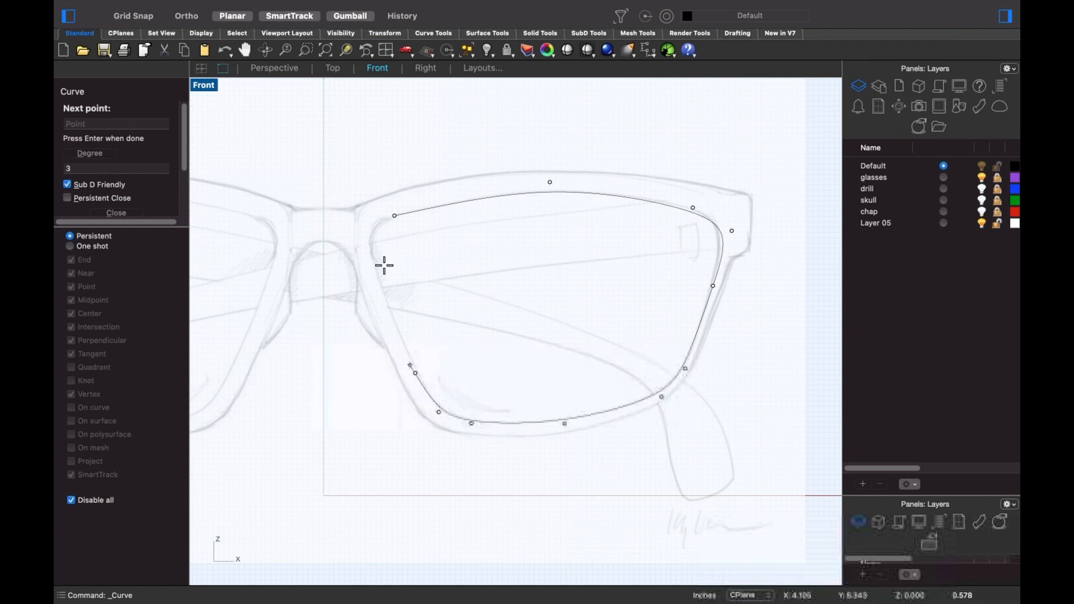
click(372, 256)
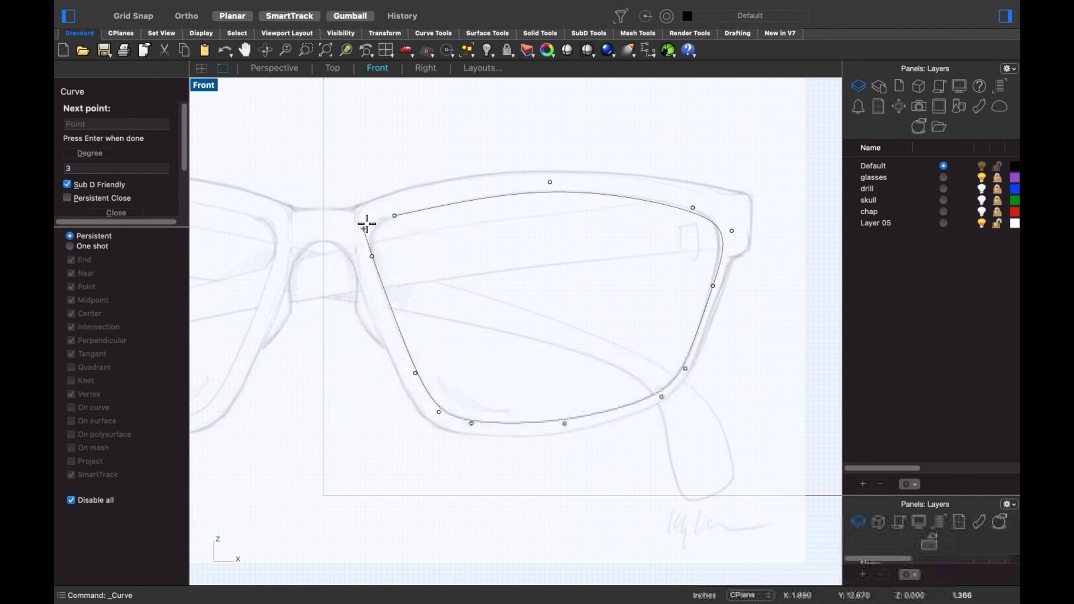
click(367, 222)
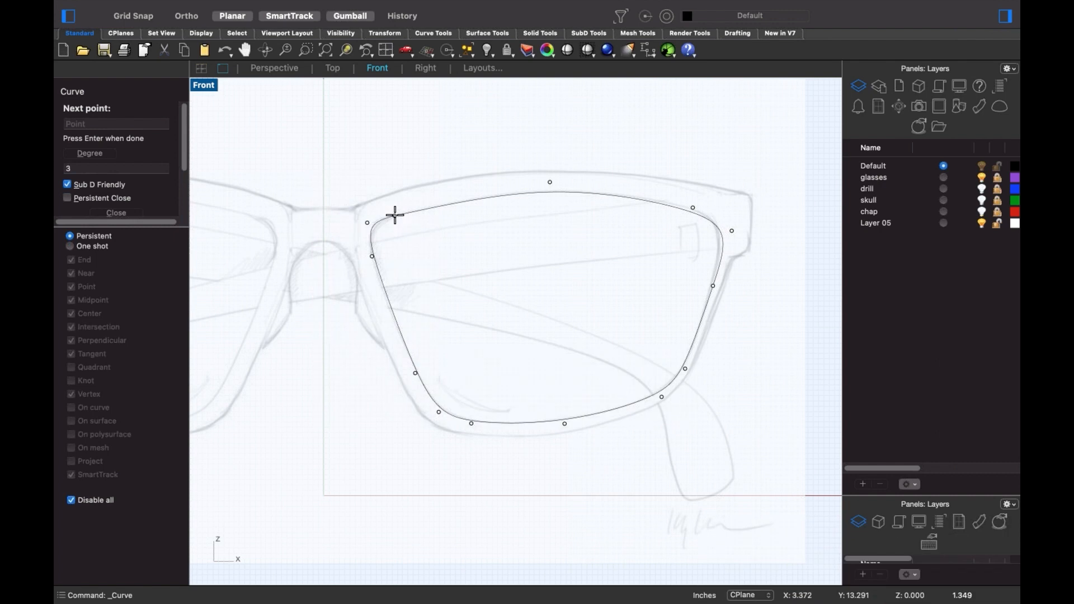
key(alt)
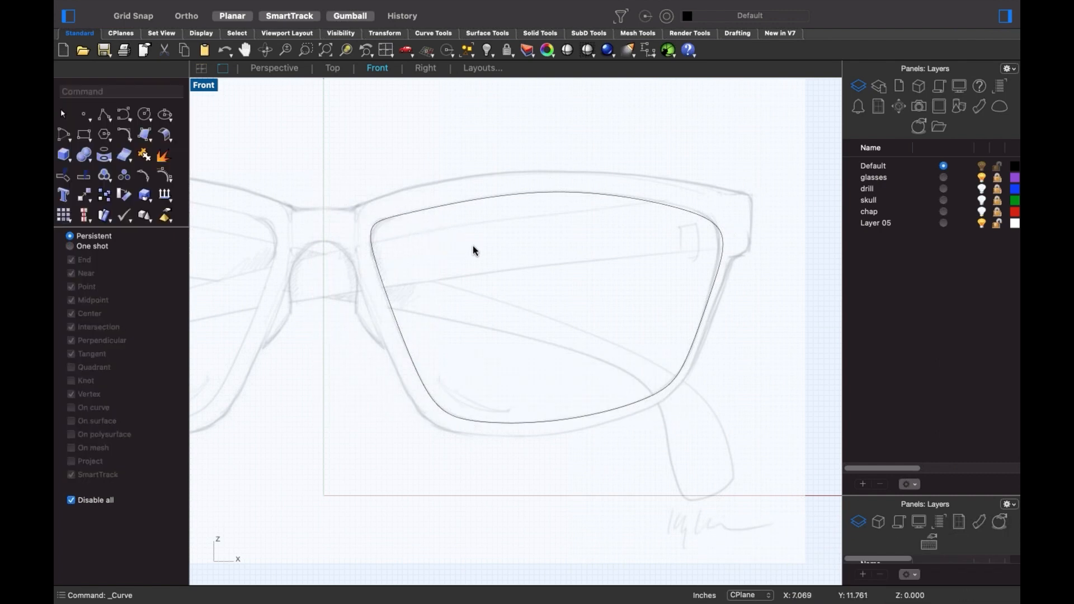
- Pull the lens curve's upper-right control point out to the sketch line
click(545, 194)
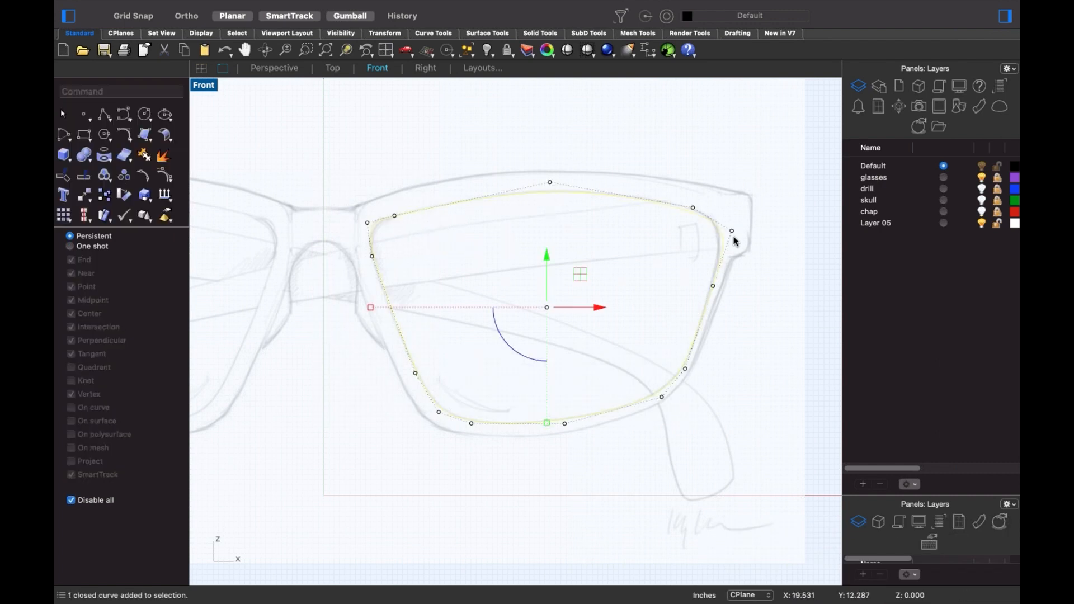
scroll(735, 240, up, 5)
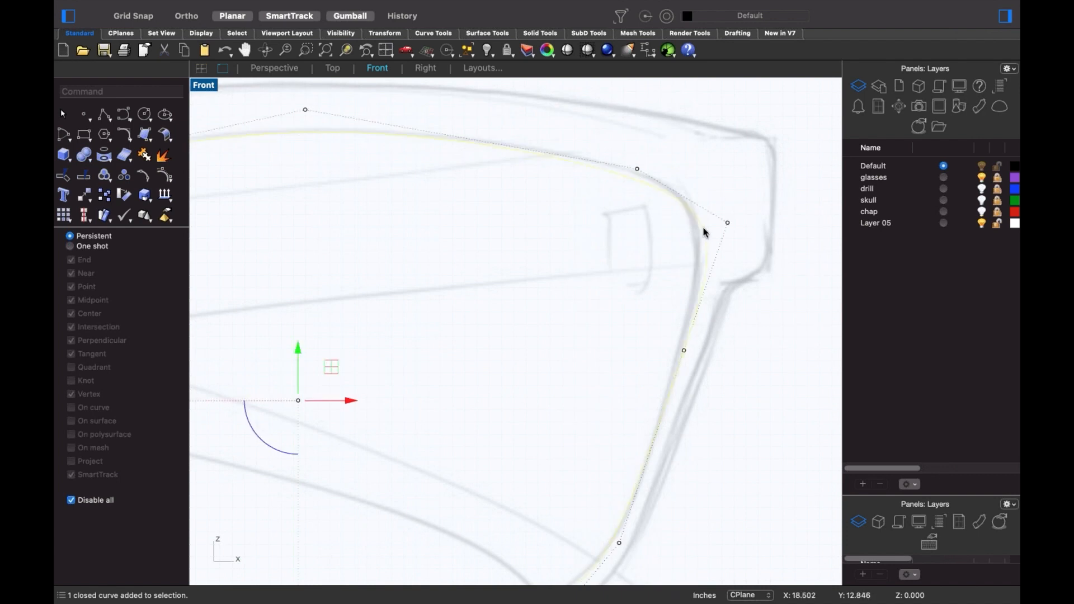
click(727, 222)
mouse_move(727, 222)
mouse_down()
mouse_move(730, 193)
mouse_move(712, 210)
mouse_up()
scroll(621, 310, down, 8)
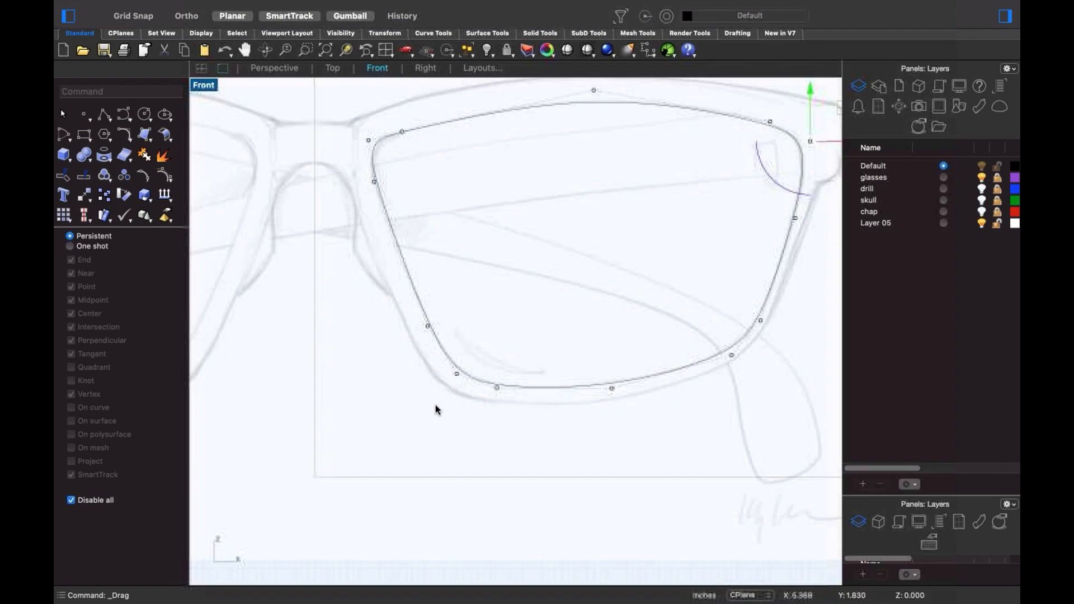
scroll(438, 413, up, 2)
right_drag(393, 357, 436, 471)
- Reshape the lens curve's top-left control point to match the sketch
key(Escape)
key(Escape)
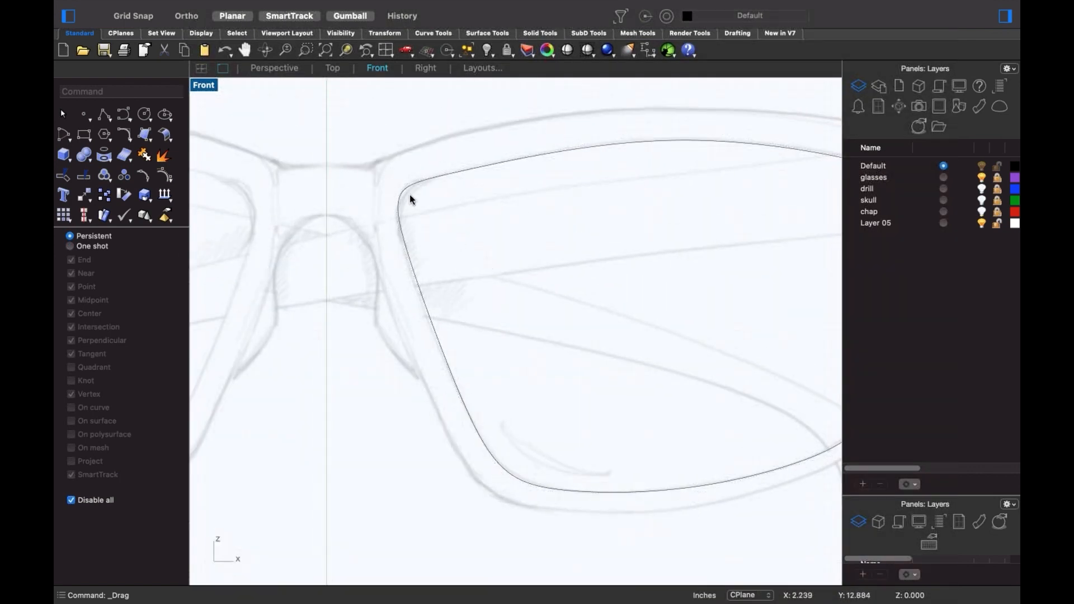
click(401, 195)
click(394, 187)
mouse_move(394, 188)
mouse_down()
mouse_move(412, 167)
mouse_move(403, 193)
mouse_up()
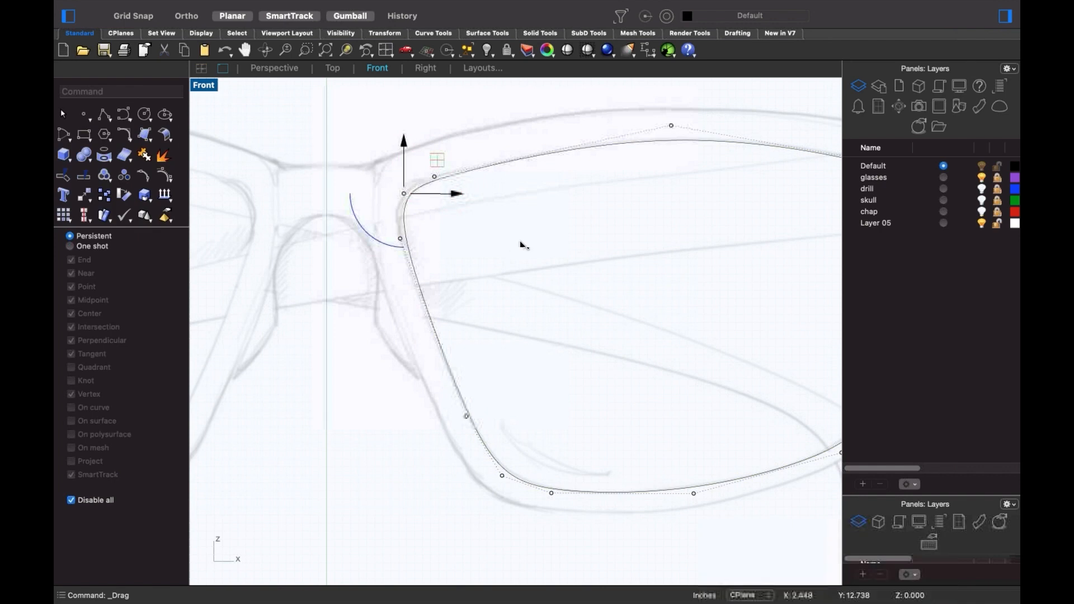
click(491, 282)
- Try stretching the lens curve horizontally with the gumball, then undo the stretch
scroll(490, 280, down, 8)
mouse_move(542, 293)
right_down()
mouse_move(420, 307)
mouse_move(531, 318)
right_up()
click(485, 242)
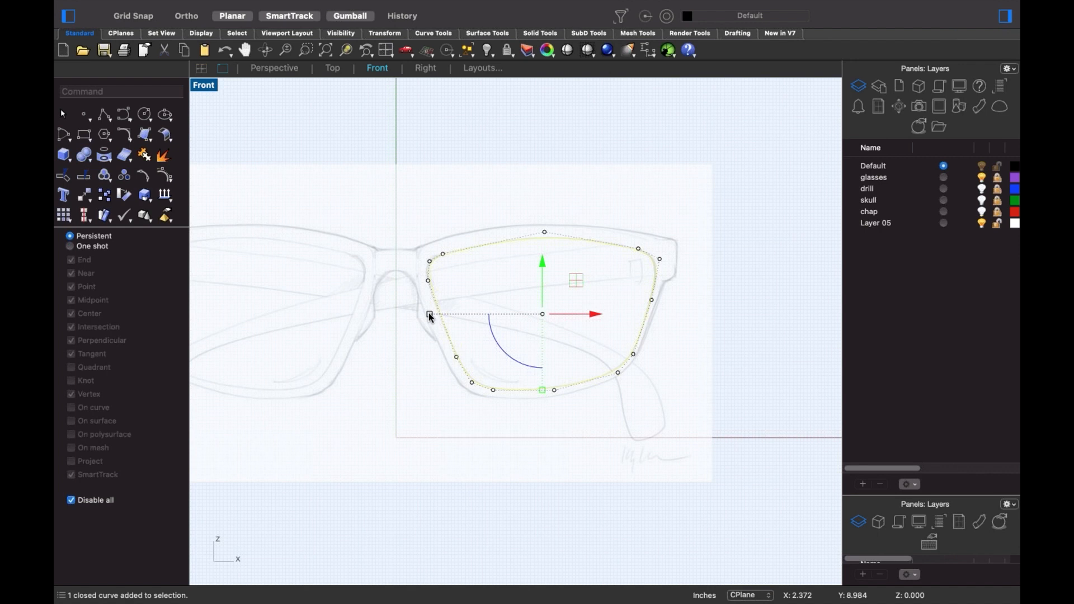
drag(427, 314, 412, 316)
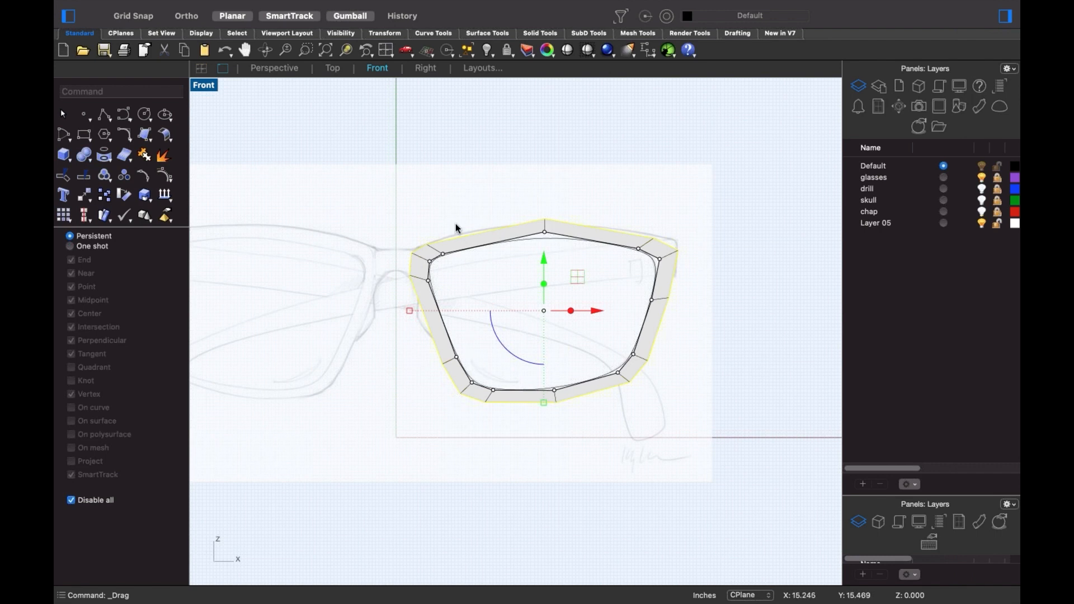
key(super+z)
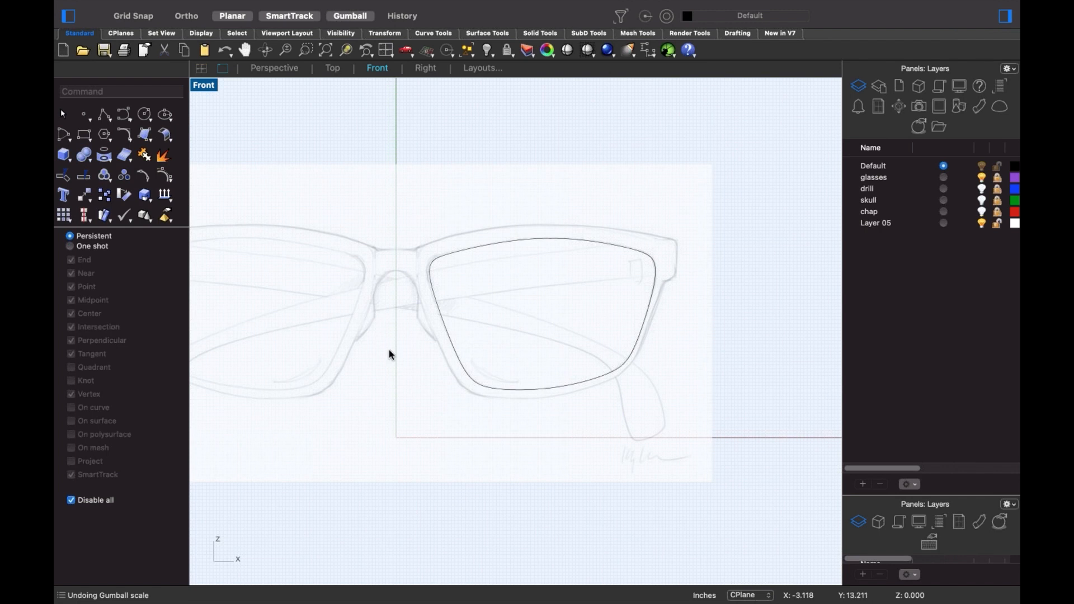
- Paste a duplicate of the lens curve and pull its left side outward
click(568, 391)
key(super+v)
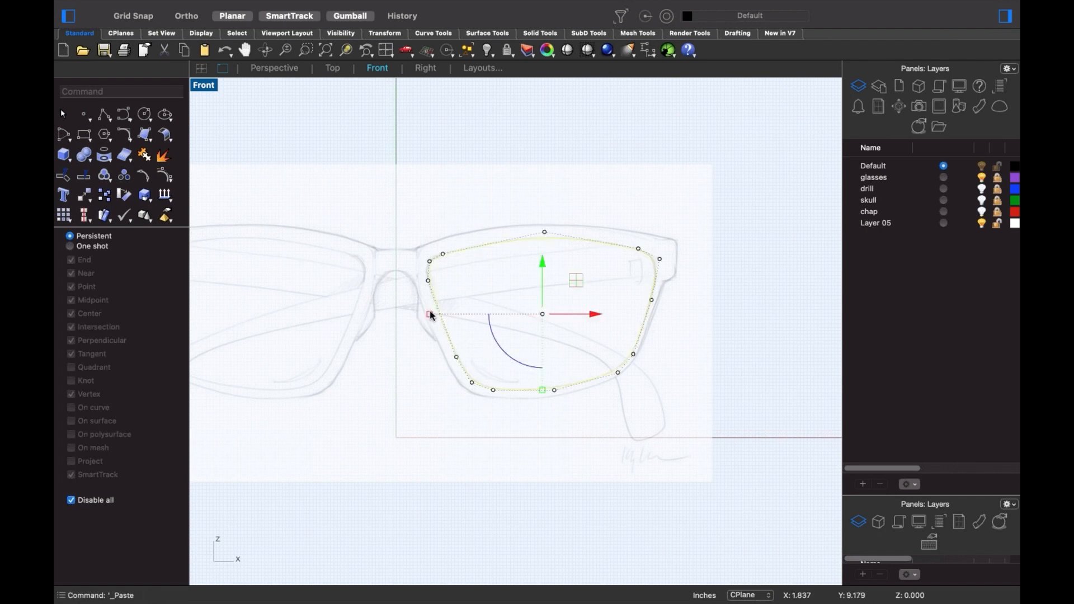
shift+drag(430, 314, 419, 311)
key(Escape)
scroll(533, 278, up, 2)
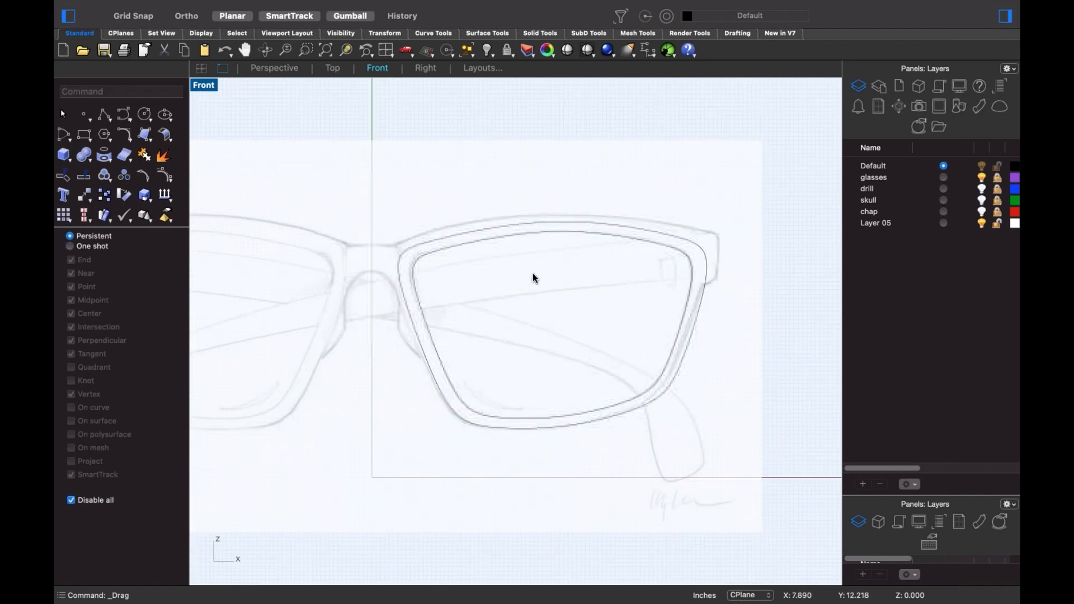
scroll(536, 237, up, 1)
- Raise the copy's top-edge control points to the frame's upper edge
click(527, 224)
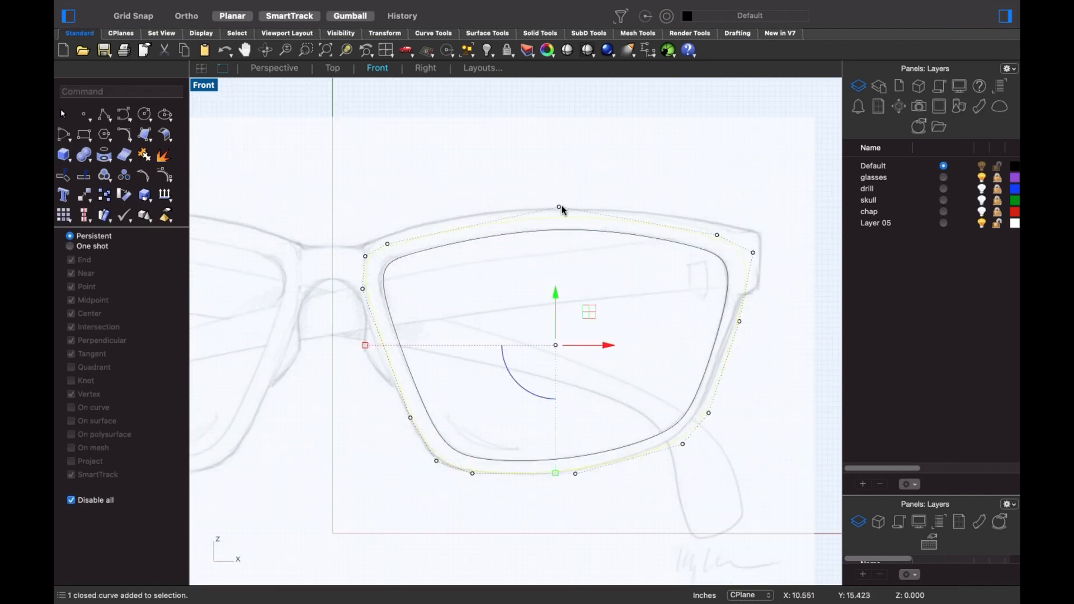
drag(388, 257, 347, 223)
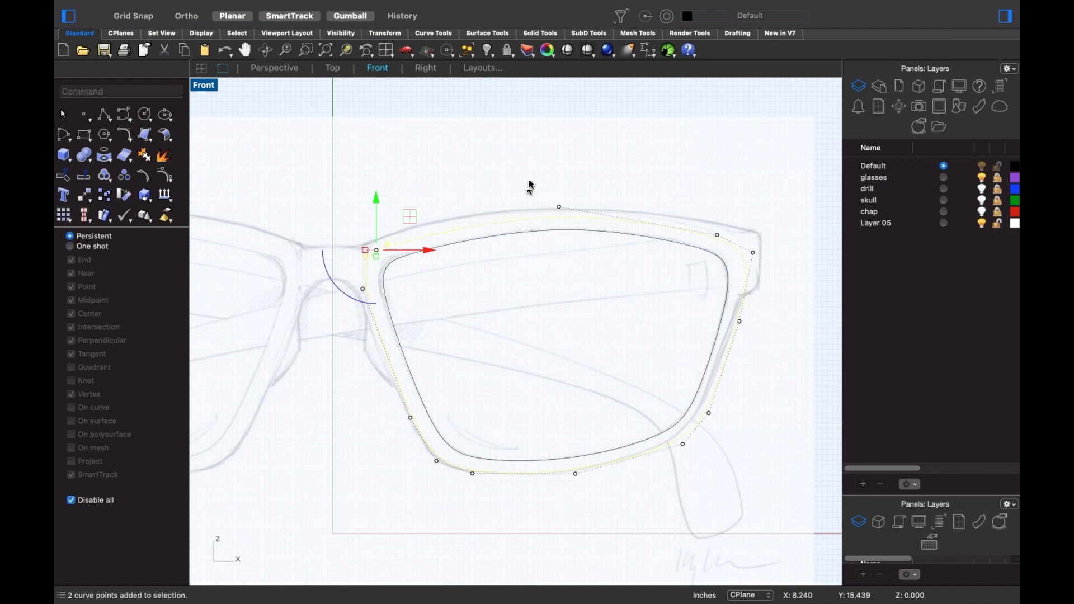
shift+drag(531, 183, 578, 222)
shift+drag(697, 194, 772, 259)
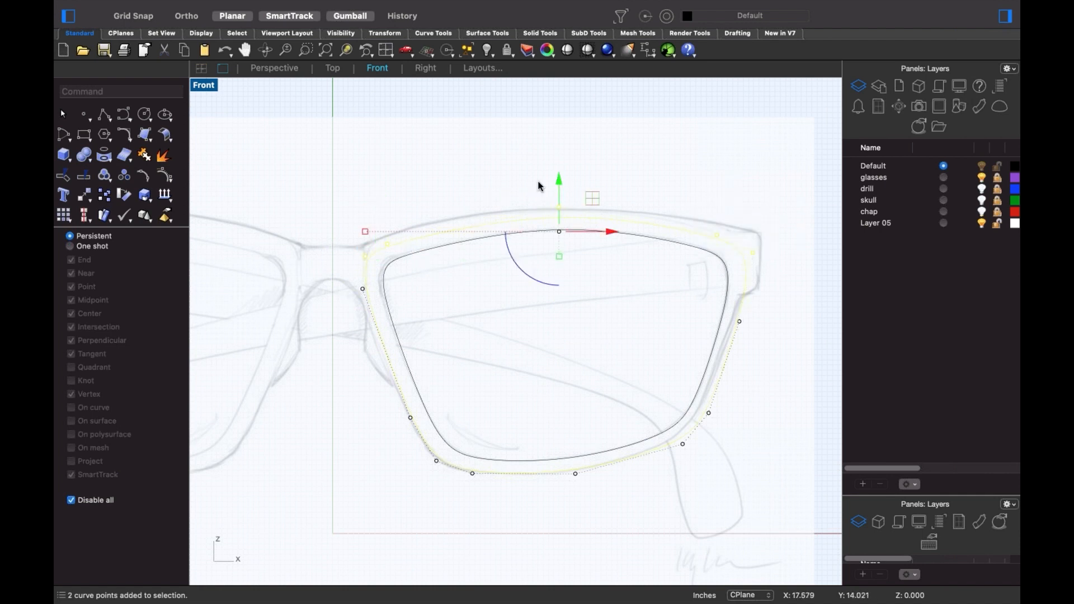
drag(560, 176, 557, 220)
key(Escape)
key(Escape)
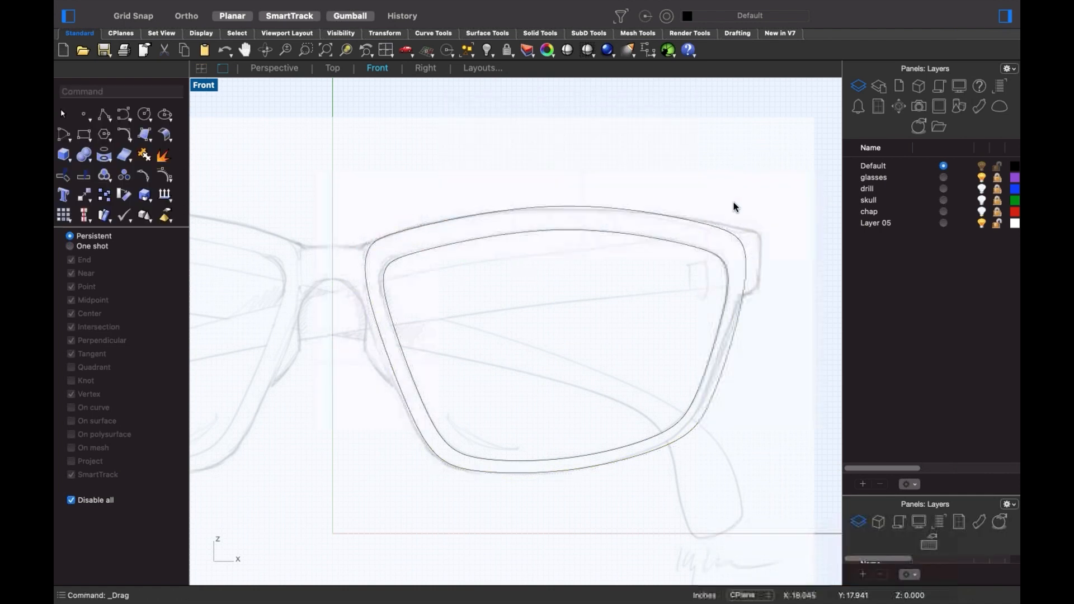
right_drag(601, 305, 607, 275)
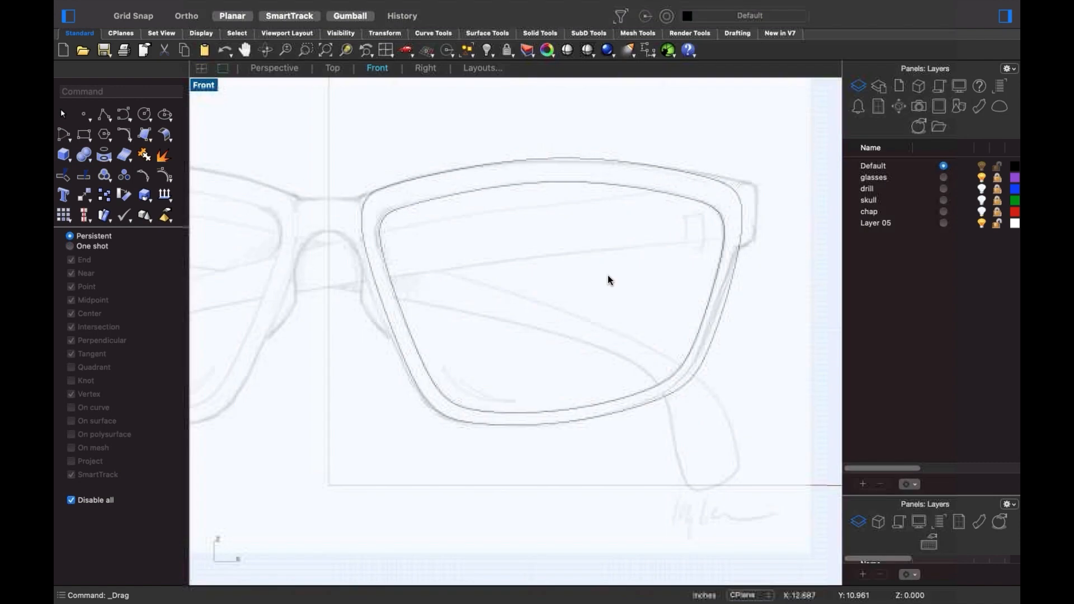
- Move the copy's right-side control points onto the frame's outer right edge
click(731, 288)
drag(745, 163, 791, 256)
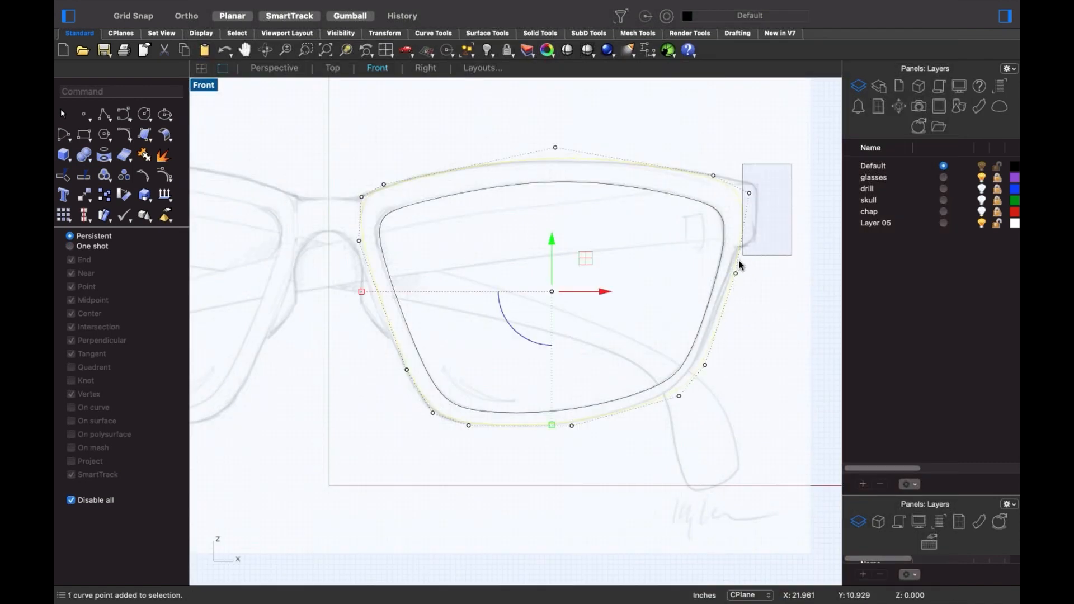
shift+drag(668, 238, 849, 327)
shift+drag(668, 323, 756, 431)
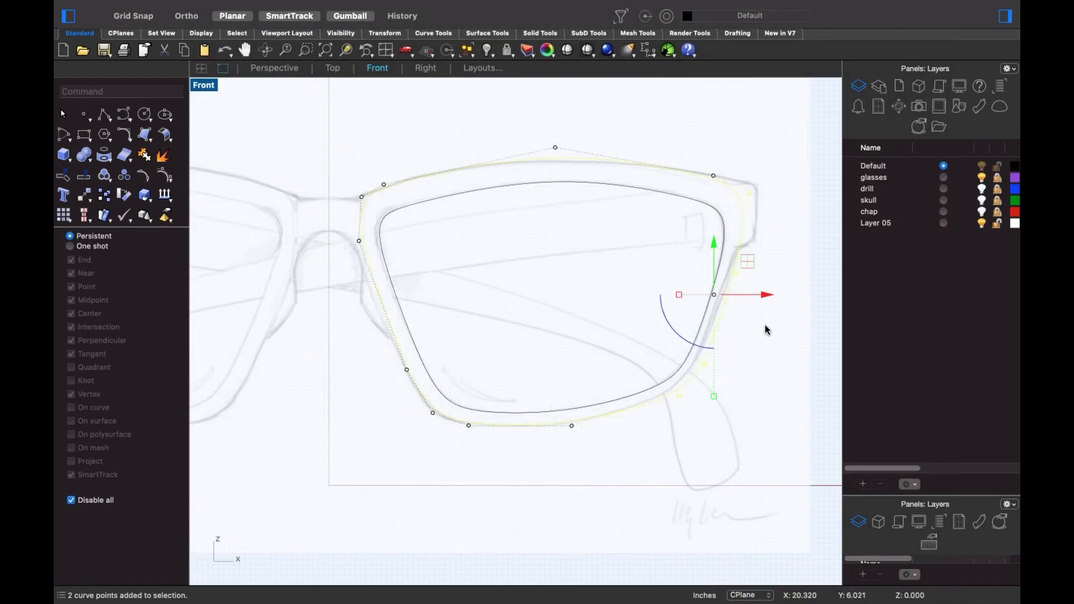
drag(762, 297, 708, 295)
click(749, 413)
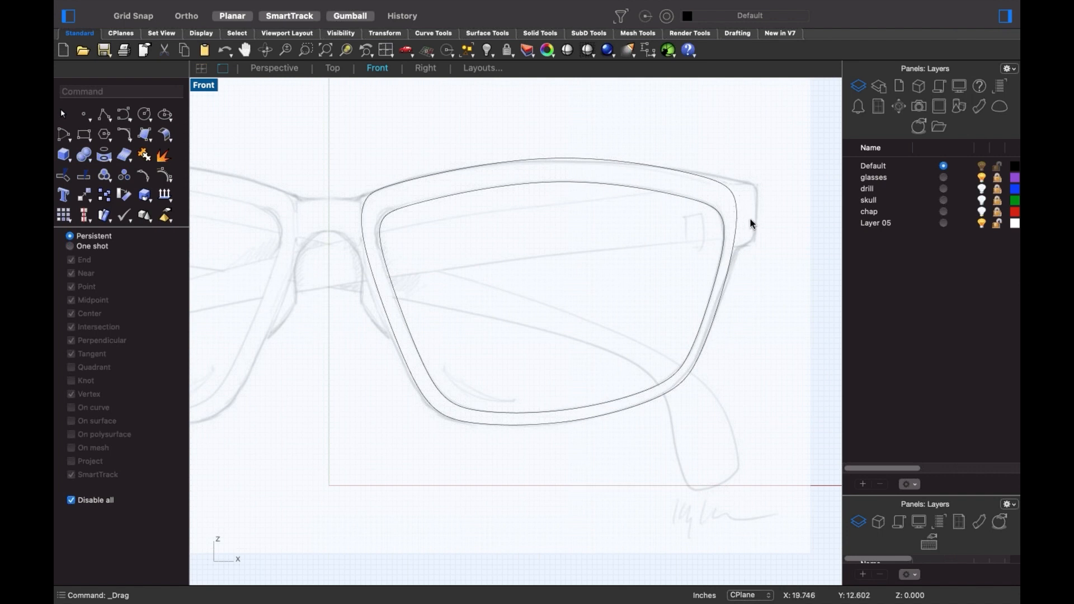
- Move the copy's left and lower-left control points out to the frame edge
click(370, 289)
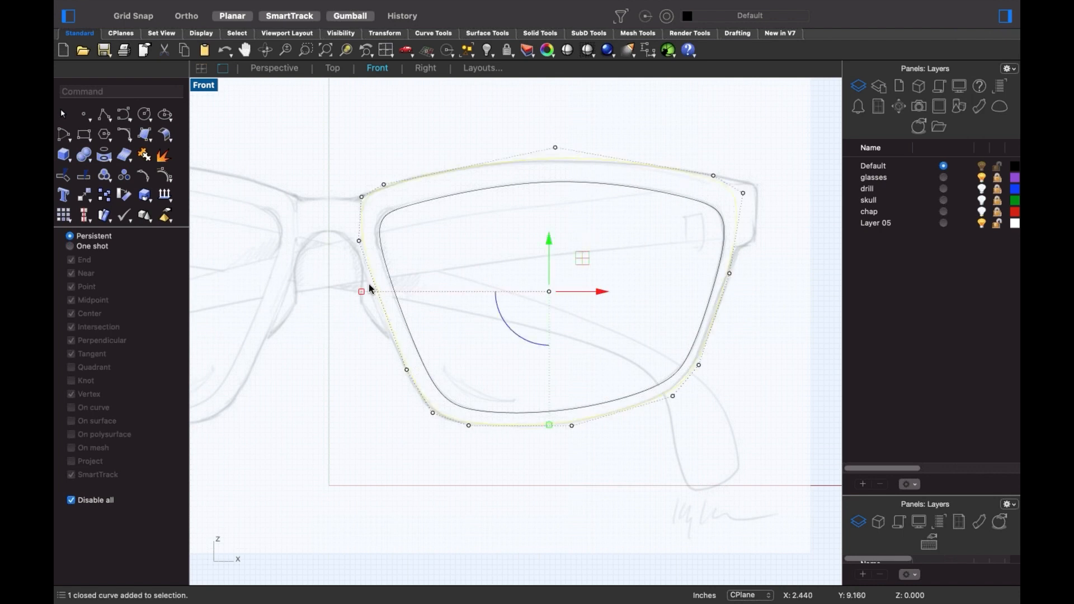
click(358, 241)
shift+drag(373, 352, 415, 397)
shift+drag(400, 402, 447, 430)
drag(396, 327, 387, 326)
key(Escape)
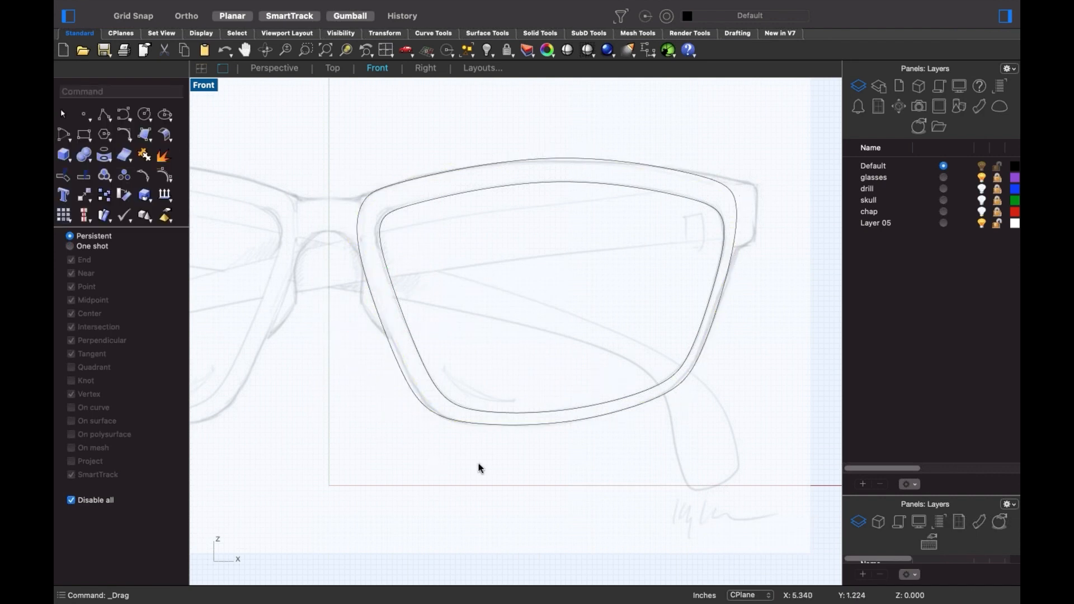
- Nudge two left-side control points to match the outer frame sketch
click(401, 379)
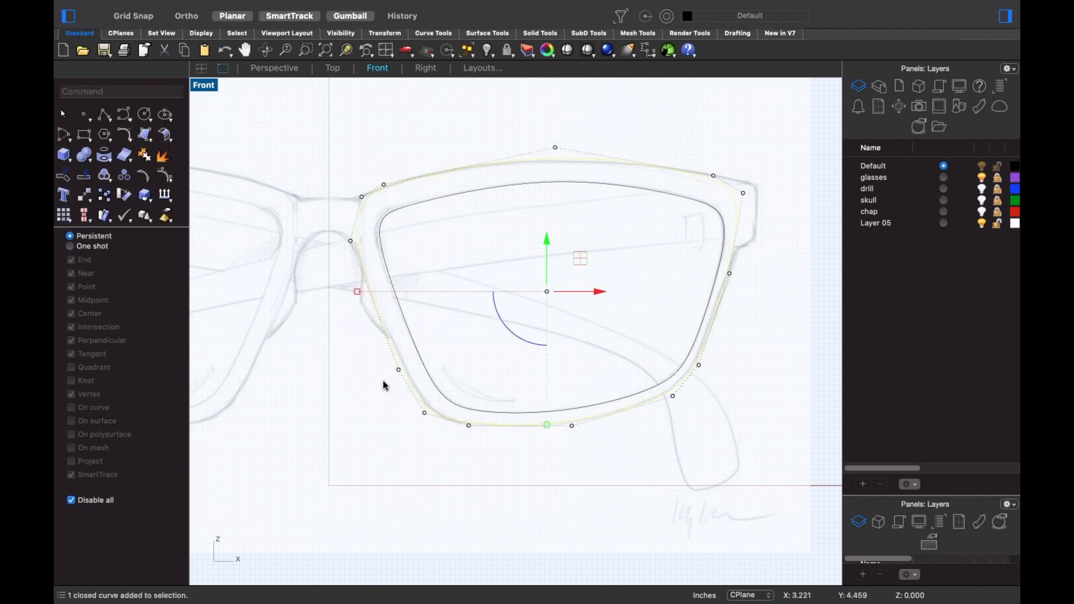
drag(445, 435, 386, 359)
drag(459, 398, 411, 399)
click(573, 490)
key(Escape)
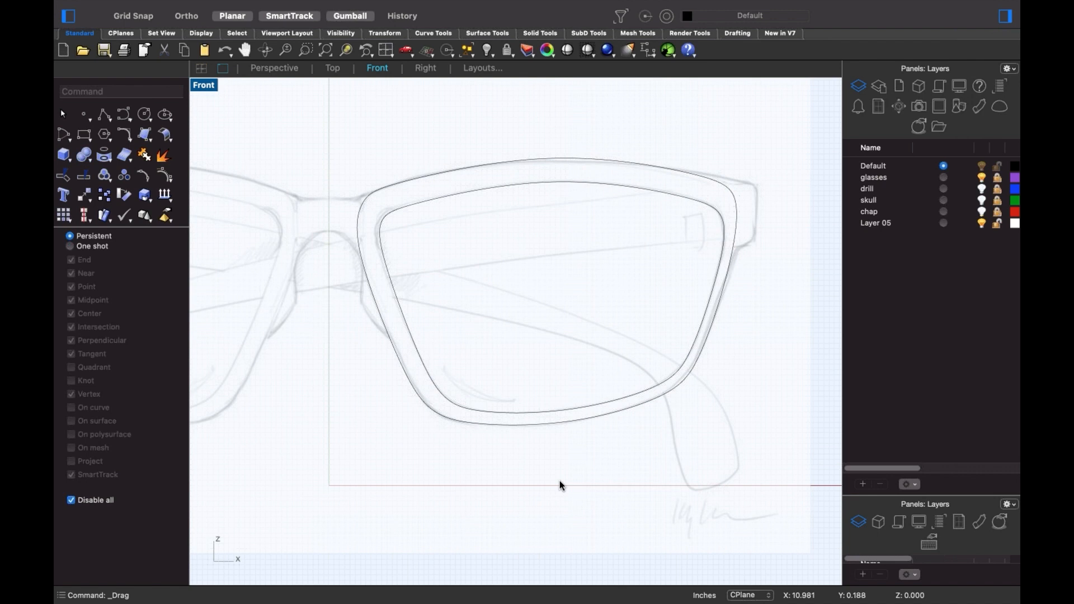
mouse_move(501, 322)
right_down()
mouse_move(580, 349)
mouse_move(502, 327)
right_up()
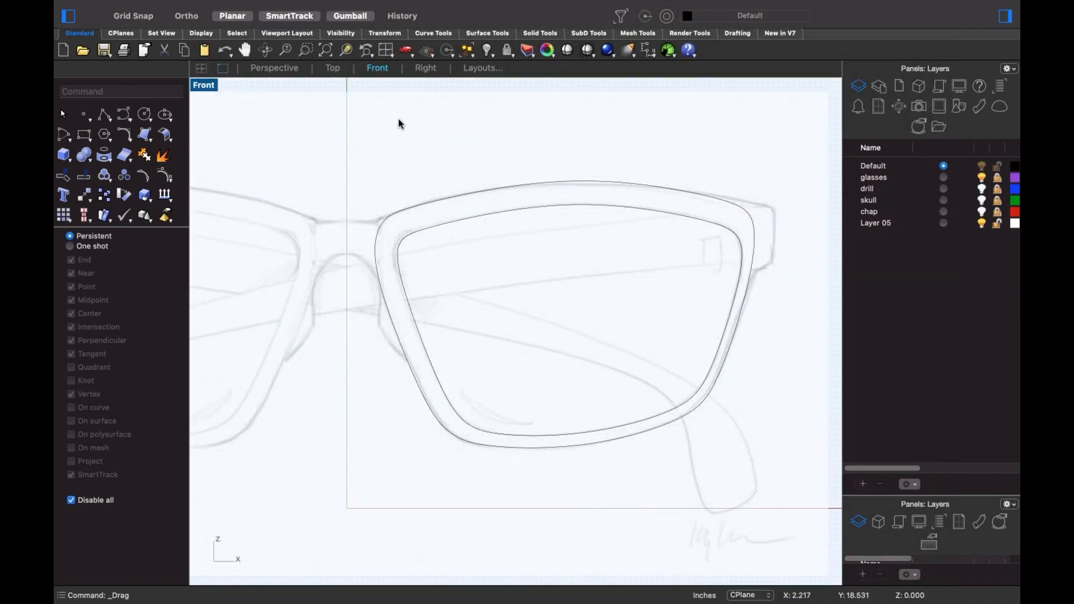
- Start a SubDLoft between the lens and frame curves, accept the edge loops, and move the options aside
click(595, 35)
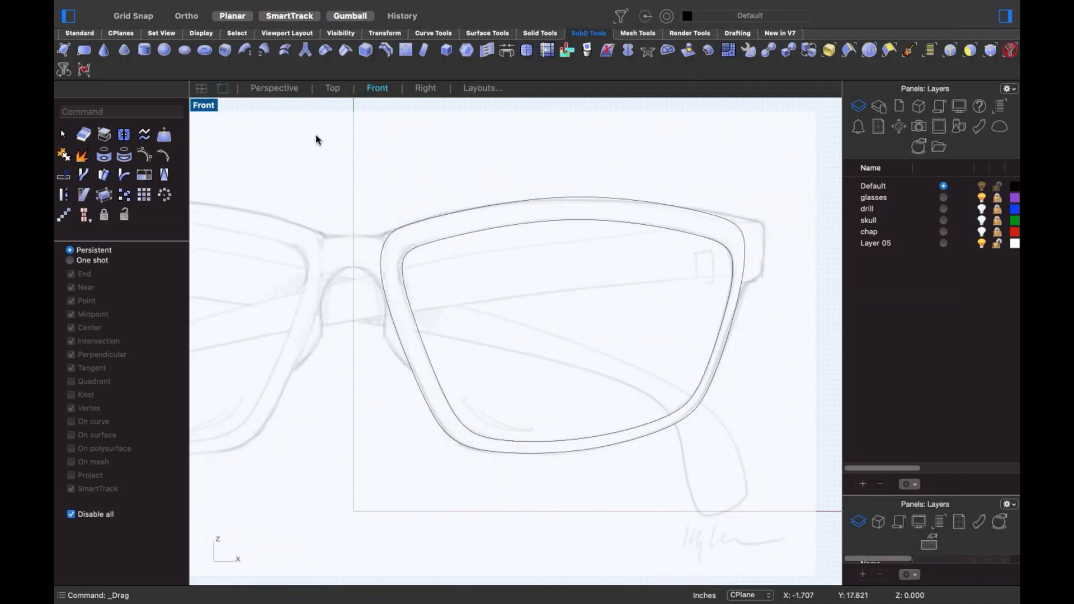
click(286, 51)
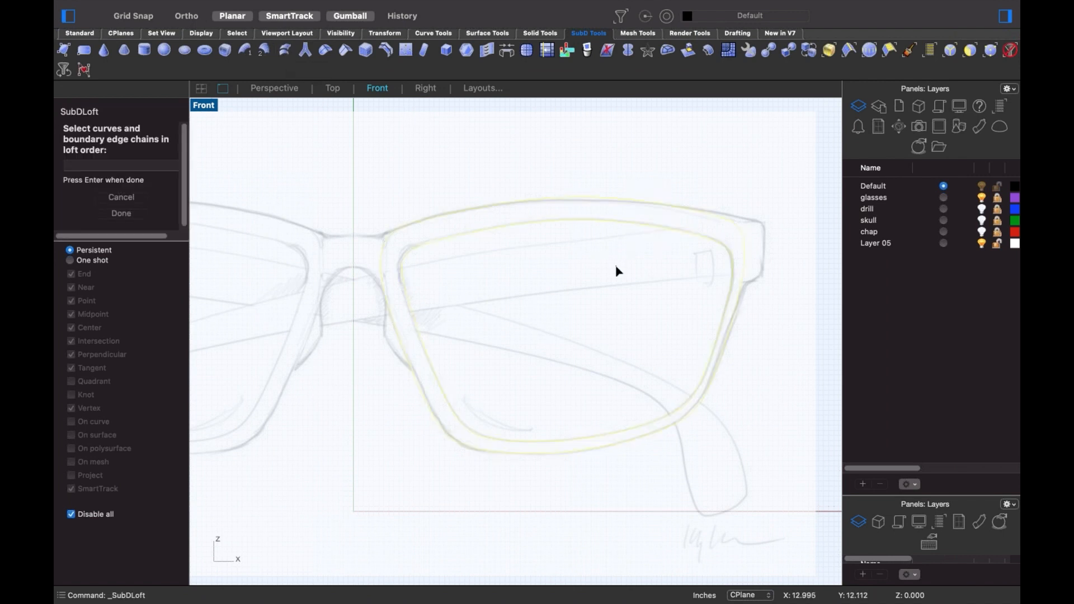
key(Return)
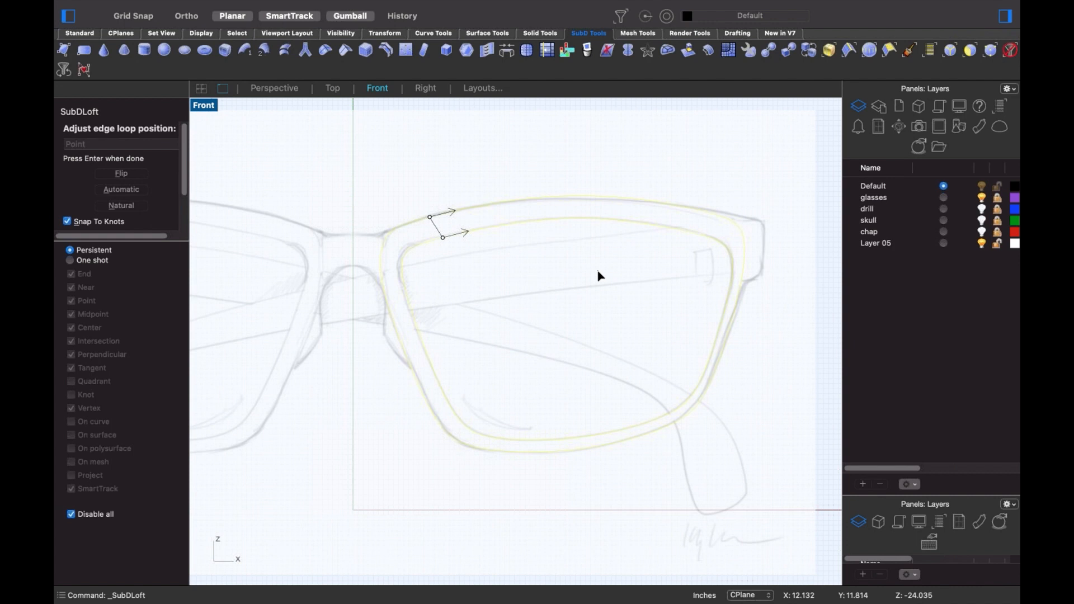
key(Return)
drag(586, 267, 291, 342)
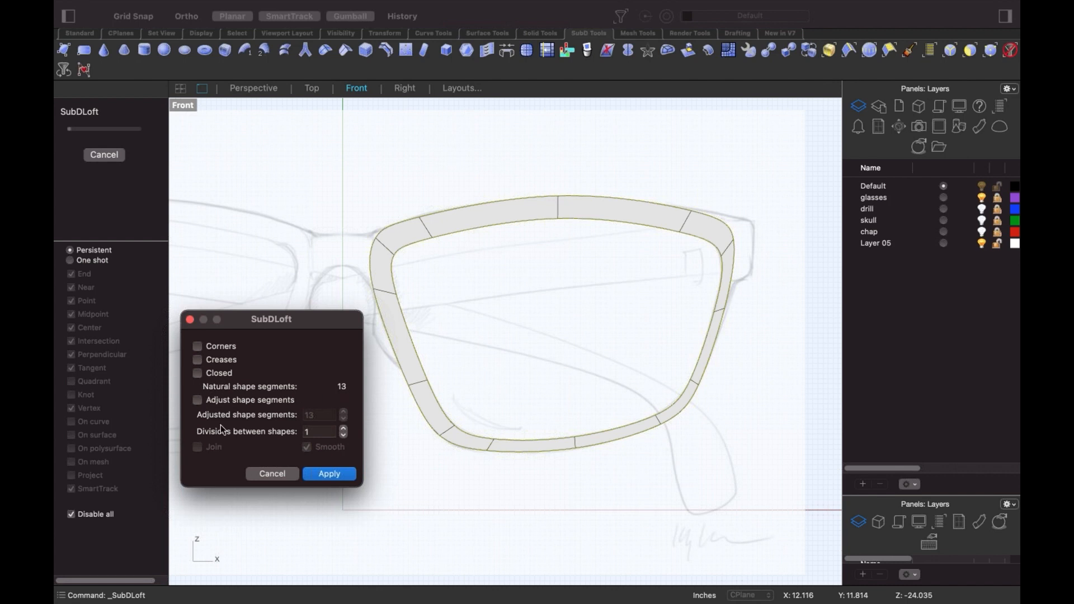
- Enable Adjust shape segments, settle on 13 segments after trying other counts, and apply the loft
click(197, 400)
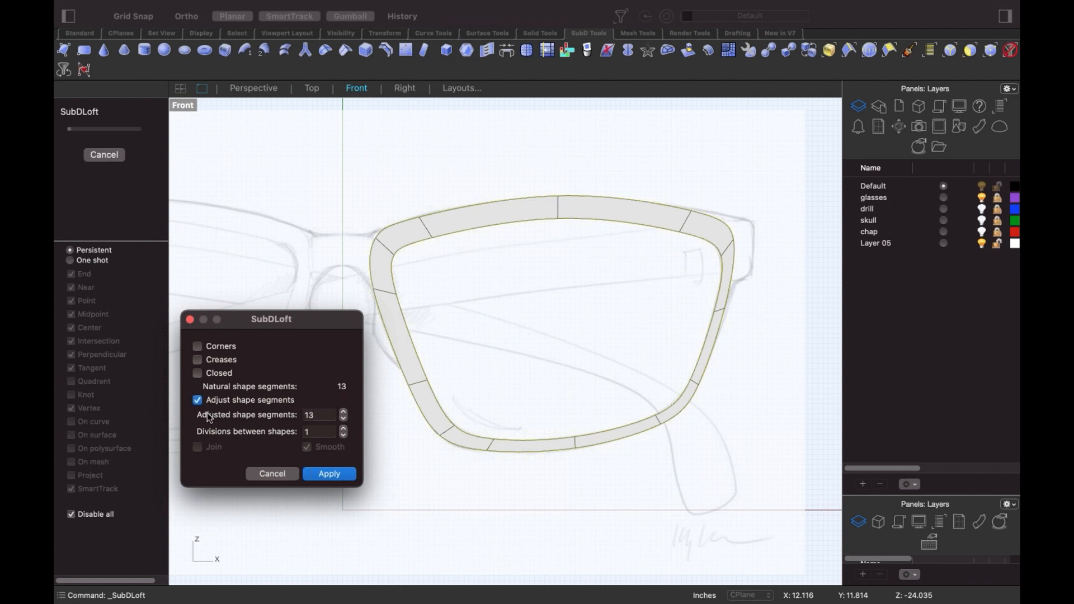
double_click(323, 416)
key(Up)
key(Up)
key(Down)
key(Down)
key(Down)
key(Up)
key(Up)
key(Up)
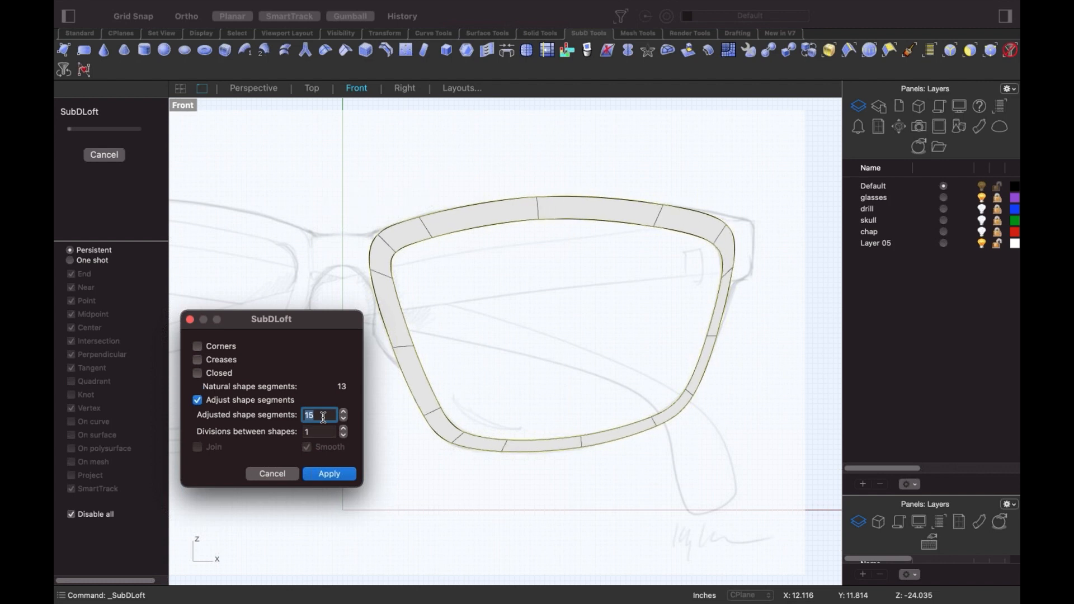
key(Up)
key(Up)
key(Up)
key(Up)
key(Up)
key(Up)
key(Up)
key(Up)
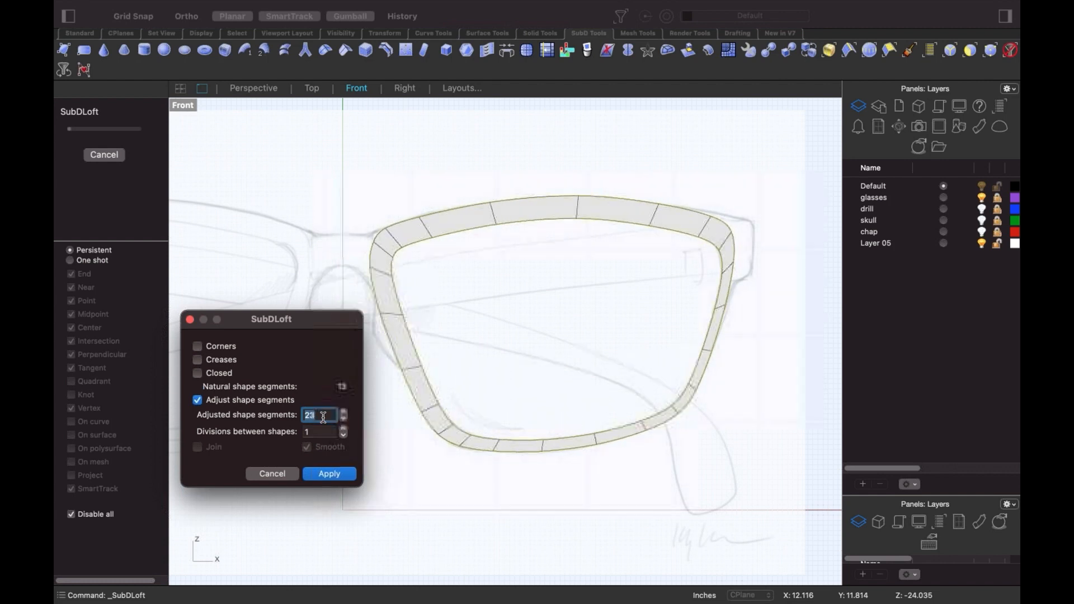
key(Down)
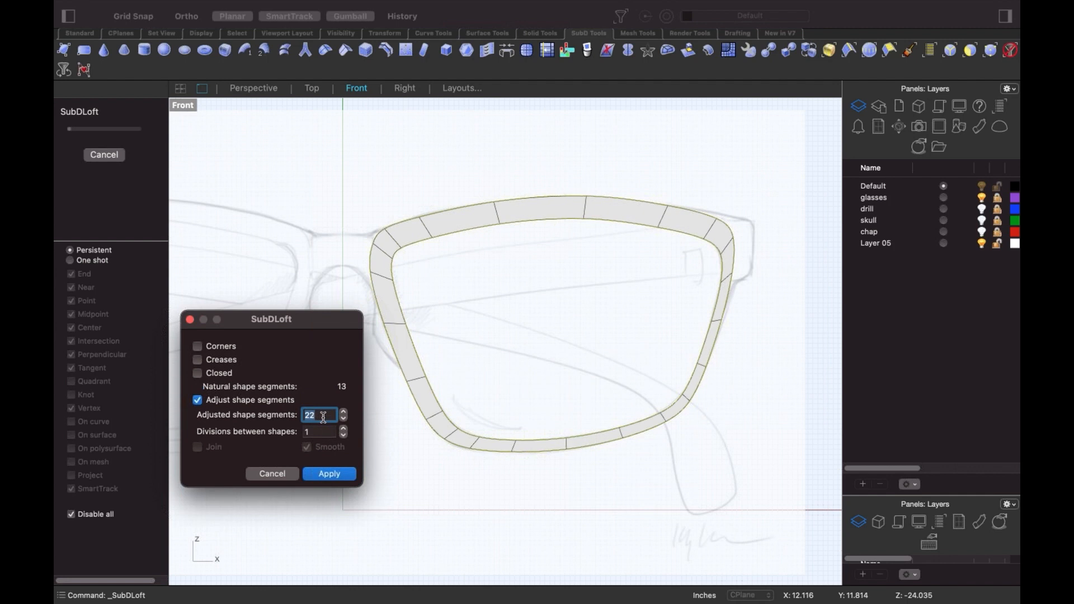
key(Down)
key(Down)
key(Down)
key(Down)
key(Down)
key(Down)
key(Down)
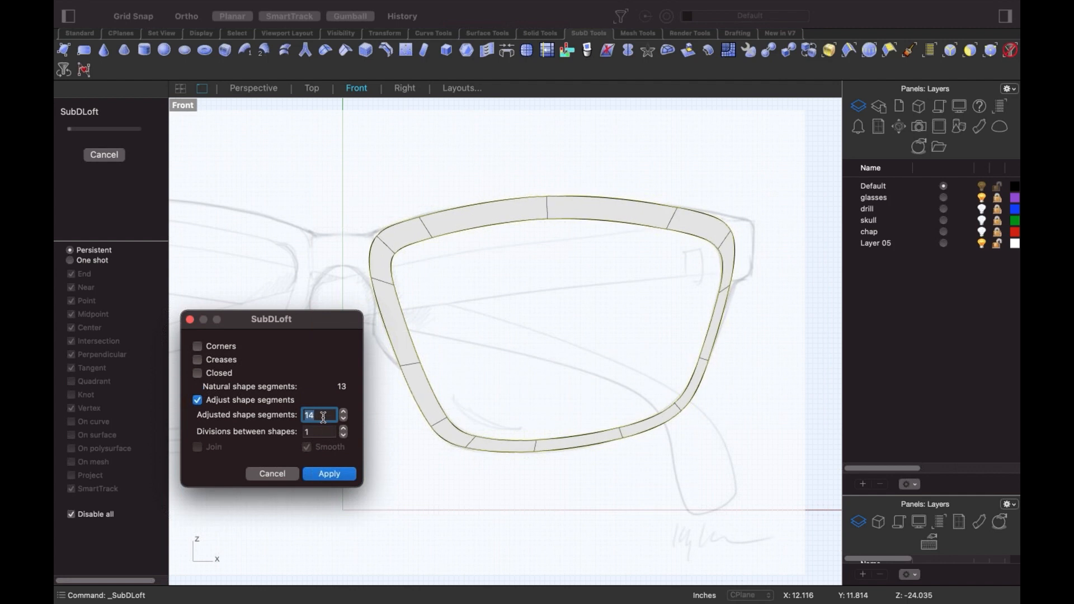
key(Down)
key(Down)
key(Down)
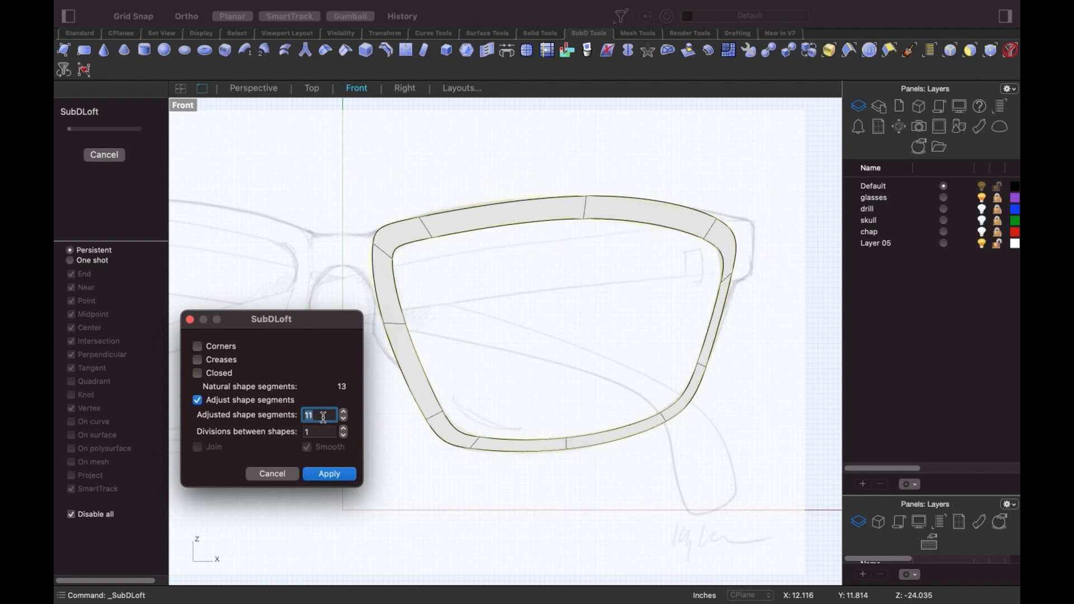
key(Down)
key(Down)
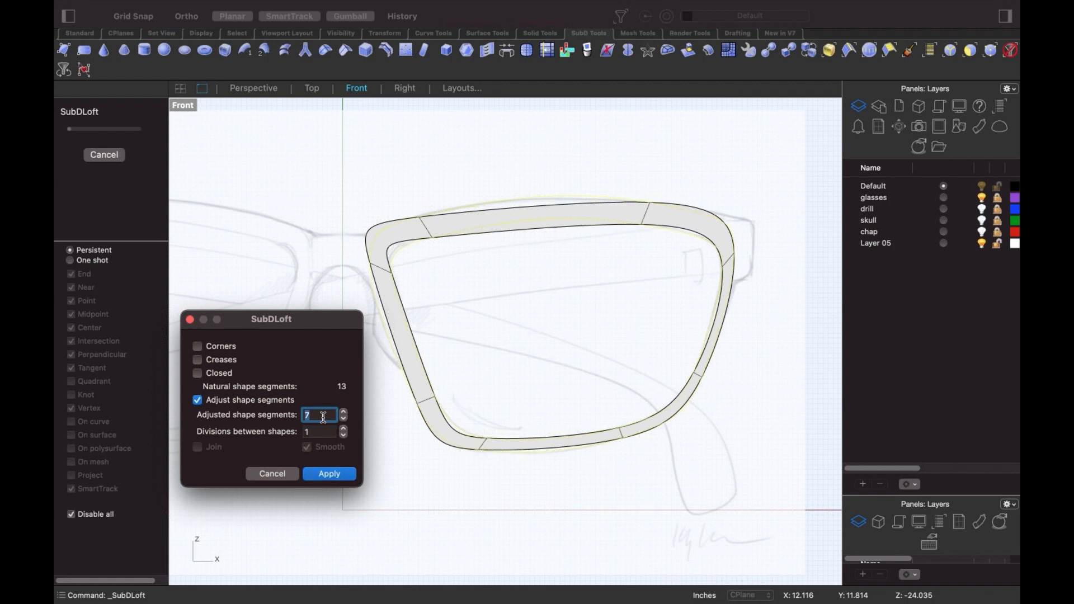
key(Down)
key(Down)
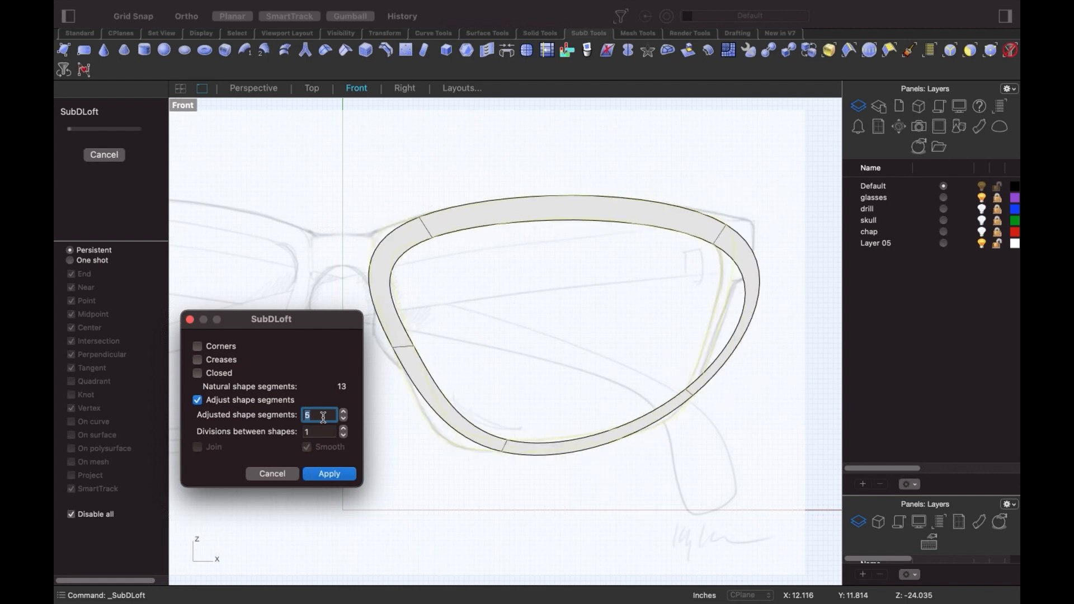
key(Up)
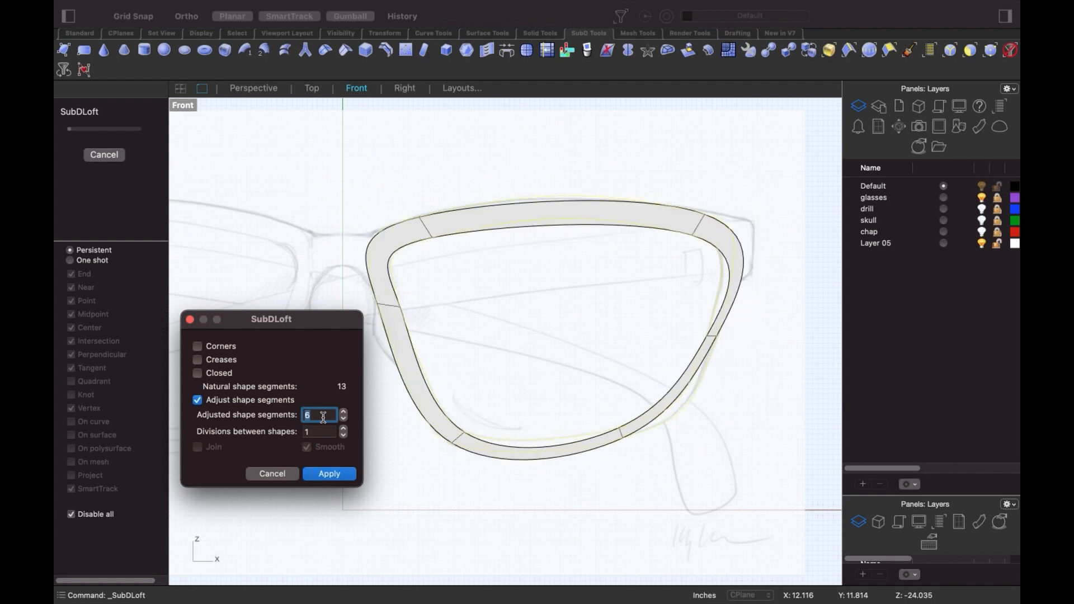
key(Up)
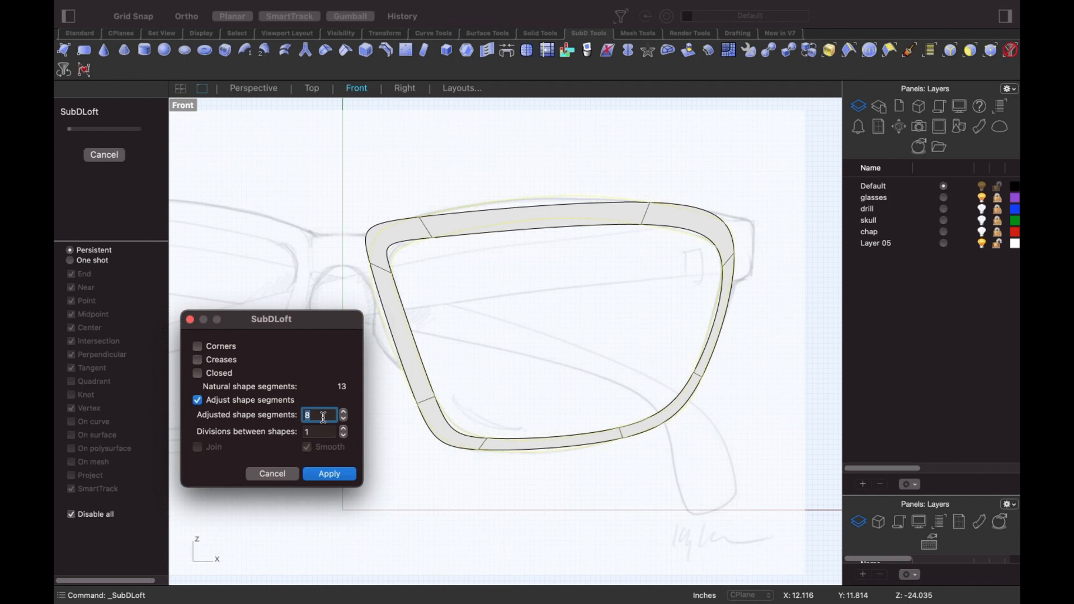
key(Up)
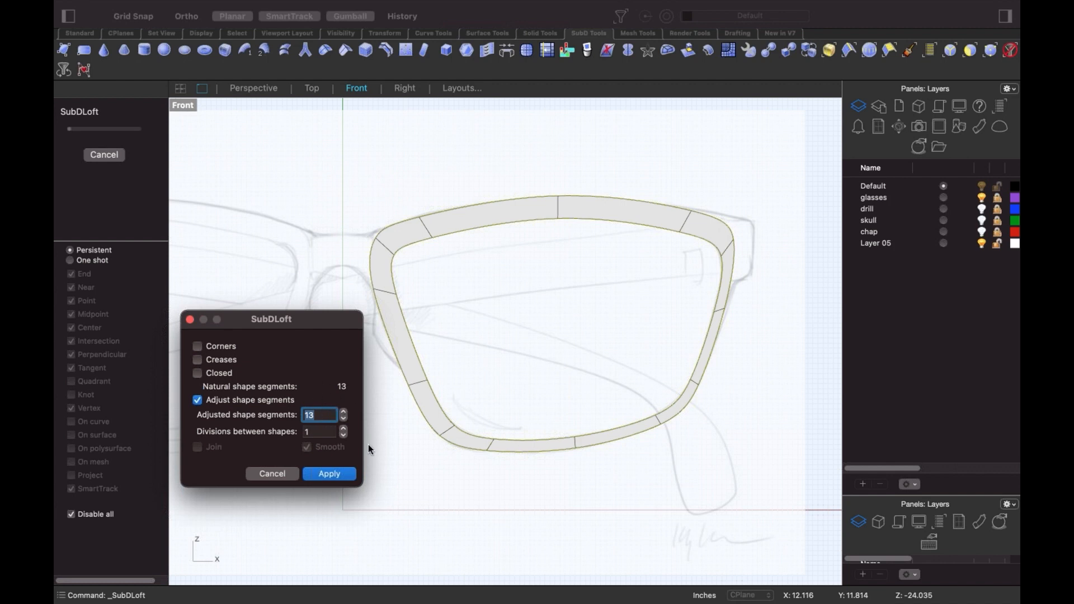
click(342, 474)
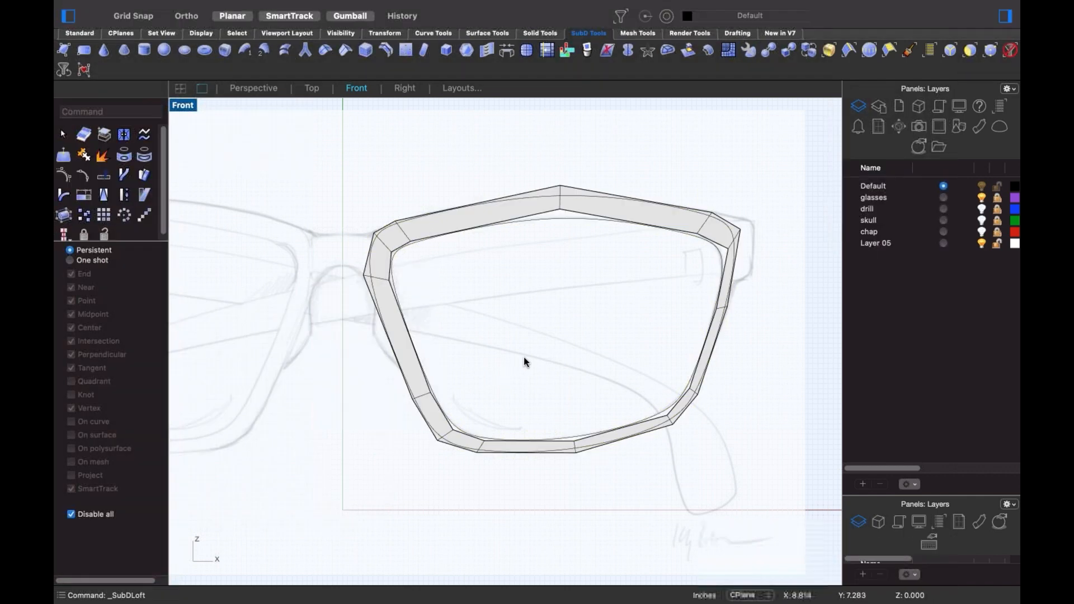
- Switch the lens-frame SubD from smooth to flat display, nudging the Front view slightly
right_drag(524, 357, 527, 366)
key(Tab)
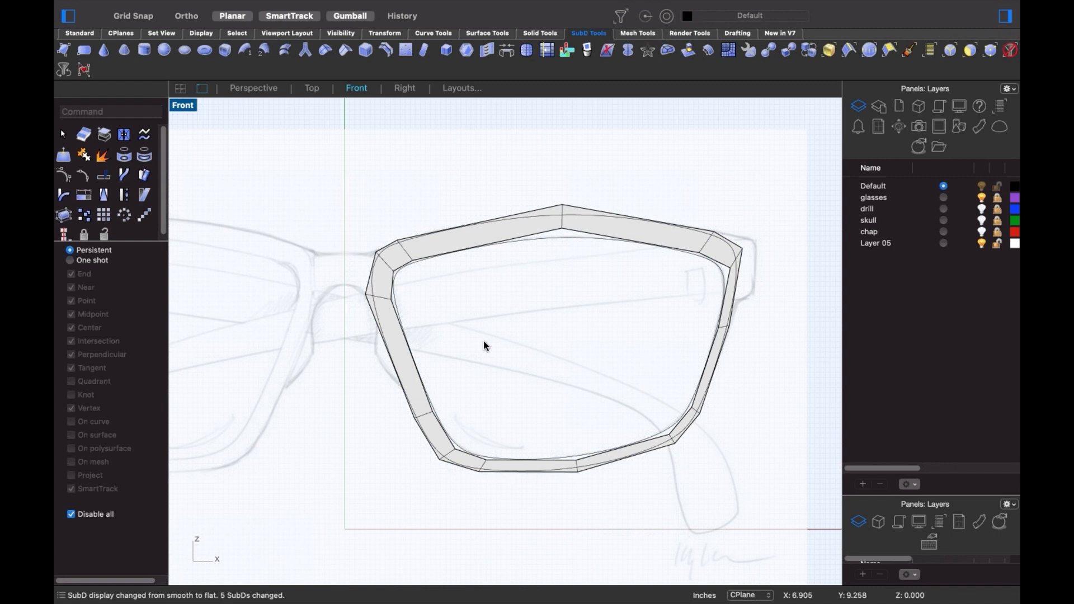
right_drag(506, 348, 501, 352)
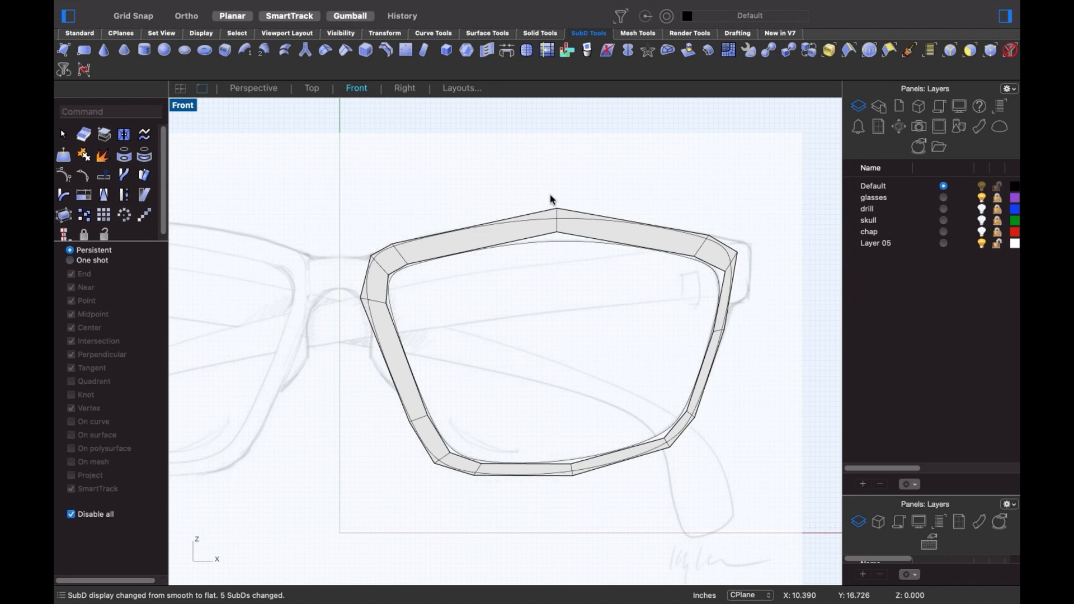
- Try pulling the lens frame's top vertex down, compare smooth and flat display, then undo the move
ctrl+shift+click(556, 208)
drag(556, 208, 557, 238)
key(Tab)
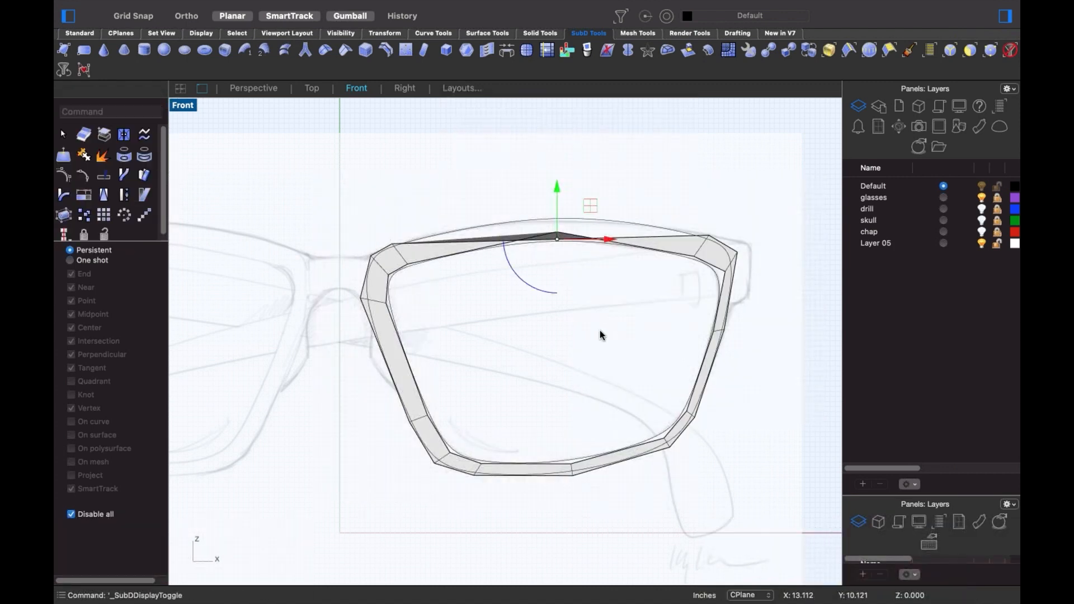
key(Escape)
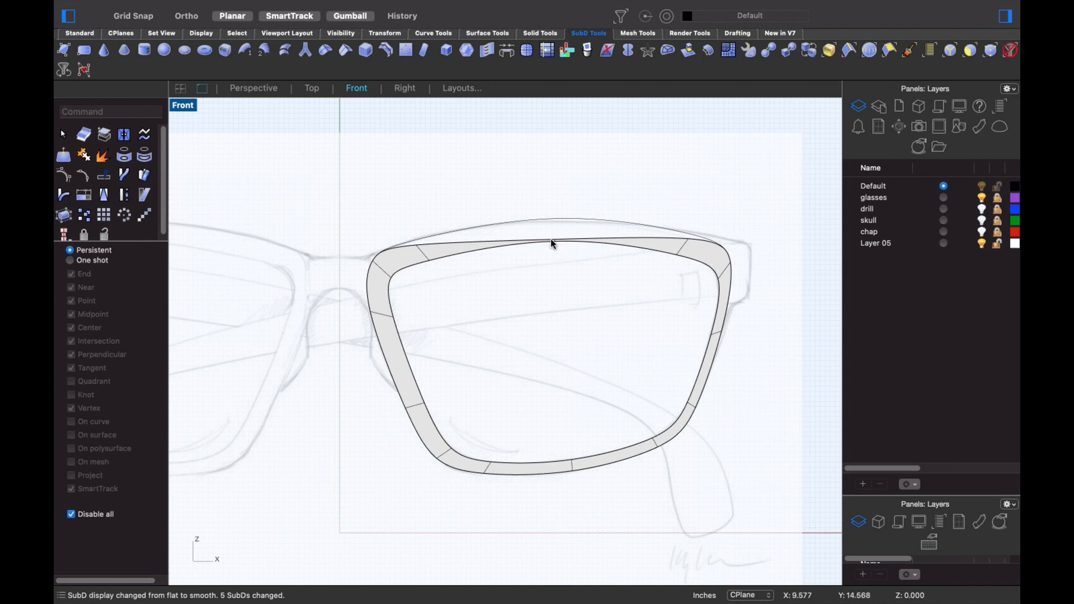
scroll(551, 240, up, 5)
scroll(542, 245, down, 5)
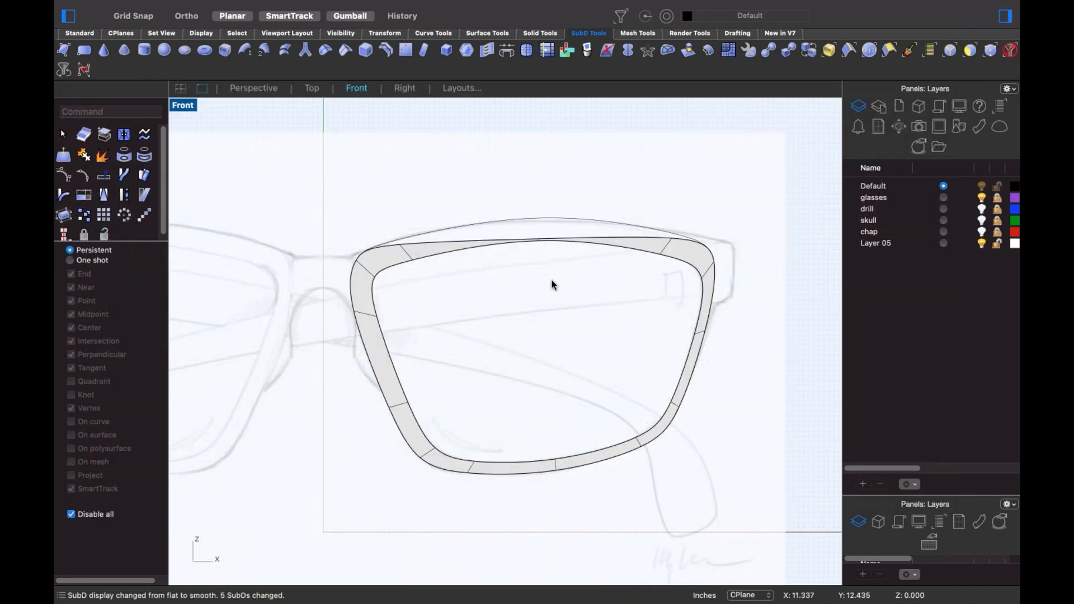
key(Tab)
scroll(546, 258, up, 5)
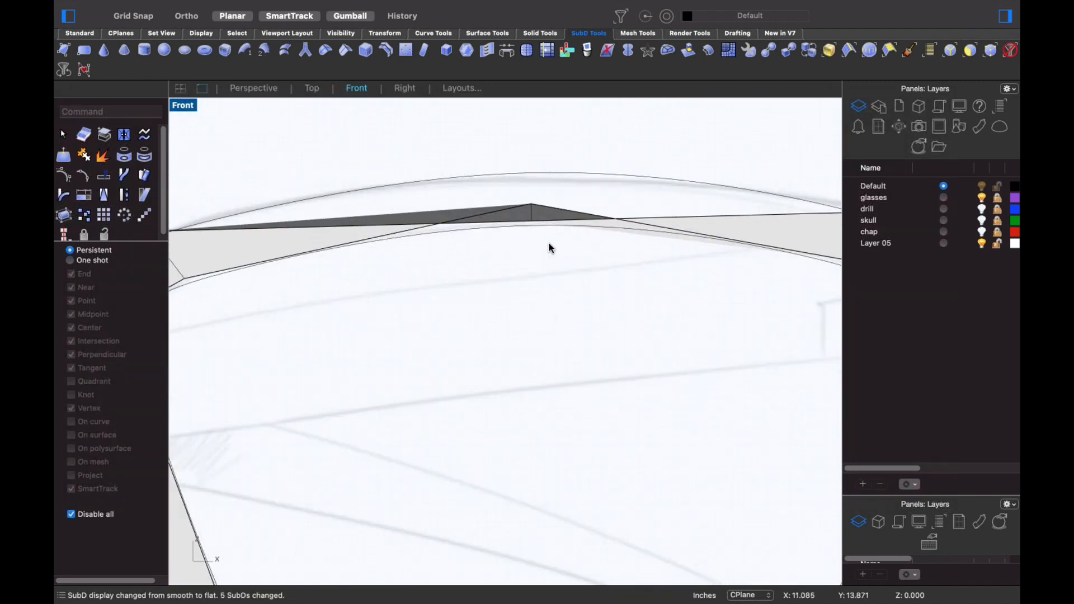
key(ctrl+z)
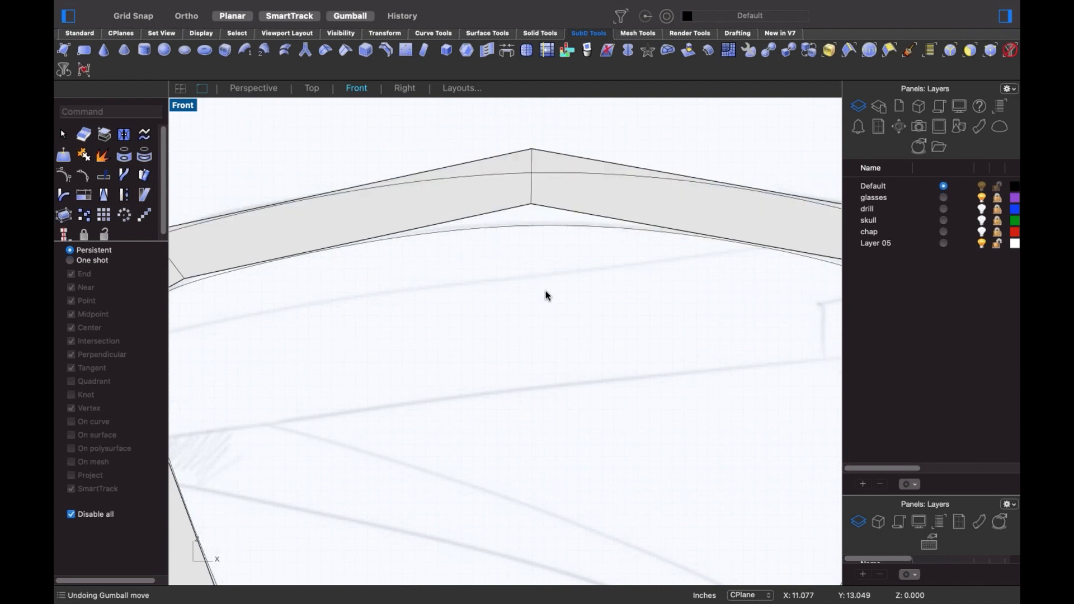
scroll(522, 285, down, 5)
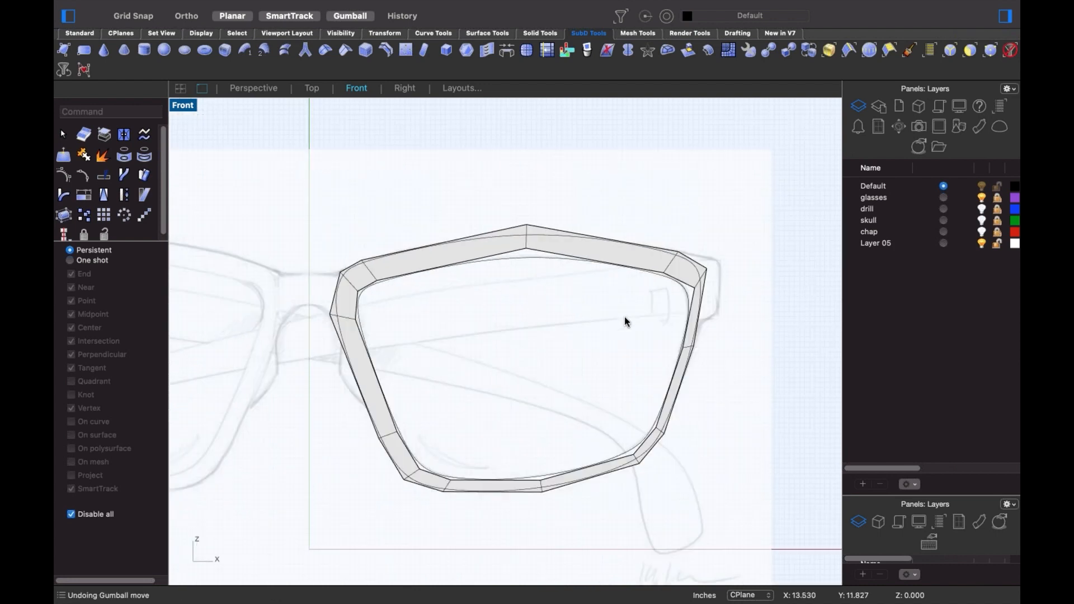
scroll(703, 269, up, 3)
- Pull the frame's top-right corner vertex down and right, and reposition another lens-frame vertex
mouse_move(730, 274)
mouse_down()
mouse_move(715, 257)
mouse_move(709, 266)
mouse_move(714, 244)
mouse_move(712, 263)
mouse_up()
click(600, 308)
mouse_move(610, 287)
mouse_down()
mouse_move(702, 295)
mouse_move(664, 294)
mouse_up()
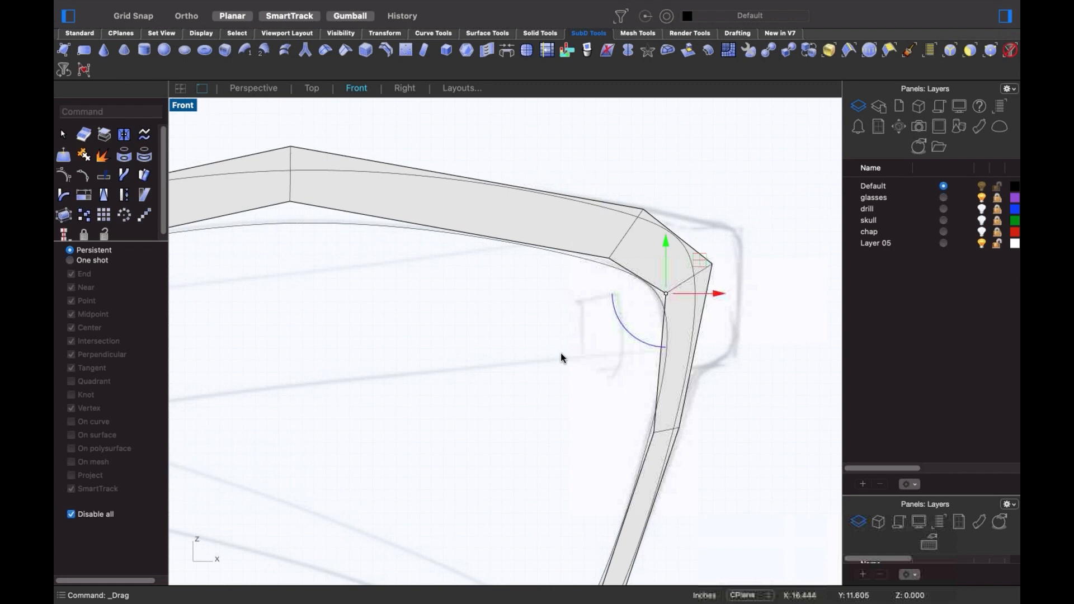
click(559, 353)
scroll(542, 349, down, 8)
right_drag(518, 345, 546, 313)
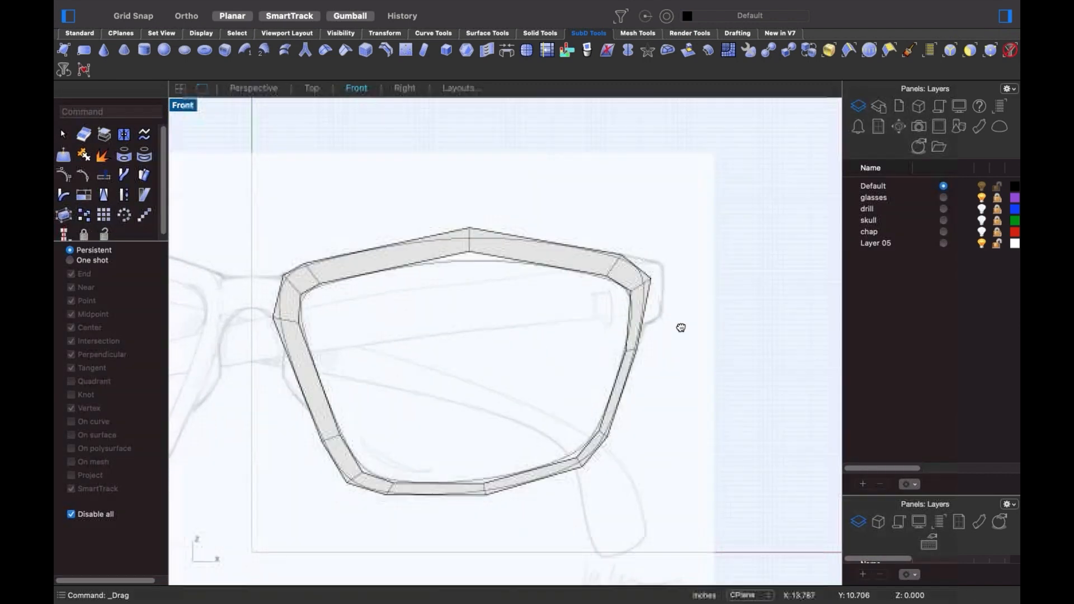
scroll(680, 330, left, 5)
right_drag(686, 335, 607, 338)
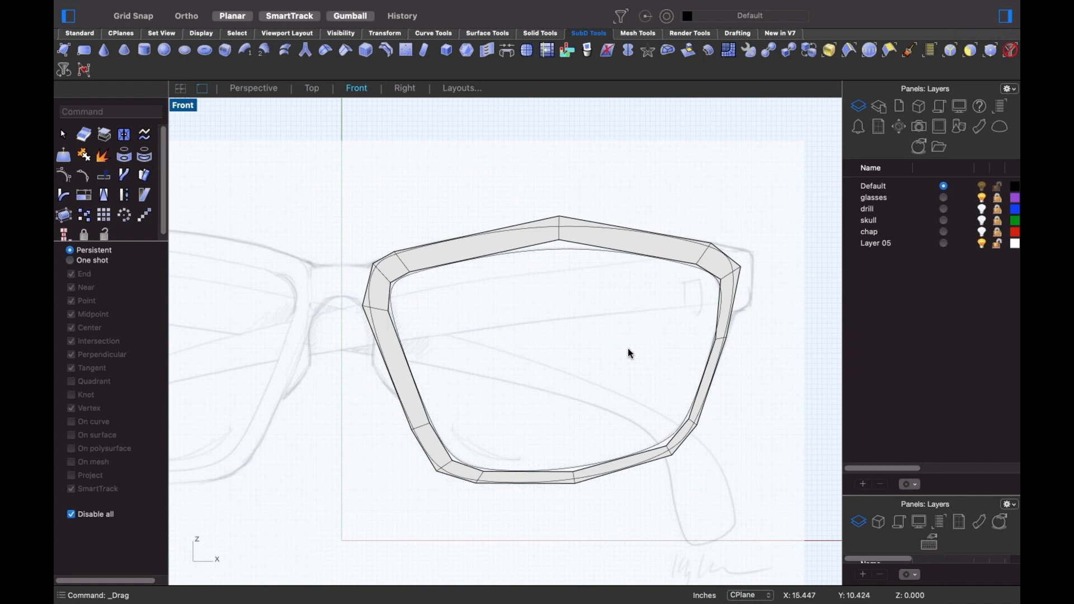
right_drag(558, 369, 586, 343)
right_drag(484, 320, 604, 311)
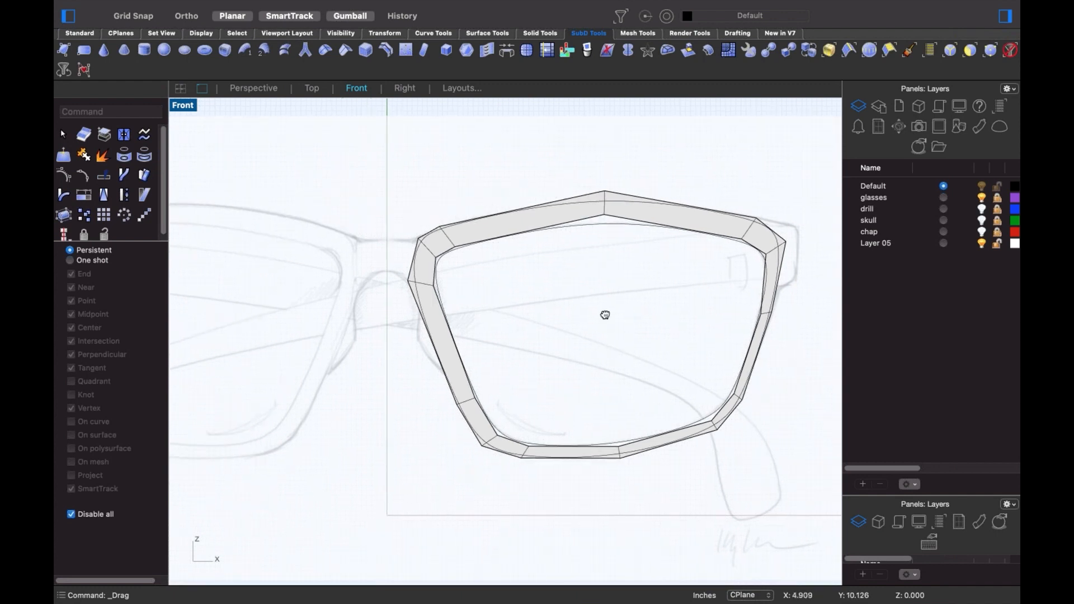
click(559, 313)
click(665, 284)
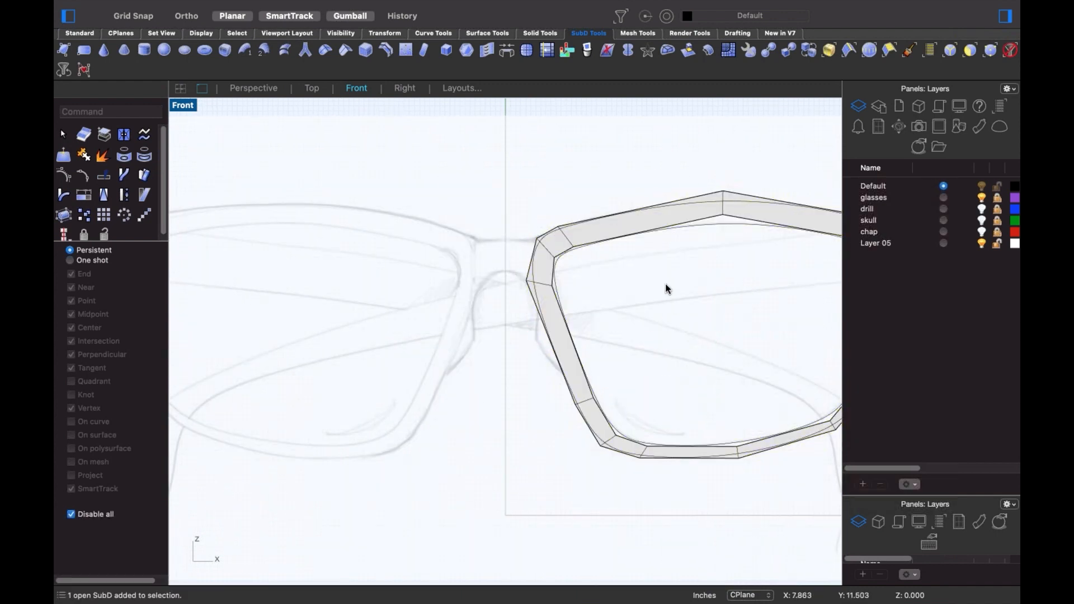
- Select both traced outline curves with SelCrv and hide them, then select the lens frame SubD
text(Selcrv)
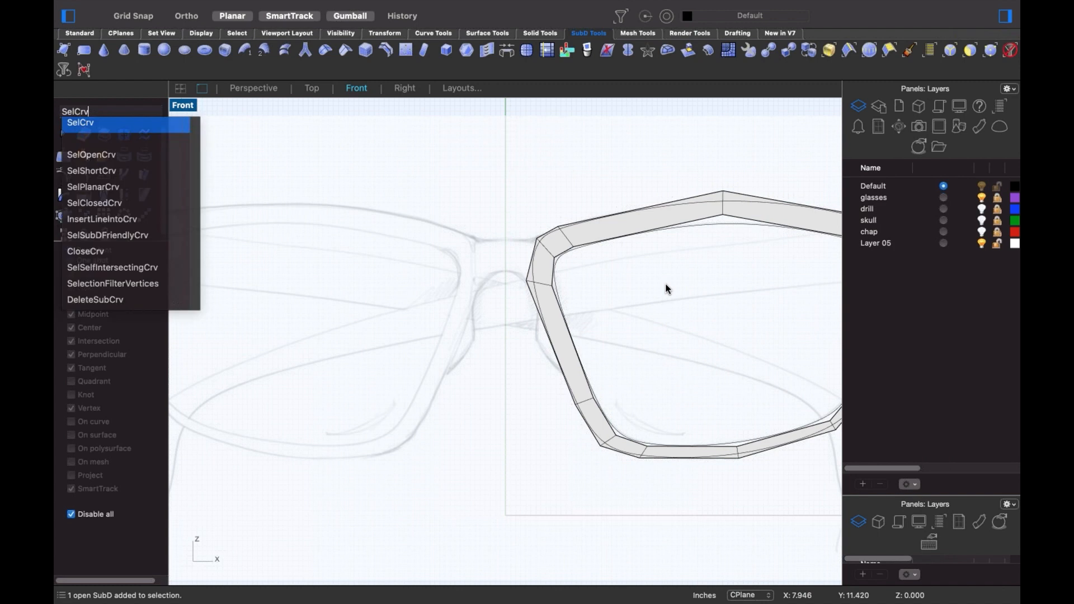
key(Return)
text(hi)
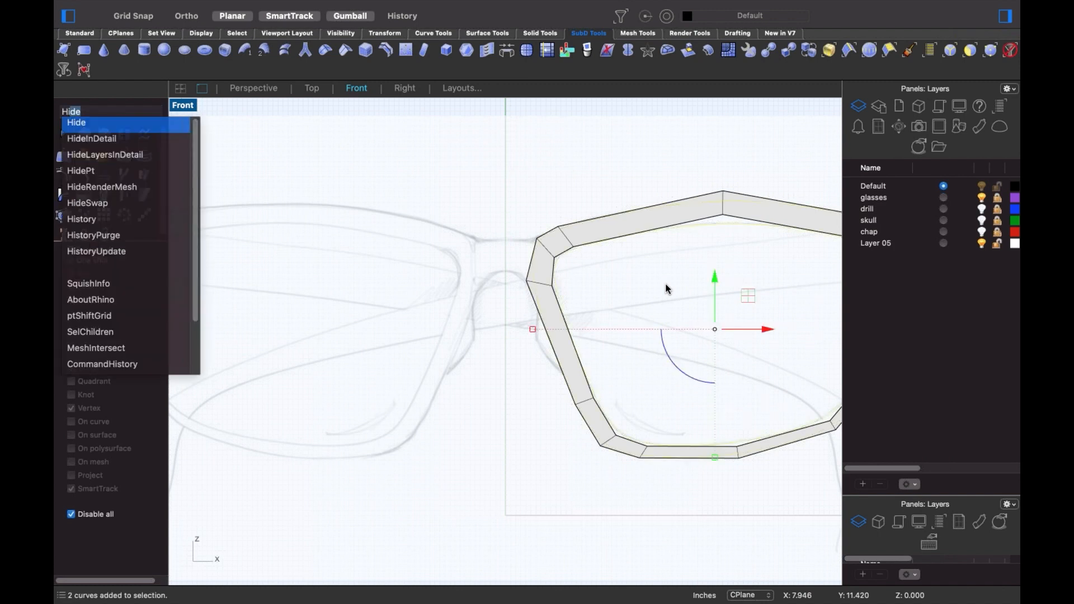
key(Return)
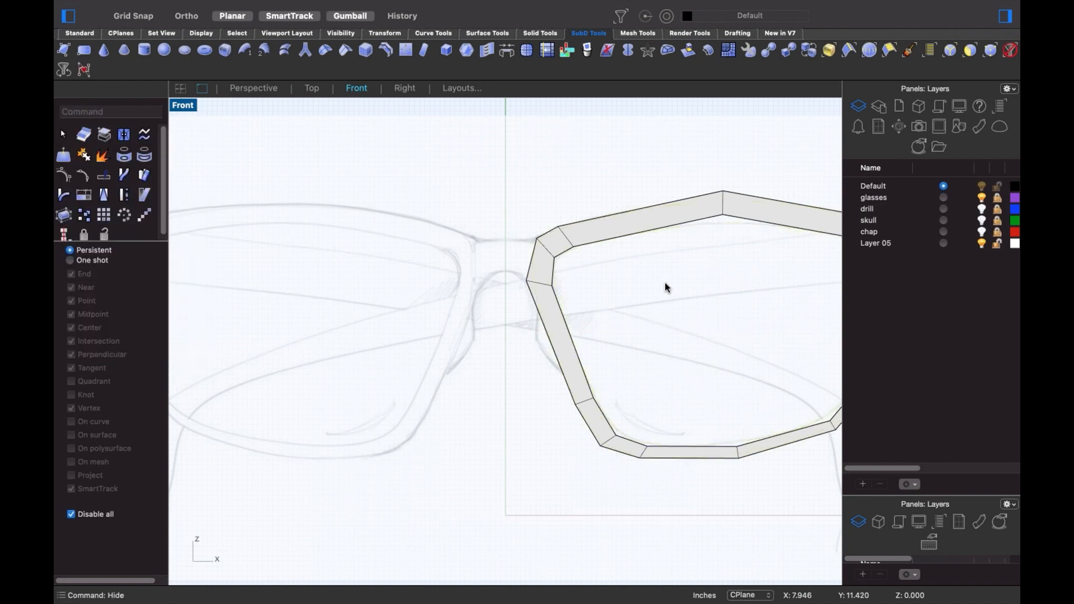
scroll(664, 285, down, 5)
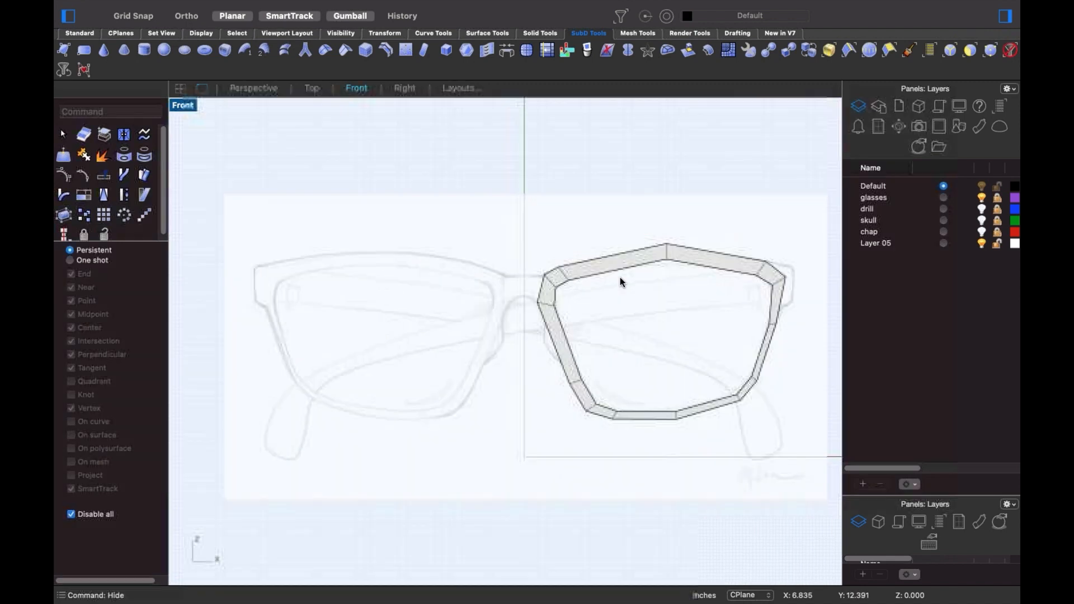
click(633, 318)
- Mirror the lens frame across a plane through the origin to the other side
text(Mirr)
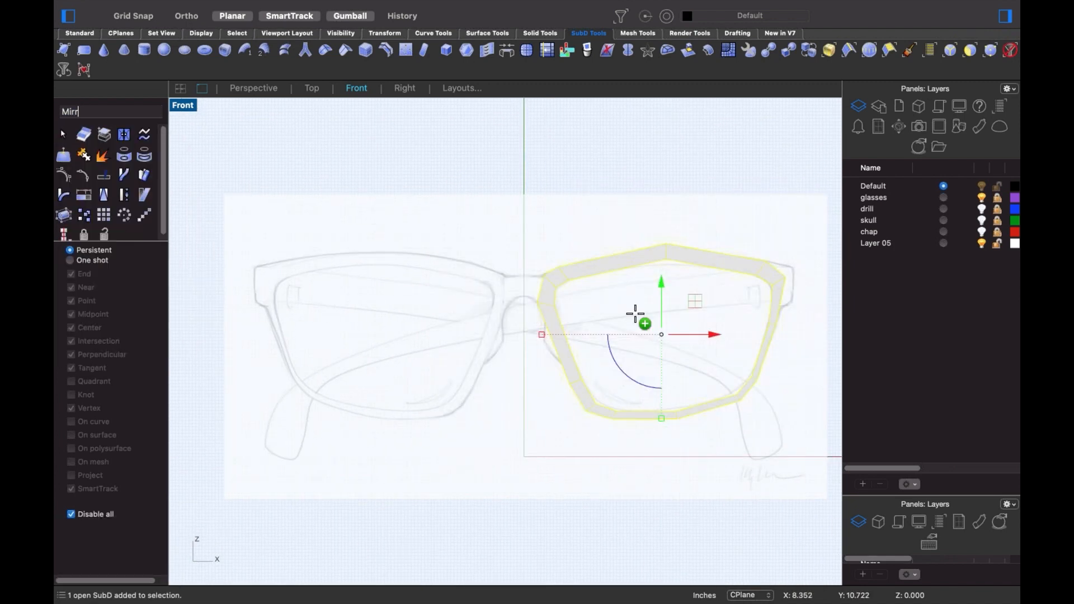
key(Return)
text(0)
key(Return)
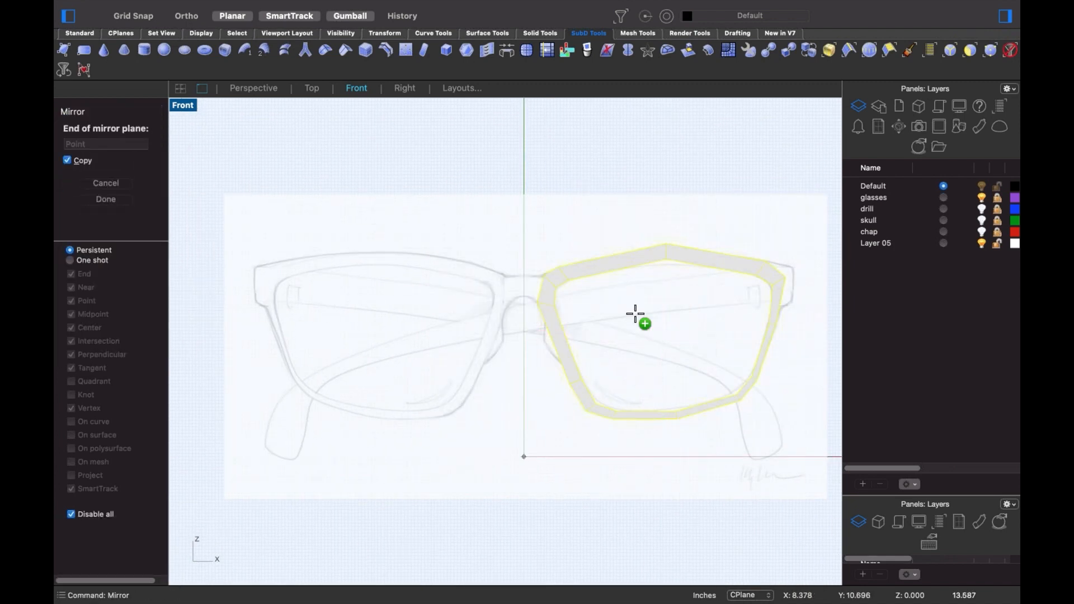
click(498, 246)
key(Escape)
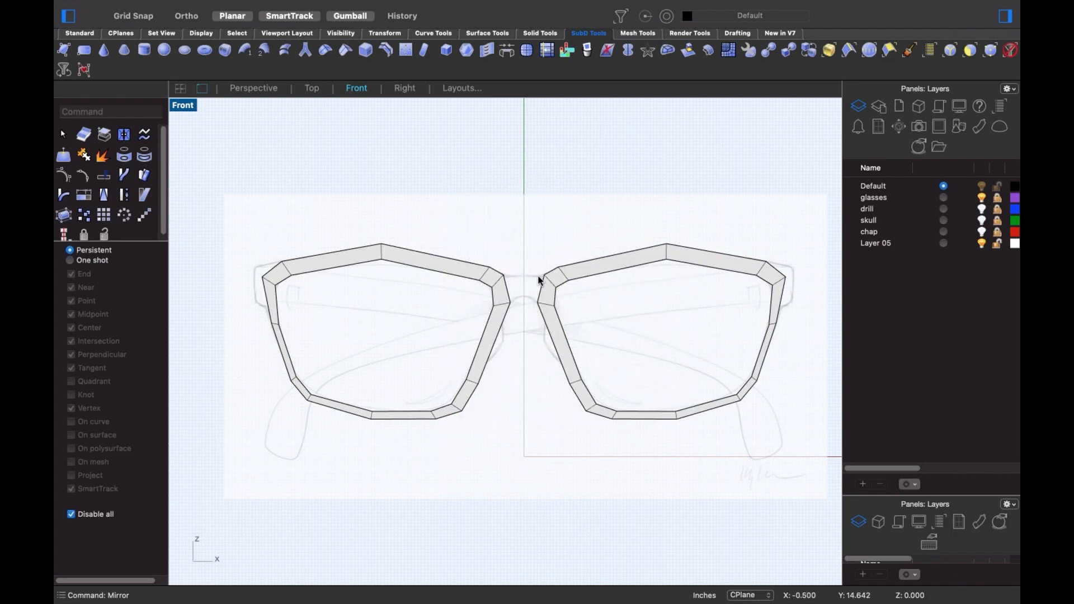
scroll(531, 289, up, 5)
scroll(495, 296, up, 2)
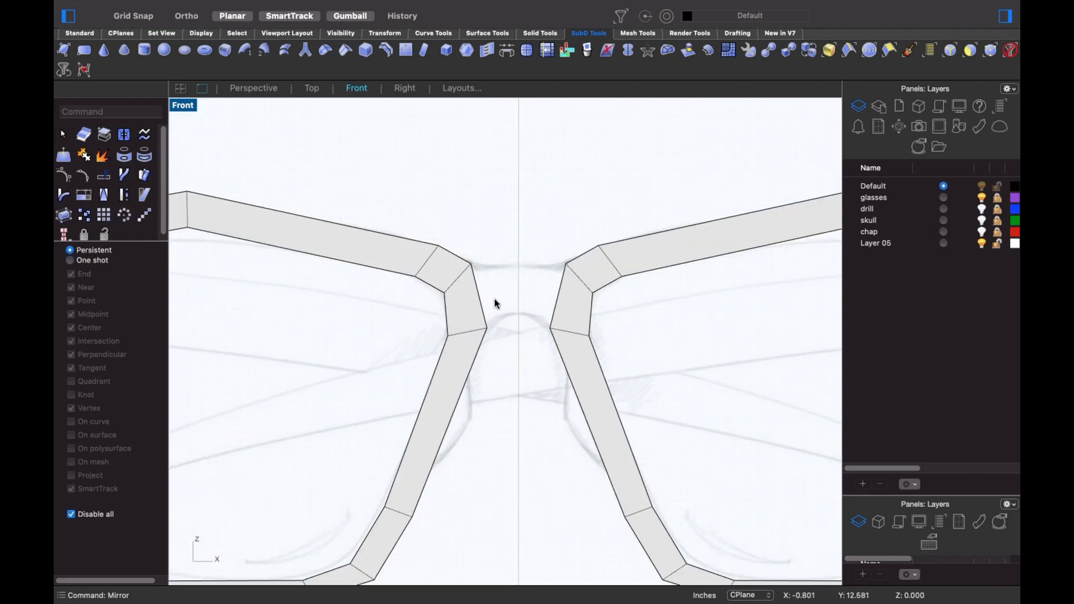
- Select the two nose-side inner edges of the lens frames and start a Bridge between them
click(479, 301)
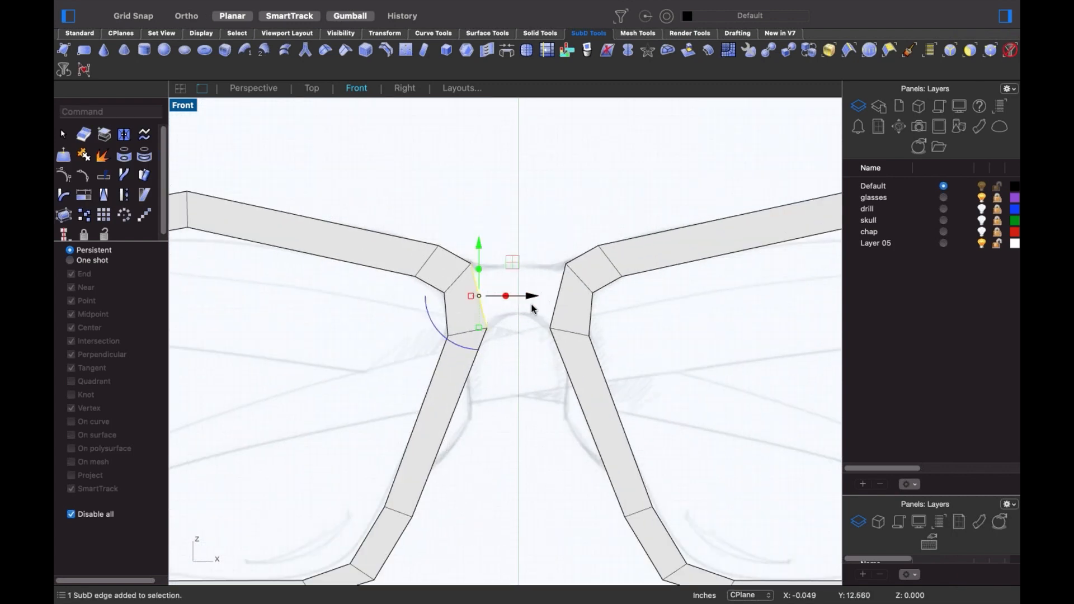
shift+click(557, 307)
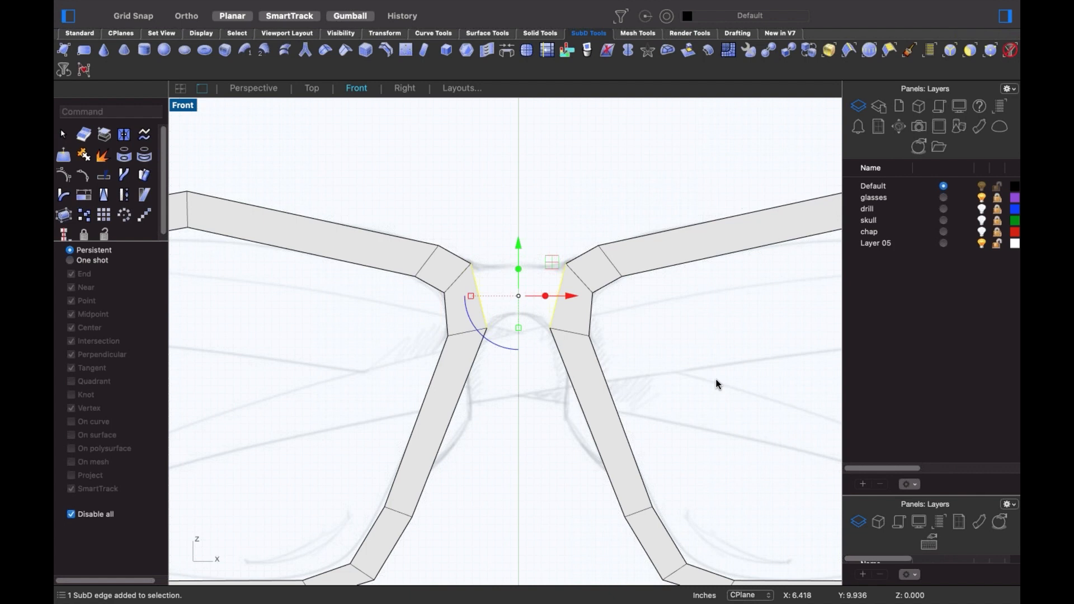
text(bri)
key(Return)
drag(582, 119, 335, 152)
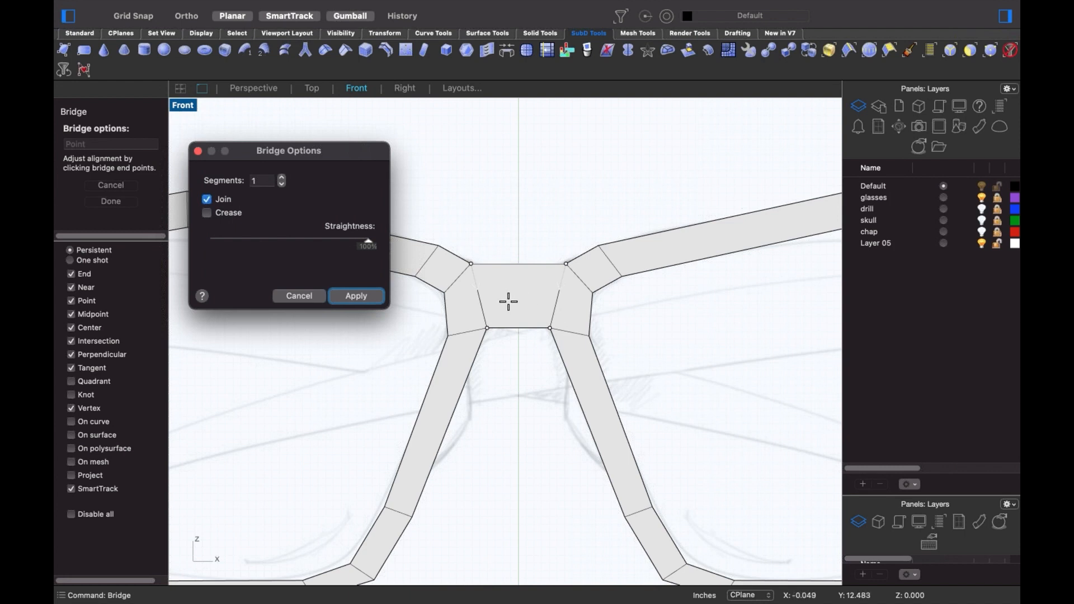
- Set the bridge to 2 segments, adjust its upper-right end alignment, and apply it
double_click(263, 180)
text(2)
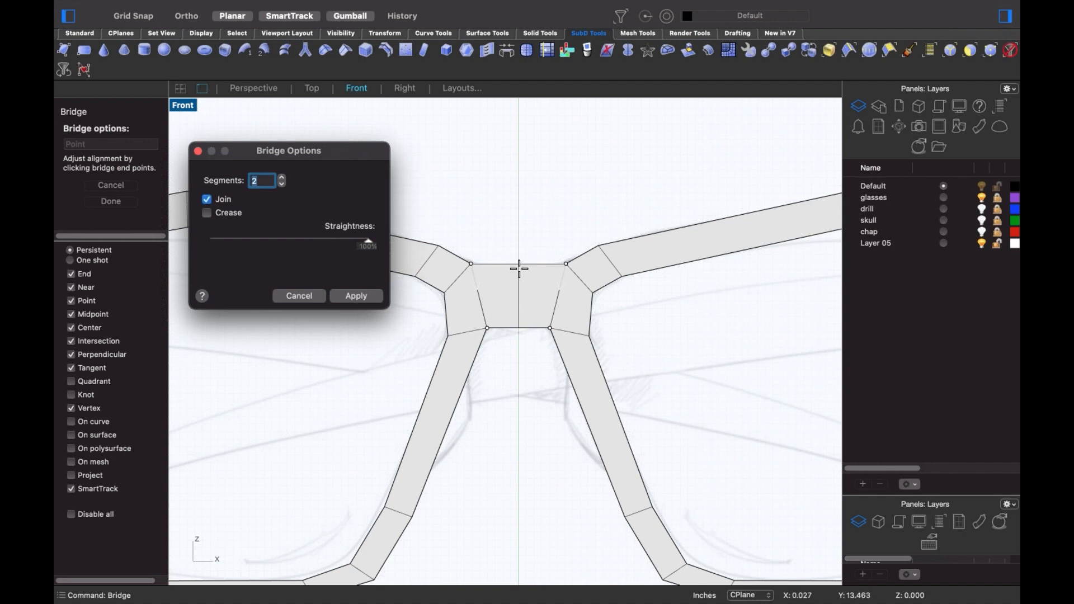
click(565, 262)
click(356, 296)
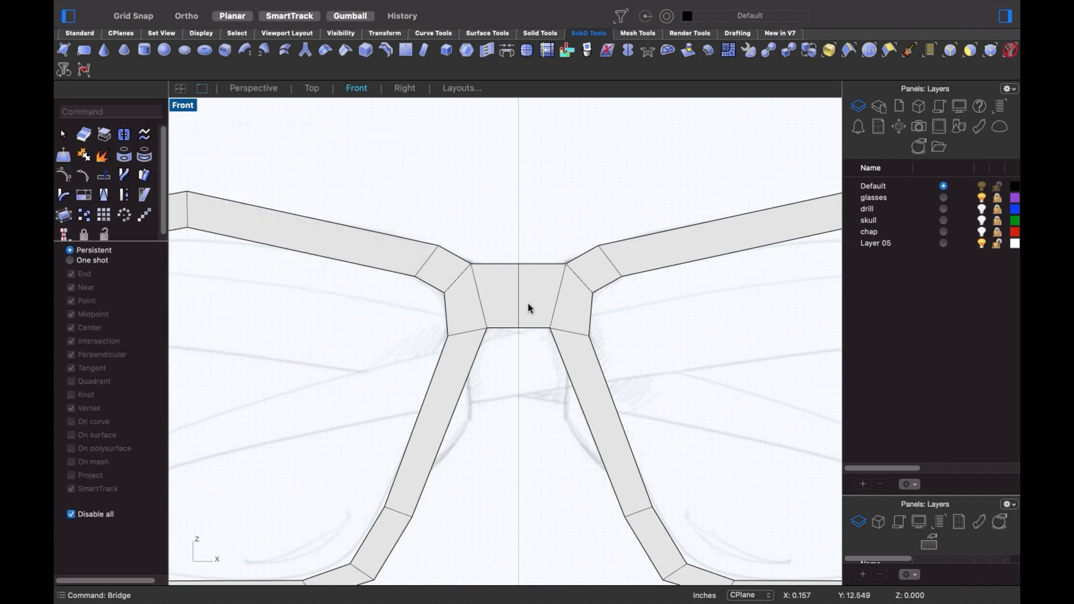
- Raise the bridge's top-middle vertex and view the frame in perspective
shift+super+click(518, 264)
drag(518, 210, 516, 268)
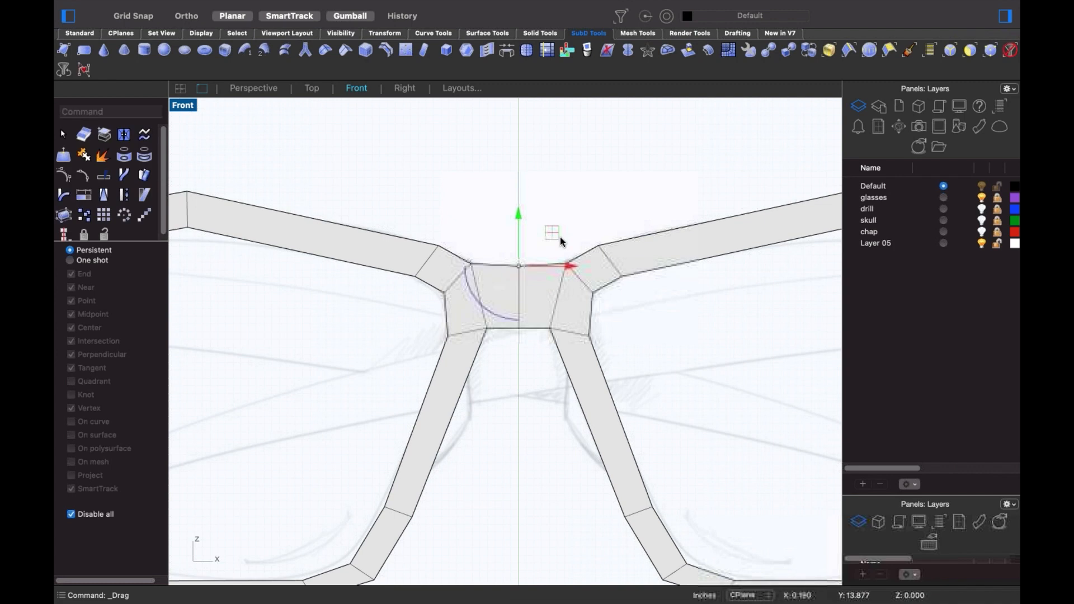
click(559, 236)
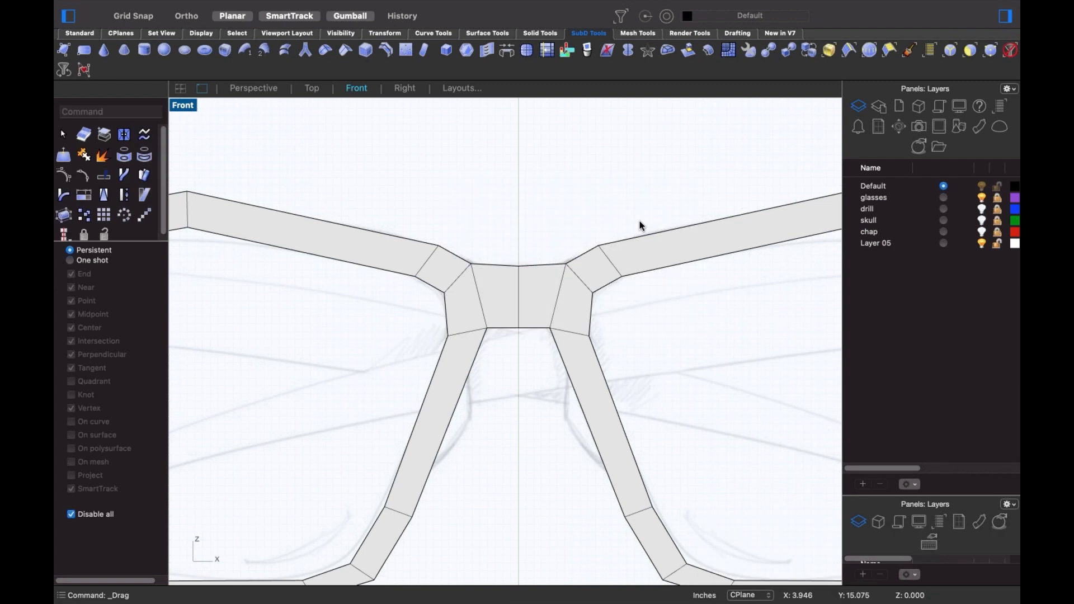
key(F4)
scroll(436, 436, up, 10)
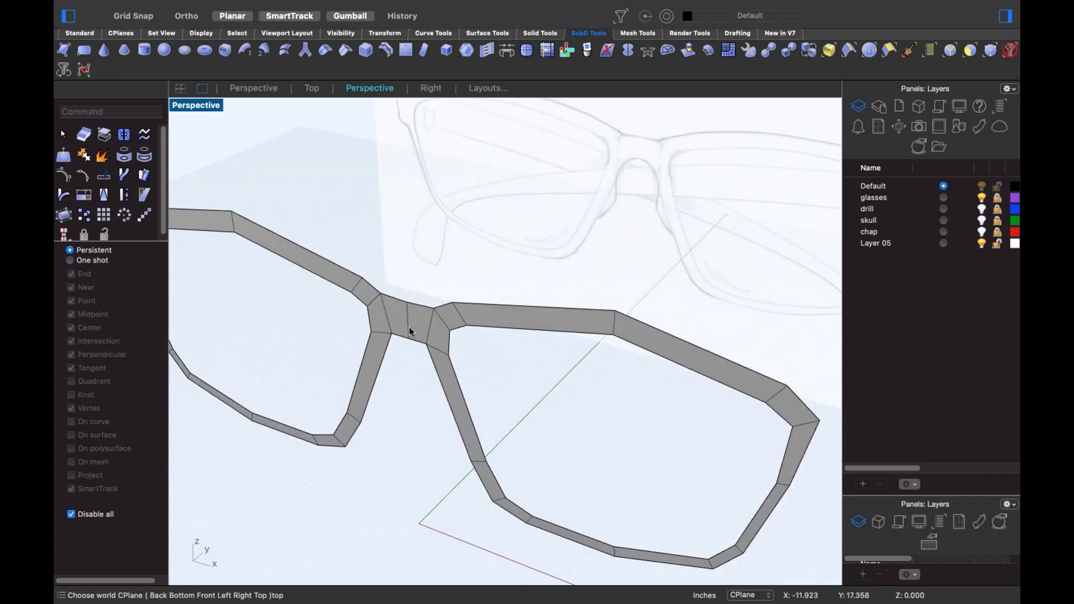
- Try pushing the bridge's centre edge forward, undo it, and zoom into the right lens corner in Front view
shift+super+click(408, 319)
drag(425, 310, 411, 334)
key(super+z)
scroll(414, 400, down, 5)
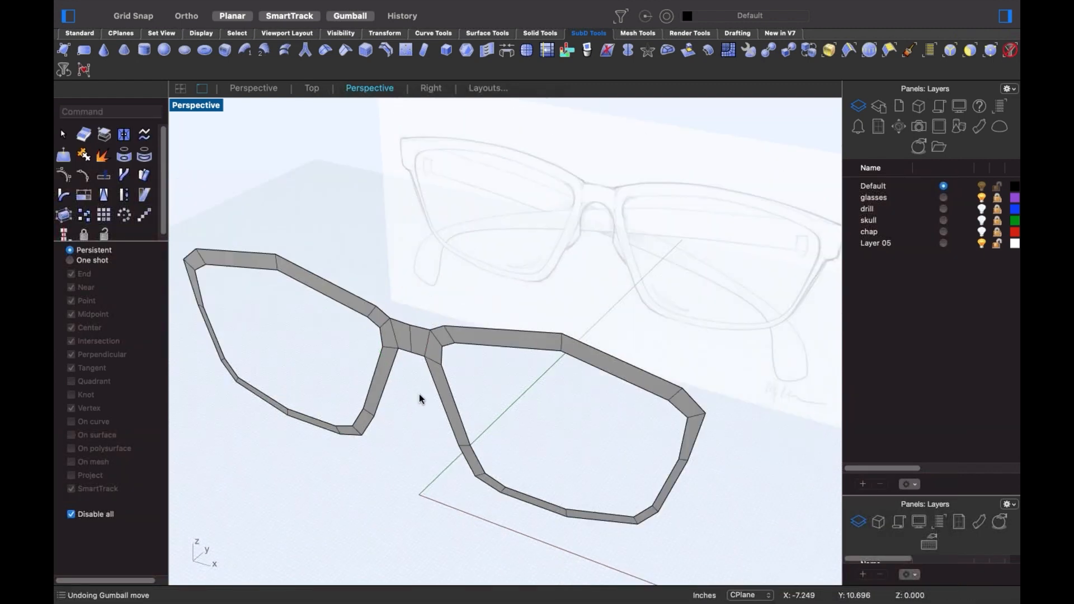
scroll(442, 398, up, 2)
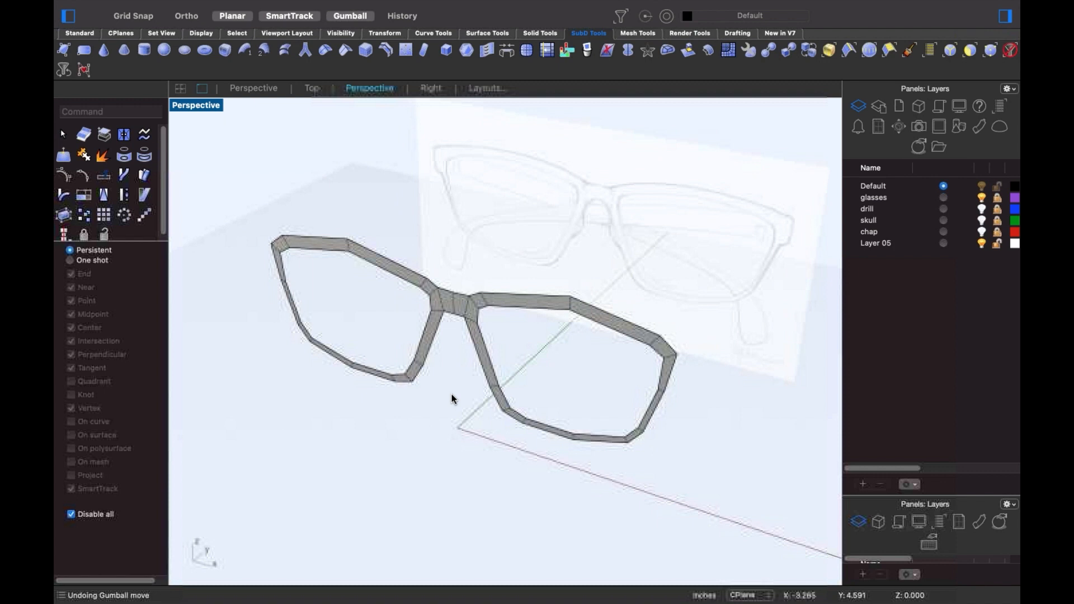
key(super+2)
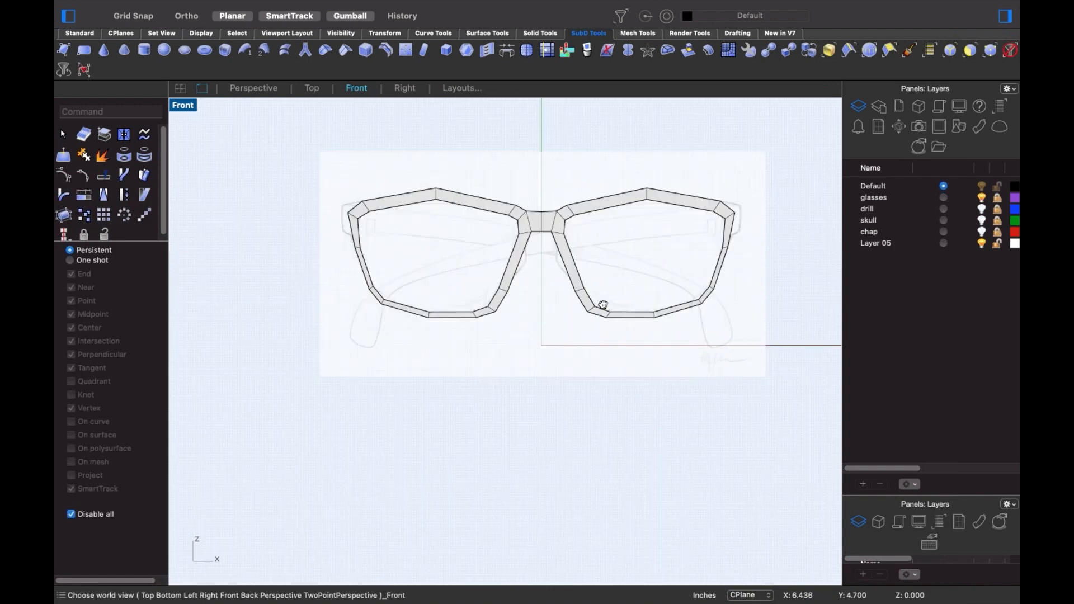
scroll(726, 271, up, 10)
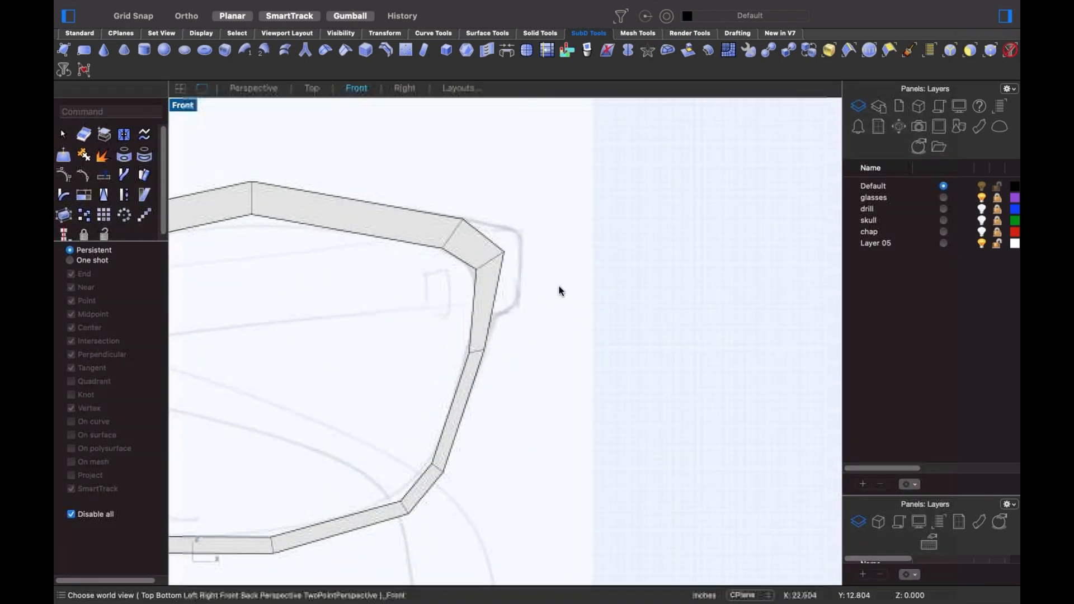
scroll(562, 288, up, 3)
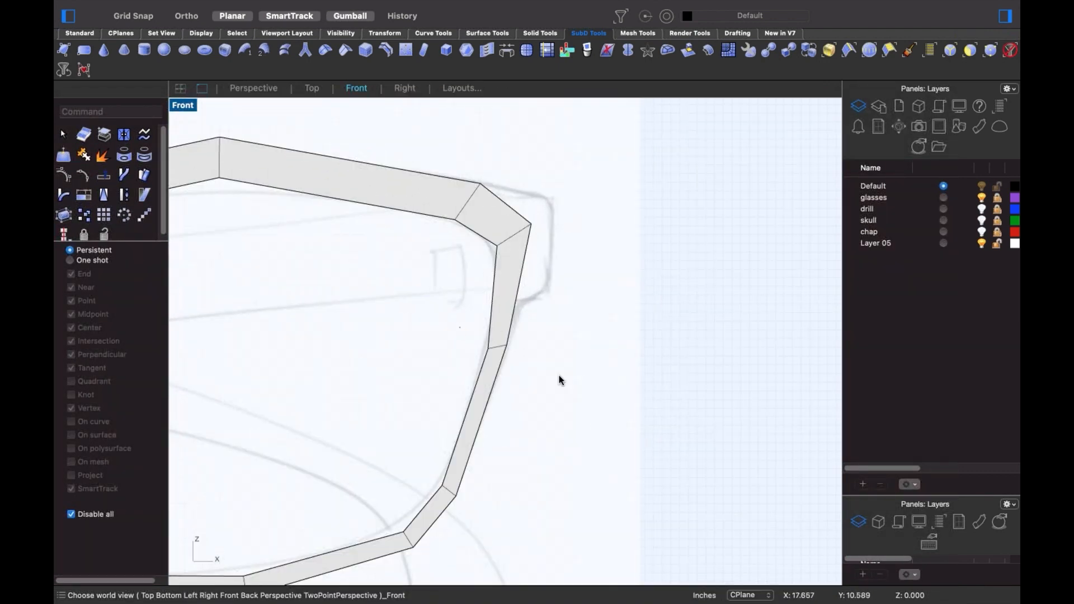
- Pull the right lens frame's outer edge upward and raise its outer top corner vertex
click(497, 346)
drag(498, 347, 506, 305)
click(581, 267)
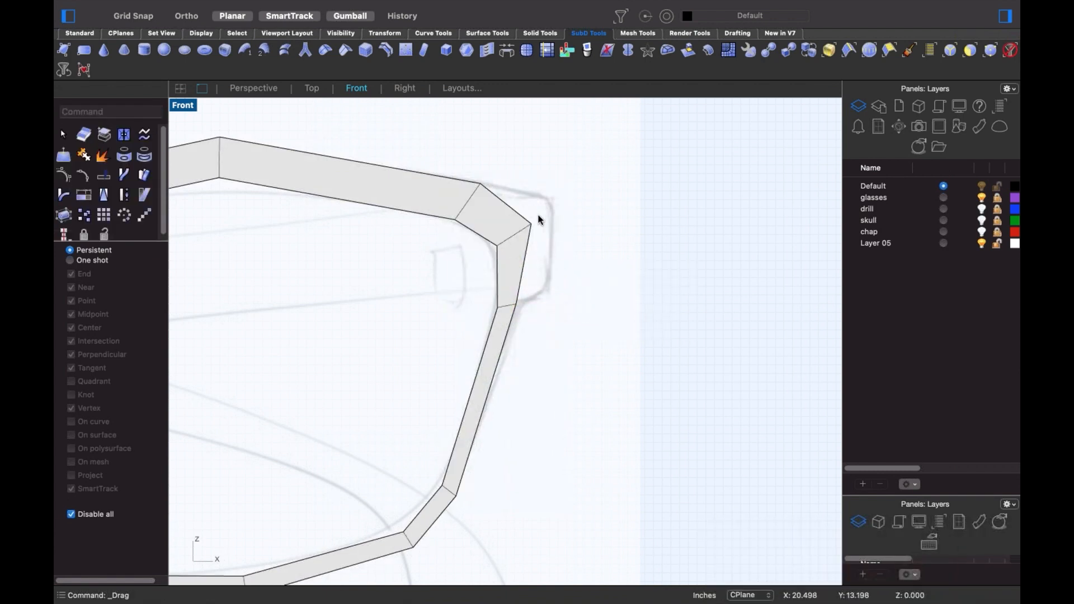
drag(512, 195, 579, 273)
drag(531, 223, 529, 195)
click(591, 263)
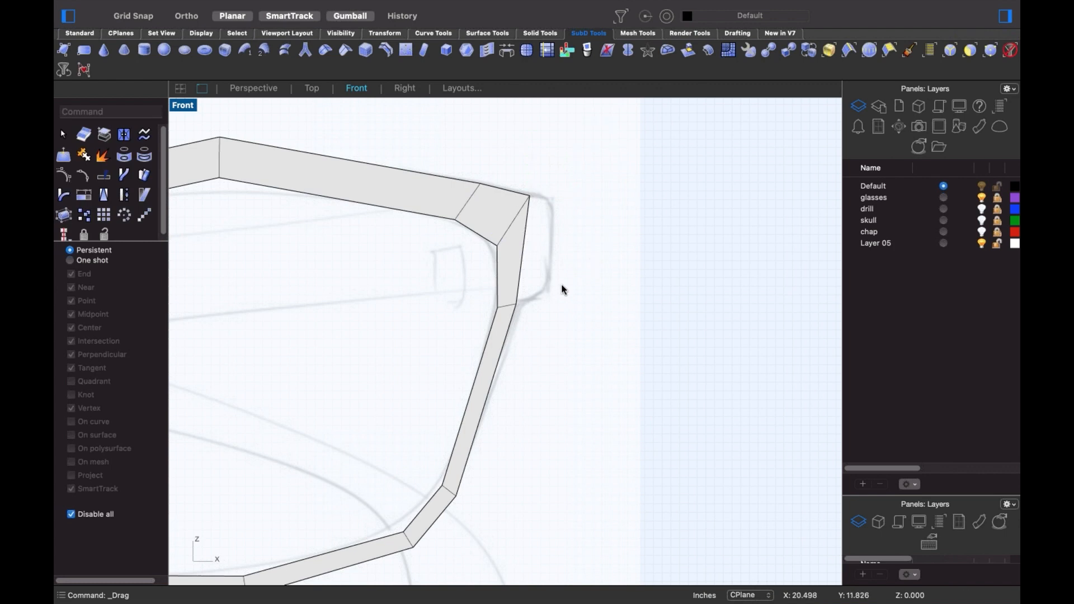
- Extrude the outer corner edge into a new face and shape its corner vertices into a squarer end tab
click(522, 260)
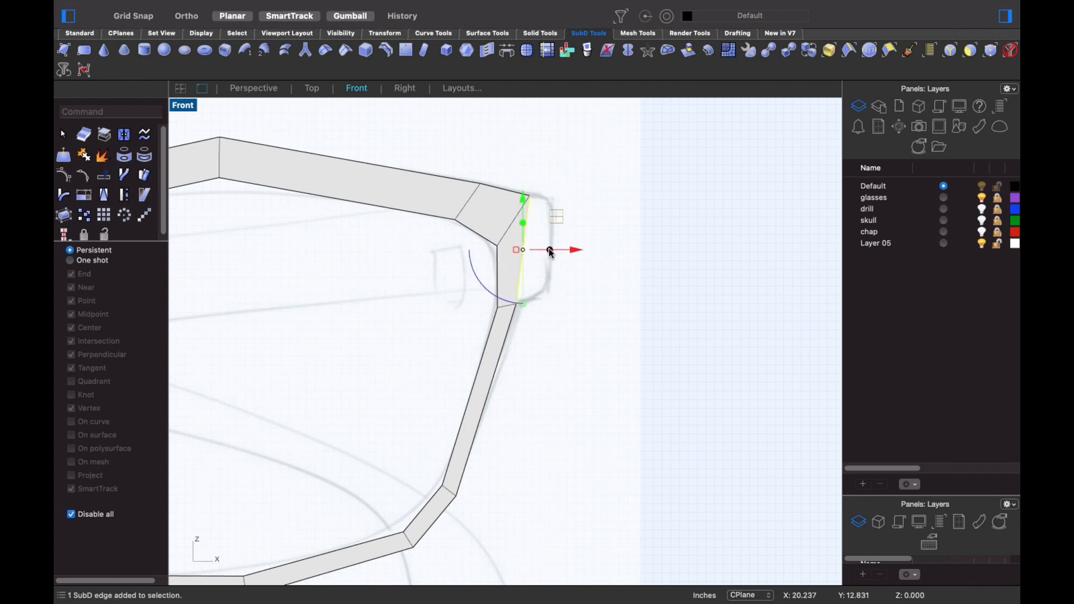
mouse_move(546, 249)
mouse_down()
mouse_move(583, 250)
mouse_move(560, 255)
mouse_up()
drag(540, 319, 583, 255)
click(549, 184)
drag(549, 184, 586, 209)
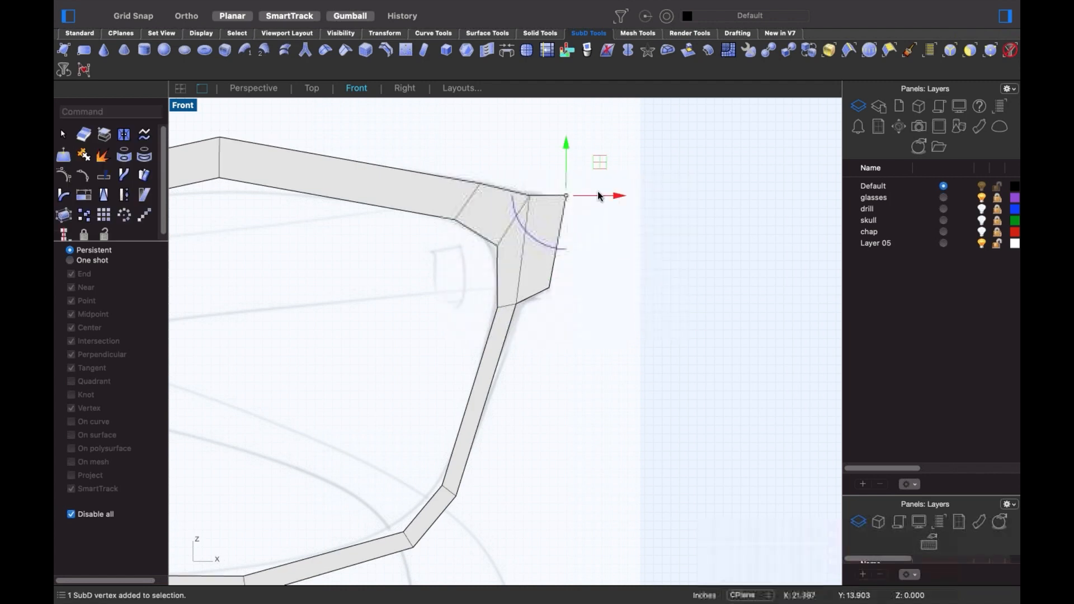
drag(601, 162, 552, 200)
key(Escape)
scroll(635, 299, down, 10)
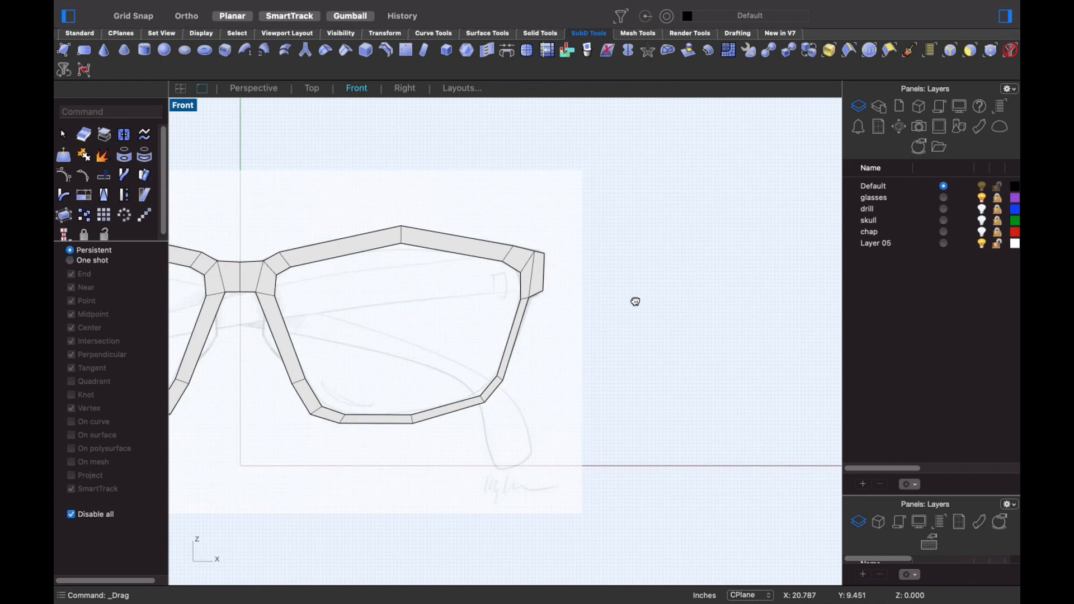
right_drag(476, 322, 551, 327)
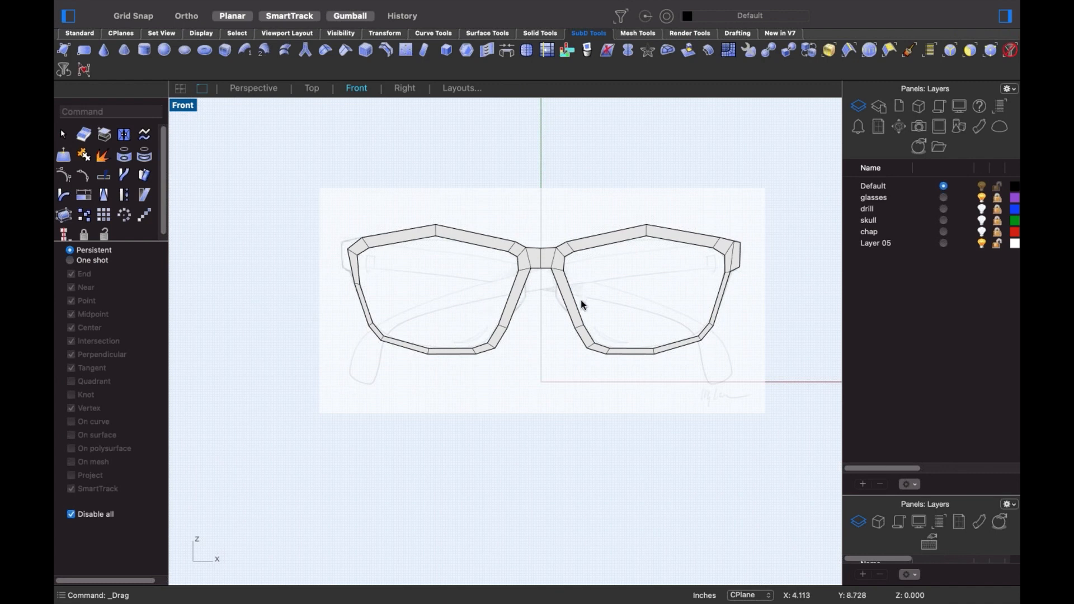
- Reflect the glasses SubD across a vertical plane through the bridge centre, keeping the right side
right_drag(582, 305, 518, 336)
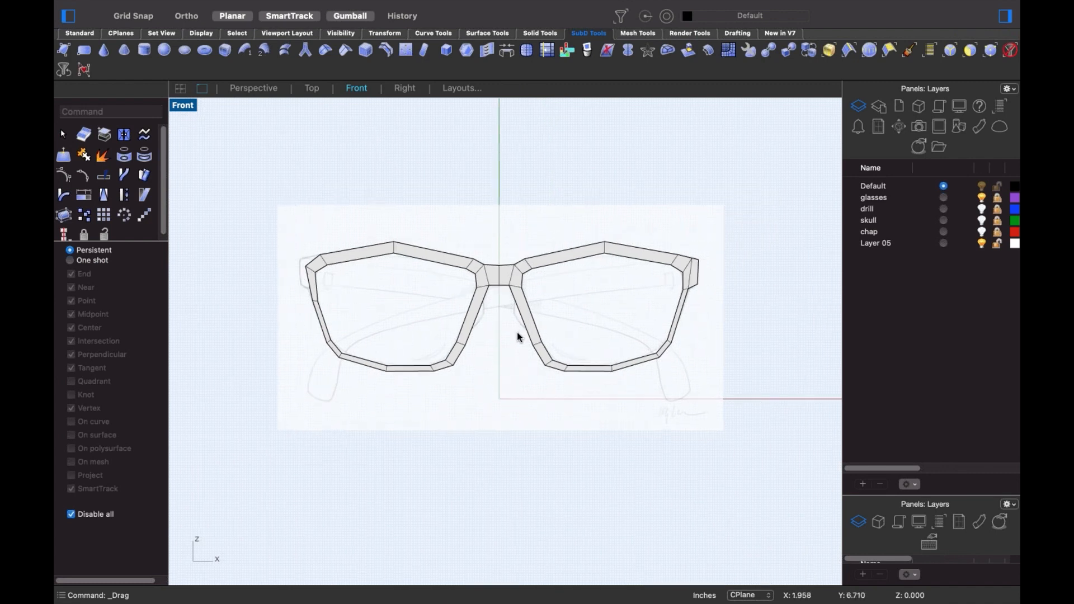
text(Reflect)
key(Return)
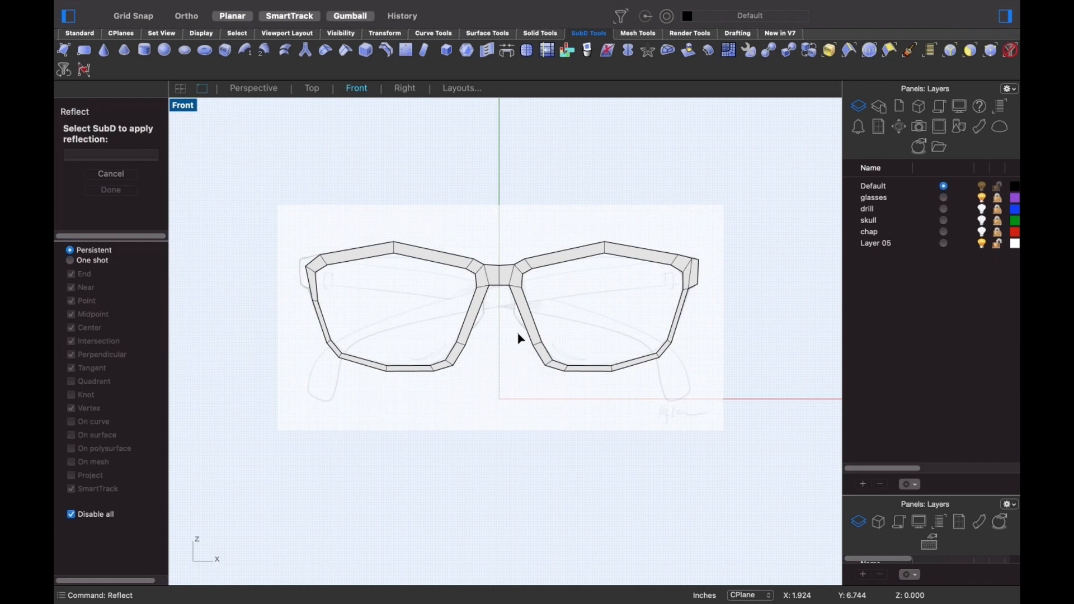
click(512, 274)
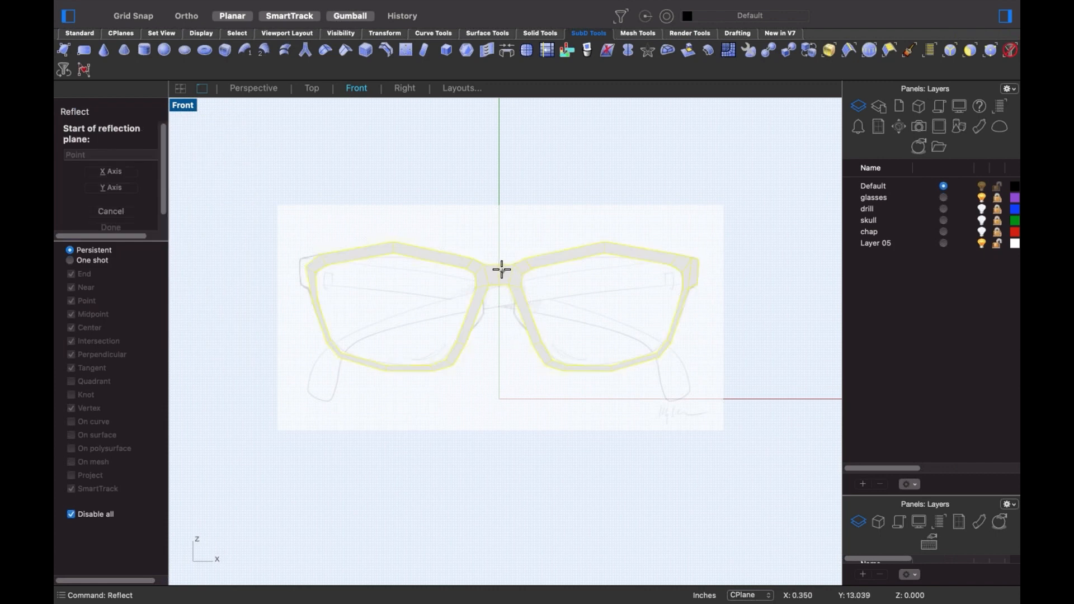
click(499, 266)
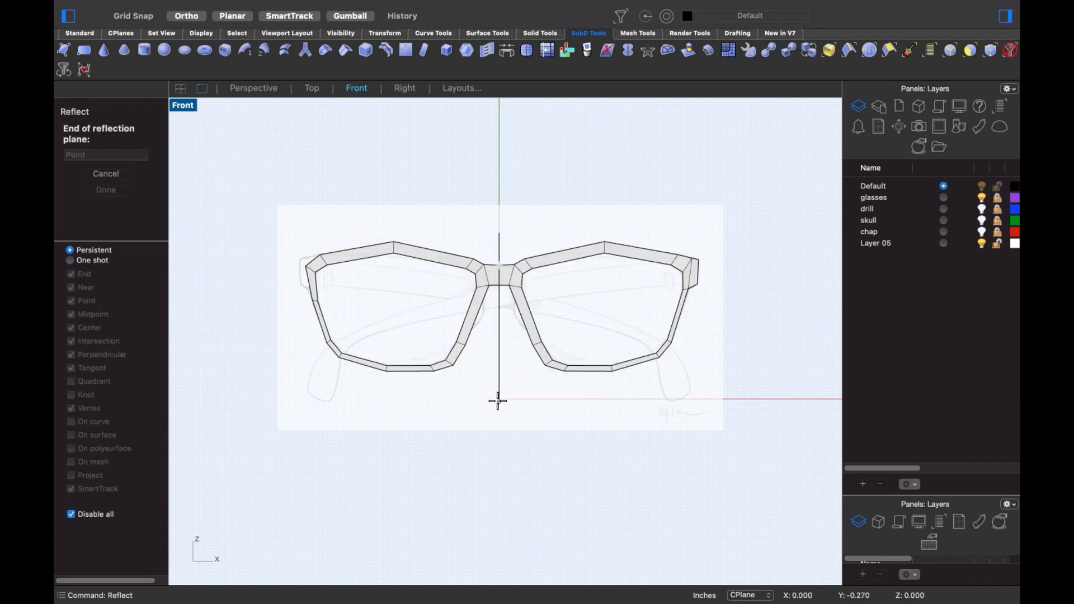
shift+click(497, 400)
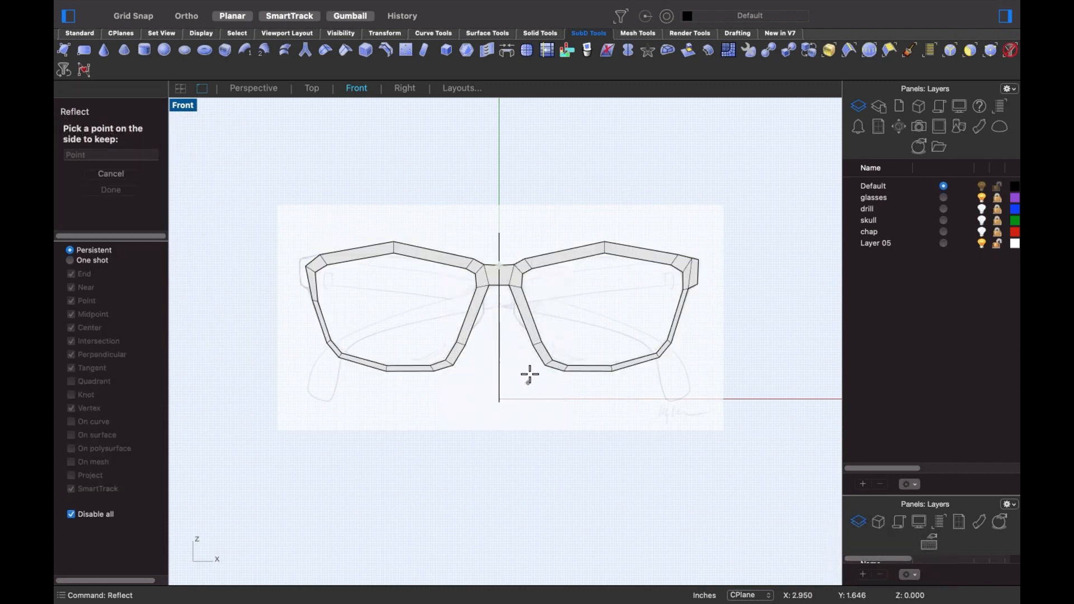
click(517, 282)
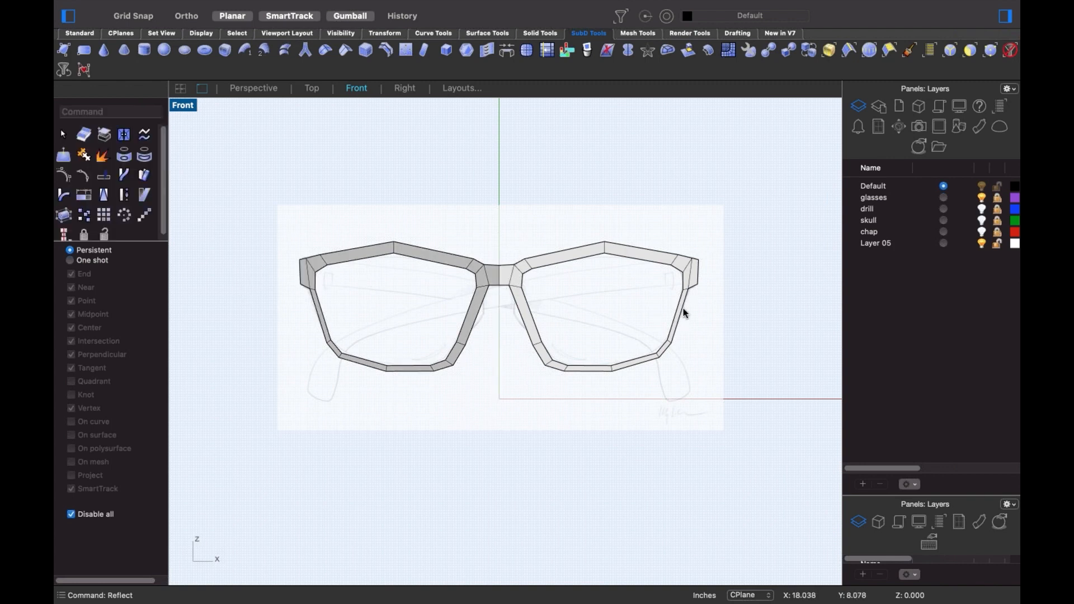
scroll(683, 305, up, 2)
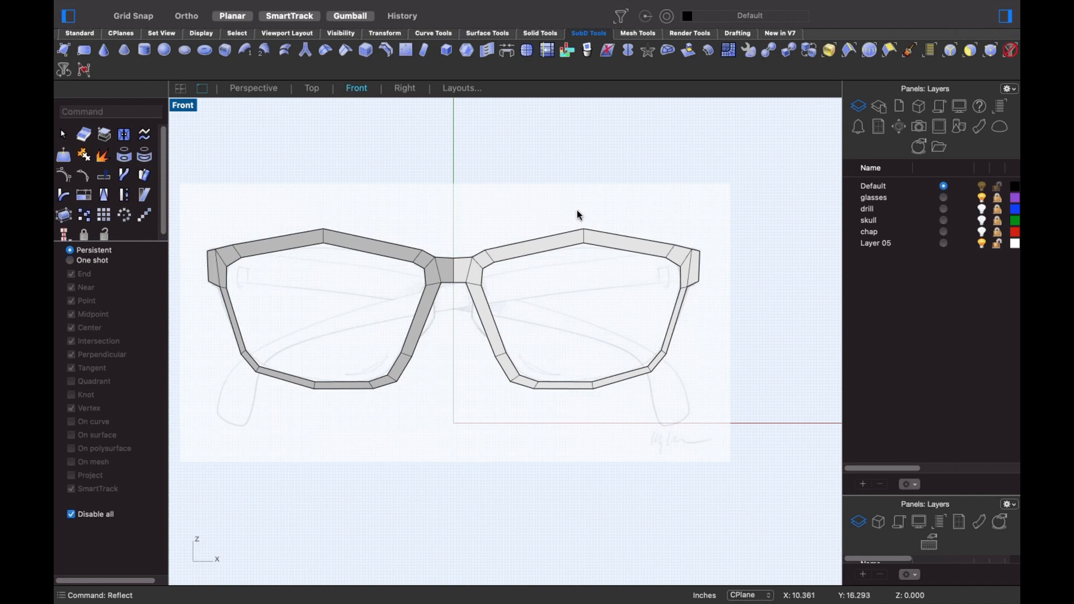
- Pull the right frame's top brow edge down on both sides and check it in smooth display
shift+super+drag(572, 208, 609, 272)
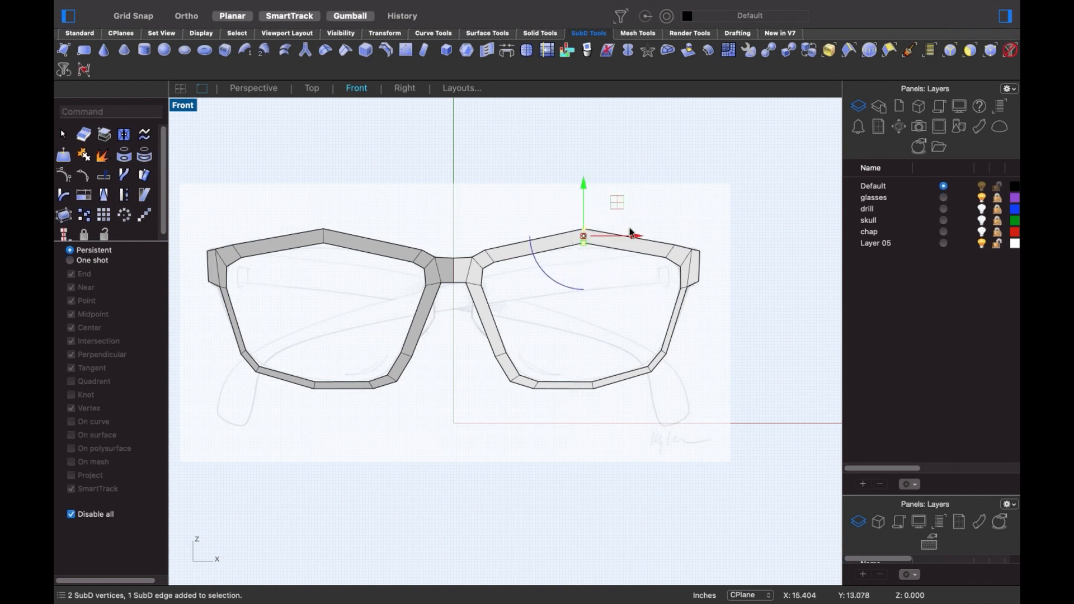
drag(613, 202, 583, 240)
click(570, 321)
scroll(606, 324, down, 2)
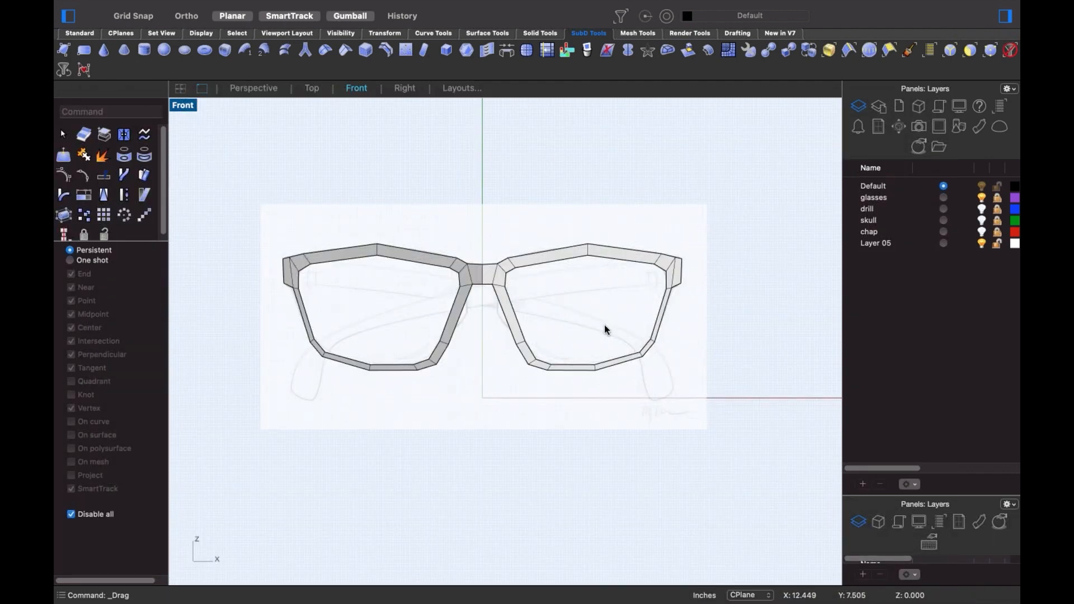
key(Tab)
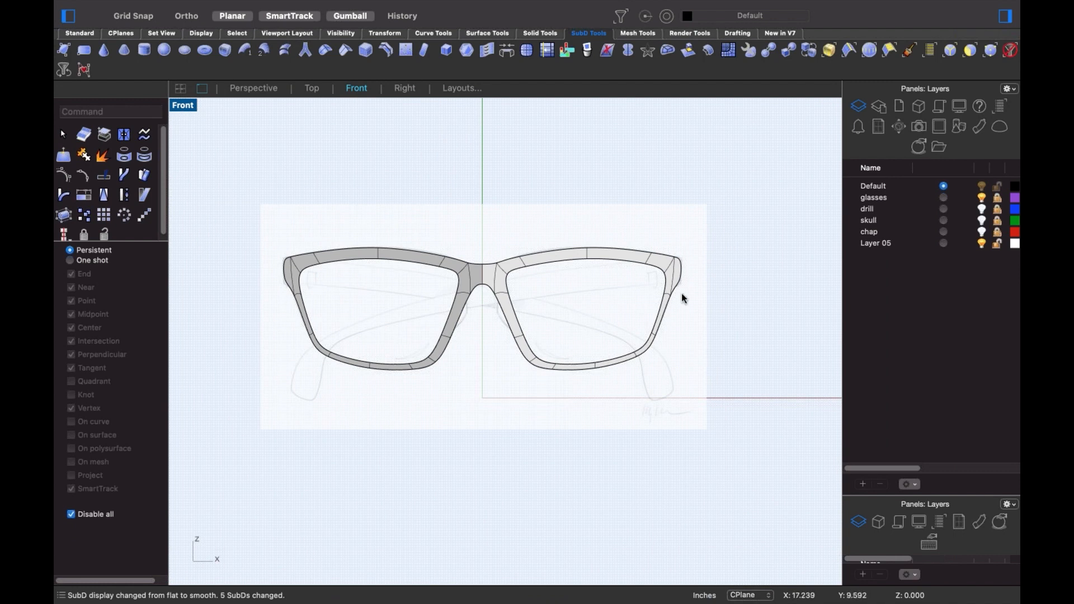
scroll(681, 293, up, 5)
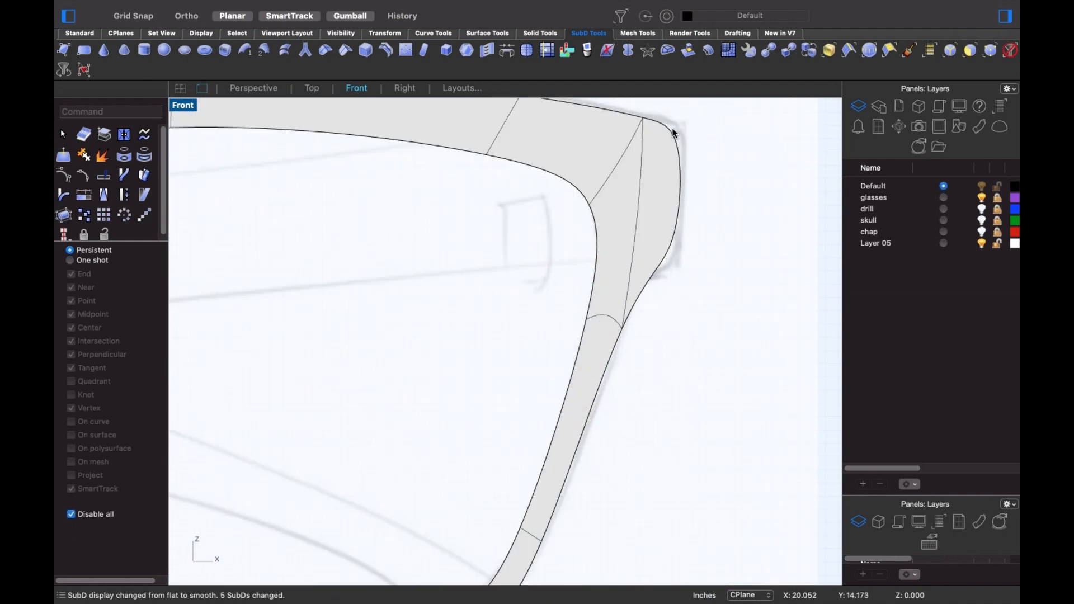
scroll(647, 261, down, 2)
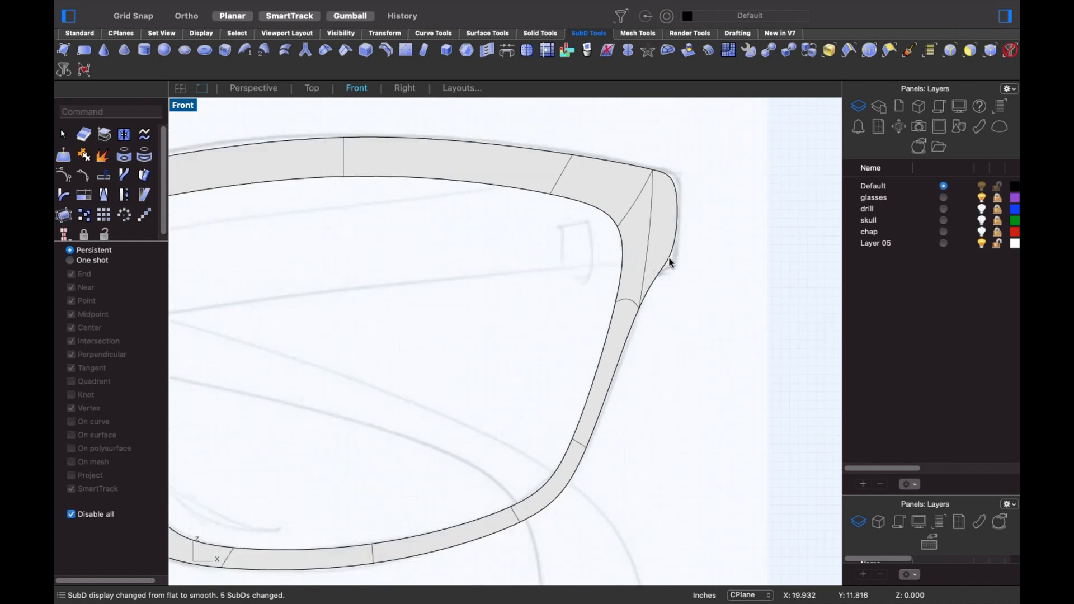
scroll(666, 263, down, 8)
right_drag(709, 281, 768, 268)
scroll(561, 296, down, 4)
right_drag(560, 306, 561, 319)
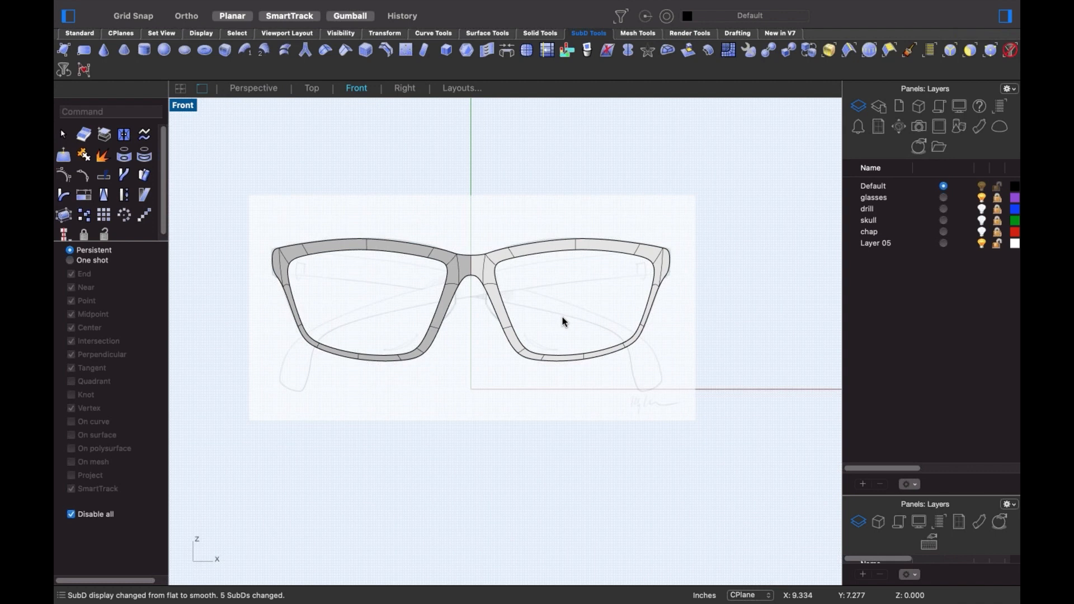
- Orbit around the frame in perspective, then switch to the Top view
key(ctrl+super+p)
right_drag(558, 324, 587, 396)
right_drag(563, 454, 479, 392)
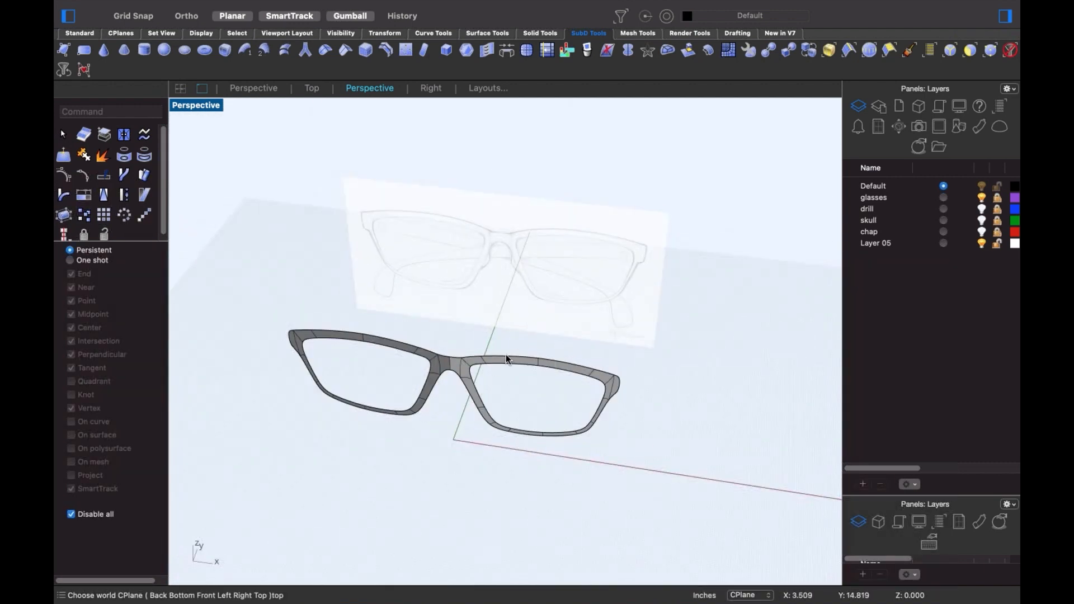
right_drag(506, 359, 515, 412)
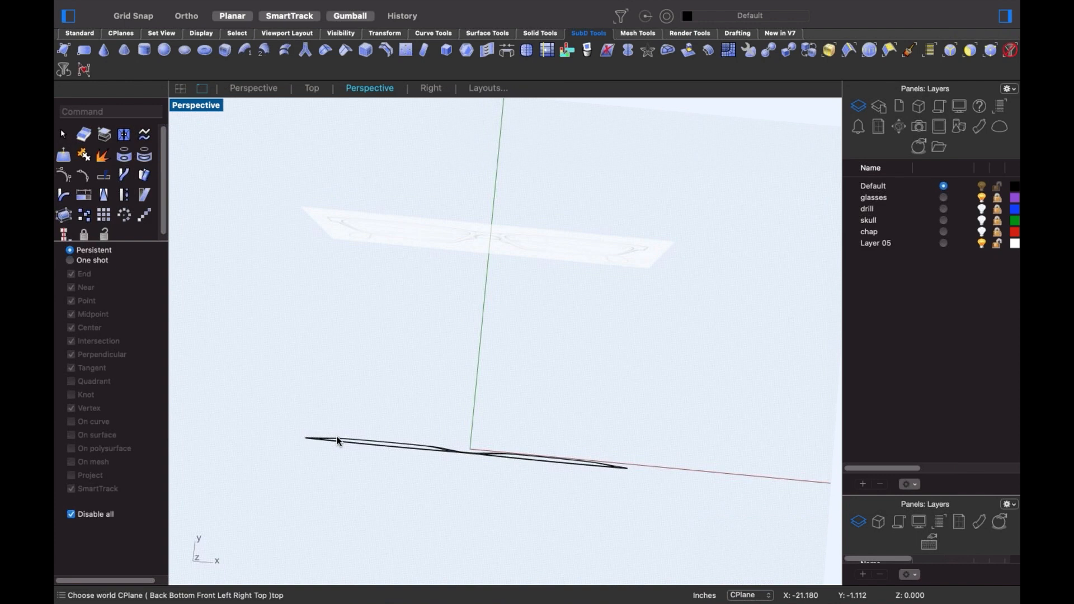
text(top)
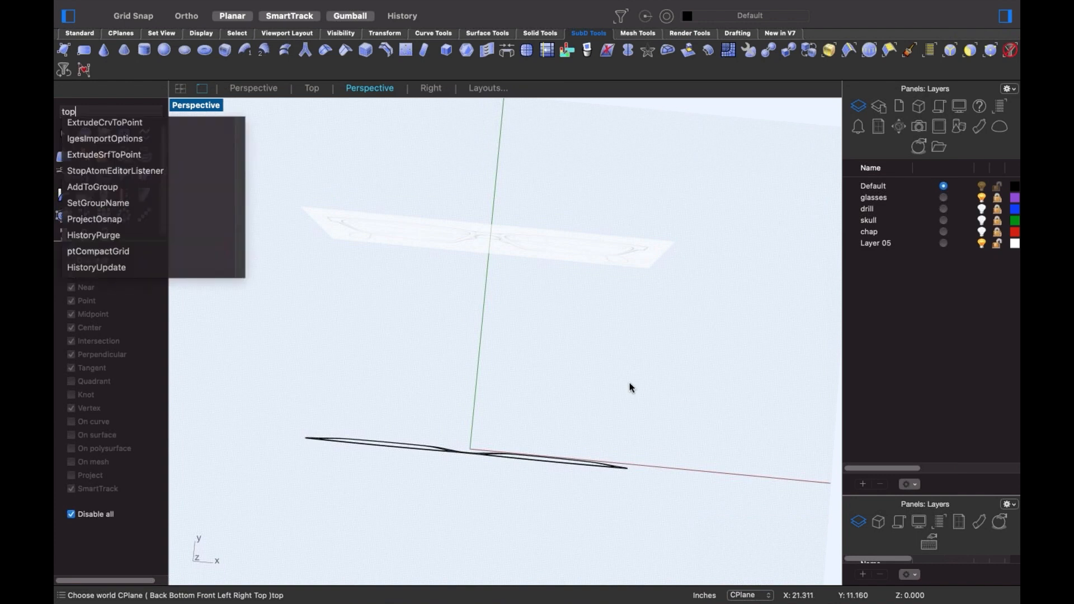
key(Return)
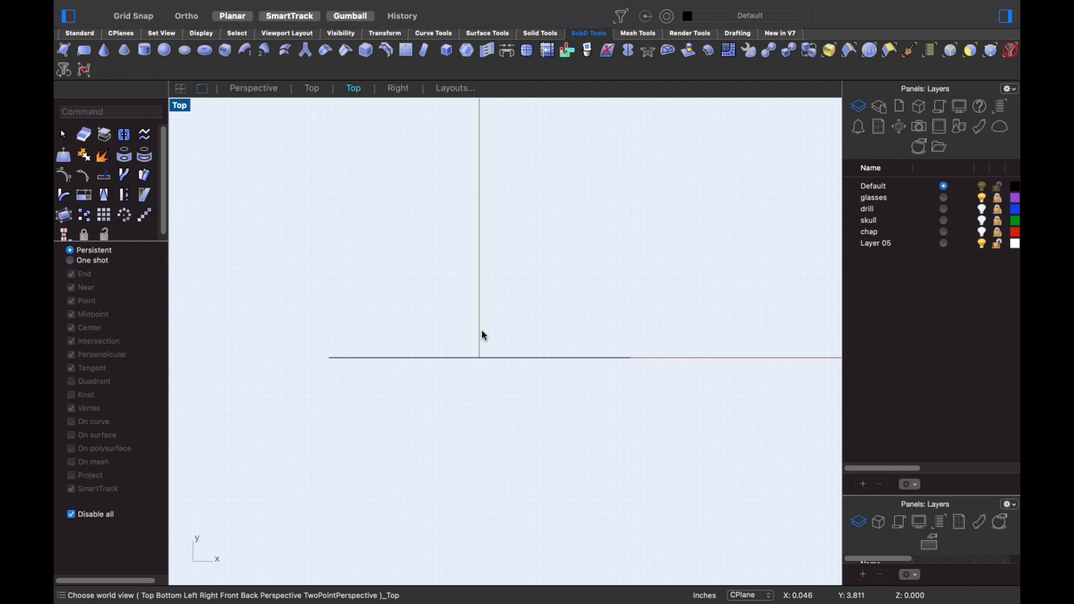
- Bend the window-selected frame along a horizontal spine from the origin to its right tip, then orbit to inspect
drag(479, 330, 681, 394)
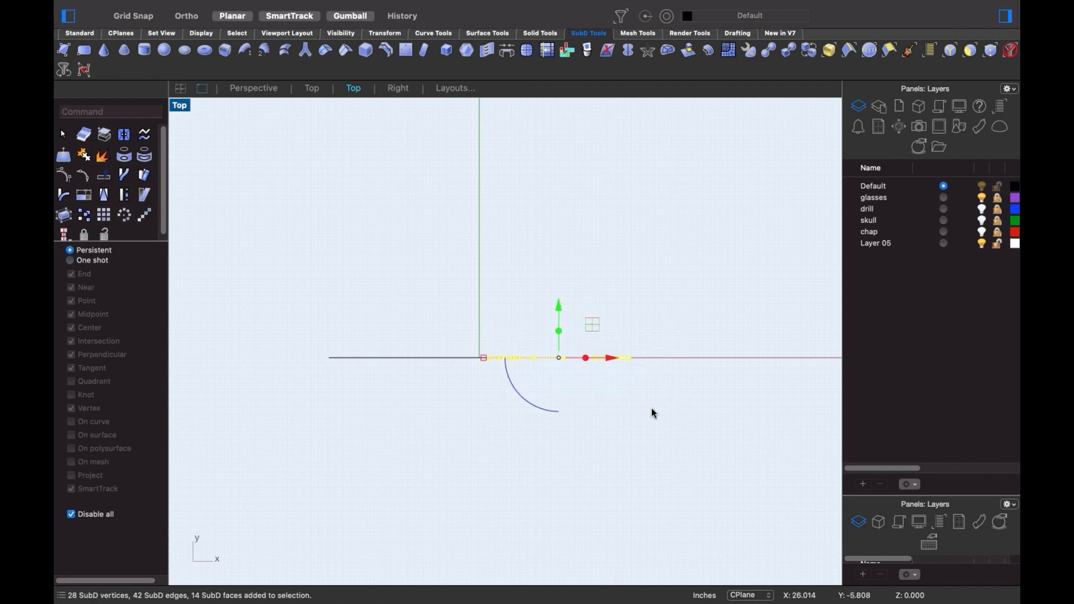
scroll(561, 390, up, 3)
text(Bend)
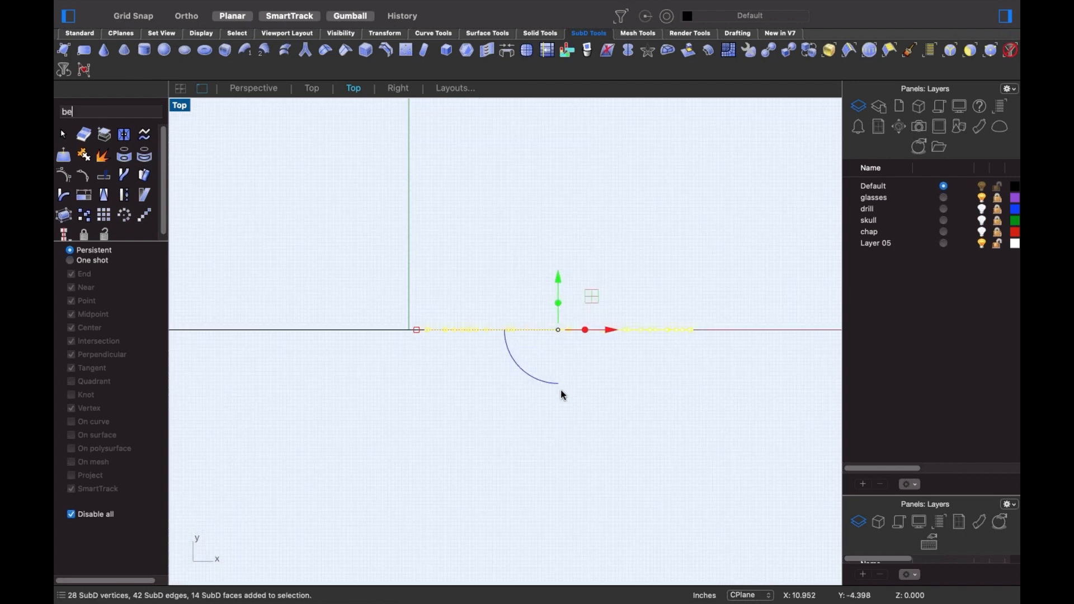
key(Return)
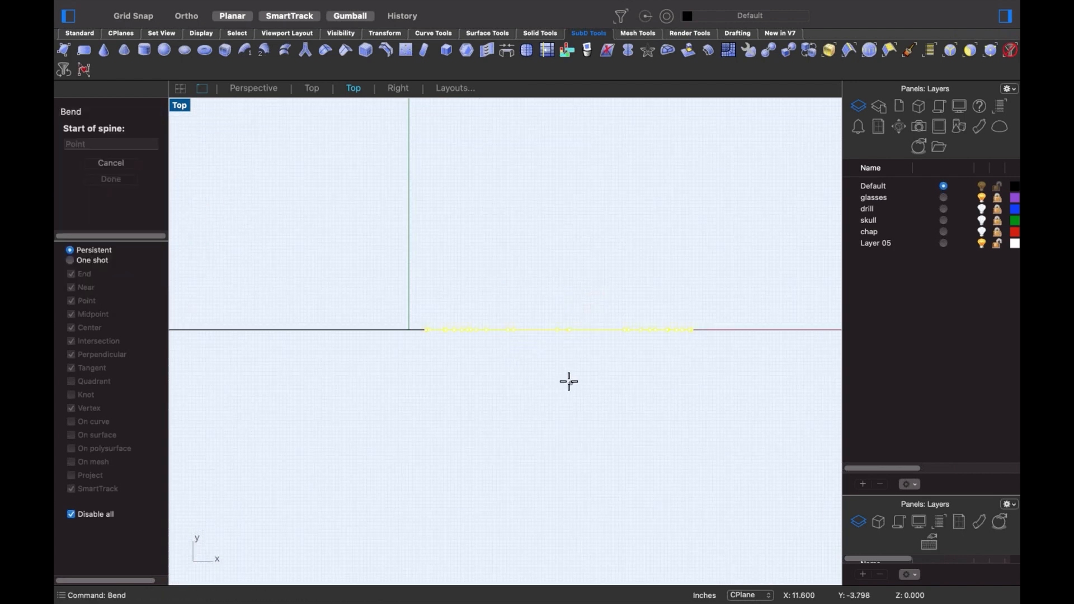
click(444, 351)
key(shift)
click(694, 335)
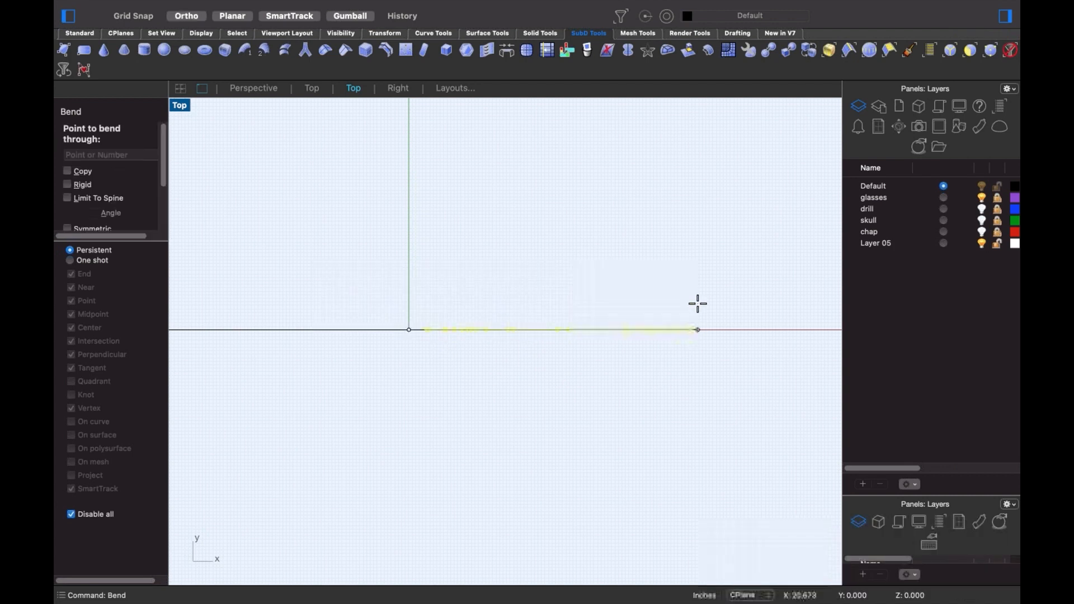
click(697, 290)
key(Escape)
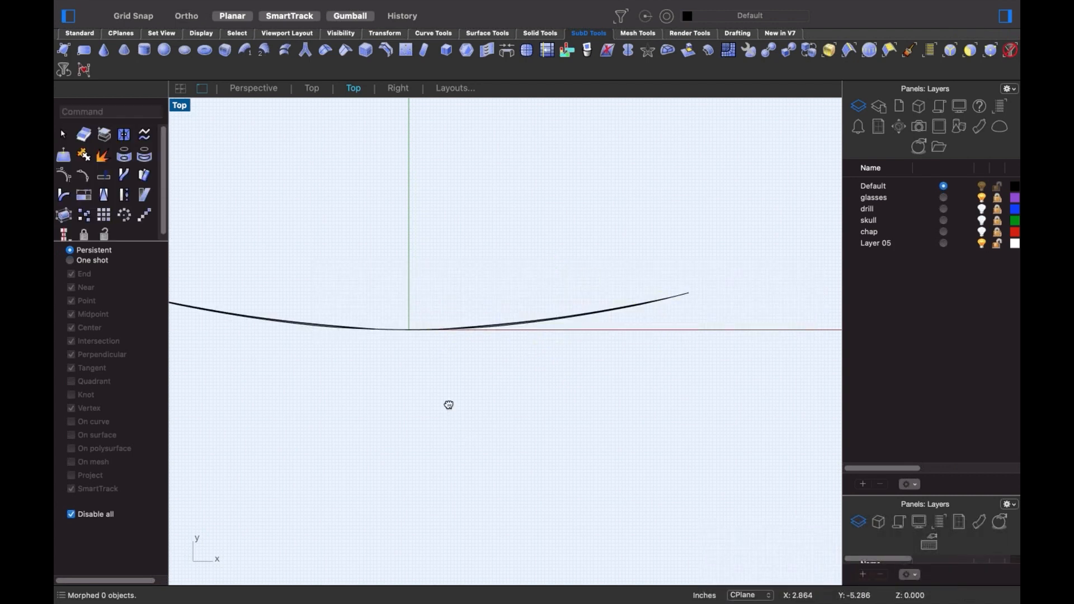
scroll(484, 380, down, 2)
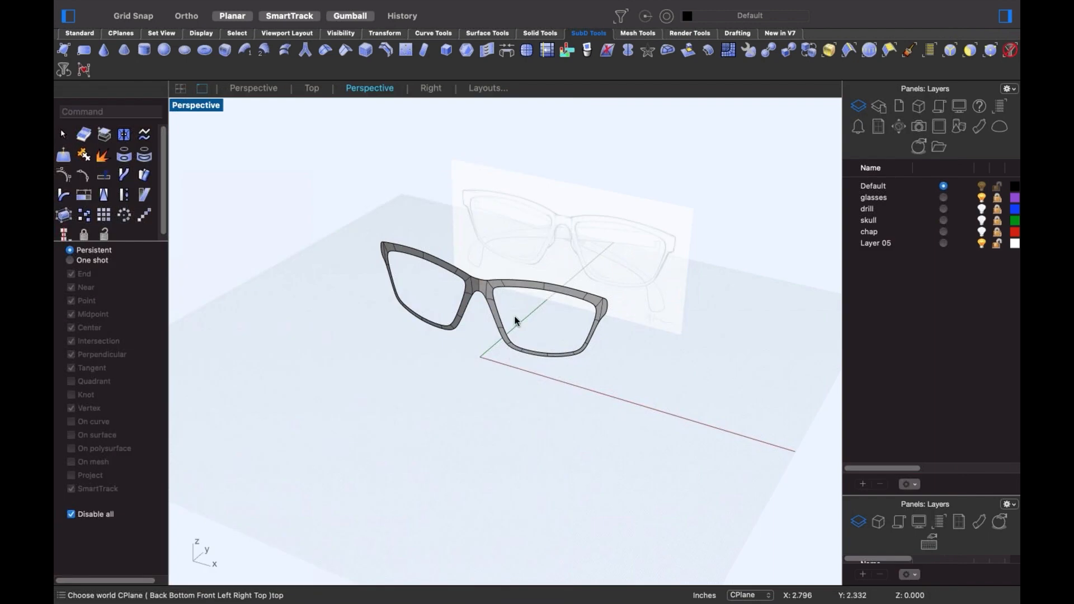
right_drag(484, 383, 555, 331)
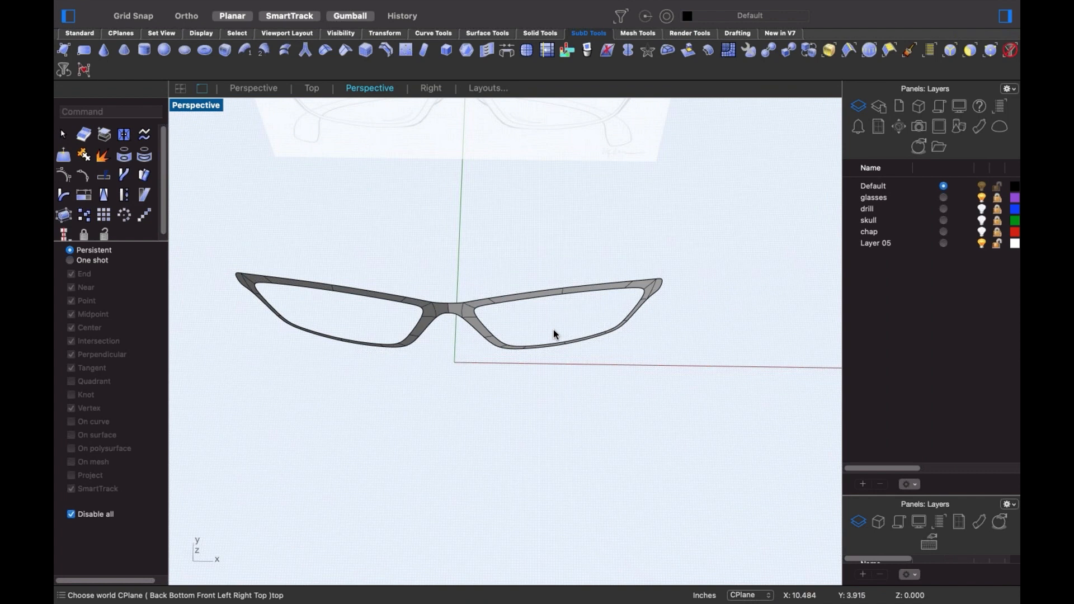
- Undo the bend to keep the frame flat and return to the Front view
key(super+z)
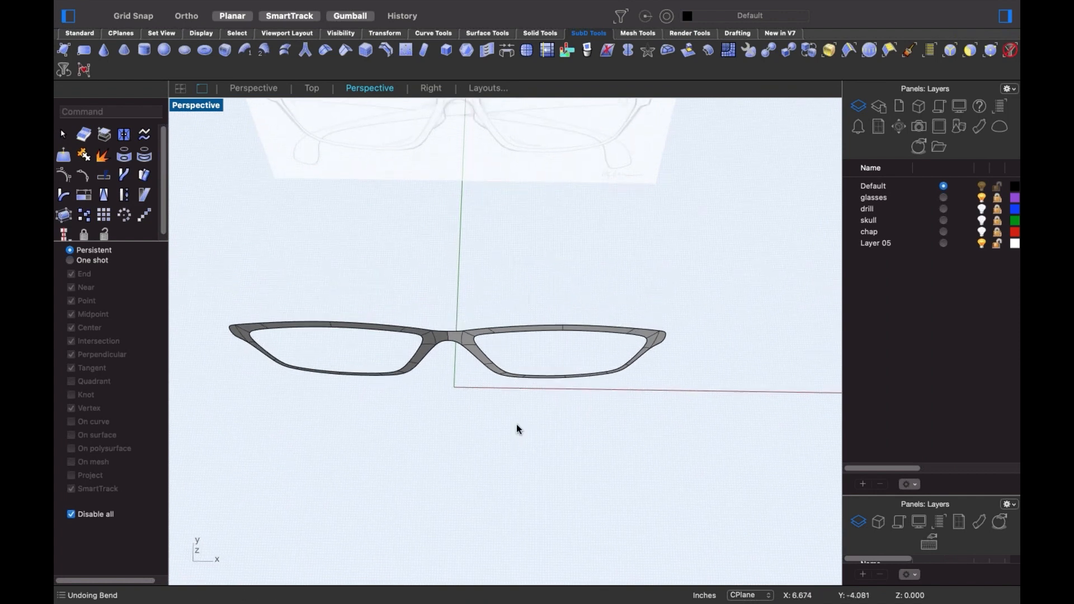
text(f)
key(Return)
scroll(431, 389, down, 6)
right_drag(447, 398, 510, 417)
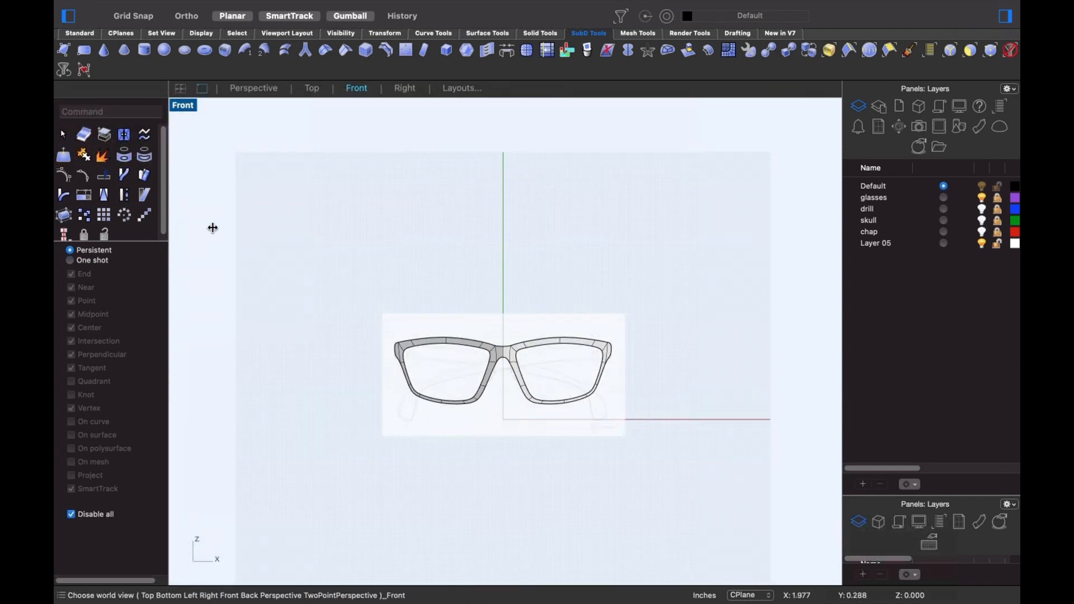
- Create a large Sphere: Center, Radius at the origin with a vertically constrained radius
click(84, 34)
click(109, 160)
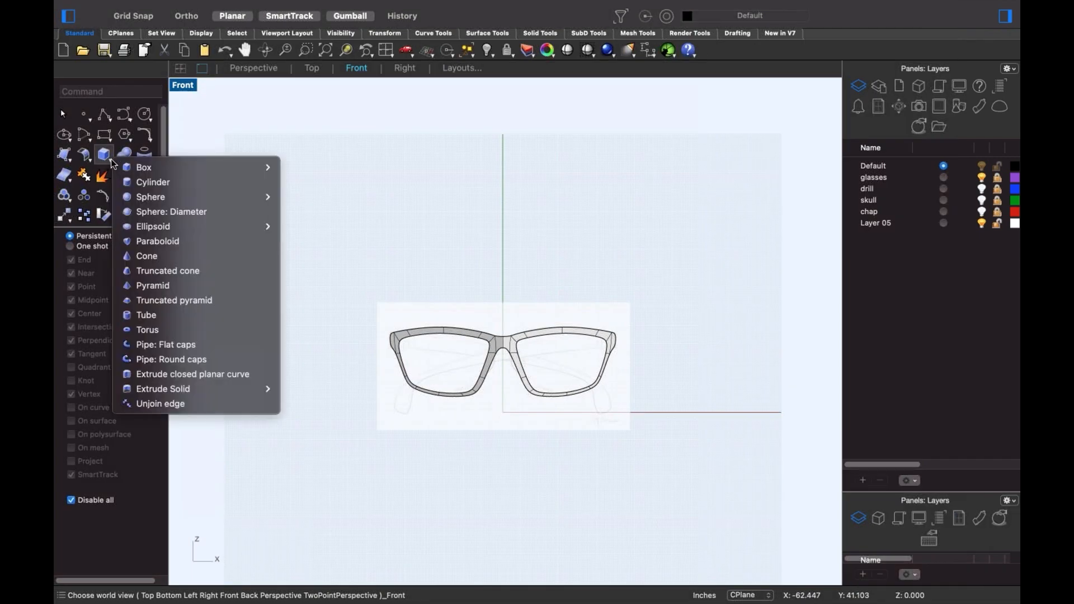
mouse_move(162, 197)
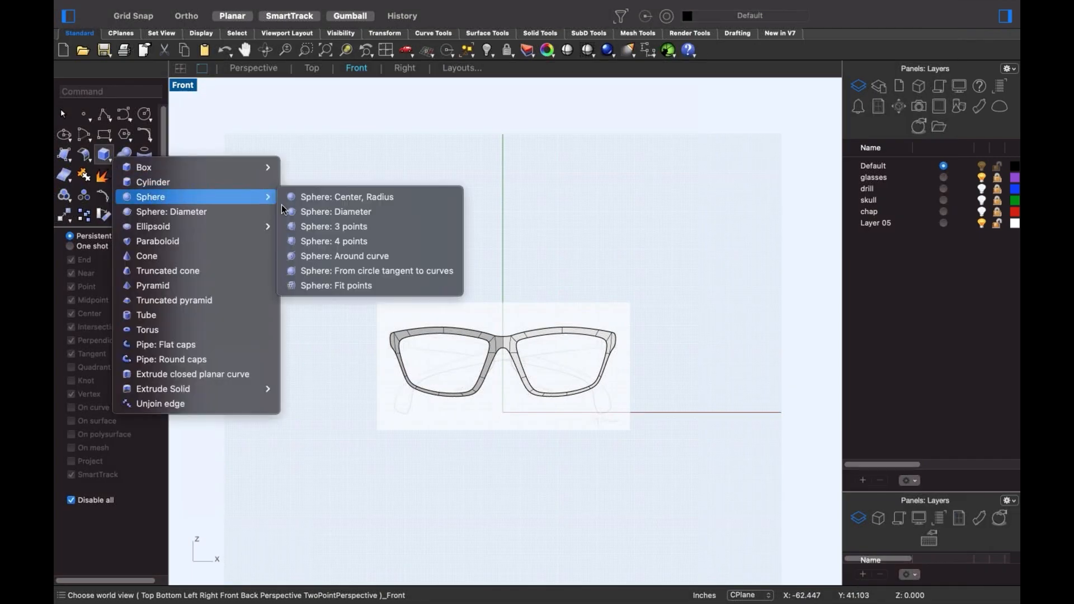
click(358, 196)
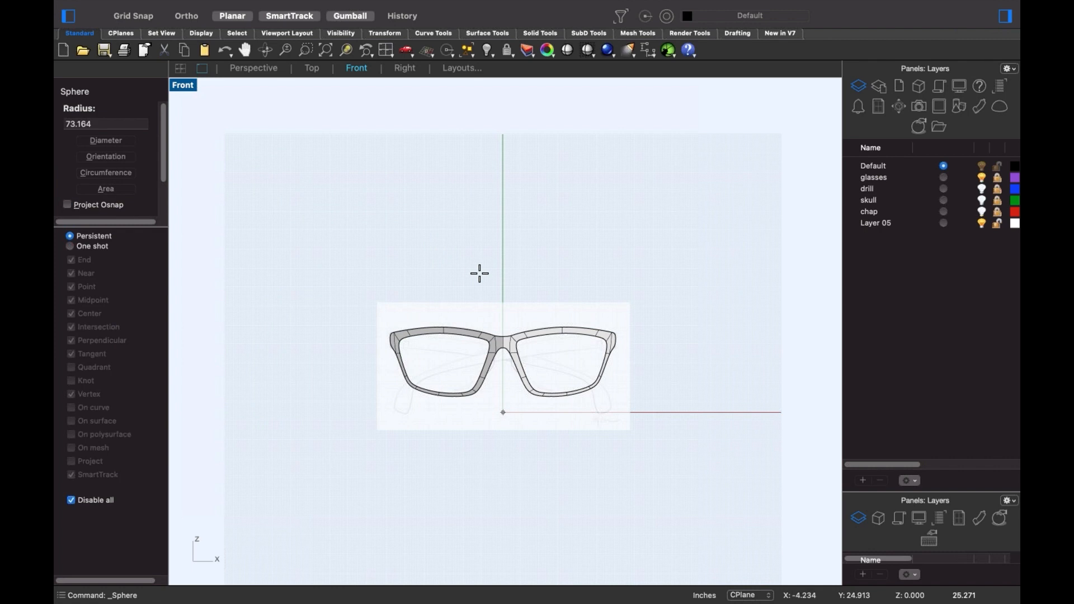
scroll(473, 270, down, 5)
key(shift)
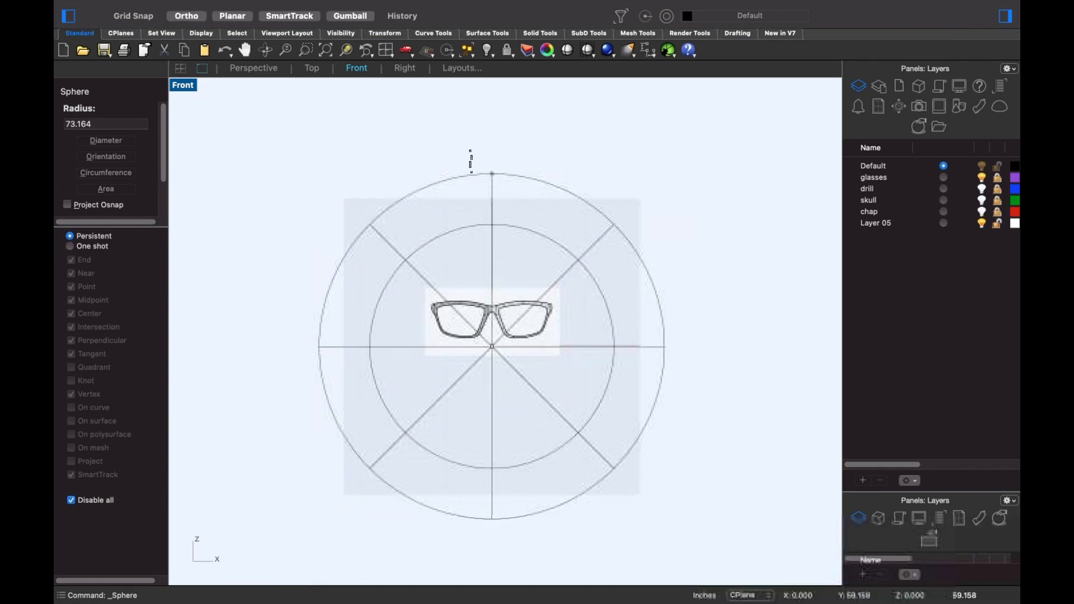
shift+right_drag(470, 172, 468, 218)
key(shift)
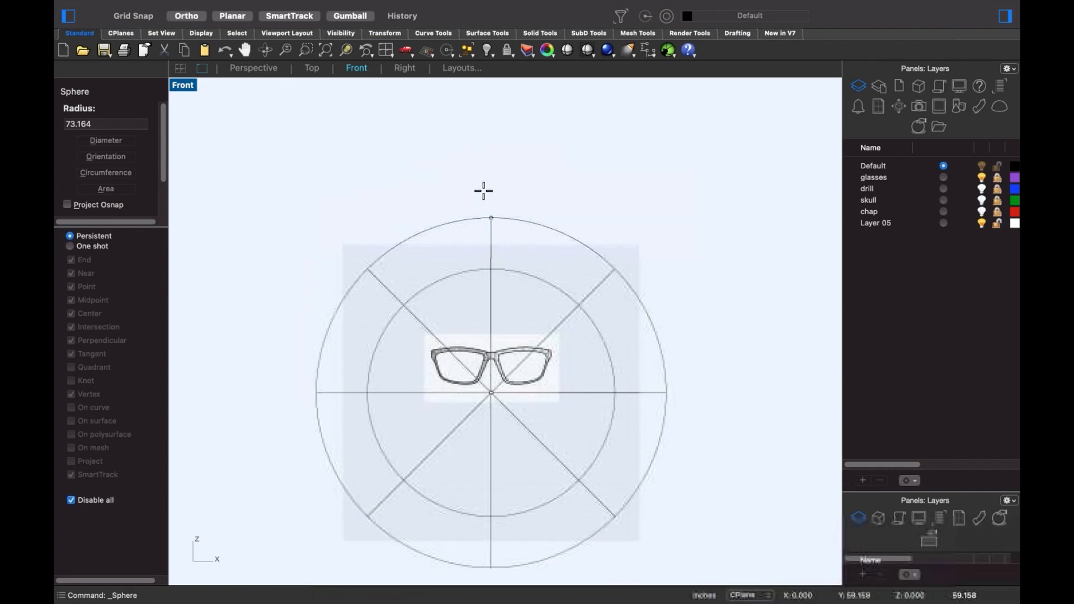
click(486, 149)
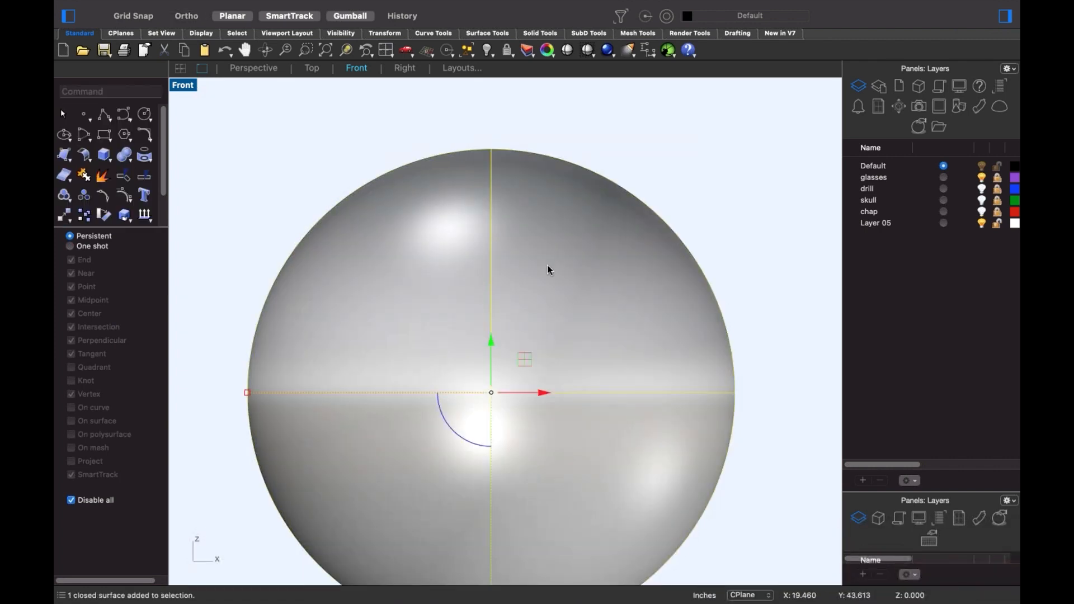
- In Top view, squash the sphere front-to-back into an ellipsoid and move it back behind the glasses
text(t)
key(Return)
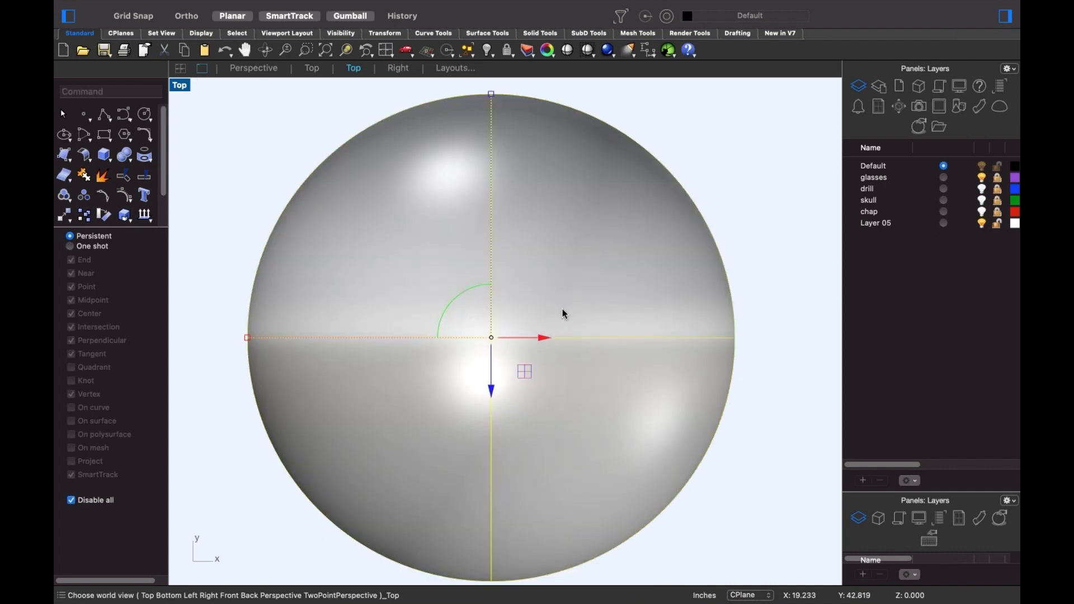
scroll(509, 291, down, 2)
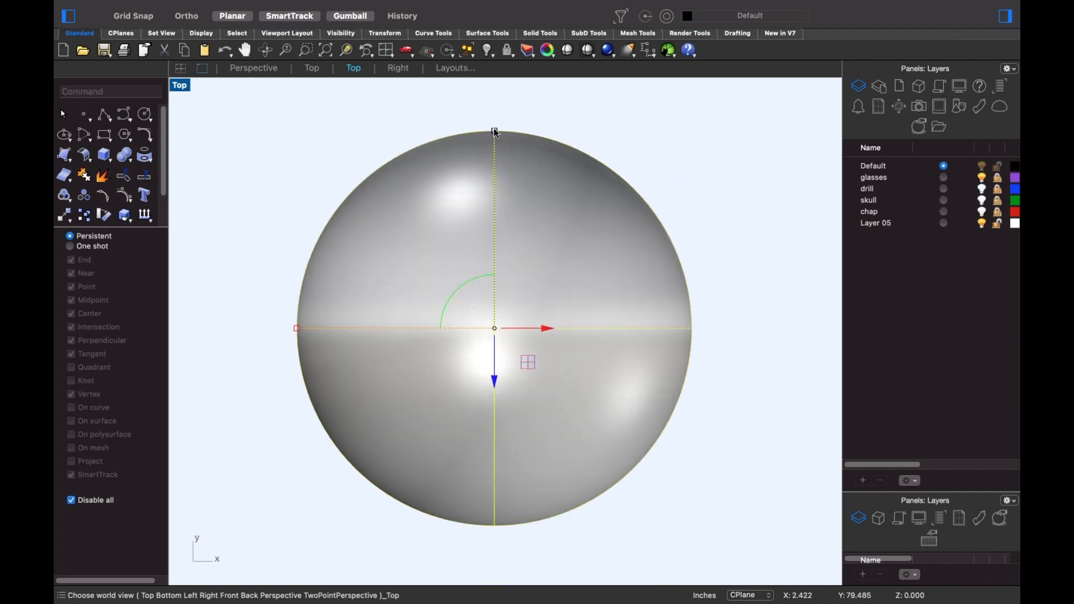
drag(495, 132, 495, 199)
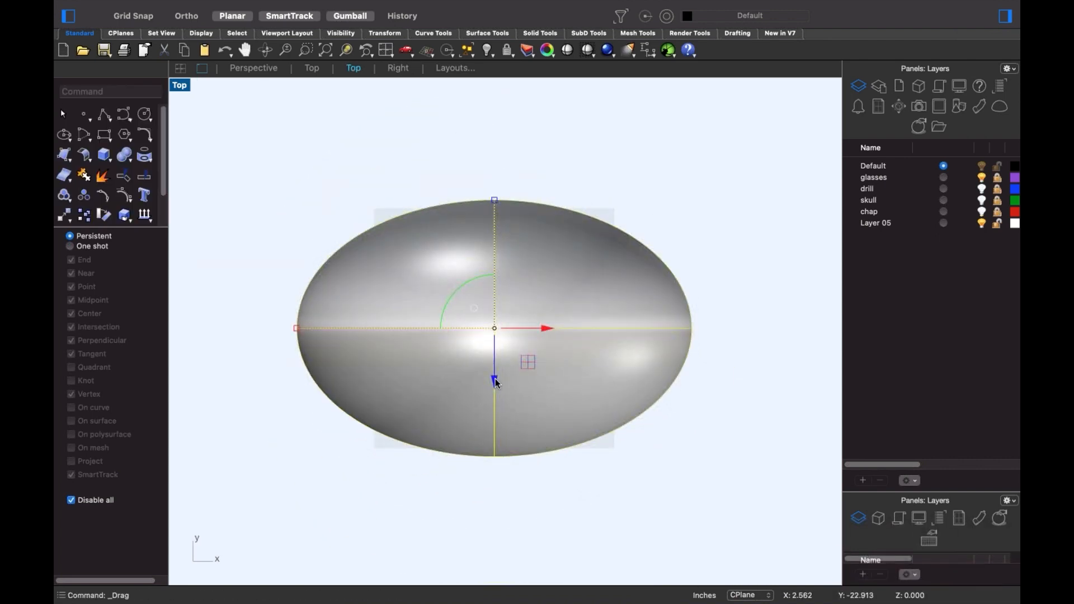
drag(495, 382, 506, 180)
scroll(579, 429, up, 2)
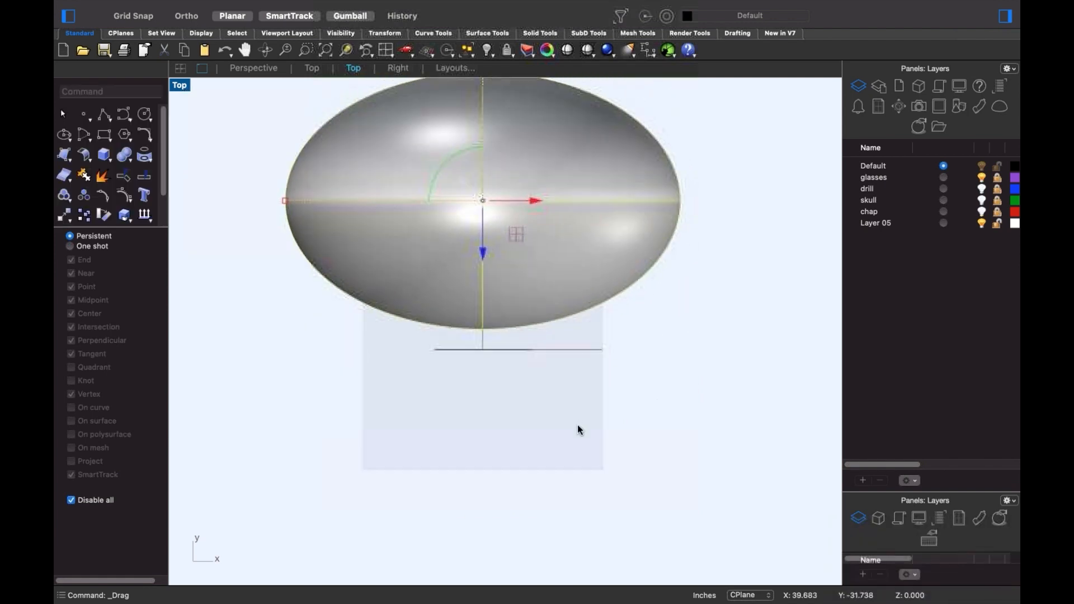
text(4)
key(Return)
click(380, 451)
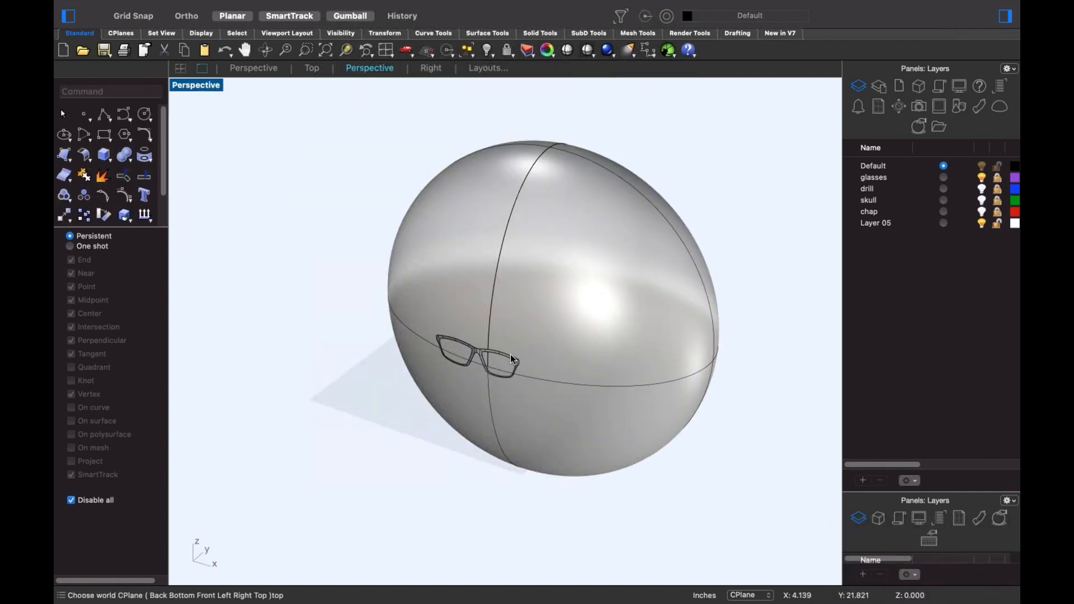
- Select the glasses frame, show its control points, and orbit edge-on to the glasses
scroll(510, 358, up, 6)
right_drag(496, 378, 491, 317)
click(491, 317)
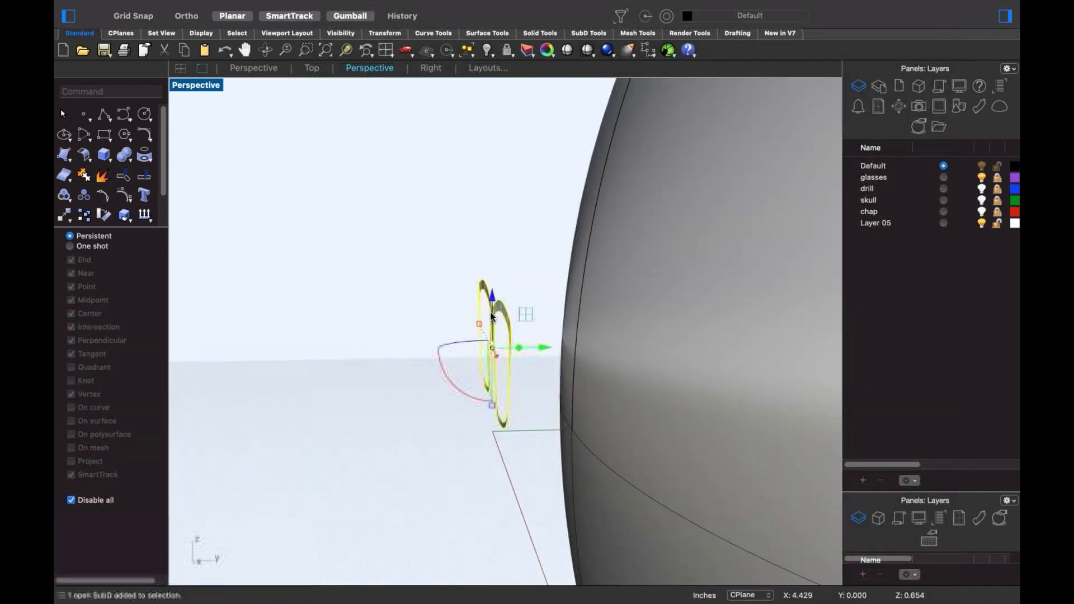
middle_click(315, 257)
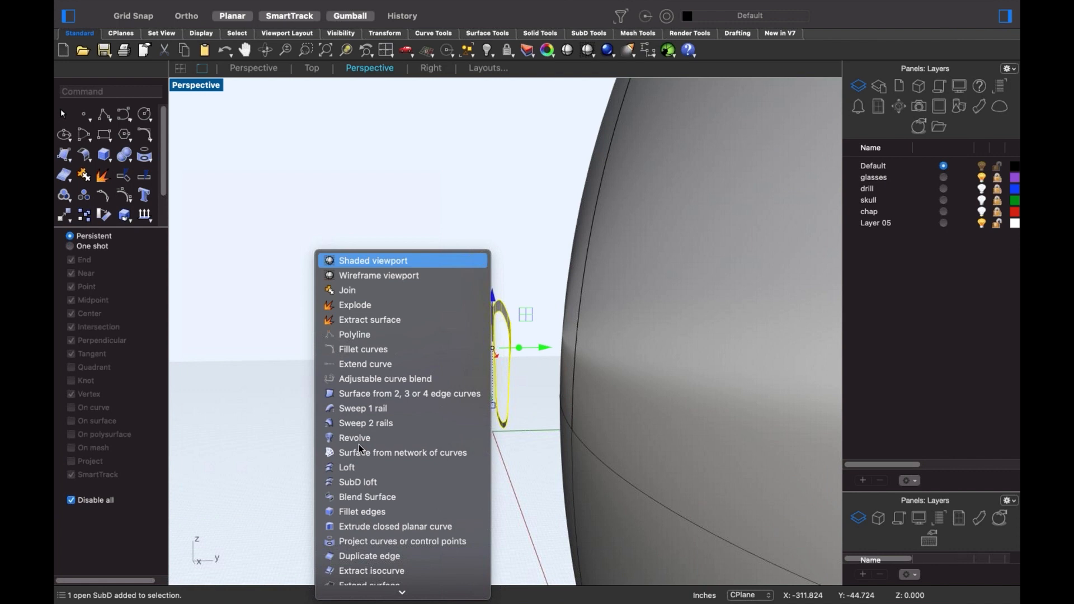
click(124, 195)
click(84, 196)
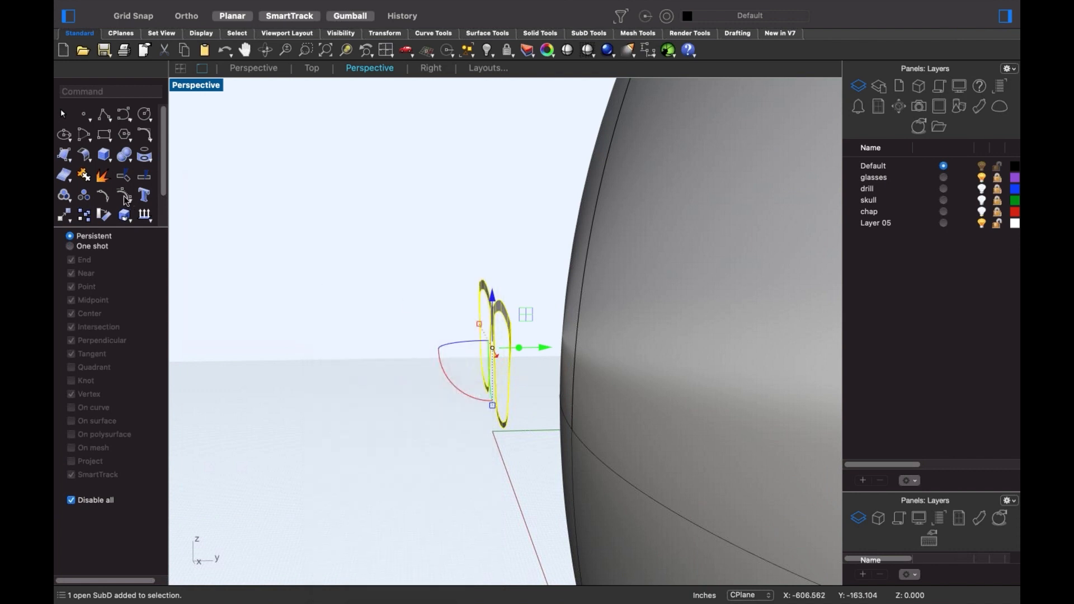
right_drag(429, 314, 380, 230)
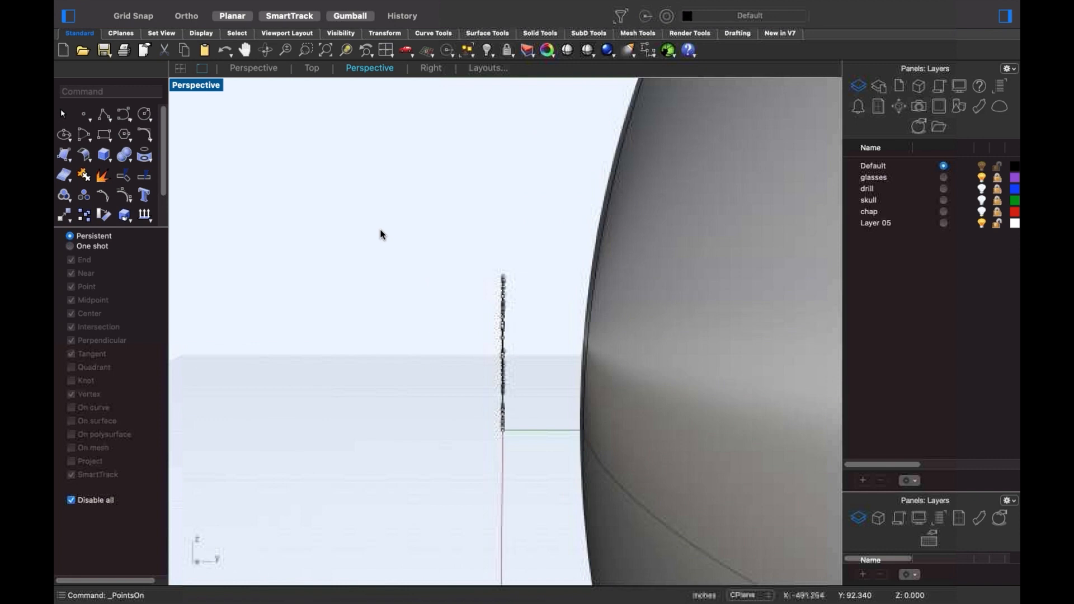
drag(384, 219, 244, 252)
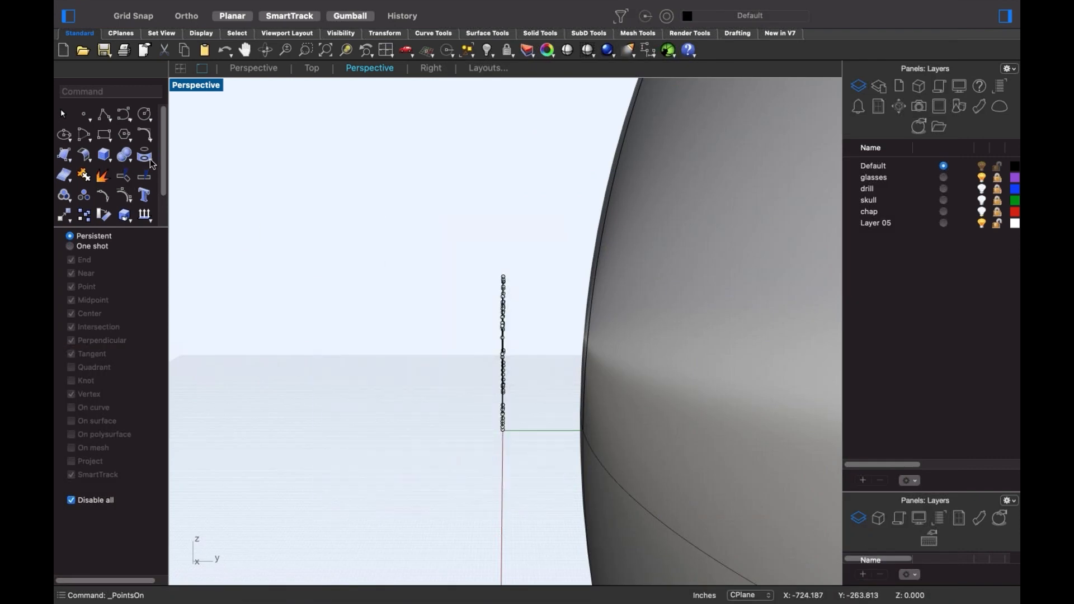
- Project the glasses frame curves onto the sphere from Front view, then return to Perspective
click(144, 174)
drag(432, 241, 574, 552)
right_drag(574, 553, 378, 444)
text(f)
key(Return)
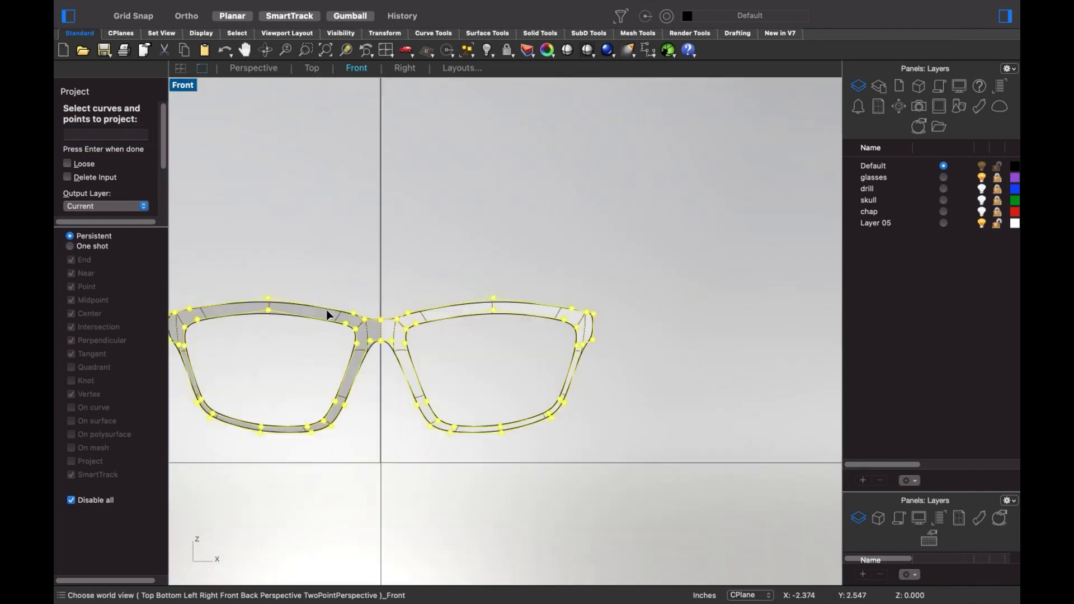
scroll(392, 302, down, 3)
key(Return)
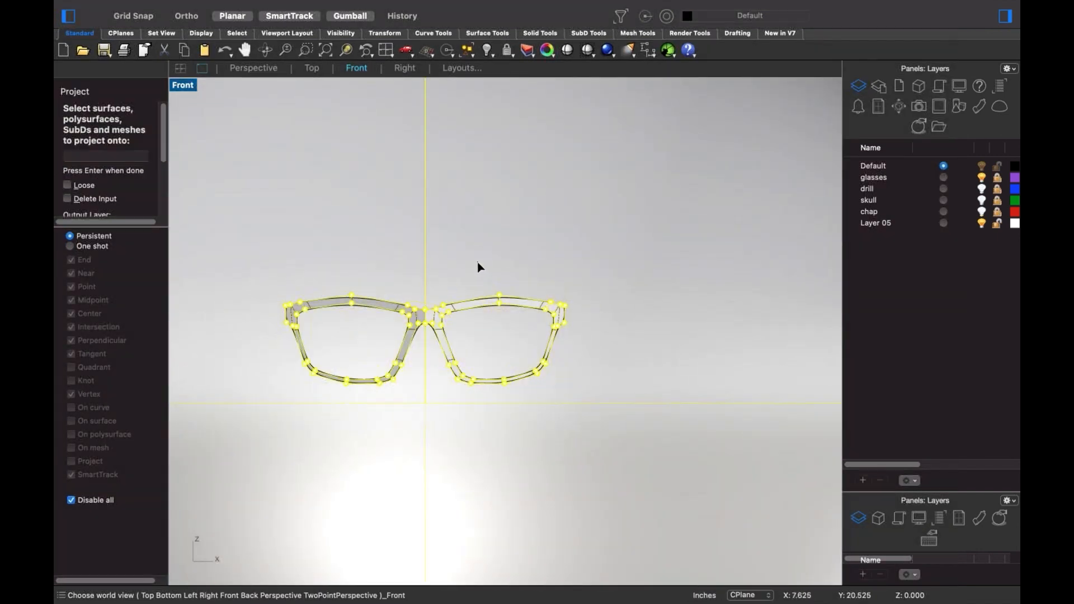
key(Return)
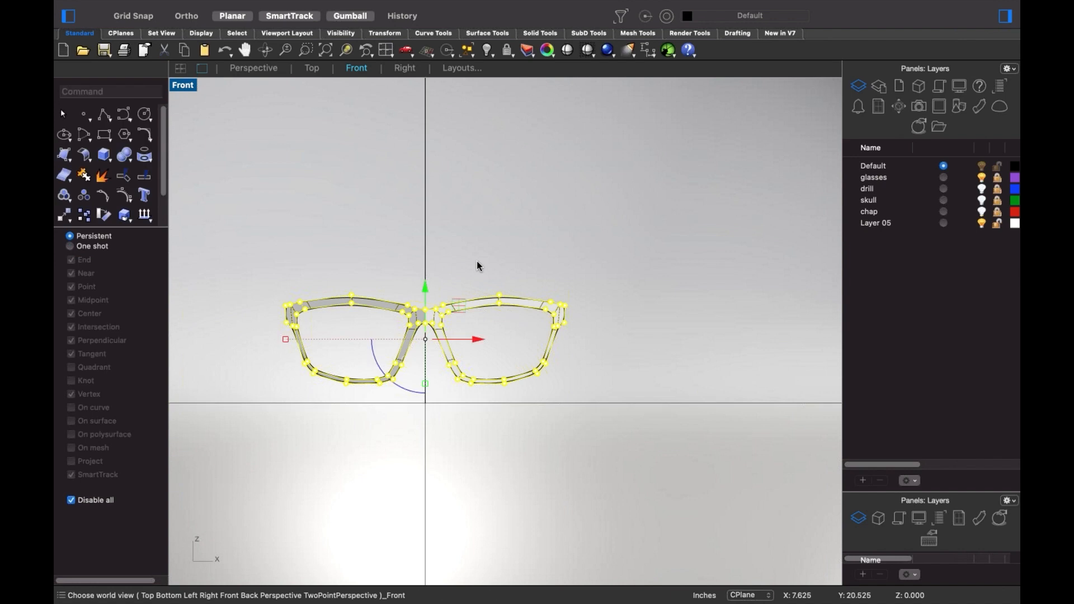
text(p)
key(Return)
- Delete the sphere, leaving the projected frame curves
right_drag(503, 320, 467, 338)
click(427, 357)
scroll(559, 314, up, 5)
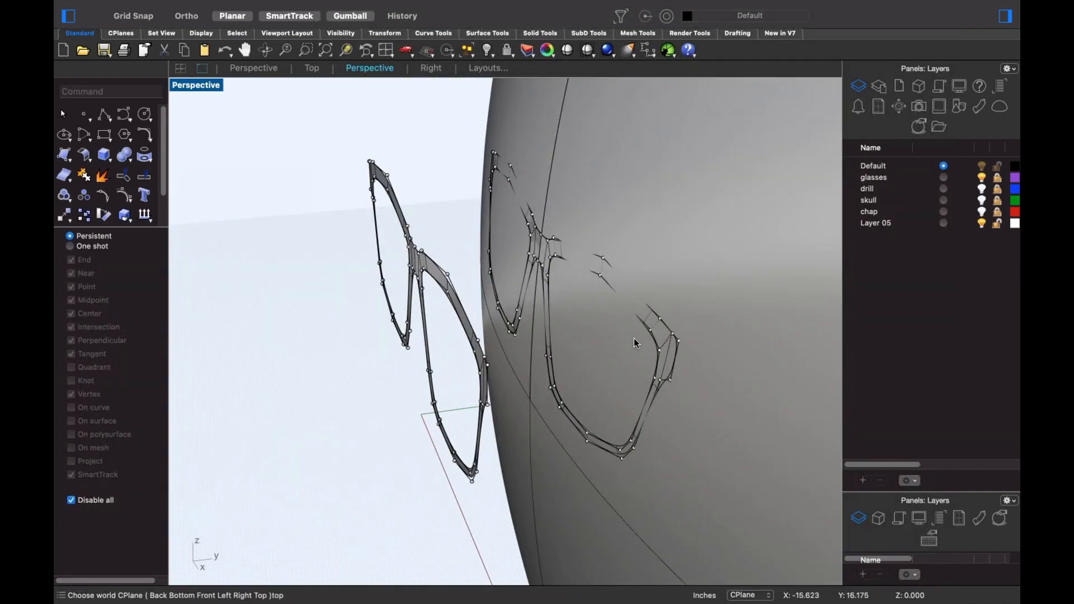
right_drag(635, 343, 609, 336)
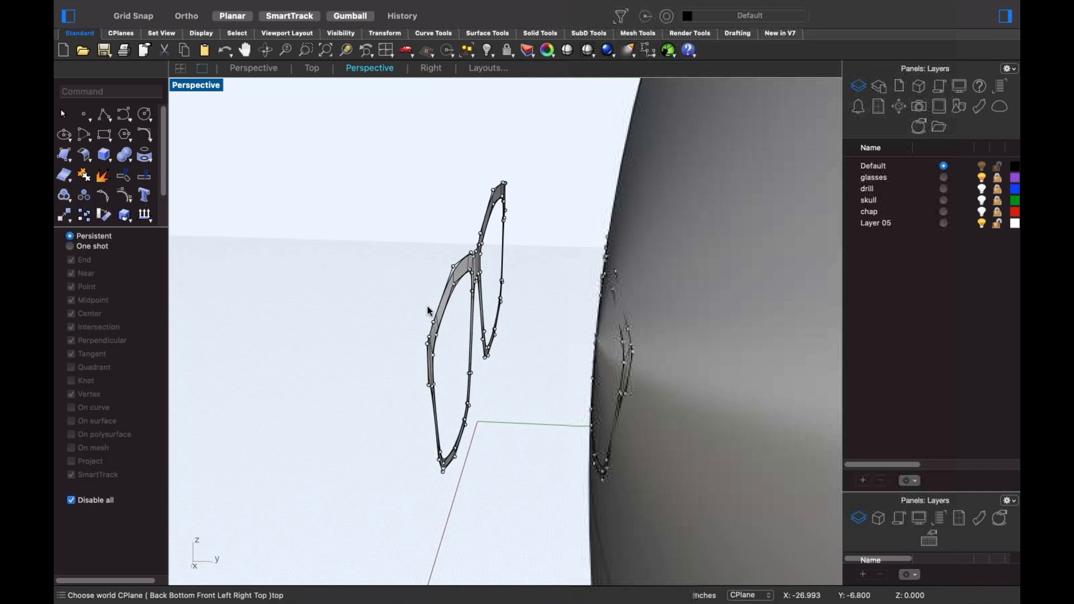
click(702, 348)
key(Delete)
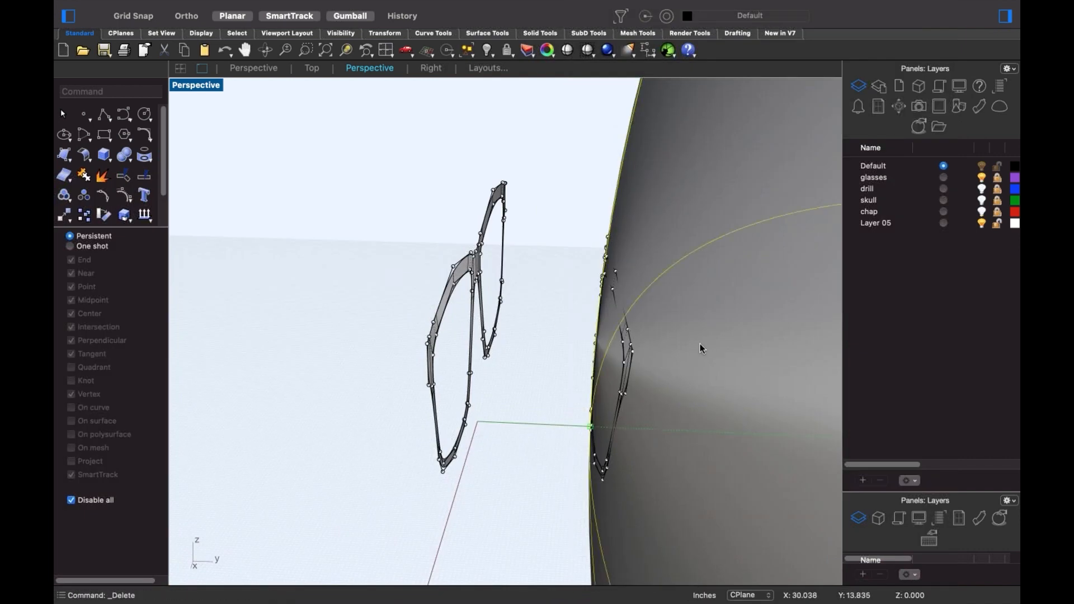
- Hide the duplicate front frame and select the remaining glasses frame
right_drag(614, 272, 586, 285)
scroll(520, 294, up, 5)
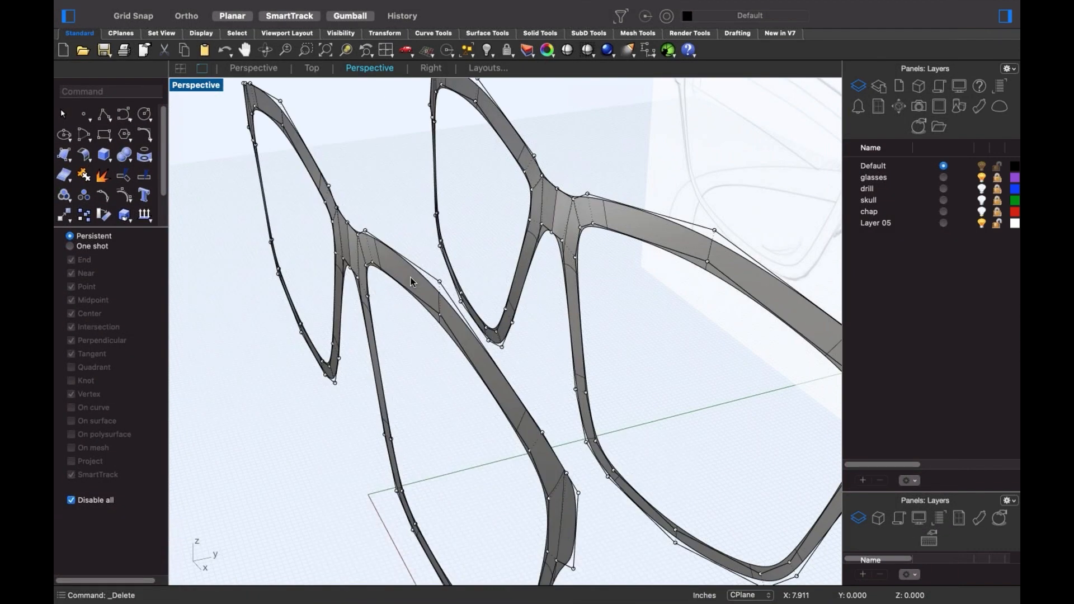
click(457, 303)
text(H)
key(Return)
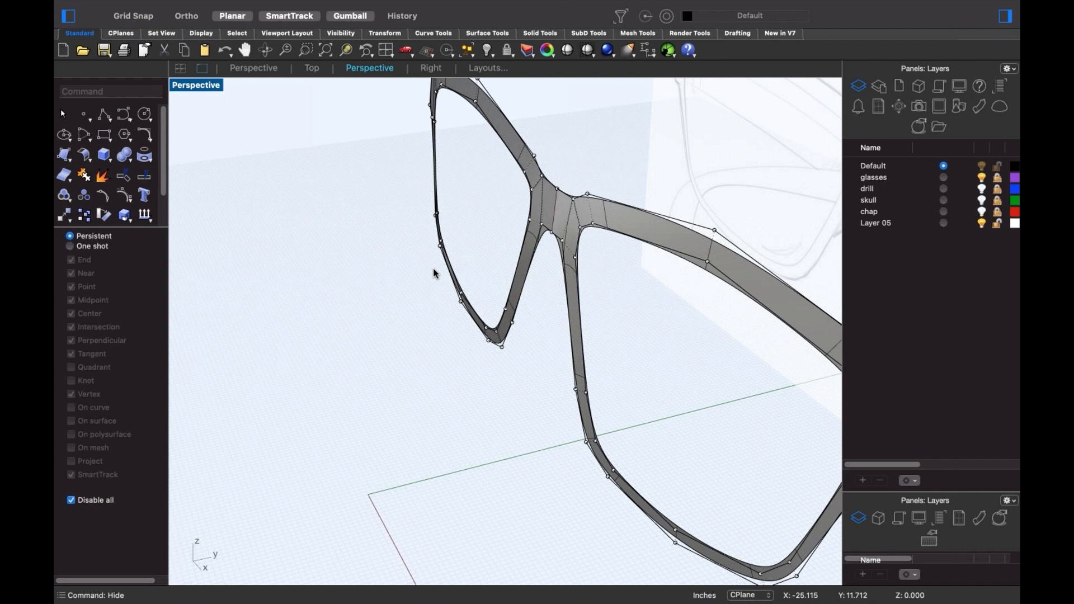
scroll(433, 273, down, 5)
right_drag(391, 330, 433, 296)
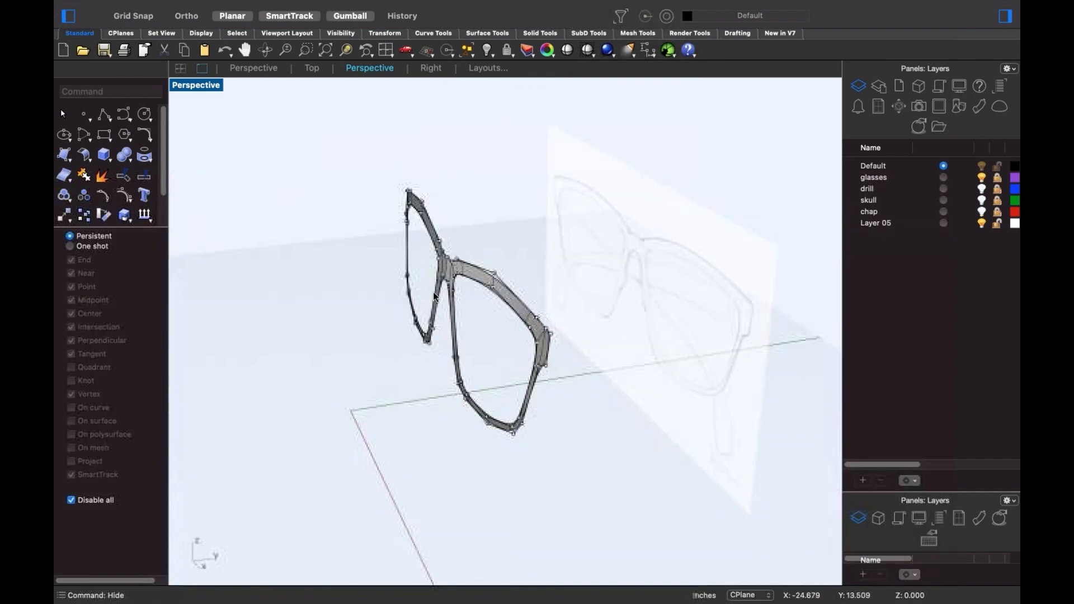
scroll(434, 296, up, 3)
click(435, 296)
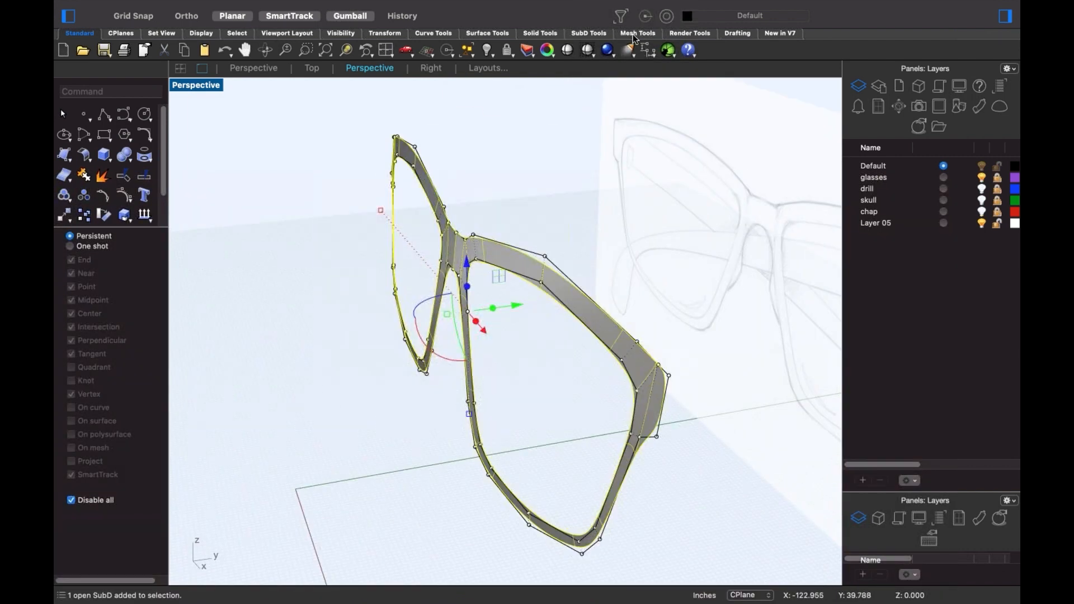
- Offset the SubD frame as a solid at distance 0.75, then select its outer edge loop
mouse_move(432, 2)
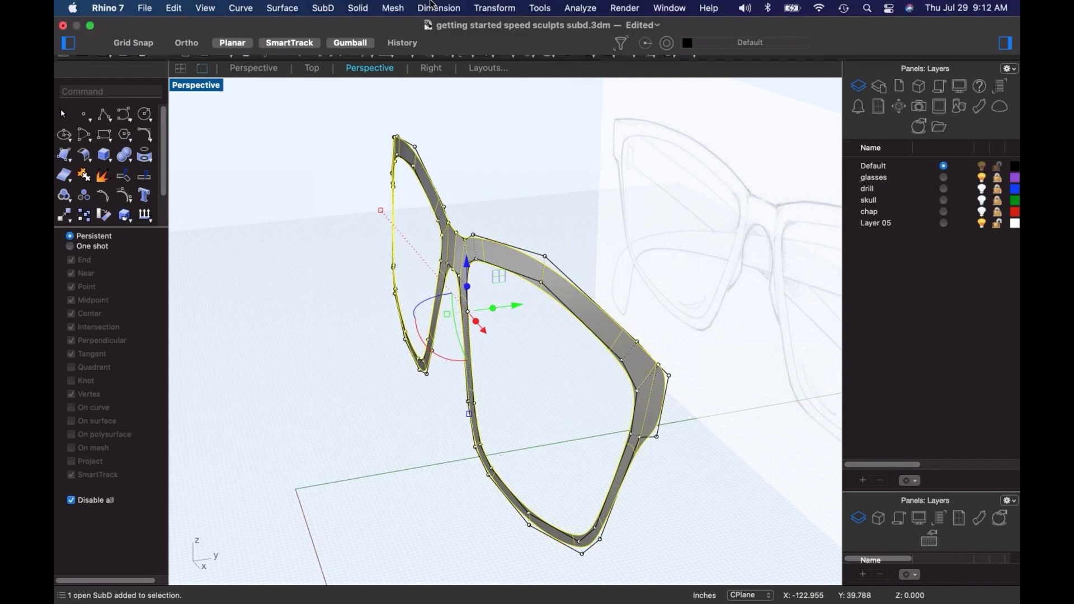
click(320, 8)
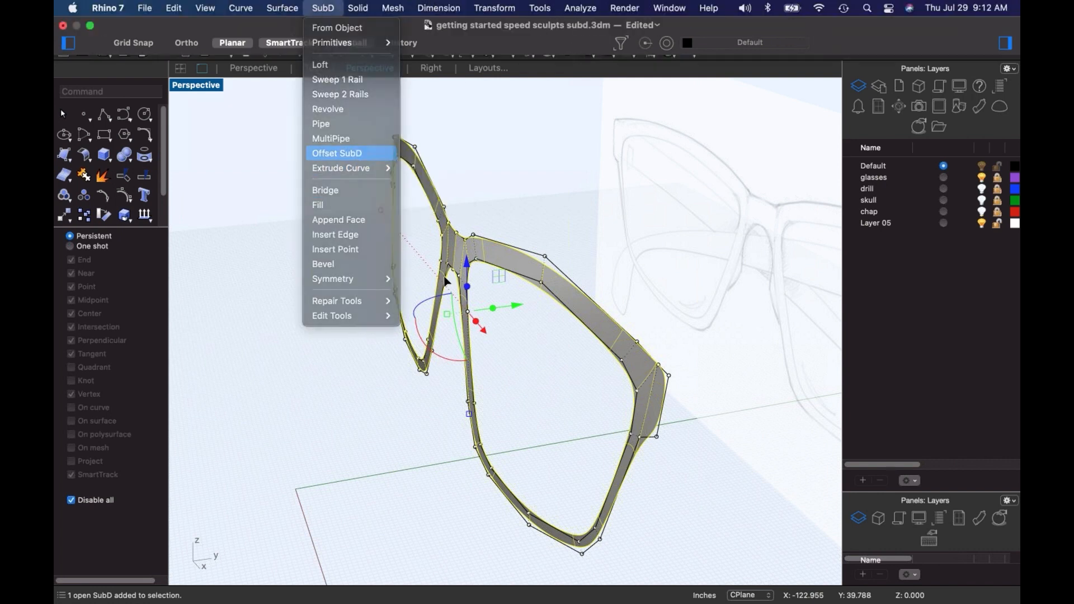
click(361, 161)
scroll(511, 347, up, 5)
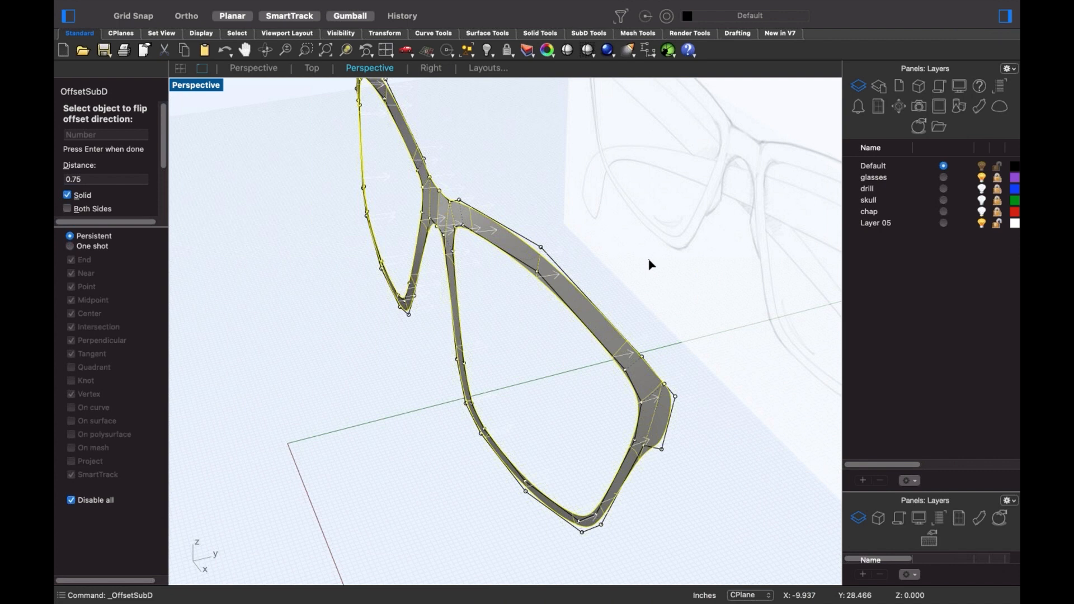
key(Return)
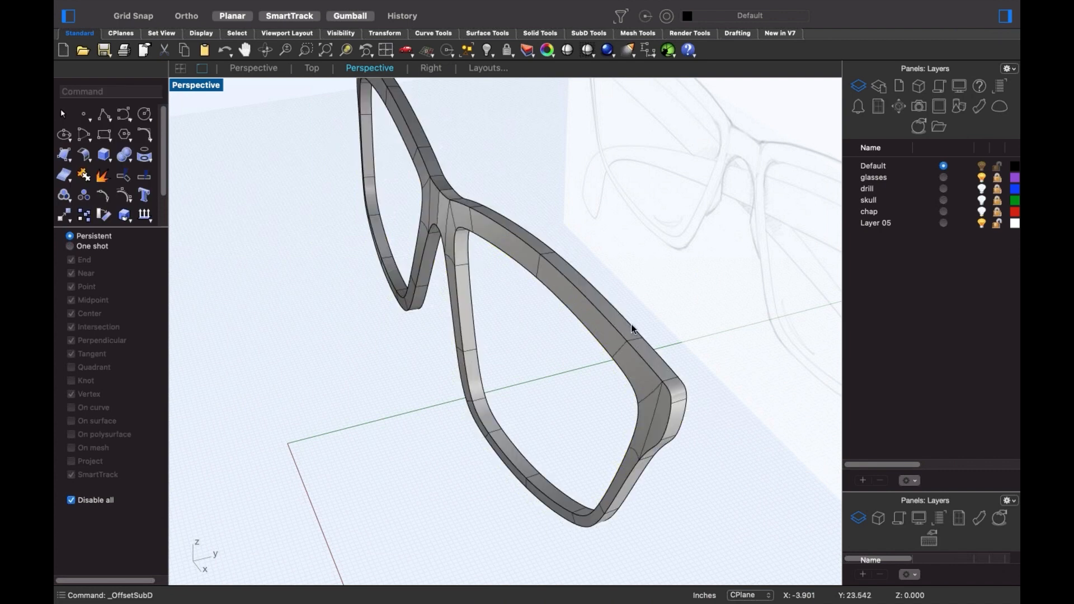
right_drag(632, 329, 542, 344)
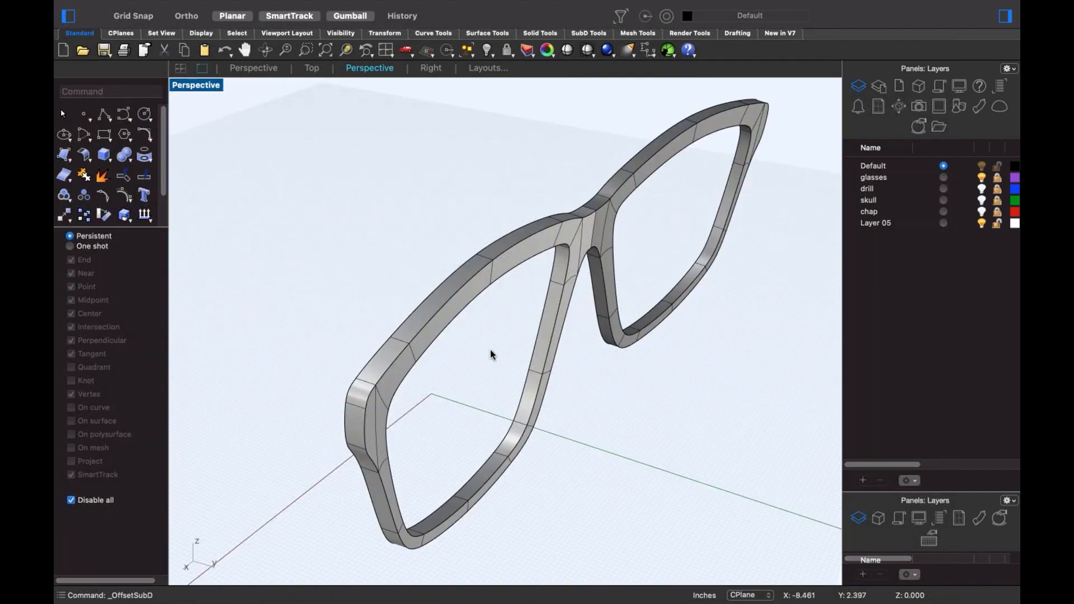
double_click(440, 319)
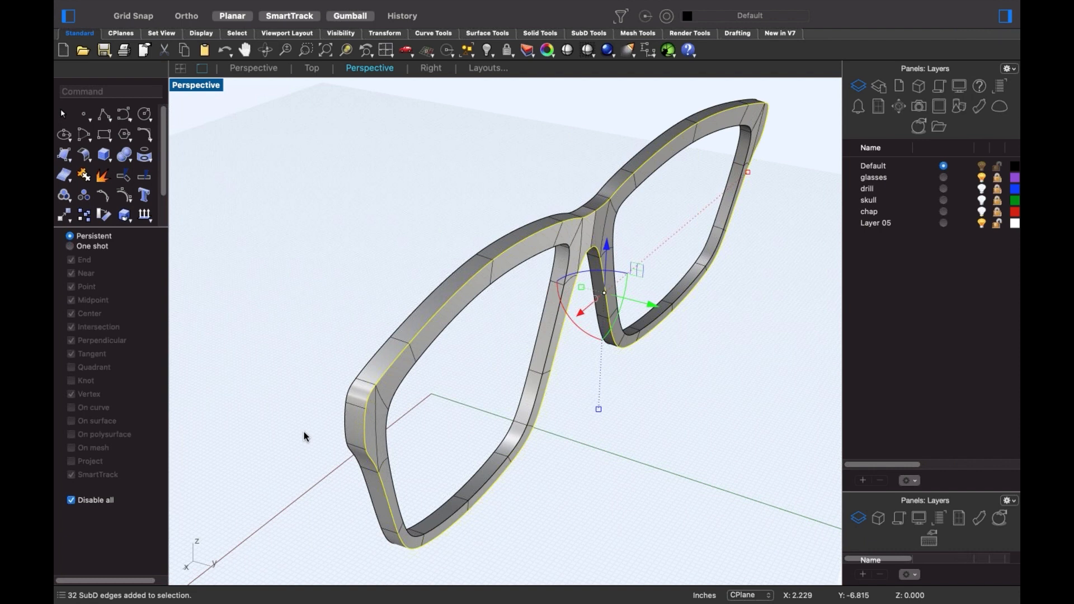
- From SubD Tools, select the inner edge loop of the right lens
click(588, 33)
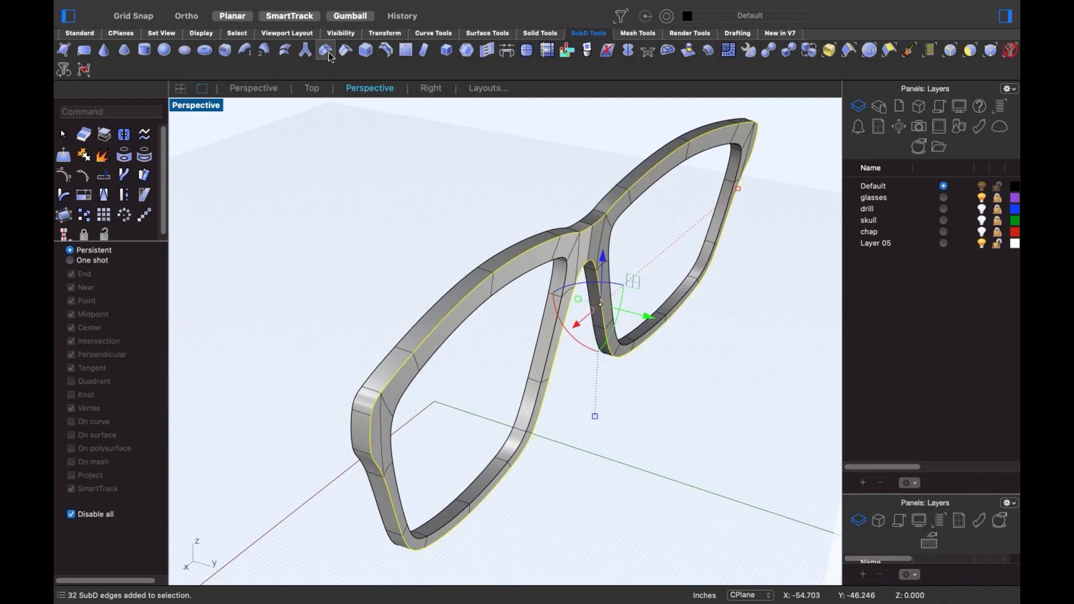
right_drag(675, 388, 708, 379)
click(645, 434)
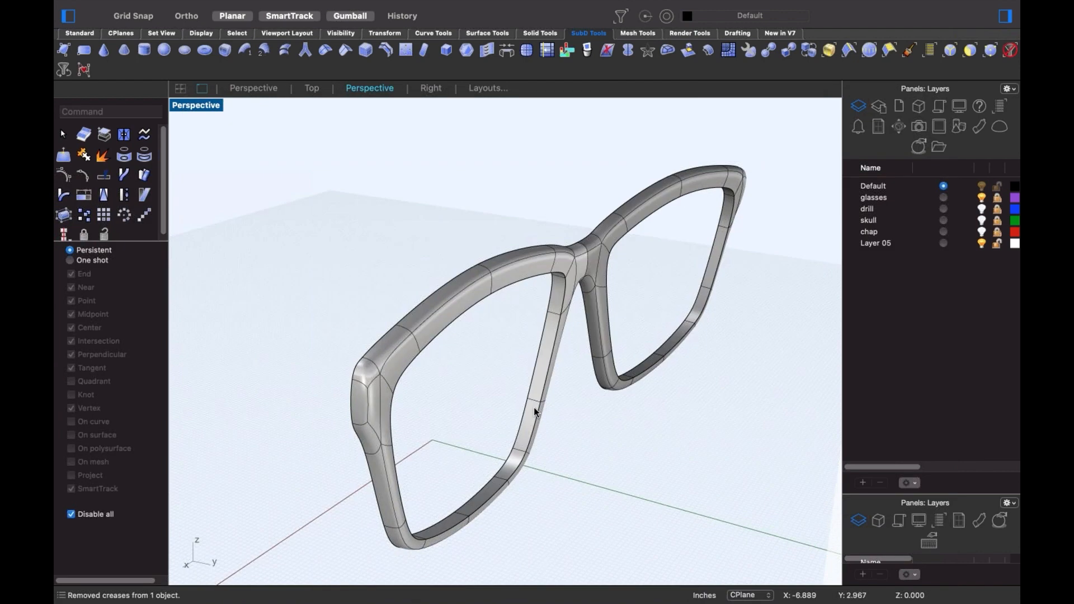
double_click(539, 415)
shift+click(634, 379)
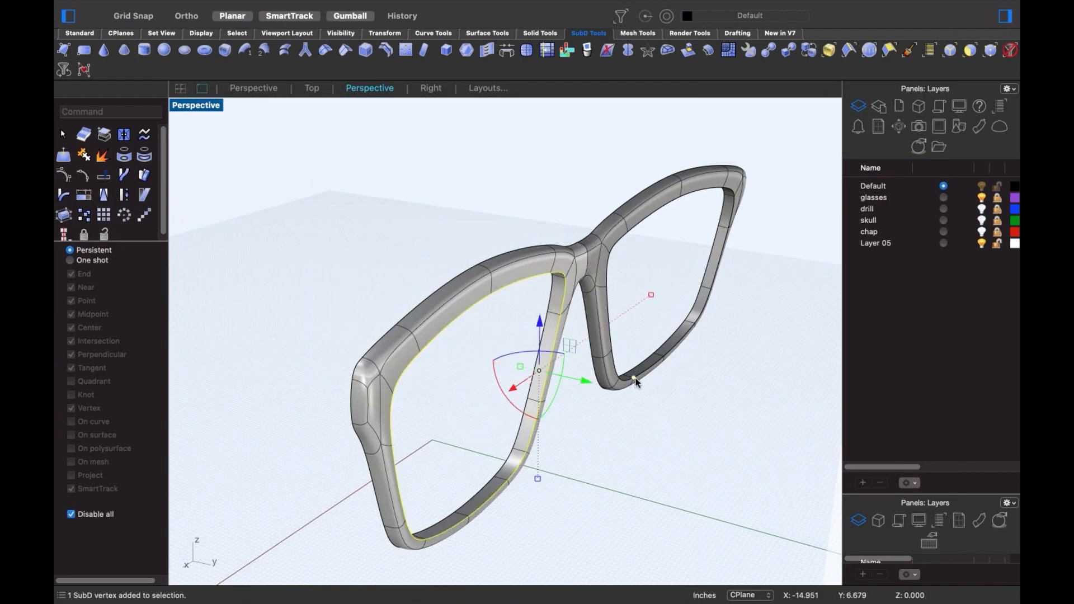
shift+double_click(642, 376)
click(652, 386)
click(645, 372)
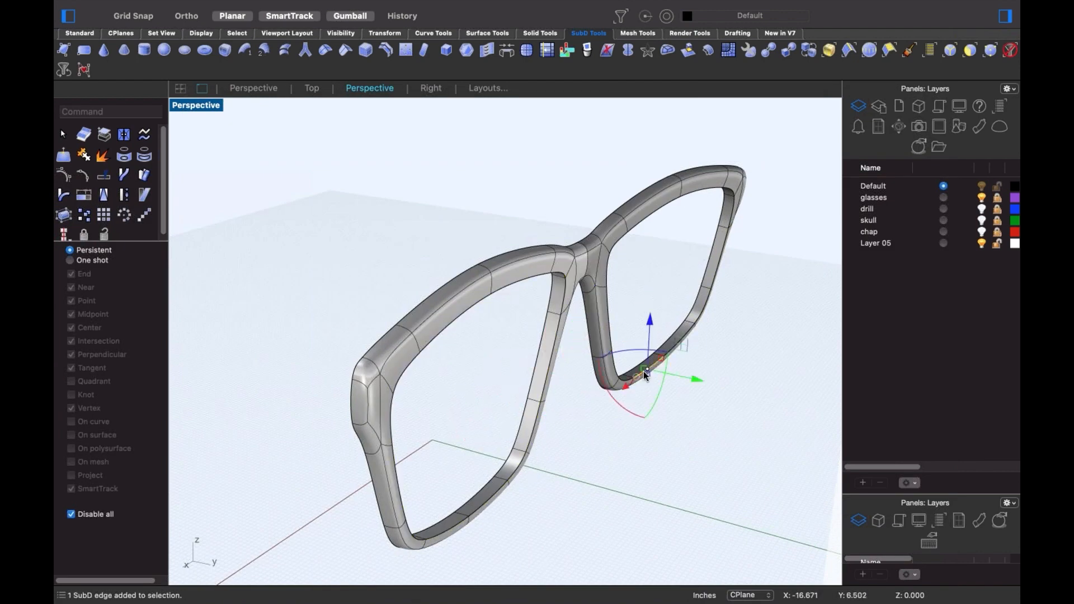
scroll(660, 372, up, 5)
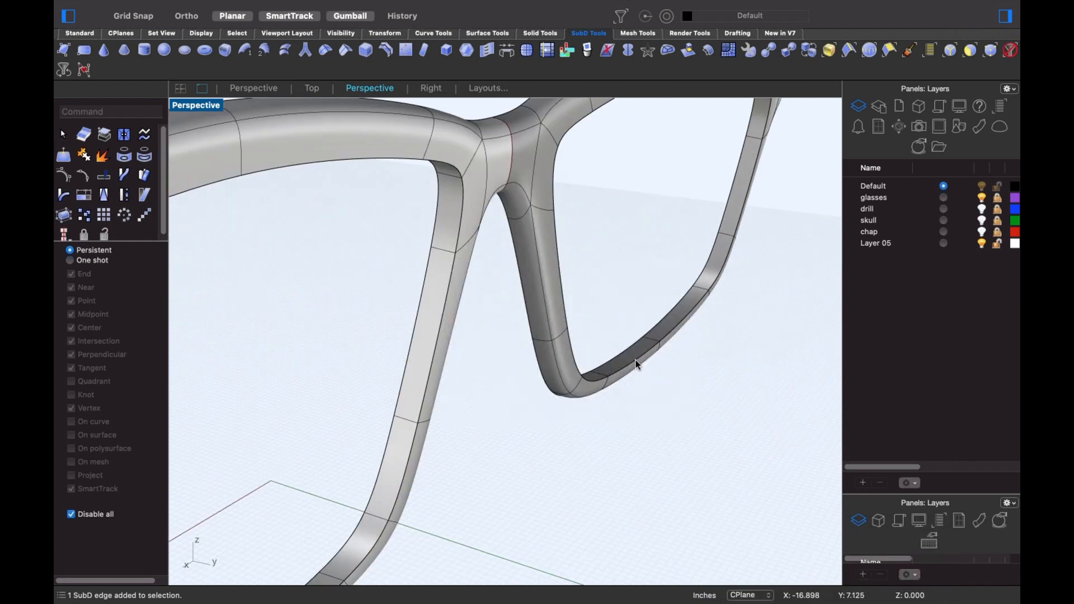
double_click(638, 365)
- Add the left lens's inner edge loop and remove the creases from both lens loops
shift+double_click(410, 458)
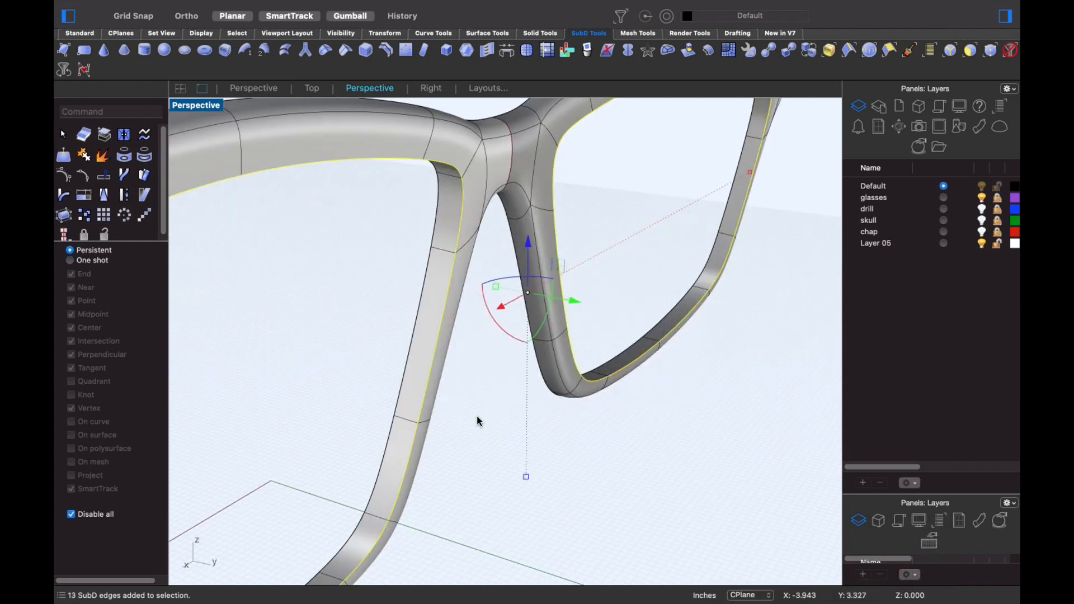
scroll(478, 422, down, 5)
shift+right_drag(492, 431, 523, 414)
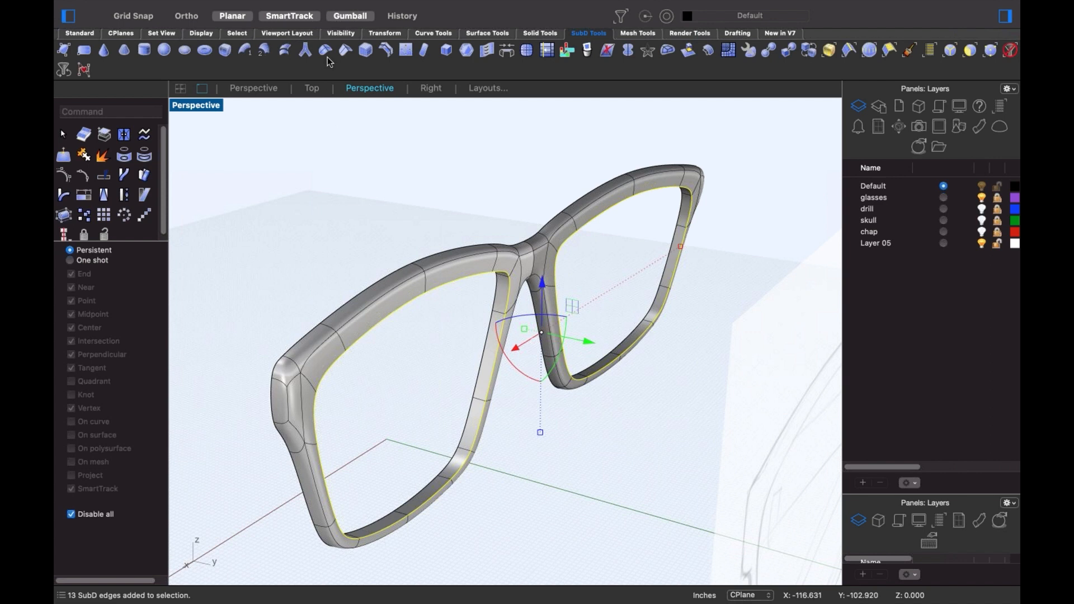
click(685, 464)
mouse_move(453, 320)
right_down()
mouse_move(538, 380)
mouse_move(607, 360)
mouse_move(578, 362)
mouse_move(529, 343)
mouse_move(541, 360)
right_up()
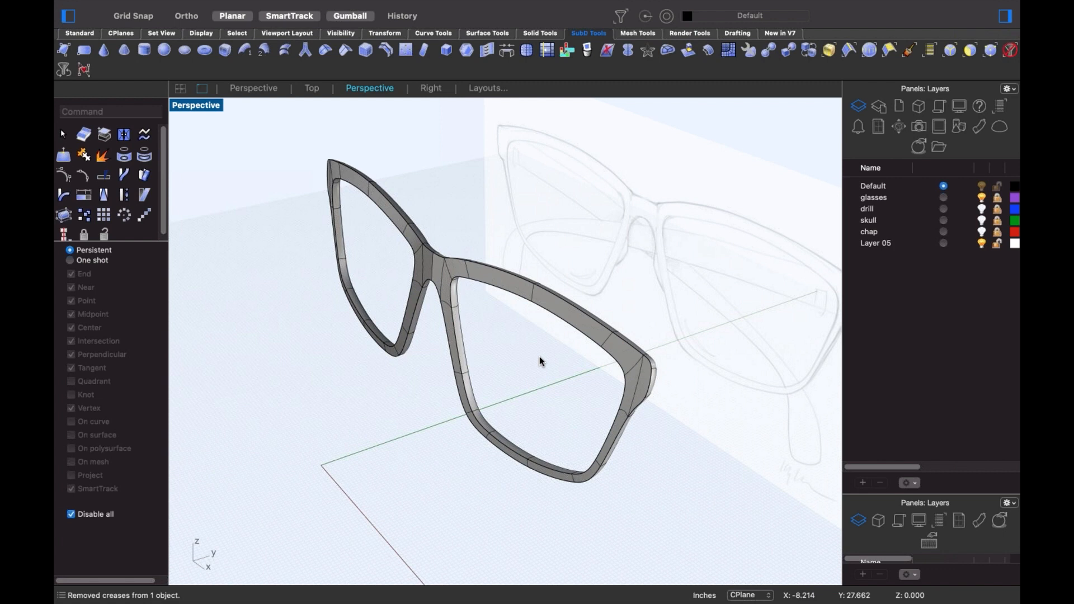
scroll(512, 314, up, 5)
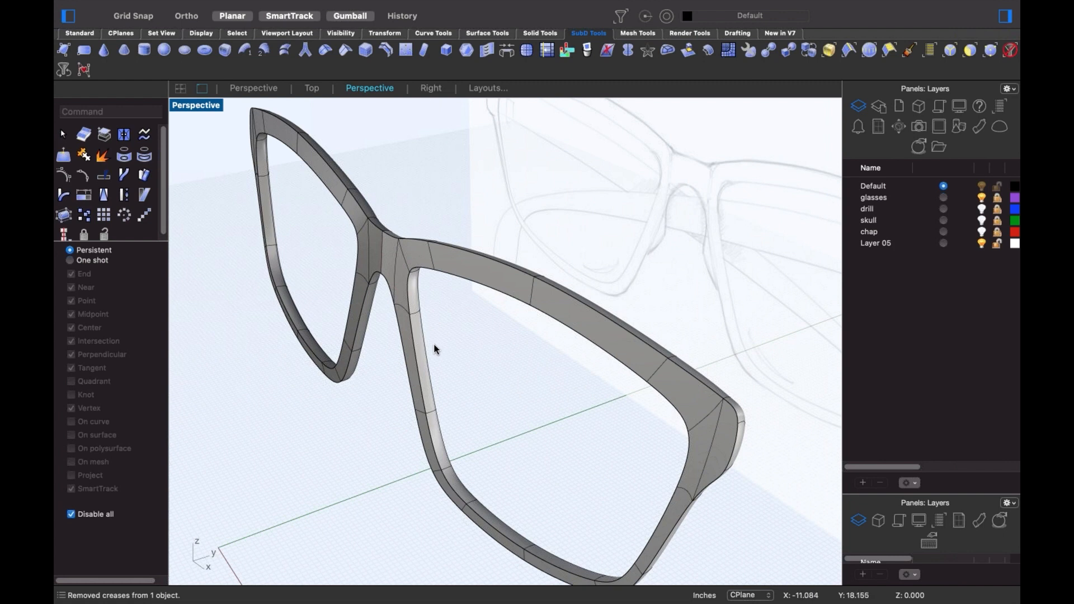
- Bevel the right lens's inner rim edges and remove creases from the two new rim loops
double_click(419, 357)
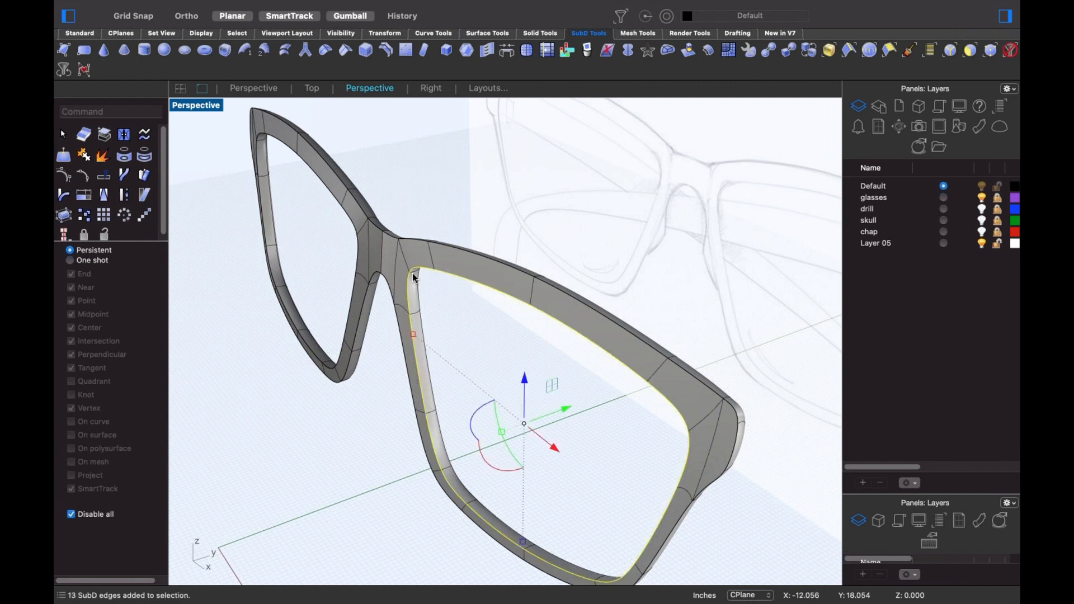
scroll(425, 142, up, 2)
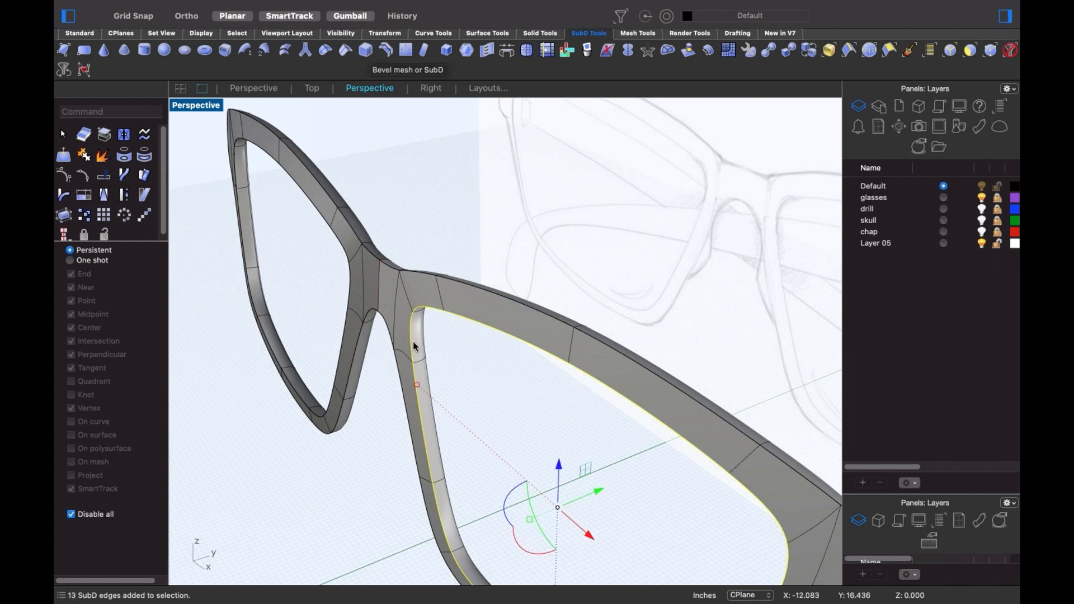
scroll(400, 292, up, 4)
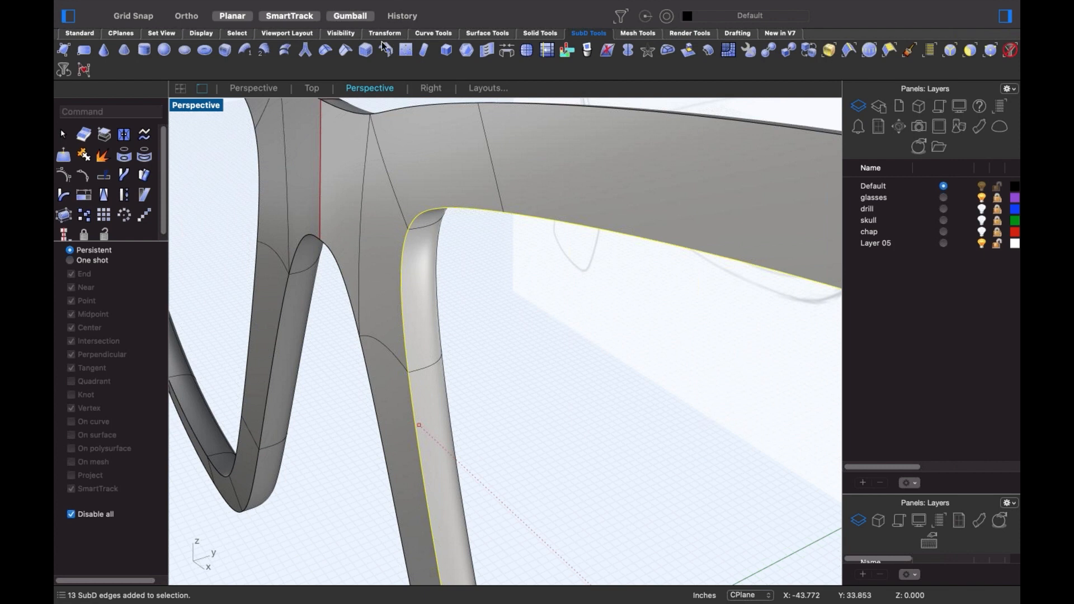
click(364, 49)
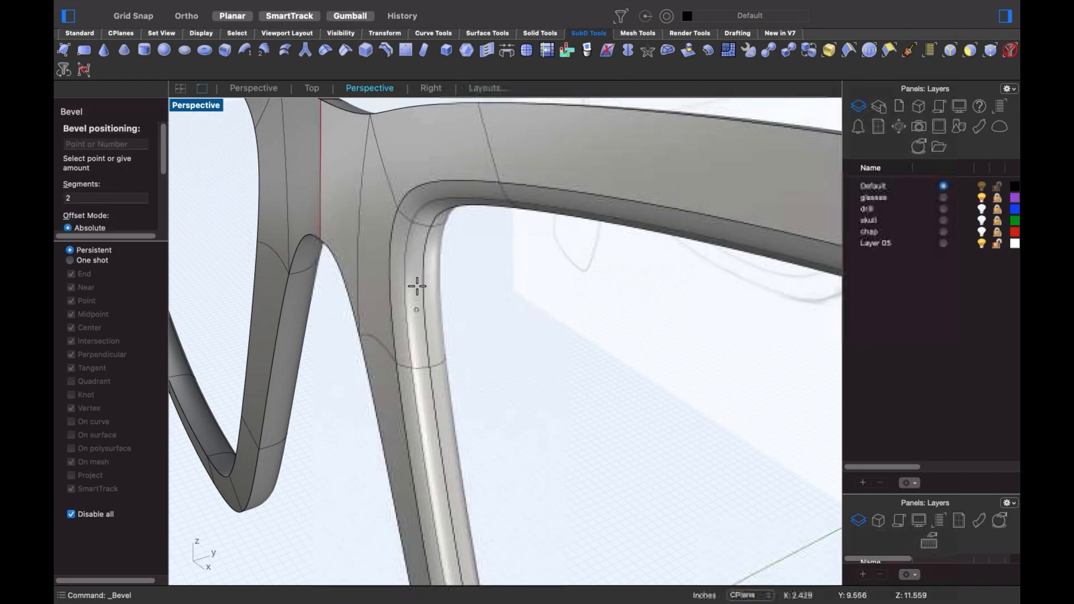
click(407, 265)
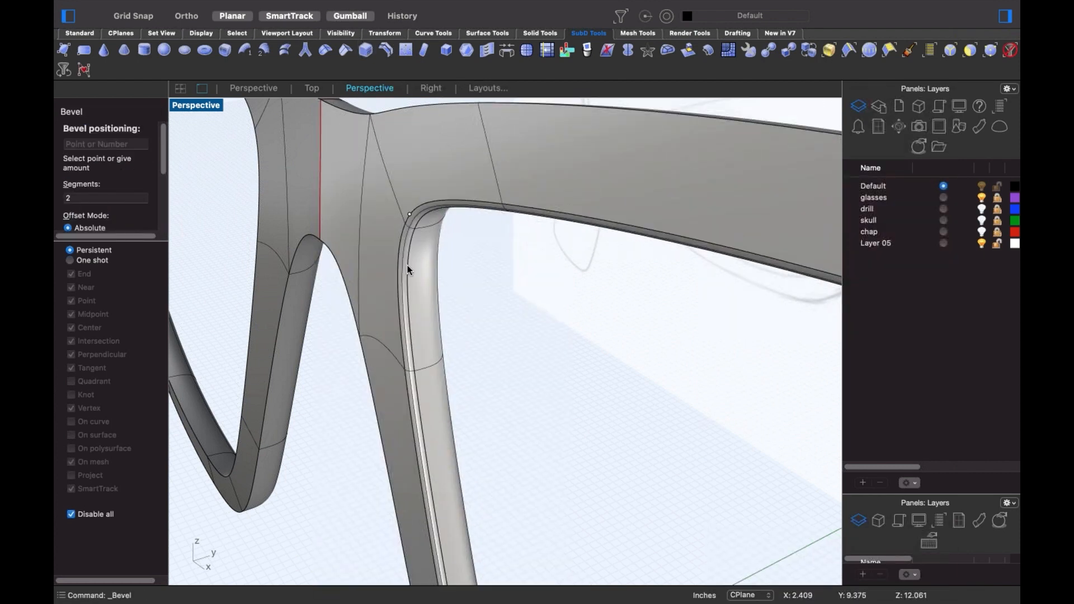
double_click(403, 264)
shift+double_click(398, 256)
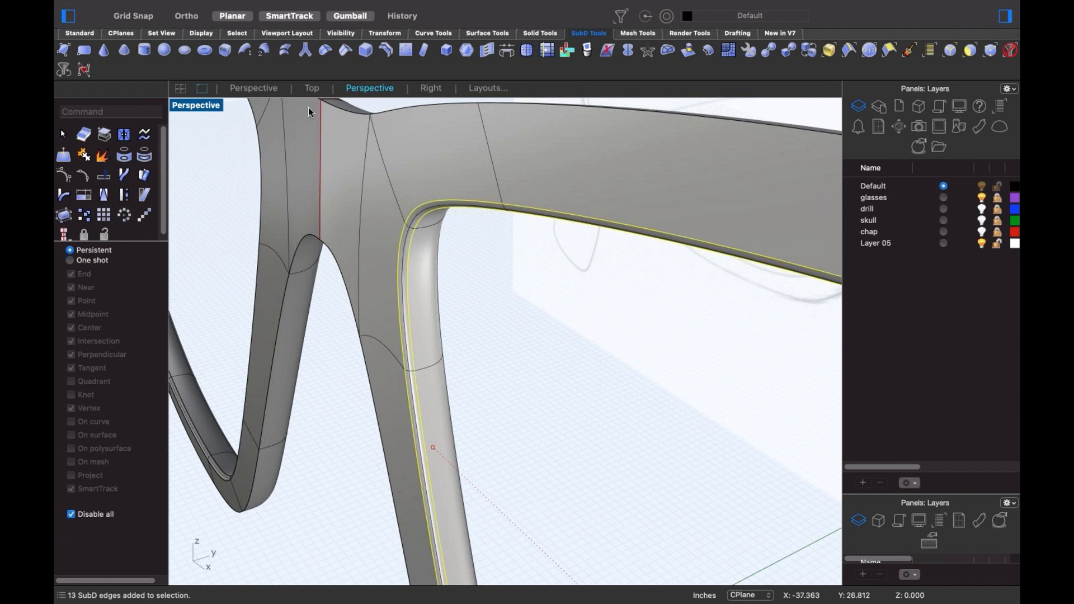
click(325, 51)
- Bevel the frame's 32-edge outer loop, then remove creases along a frame edge loop
right_drag(510, 333, 538, 324)
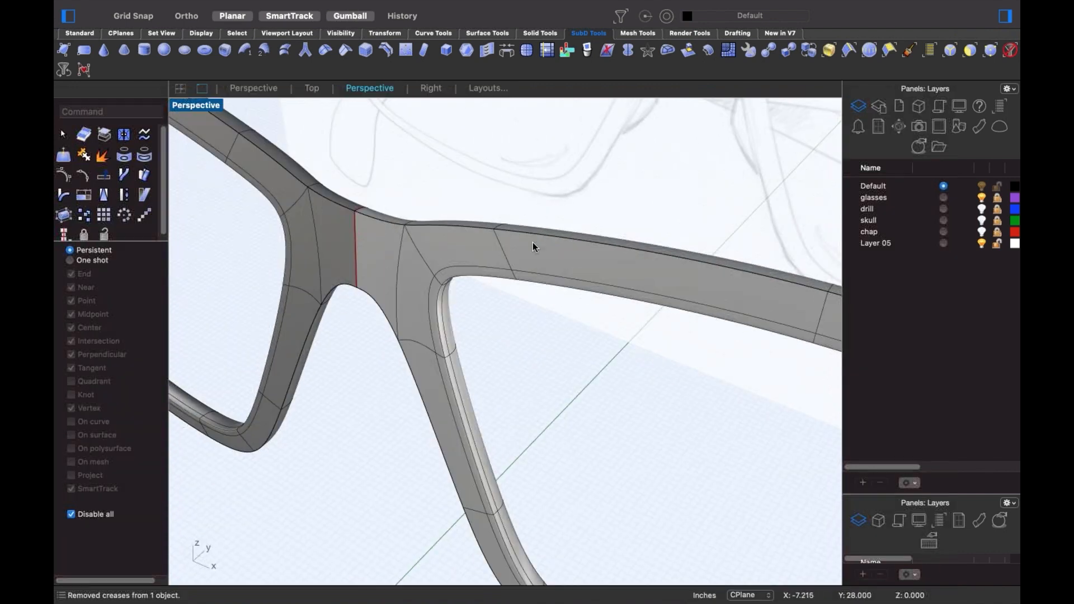
double_click(535, 236)
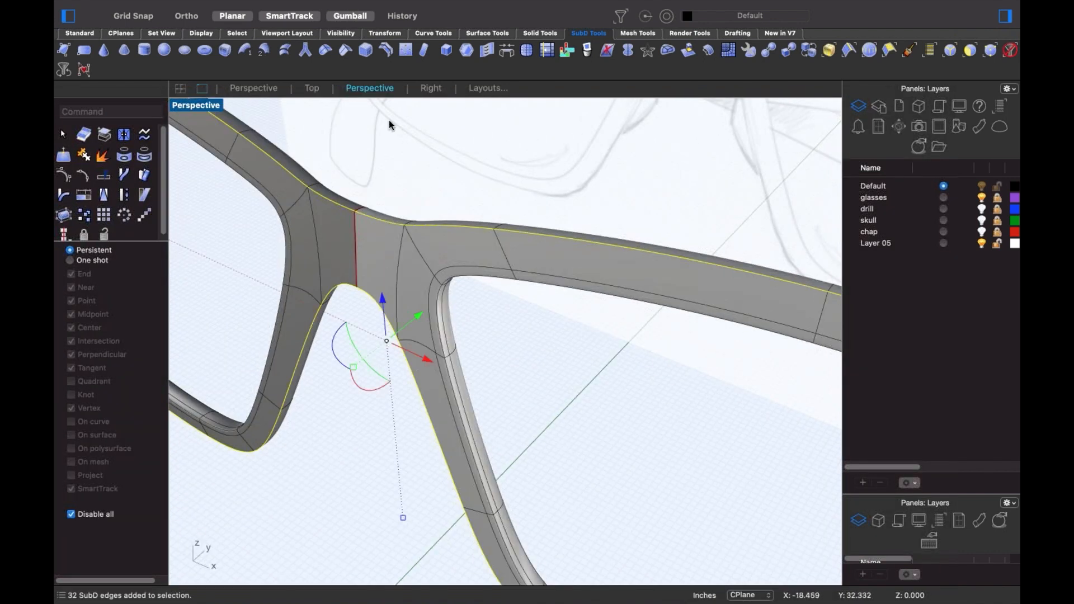
click(365, 51)
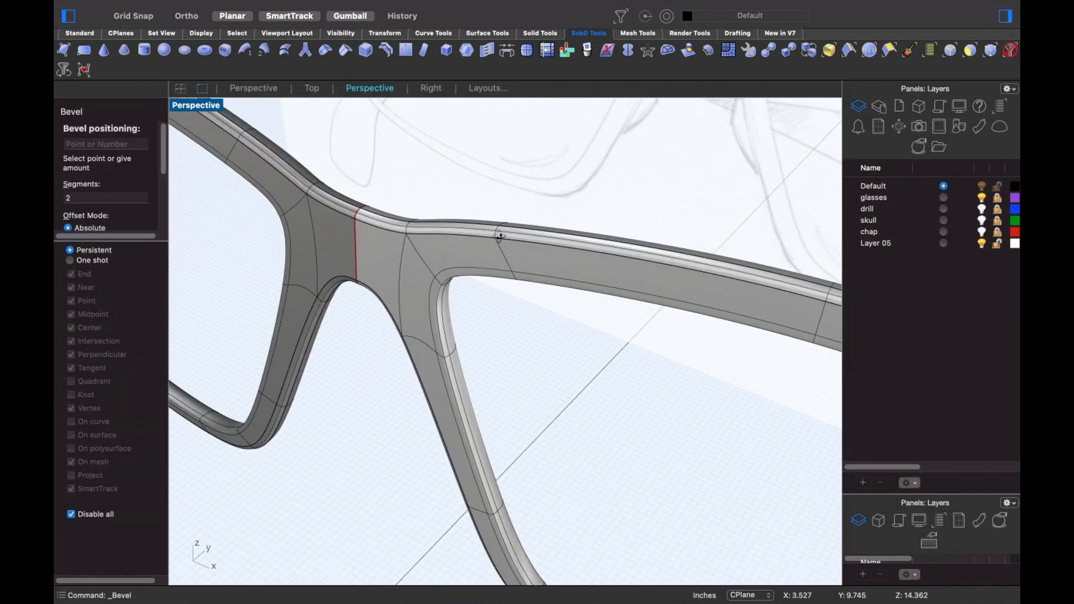
mouse_move(498, 233)
right_down()
mouse_move(462, 238)
mouse_move(508, 241)
right_up()
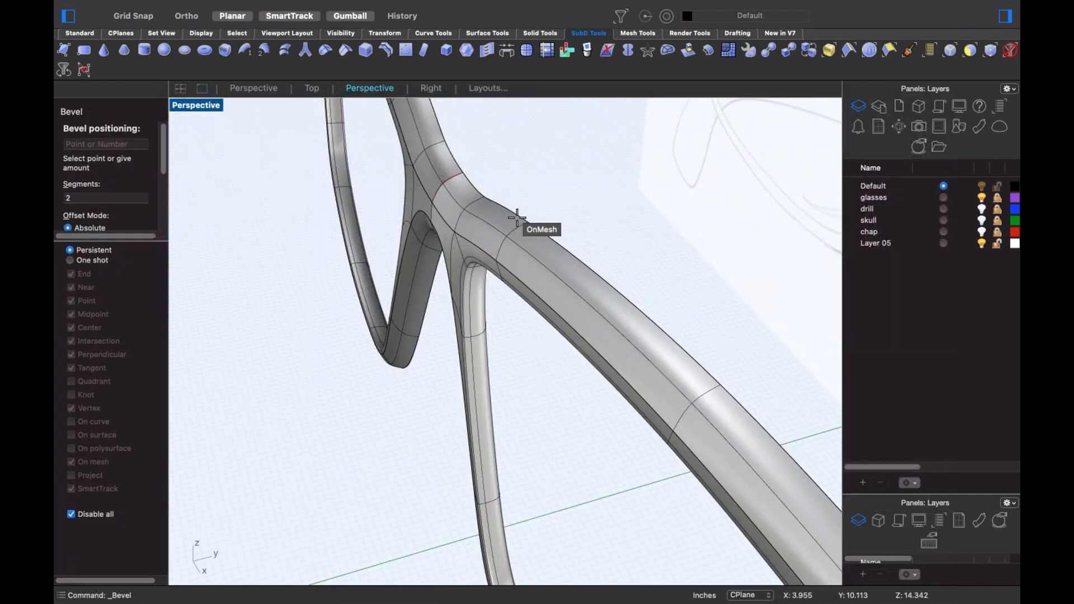
click(481, 209)
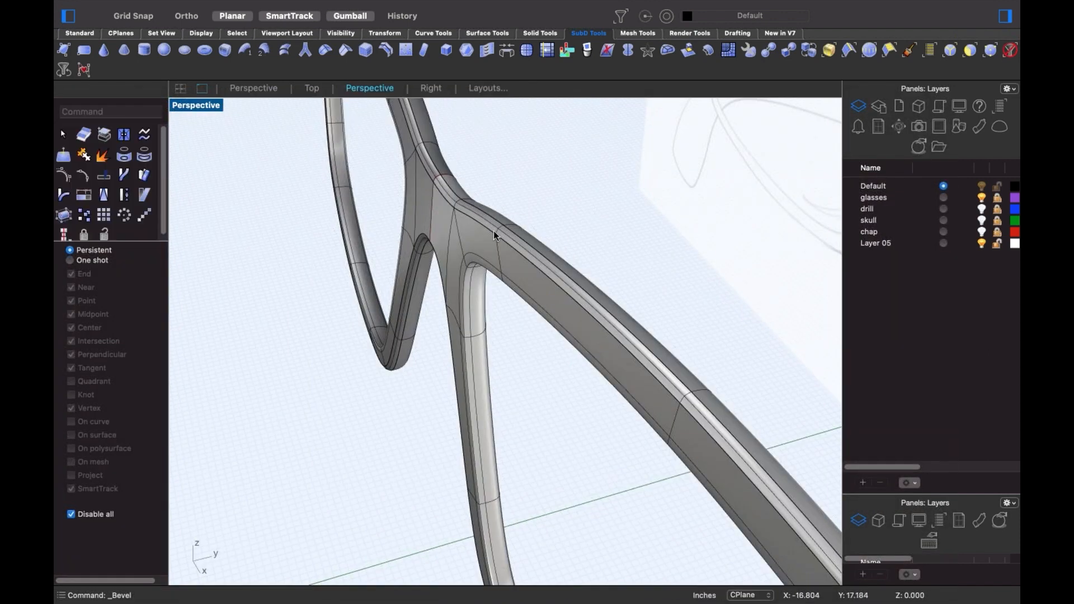
shift+super+click(494, 232)
shift+super+double_click(524, 253)
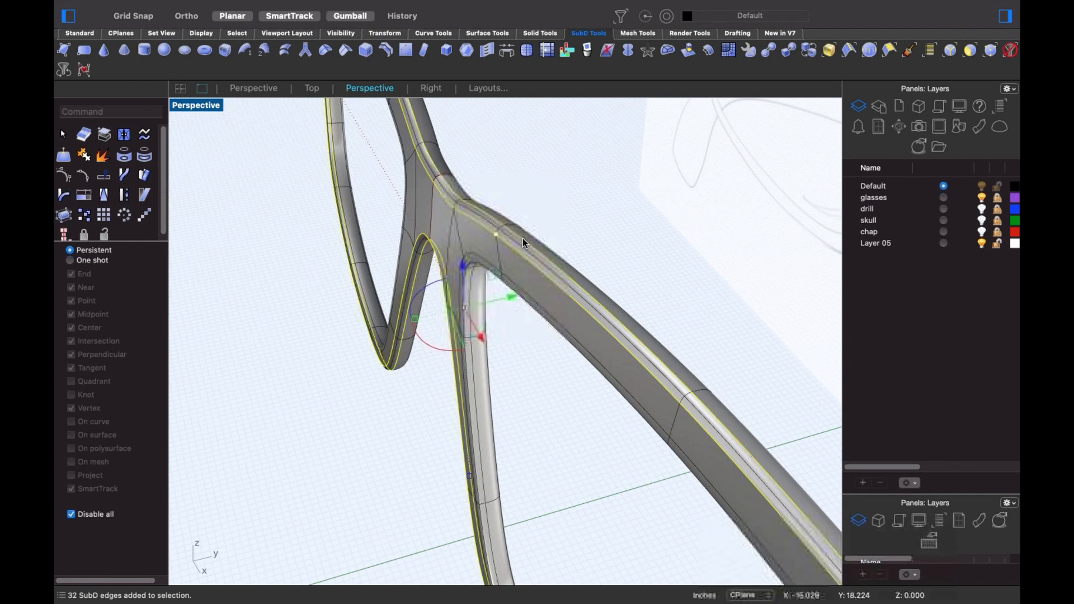
click(334, 54)
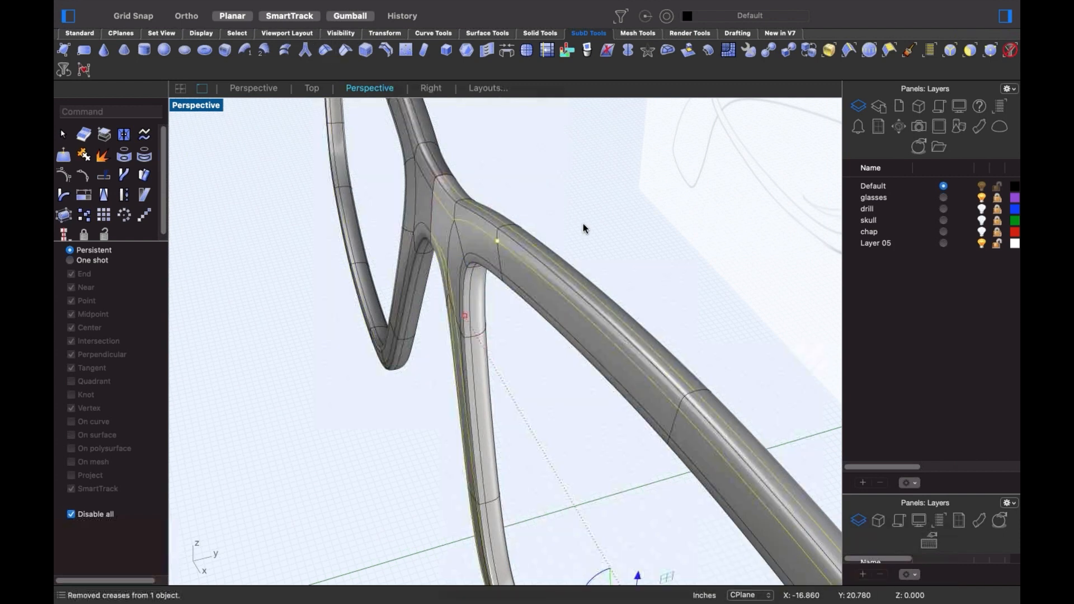
scroll(459, 246, down, 4)
right_drag(436, 269, 436, 297)
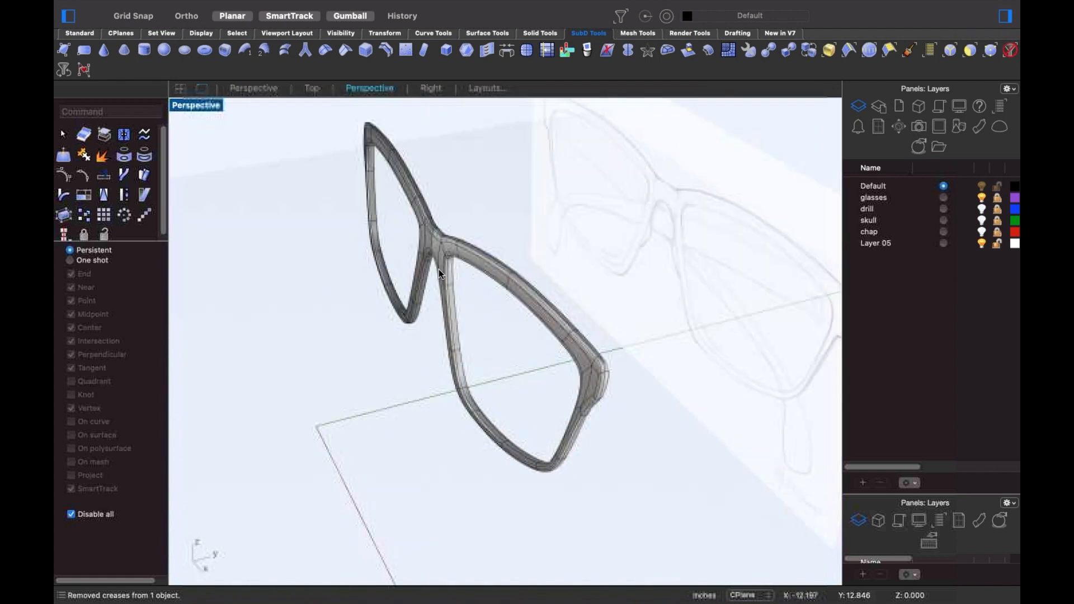
- Push a nose-pad SubD face inward, then shift it outward with the gumball, and view from Front
scroll(527, 300, up, 5)
right_drag(527, 300, 391, 304)
scroll(425, 335, down, 5)
scroll(513, 309, up, 5)
scroll(350, 284, up, 5)
shift+super+click(349, 277)
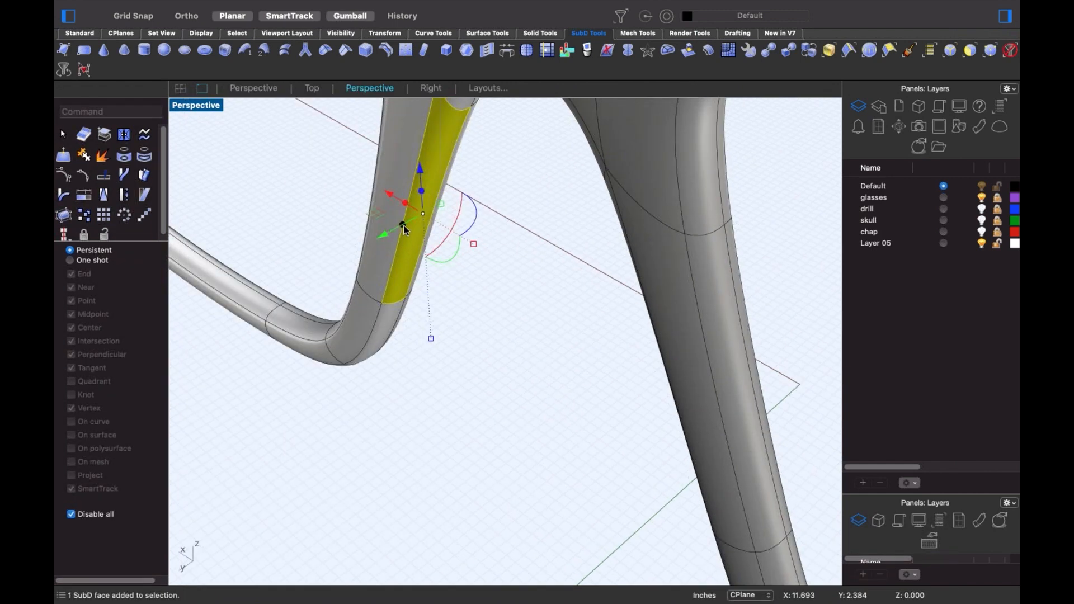
drag(403, 227, 410, 286)
right_drag(410, 288, 451, 291)
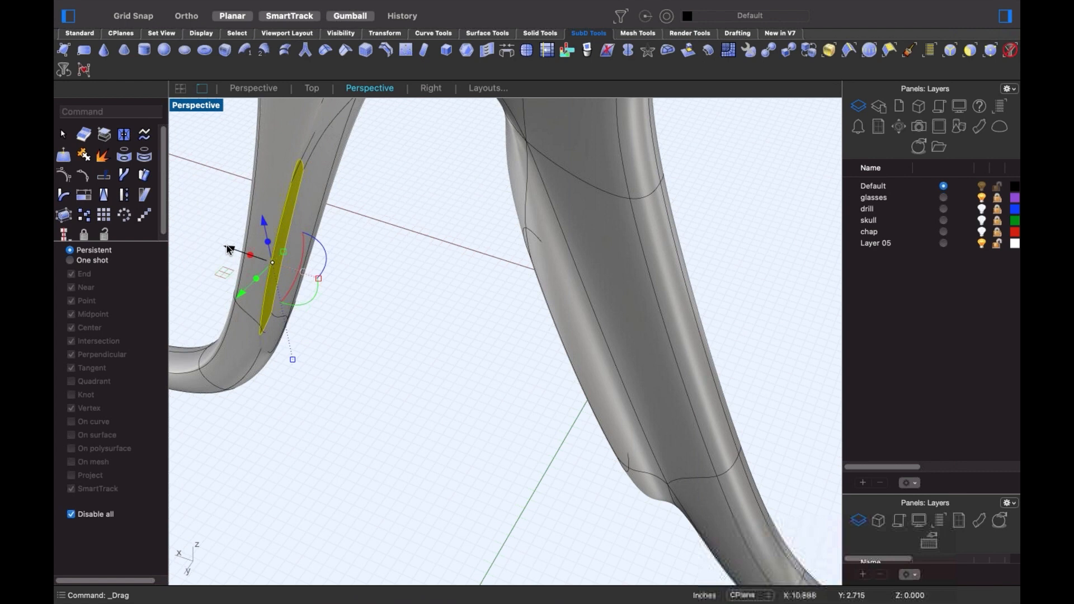
drag(230, 249, 326, 262)
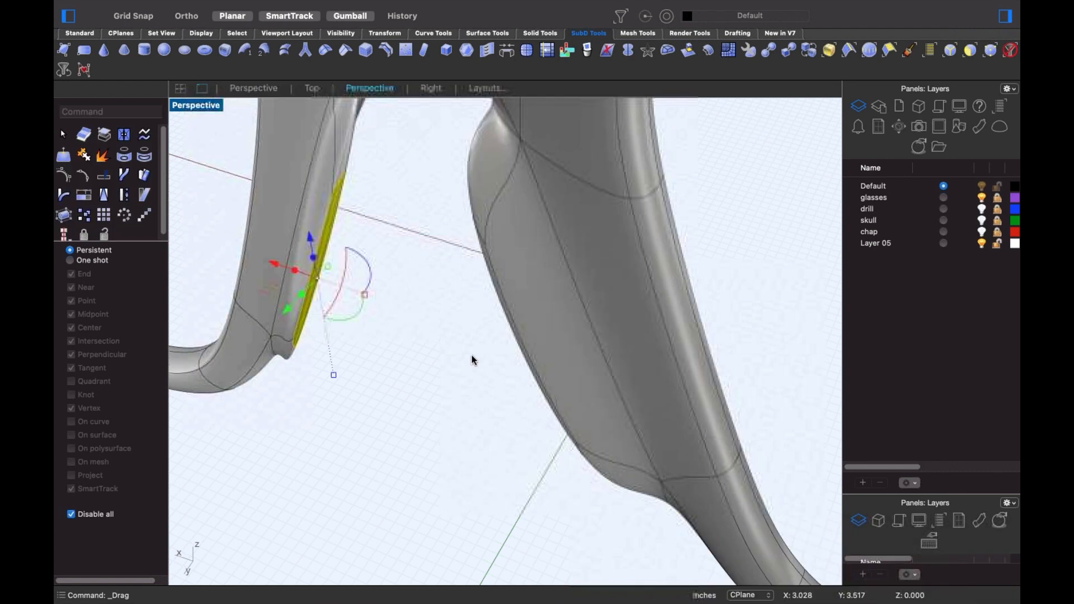
text(f)
key(Return)
scroll(478, 355, down, 5)
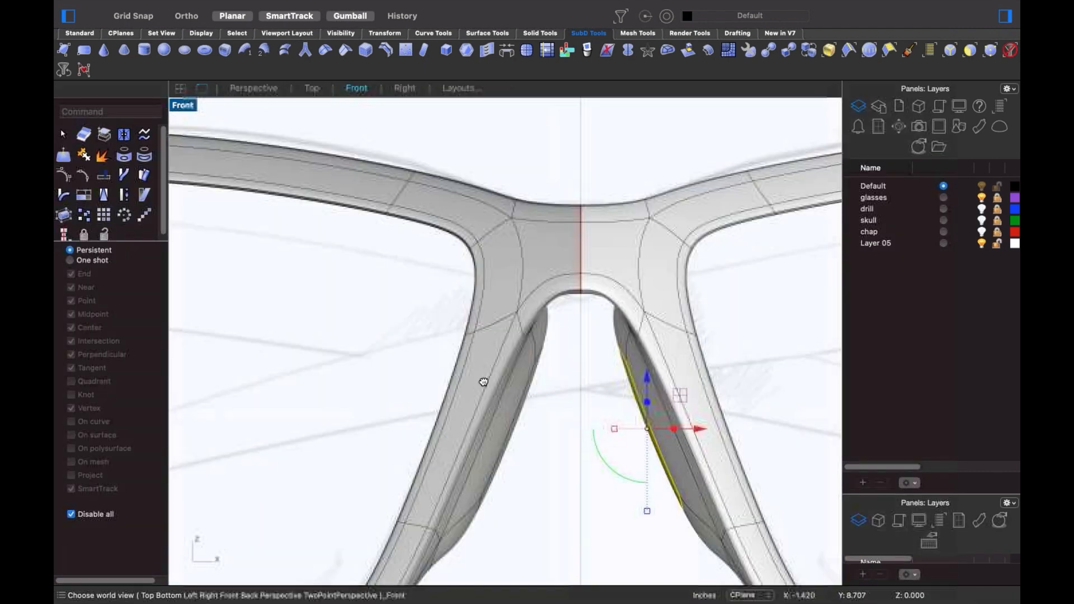
- Switch Front view to wireframe and drag a nose-pad vertex to the right
middle_click(529, 387)
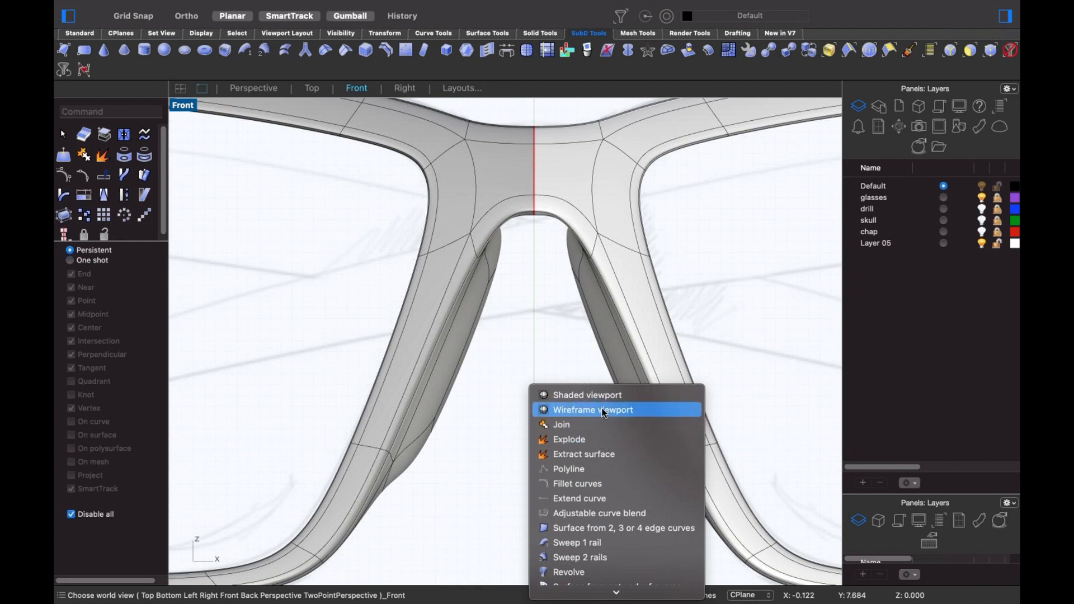
click(566, 410)
scroll(419, 450, up, 3)
drag(396, 454, 437, 350)
click(544, 212)
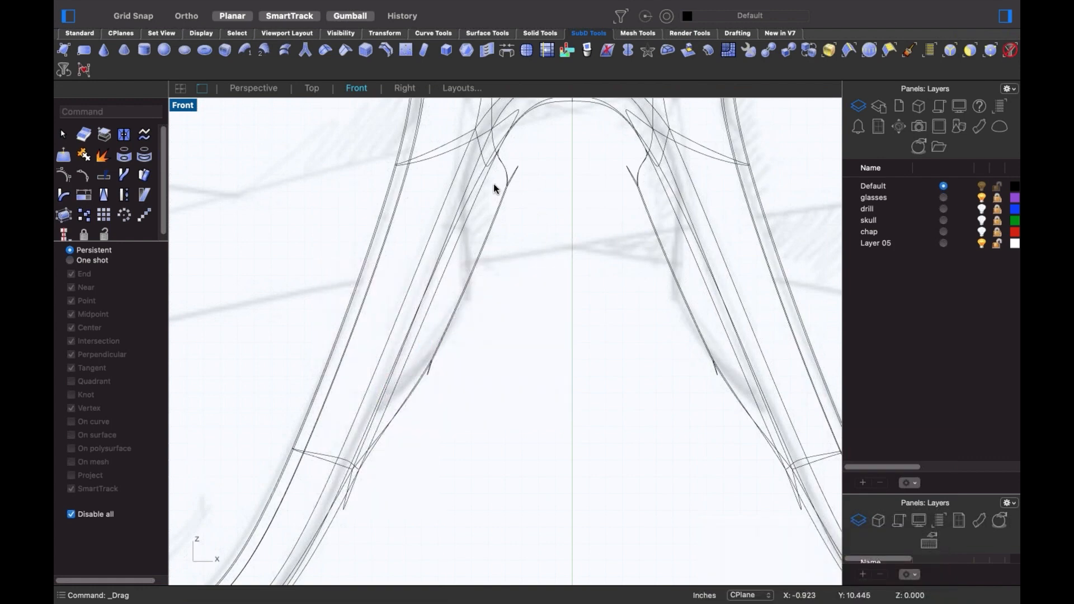
drag(493, 194, 488, 248)
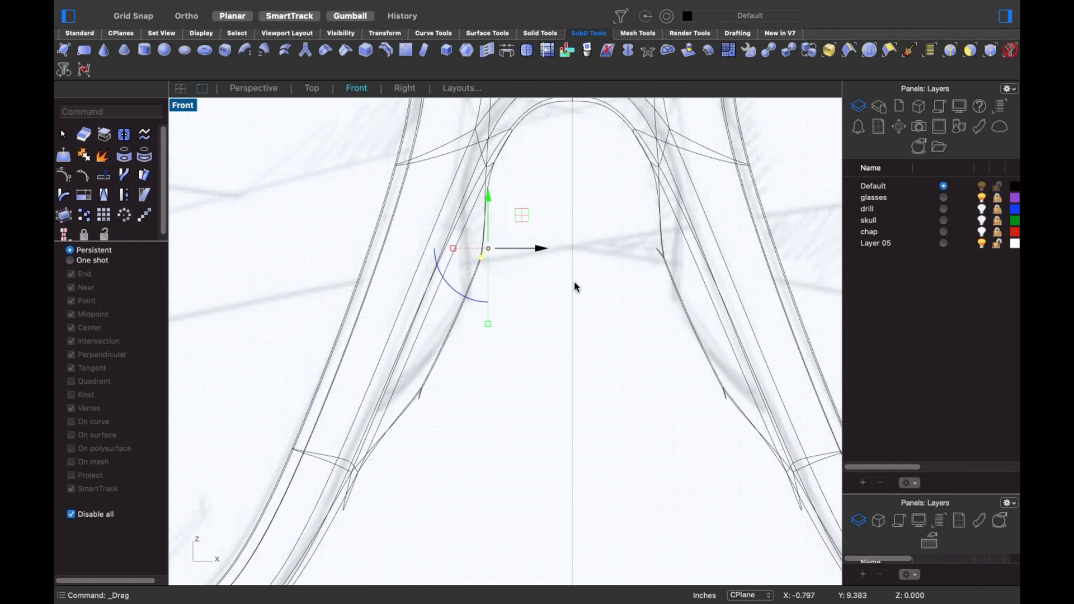
click(563, 282)
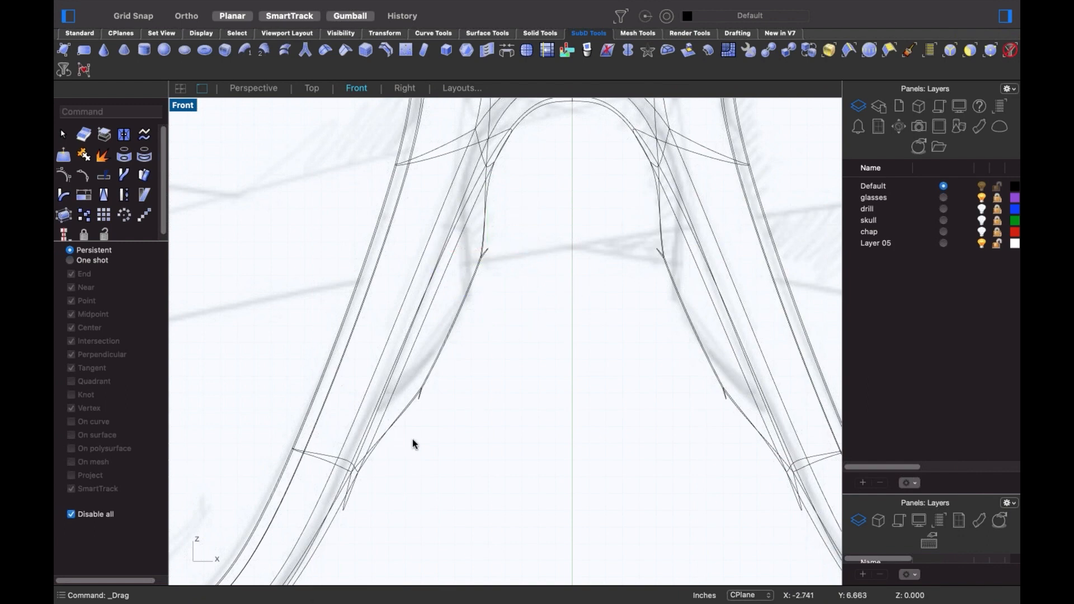
- Raise another nose-pad vertex to follow the sketch, then return to Perspective
drag(413, 444, 457, 334)
click(525, 290)
scroll(526, 290, down, 10)
right_drag(543, 308, 525, 340)
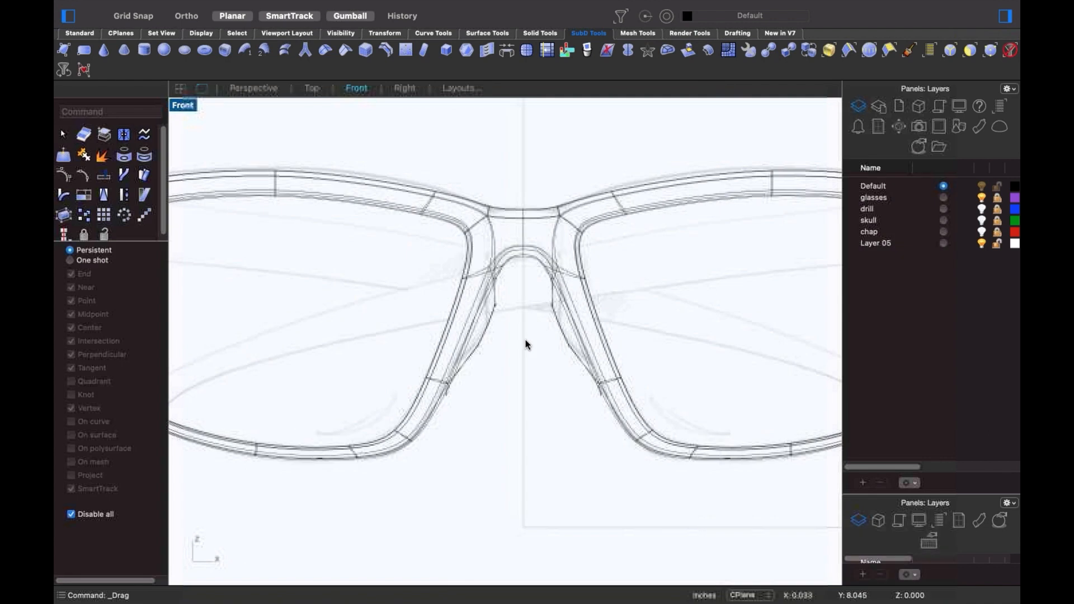
text(p)
key(Return)
middle_click(493, 339)
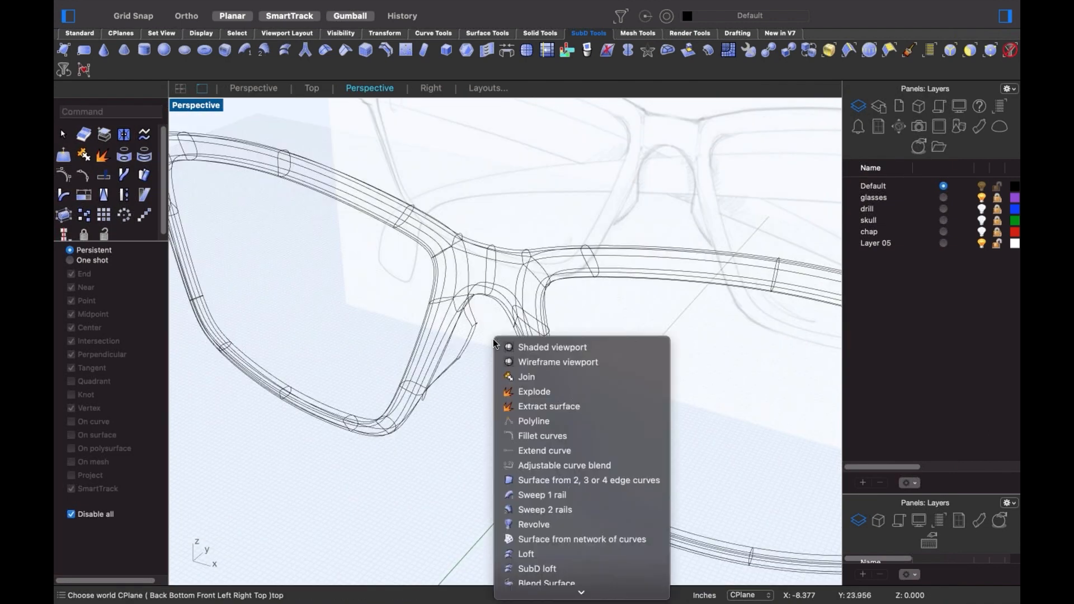
- Shade the Perspective view and orbit around the glasses frame to inspect it
click(522, 346)
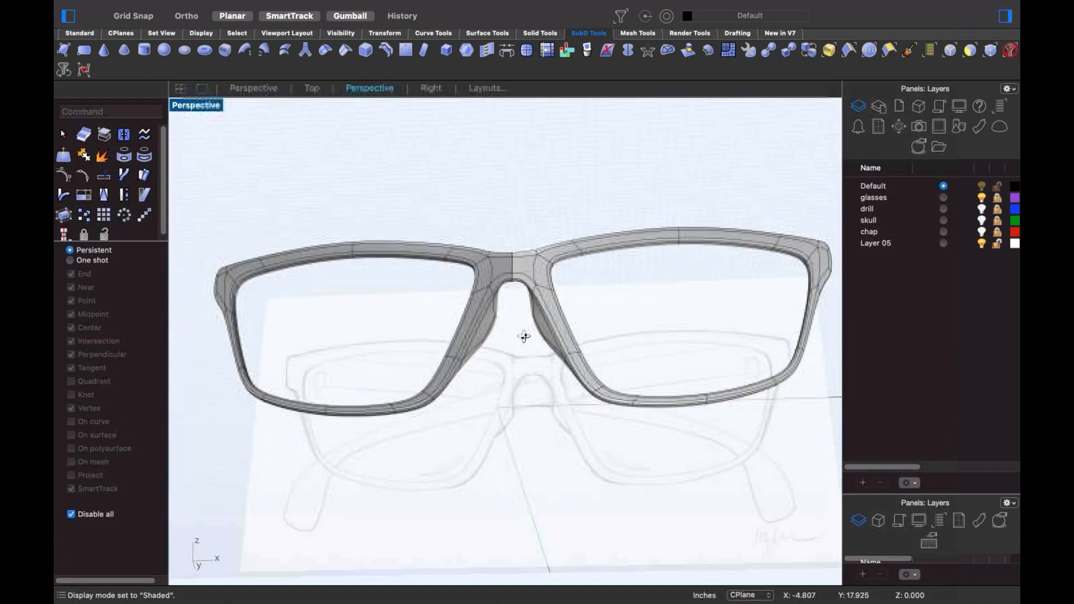
right_drag(524, 336, 486, 387)
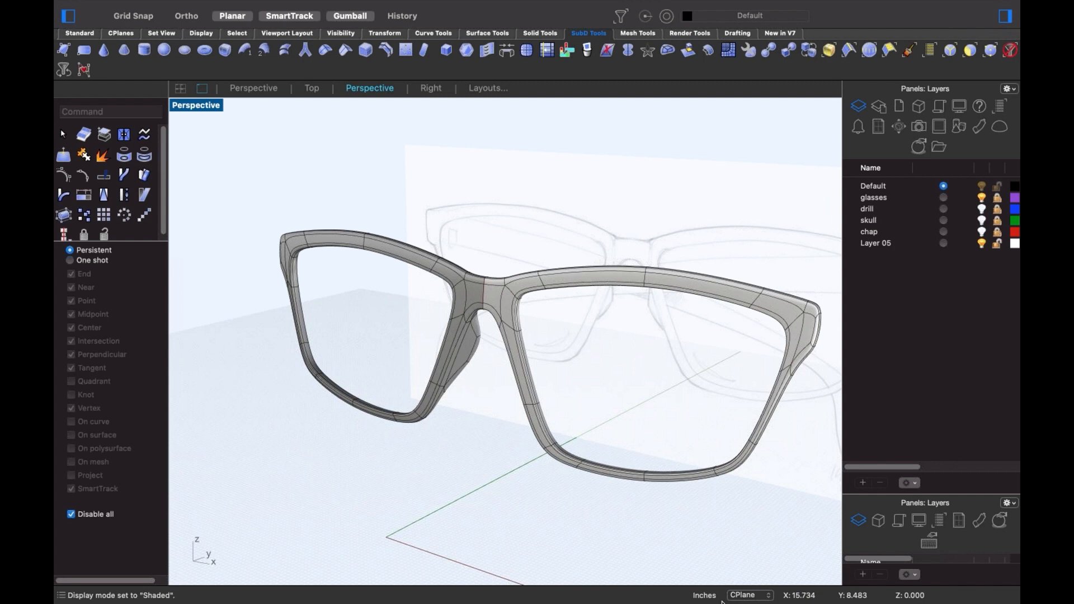
right_drag(412, 376, 628, 311)
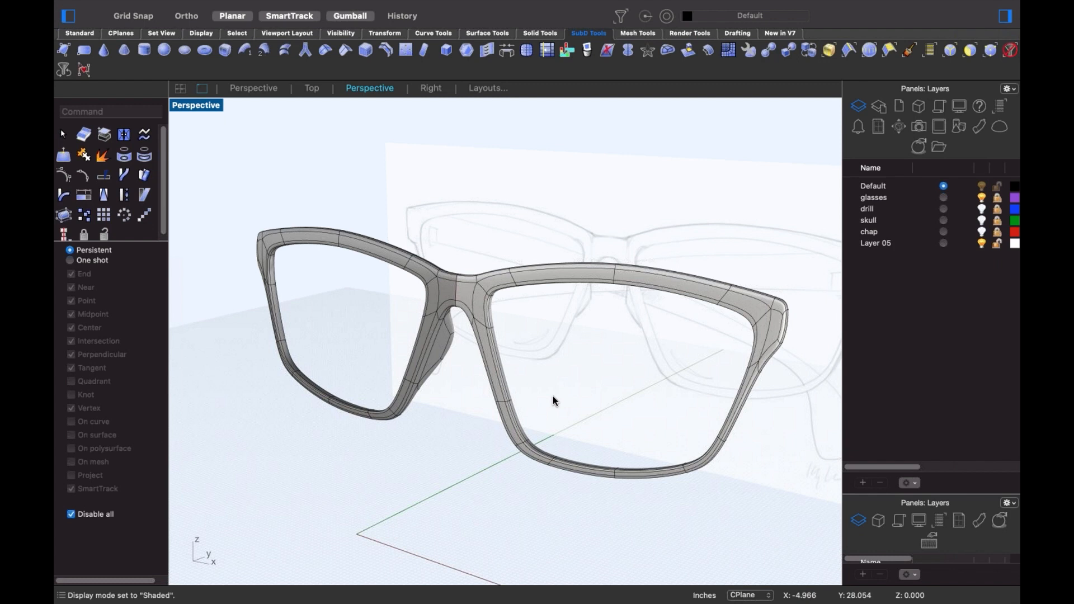
right_drag(575, 395, 532, 402)
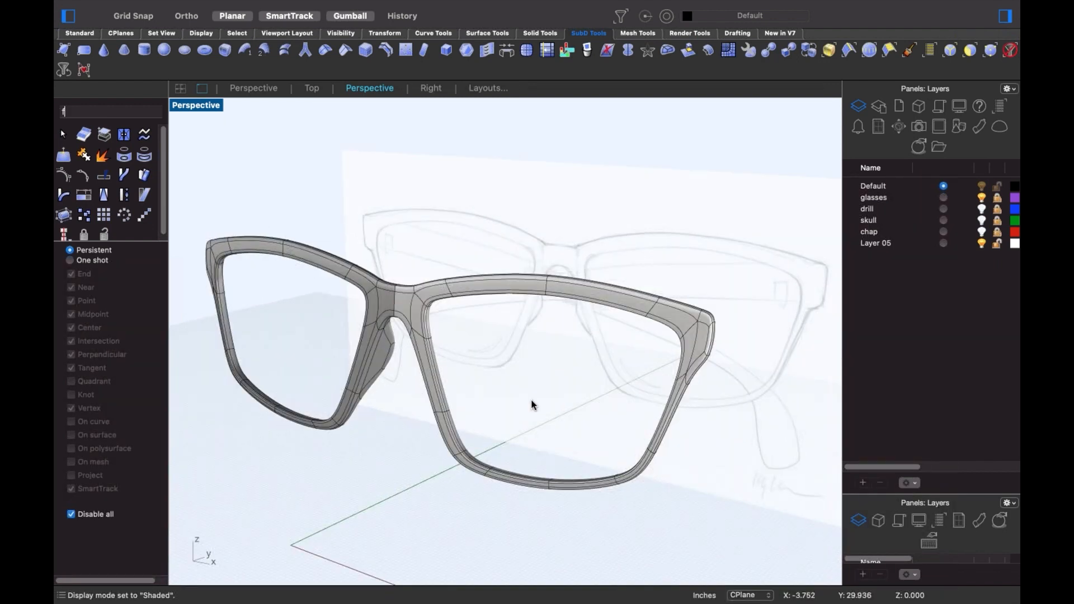
- Switch to Front view and hide the SubD glasses frame
key(Return)
scroll(532, 336, down, 3)
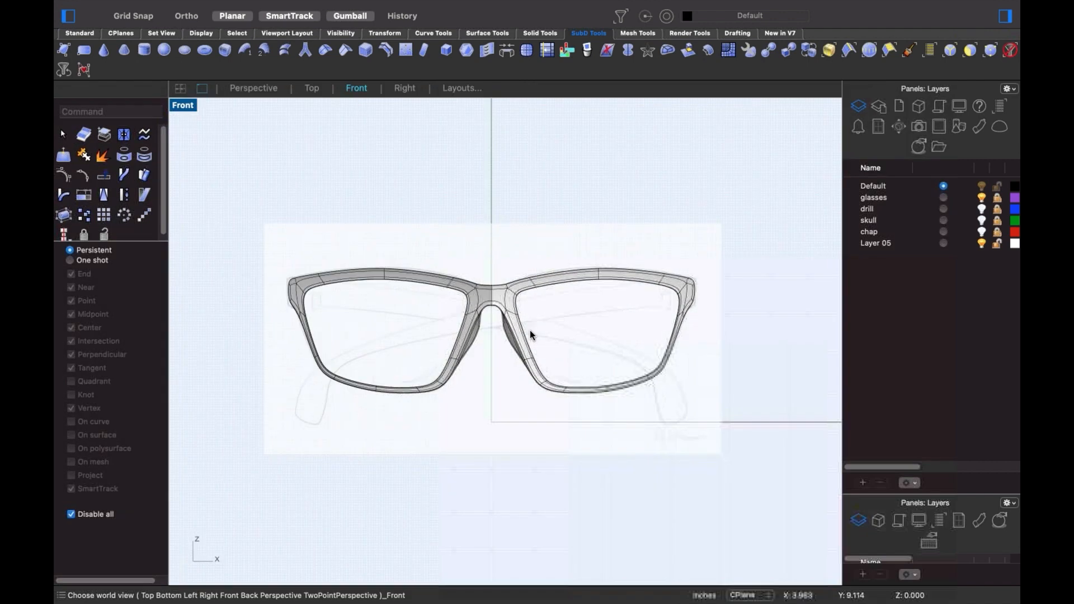
click(530, 375)
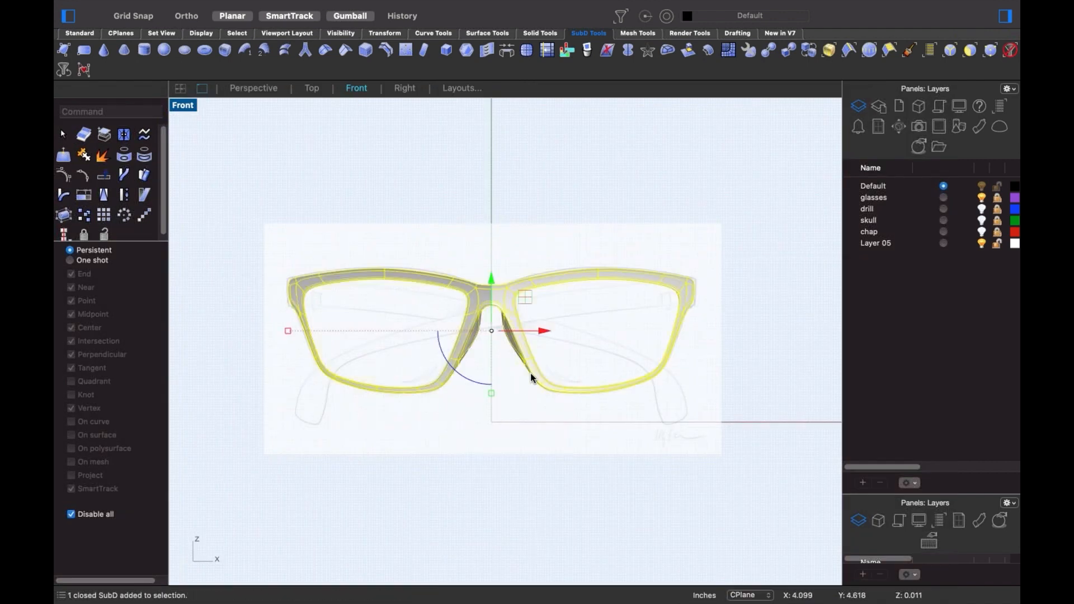
key(super+h)
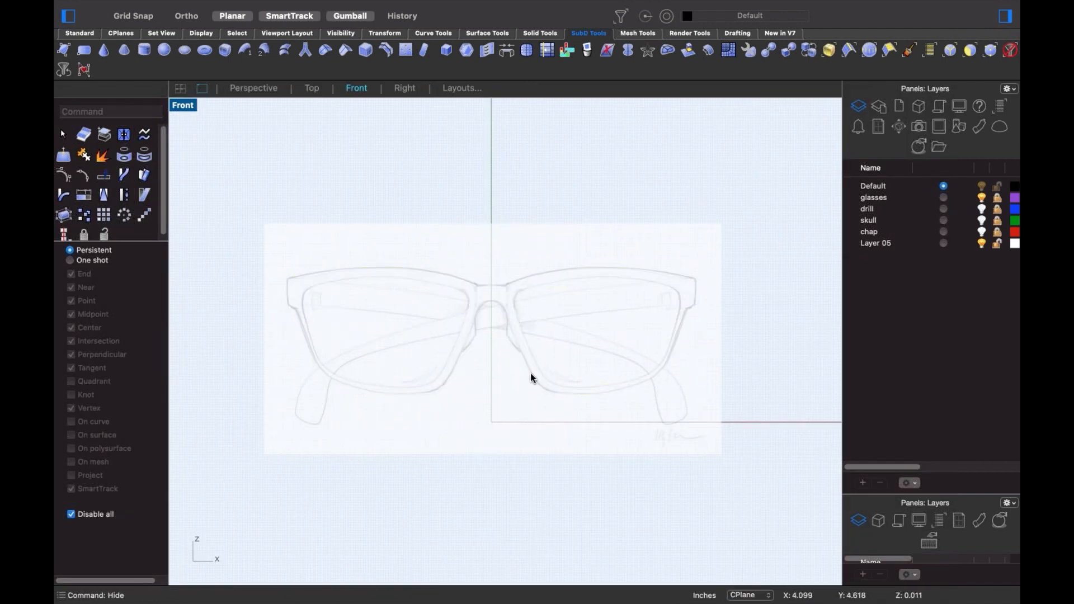
click(79, 33)
click(85, 117)
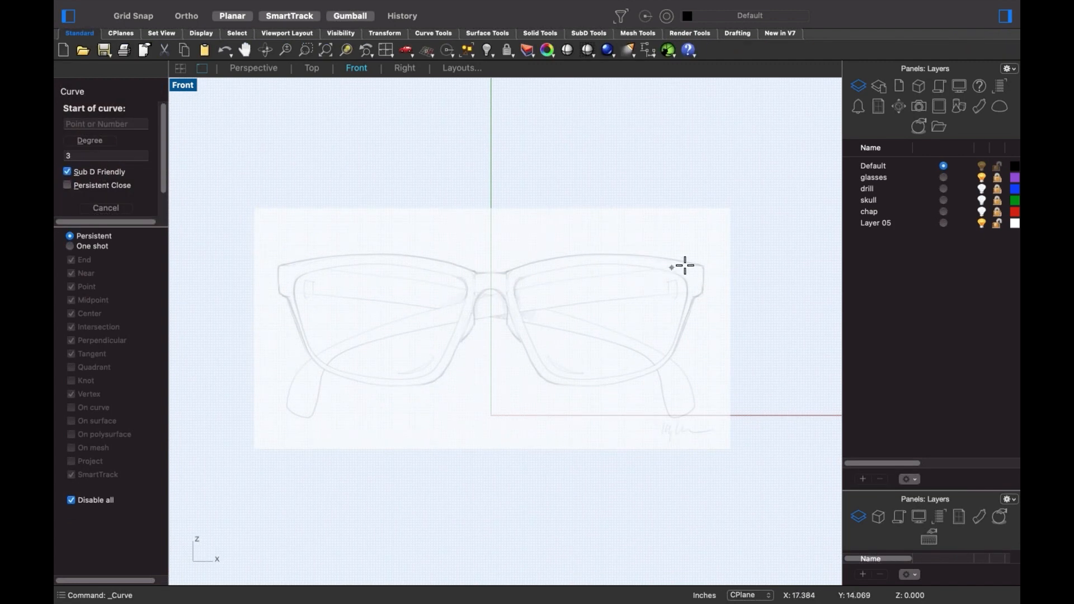
- Trace a six-point temple-arm curve from the frame's right corner down to the arm tip
click(702, 268)
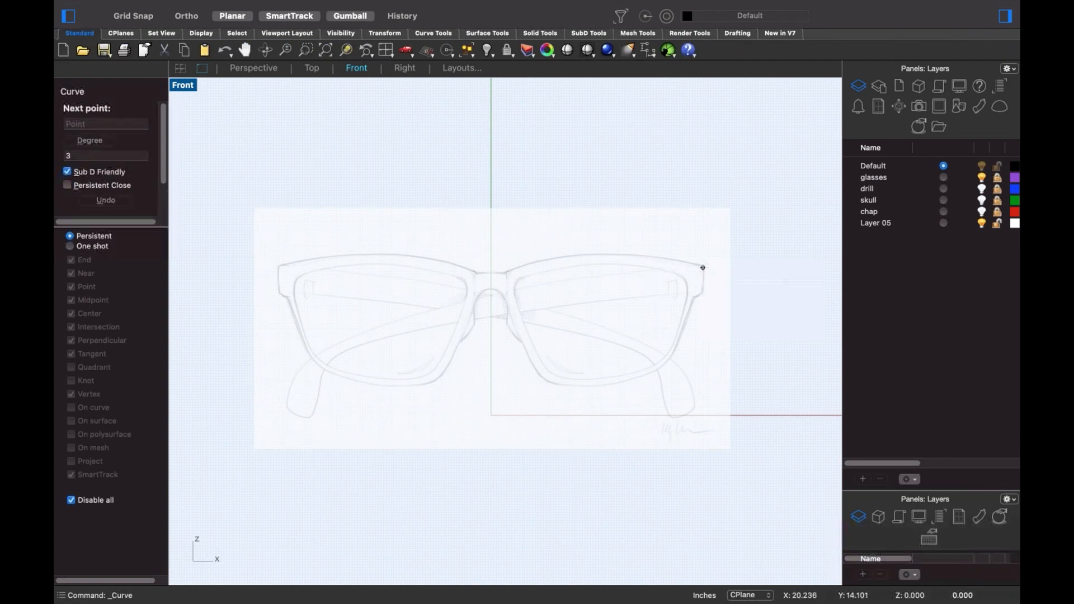
click(484, 284)
click(329, 346)
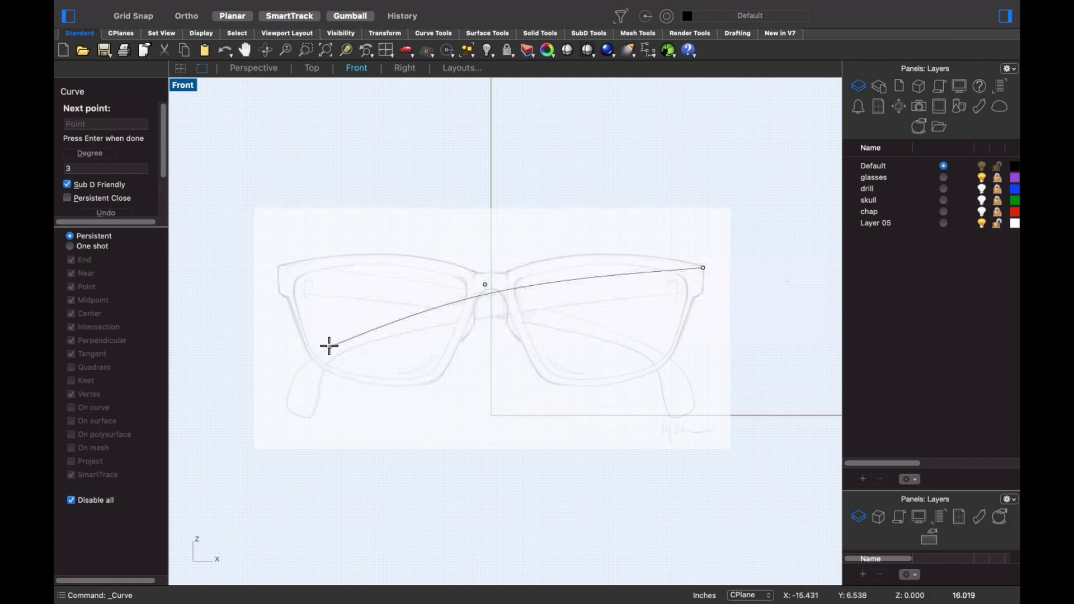
click(292, 370)
click(290, 387)
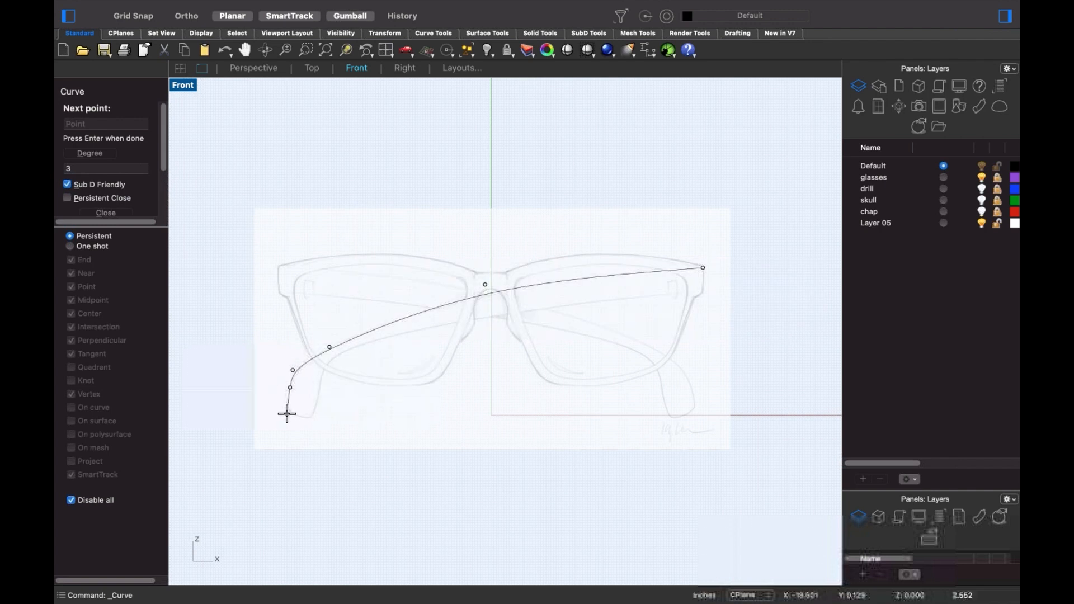
click(287, 415)
key(Return)
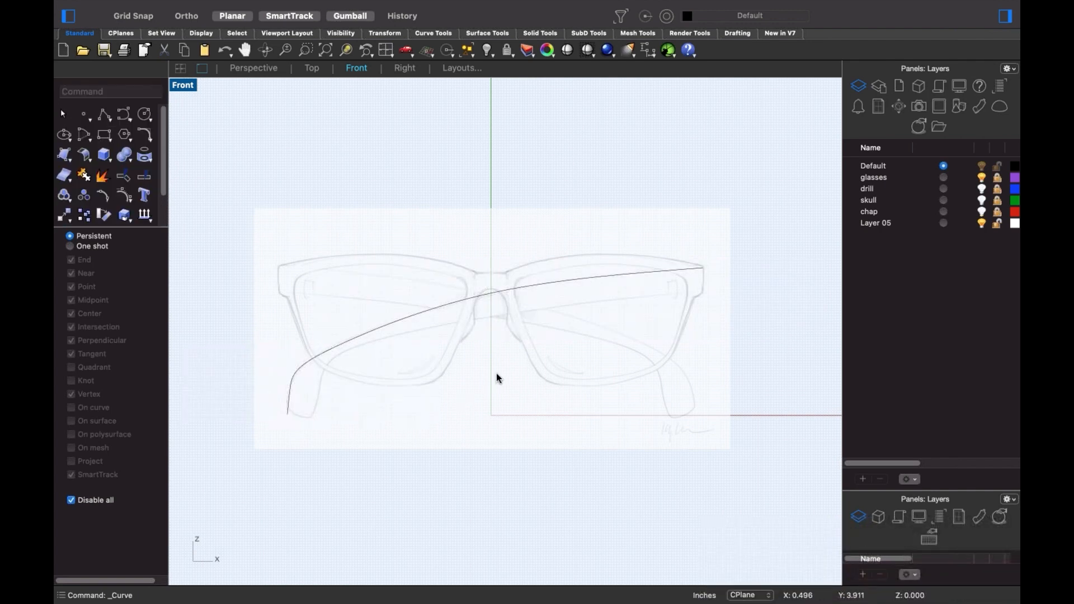
- Copy and paste the temple curve, move the duplicate downward, and show its control points
click(555, 288)
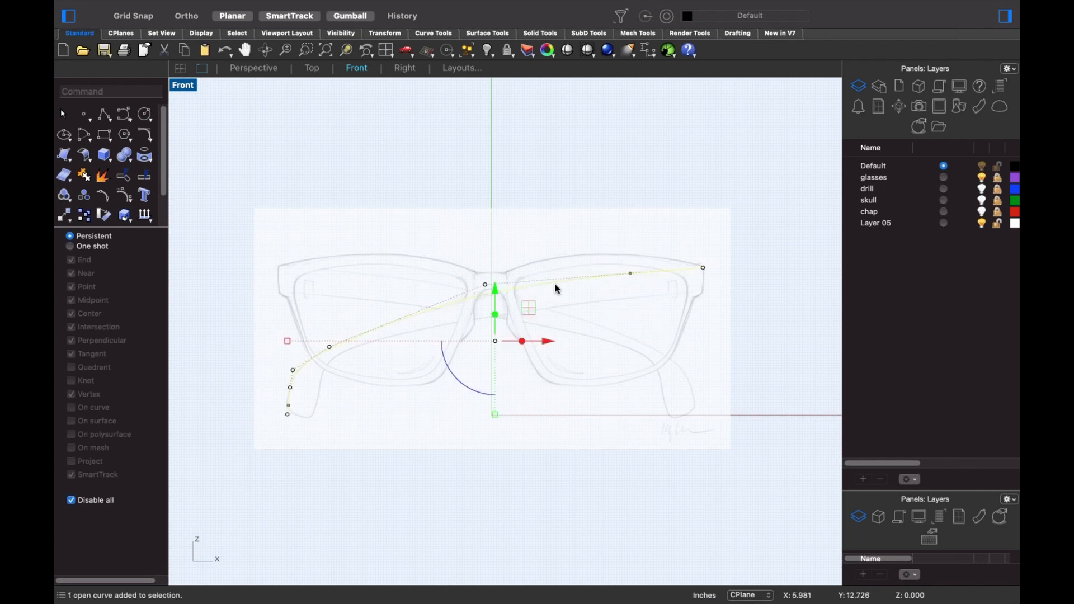
key(super+c)
key(super+v)
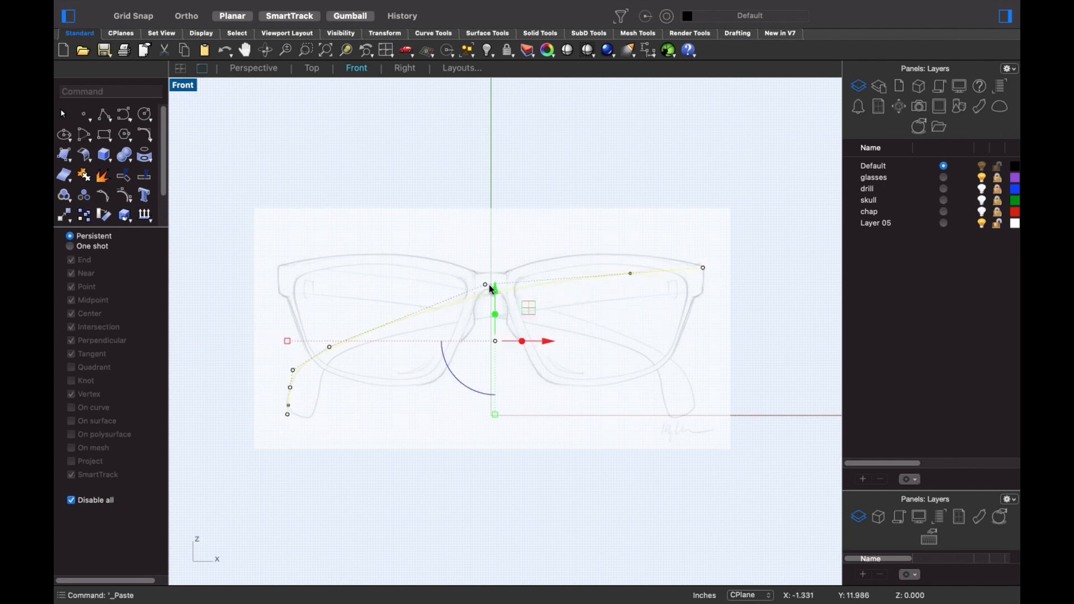
drag(491, 288, 511, 366)
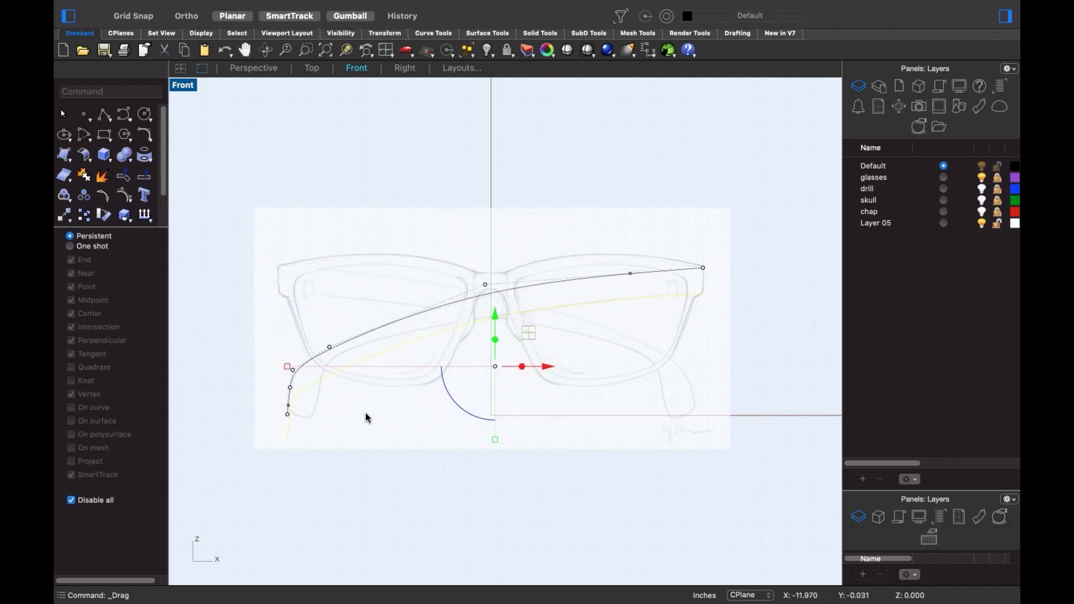
scroll(366, 417, up, 2)
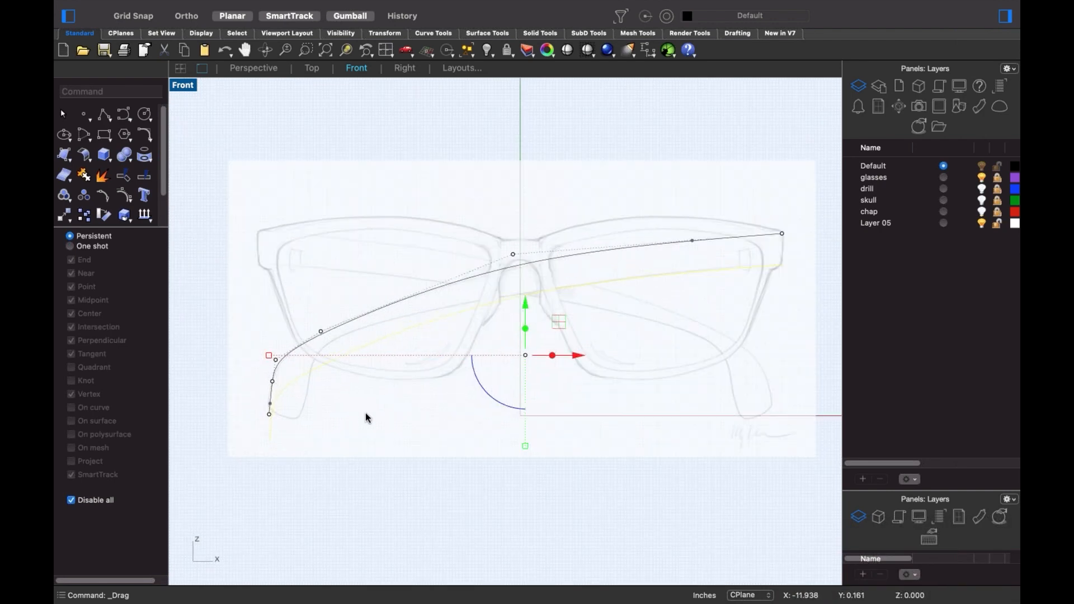
click(124, 197)
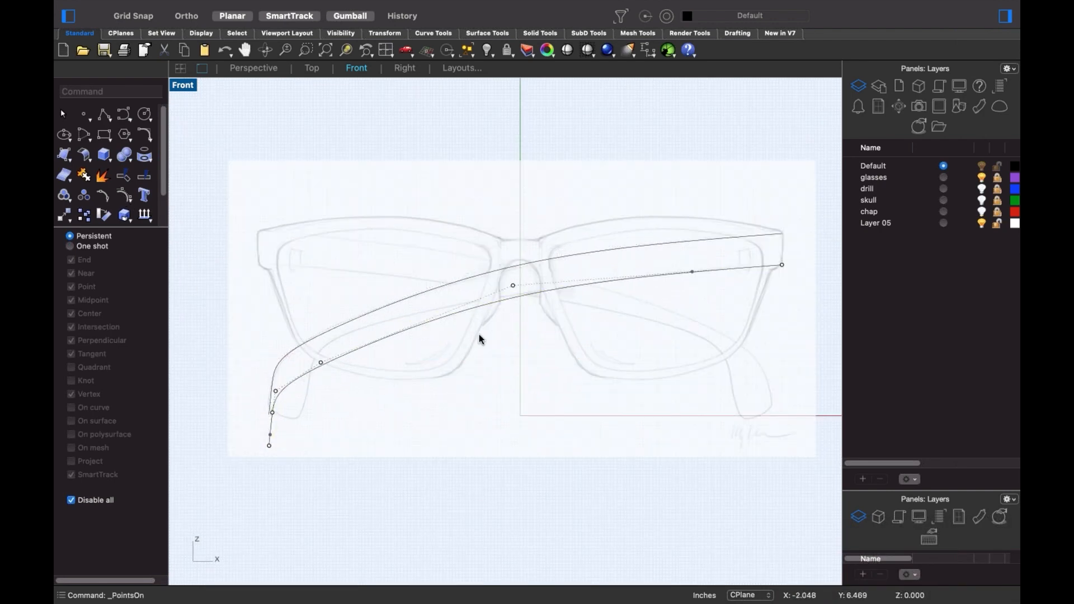
- Move the lower curve's lowest control points up and right toward the sketched tip
drag(319, 385, 357, 327)
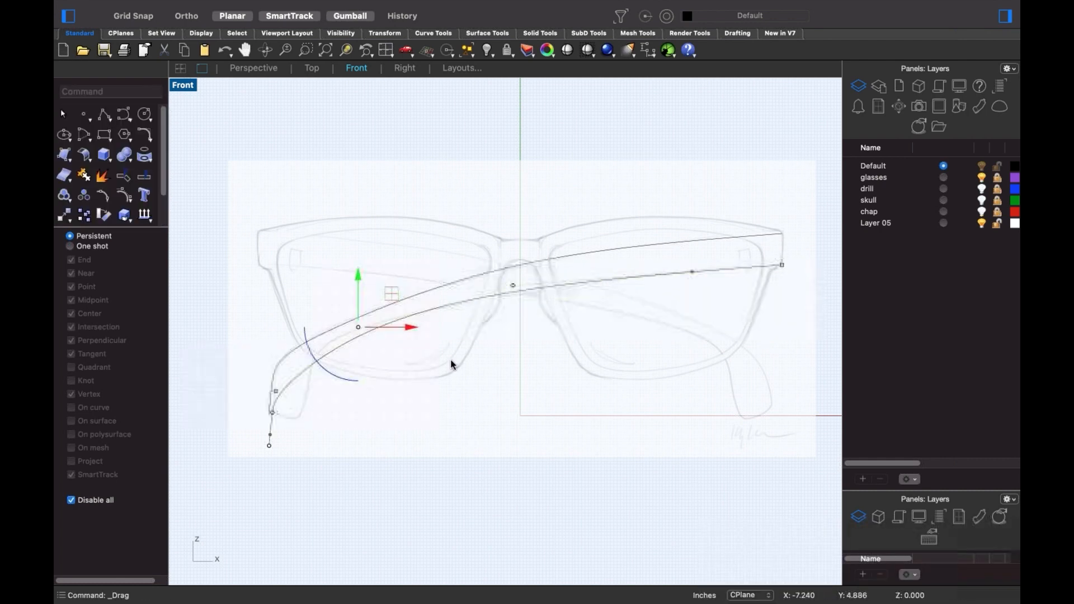
click(361, 390)
drag(236, 379, 348, 499)
drag(271, 413, 303, 397)
click(347, 383)
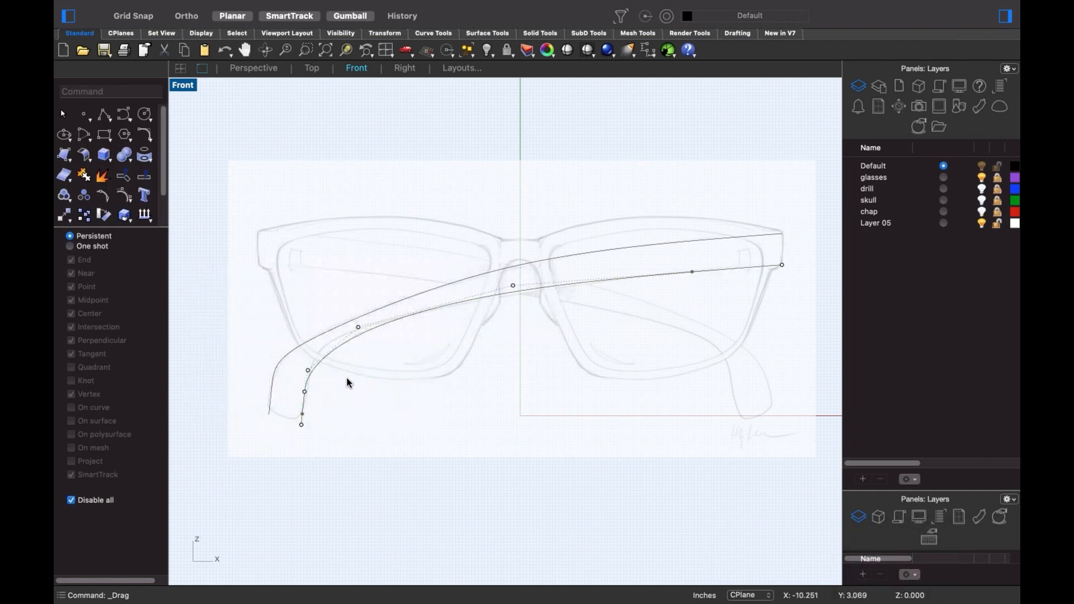
scroll(314, 428, up, 3)
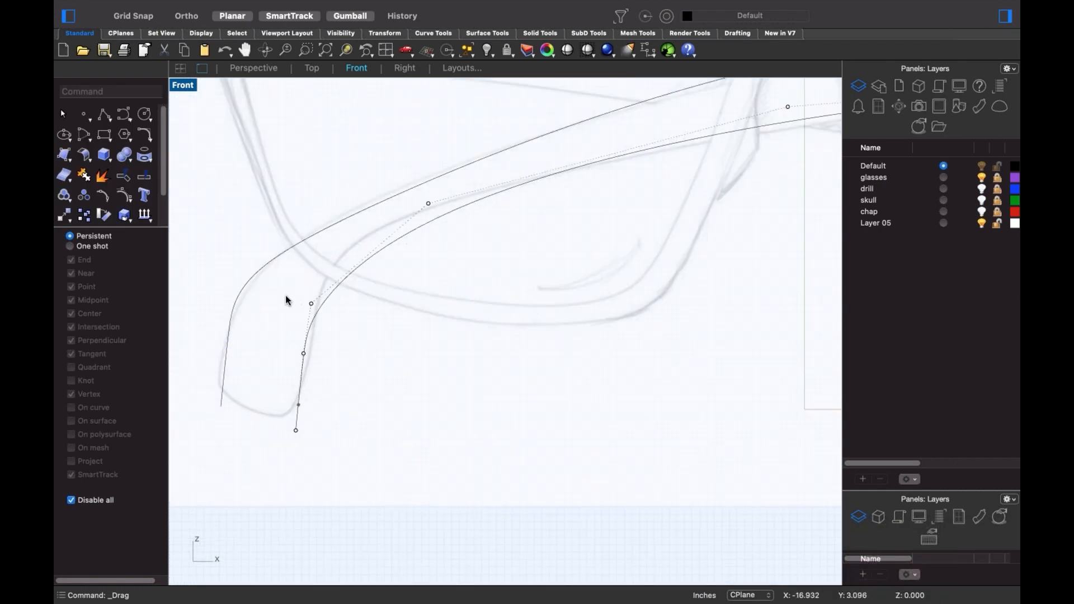
- Shift two sets of three tip control points to tighten the lower curve's hooked bend
drag(286, 296, 374, 488)
drag(303, 354, 297, 379)
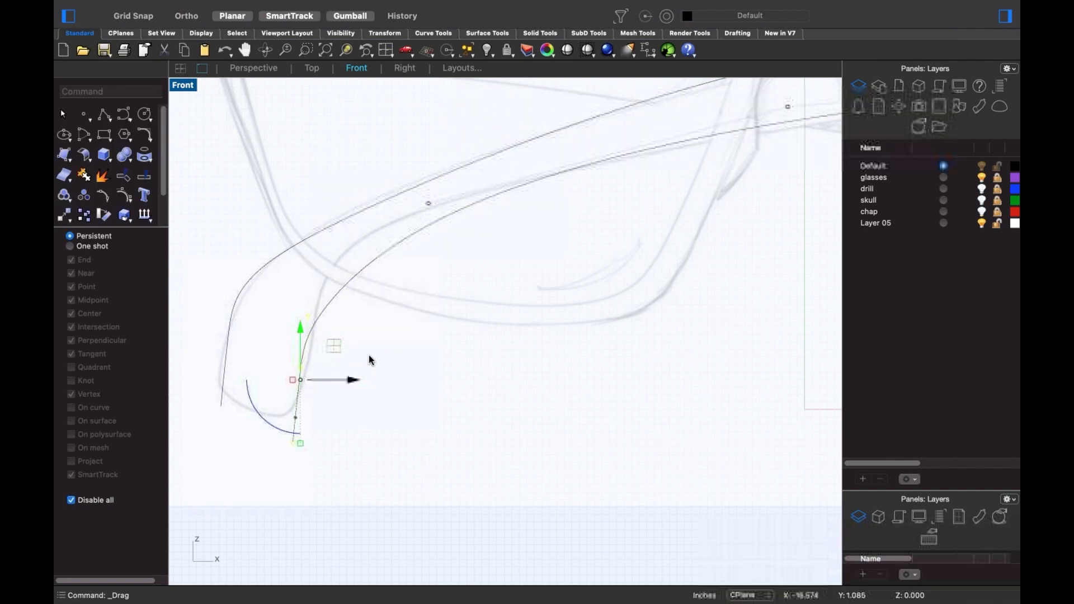
click(352, 366)
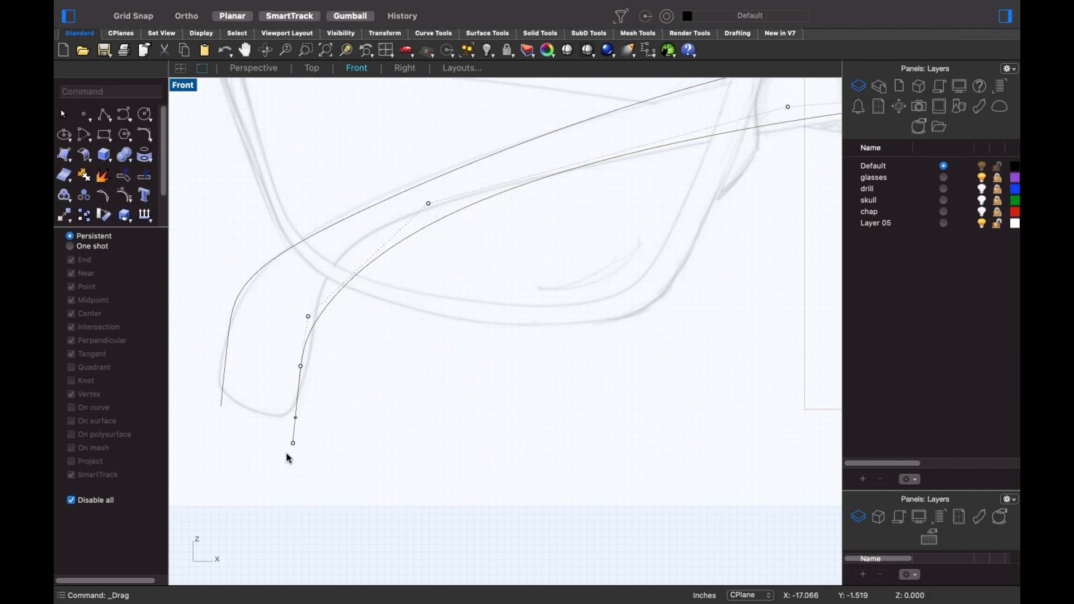
drag(287, 458, 353, 278)
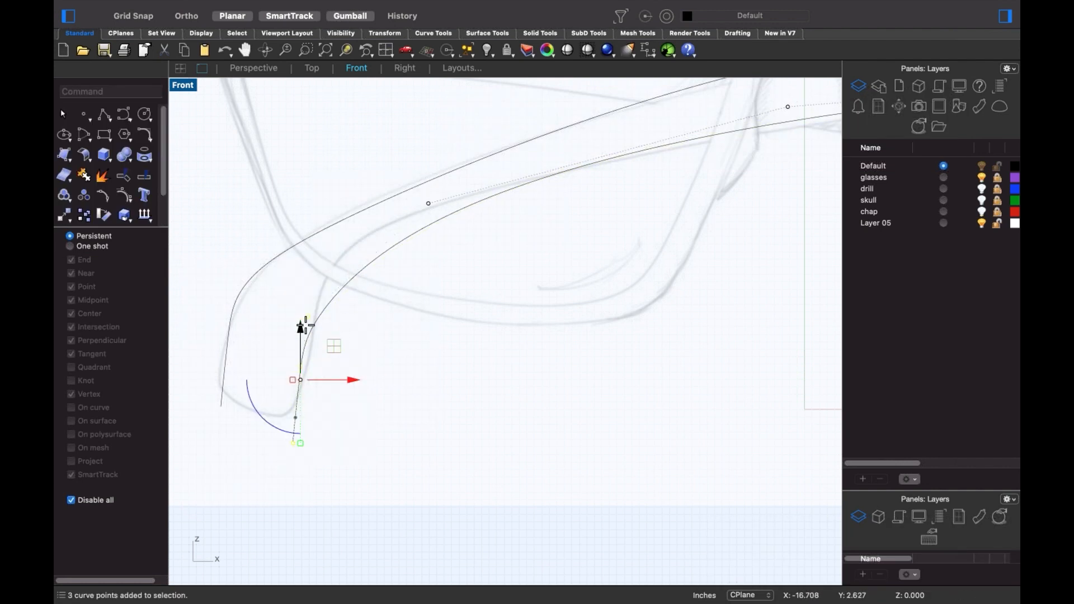
drag(300, 326, 302, 350)
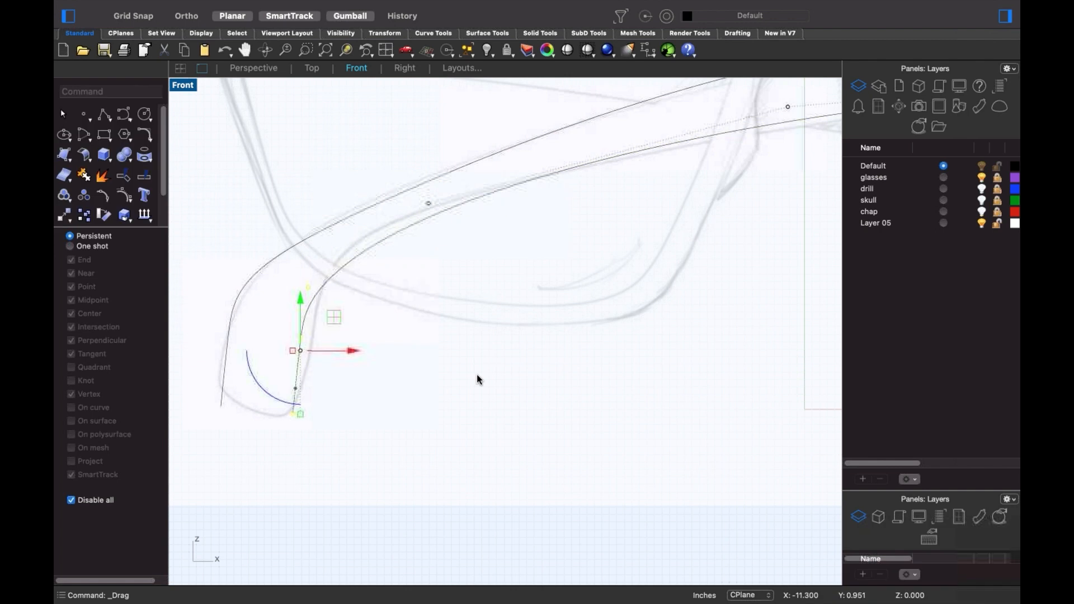
click(344, 392)
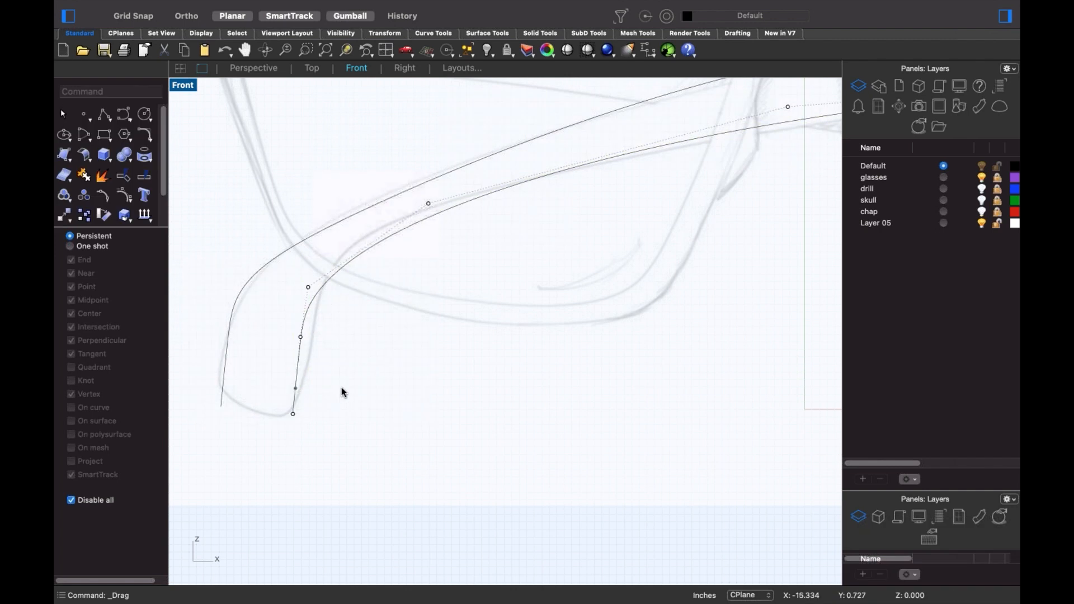
- Fine-tune single control points along the bend to smooth the hook, then view the whole sketch
click(308, 287)
drag(309, 287, 352, 243)
click(491, 268)
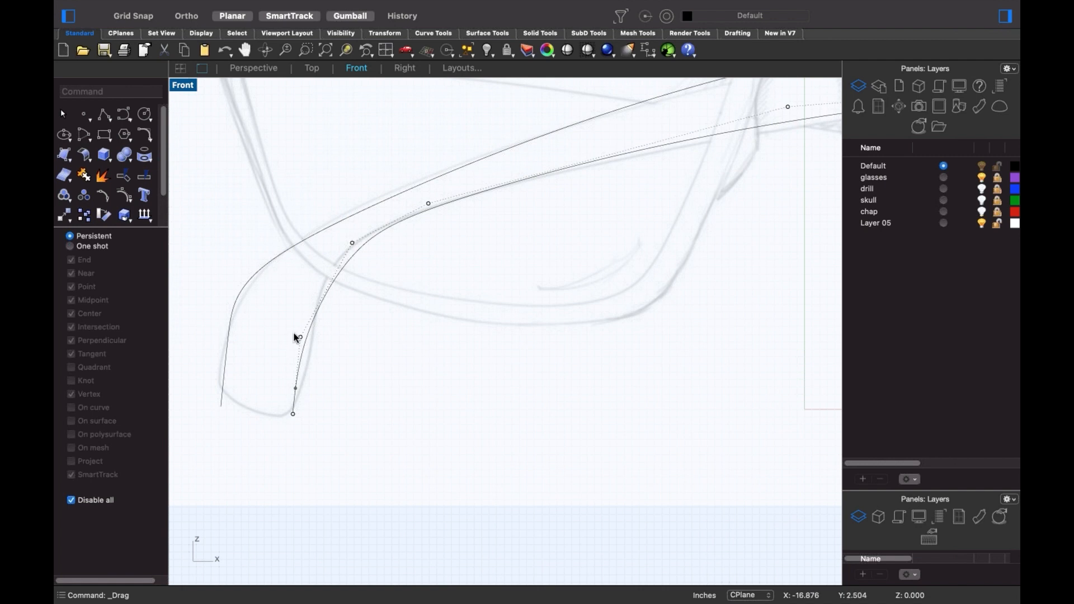
drag(299, 337, 311, 362)
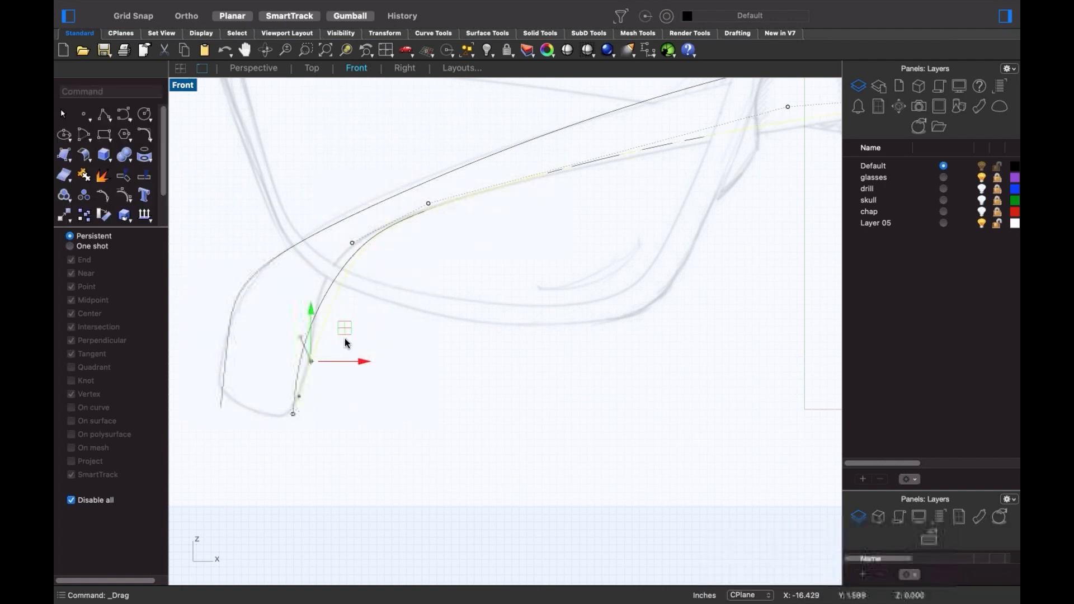
click(355, 322)
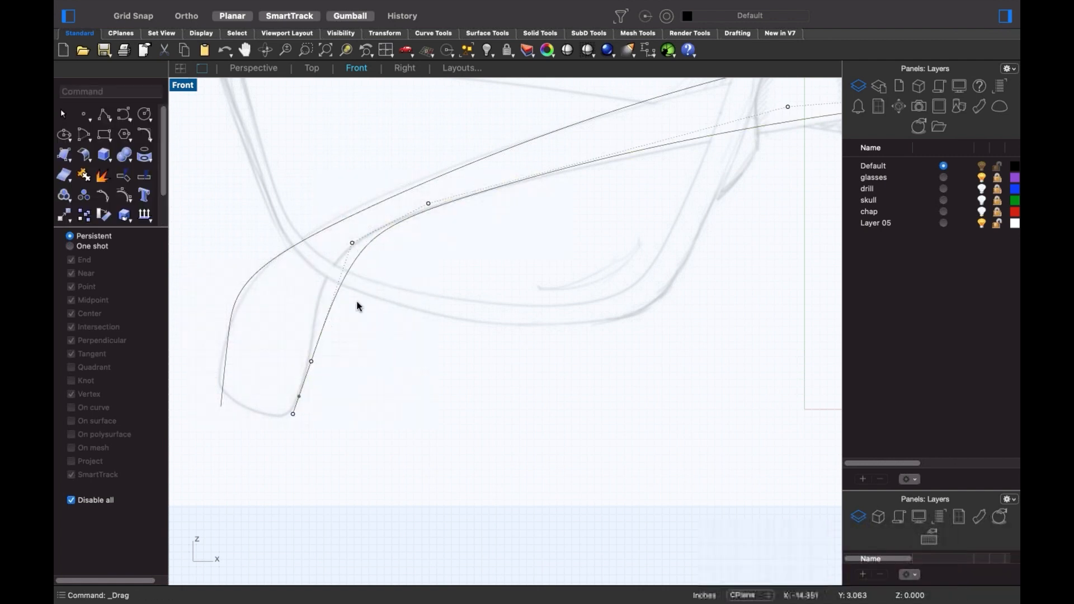
click(352, 243)
drag(352, 243, 319, 268)
click(429, 258)
drag(415, 263, 408, 207)
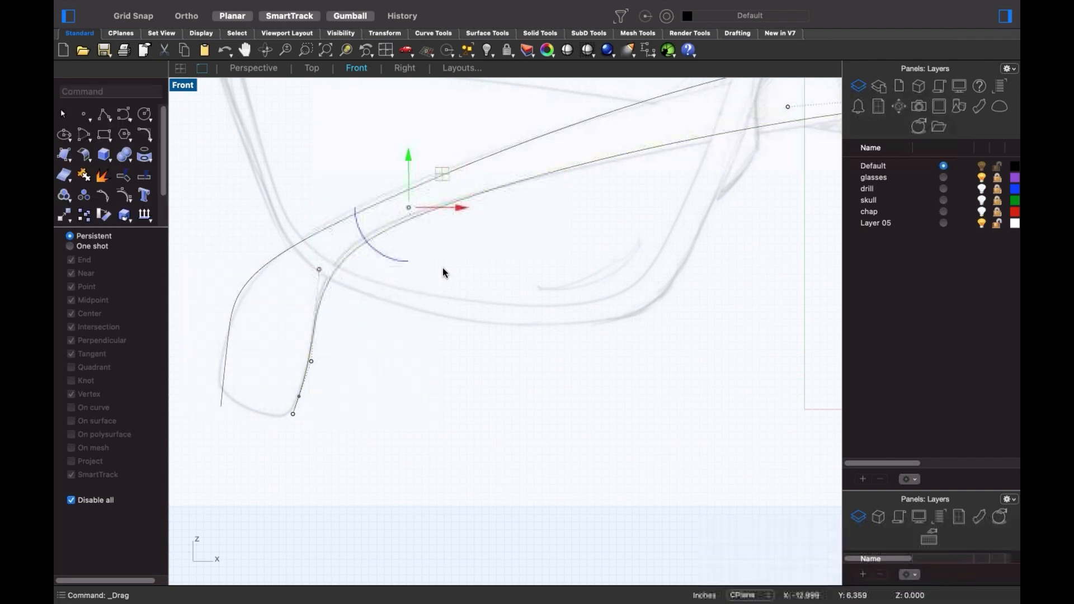
click(442, 286)
scroll(440, 288, down, 8)
right_drag(466, 297, 364, 312)
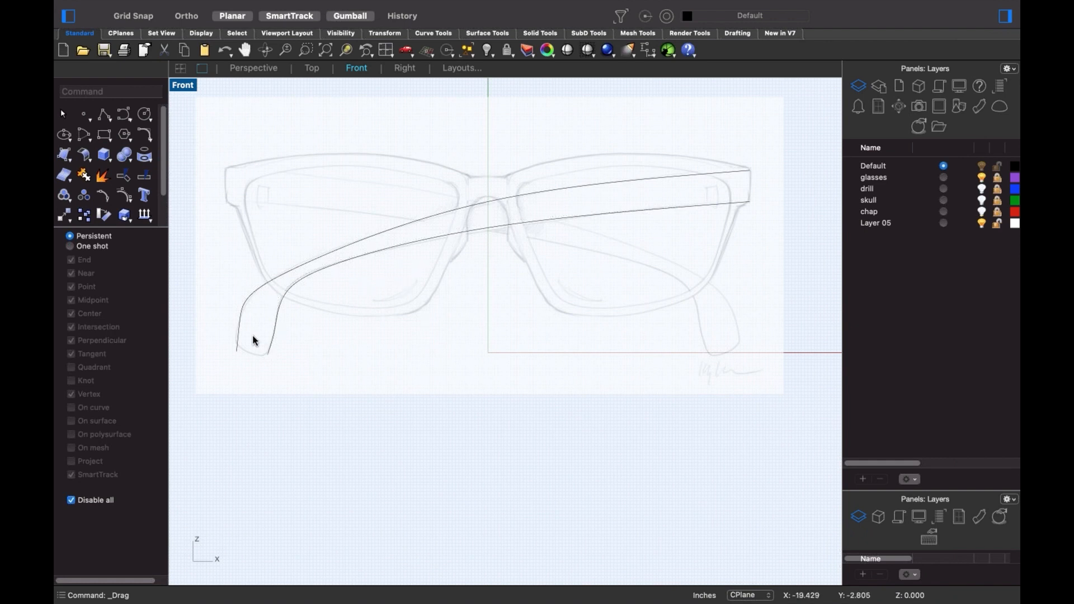
- Adjust the upper temple curve's tip and end control points onto the sketched tip
scroll(247, 328, up, 5)
drag(271, 290, 216, 328)
mouse_move(249, 261)
mouse_down()
mouse_move(283, 254)
mouse_move(265, 254)
mouse_up()
click(288, 315)
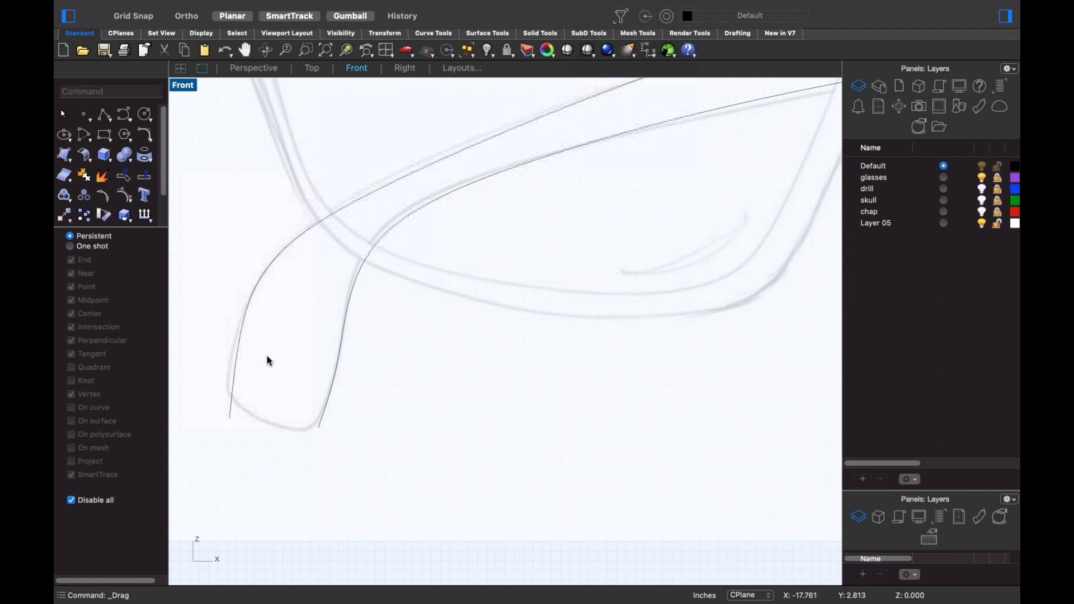
drag(241, 363, 248, 458)
drag(230, 418, 231, 380)
click(274, 357)
click(237, 347)
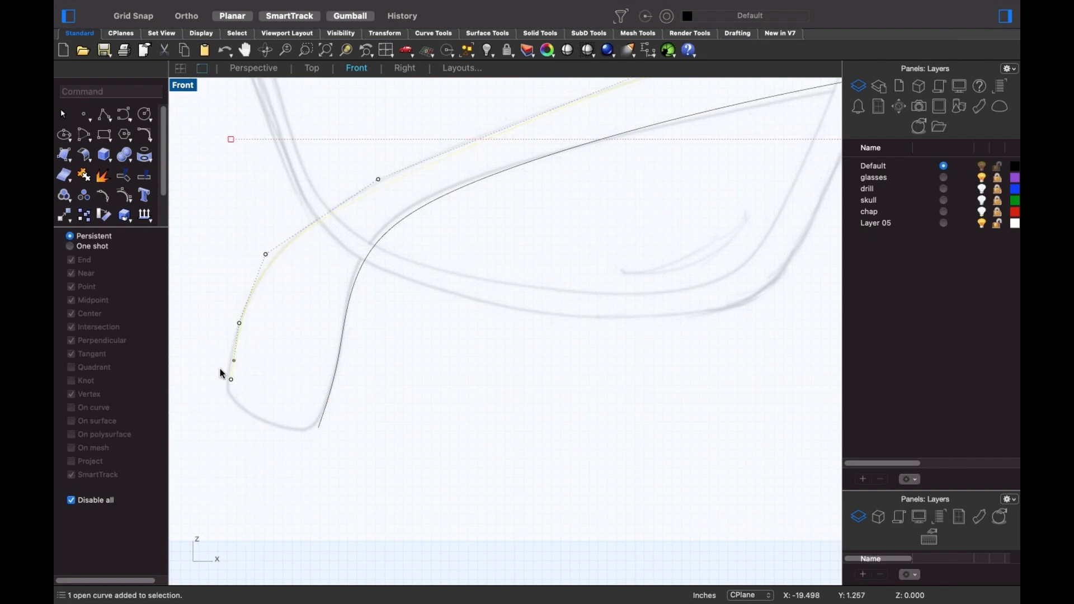
click(231, 379)
drag(232, 378, 229, 392)
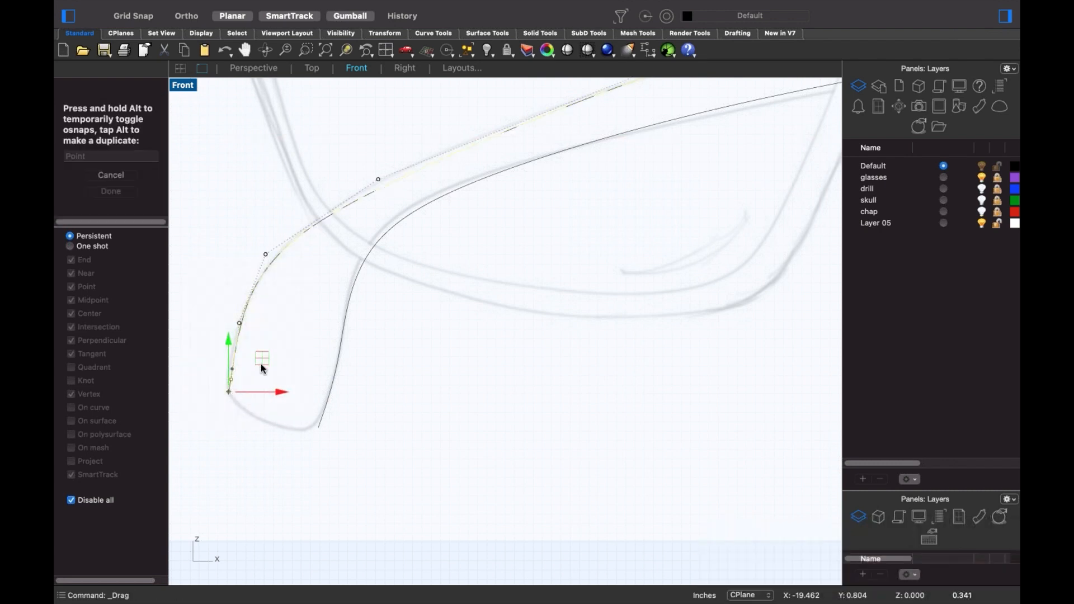
click(304, 333)
scroll(346, 316, down, 6)
- Show control points on both temple curves and move one point on each to reshape them
right_drag(395, 312, 354, 370)
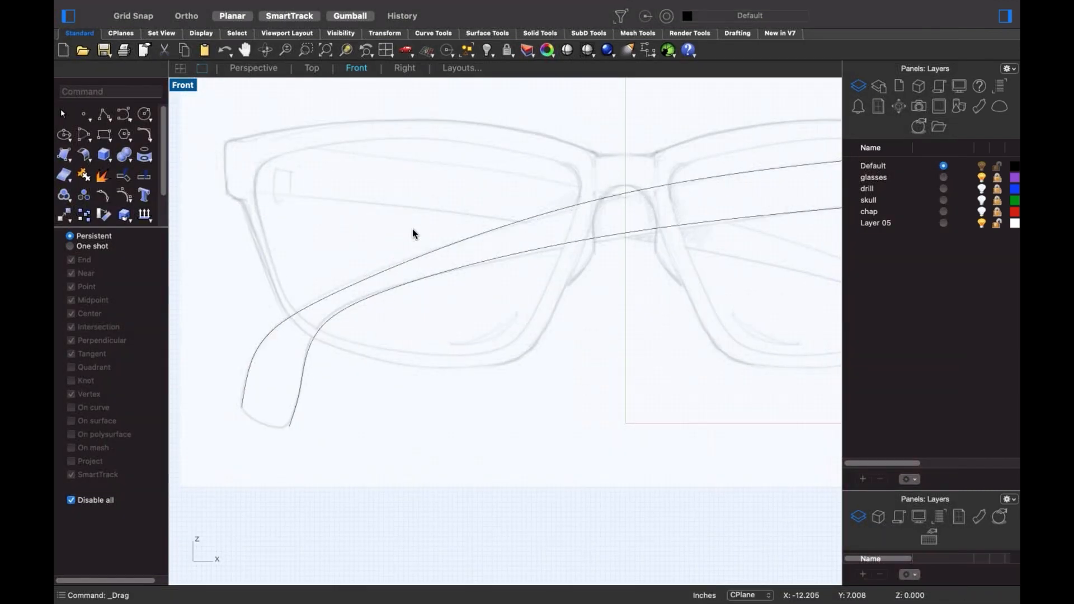
drag(432, 216, 375, 369)
scroll(366, 361, up, 3)
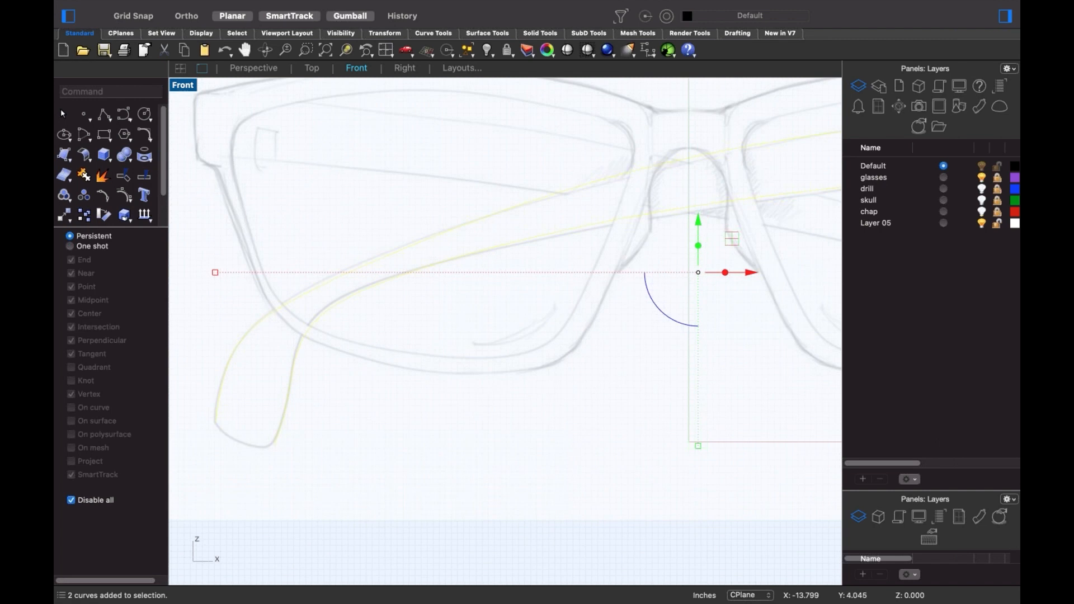
click(127, 197)
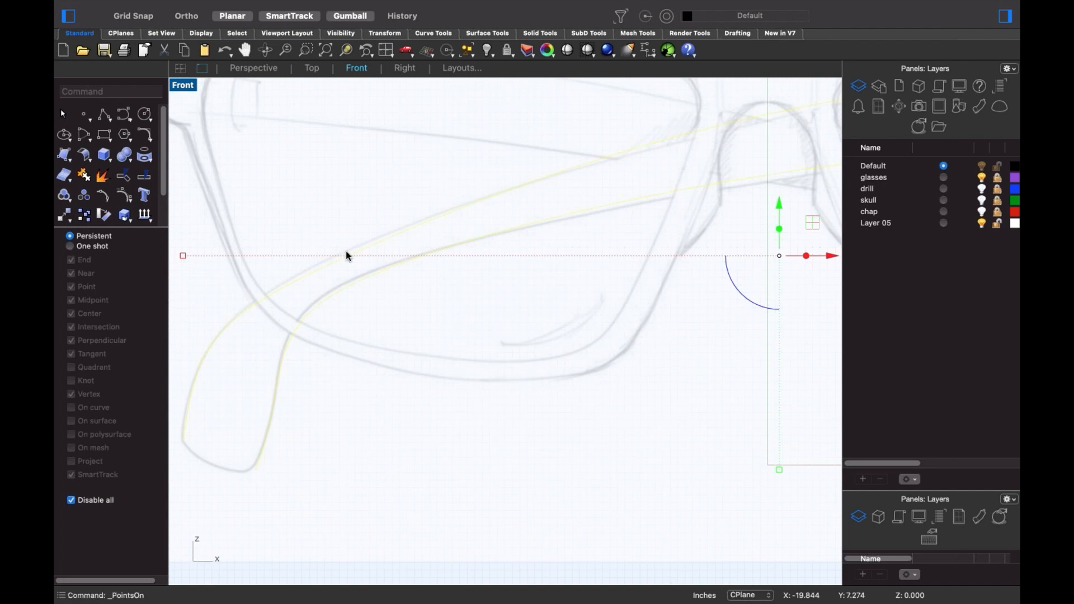
drag(276, 232, 504, 305)
mouse_move(338, 265)
mouse_down()
mouse_move(352, 246)
mouse_move(344, 252)
mouse_up()
click(426, 302)
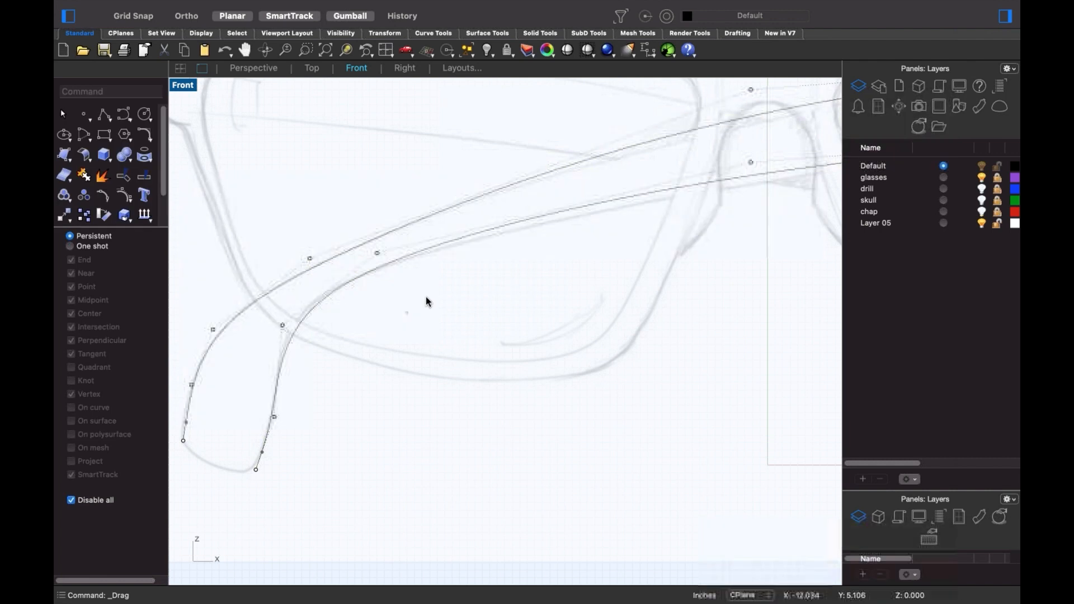
- Move the two nose-bridge control points vertically to match the sketch, then select both curves
scroll(447, 335, down, 5)
scroll(434, 237, up, 8)
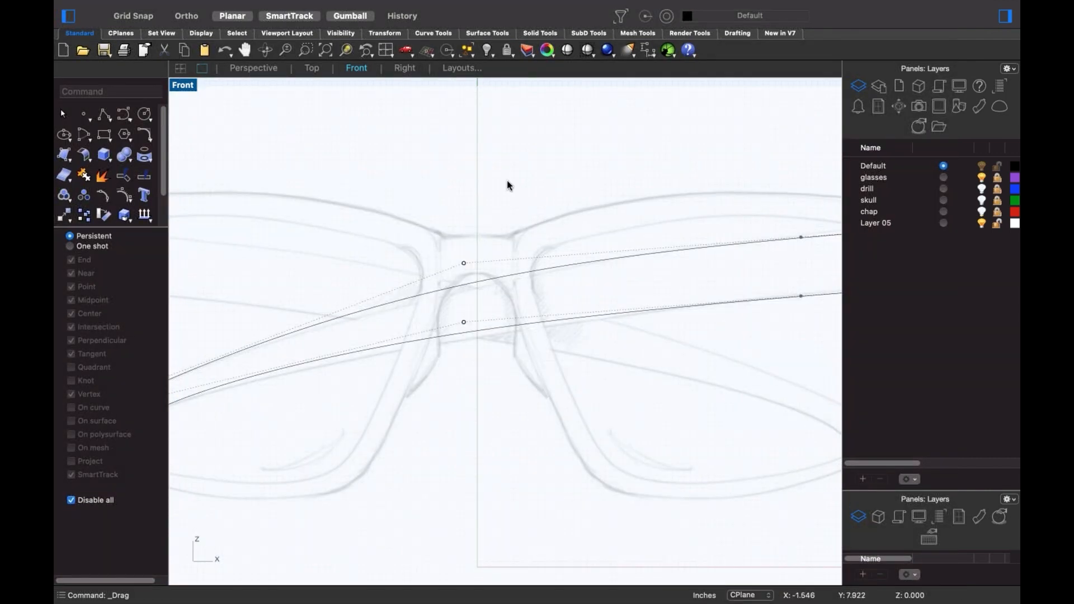
drag(514, 162, 440, 375)
drag(463, 243, 463, 305)
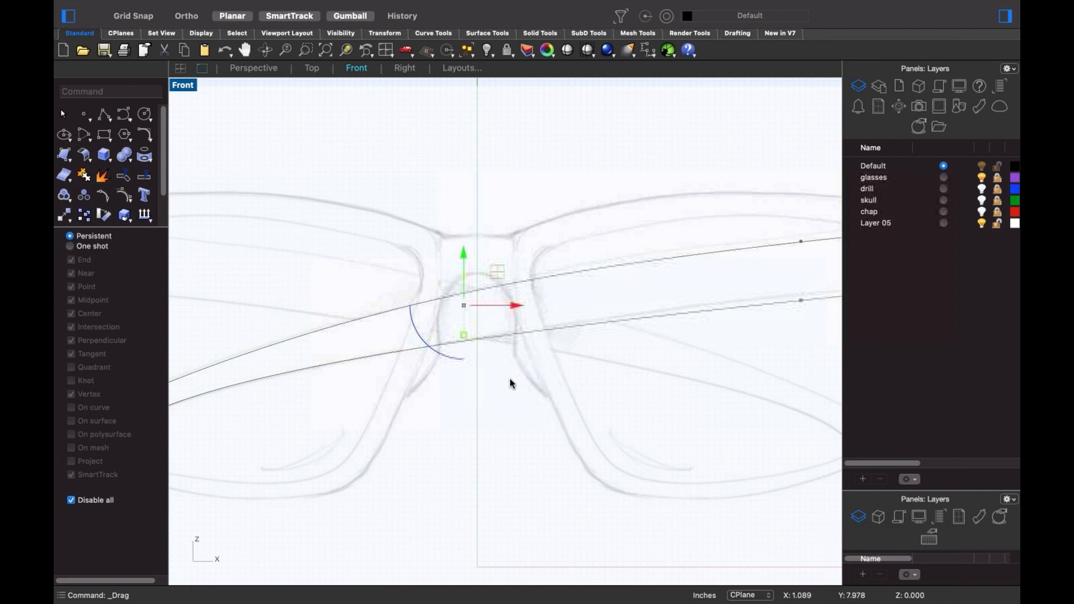
scroll(510, 383, down, 5)
scroll(510, 343, up, 1)
key(Escape)
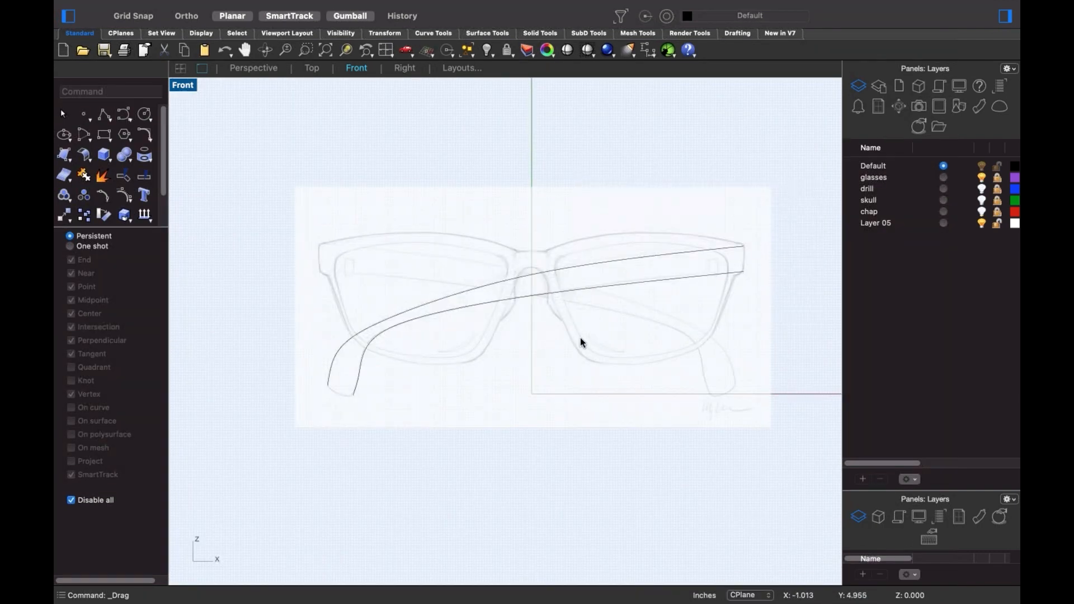
drag(511, 247, 472, 364)
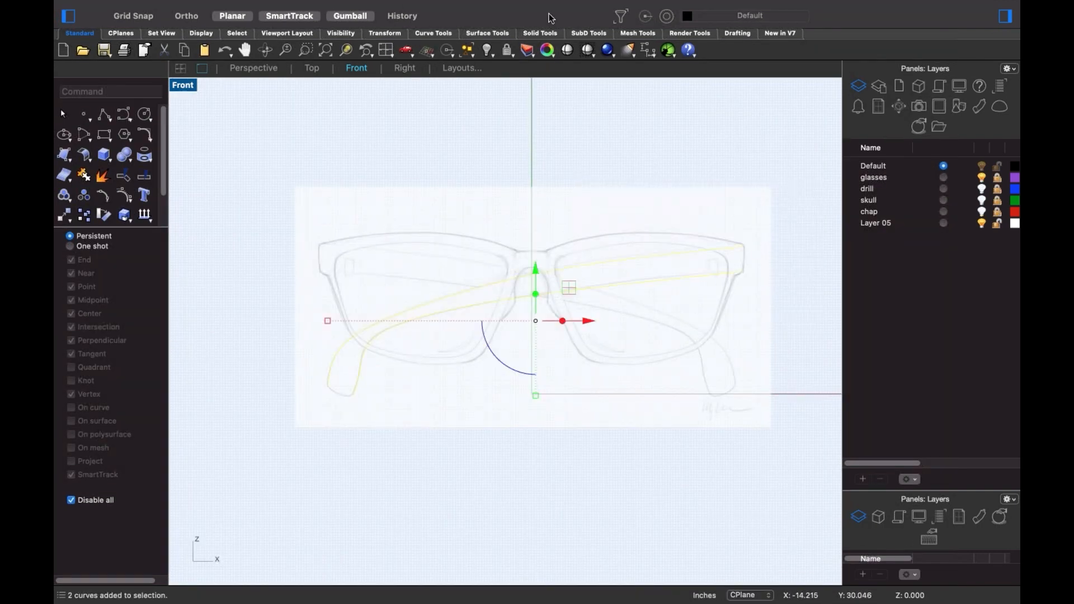
- SubD-loft the two temple curves, trying 7 and 6 shape segments before settling on 5
click(589, 34)
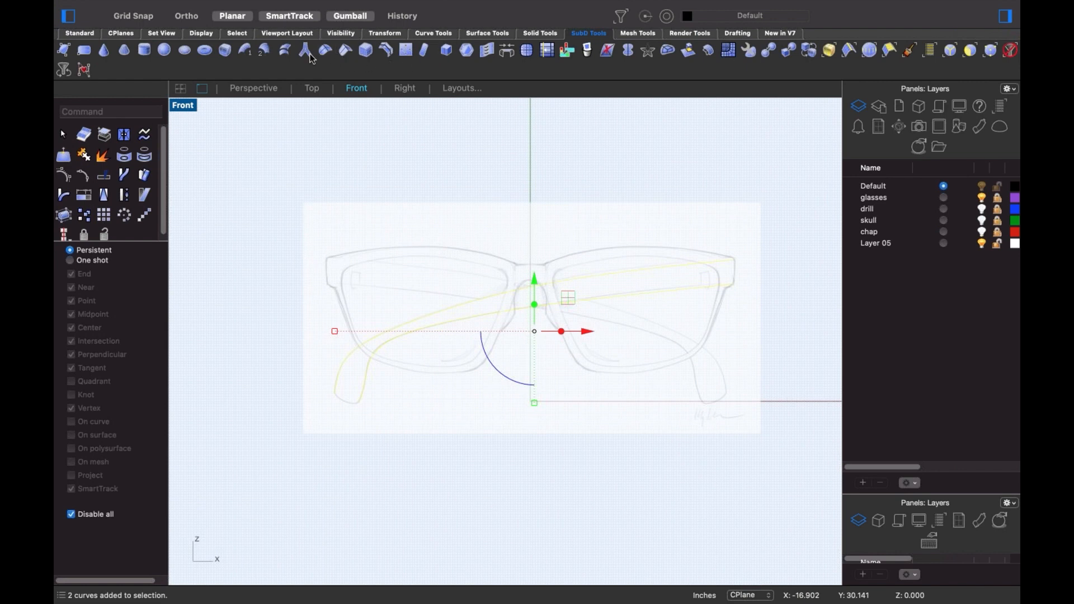
click(285, 50)
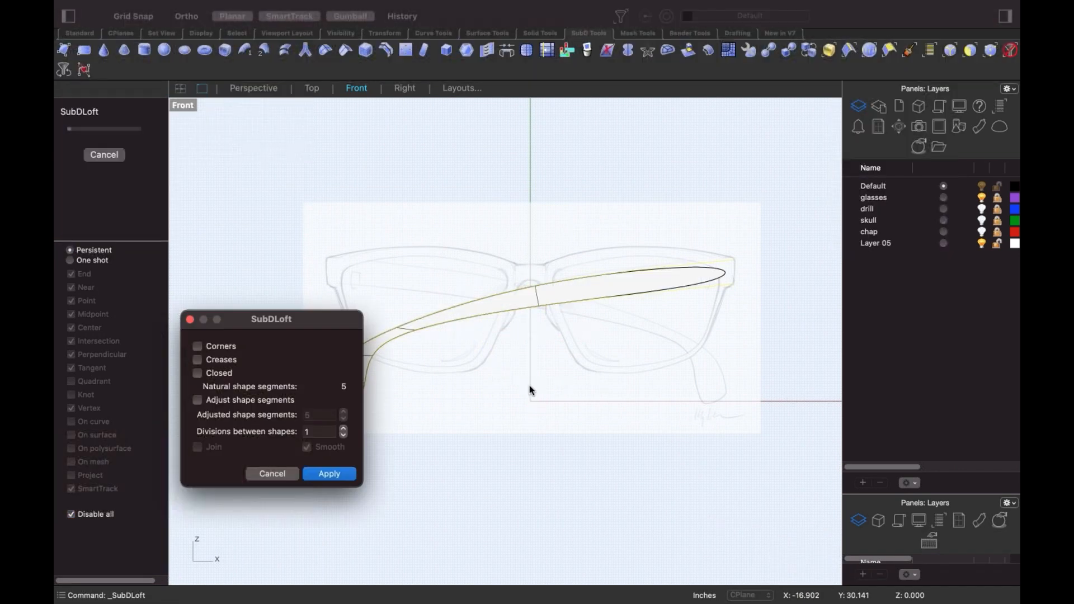
right_drag(529, 386, 580, 340)
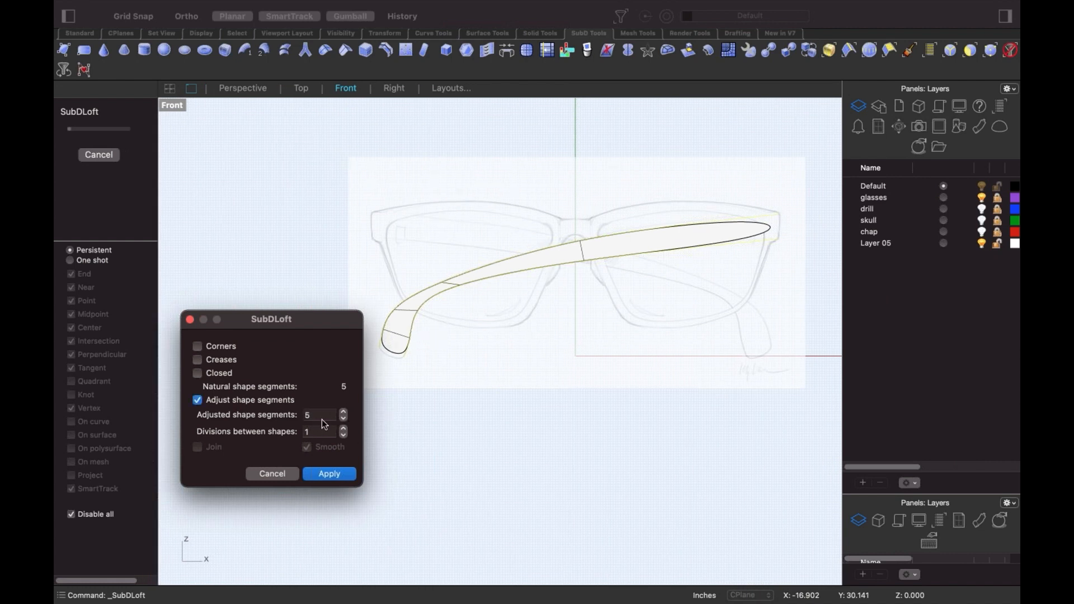
click(322, 419)
key(Up)
key(Up)
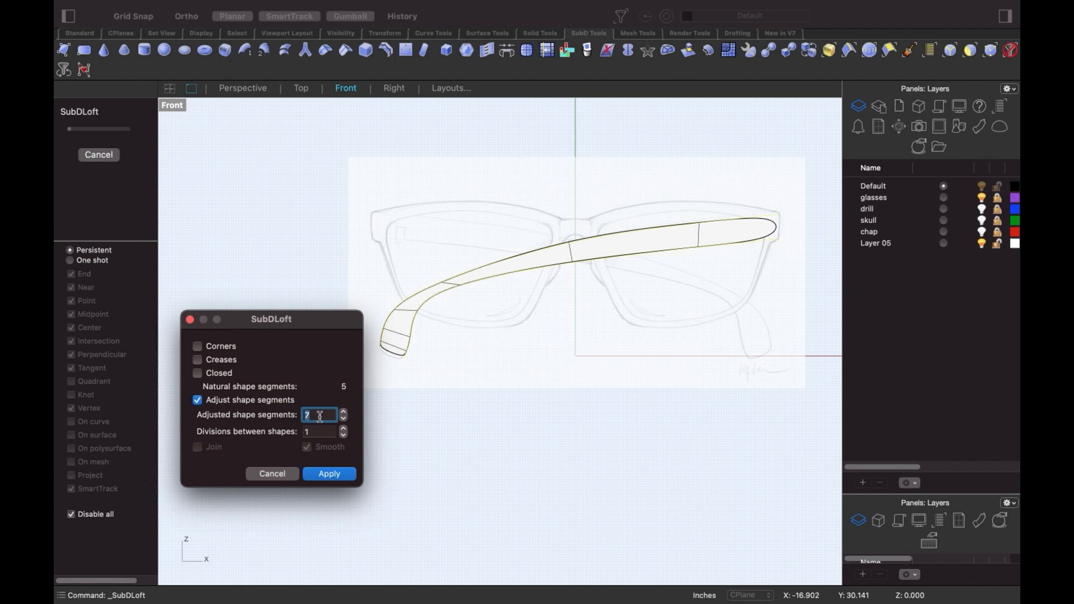
key(Down)
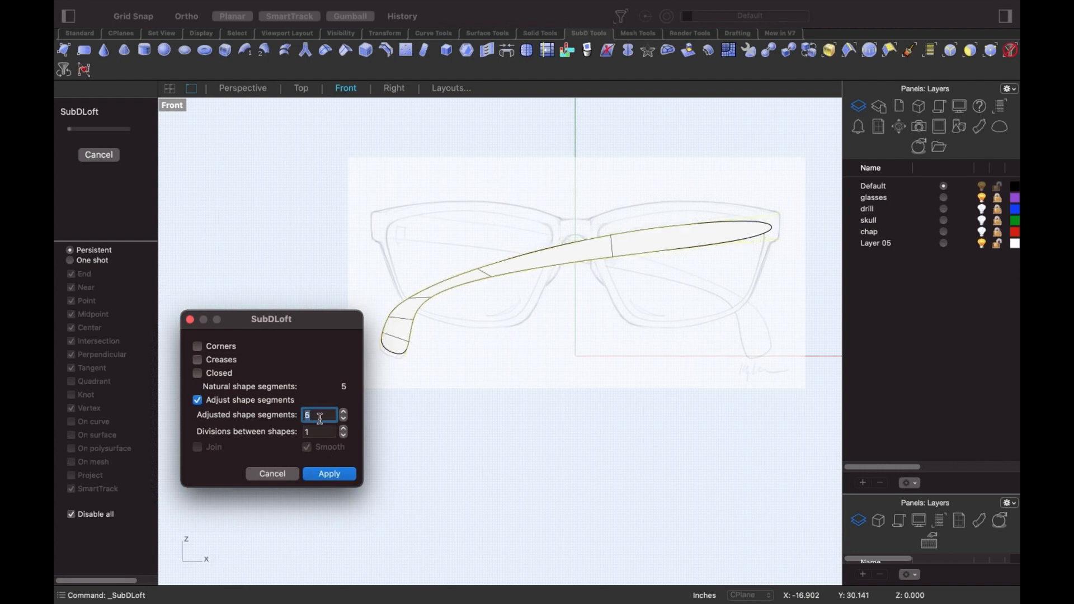
key(Down)
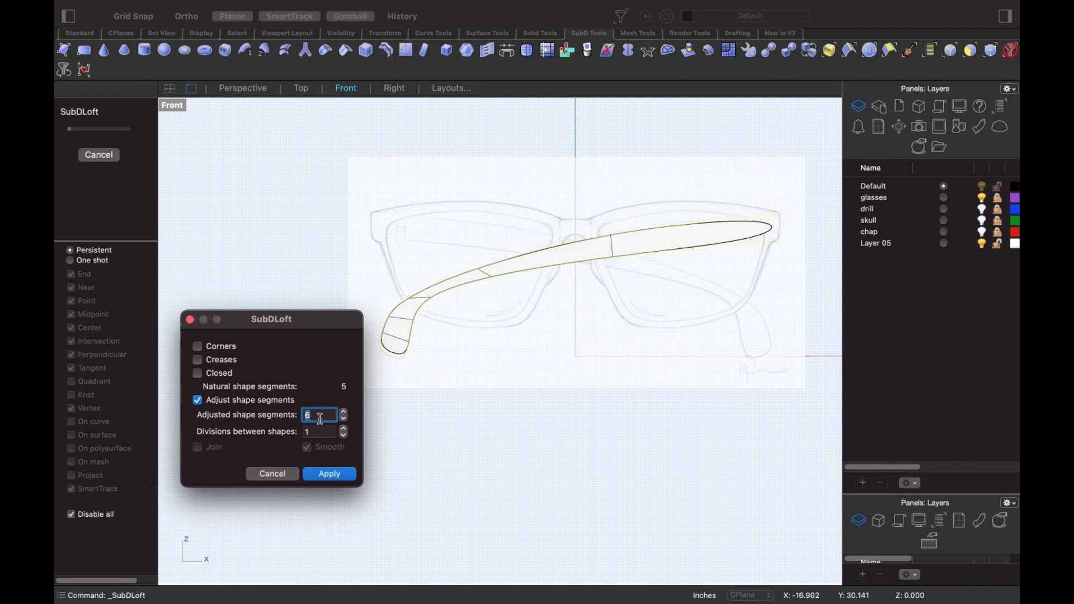
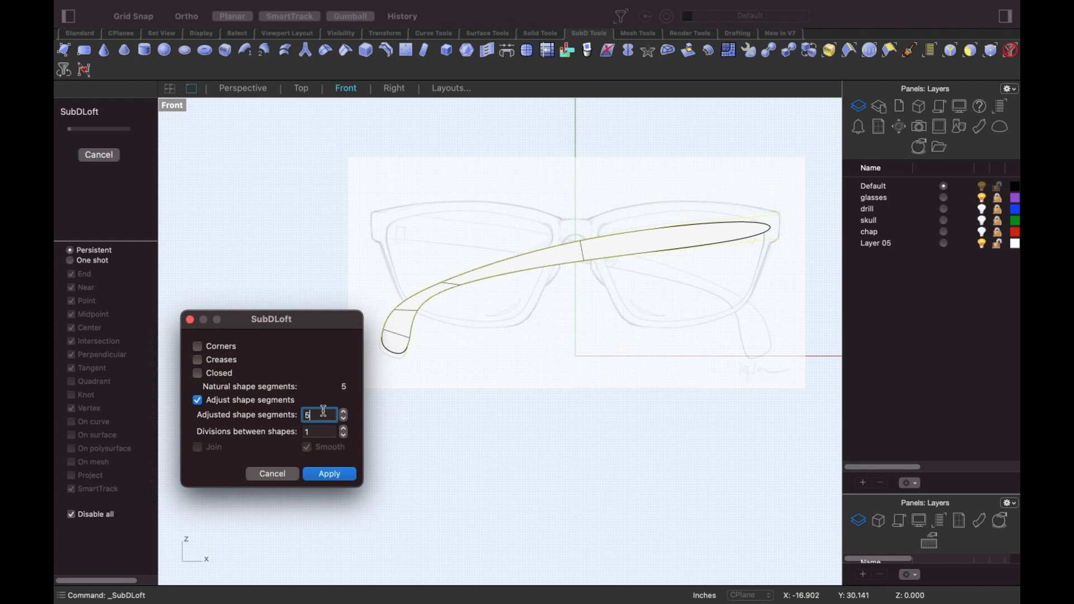
- Preview 6 shape segments, then return to 5 and apply the SubD loft of the temple
key(Up)
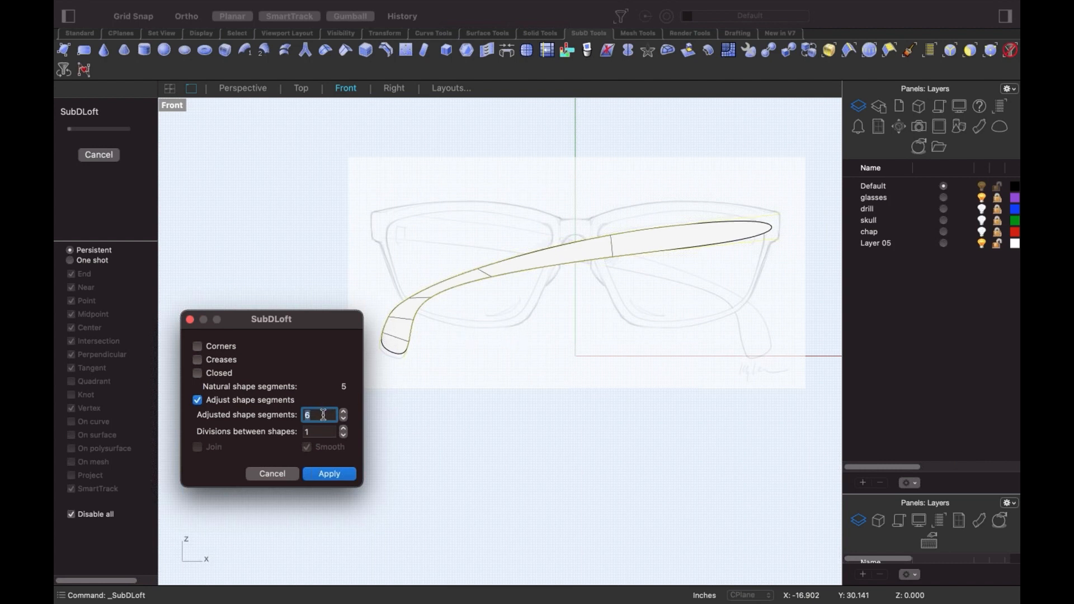
key(Down)
click(328, 474)
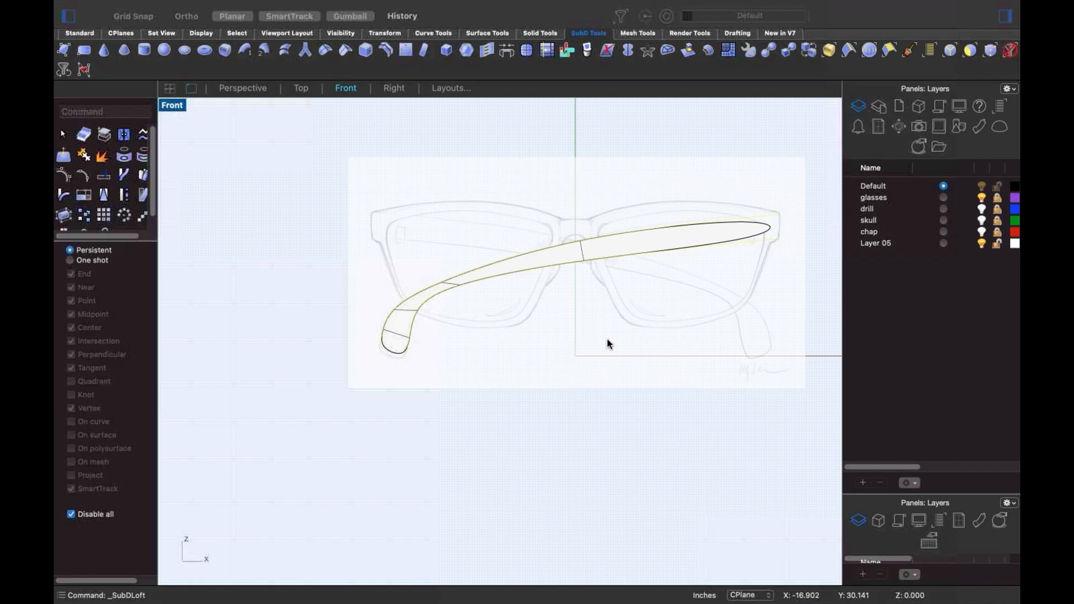
- Window-select the temple's two end vertices and crease them to square off the end
key(Escape)
scroll(761, 220, up, 5)
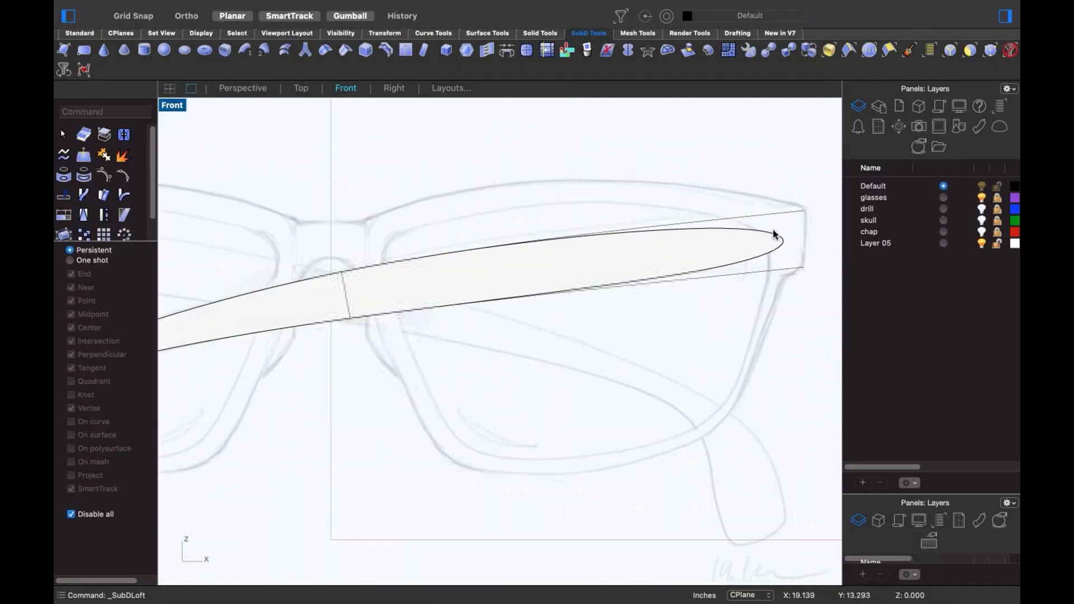
drag(695, 203, 780, 293)
key(Escape)
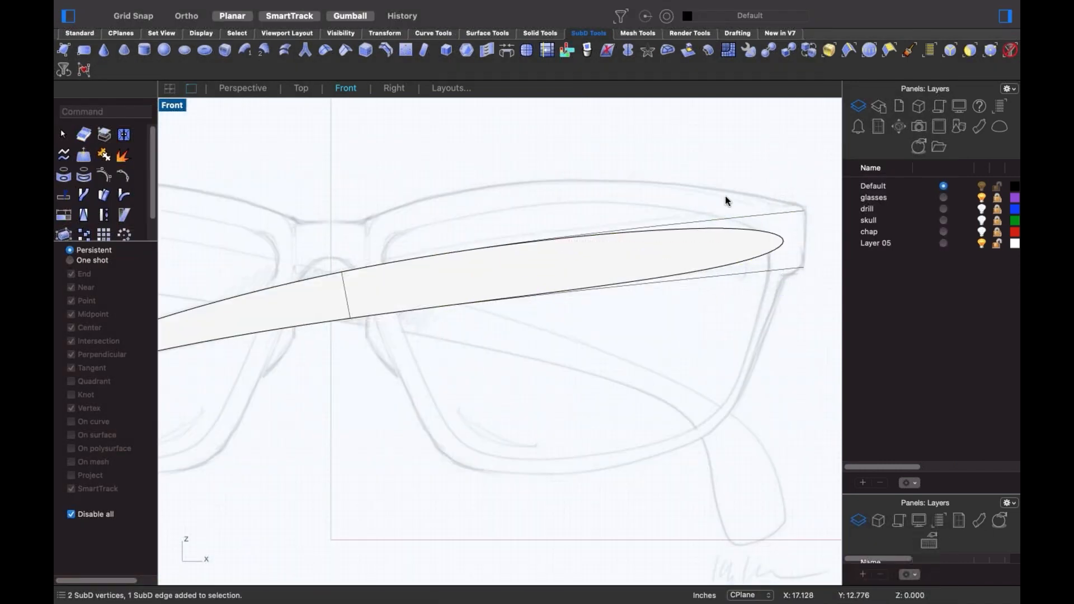
drag(688, 190, 796, 384)
key(Escape)
drag(706, 206, 743, 341)
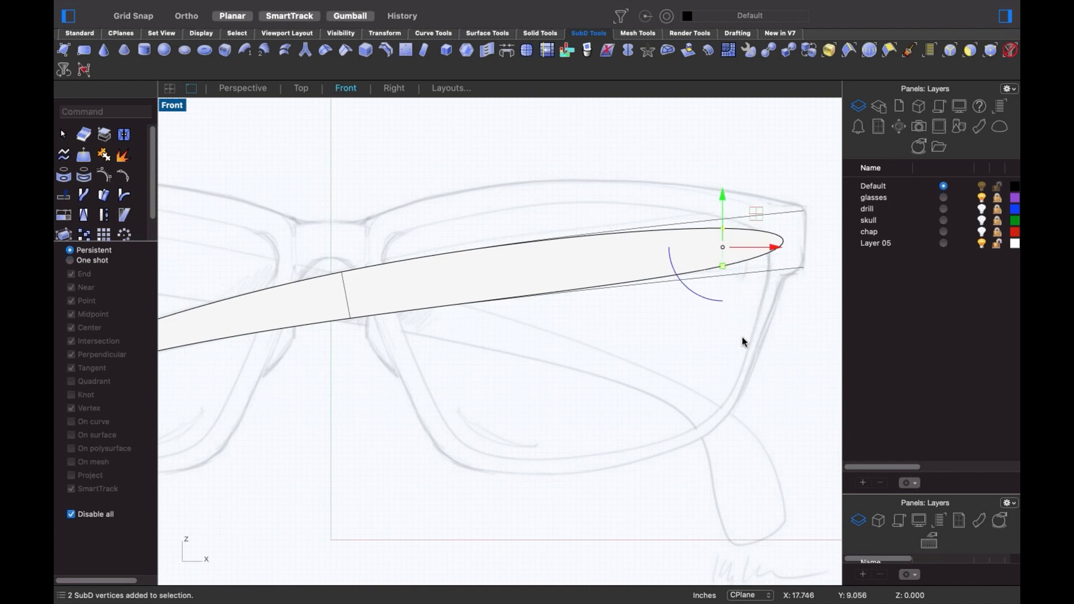
click(345, 52)
key(Escape)
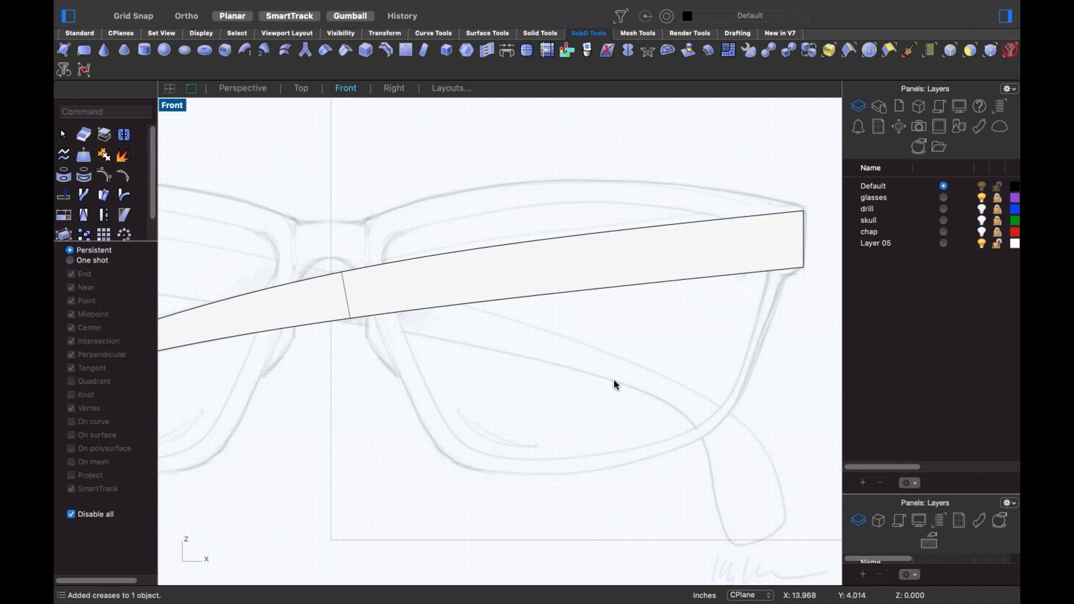
- Drag vertices on the curled tip to enlarge the rounded curl along the sketch
scroll(558, 420, down, 5)
scroll(386, 344, up, 8)
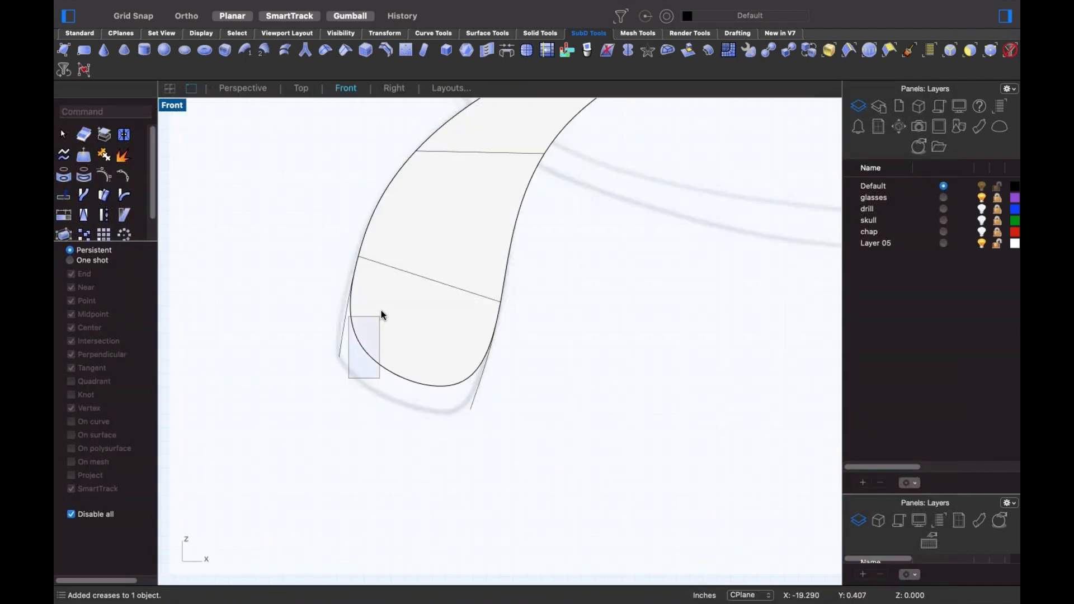
drag(381, 316, 351, 370)
drag(417, 434, 454, 404)
click(562, 358)
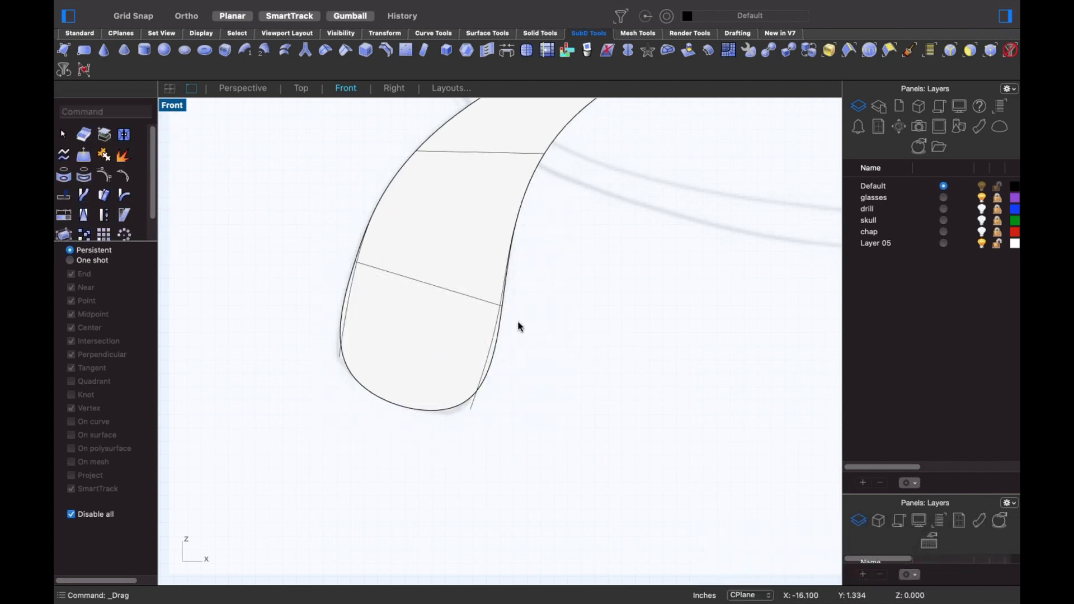
click(509, 308)
drag(502, 306, 492, 322)
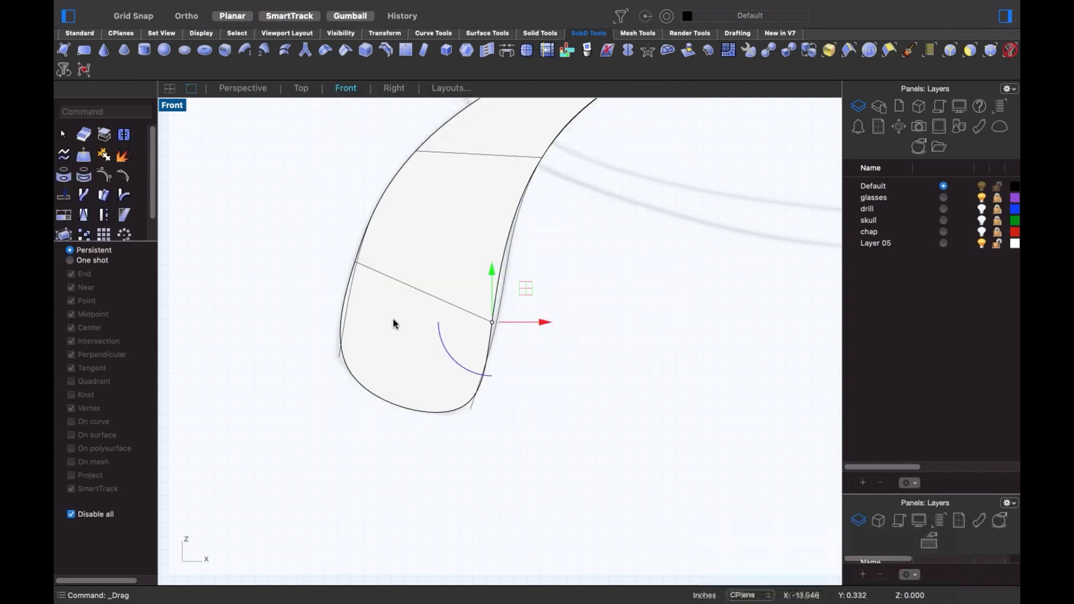
click(342, 262)
- Move another tip vertex, then bring the whole temple back into view
drag(372, 273, 358, 258)
click(584, 282)
scroll(584, 282, down, 8)
right_drag(585, 277, 389, 338)
scroll(390, 340, down, 4)
scroll(317, 304, up, 6)
- Lift the vertices along the temple's bend to follow the sketch outline
drag(302, 285, 391, 274)
click(335, 388)
right_drag(344, 393, 437, 346)
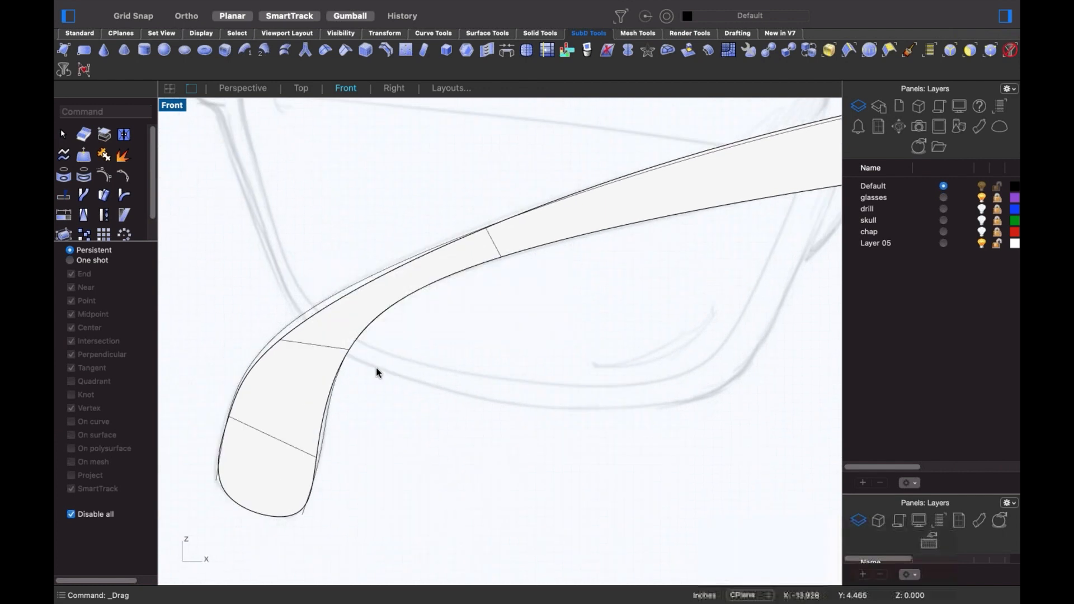
drag(291, 340, 289, 328)
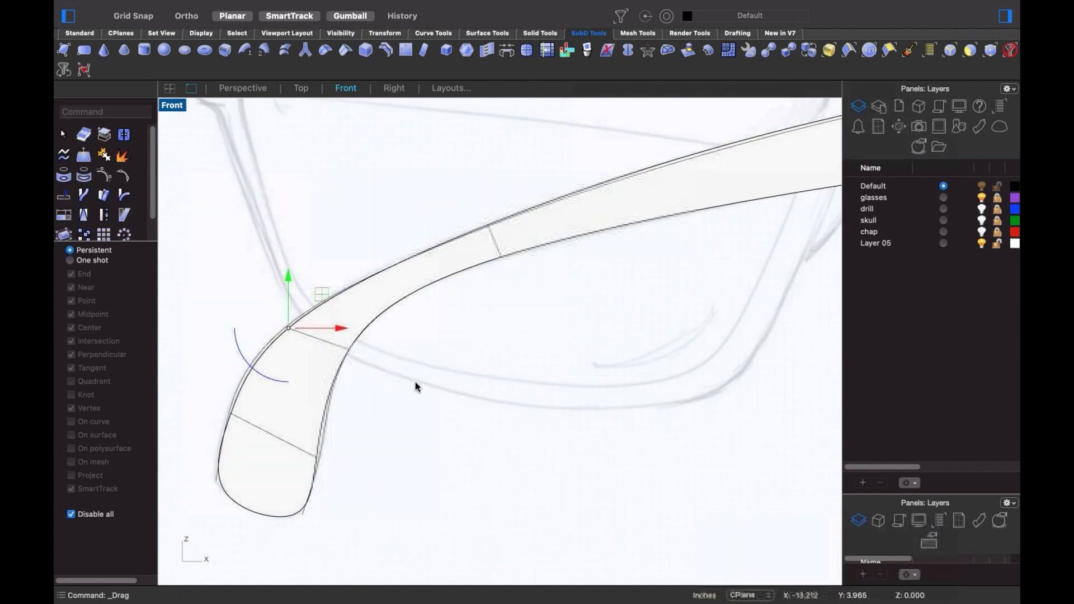
click(415, 382)
scroll(330, 322, down, 5)
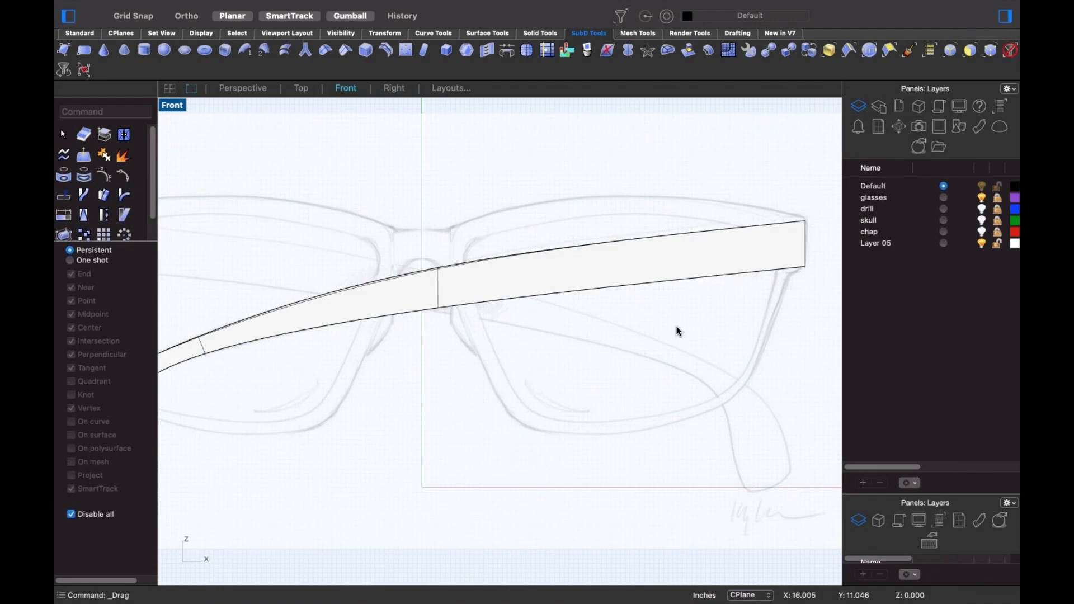
scroll(660, 336, down, 3)
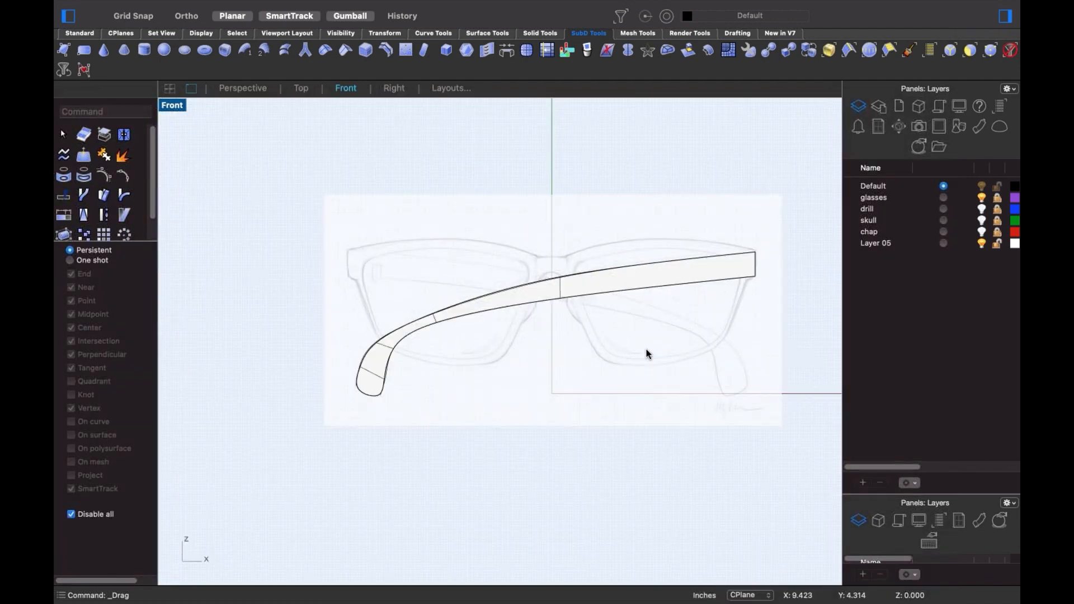
- Switch to the Perspective view and select the whole temple SubD
text(p)
key(Return)
right_drag(635, 372, 567, 351)
scroll(577, 409, up, 5)
click(567, 351)
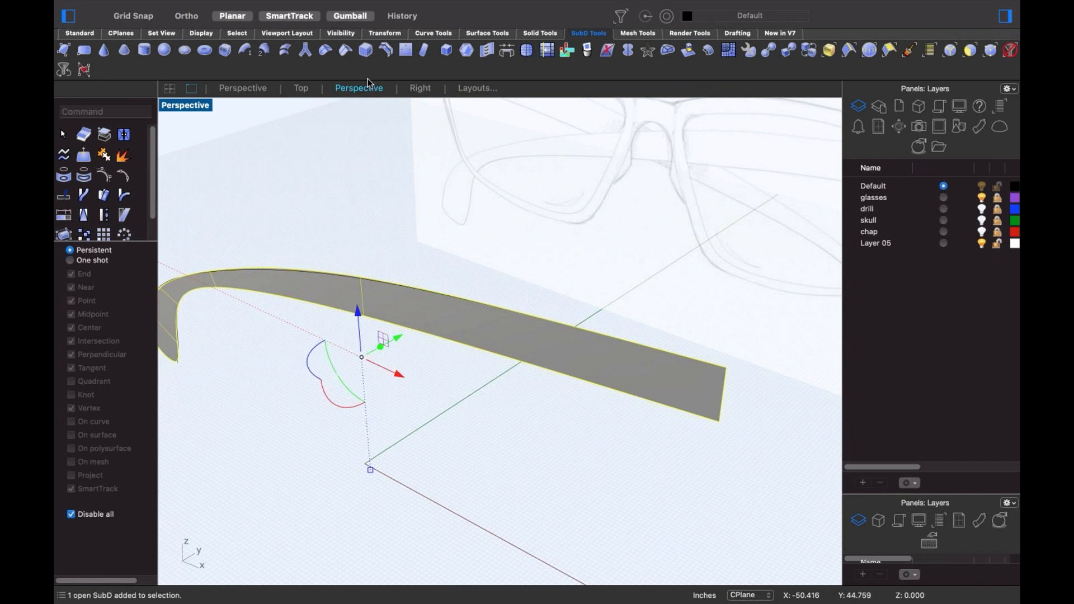
- Offset the temple SubD by 0.75 with flipped direction to make it solid
mouse_move(373, 4)
click(330, 8)
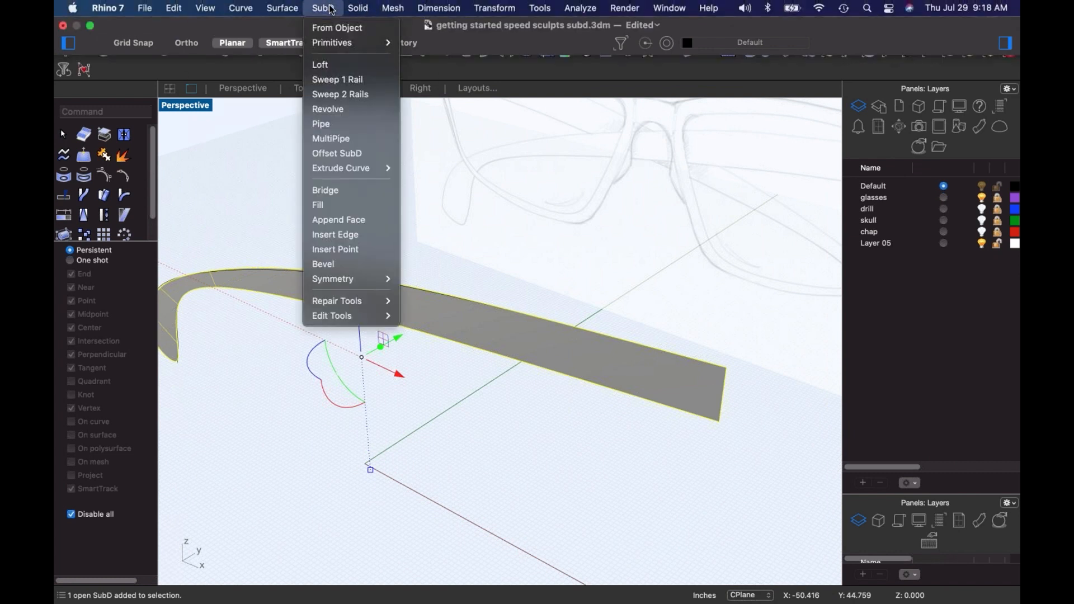
click(337, 153)
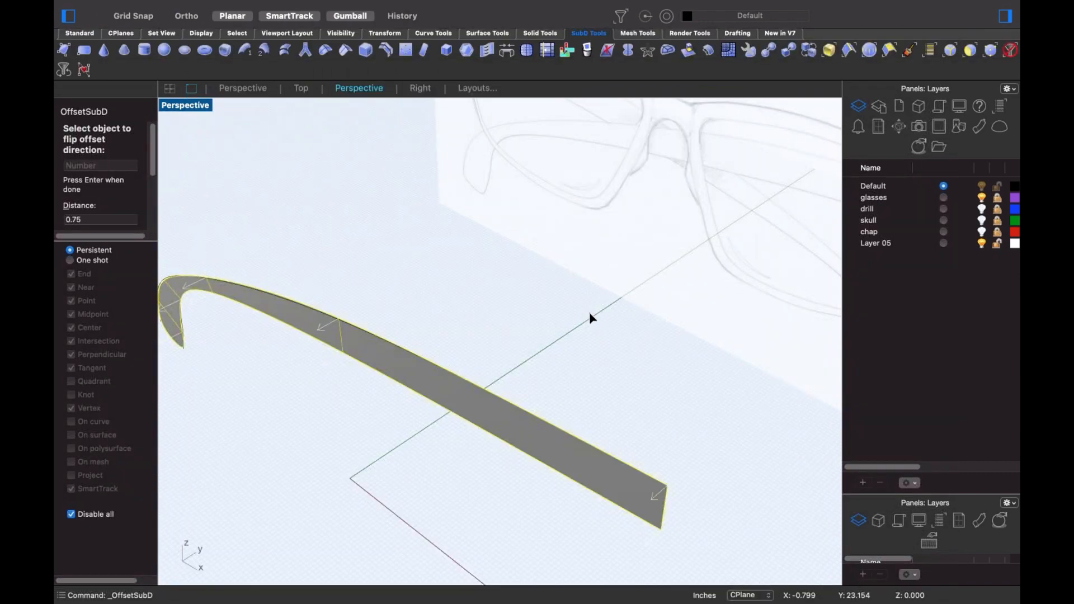
key(f)
key(Return)
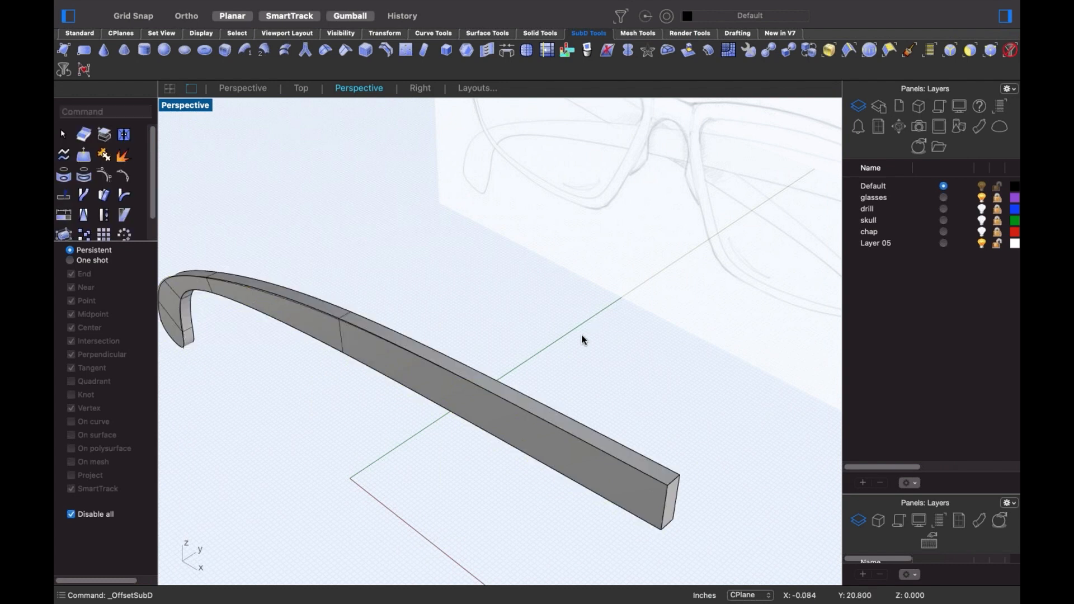
- Orbit to inspect the thickened temple and try selecting along its edge
mouse_move(582, 339)
right_down()
mouse_move(556, 438)
mouse_move(388, 446)
mouse_move(372, 413)
right_up()
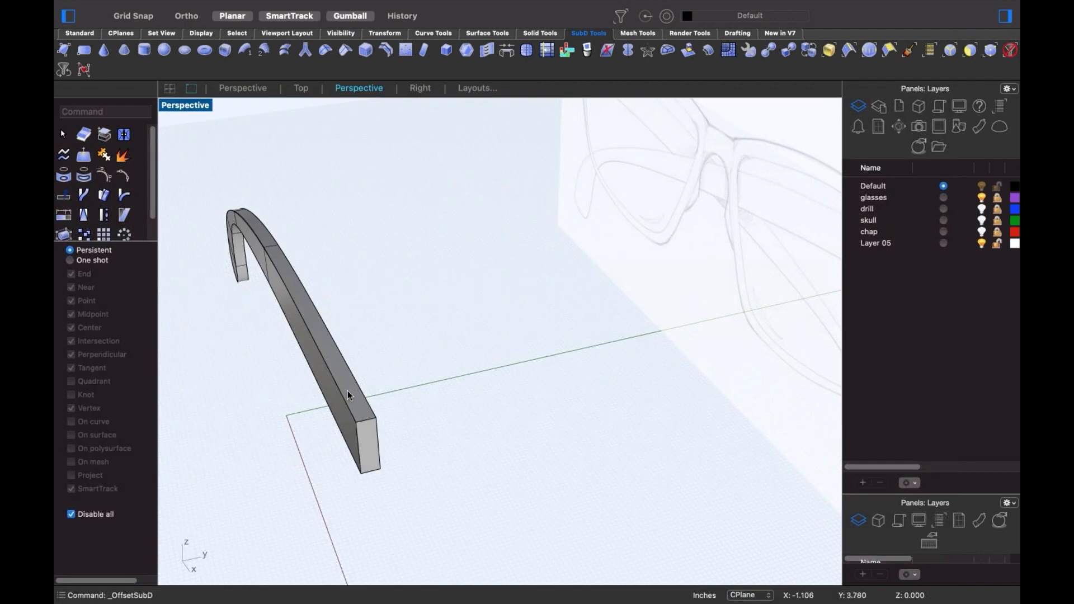
double_click(362, 394)
click(354, 397)
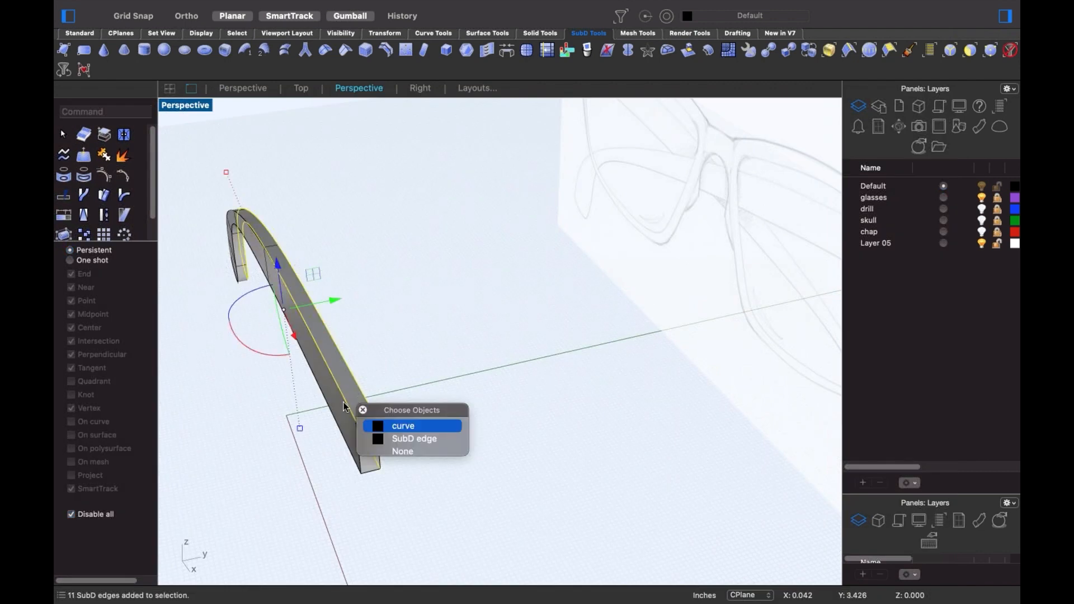
click(438, 348)
right_drag(438, 348, 367, 363)
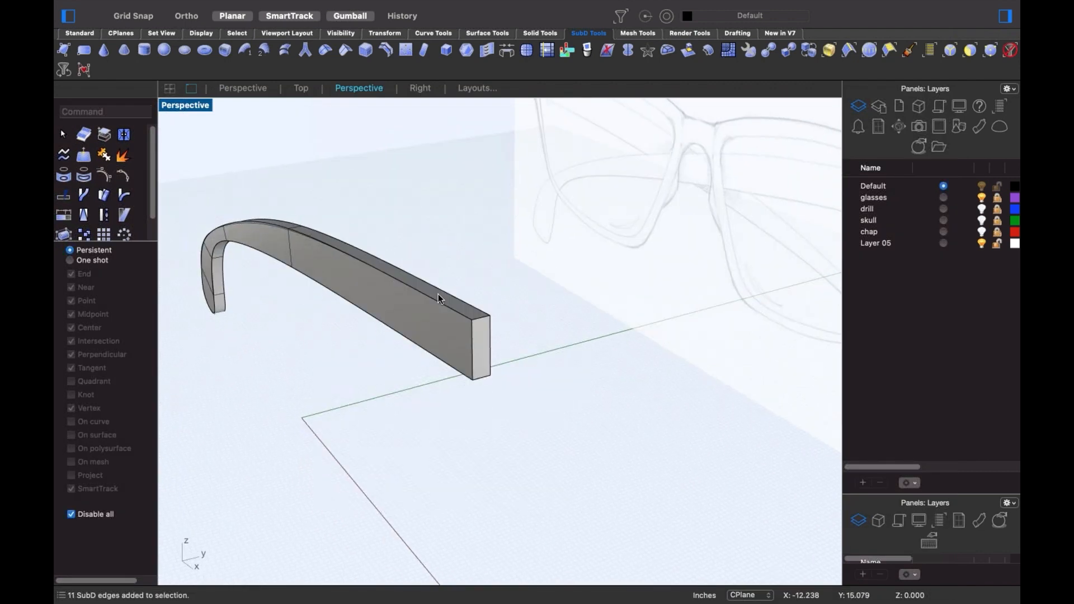
scroll(438, 295, up, 5)
- Pick the two guide curves out of the overlapping edges and hide them
click(452, 319)
click(504, 354)
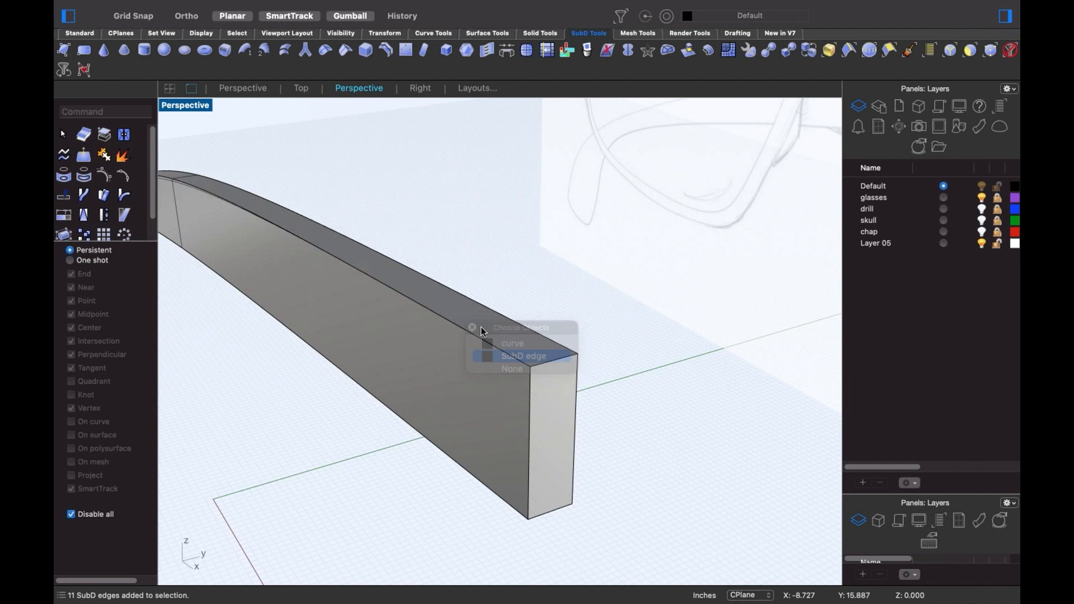
double_click(476, 337)
click(471, 336)
click(471, 333)
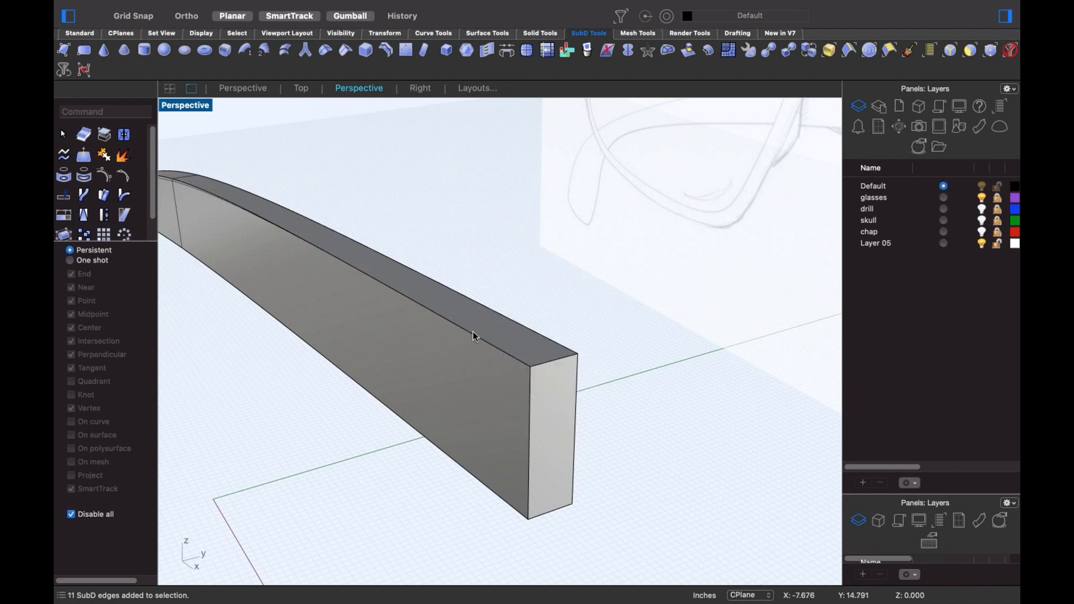
click(471, 334)
key(Down)
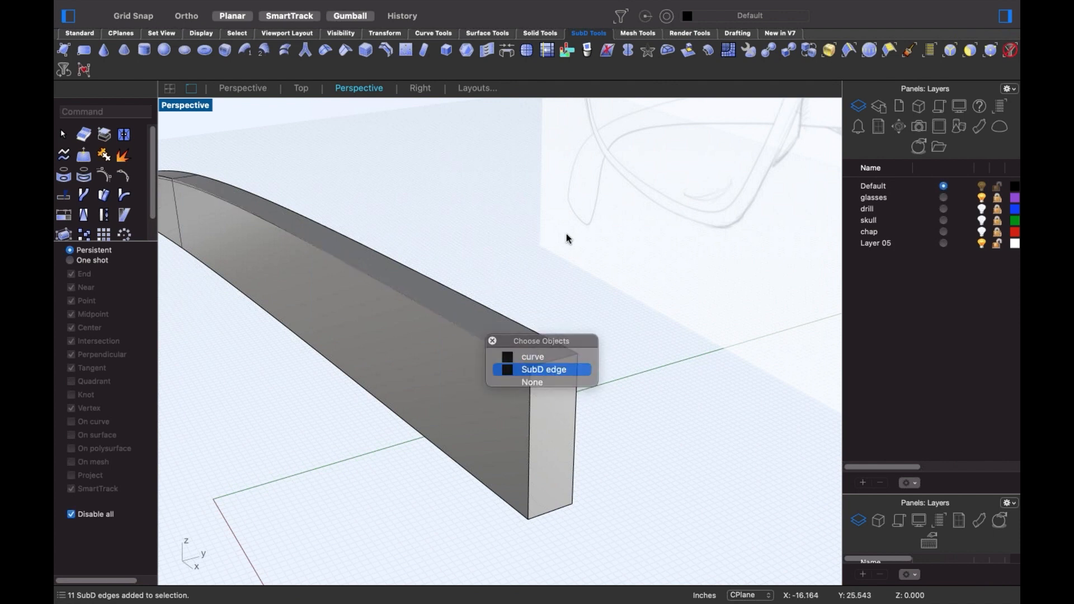
click(566, 238)
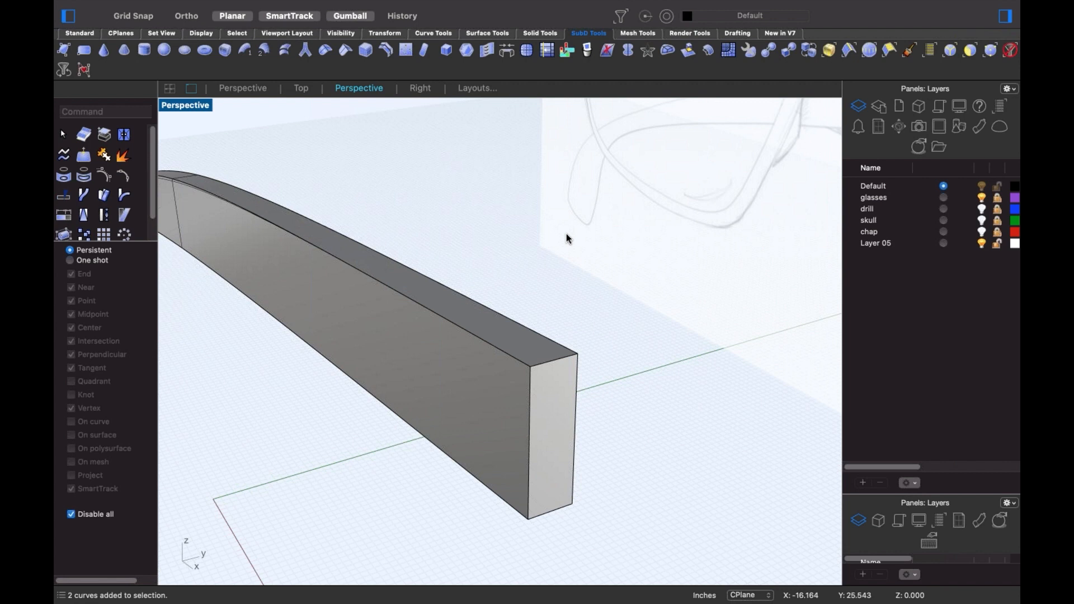
text(hide)
key(Return)
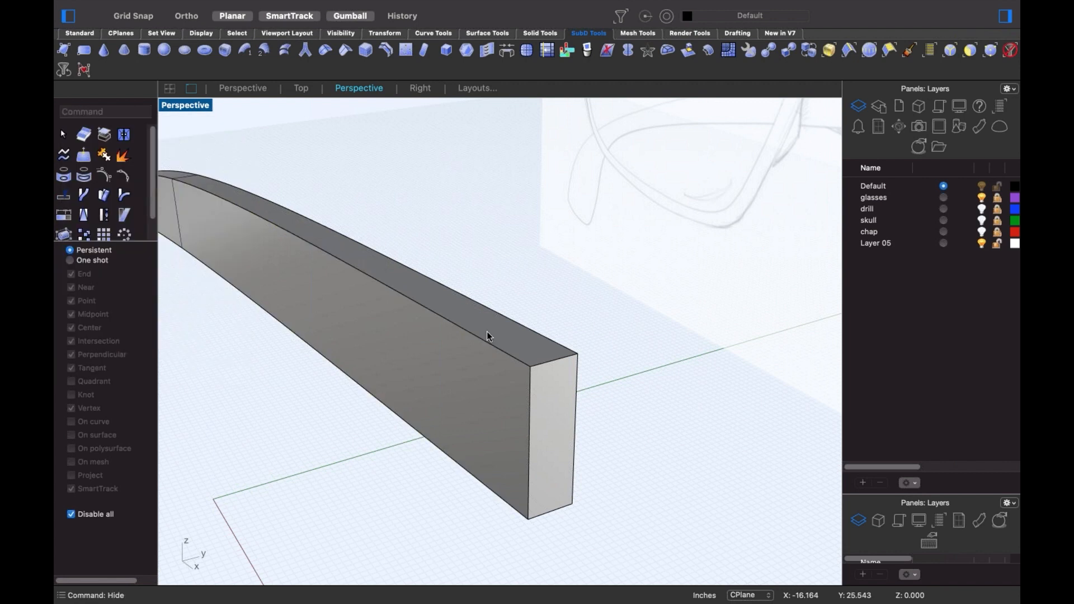
- Bevel the temple's top edge loop and its top corner edge
double_click(474, 333)
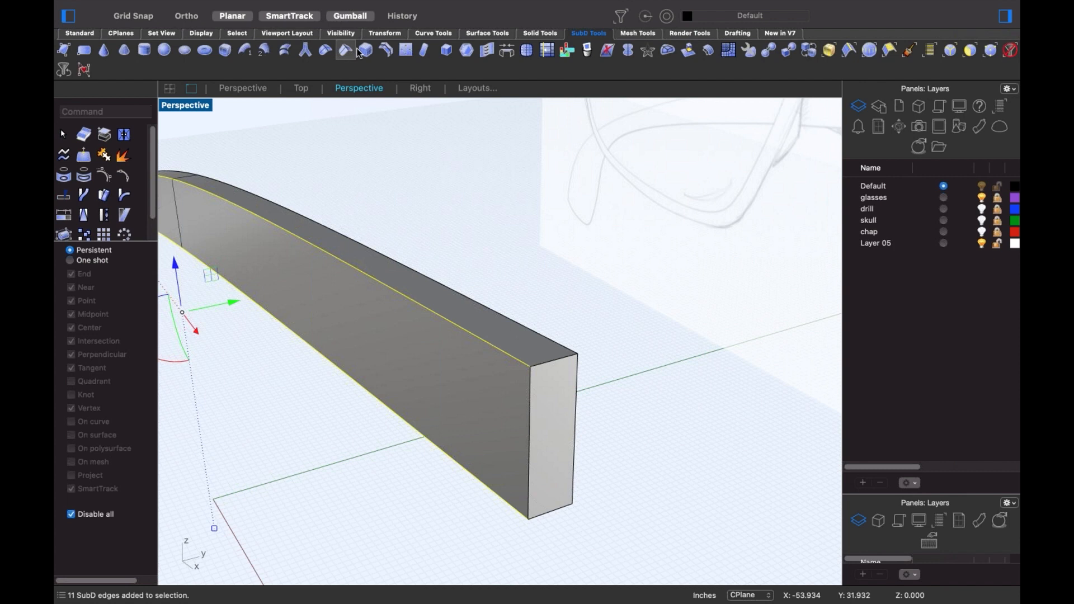
scroll(578, 391, up, 6)
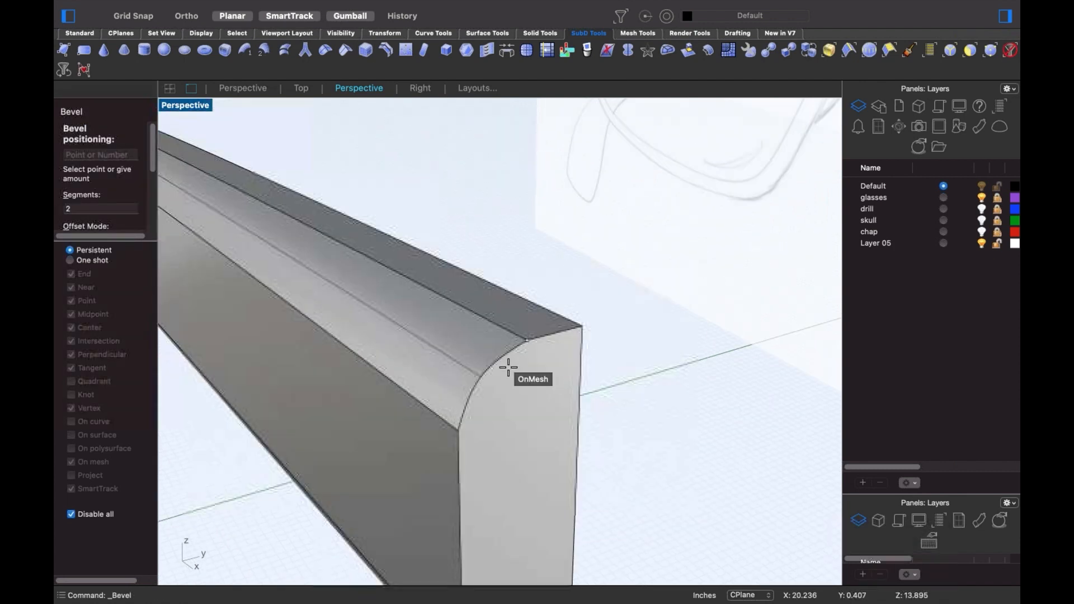
click(475, 360)
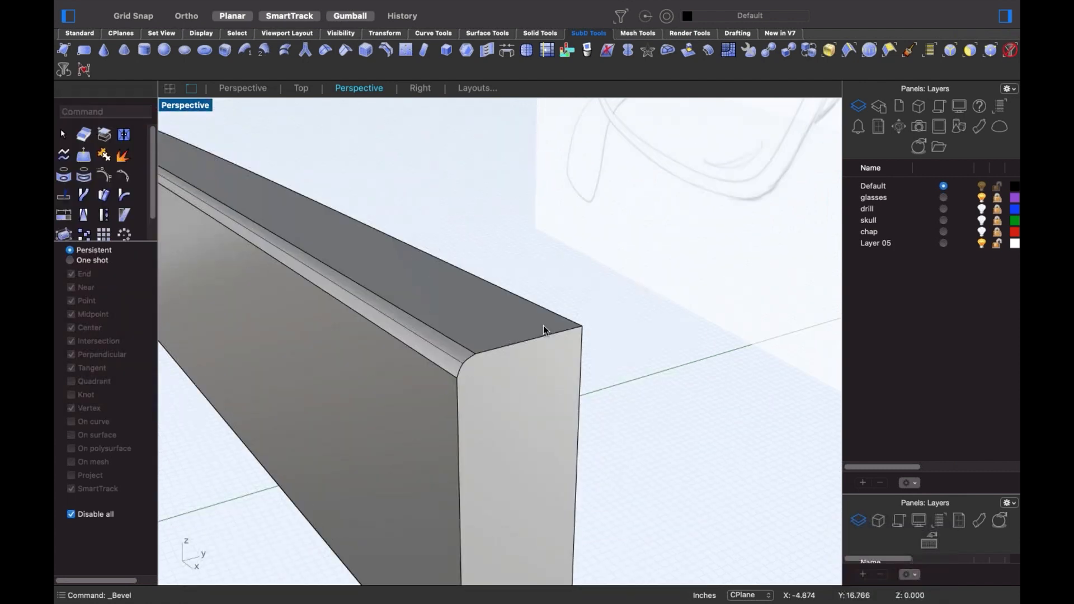
click(562, 333)
key(Return)
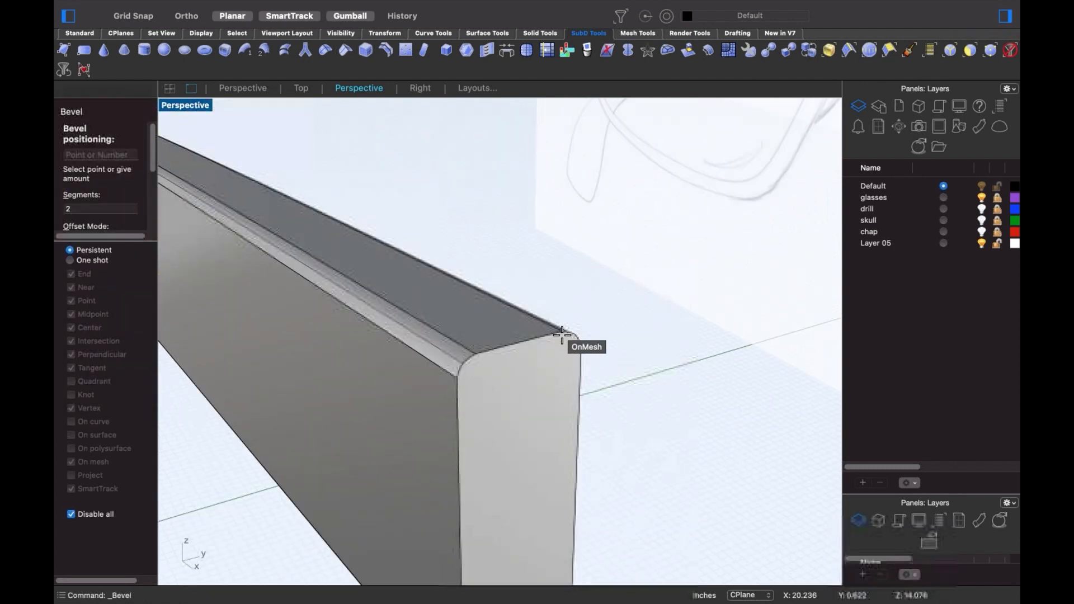
click(565, 335)
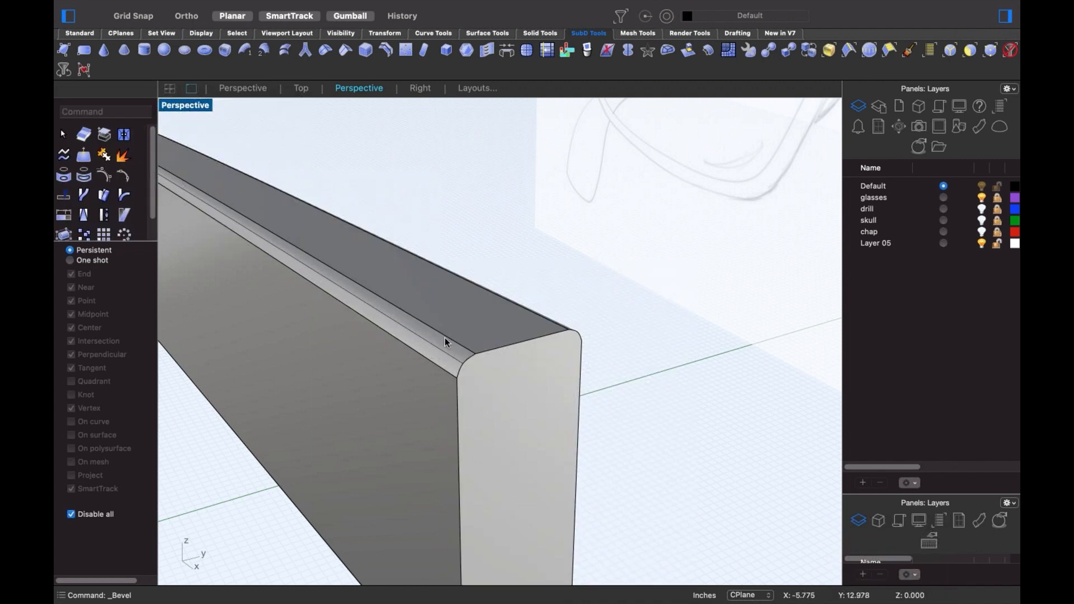
- Select both bevel edge loops plus the lower loop and remove their creases
double_click(445, 337)
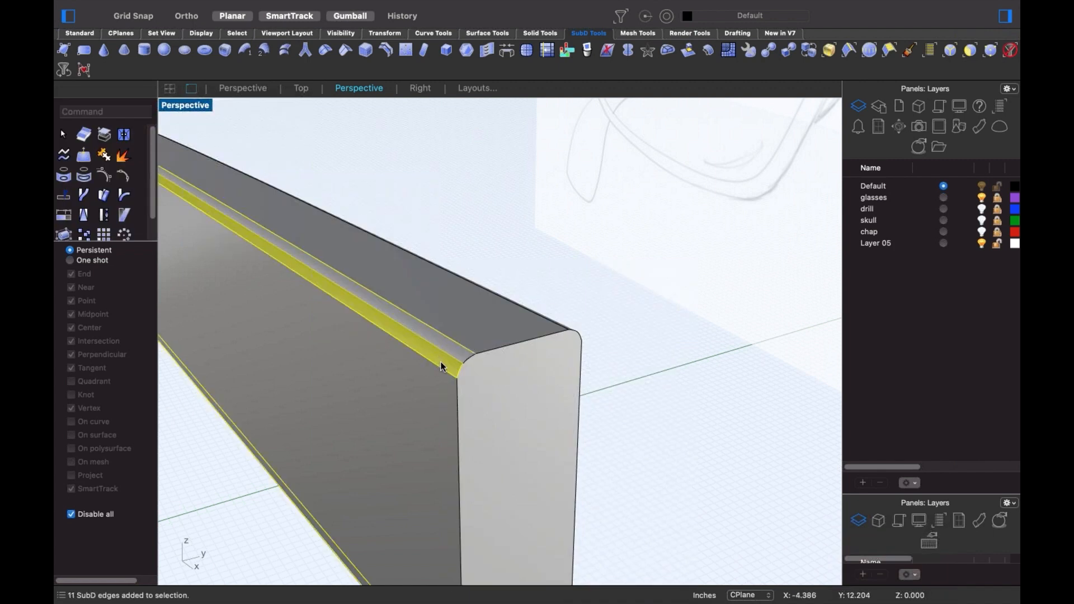
super+click(459, 366)
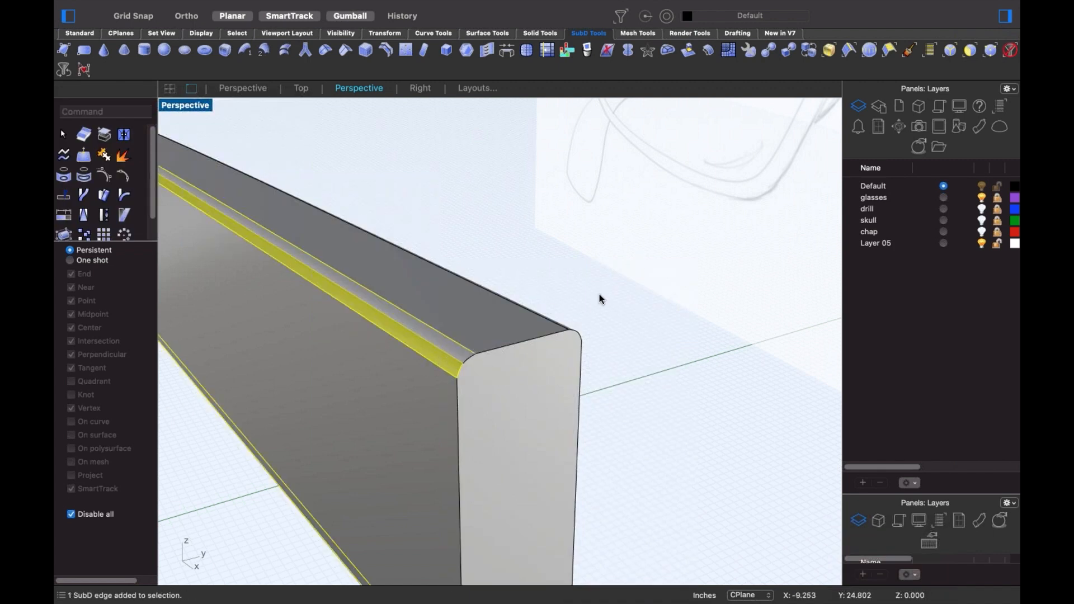
click(599, 295)
double_click(435, 364)
shift+double_click(462, 347)
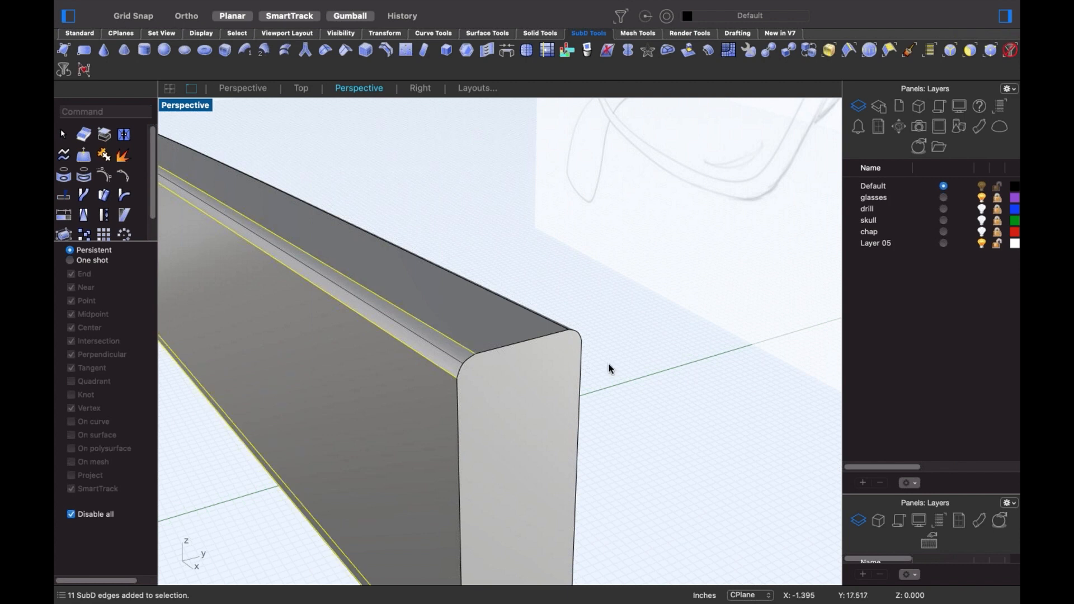
right_drag(609, 369, 447, 384)
scroll(447, 383, down, 5)
scroll(232, 340, up, 6)
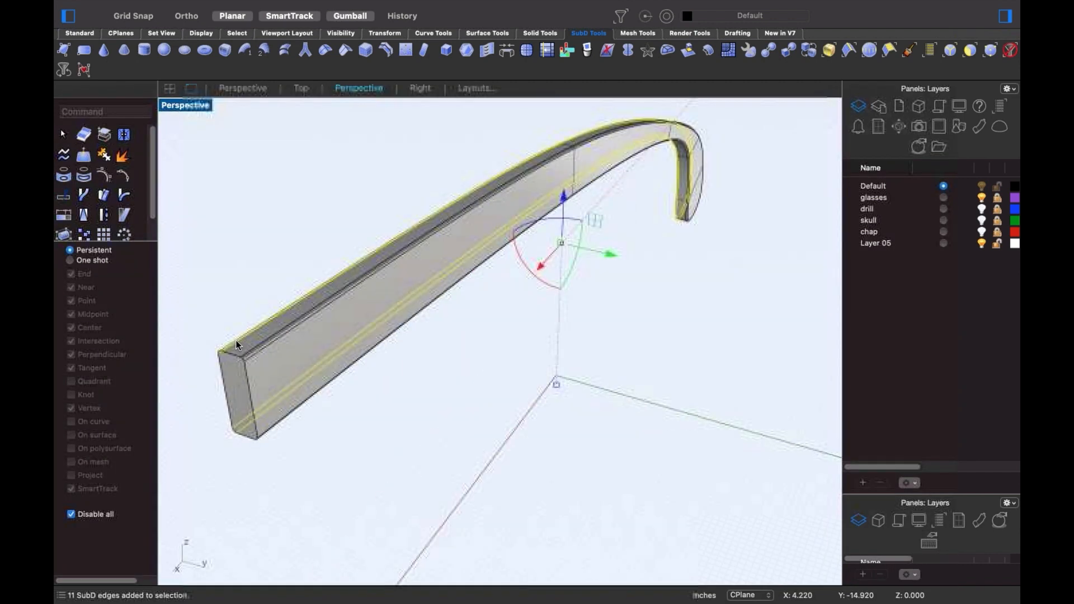
scroll(236, 342, up, 5)
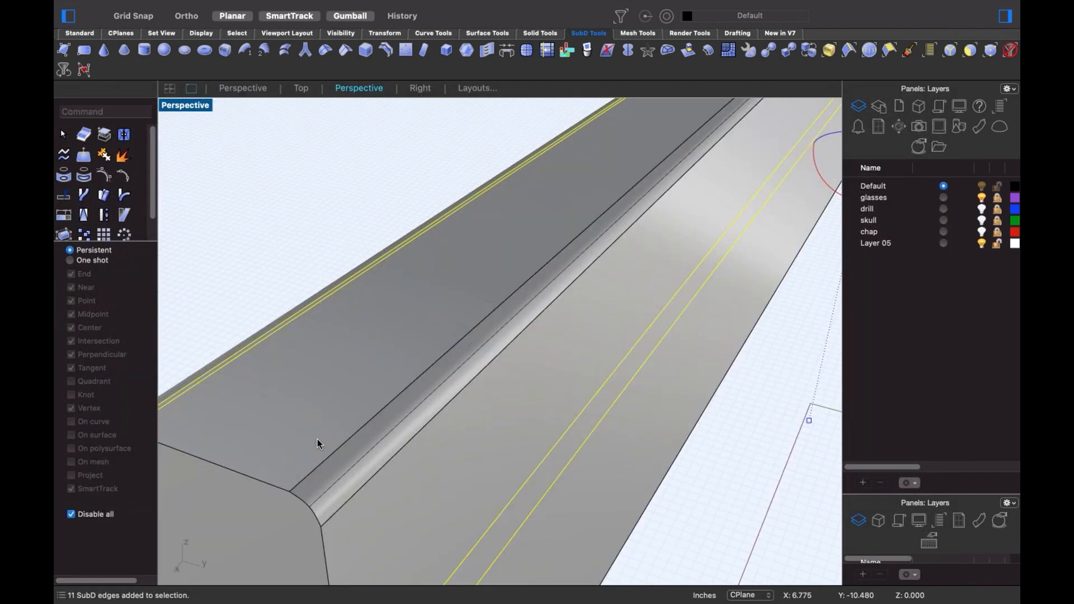
shift+double_click(359, 488)
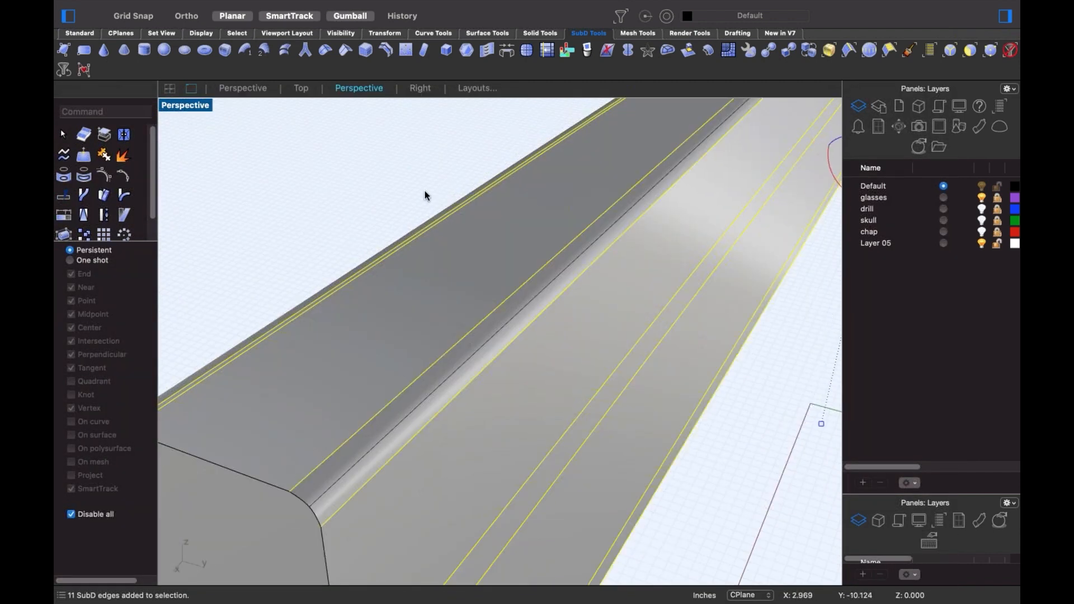
click(325, 50)
scroll(507, 320, down, 5)
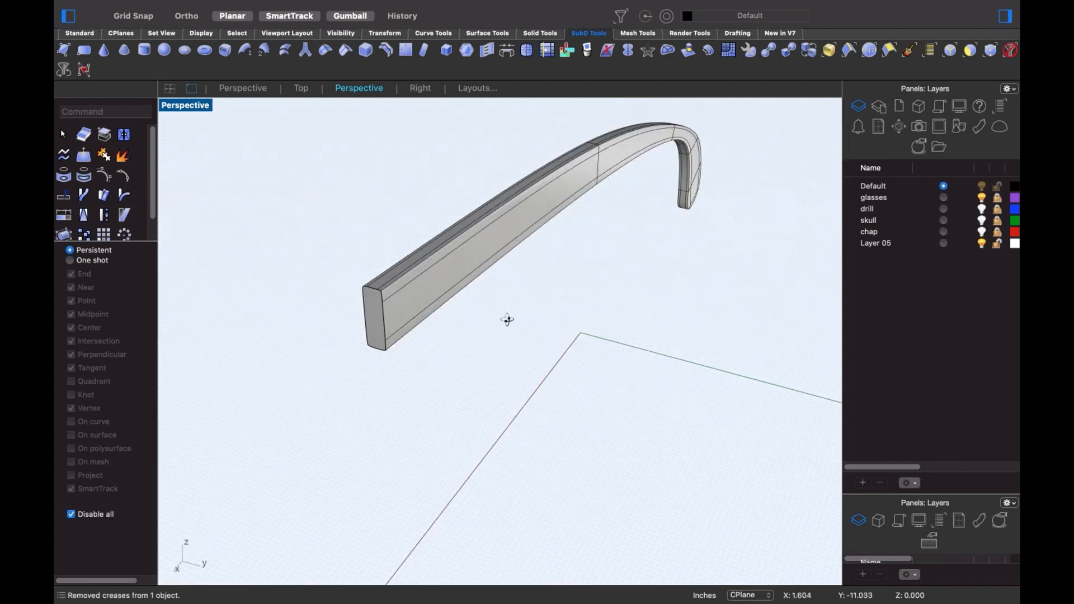
- Select the vertices at the arm's end, test-move them, and undo the move
right_drag(507, 320, 571, 330)
scroll(610, 285, up, 4)
mouse_move(610, 286)
right_down()
mouse_move(613, 299)
mouse_move(580, 302)
mouse_move(588, 285)
mouse_move(623, 293)
mouse_move(614, 255)
mouse_move(570, 269)
mouse_move(602, 307)
mouse_move(486, 273)
mouse_move(520, 314)
mouse_move(294, 243)
right_up()
drag(312, 197, 389, 352)
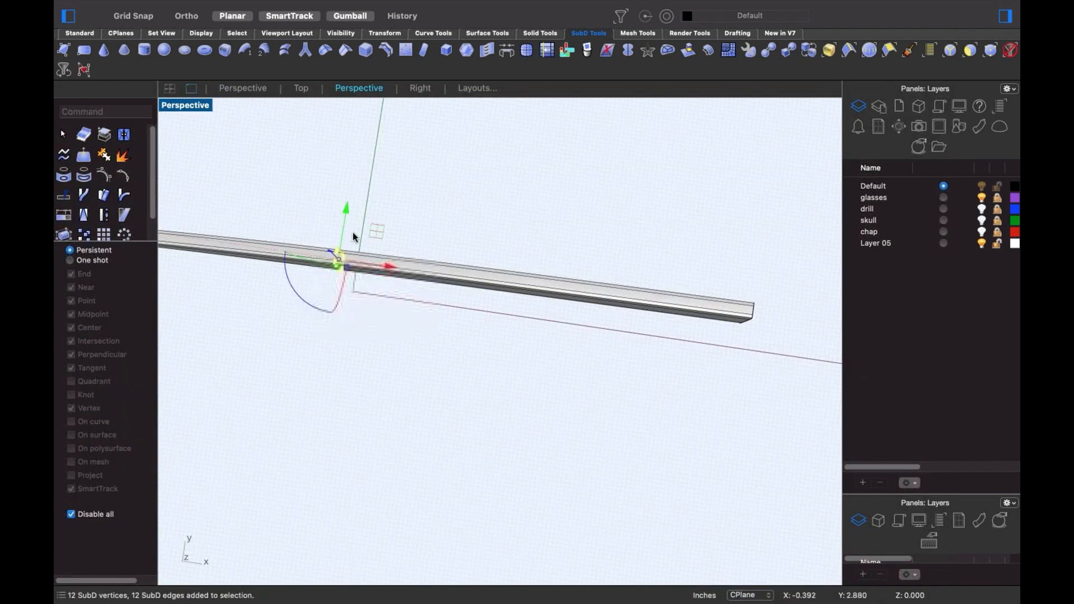
mouse_move(338, 259)
mouse_down()
mouse_move(350, 173)
mouse_move(317, 287)
mouse_move(330, 259)
mouse_move(338, 264)
mouse_up()
key(super+z)
- Show all 59 hidden objects so the frame and head model reappear
scroll(408, 349, down, 6)
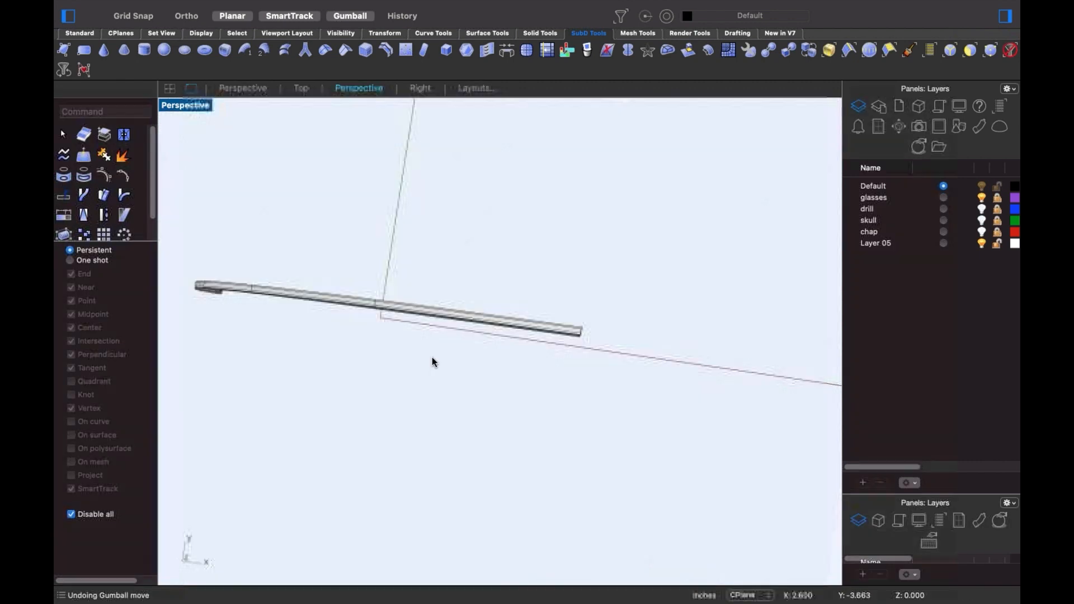
right_drag(431, 357, 430, 353)
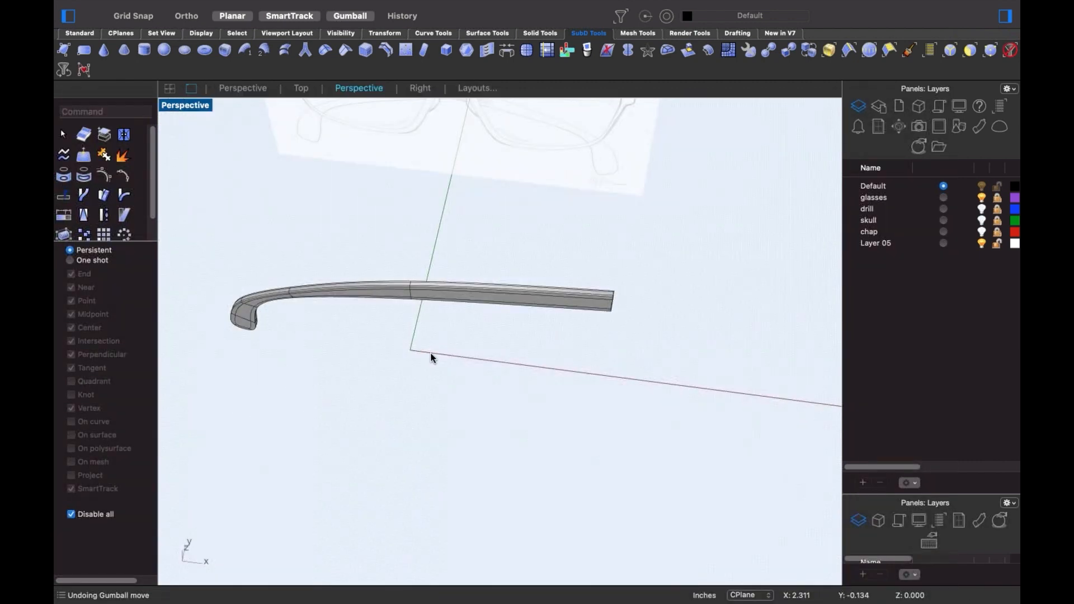
key(Return)
right_drag(433, 350, 718, 226)
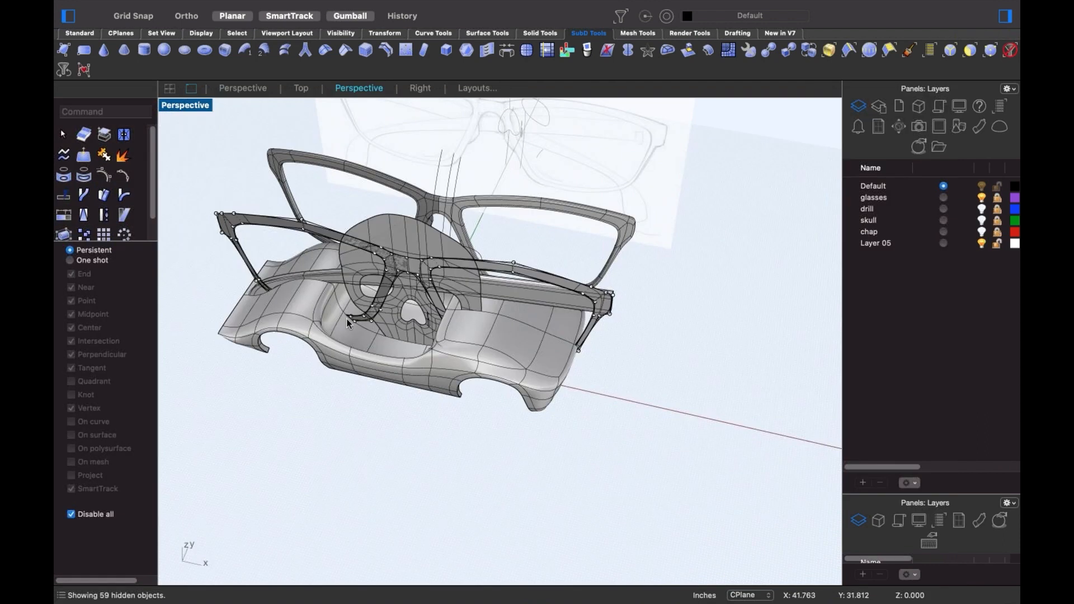
- Hide the car body and delete all 55 curves selected with SelCrv
click(485, 350)
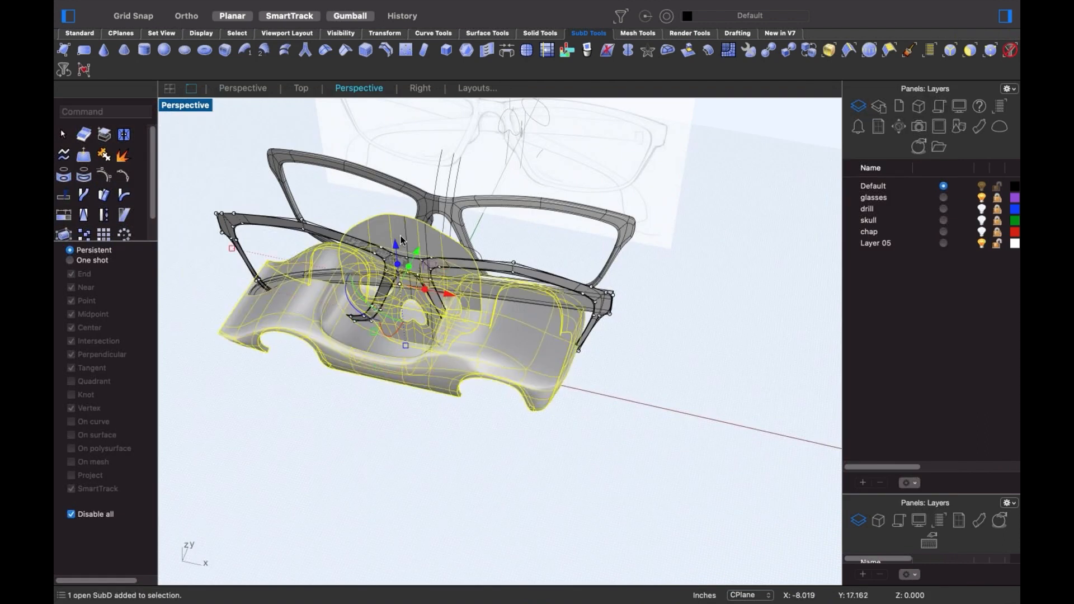
key(Return)
right_drag(396, 310, 589, 334)
scroll(619, 310, up, 5)
text(selcrv)
key(Return)
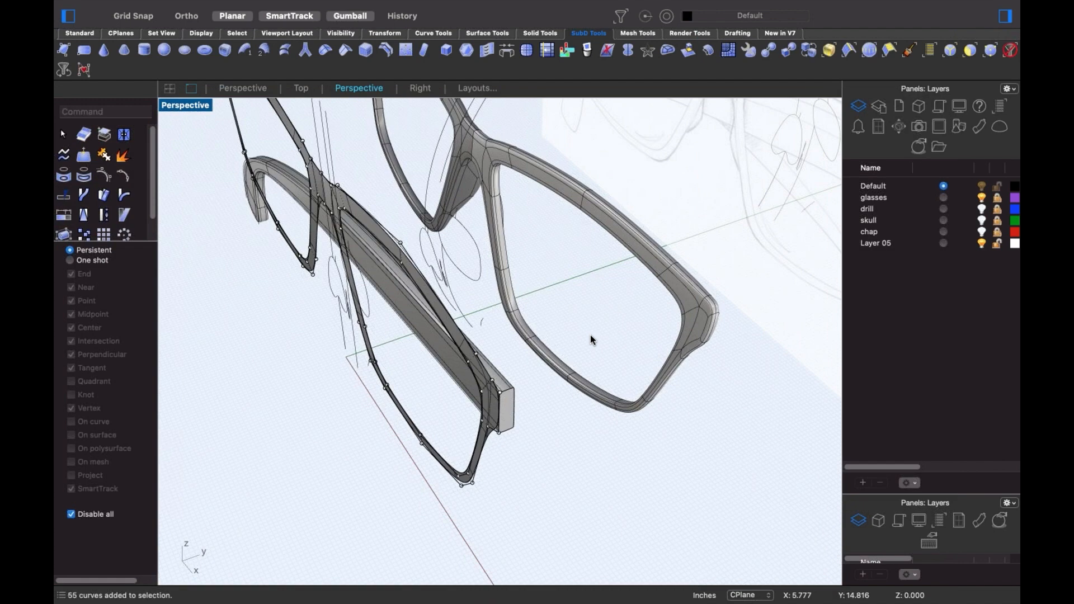
key(Delete)
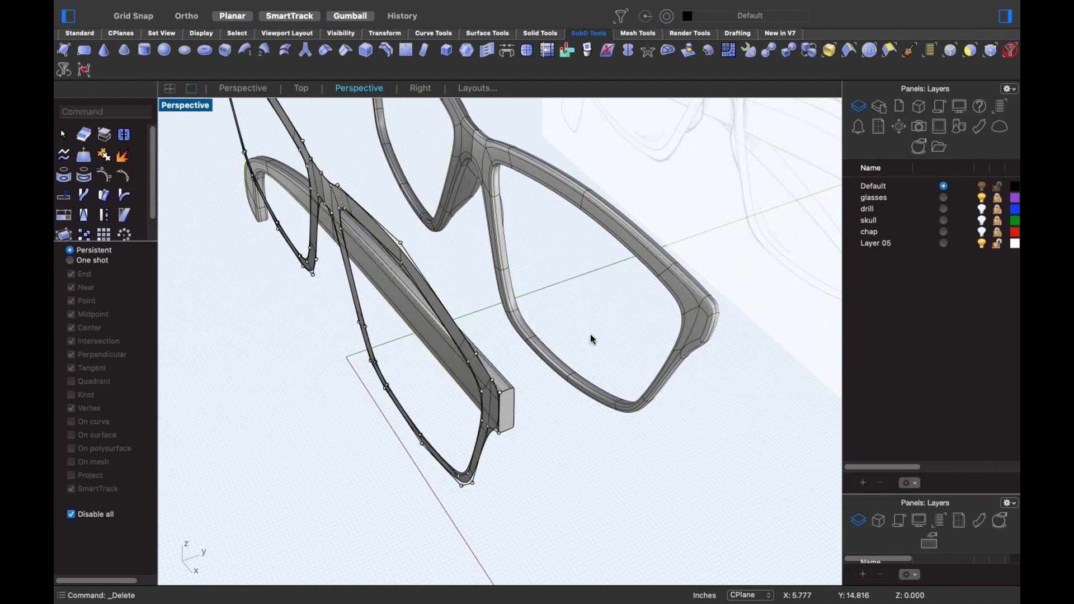
- Hide the remaining arm outline curves and select the temple arm for gumball relocation
click(490, 415)
text(h)
key(Return)
mouse_move(504, 428)
right_down()
mouse_move(498, 418)
mouse_move(484, 425)
right_up()
click(497, 418)
text(gr)
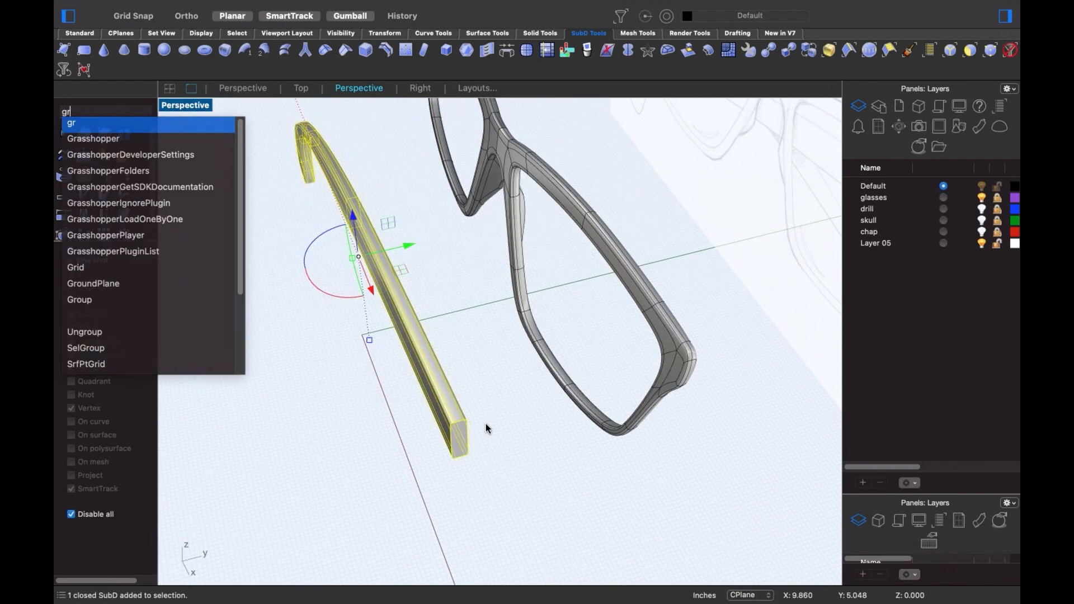
key(Return)
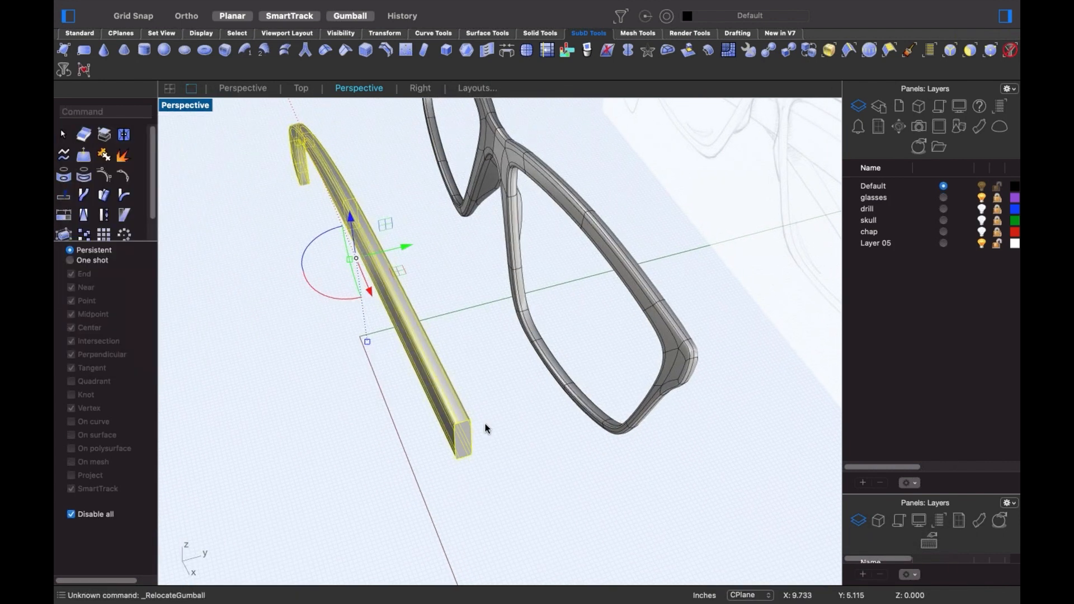
- Relocate the temple's gumball to the midpoint of the rod end
text(gr)
key(Return)
text(ReleaseFromCage)
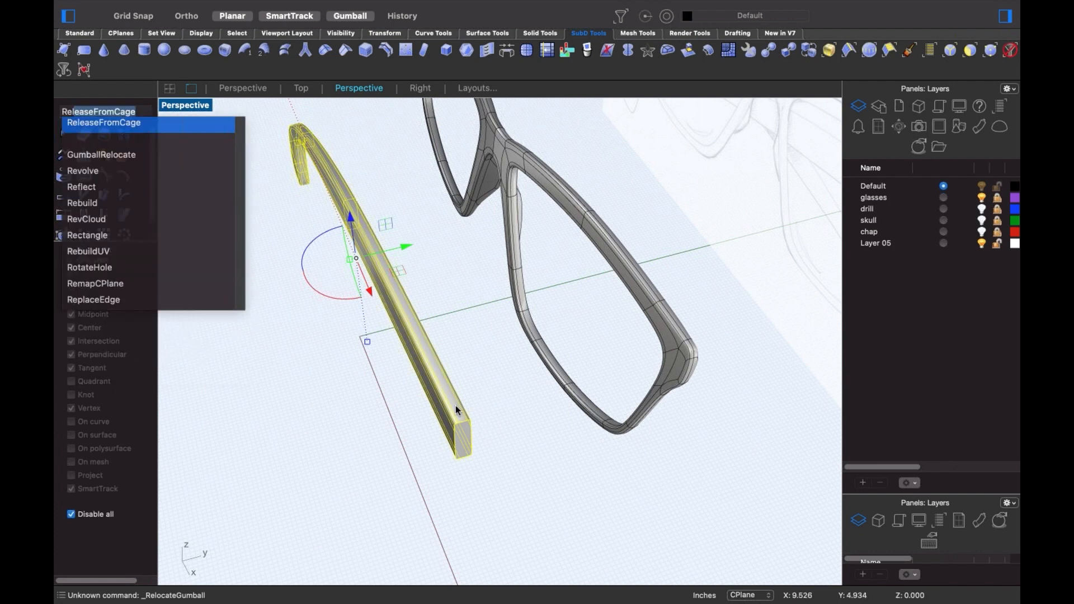
click(132, 156)
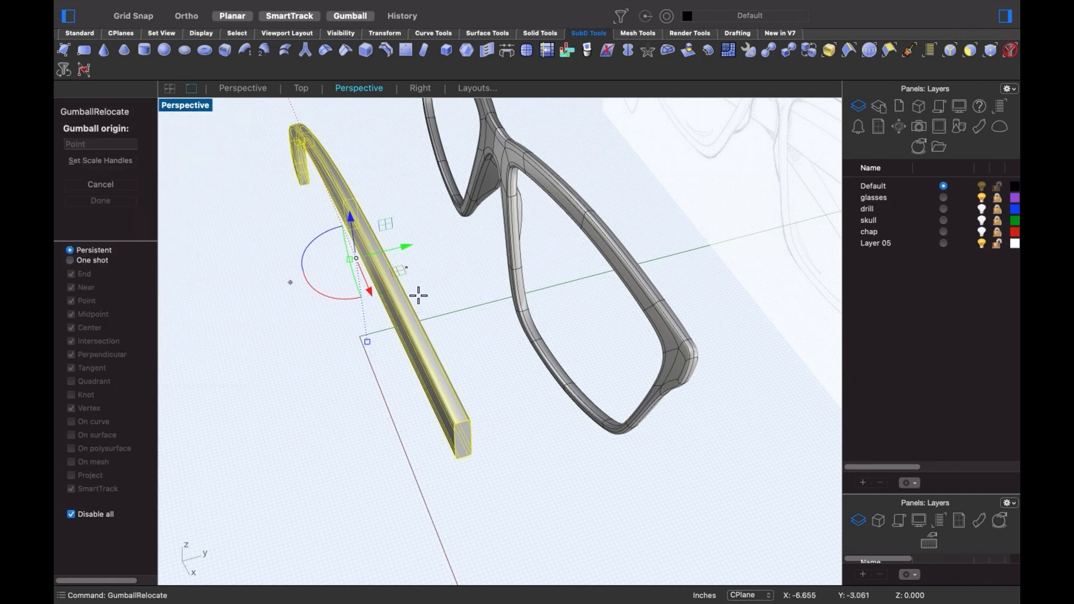
click(478, 439)
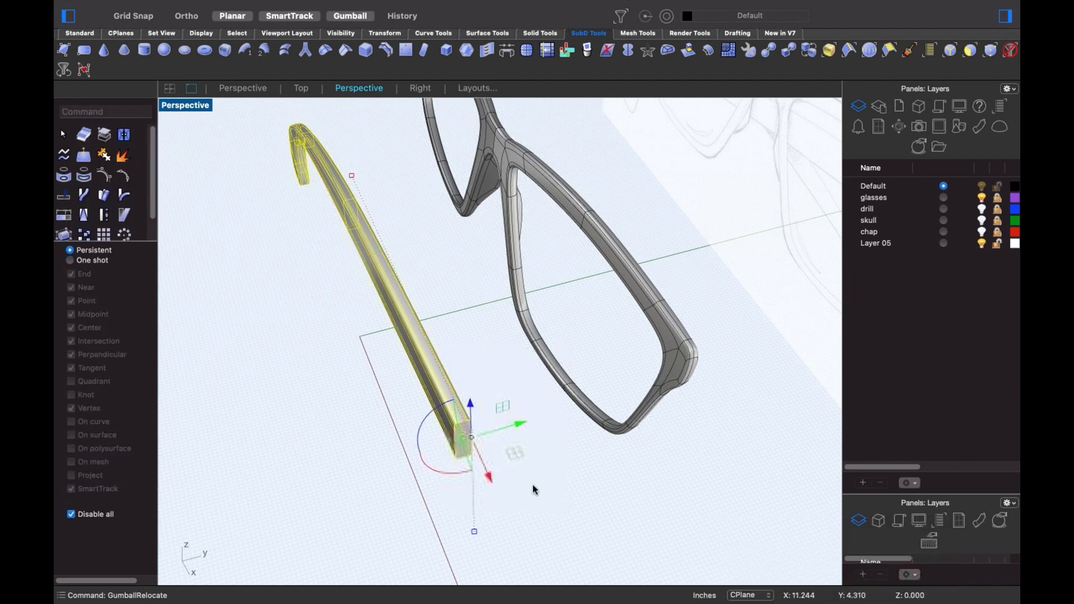
- Move the temple onto the glasses frame and rotate it -90° about Z
drag(467, 436, 695, 356)
key(alt)
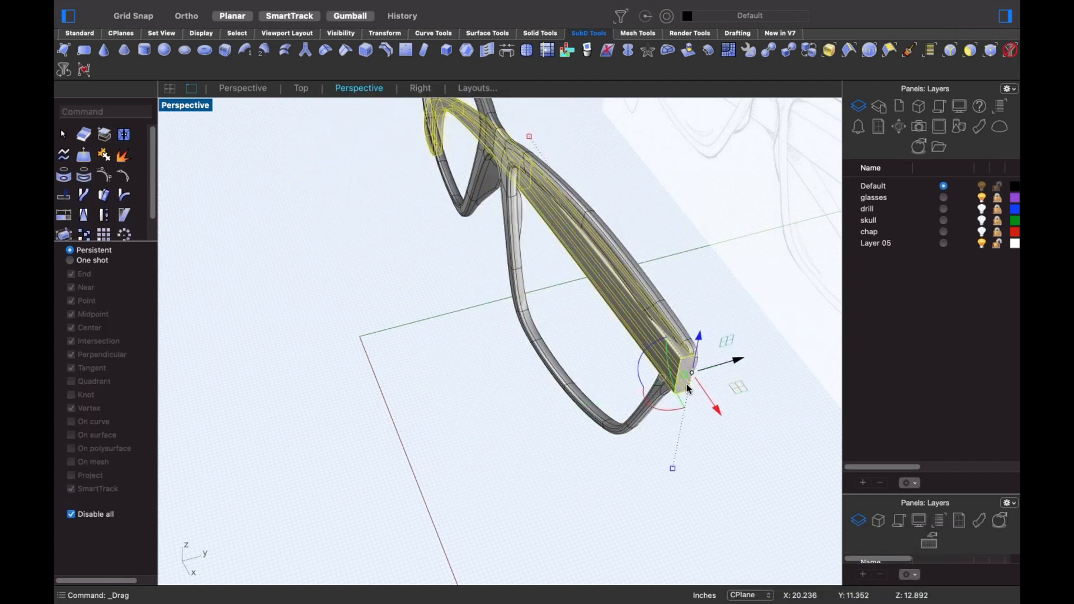
click(640, 374)
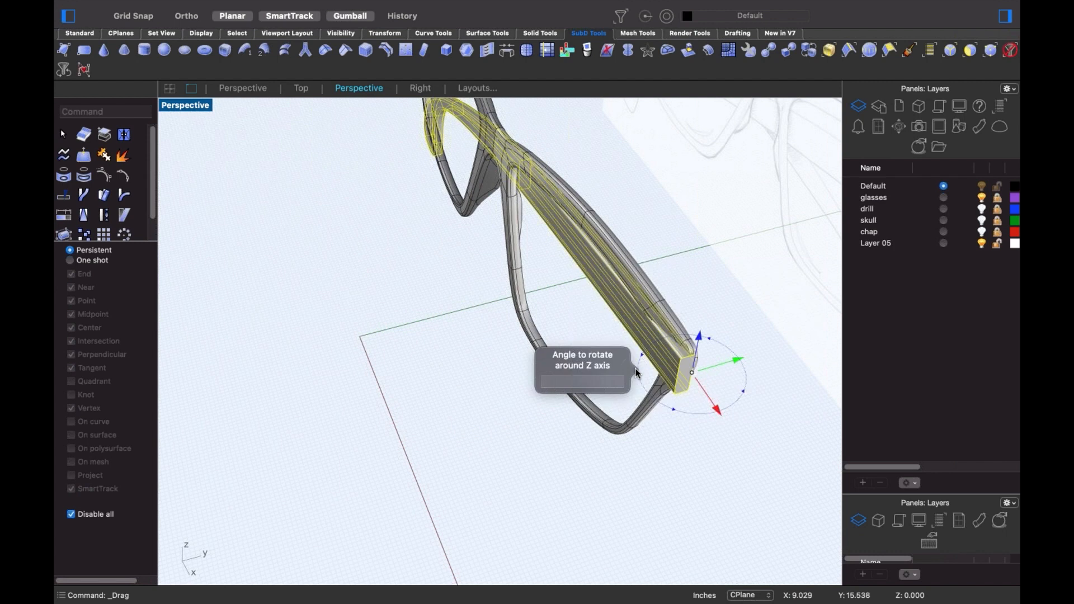
key(Return)
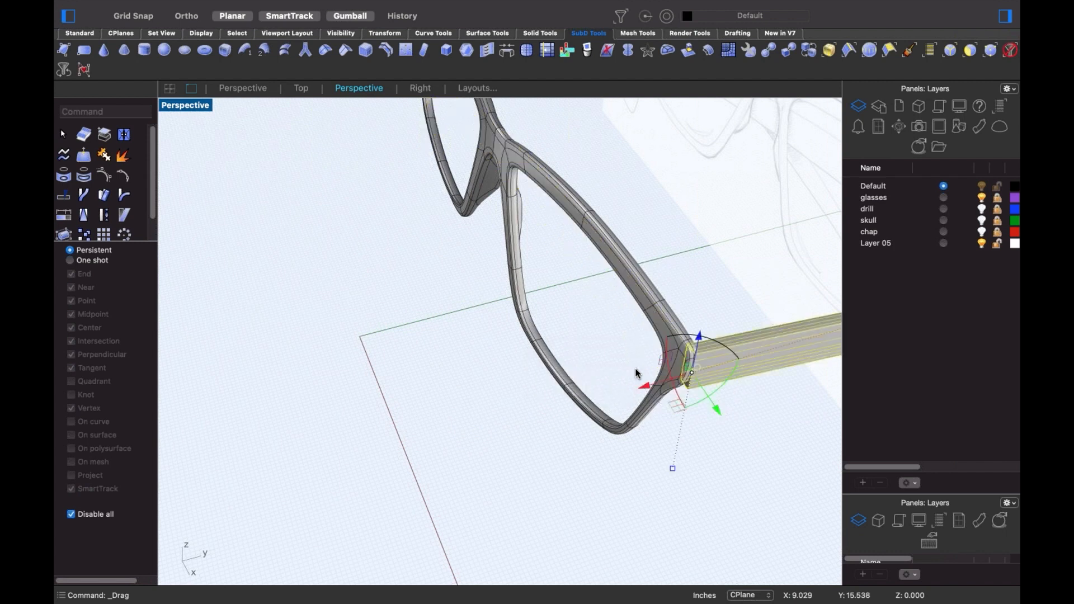
- In the Right view, slide the temple arm against the frame's hinge
right_drag(675, 431, 479, 401)
text(r)
key(Return)
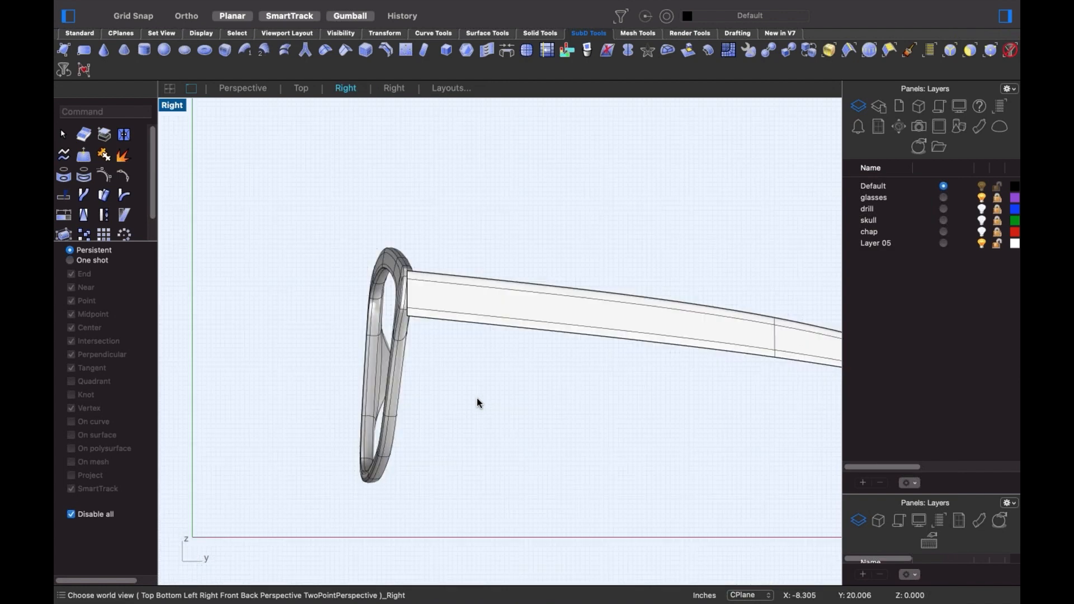
click(456, 293)
scroll(455, 293, up, 3)
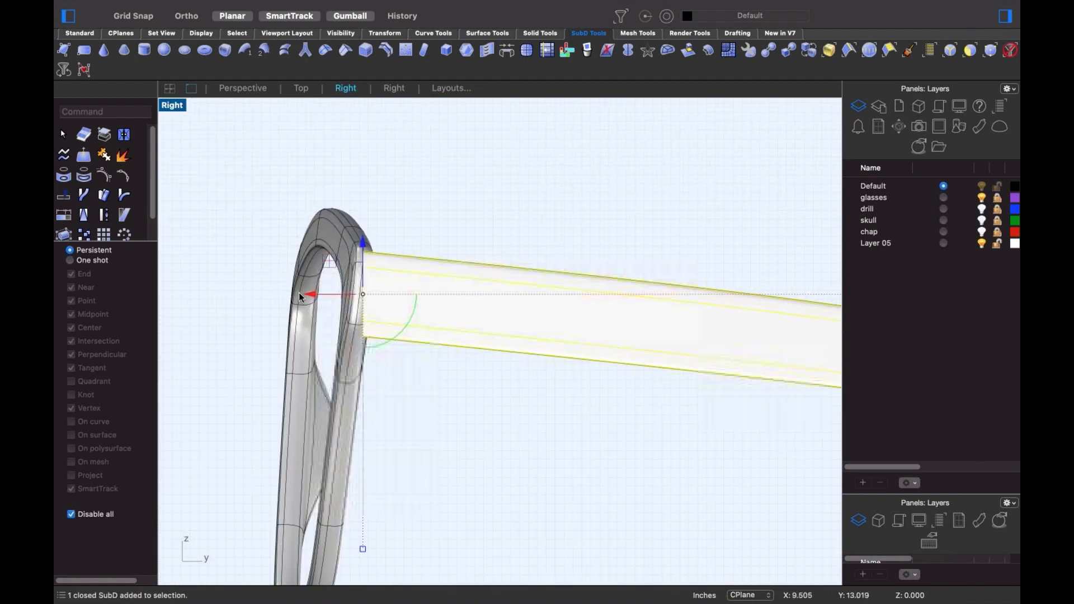
drag(299, 293, 376, 301)
click(465, 418)
- Mirror a copy of the temple across the Y axis through the origin with Ortho on
text(p)
key(Return)
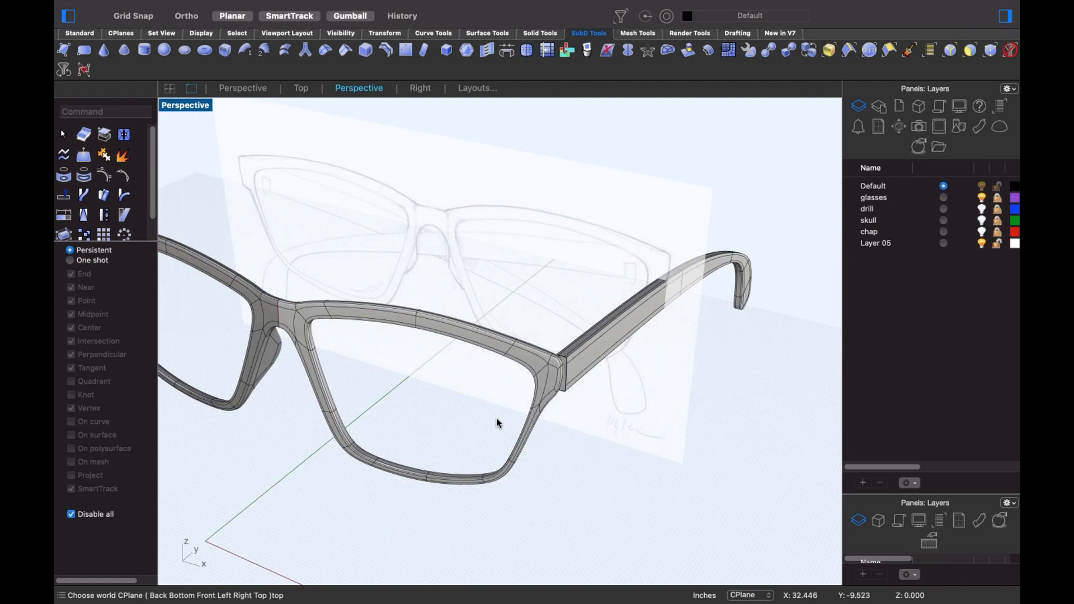
click(639, 390)
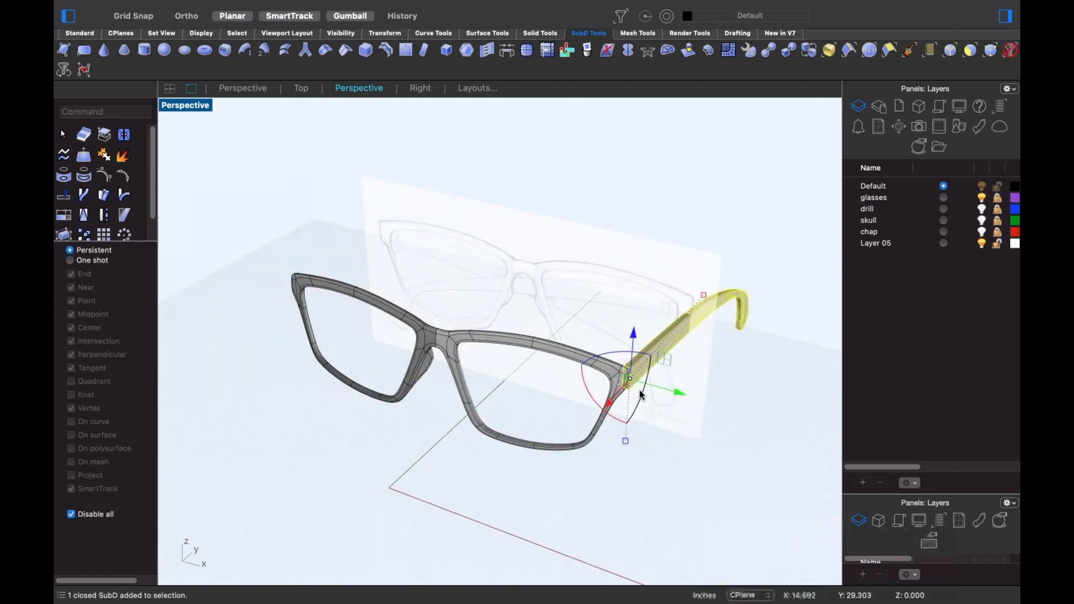
text(mirror)
key(Return)
text(o)
key(Return)
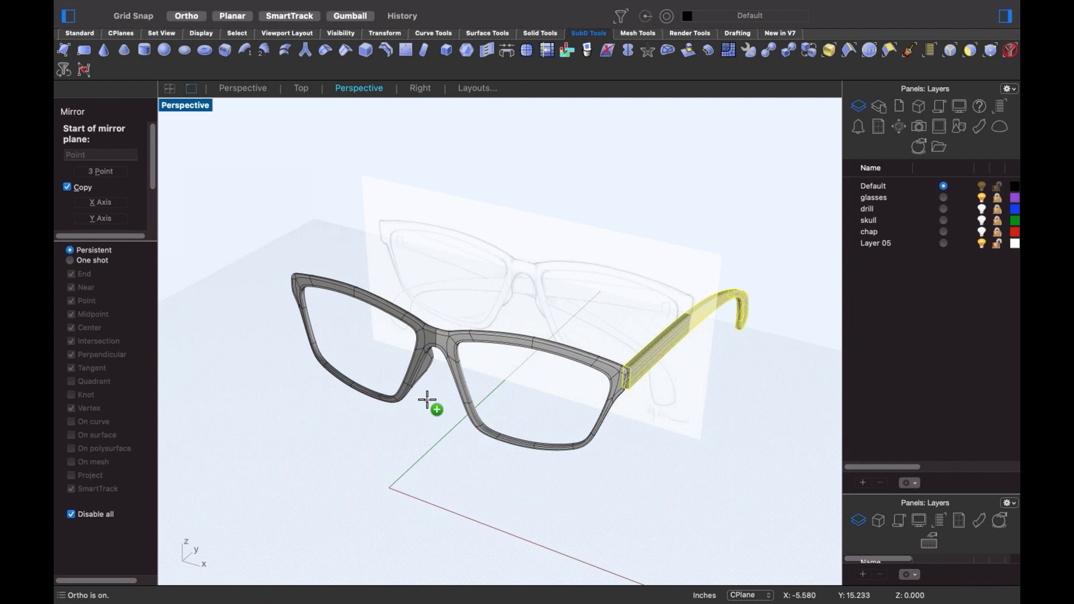
text(0)
key(Return)
key(shift)
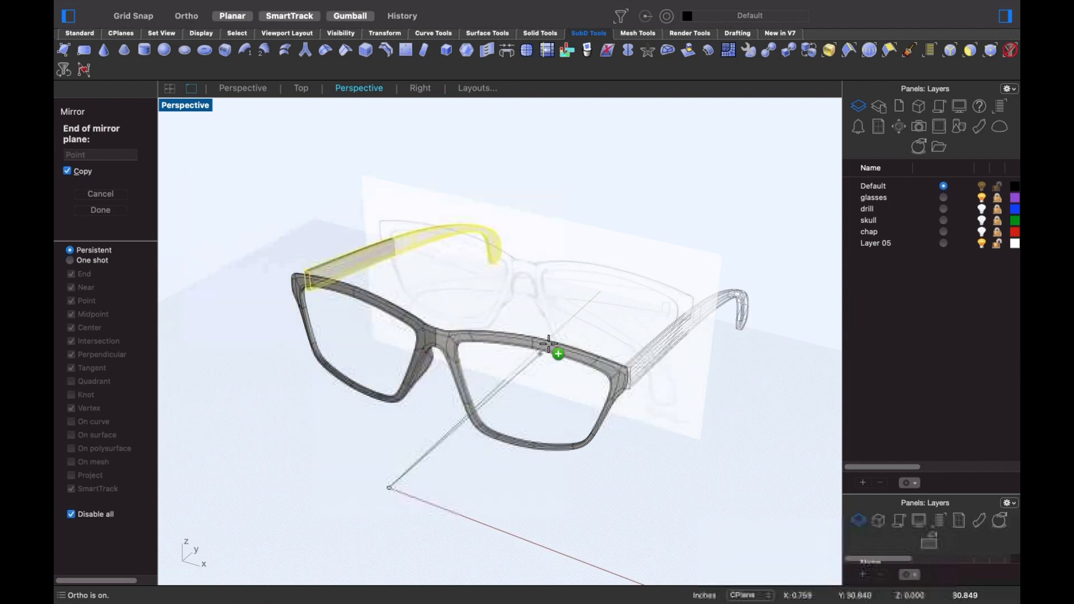
click(552, 339)
click(486, 485)
right_drag(526, 464, 604, 439)
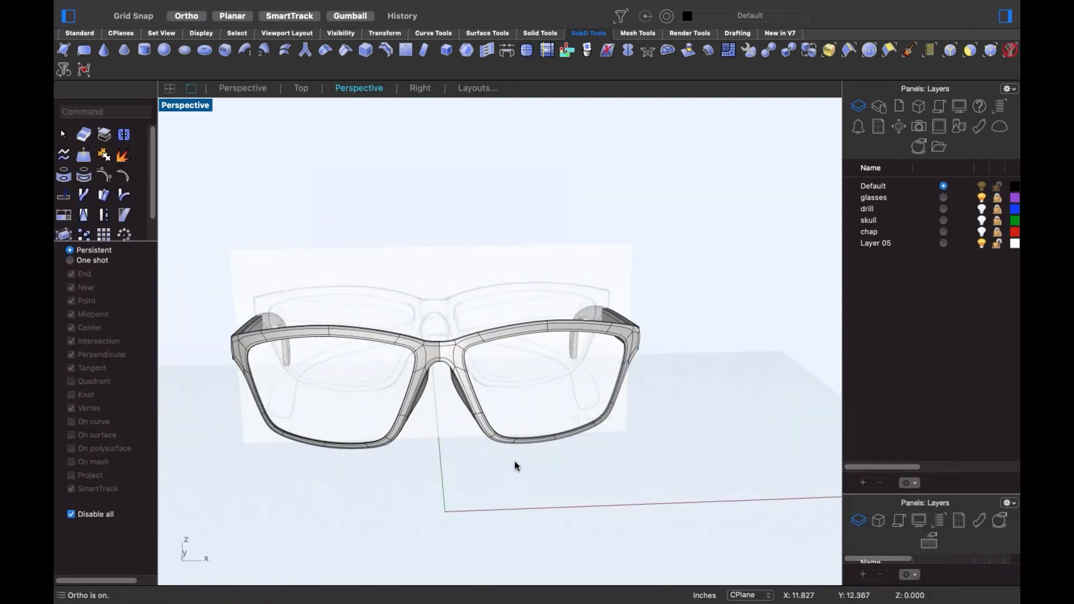
- Nudge the top-bar edge loop, then deselect and zoom out to frame the whole glasses
right_drag(631, 450, 687, 468)
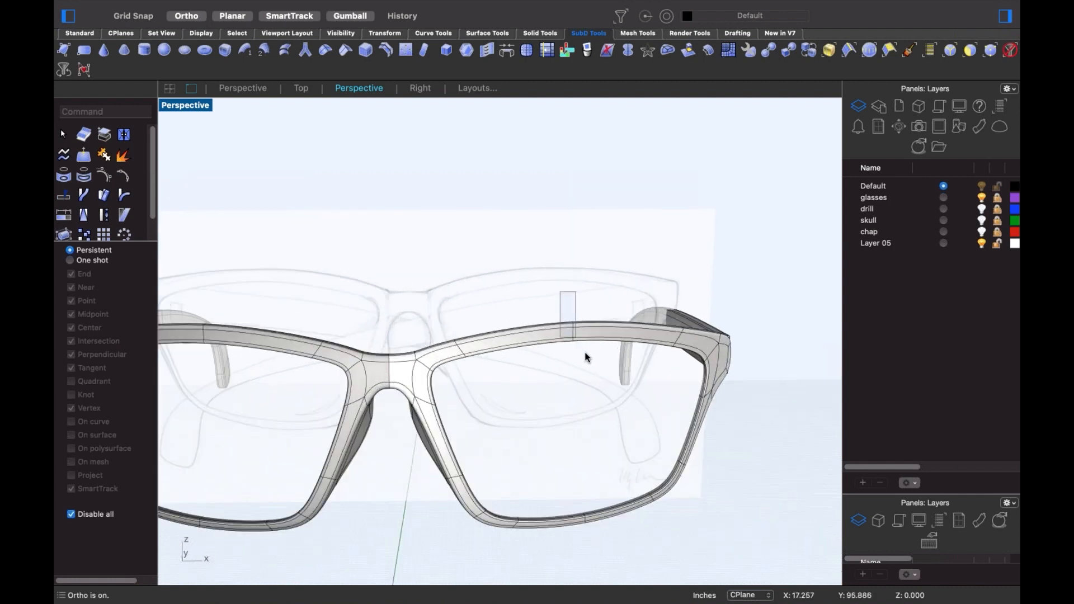
double_click(581, 351)
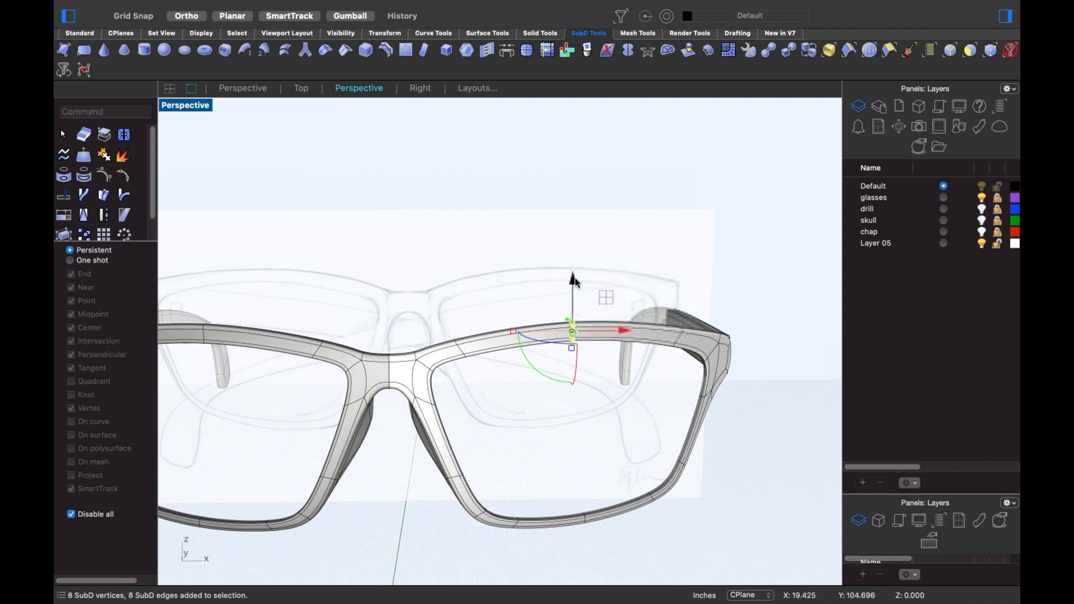
mouse_move(576, 335)
mouse_down()
mouse_move(580, 292)
mouse_move(581, 349)
mouse_move(580, 334)
mouse_move(614, 305)
mouse_move(515, 311)
mouse_move(643, 319)
mouse_move(657, 306)
mouse_move(649, 292)
mouse_move(611, 334)
mouse_move(572, 337)
mouse_up()
click(538, 294)
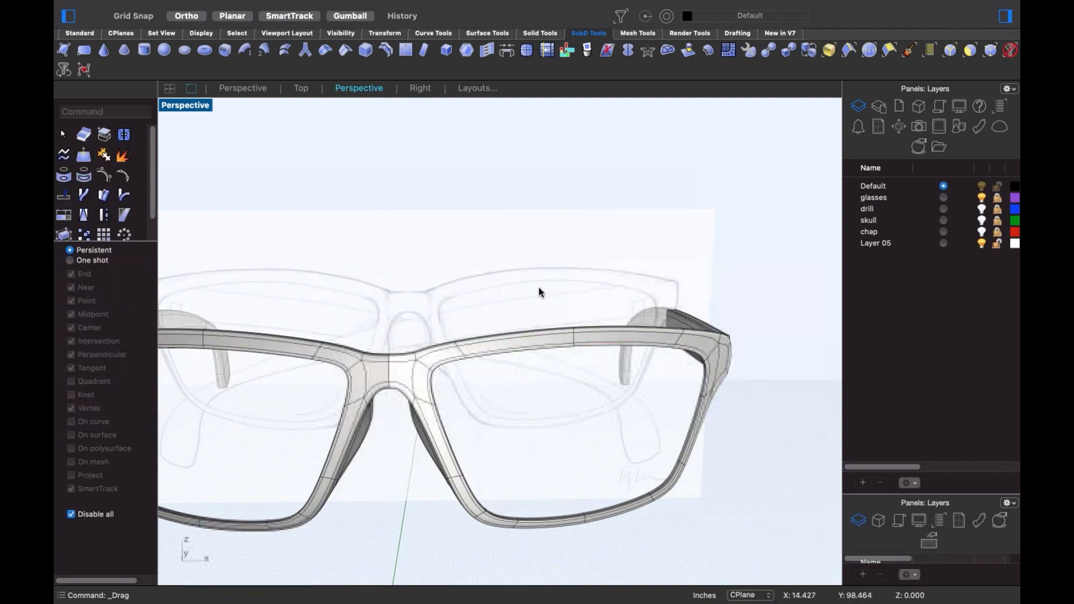
scroll(539, 293, down, 3)
shift+right_drag(539, 292, 610, 281)
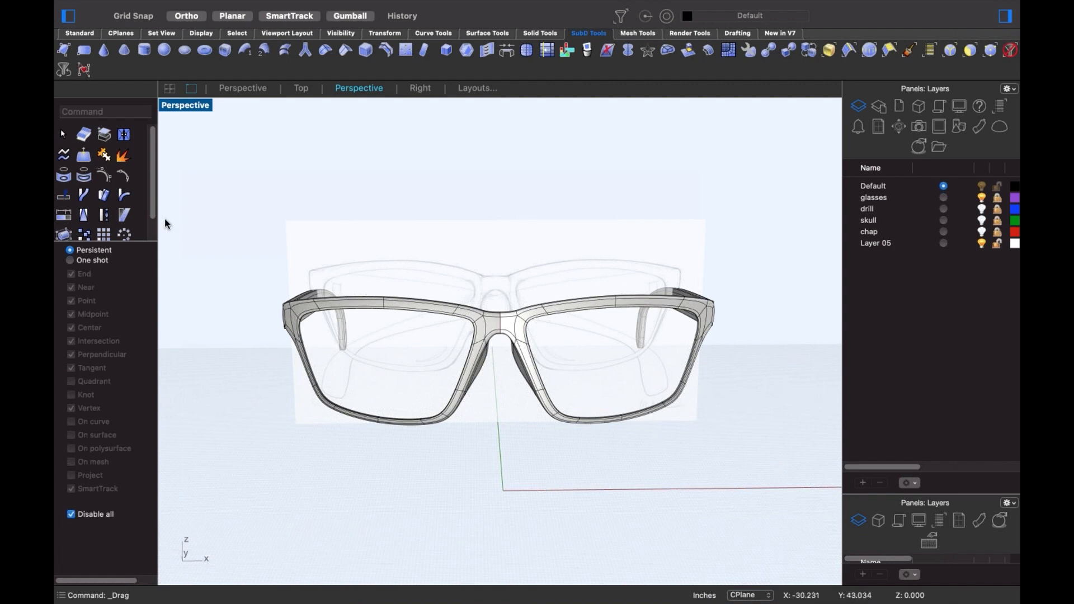
- Window-select the front frame and both temple arms, 3 SubDs in all
drag(203, 196, 792, 452)
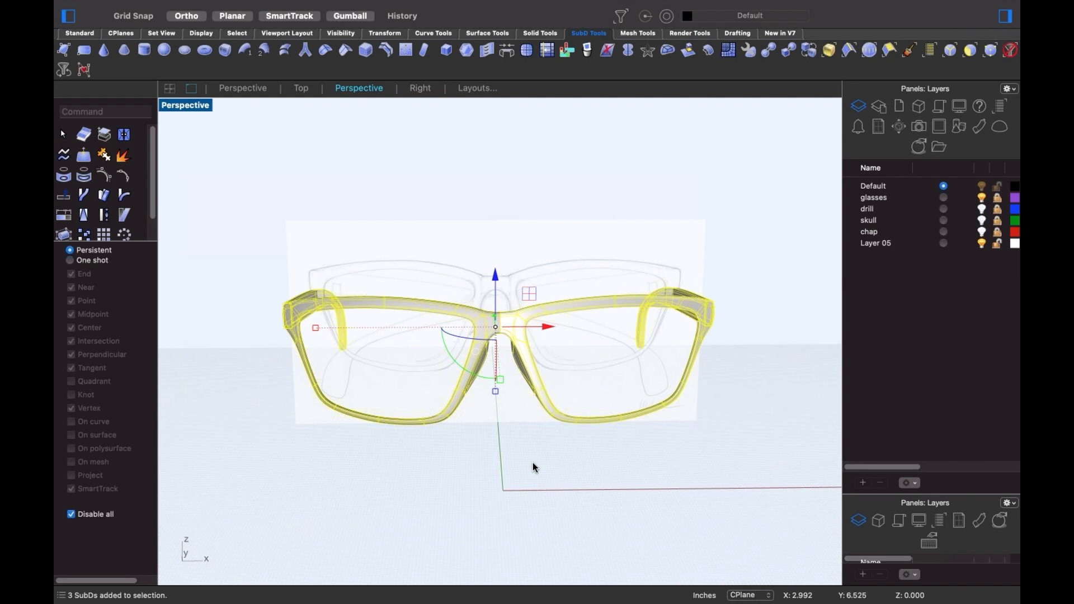
- Move the selected glasses onto the glasses layer and hide that layer
right_click(884, 202)
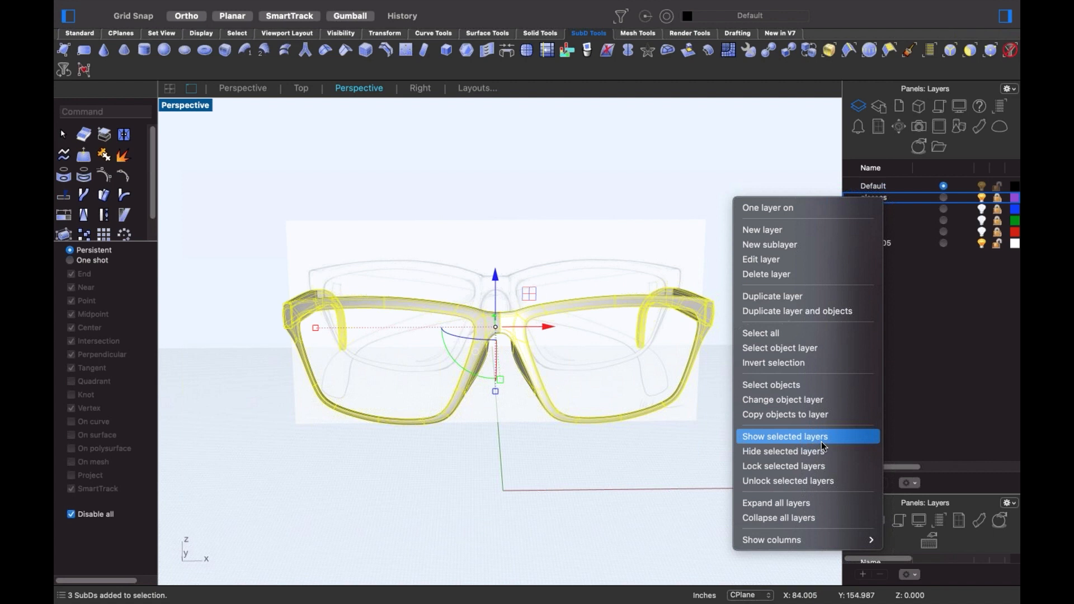
click(815, 399)
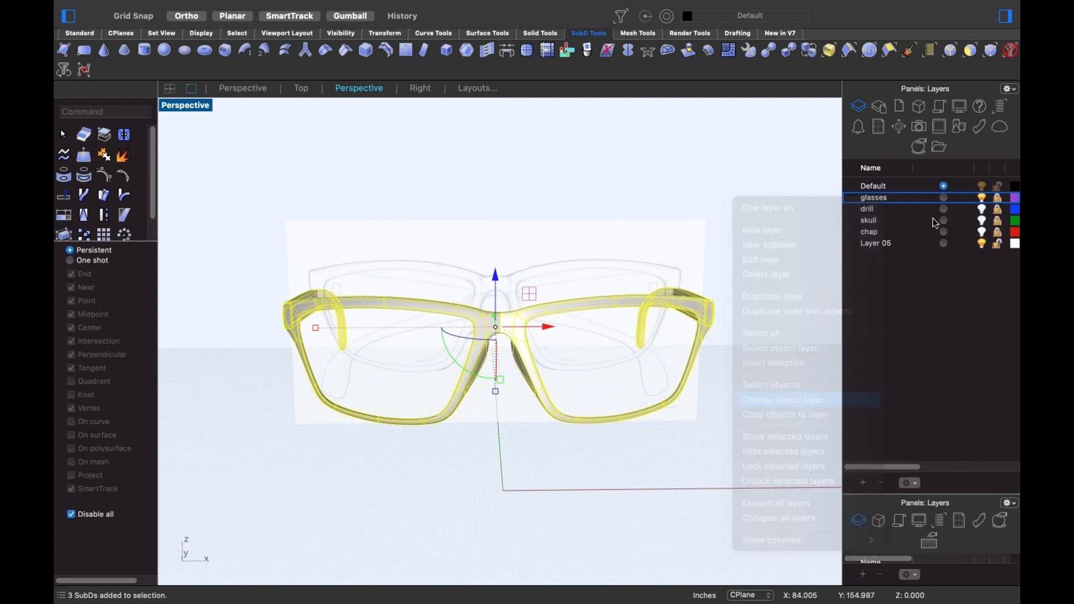
click(981, 198)
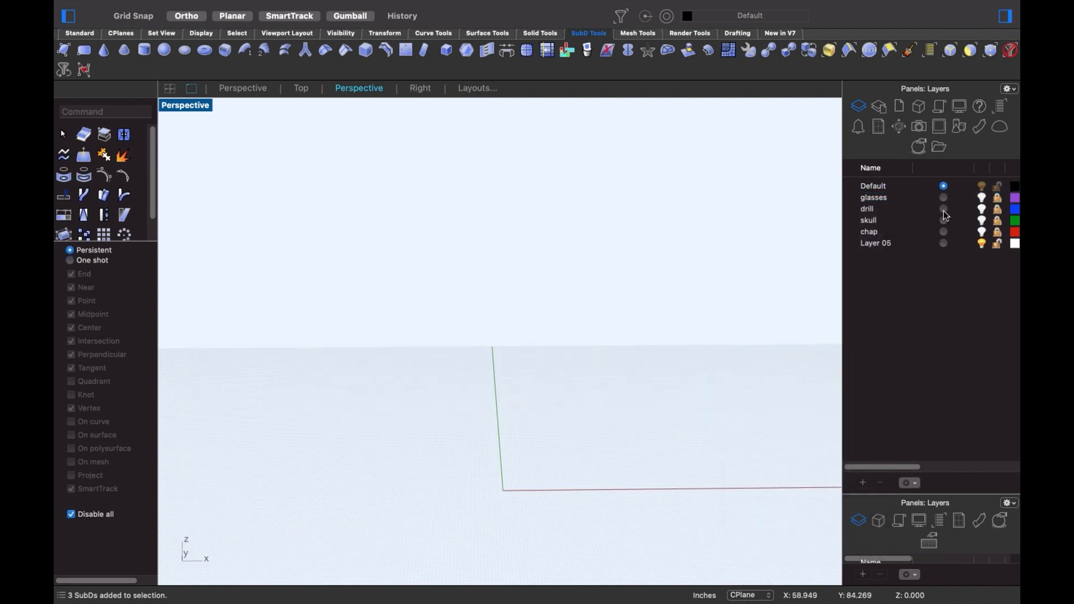
- Turn on the drill layer, delete the old drill model, and switch to the Front view
click(982, 208)
right_drag(663, 364, 301, 241)
drag(230, 211, 555, 555)
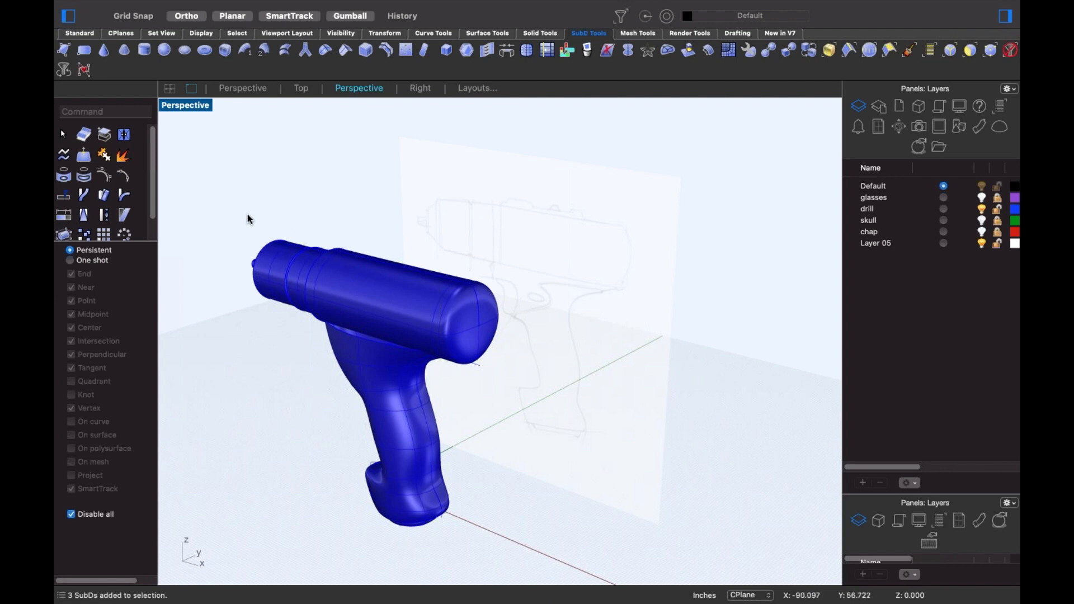
drag(244, 215, 518, 546)
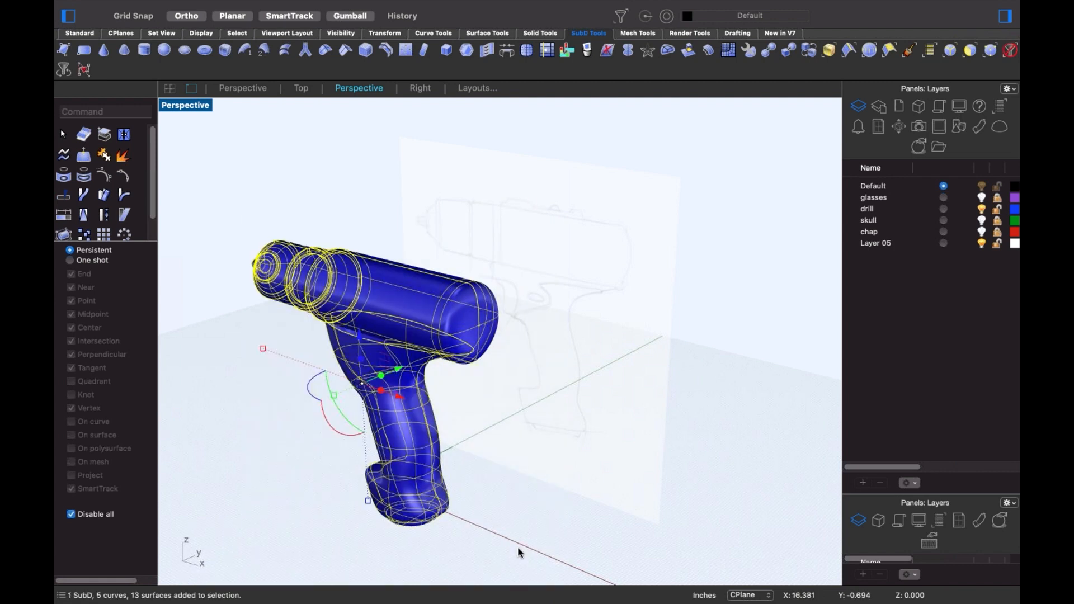
key(Delete)
text(f)
key(Return)
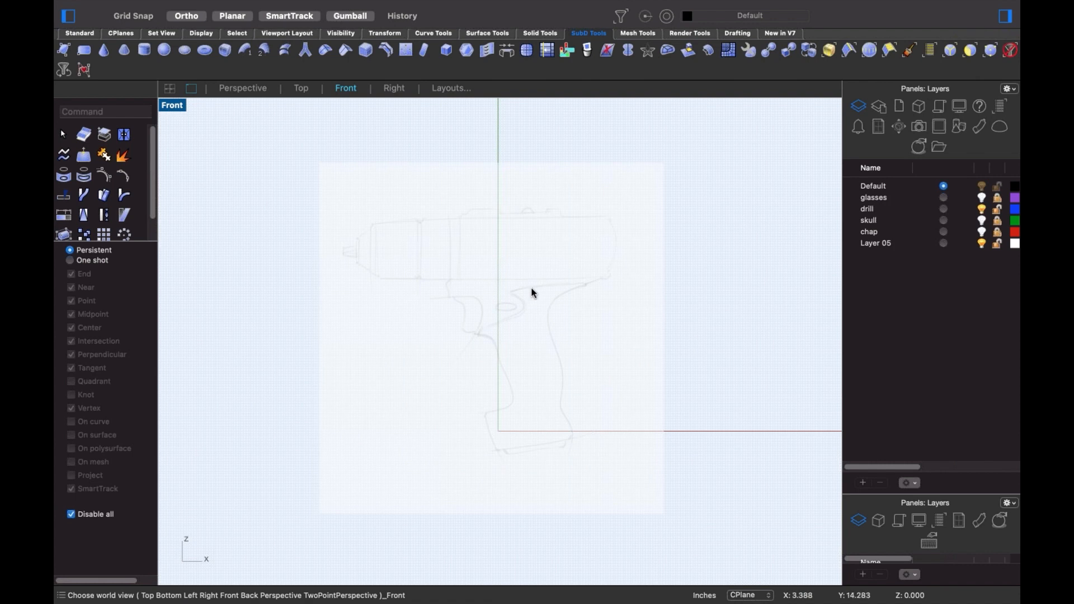
- Zoom in and pan the Front view to center the drill's pencil sketch for tracing
scroll(532, 292, up, 5)
mouse_move(551, 318)
right_down()
mouse_move(559, 304)
mouse_move(569, 342)
right_up()
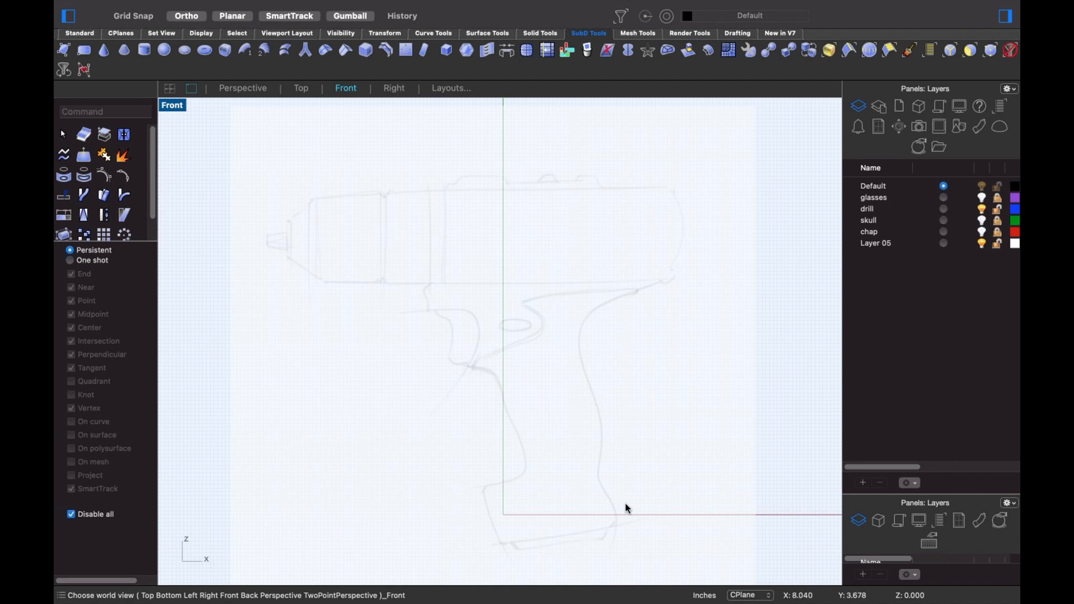
click(80, 33)
- Start a profile polyline at the chuck tip, then cancel the unfinished attempt
click(103, 116)
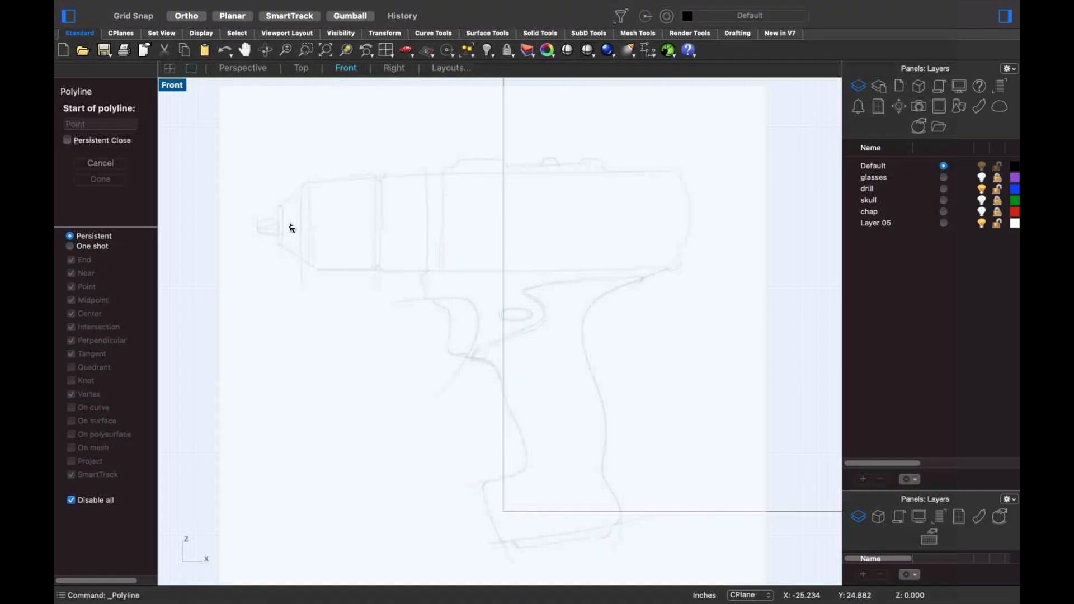
scroll(290, 228, up, 5)
scroll(279, 230, up, 2)
click(233, 223)
key(shift)
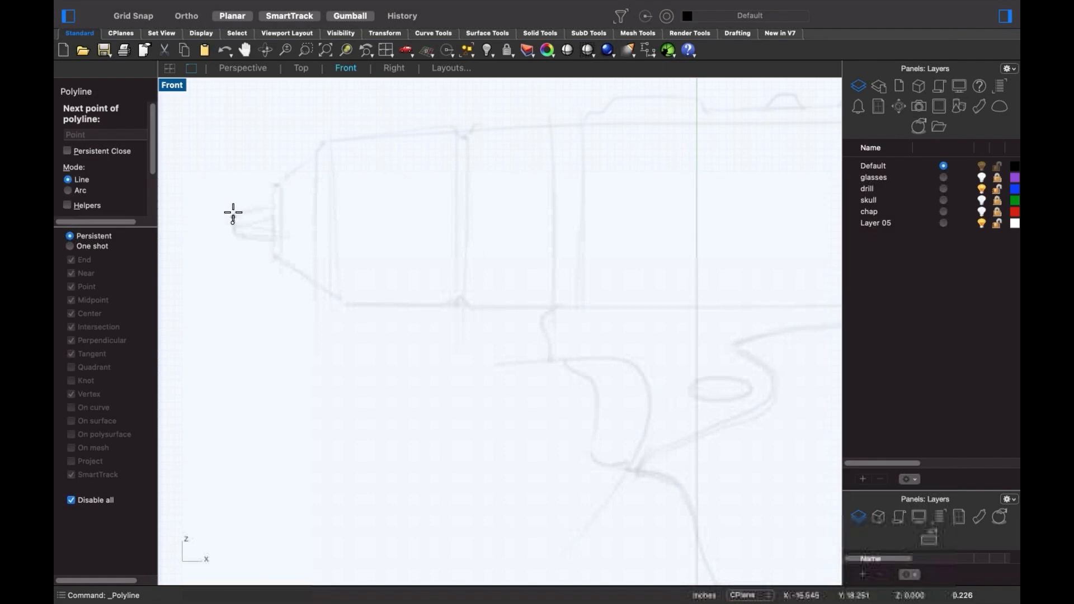
click(238, 213)
key(shift)
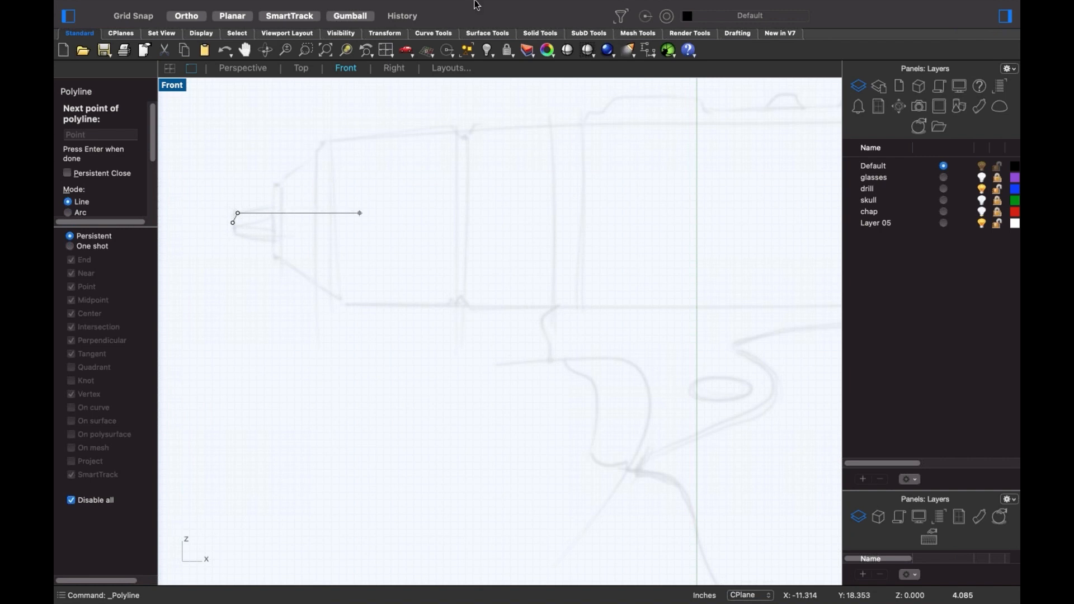
mouse_move(550, 9)
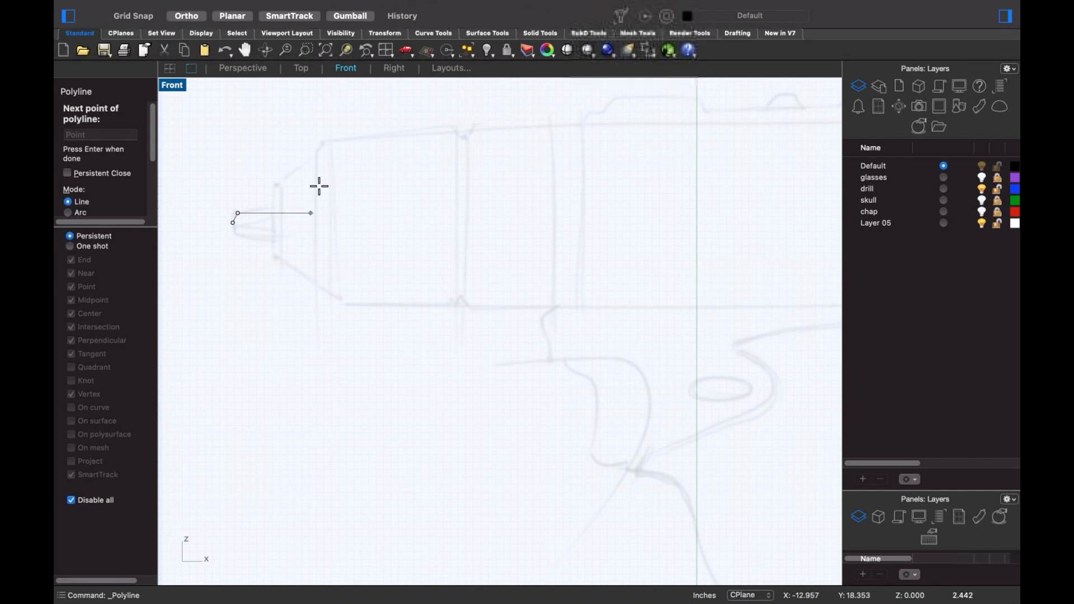
key(Escape)
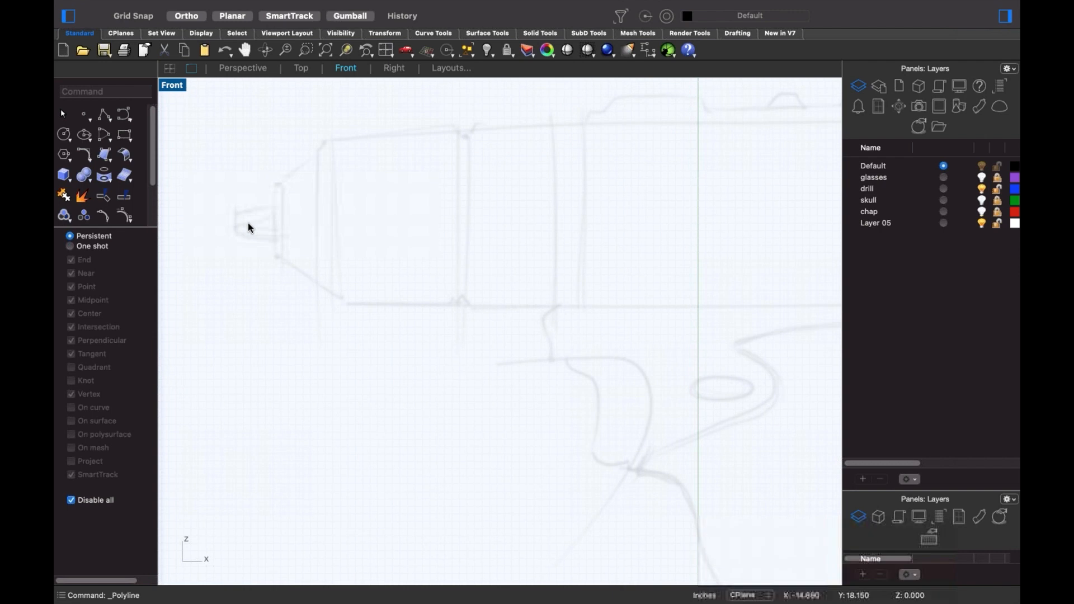
- Retrace the profile polyline from the chuck tip up the chuck's steps and slope
right_click(246, 223)
click(235, 222)
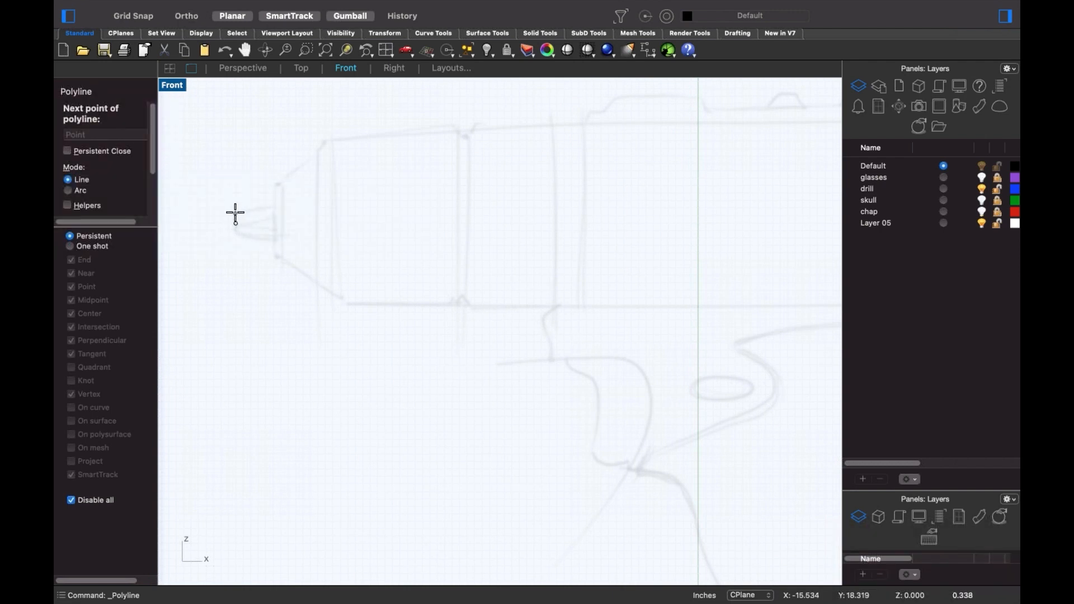
click(235, 215)
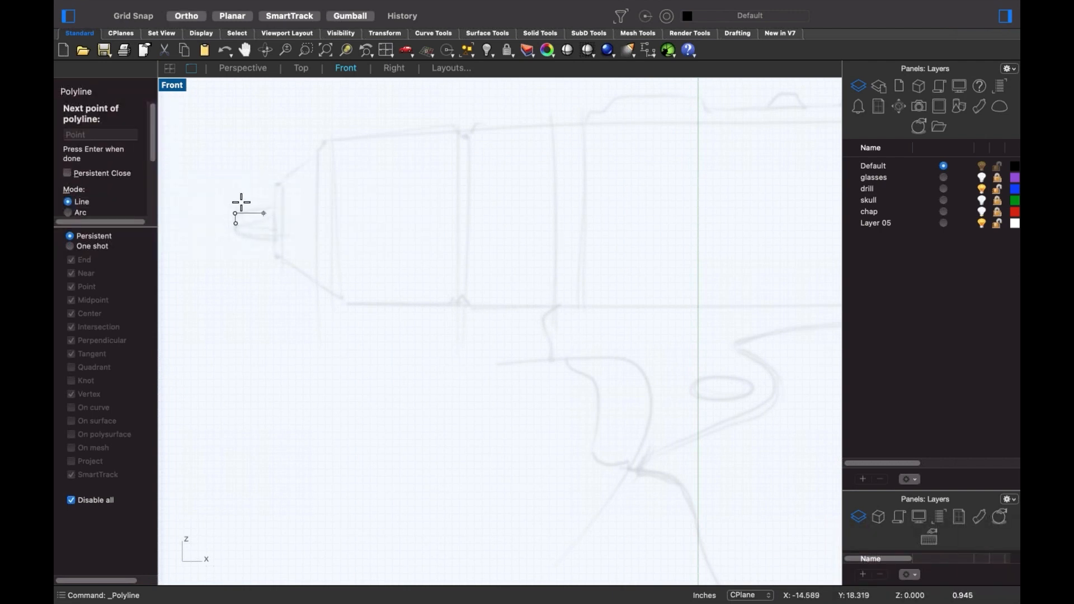
click(186, 16)
click(273, 205)
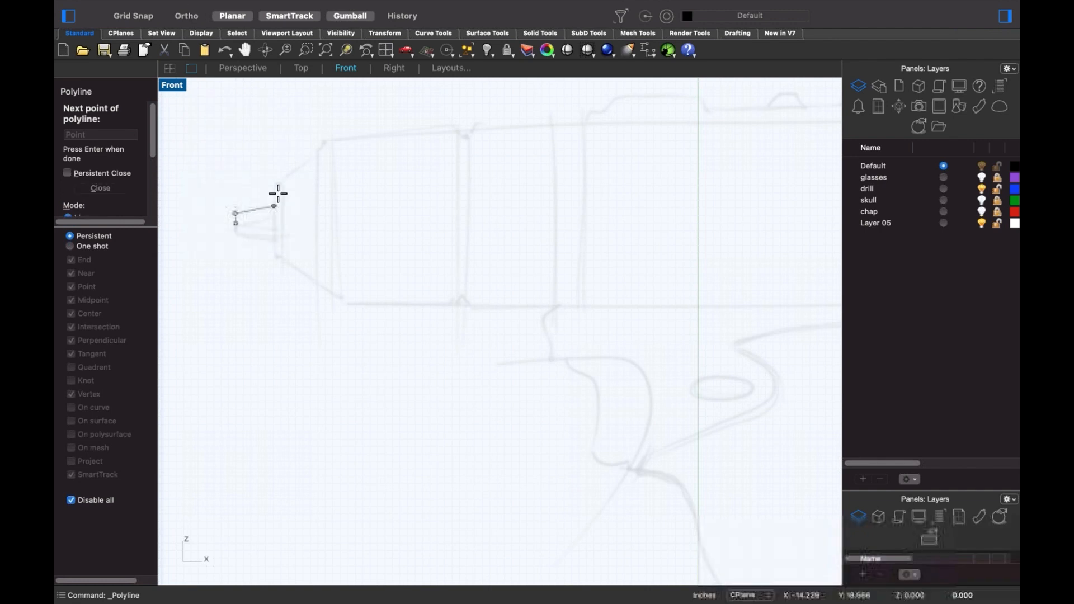
key(shift)
shift+click(285, 185)
shift+click(285, 178)
click(317, 156)
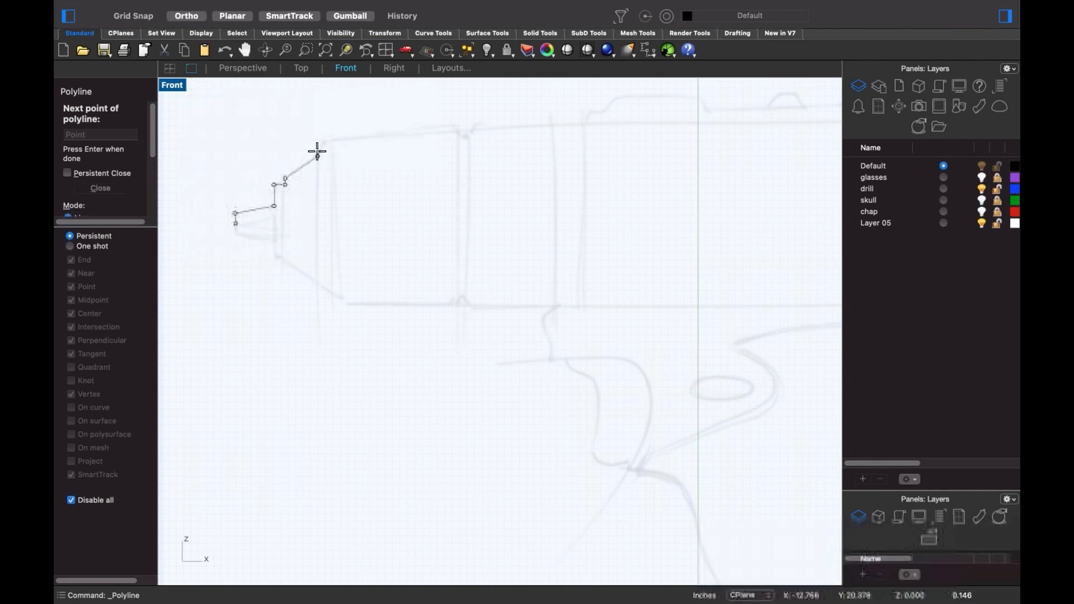
shift+click(318, 151)
click(331, 137)
key(shift)
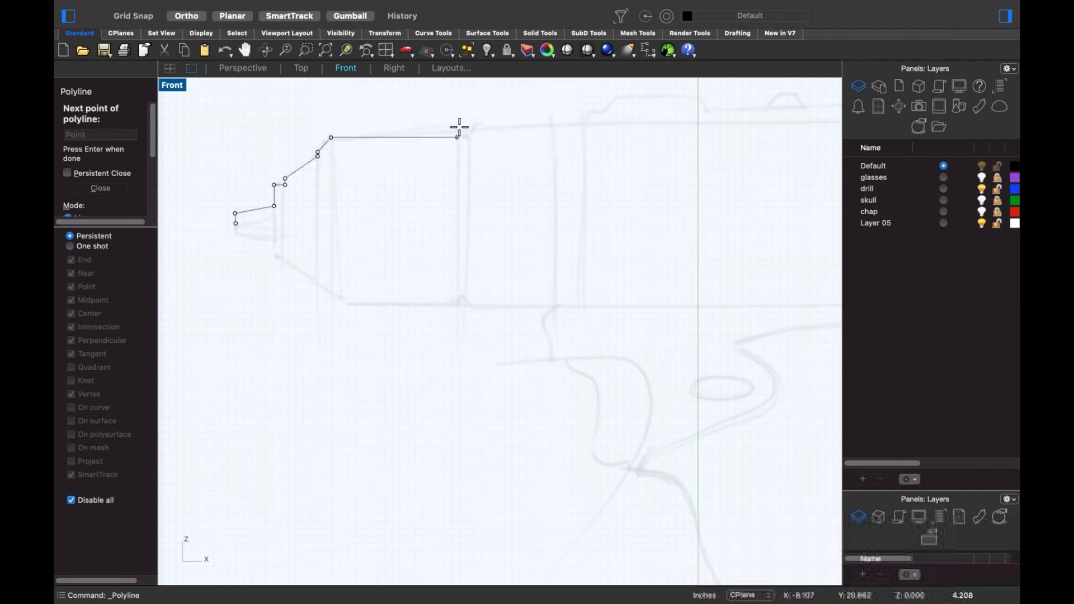
- Continue the profile across the chuck–body notch and along the body top to the rear, then finish it
shift+click(459, 147)
shift+click(470, 147)
shift+click(471, 128)
shift+click(552, 124)
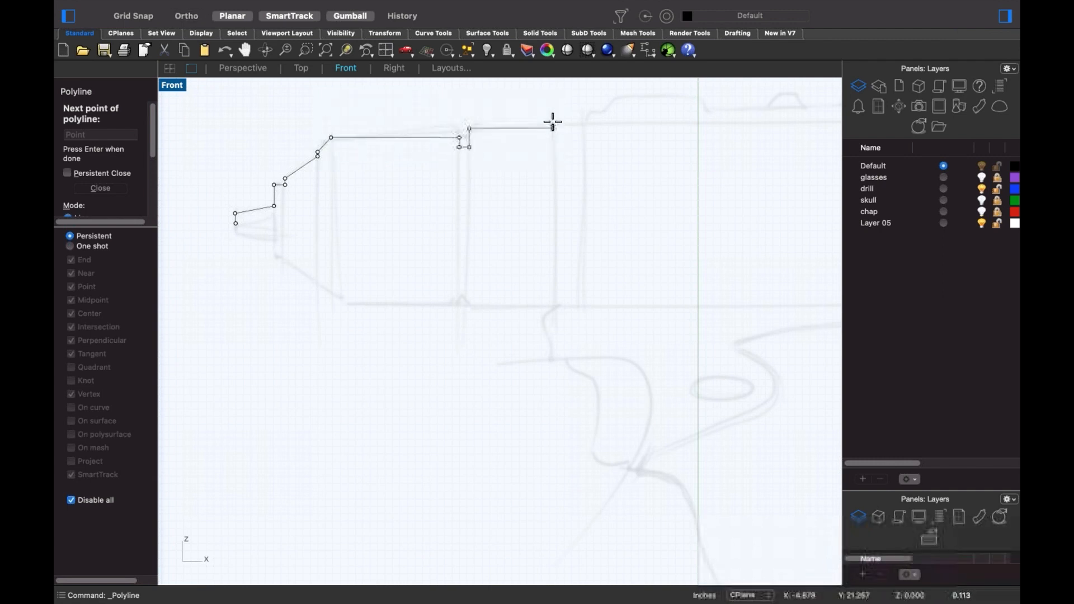
shift+click(554, 121)
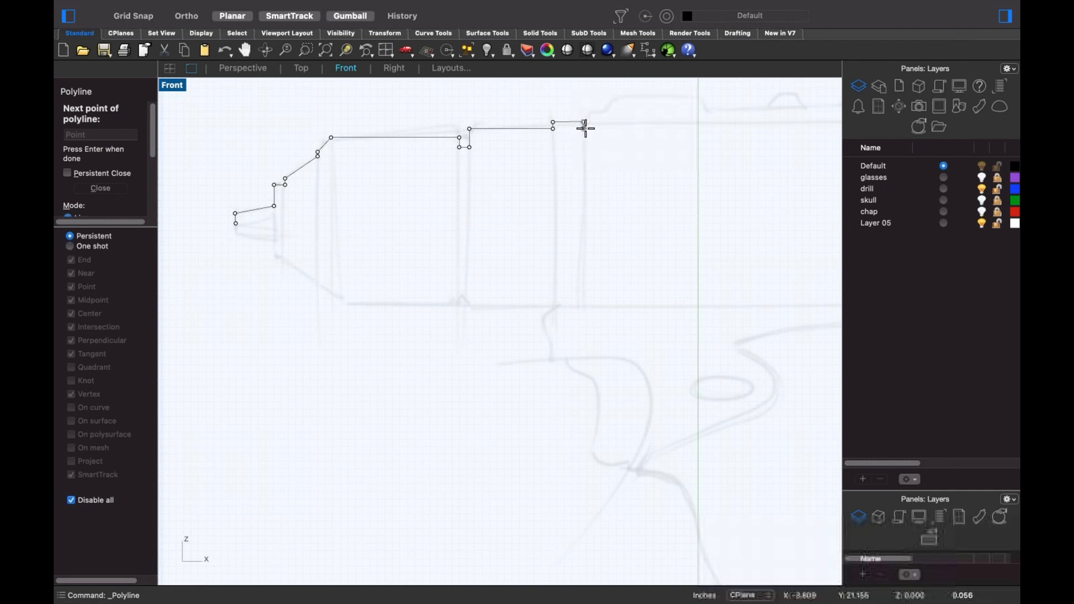
shift+click(586, 122)
right_drag(586, 123, 426, 147)
right_drag(680, 140, 425, 151)
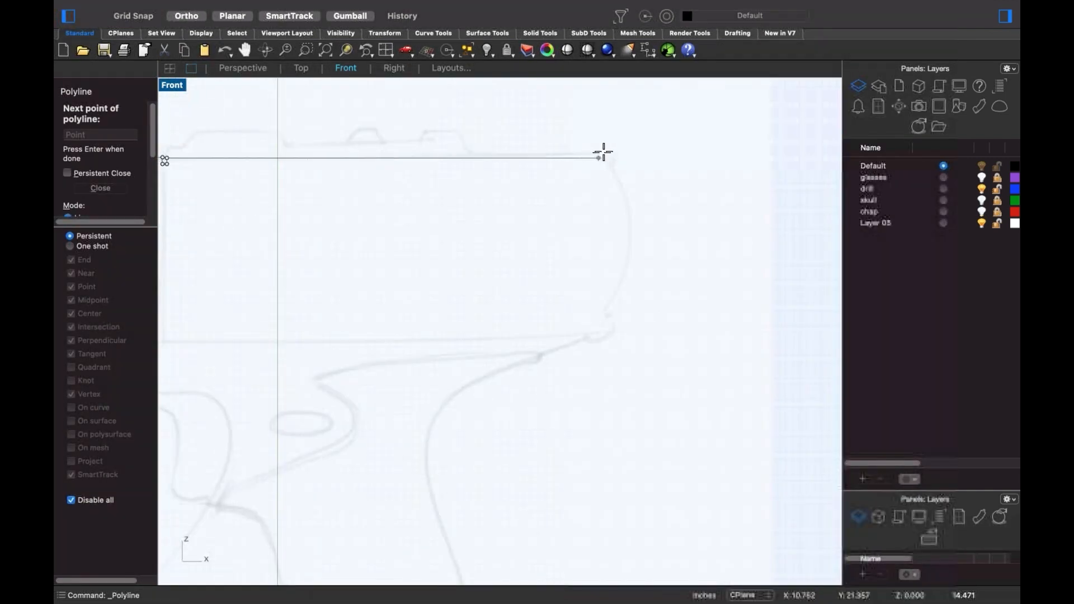
shift+click(607, 155)
scroll(592, 173, down, 5)
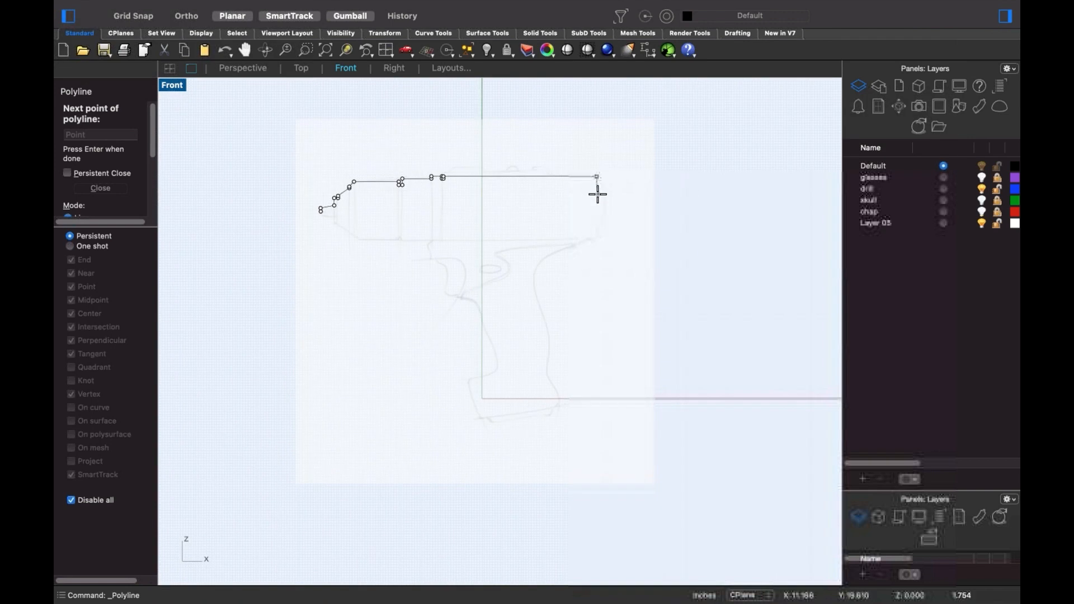
key(Return)
- Undo an accidental reference-image shift, lock the drill layer, and select the profile curve
scroll(360, 208, up, 3)
mouse_move(382, 161)
mouse_down()
mouse_move(345, 223)
mouse_move(352, 228)
mouse_up()
key(super+z)
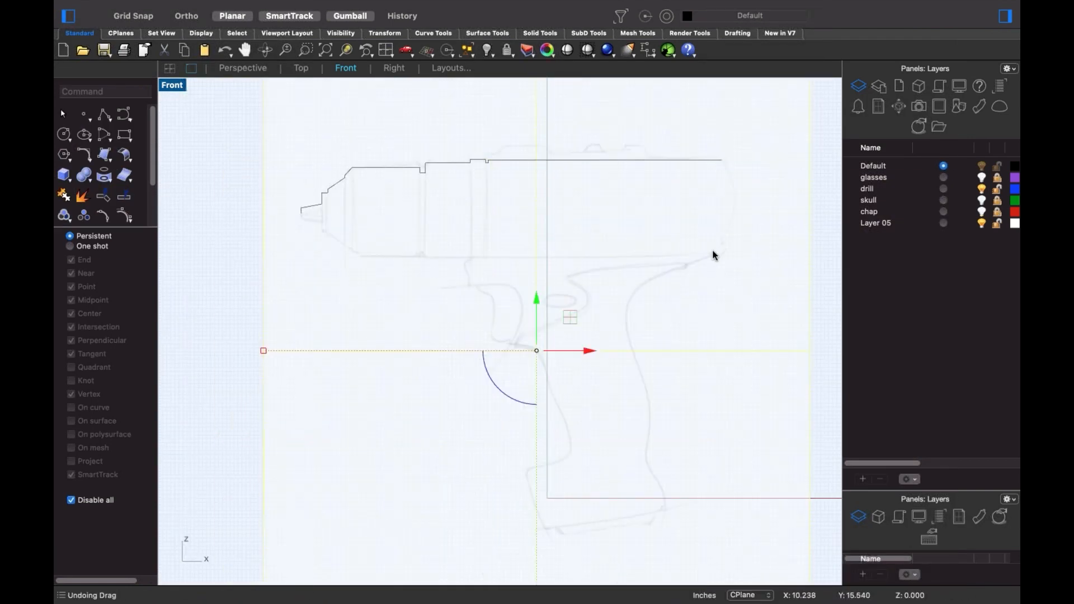
click(997, 189)
click(350, 172)
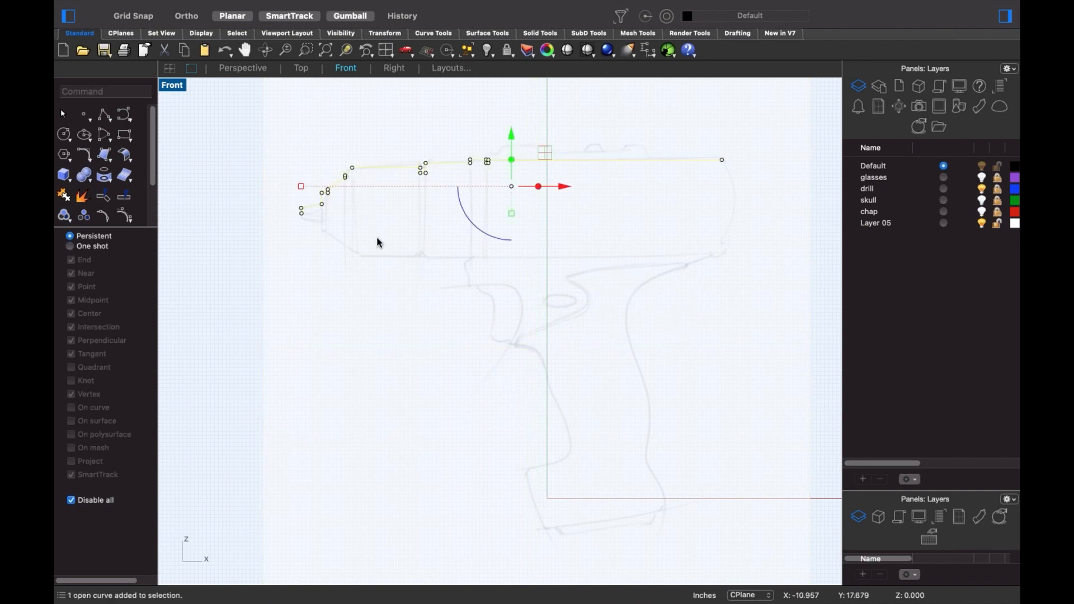
key(Escape)
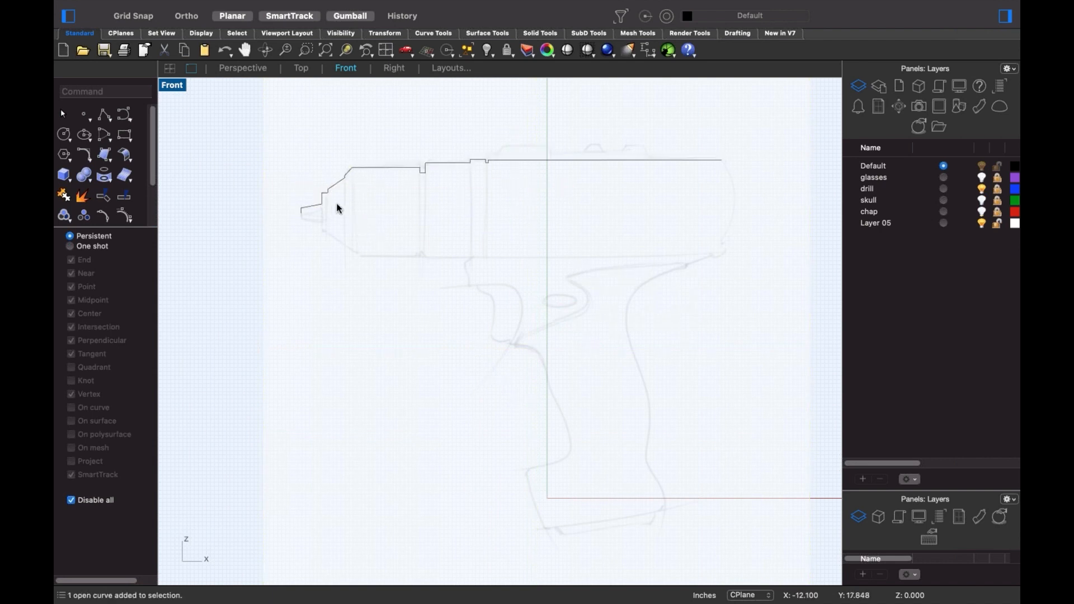
click(323, 207)
- Revolve the profile (Rev) about the centreline axis running from the tip along the body
text(Rev)
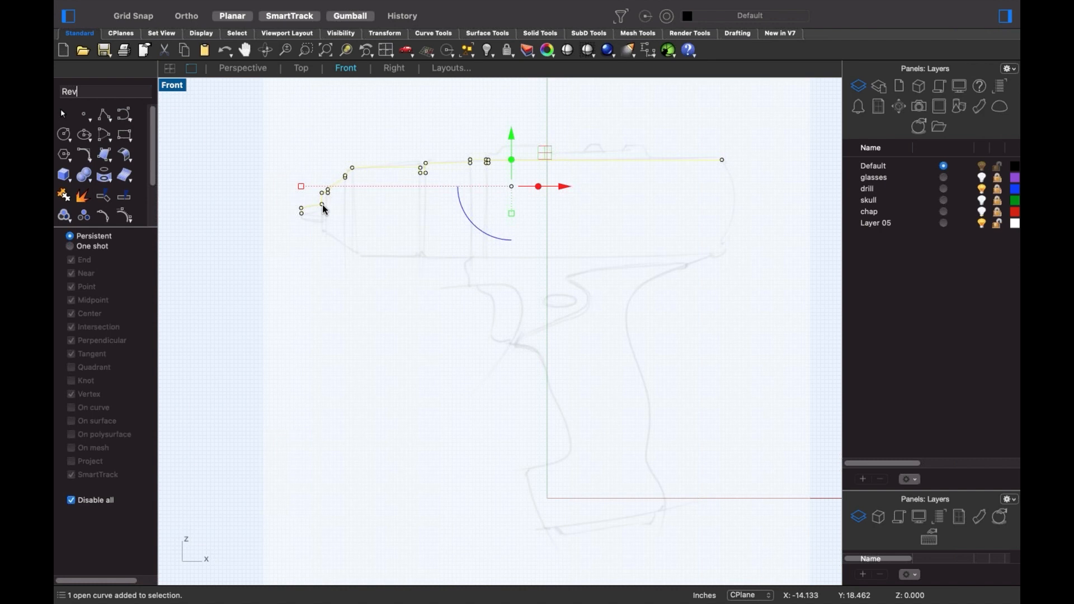
key(Return)
scroll(326, 210, up, 4)
scroll(302, 217, up, 2)
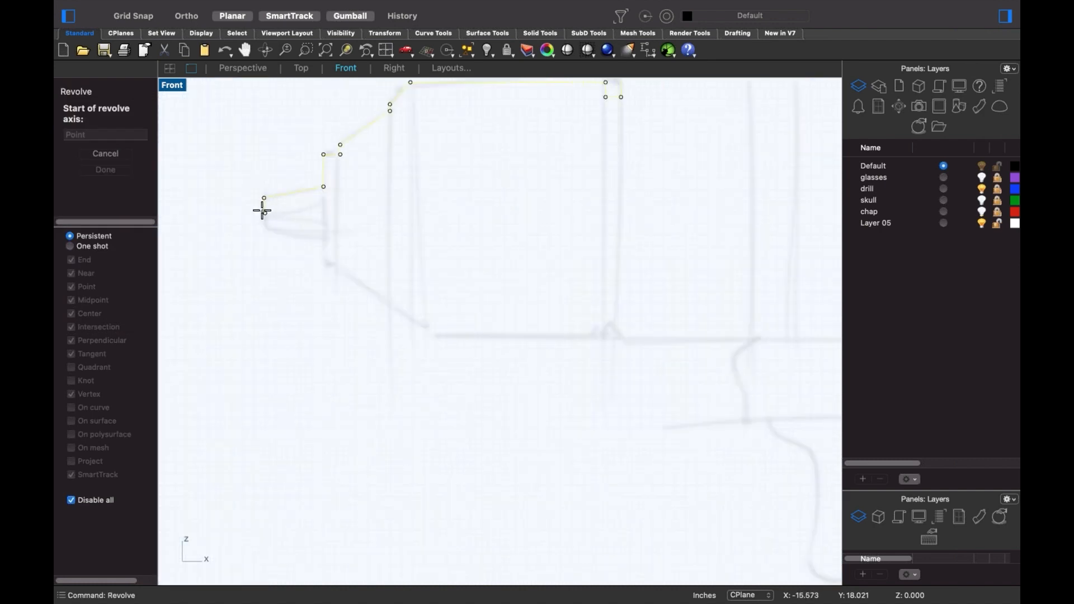
click(263, 212)
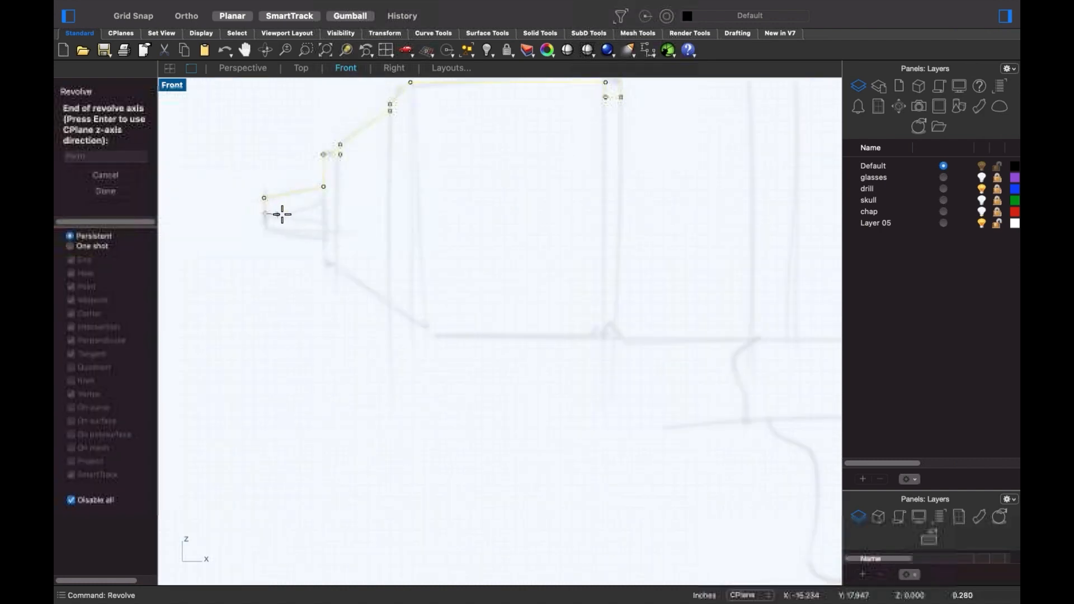
click(555, 213)
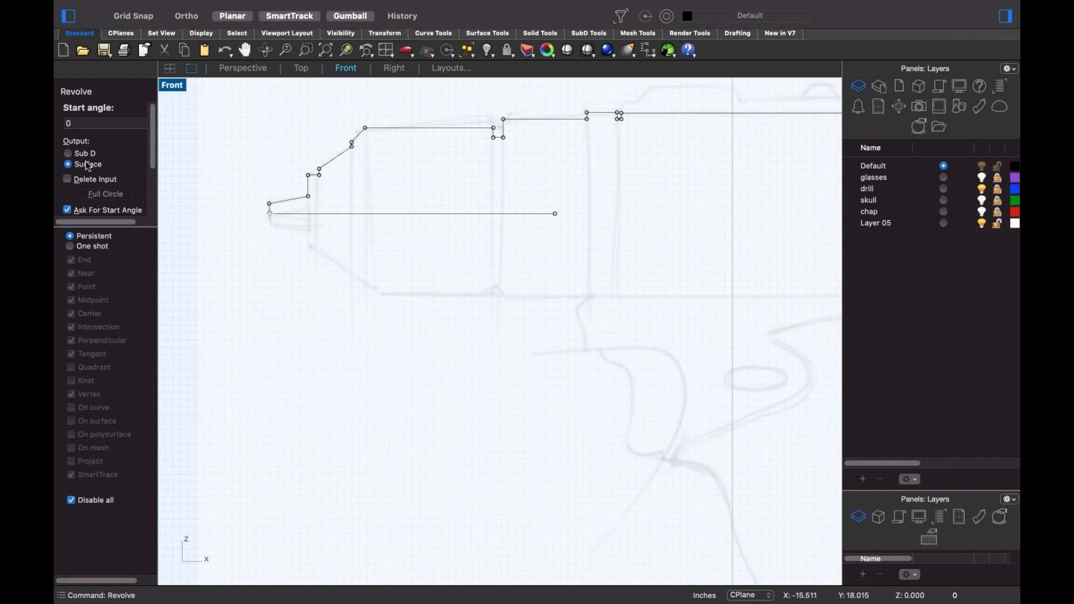
scroll(150, 156, down, 3)
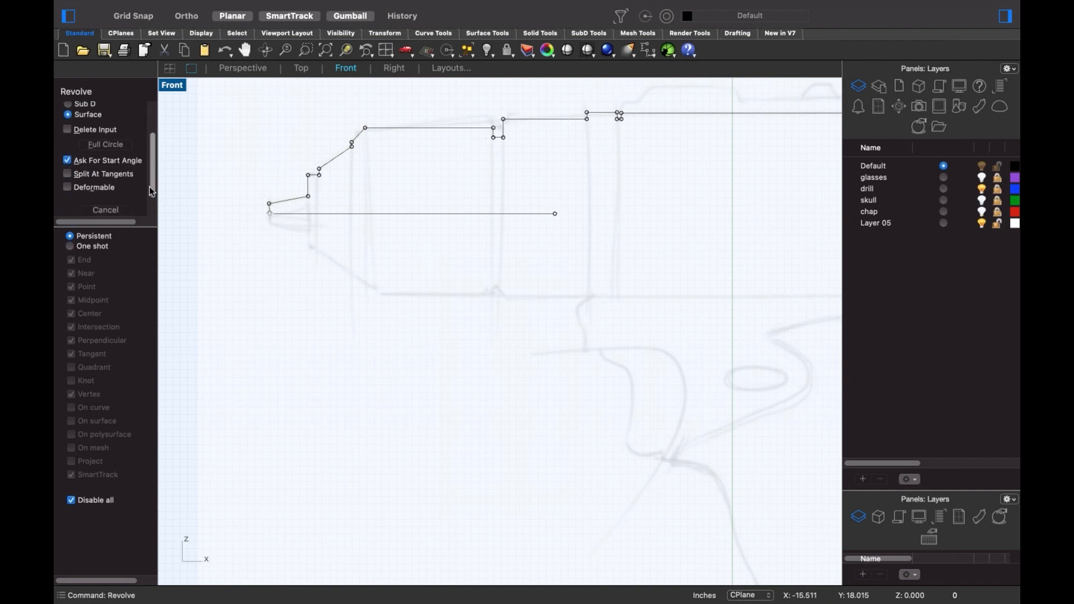
drag(149, 206, 150, 212)
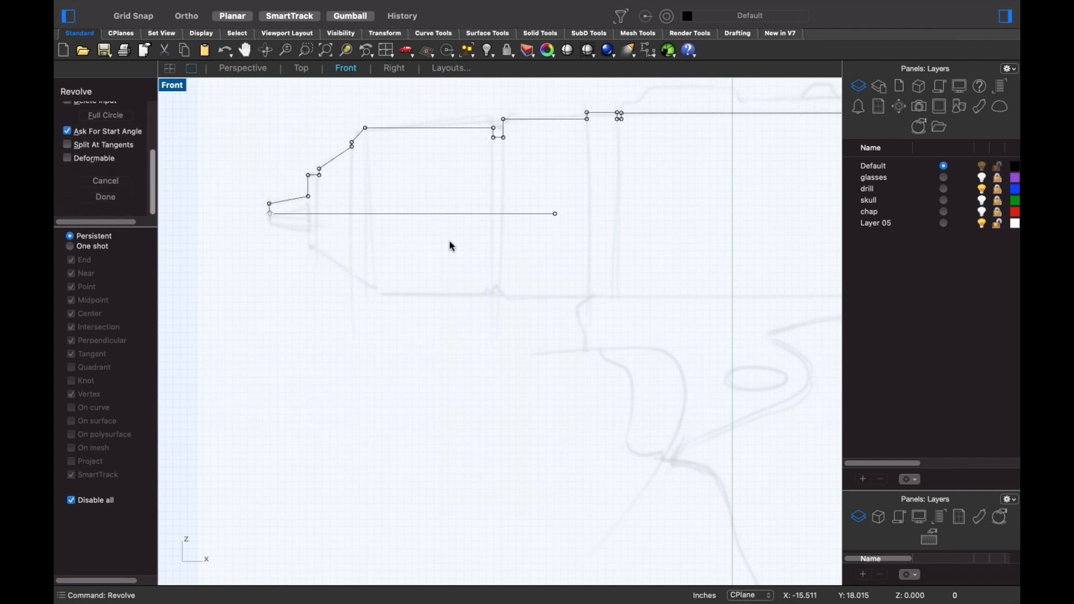
- Complete the full 360° revolution and fit the drill body in view
click(538, 258)
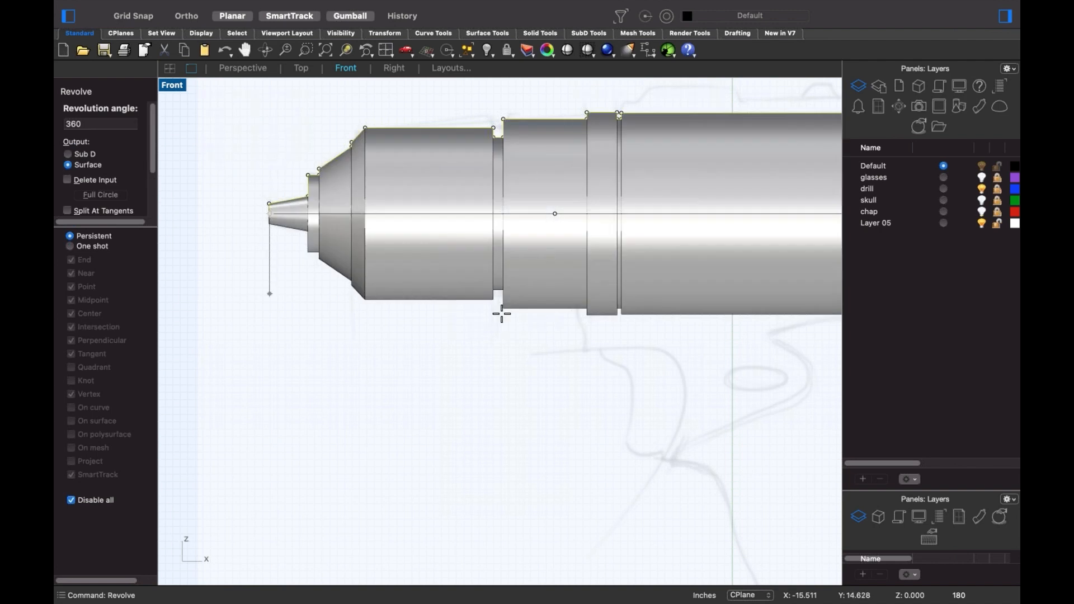
click(498, 315)
scroll(486, 326, down, 3)
scroll(486, 326, down, 2)
right_drag(486, 326, 453, 319)
click(680, 331)
right_drag(663, 326, 598, 327)
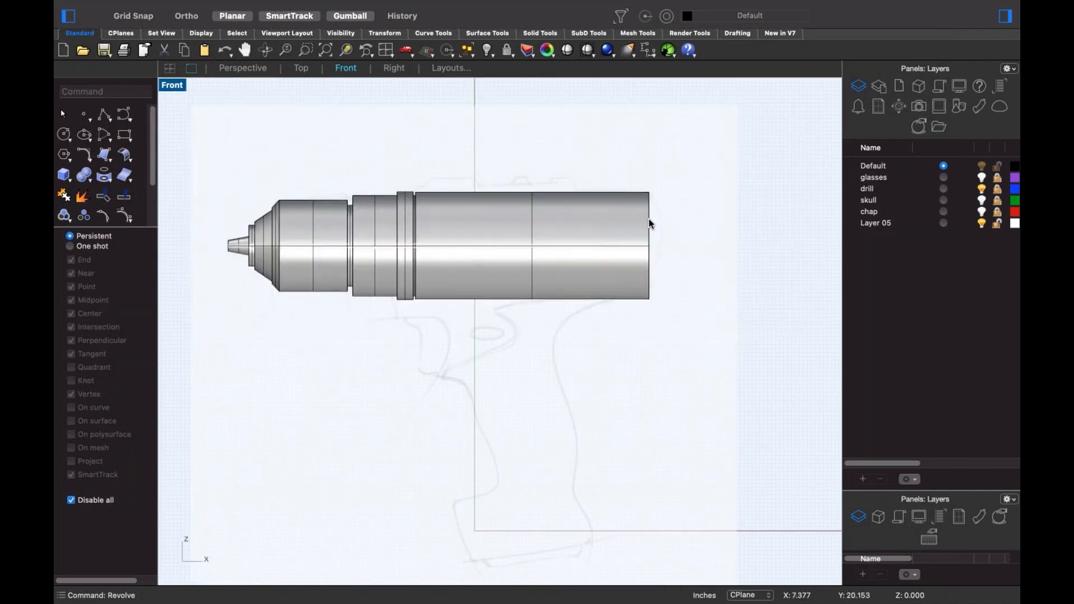
middle_click(578, 279)
- Extract the rear cylinder as its own surface and change its degree to 3 (cd)
click(607, 344)
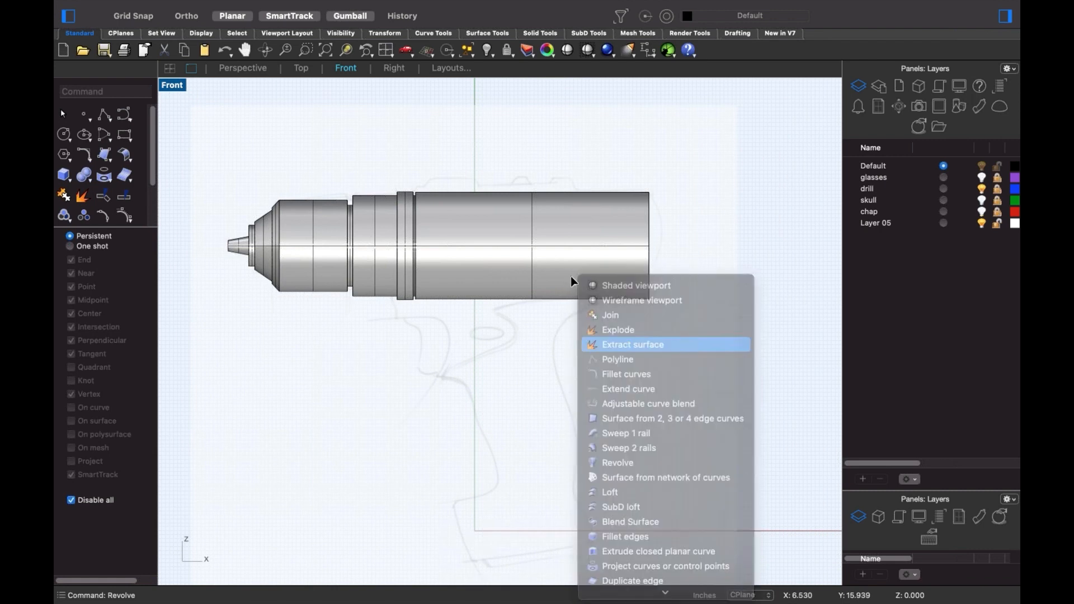
right_click(568, 316)
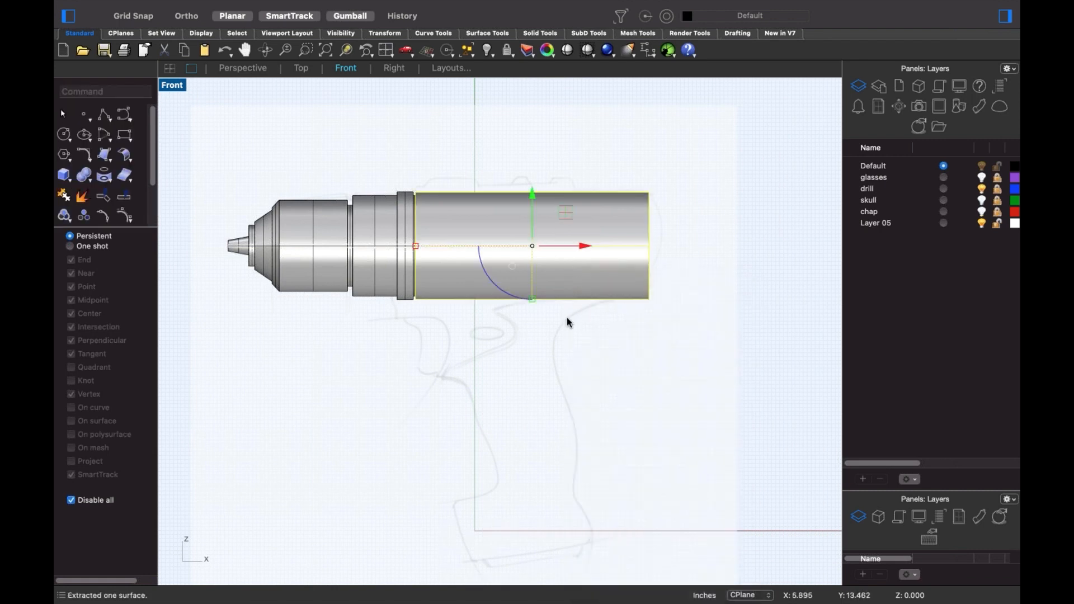
text(cd)
key(Return)
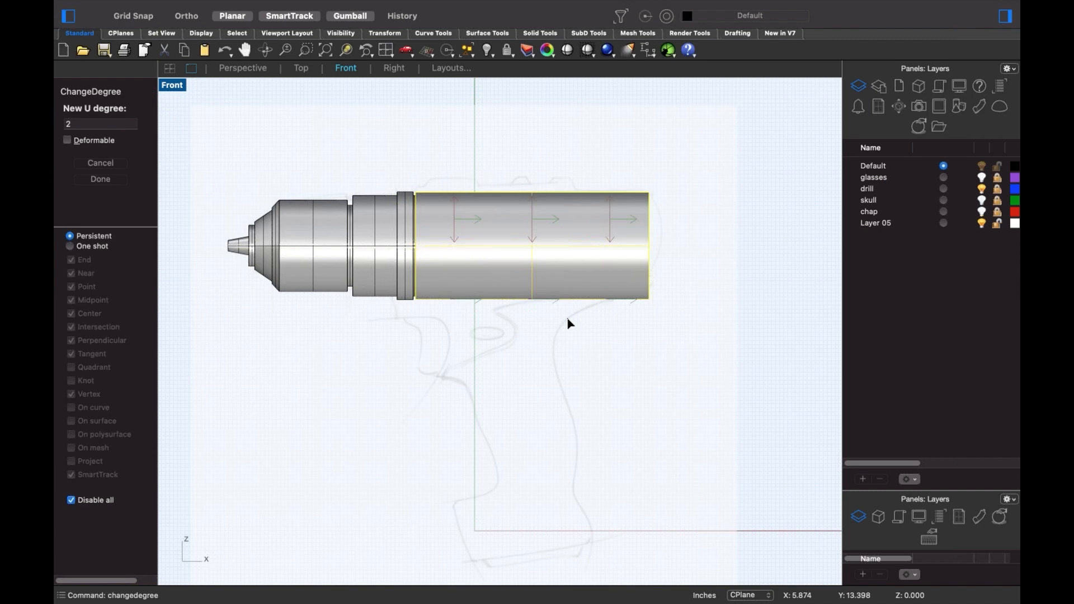
text(3)
key(Return)
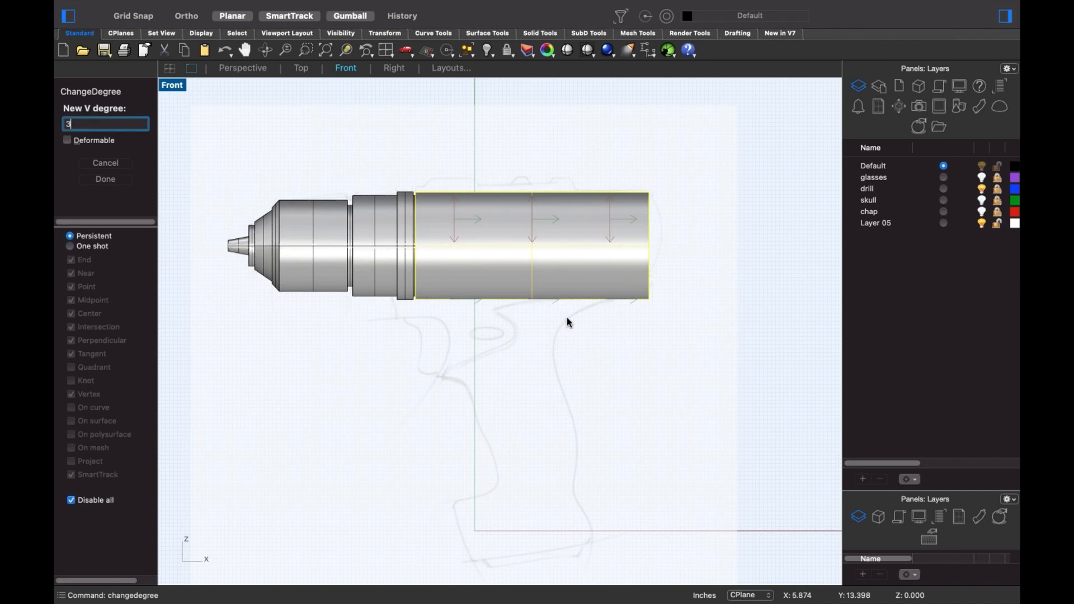
- Reselect the rear cylinder surface and turn on its control points
middle_click(557, 336)
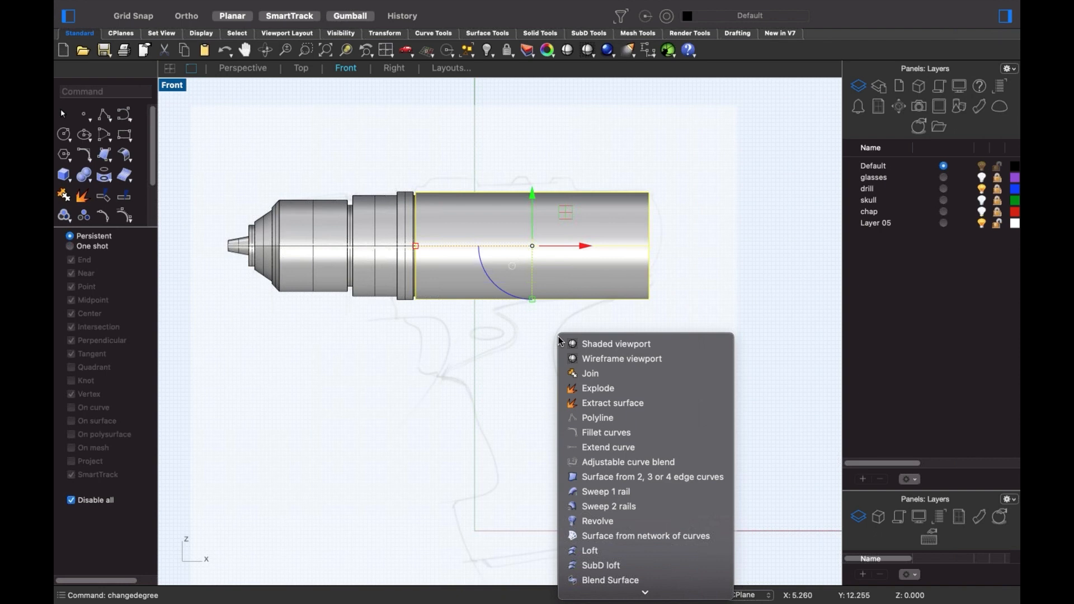
click(131, 222)
drag(122, 227, 126, 290)
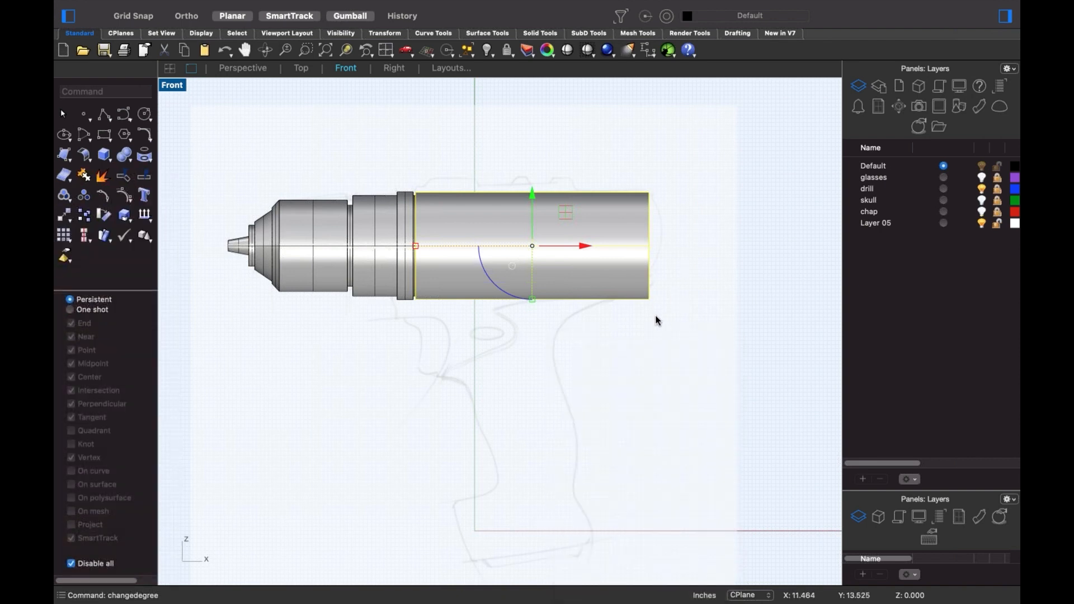
click(658, 320)
click(634, 287)
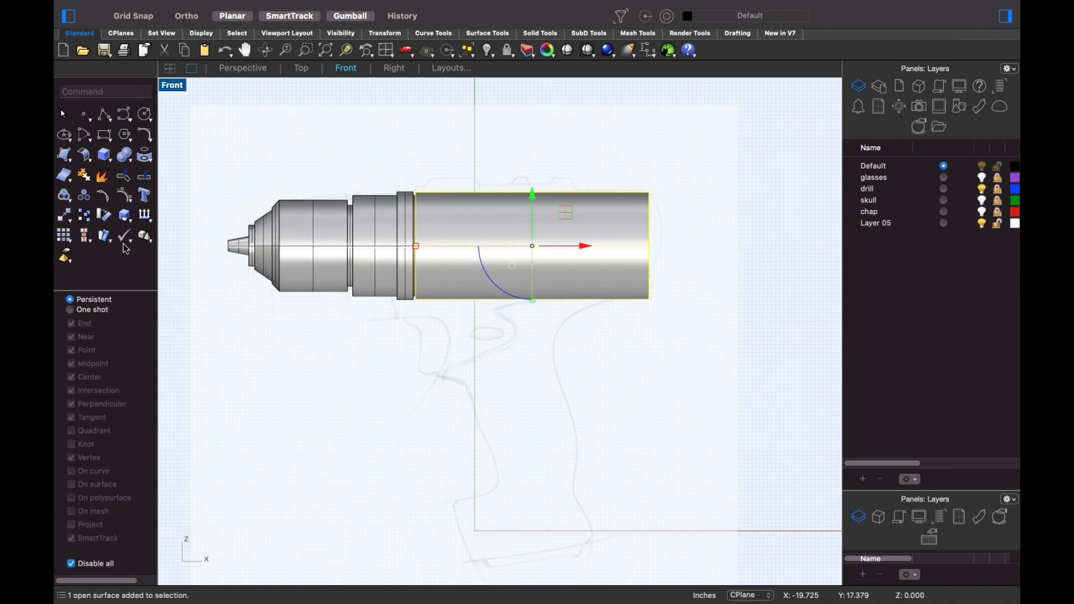
click(124, 195)
- Insert a control-point column near the cylinder's back end from the Edit menu
scroll(634, 281, up, 3)
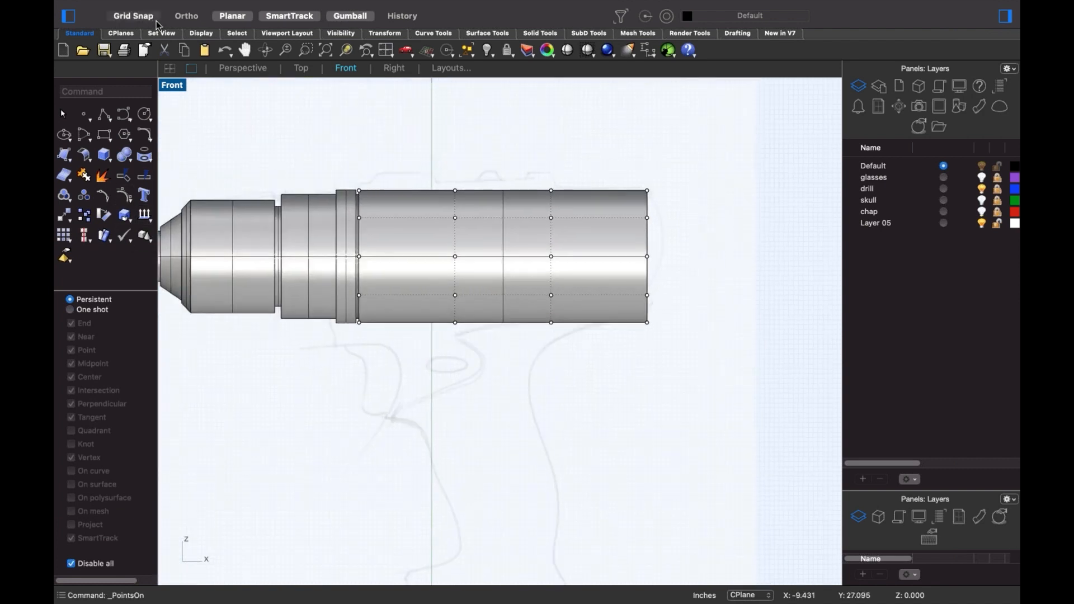
mouse_move(337, 4)
click(174, 8)
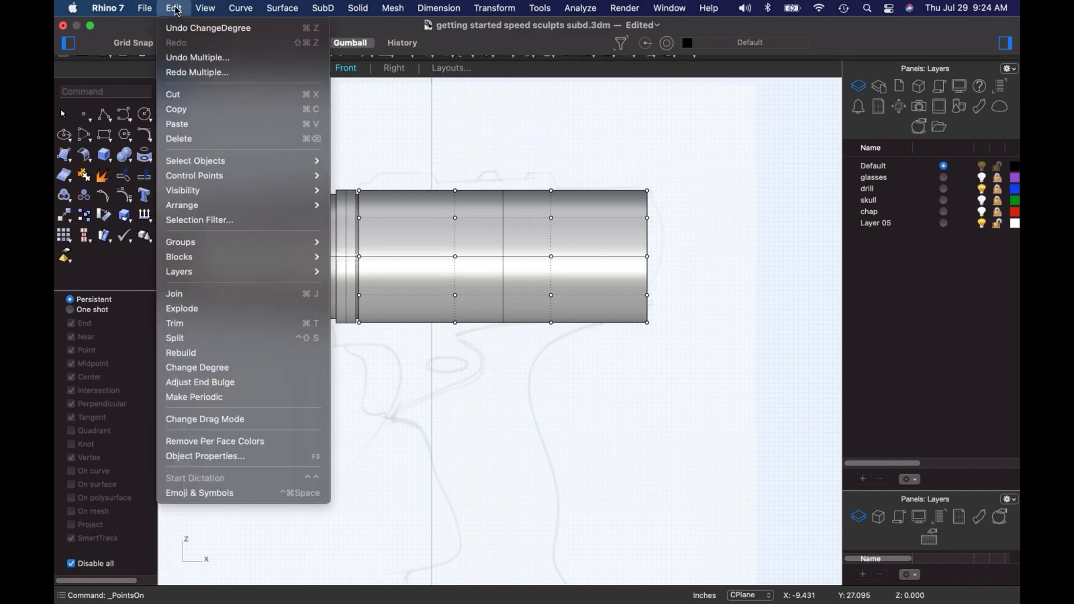
mouse_move(198, 175)
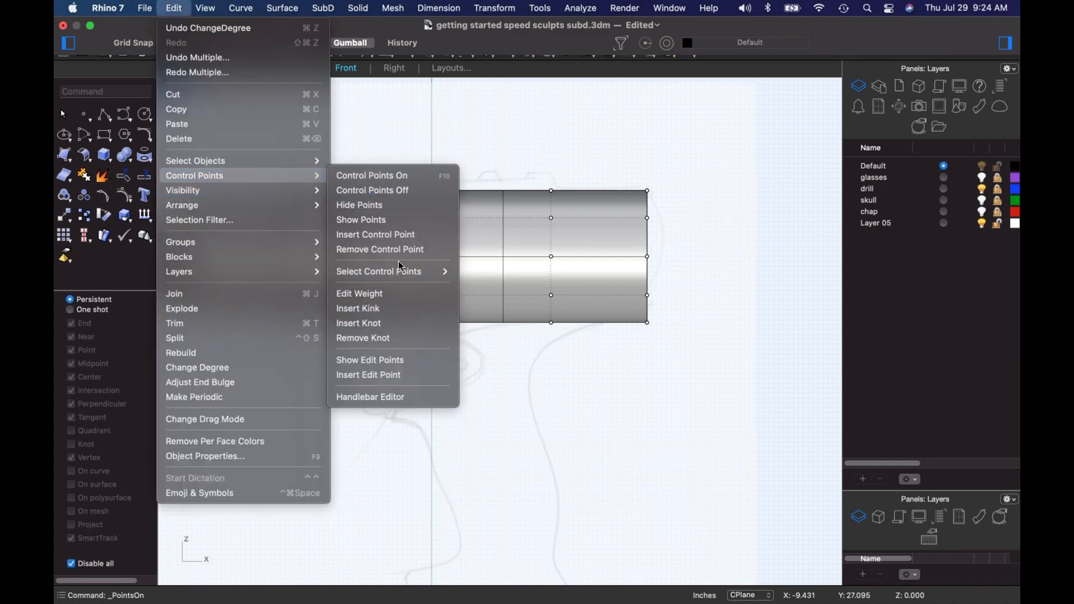
click(398, 236)
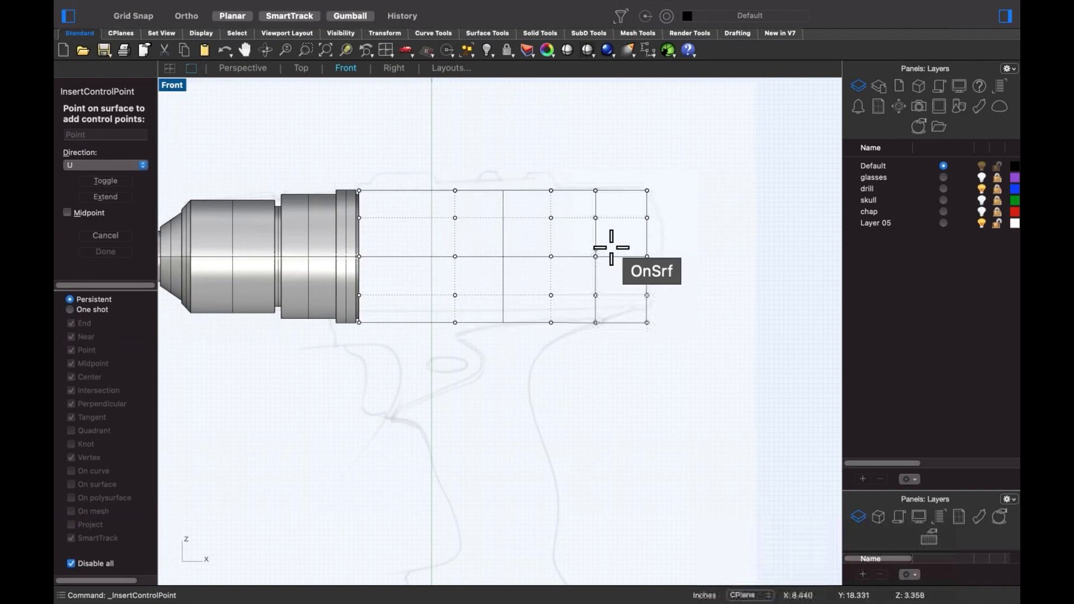
click(633, 244)
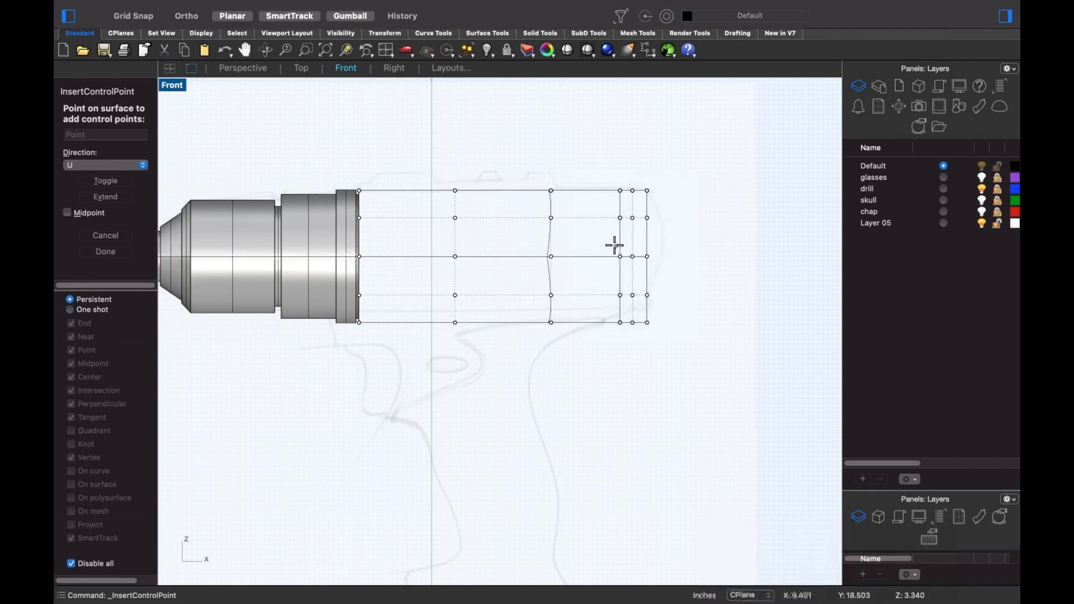
key(Return)
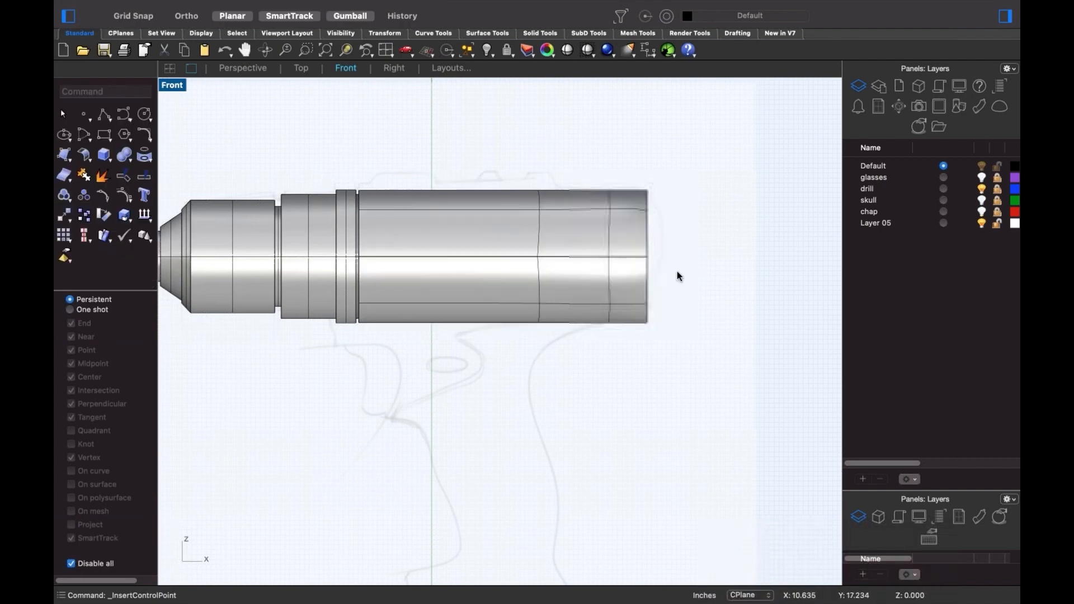
- Try showing the rear polysurface's points and exploding it, then undo the explode and insertion
click(643, 269)
middle_click(698, 295)
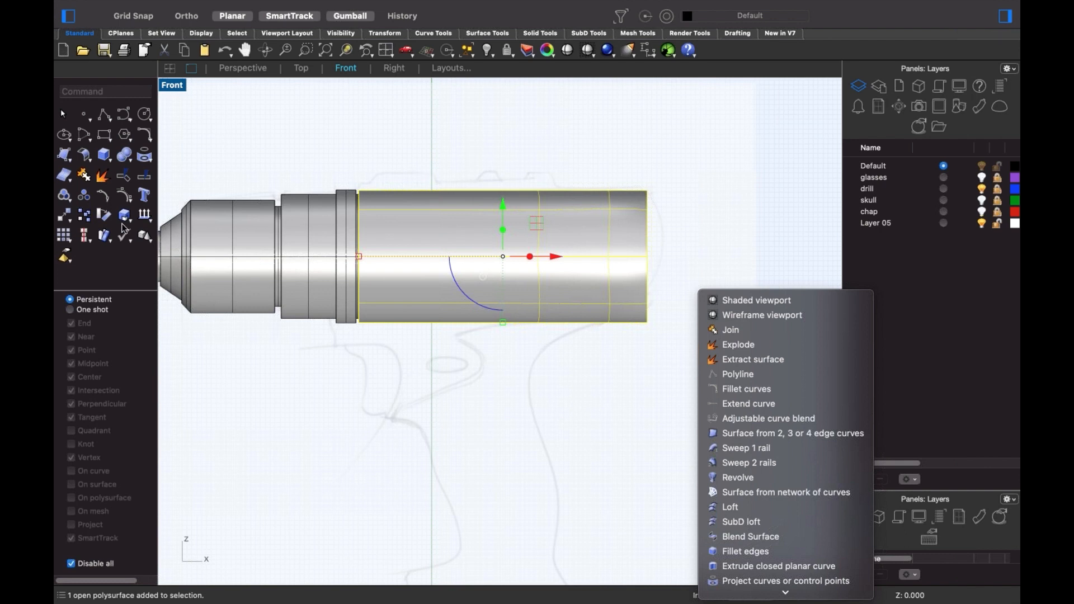
scroll(677, 231, up, 3)
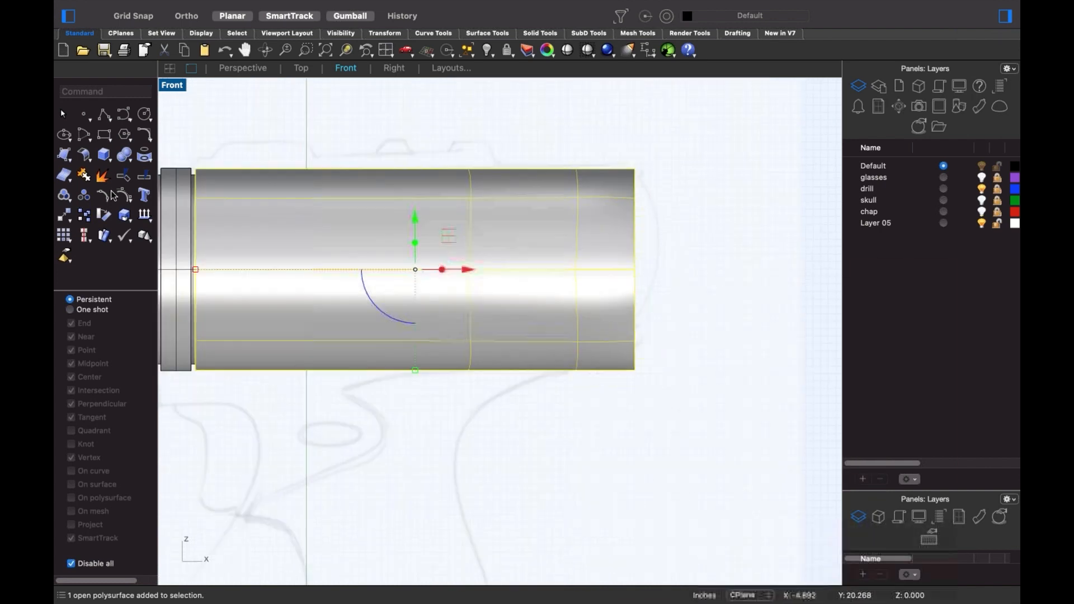
click(125, 198)
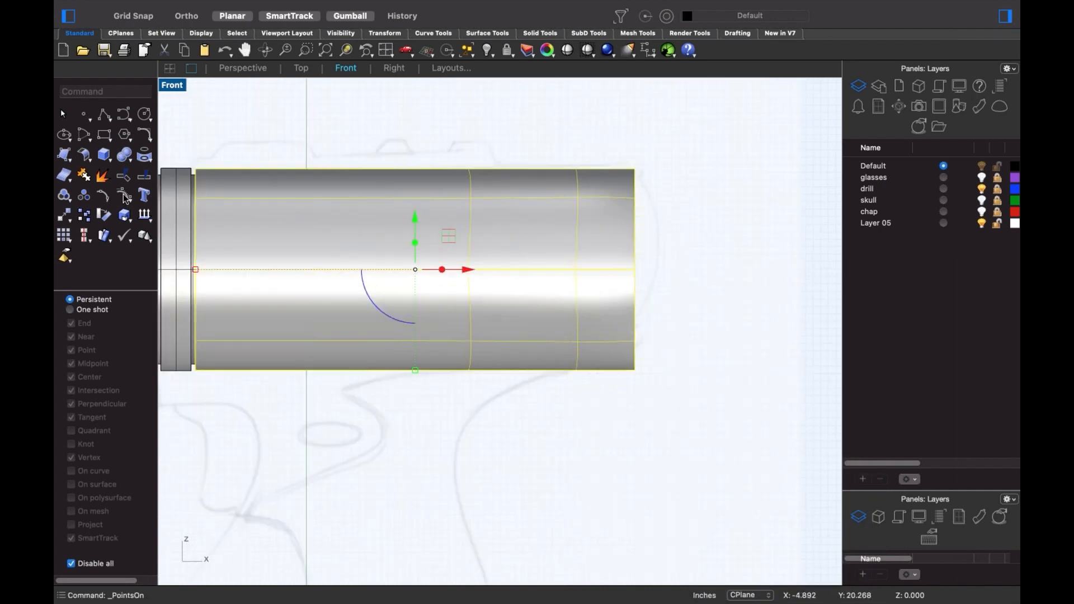
click(668, 313)
click(558, 320)
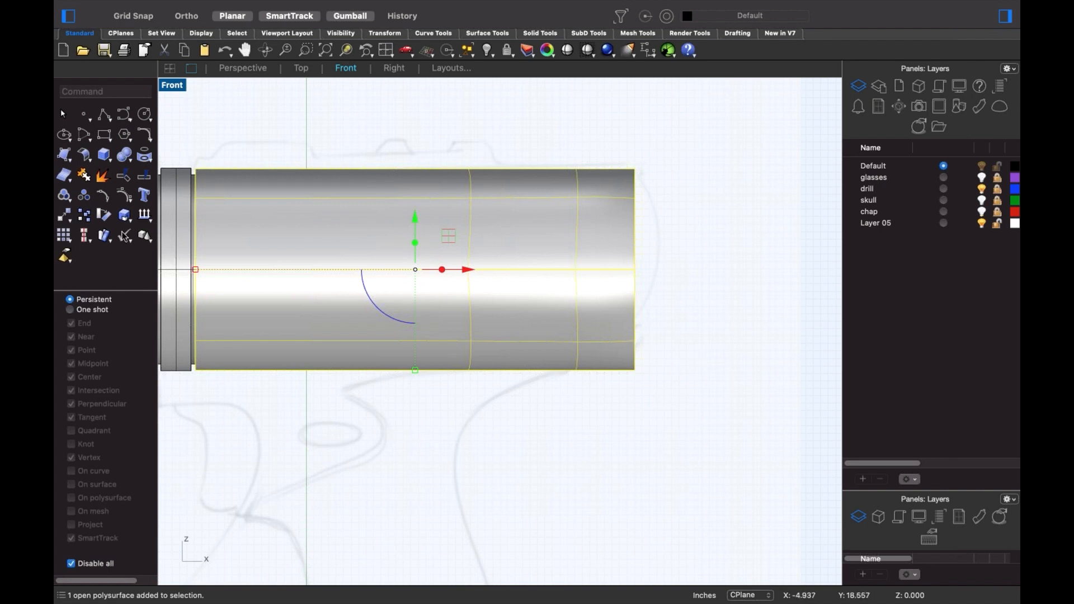
middle_click(461, 302)
click(497, 348)
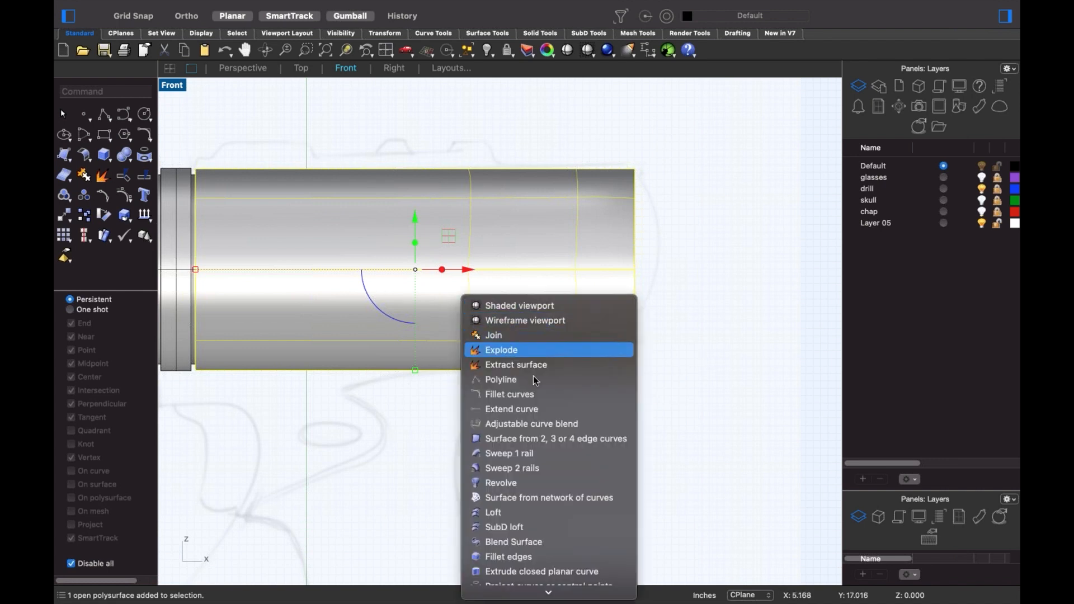
click(548, 397)
click(565, 253)
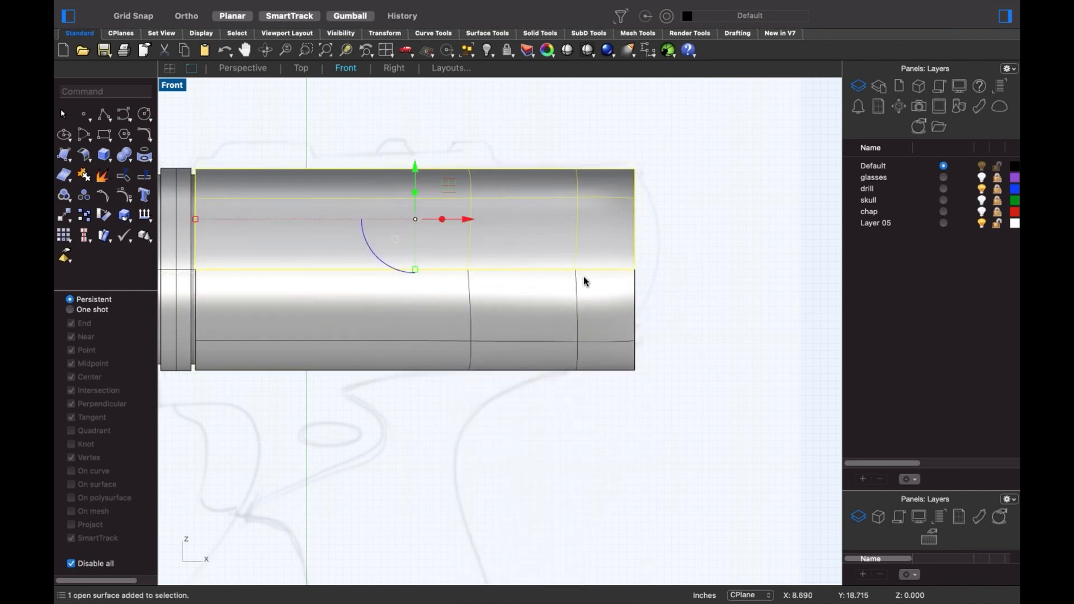
key(super+z)
key(super+z)
key(super+z)
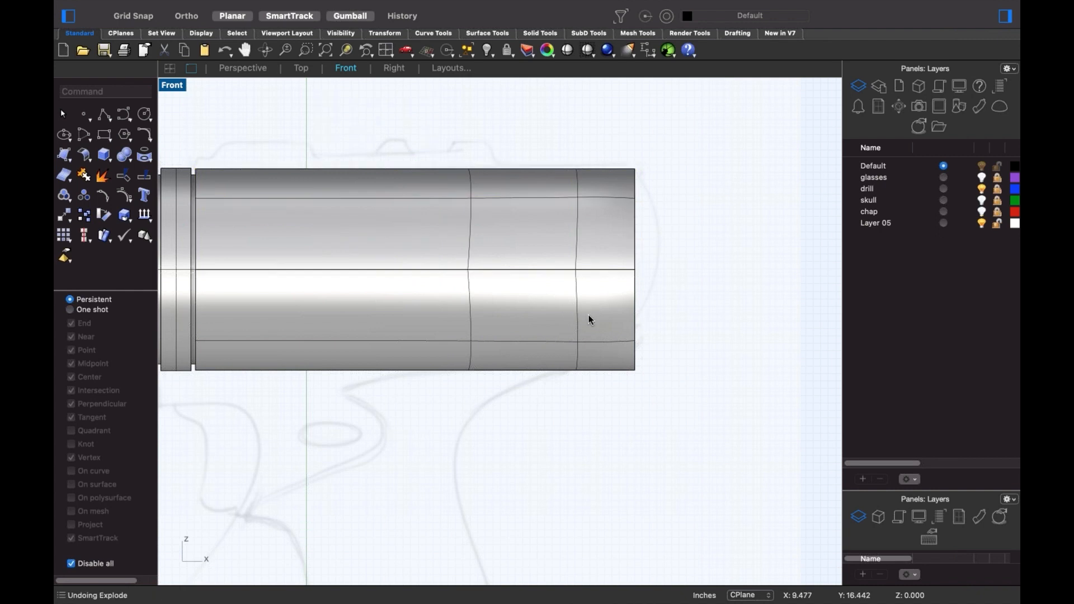
- Rebuild the cylinder surface (Reb) with 8 points in U and V
right_drag(586, 352, 579, 330)
text(Rebuild)
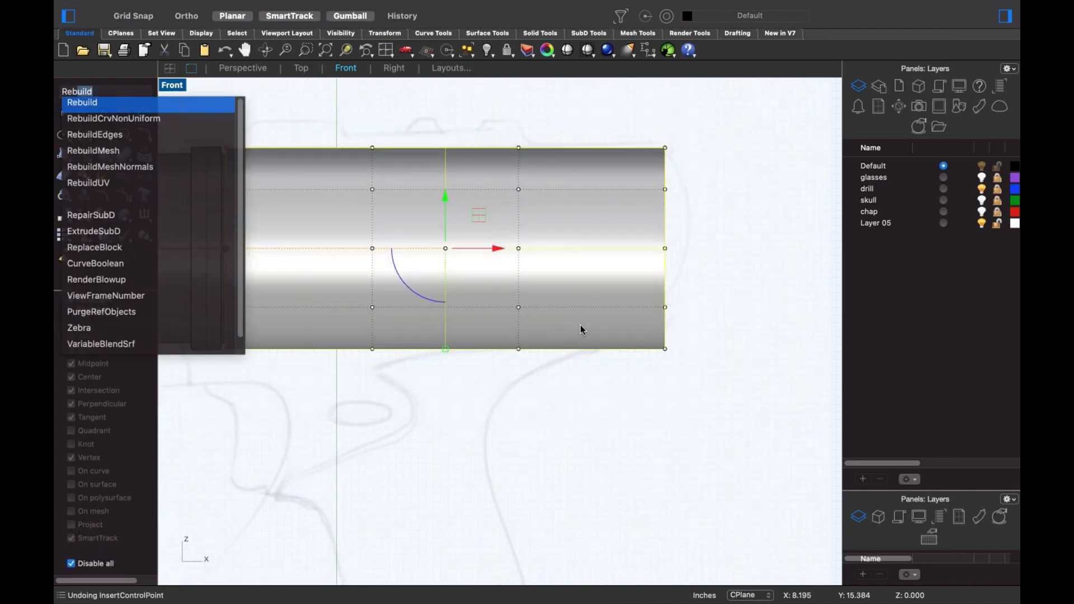
key(Return)
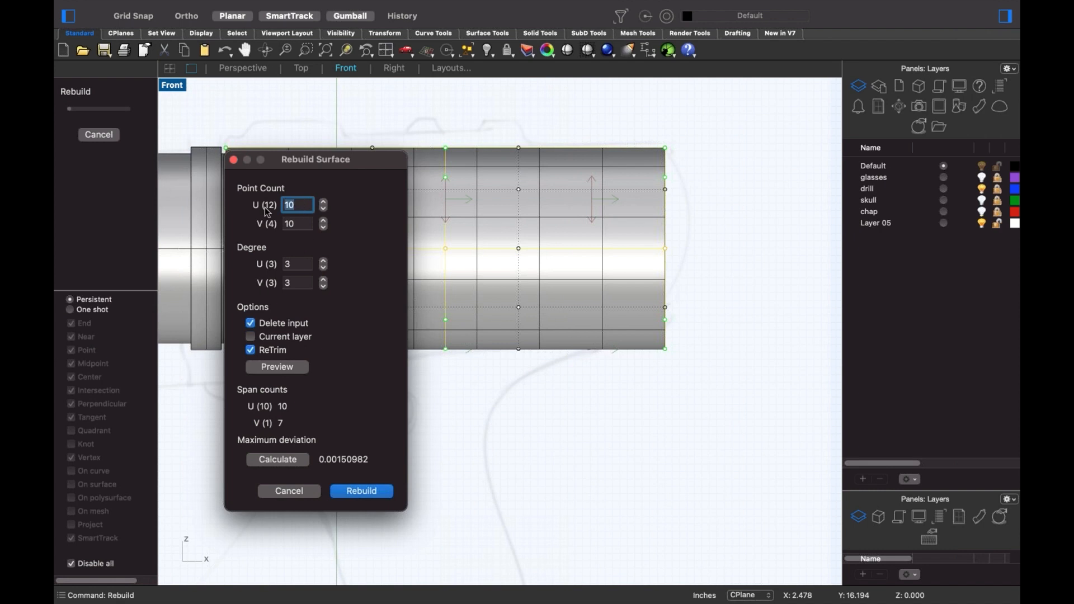
text(8)
key(Tab)
key(Return)
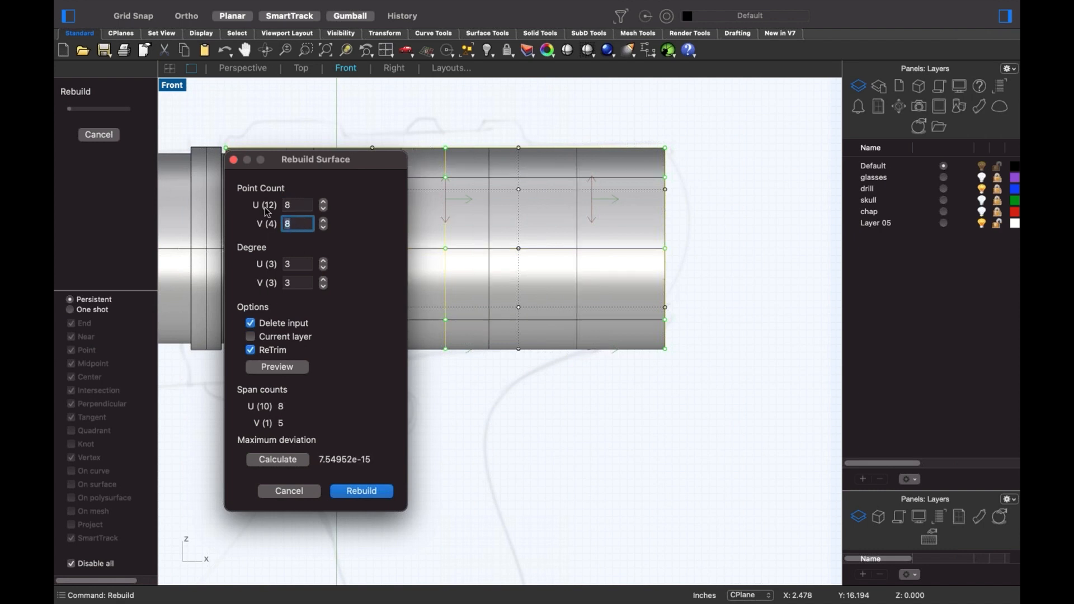
click(361, 491)
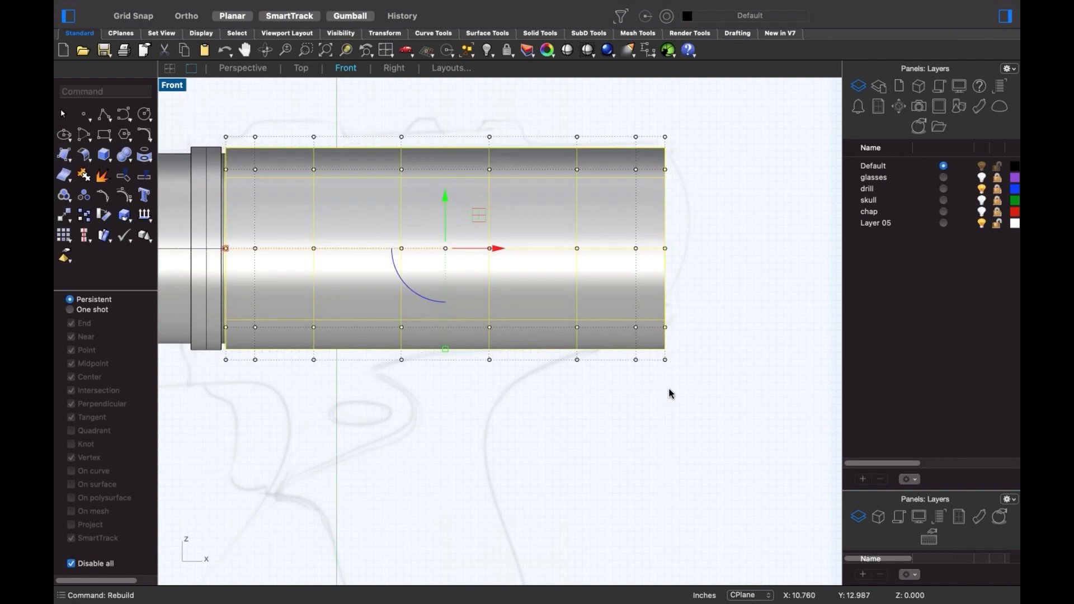
- Window-select the right-end control points, abandon a vertical scale, and switch to Perspective
drag(657, 115, 710, 442)
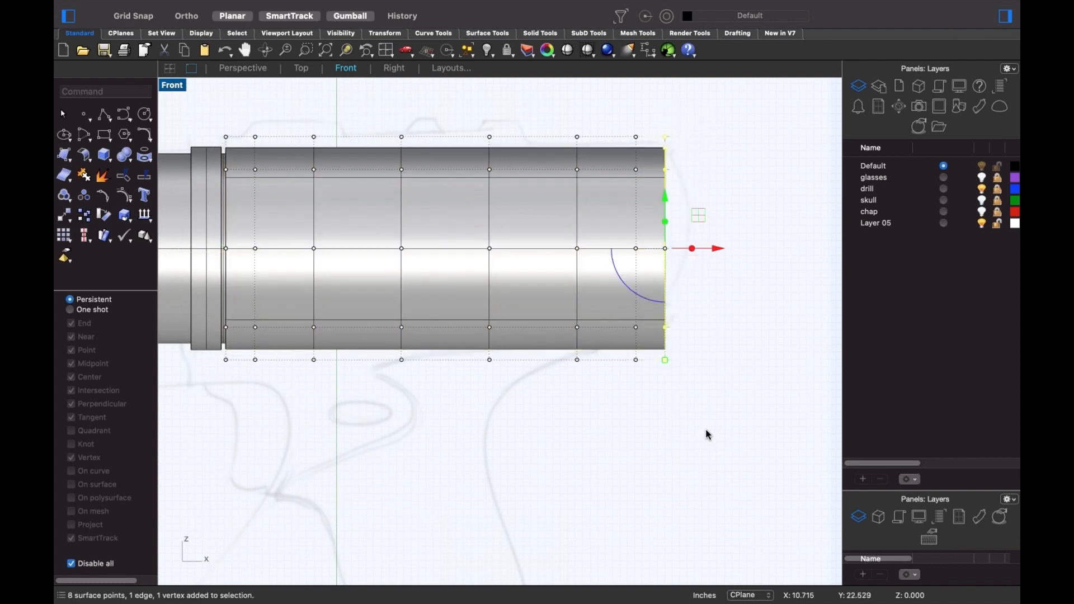
click(665, 361)
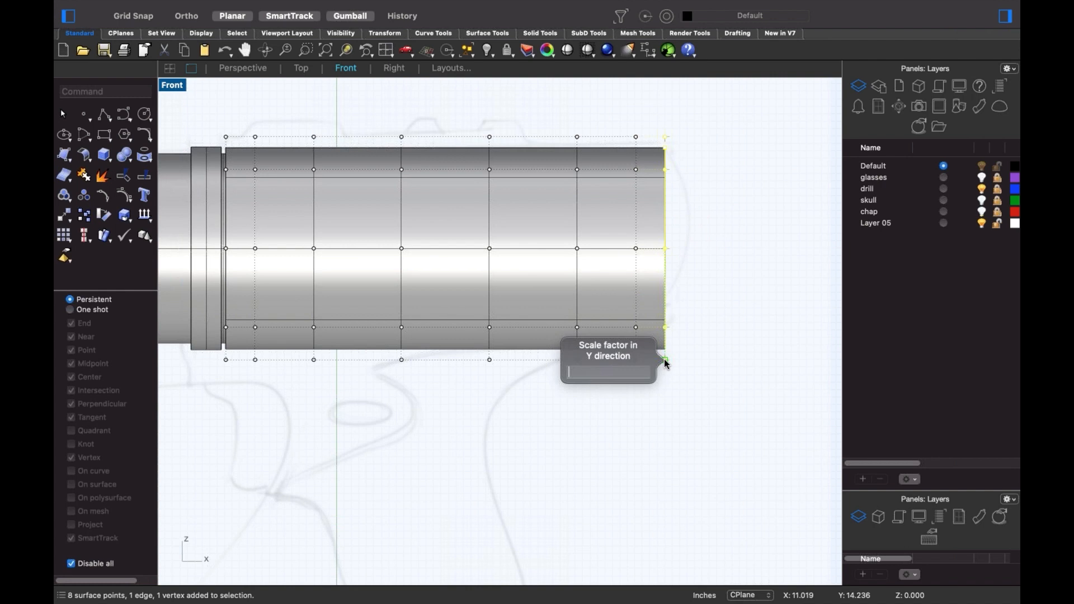
key(Escape)
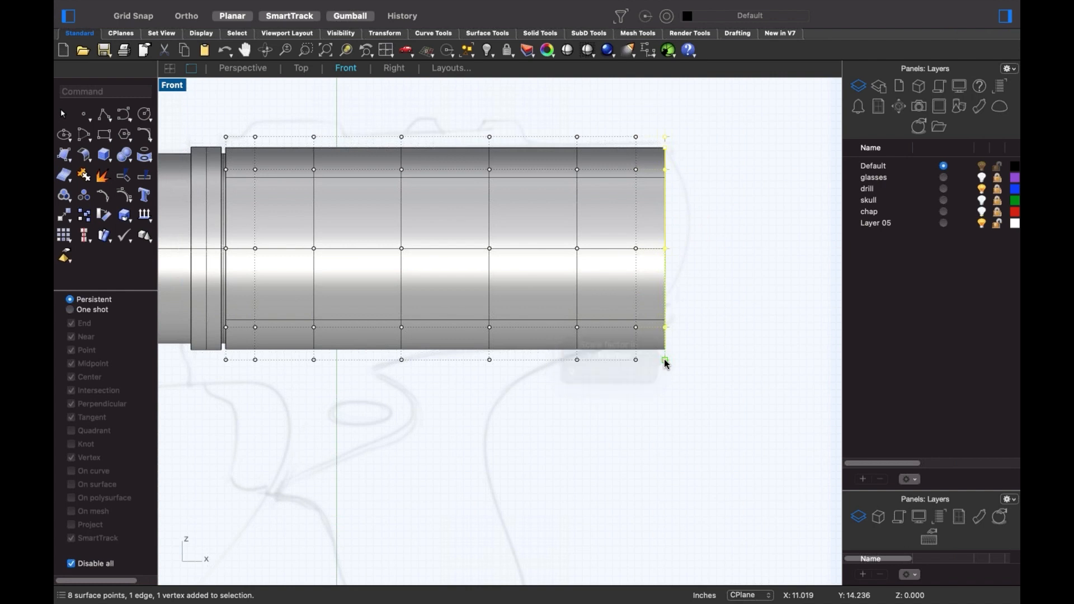
click(665, 361)
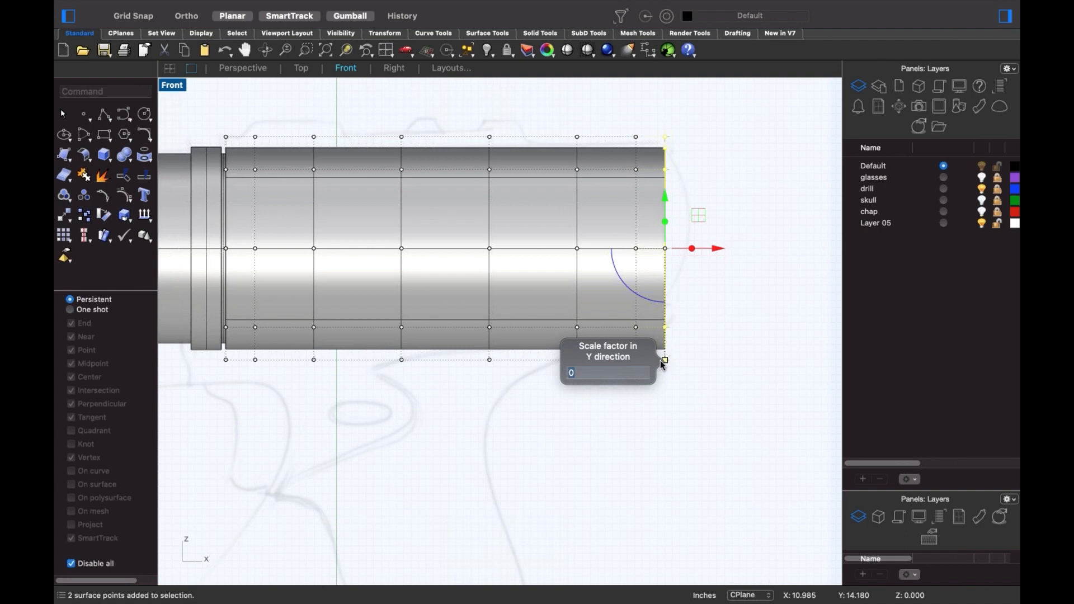
click(675, 369)
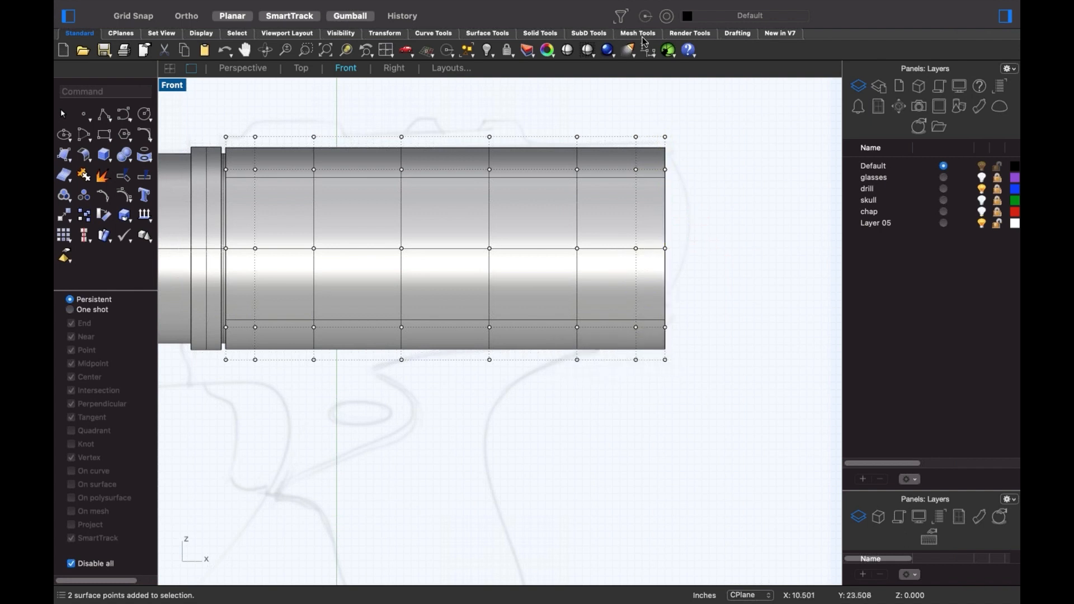
drag(659, 112, 708, 404)
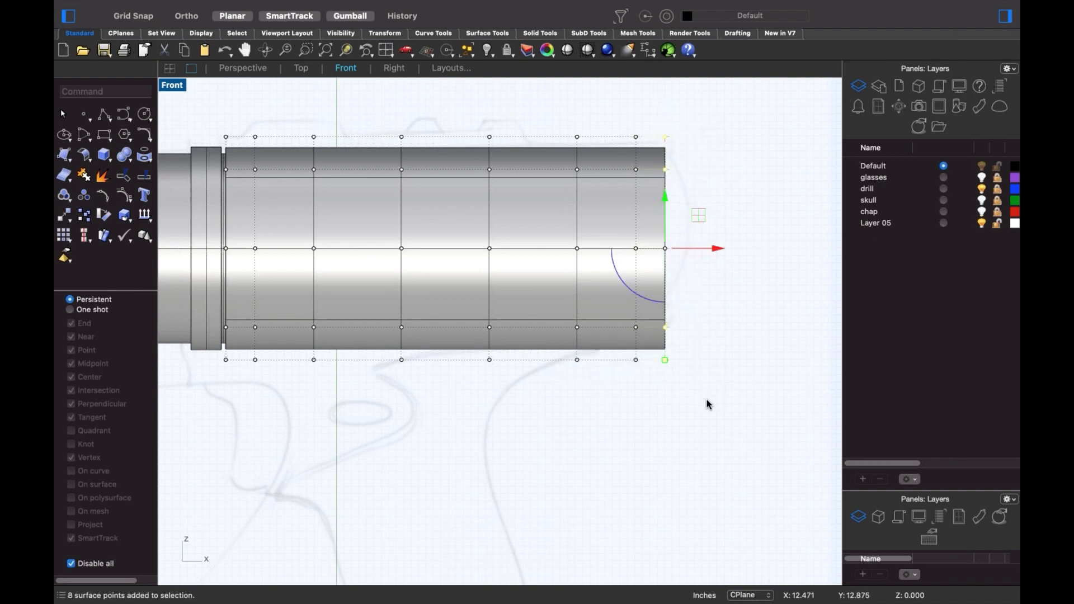
key(Return)
- Pull the body's end control points into a tapered cone
scroll(450, 429, up, 10)
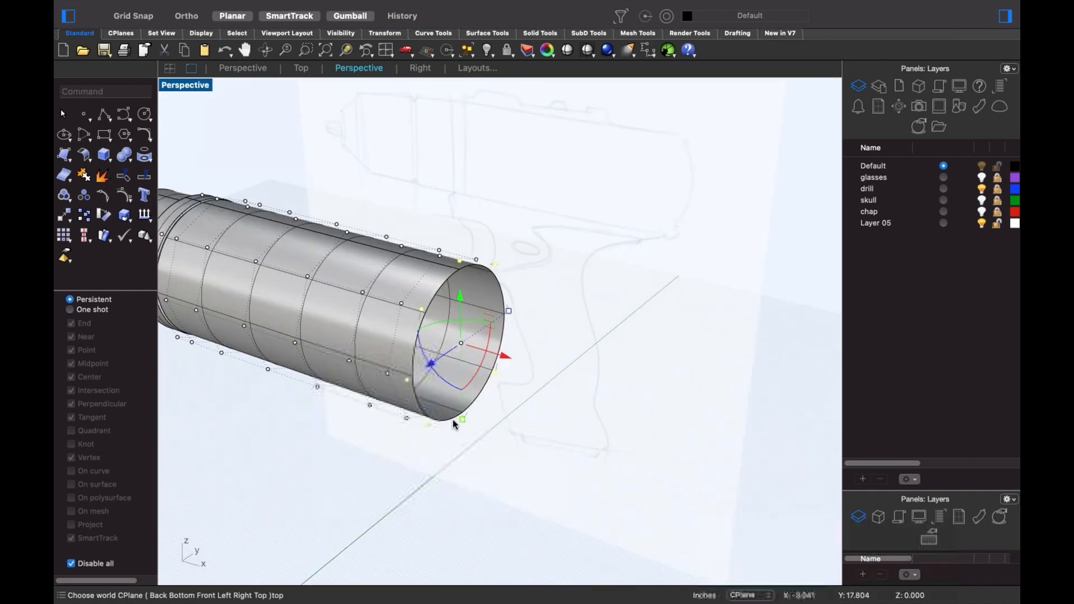
shift+drag(469, 418, 470, 353)
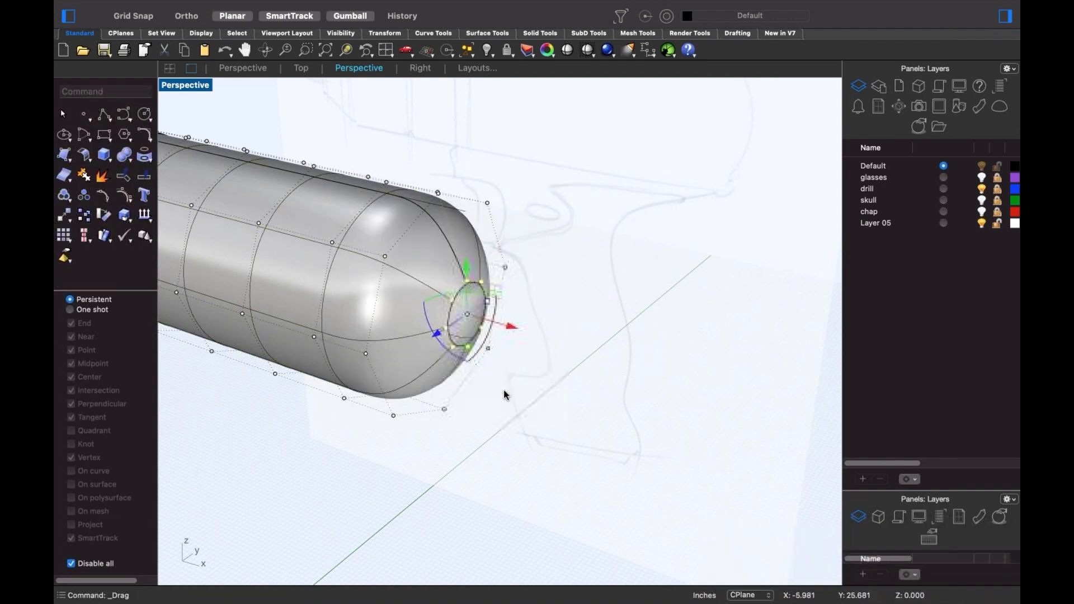
click(522, 391)
right_drag(524, 390, 523, 390)
shift+right_drag(627, 278, 611, 304)
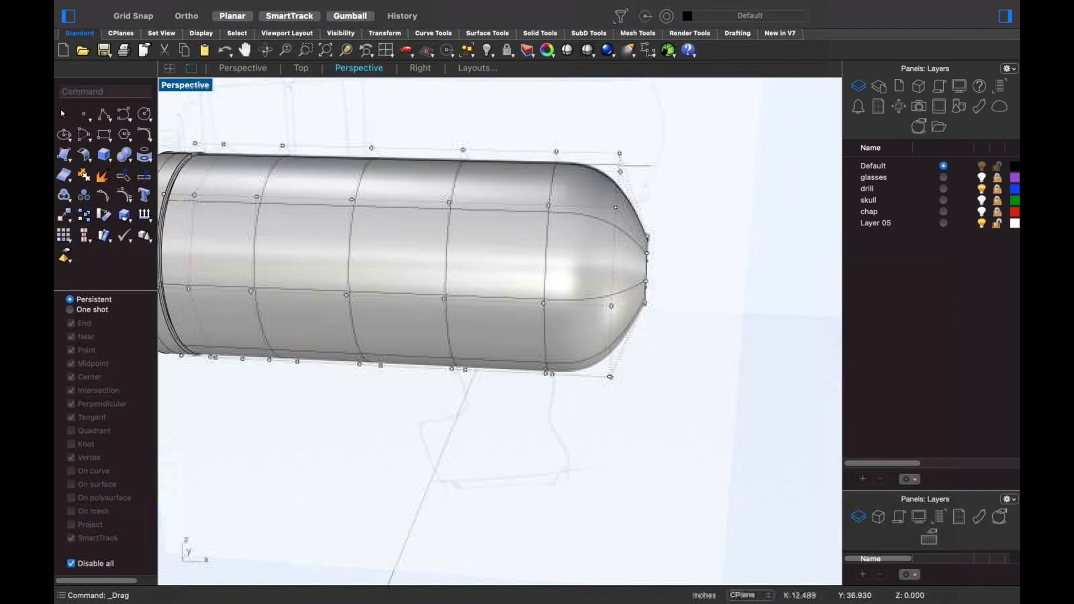
- Align the eight rounded-end control points to the body's centre with SetPt
drag(642, 204, 677, 350)
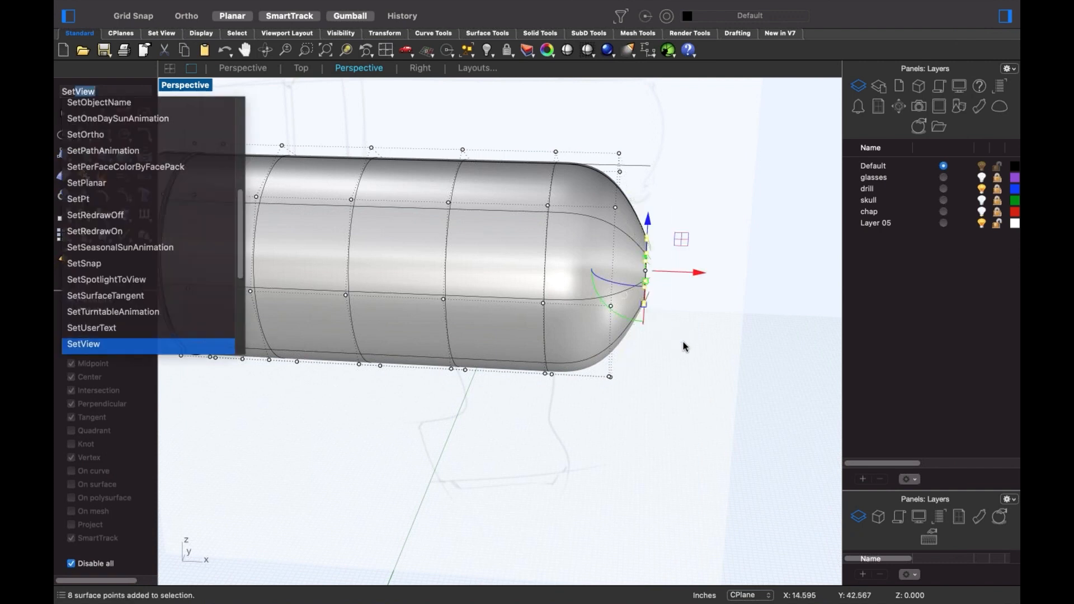
text(pt)
key(Return)
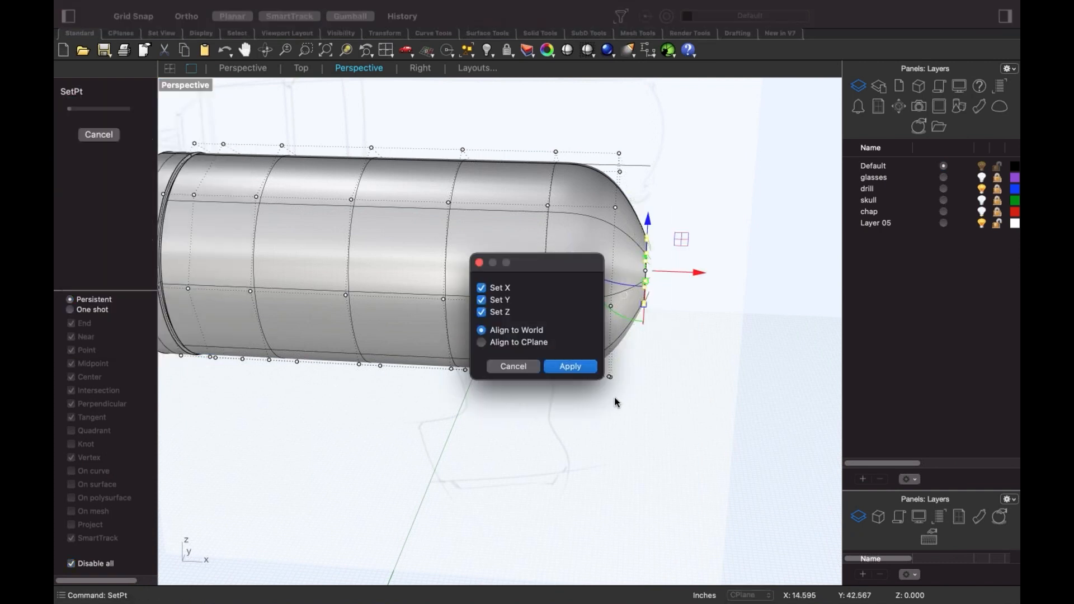
key(Return)
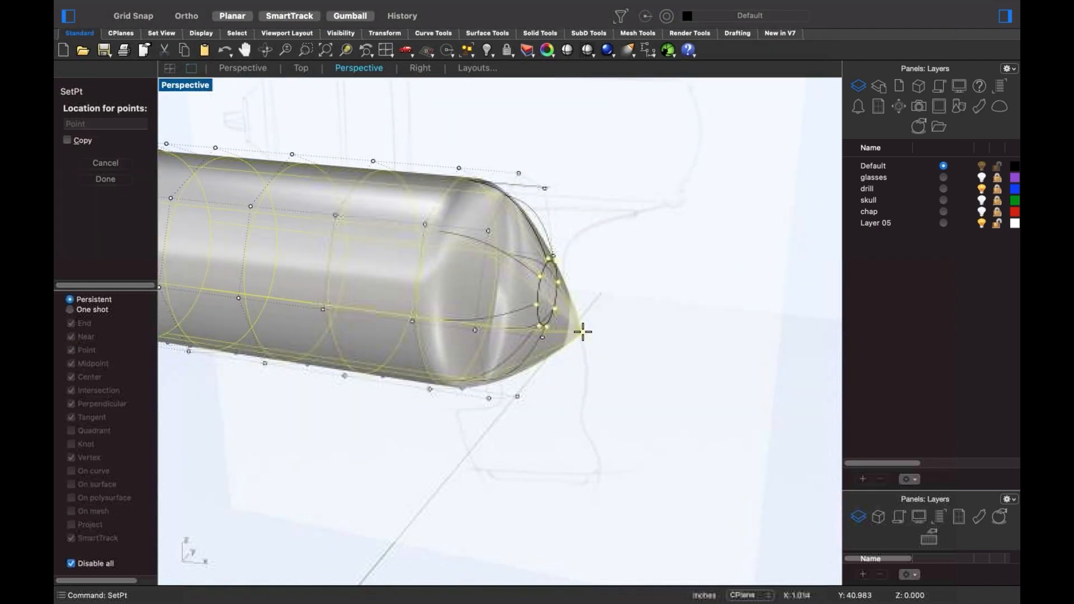
scroll(574, 342, down, 5)
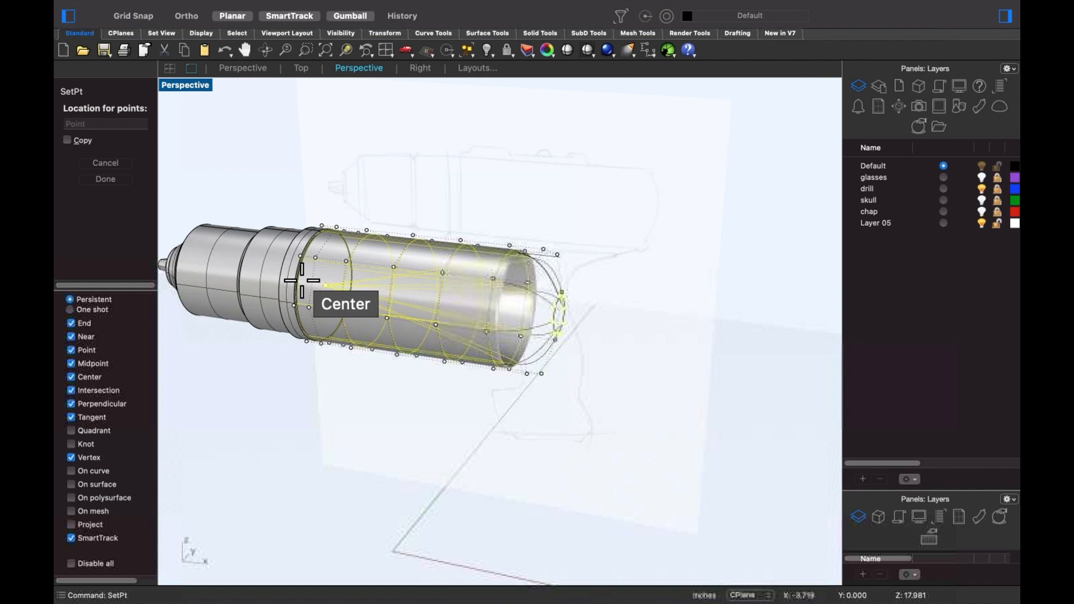
click(307, 286)
- Isolate the drill body surface by hiding all other objects
right_drag(617, 364, 545, 351)
text(etpt)
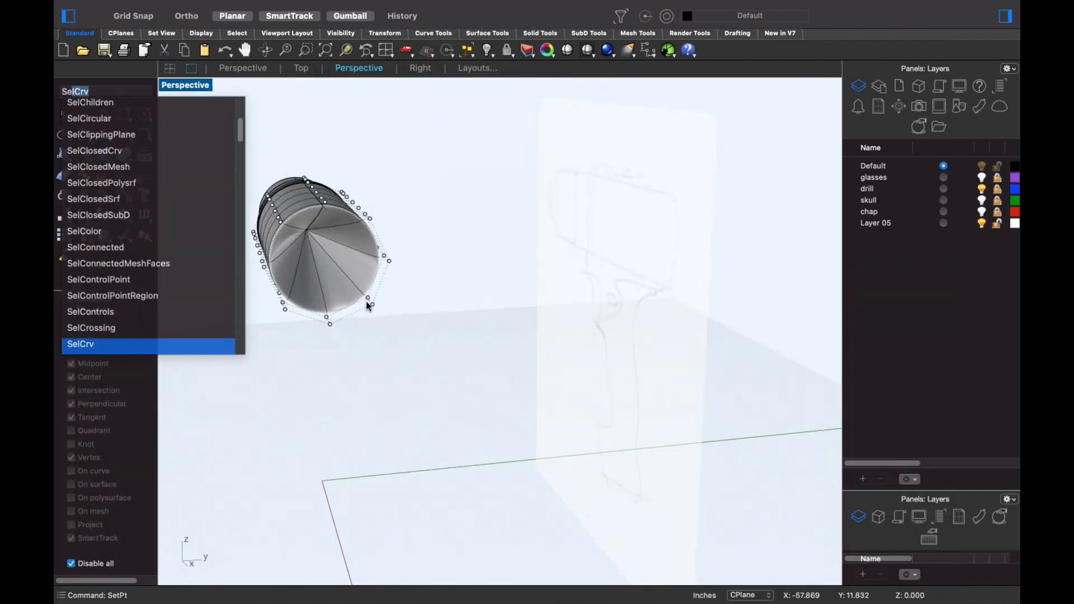
key(Return)
click(366, 301)
right_drag(366, 295, 342, 283)
drag(491, 300, 647, 304)
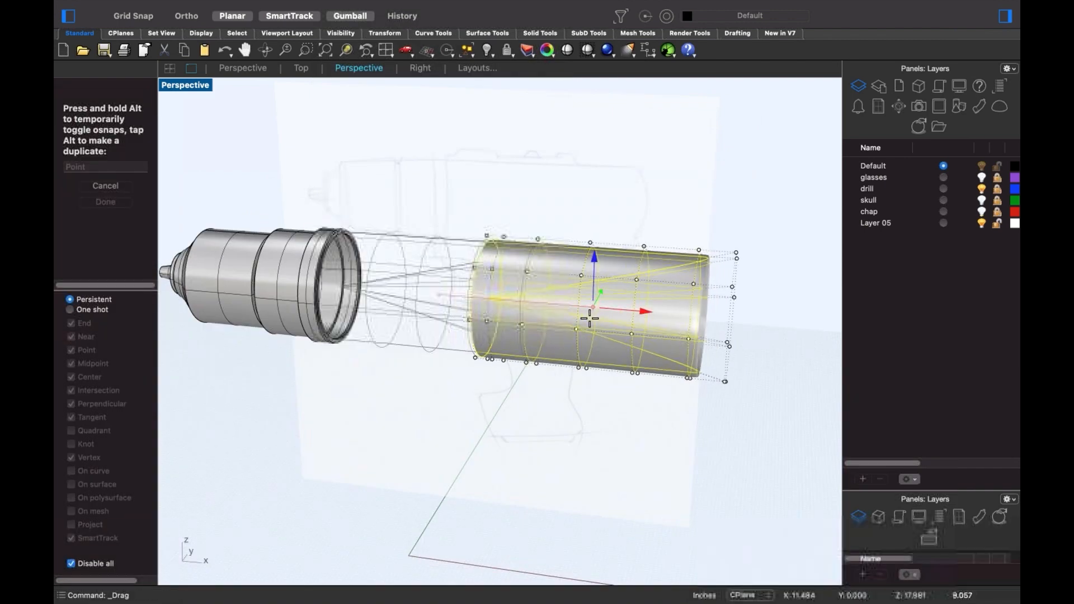
key(super+z)
click(461, 399)
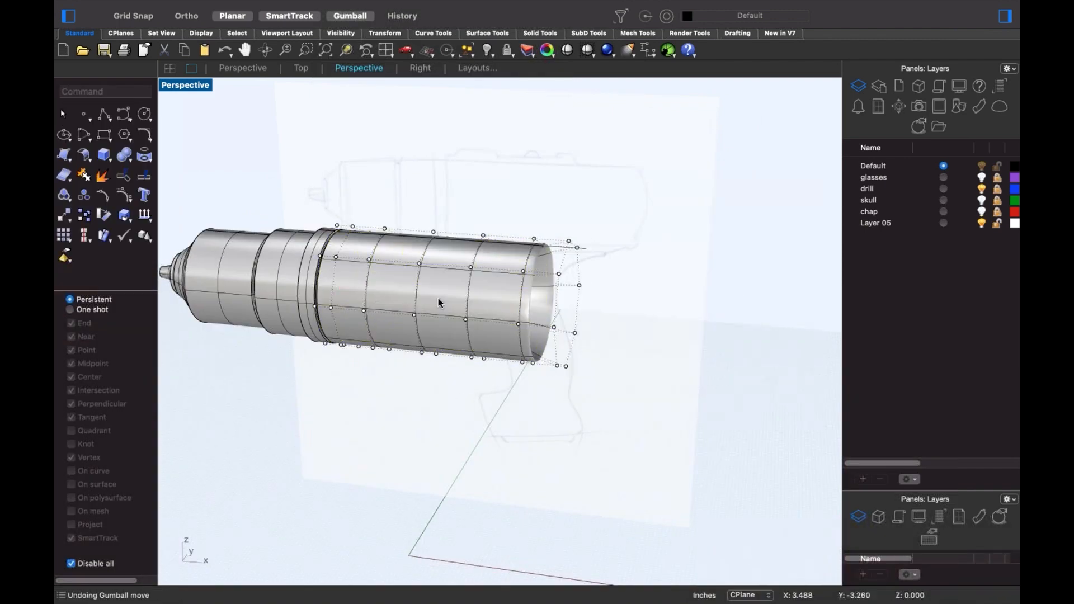
click(438, 298)
key(Return)
right_drag(428, 321, 532, 308)
- In wireframe display, push the surface's end control points outward from the apex
scroll(497, 301, up, 5)
middle_click(437, 281)
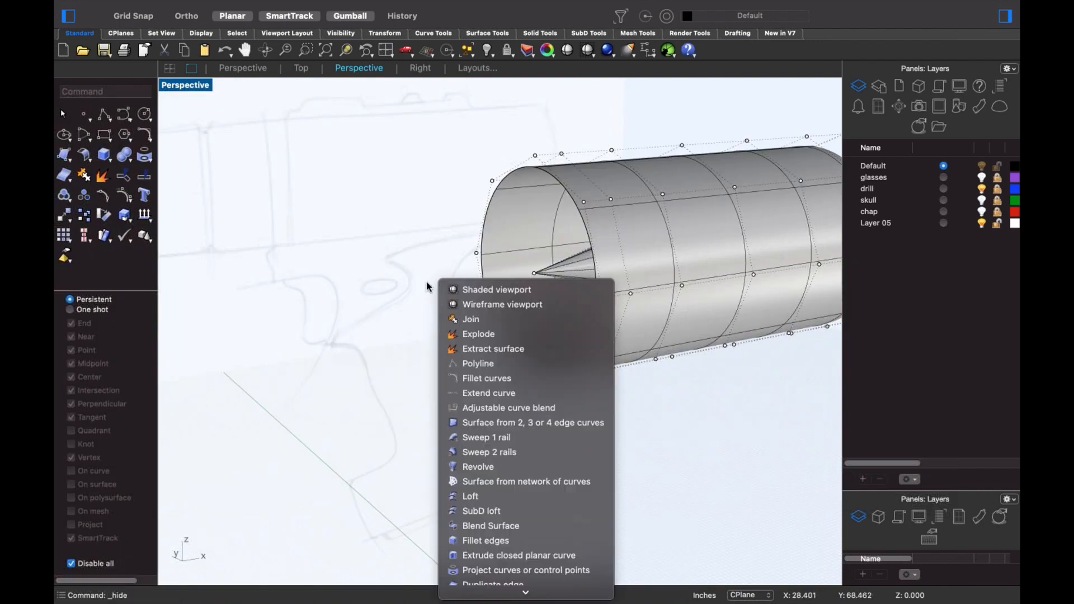
click(475, 305)
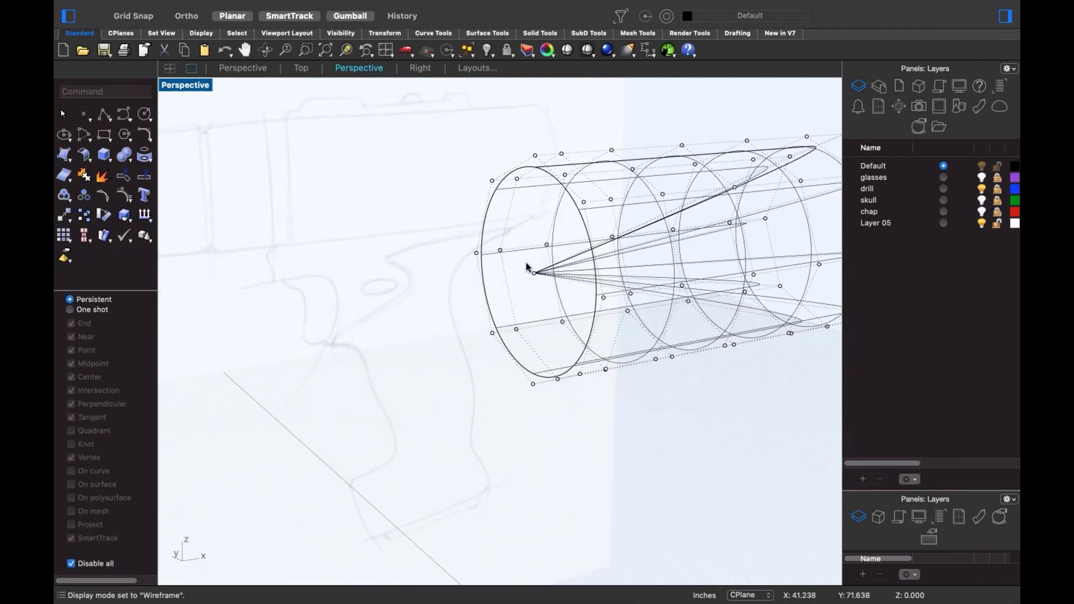
click(535, 274)
scroll(448, 313, down, 4)
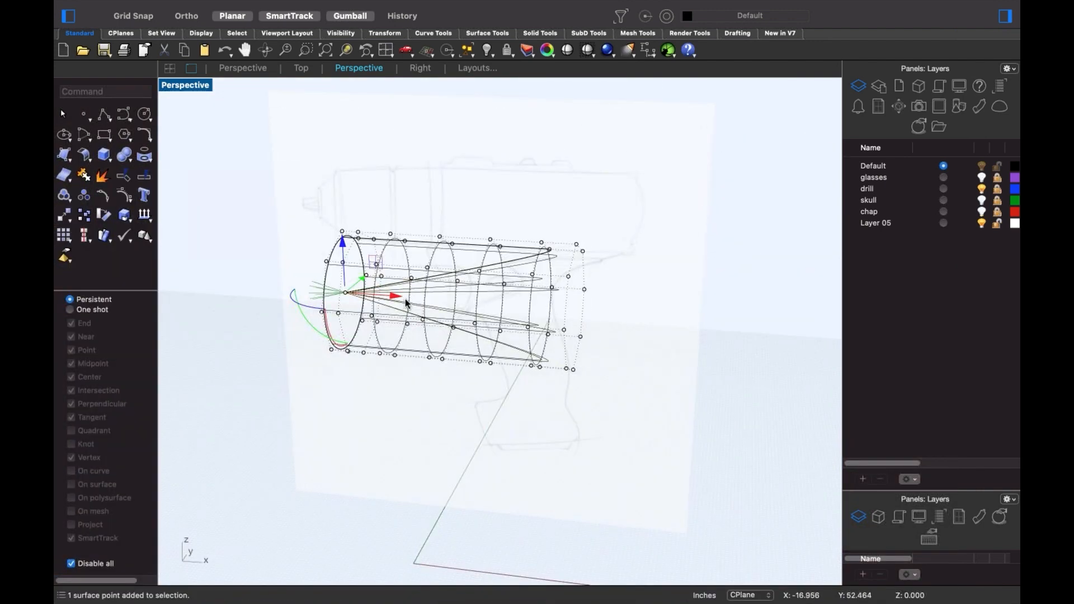
drag(587, 324, 572, 365)
mouse_move(550, 390)
shift+right_down()
mouse_move(621, 371)
mouse_move(572, 350)
mouse_move(562, 372)
mouse_move(656, 373)
shift+right_up()
- In the Front view, move the right-end control points further right
middle_click(460, 361)
click(592, 361)
text(f)
key(Return)
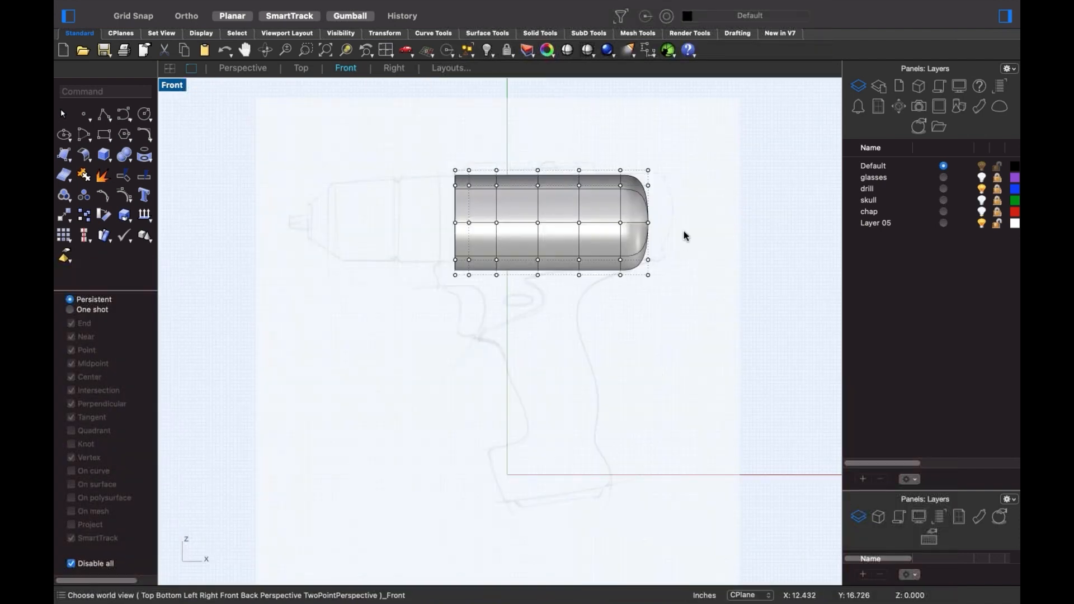
scroll(691, 230, up, 4)
drag(561, 119, 707, 375)
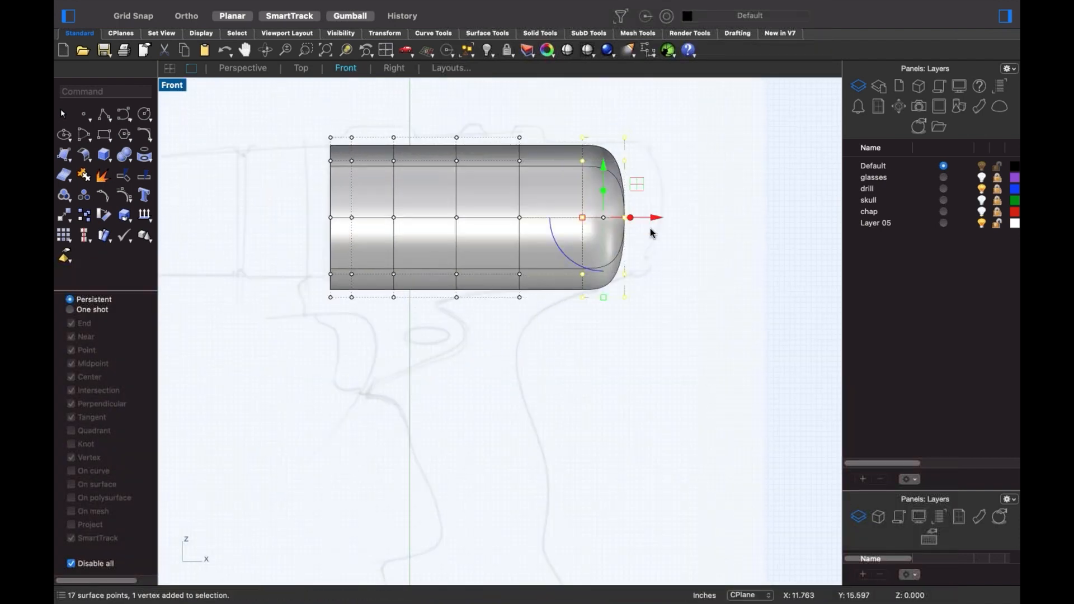
mouse_move(655, 219)
mouse_down()
mouse_move(669, 220)
mouse_move(644, 224)
mouse_up()
- Shift the column of eight points near the end to round the cap, then unhide objects
click(714, 343)
drag(590, 114, 641, 357)
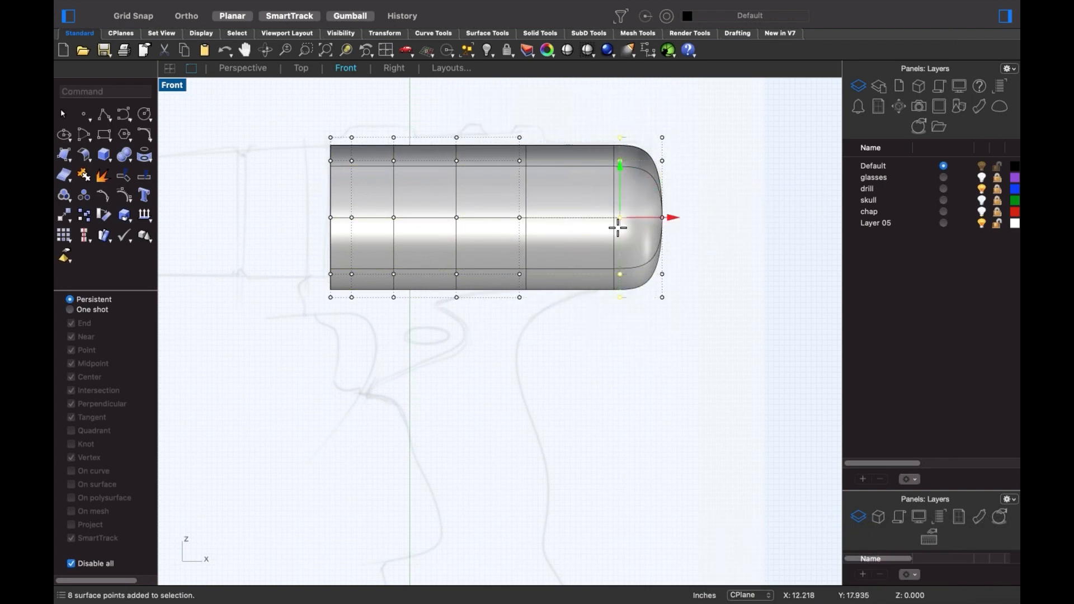
mouse_move(618, 224)
mouse_down()
mouse_move(544, 227)
mouse_move(632, 229)
mouse_move(535, 233)
mouse_move(660, 235)
mouse_move(575, 234)
mouse_move(604, 237)
mouse_up()
click(648, 404)
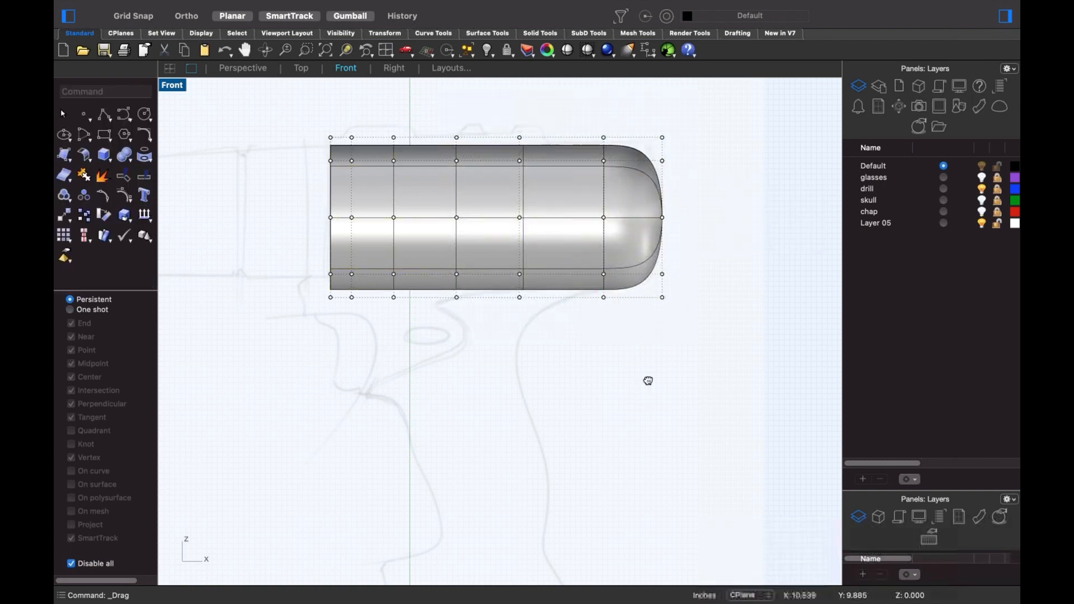
right_drag(642, 391, 655, 381)
key(alt+super+h)
- Delete the glasses, skull and car body models in the perspective view
scroll(521, 308, down, 4)
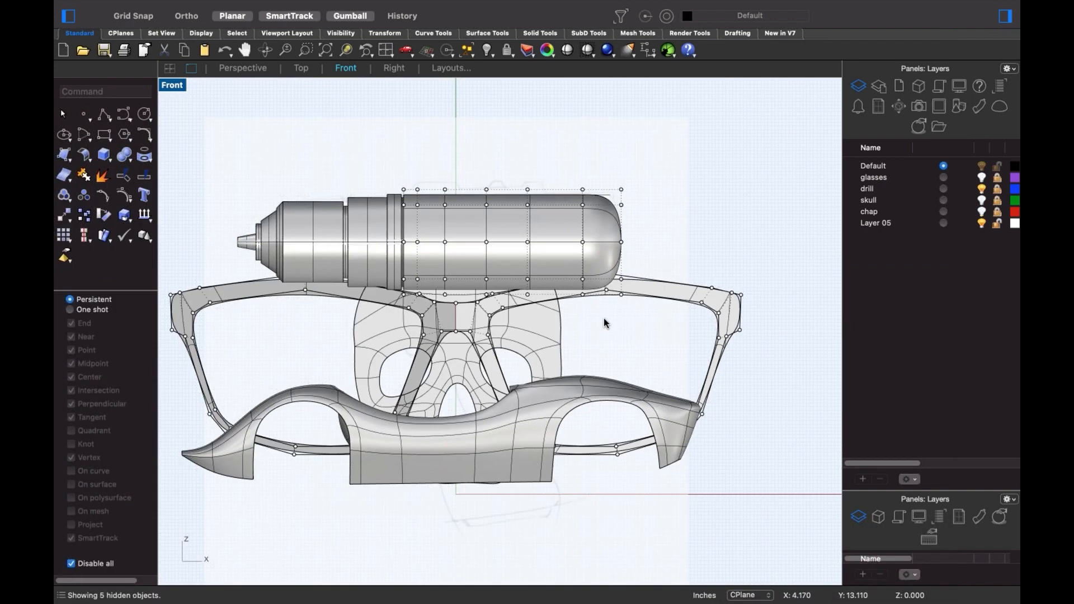
right_drag(615, 319, 650, 306)
key(ctrl+super+p)
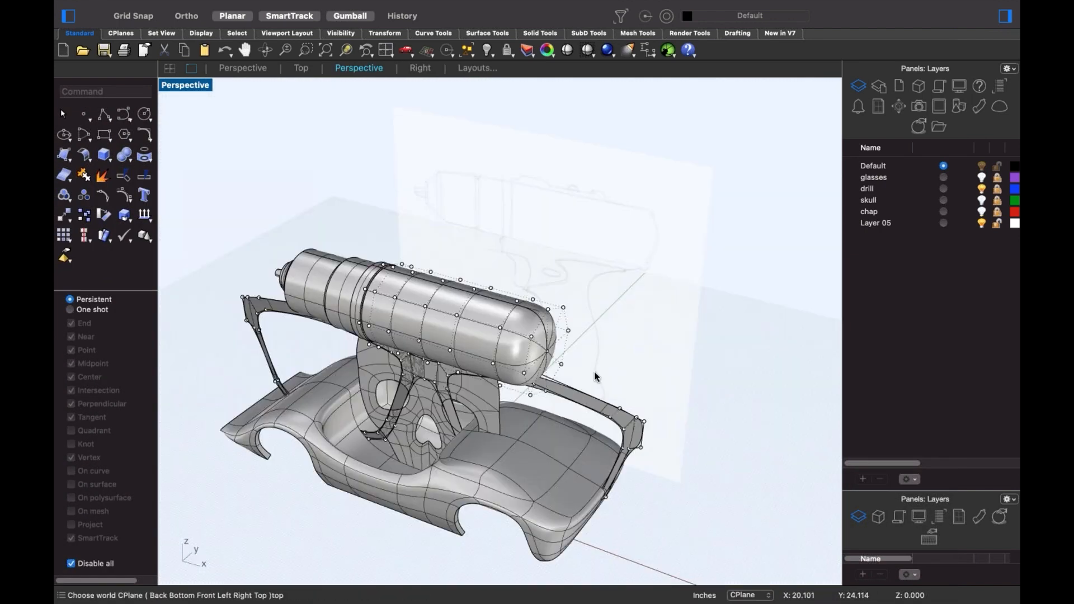
right_drag(607, 336, 648, 282)
click(663, 307)
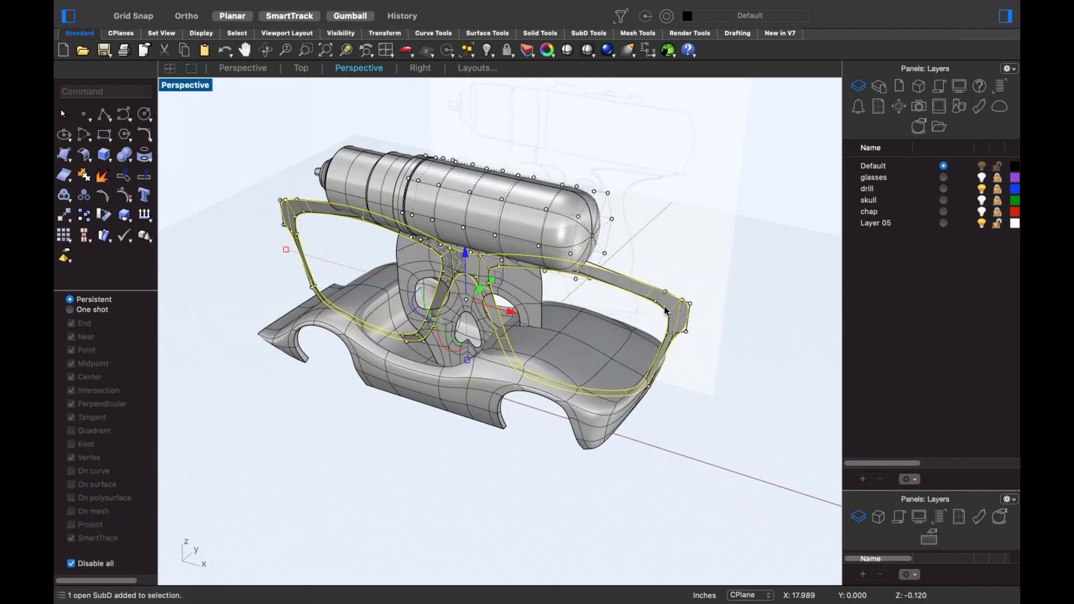
key(Delete)
click(474, 292)
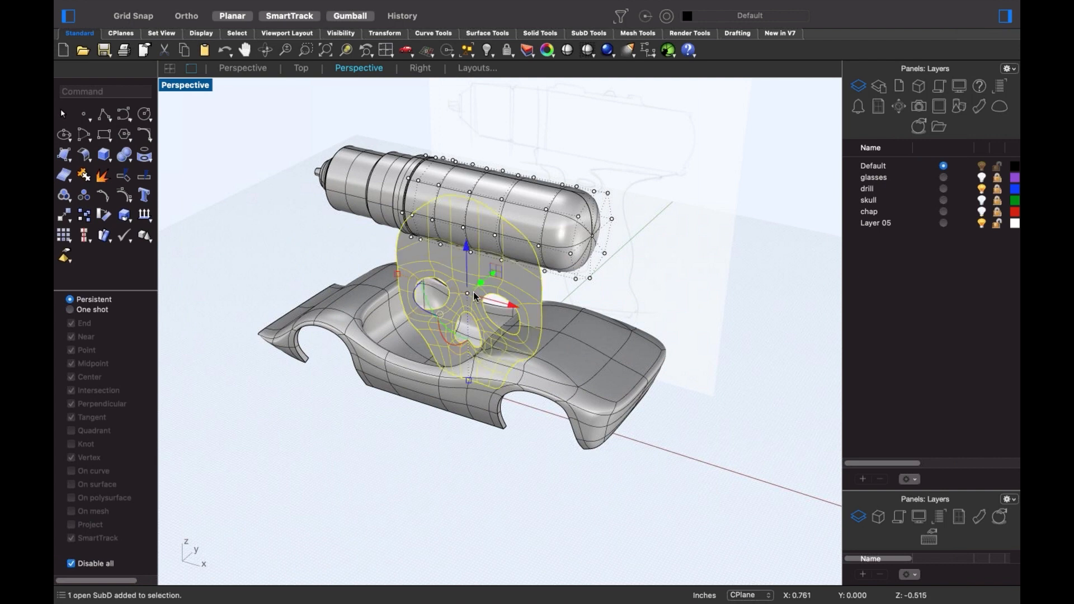
key(Delete)
click(589, 369)
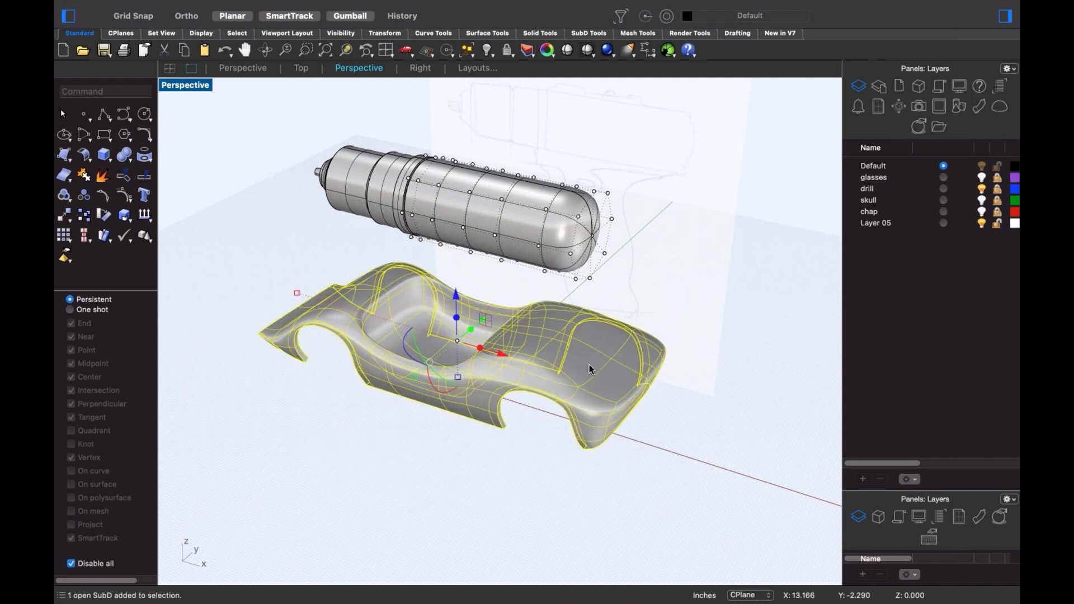
key(Delete)
- Show the drill in the Front view with its body control points turned off
right_drag(585, 391, 577, 411)
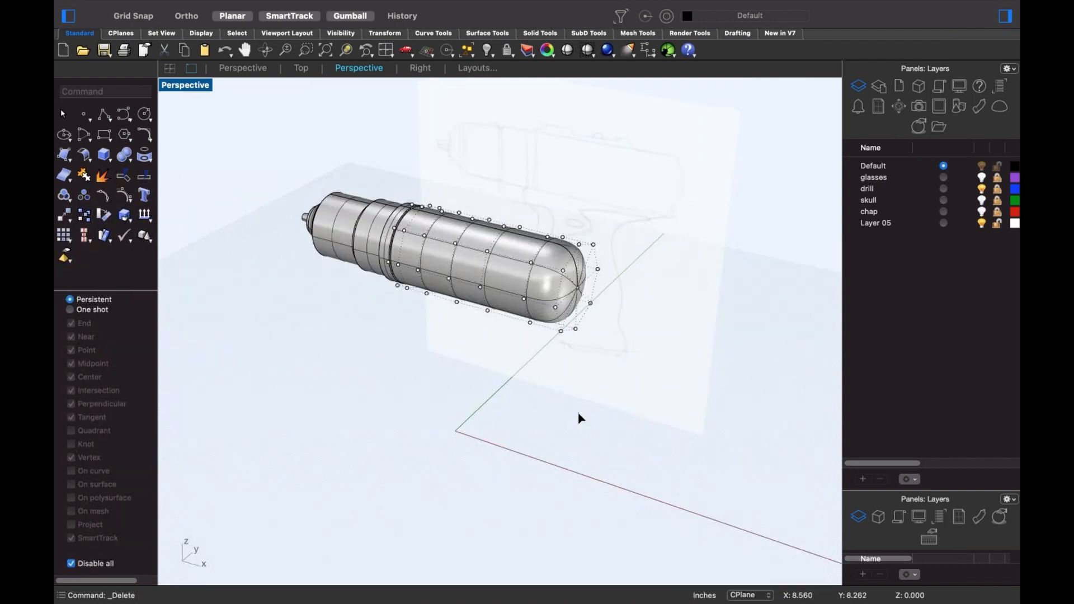
key(ctrl+F2)
scroll(571, 244, up, 4)
right_drag(571, 243, 606, 265)
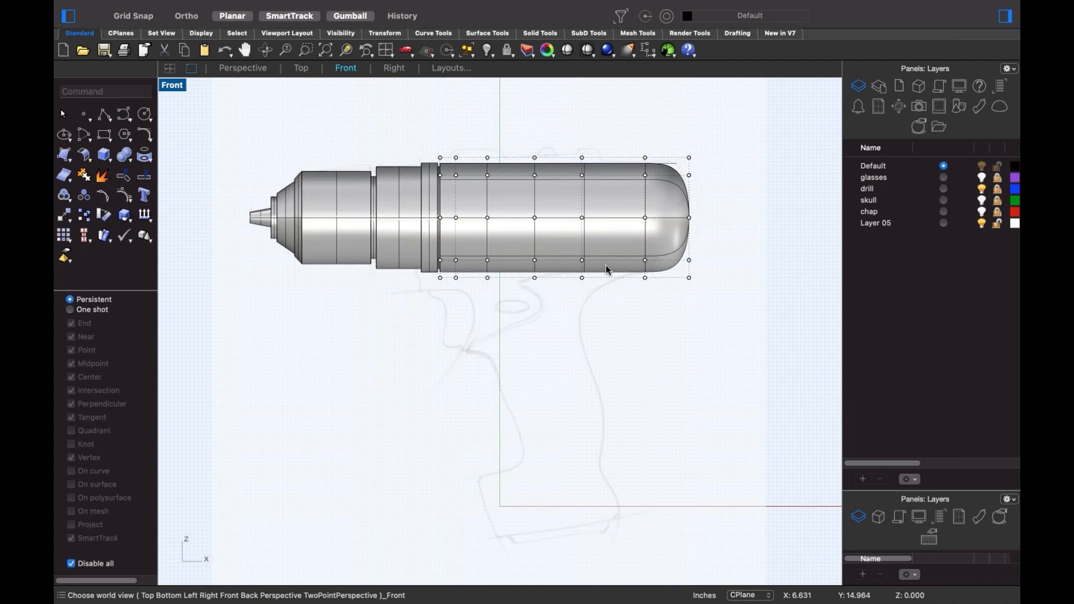
key(Escape)
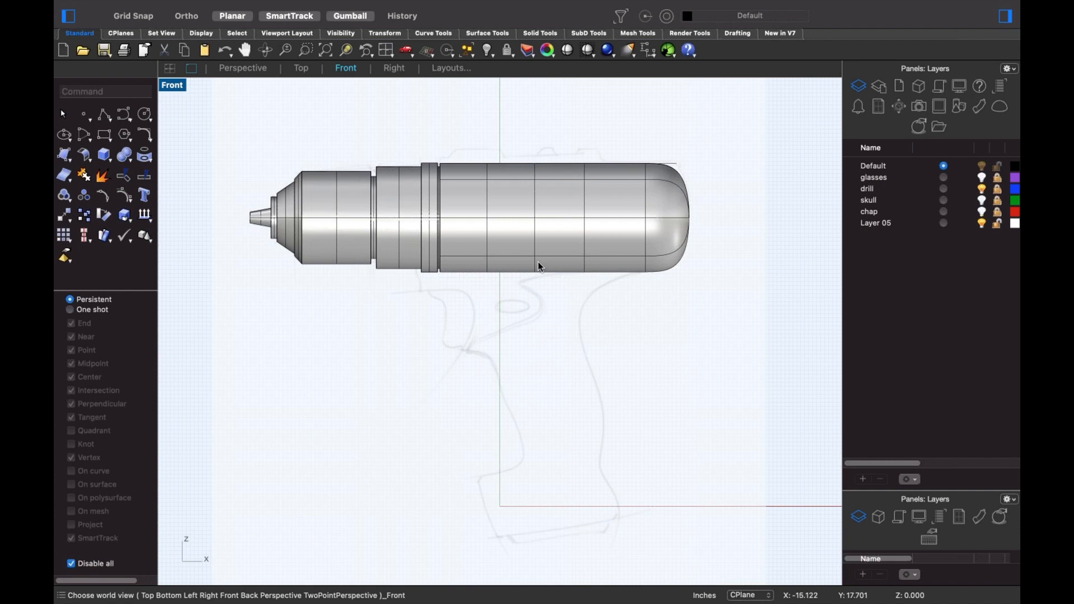
scroll(590, 309, up, 6)
scroll(604, 290, down, 6)
right_drag(599, 312, 615, 267)
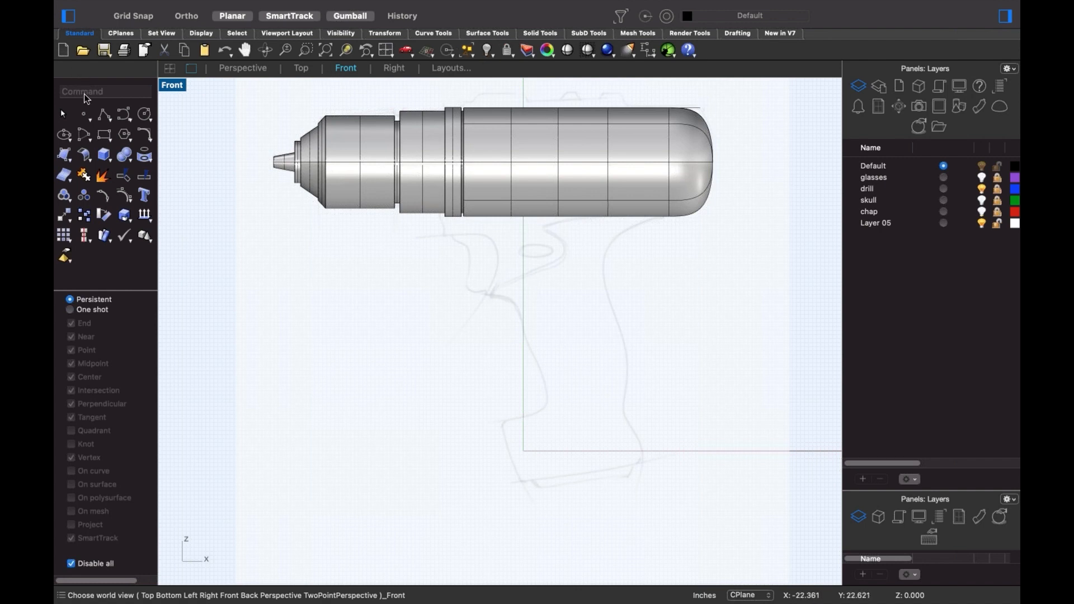
- Draw the rear handle outline curve from the body's lower right down to the handle base
click(123, 116)
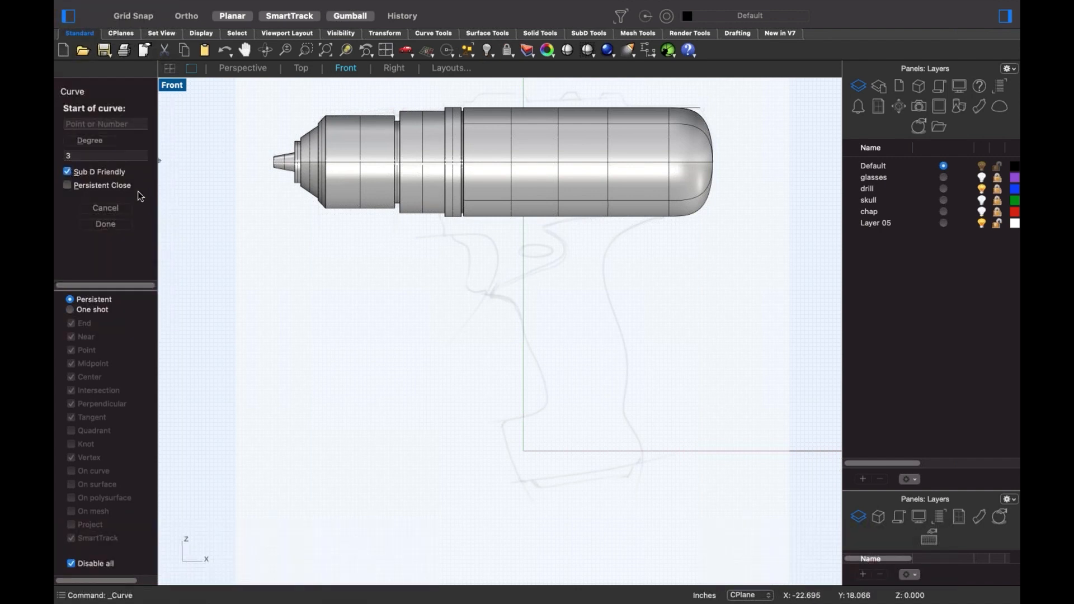
click(681, 209)
click(606, 227)
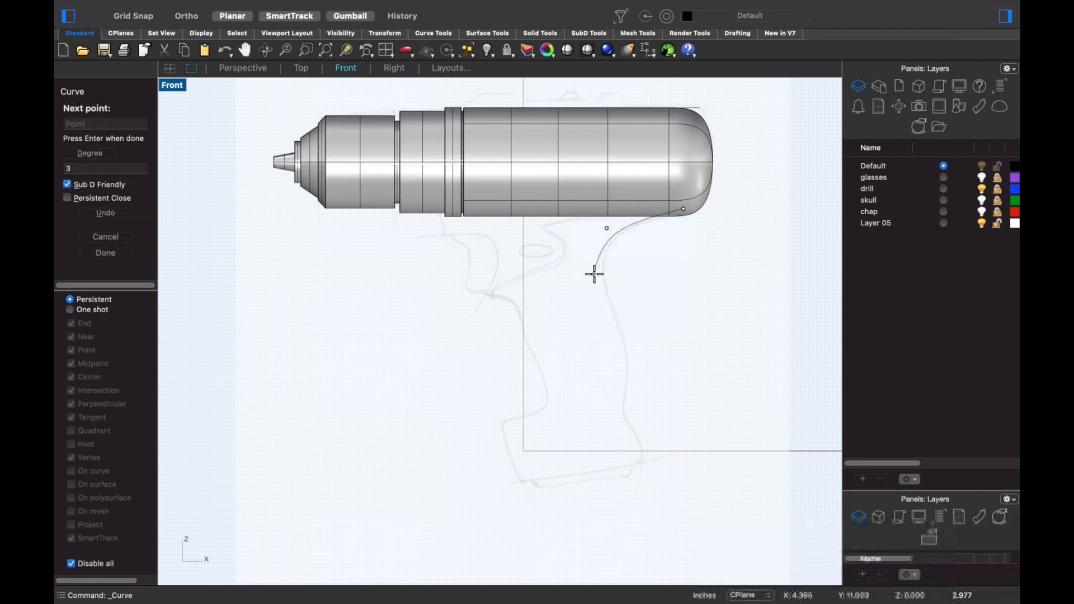
click(593, 274)
click(626, 335)
click(630, 382)
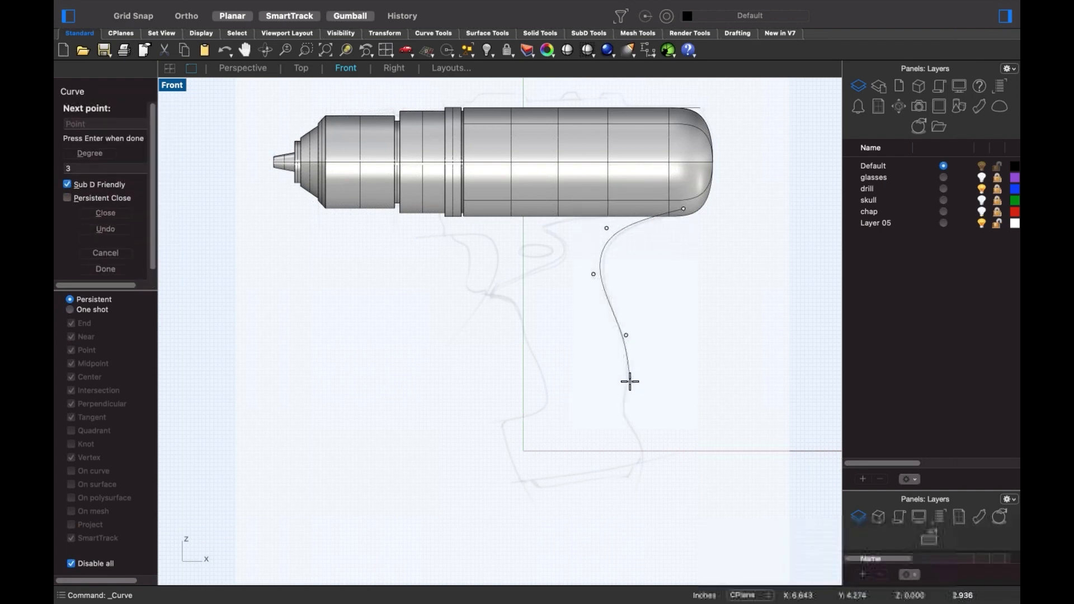
click(616, 424)
click(642, 446)
key(Return)
key(Return)
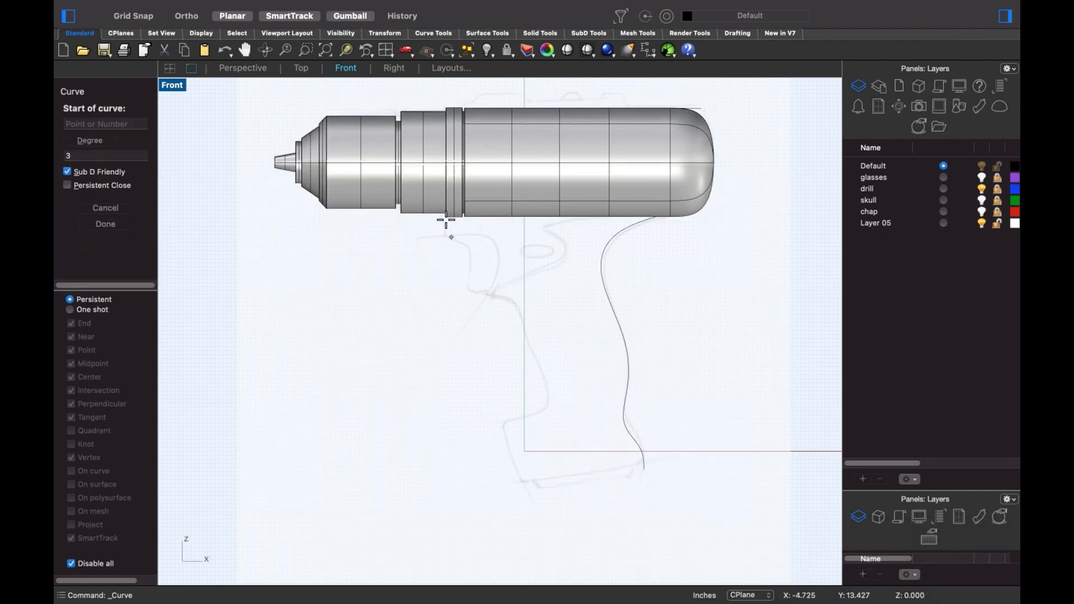
- Trace the front handle outline curve down the grip to its base, then select both curves
click(442, 216)
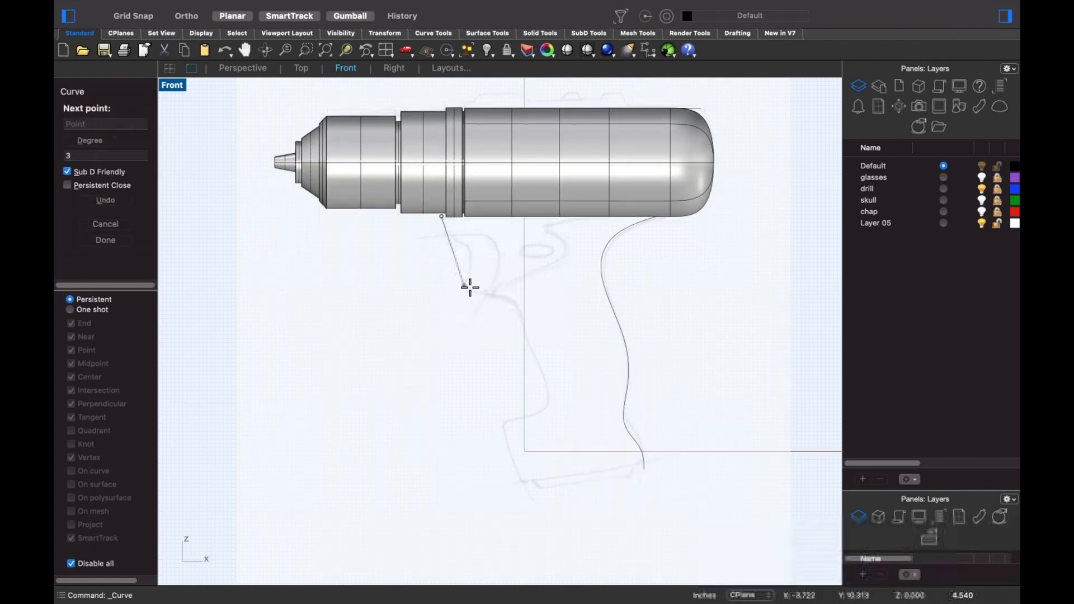
click(469, 288)
click(493, 298)
click(523, 309)
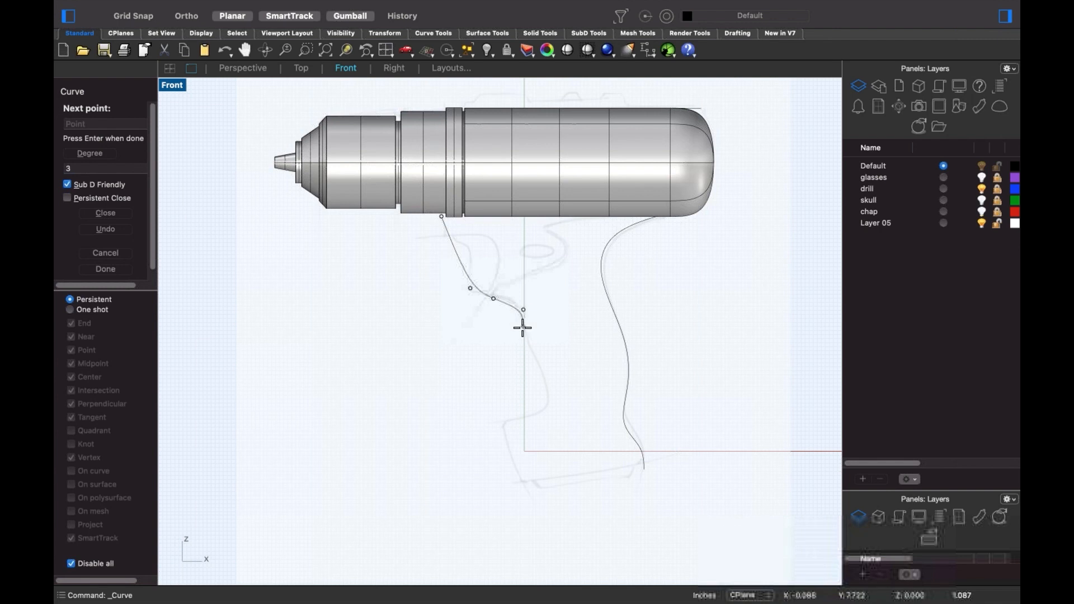
click(547, 382)
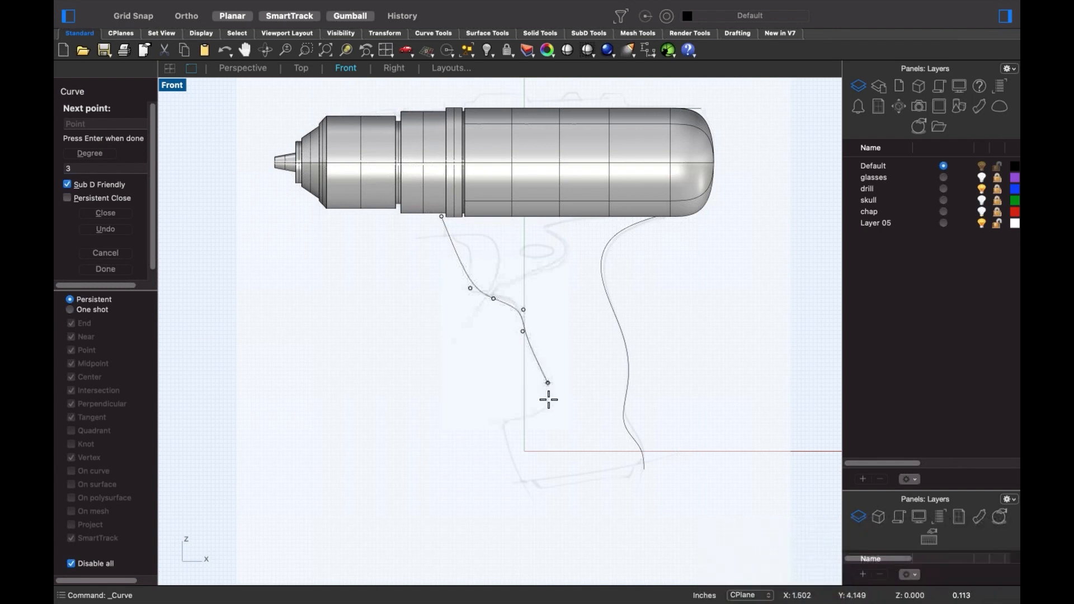
click(512, 422)
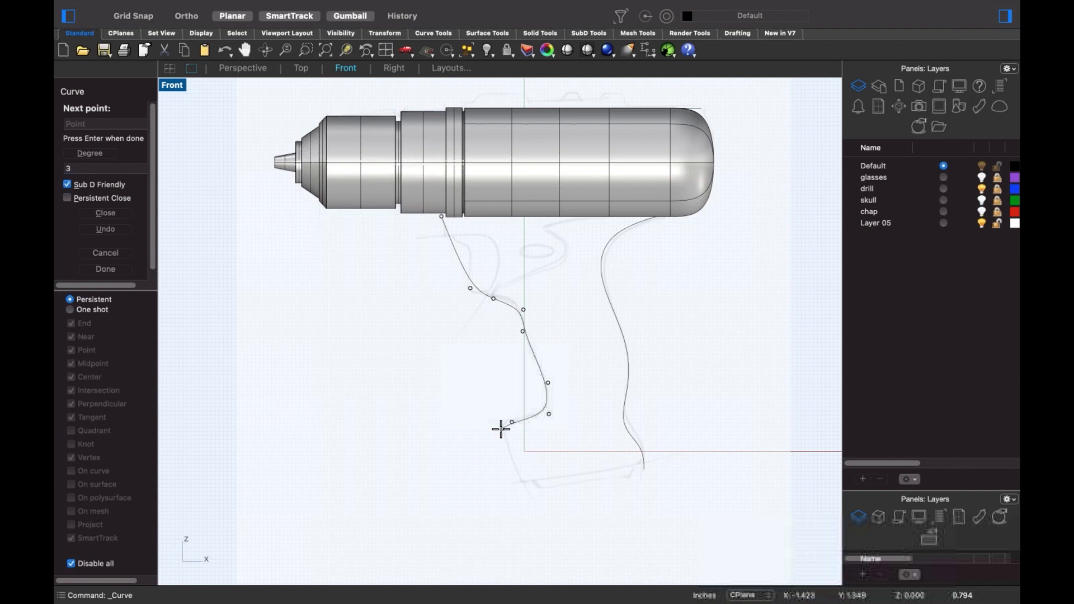
click(525, 484)
click(597, 485)
key(Return)
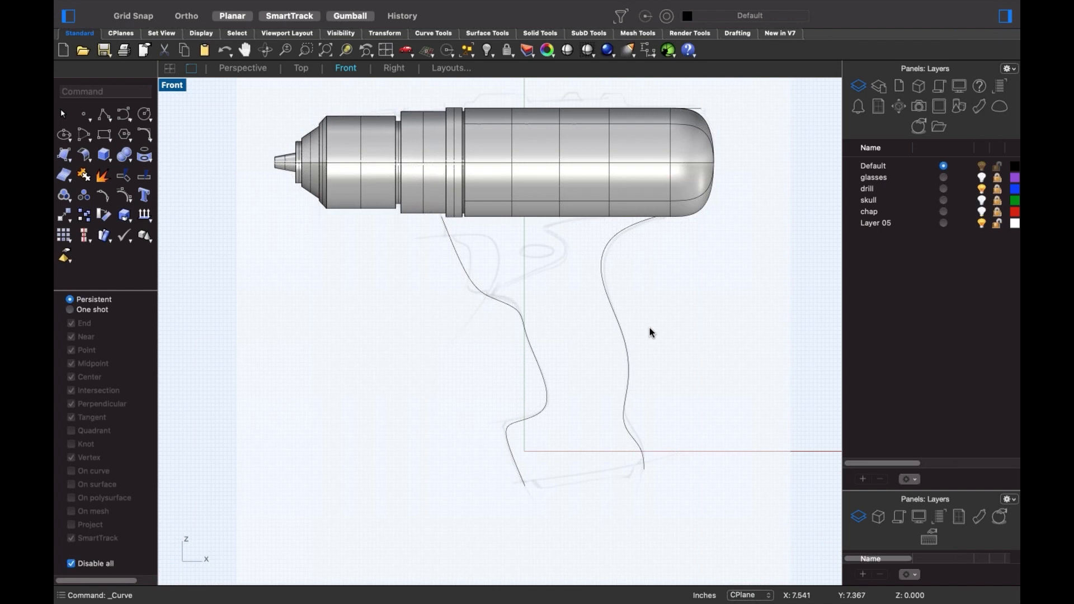
drag(647, 329, 410, 139)
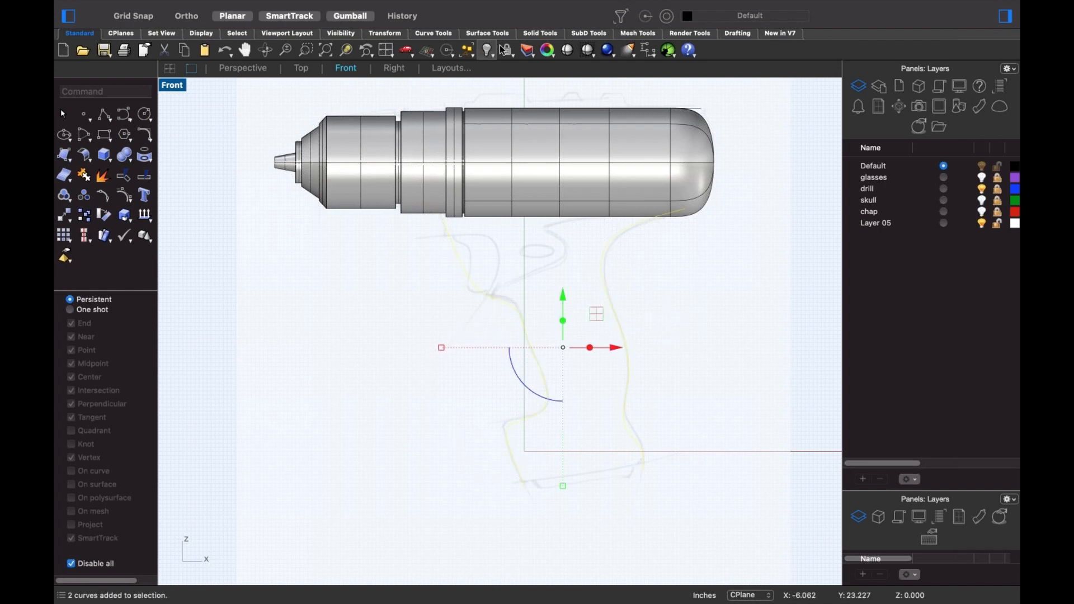
click(588, 33)
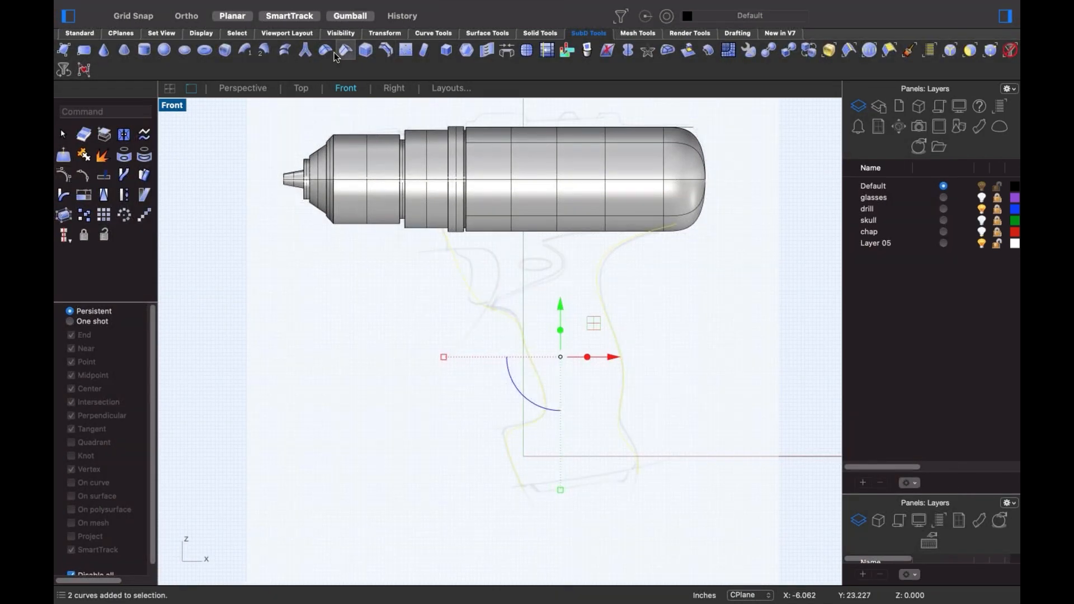
- SubDLoft the two handle curves with Corners on and shape segments set to 6
click(286, 51)
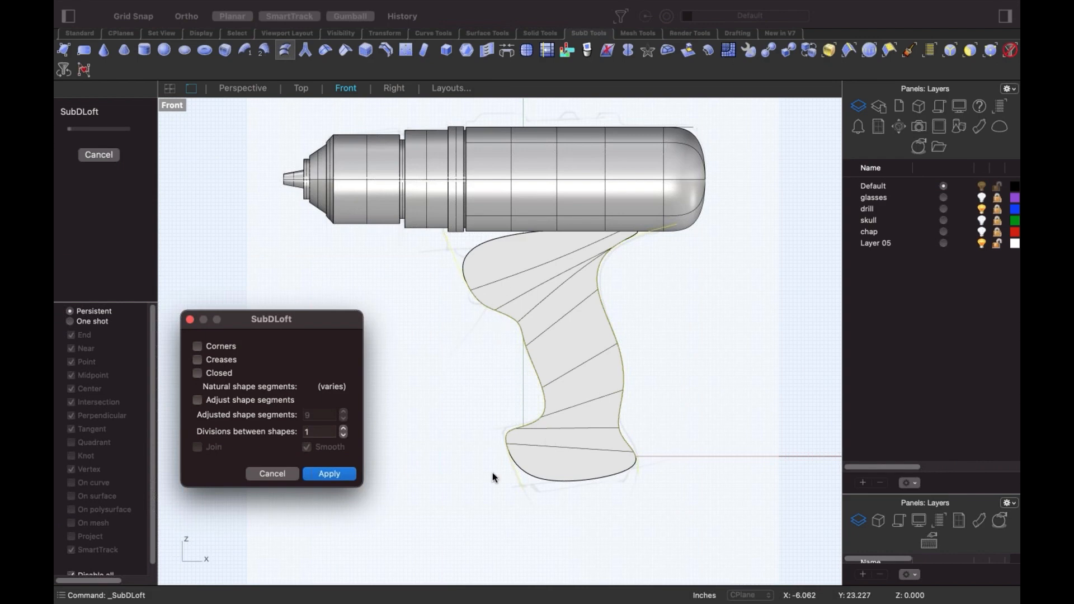
click(221, 347)
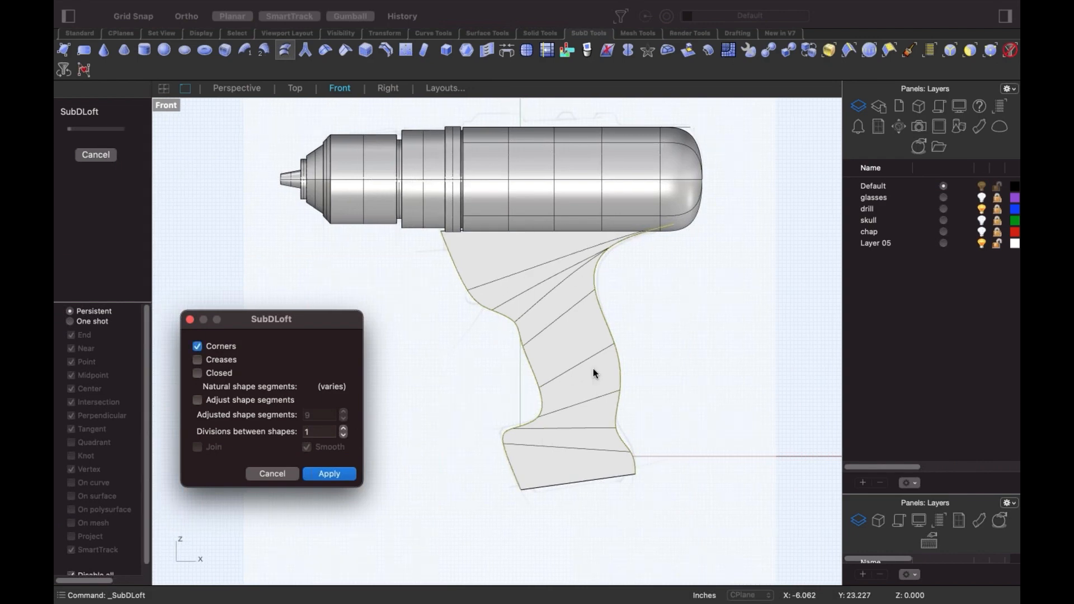
click(197, 400)
double_click(317, 414)
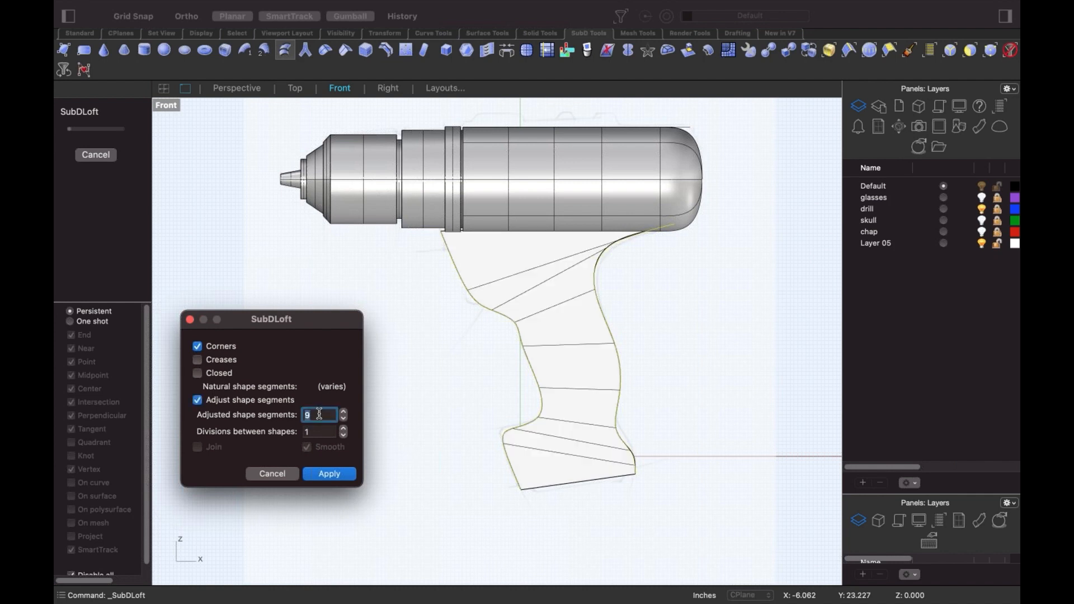
key(Up)
key(Up)
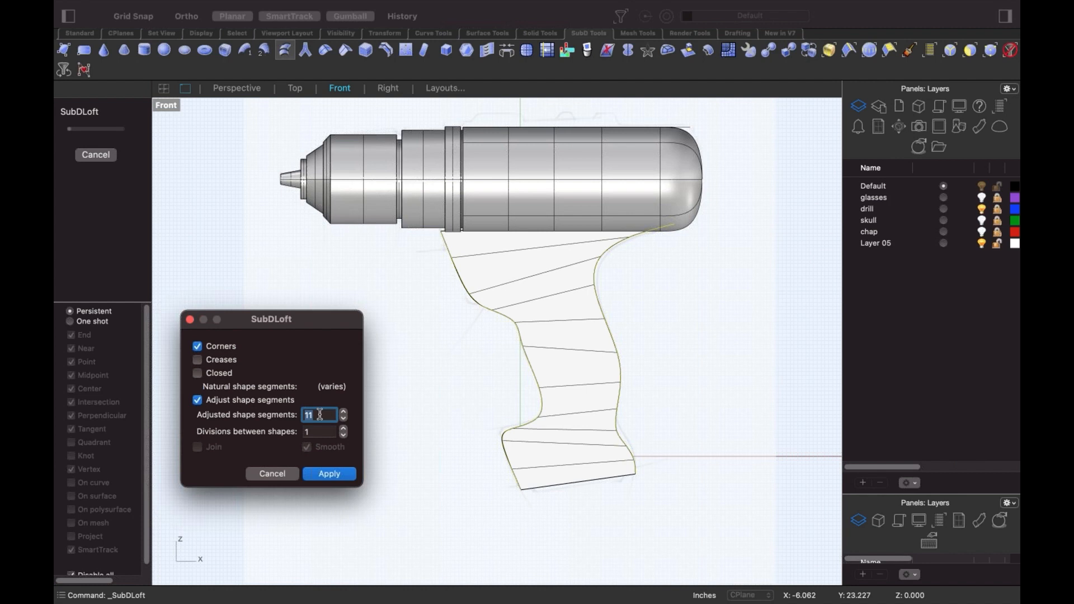
key(Down)
key(Up)
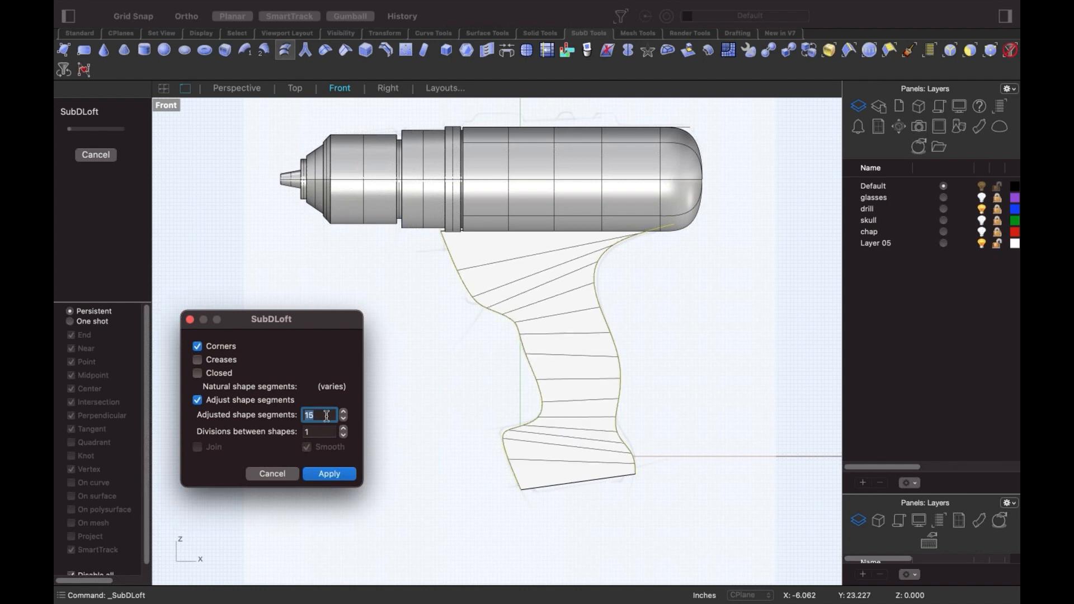
key(Down)
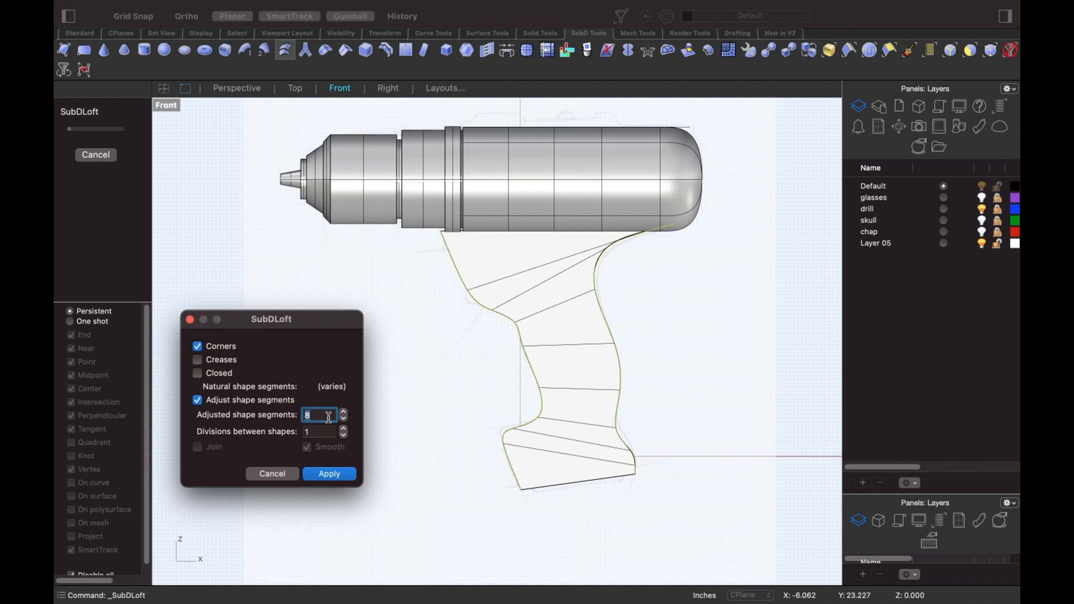
key(Down)
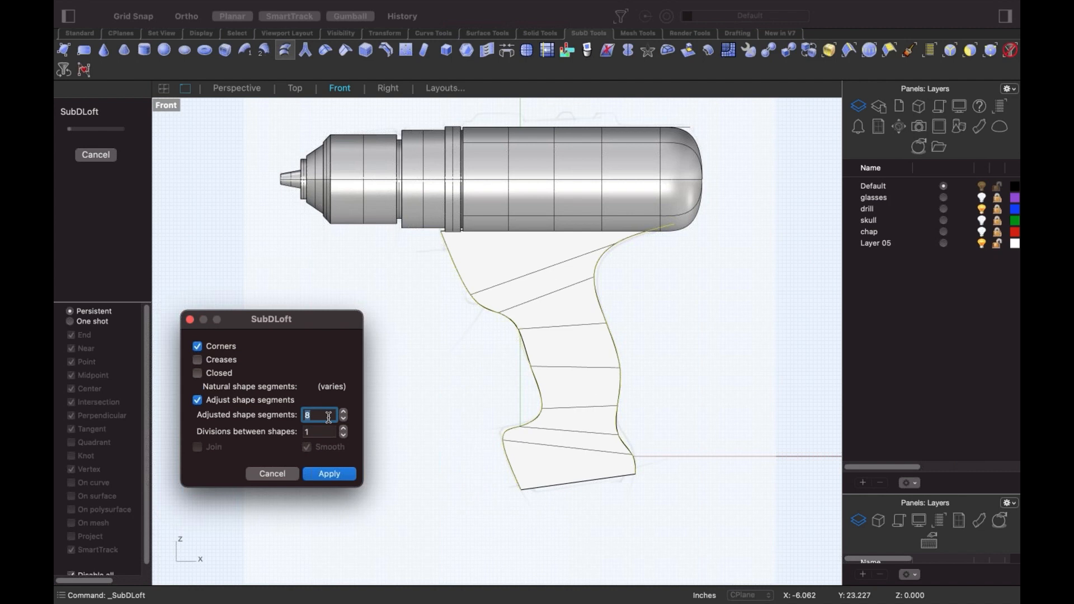
key(Down)
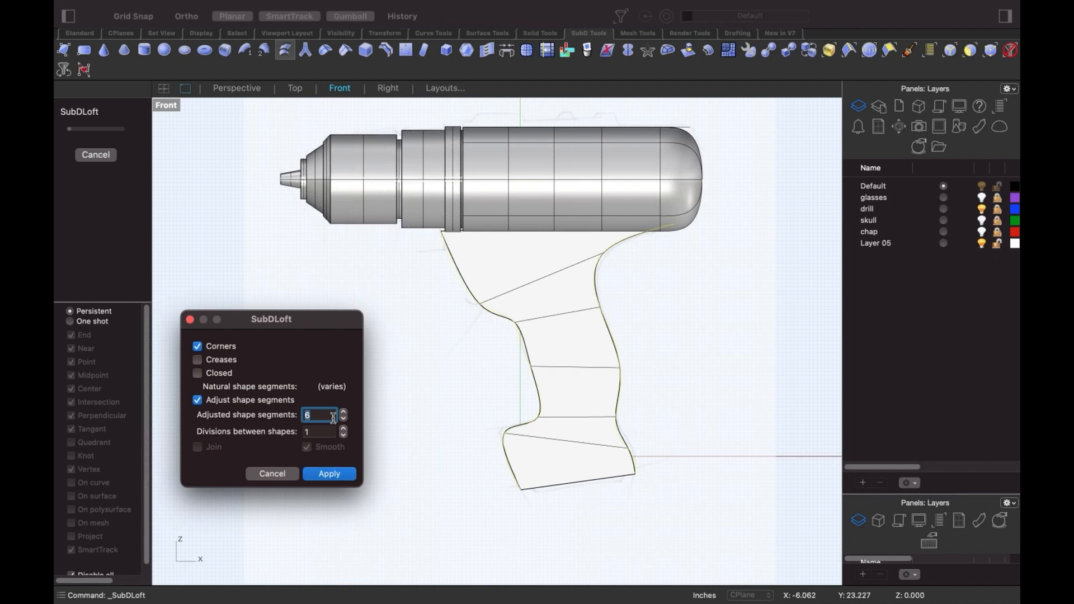
click(332, 473)
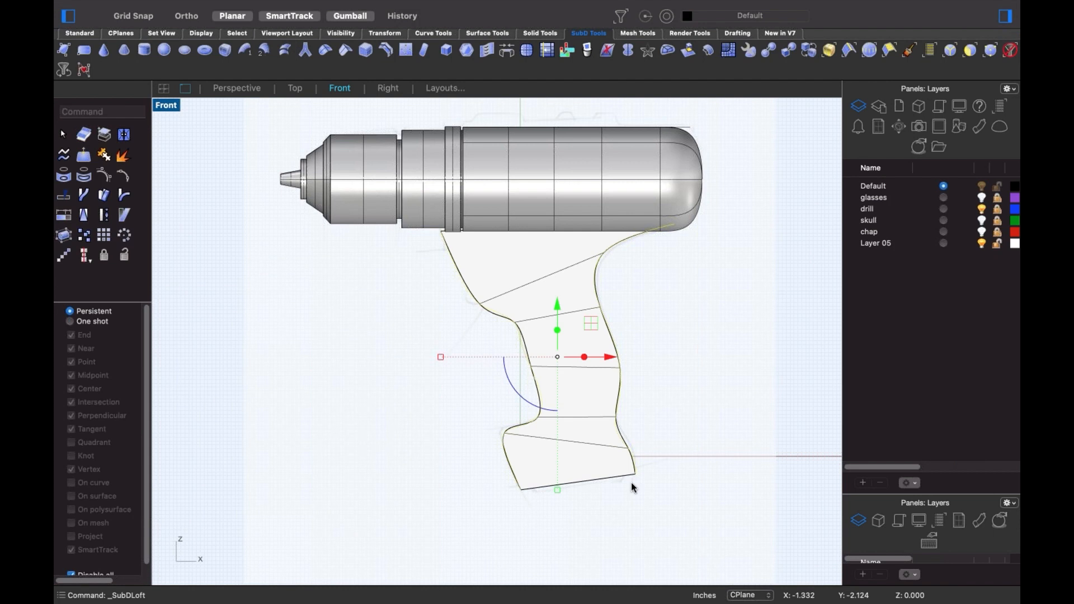
- In wireframe, delete the duplicate outline curve and display the handle as a flat control cage
middle_click(654, 442)
click(687, 462)
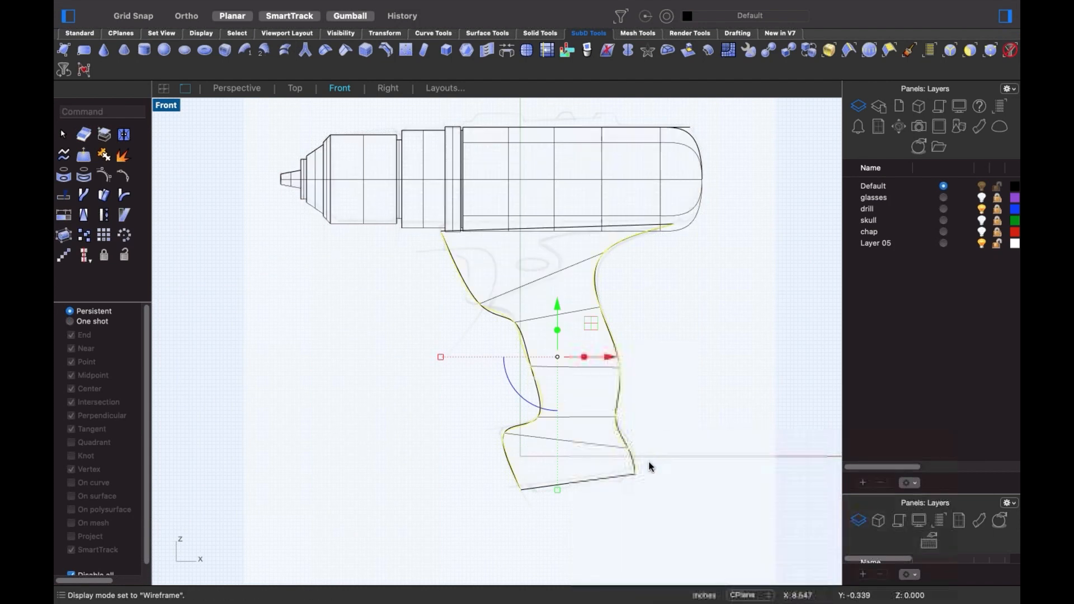
scroll(656, 448, up, 4)
click(654, 447)
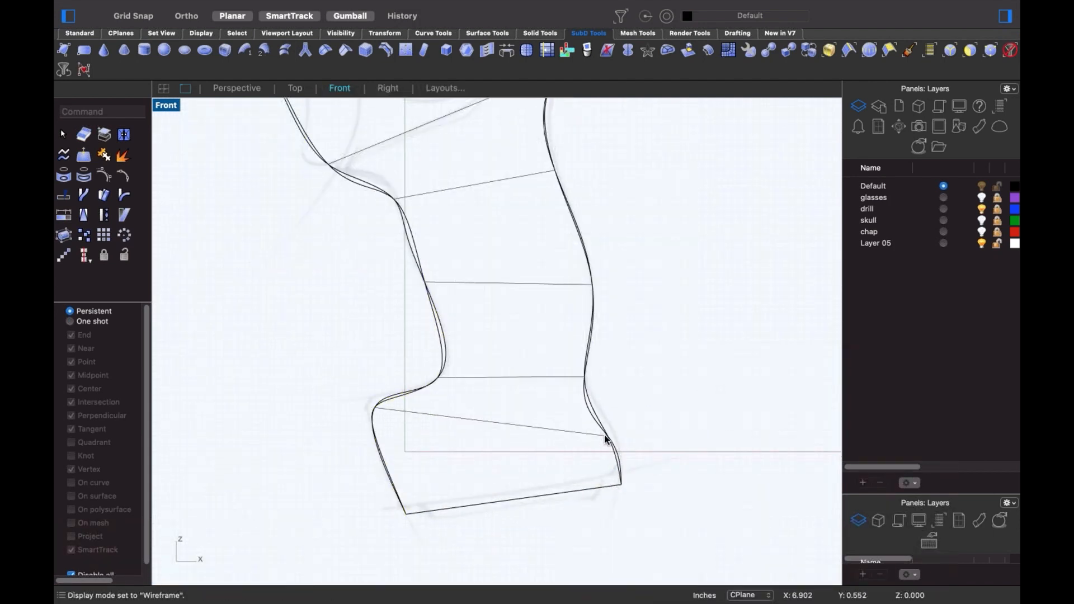
click(605, 438)
key(Delete)
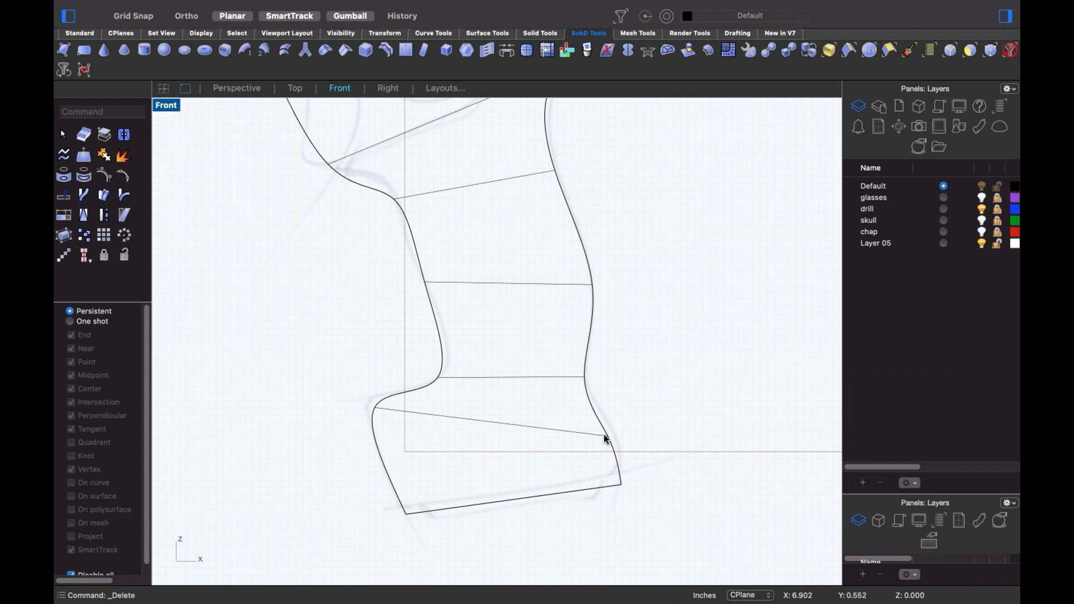
click(608, 435)
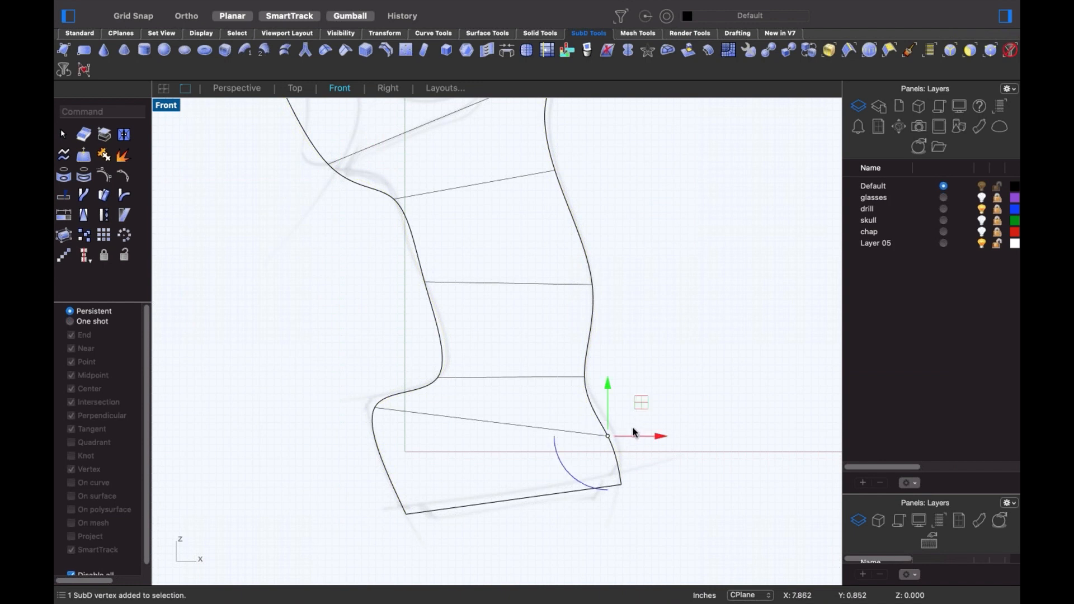
key(Tab)
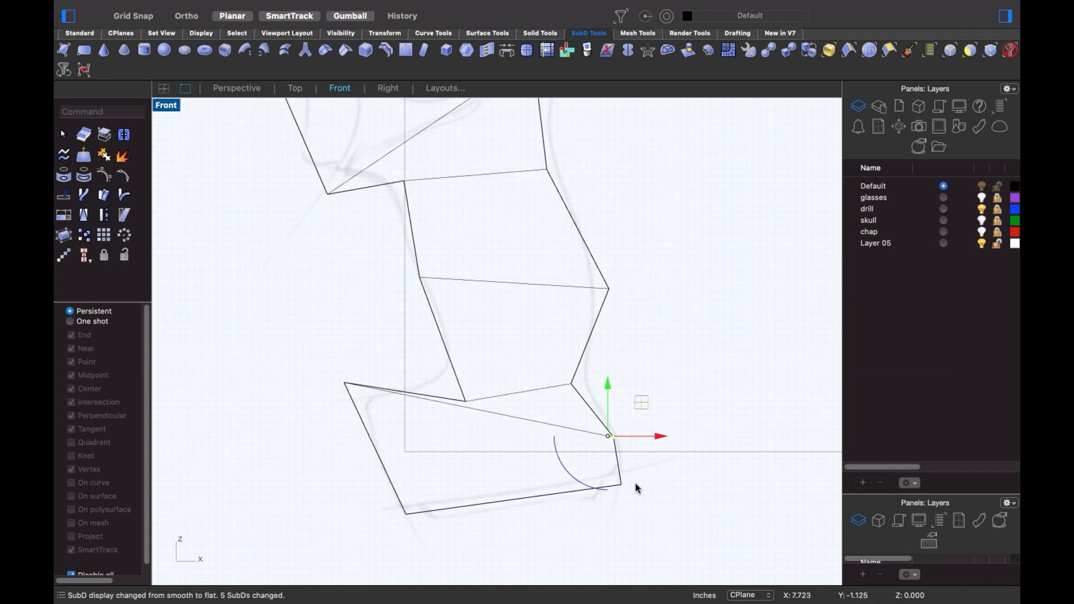
key(Escape)
scroll(456, 378, up, 3)
- Drag the handle cage's middle, left and lower-right vertices toward the sketched grip
click(480, 399)
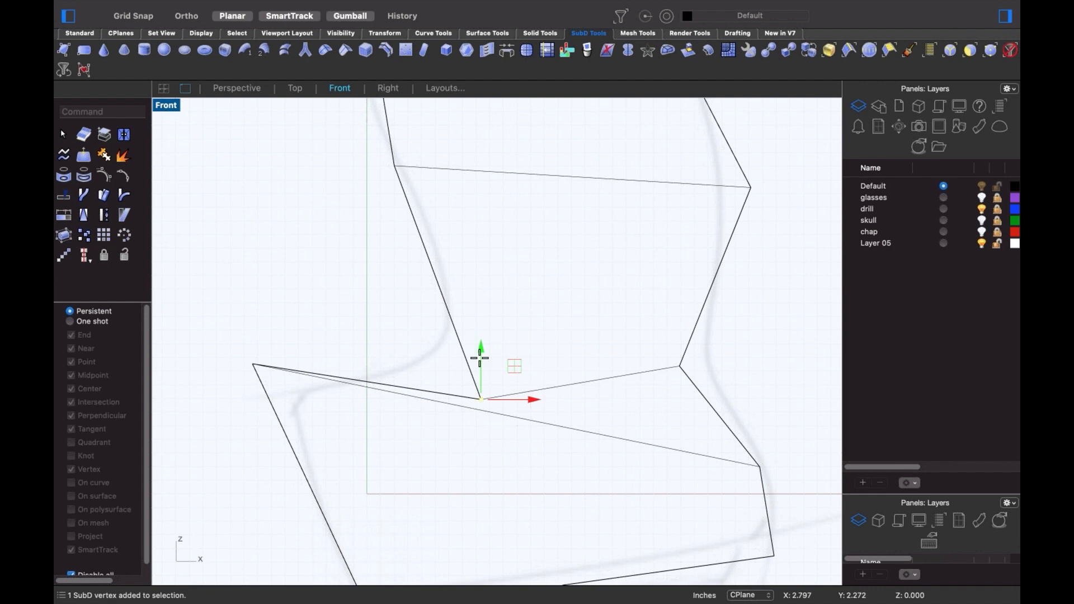
drag(480, 398, 446, 357)
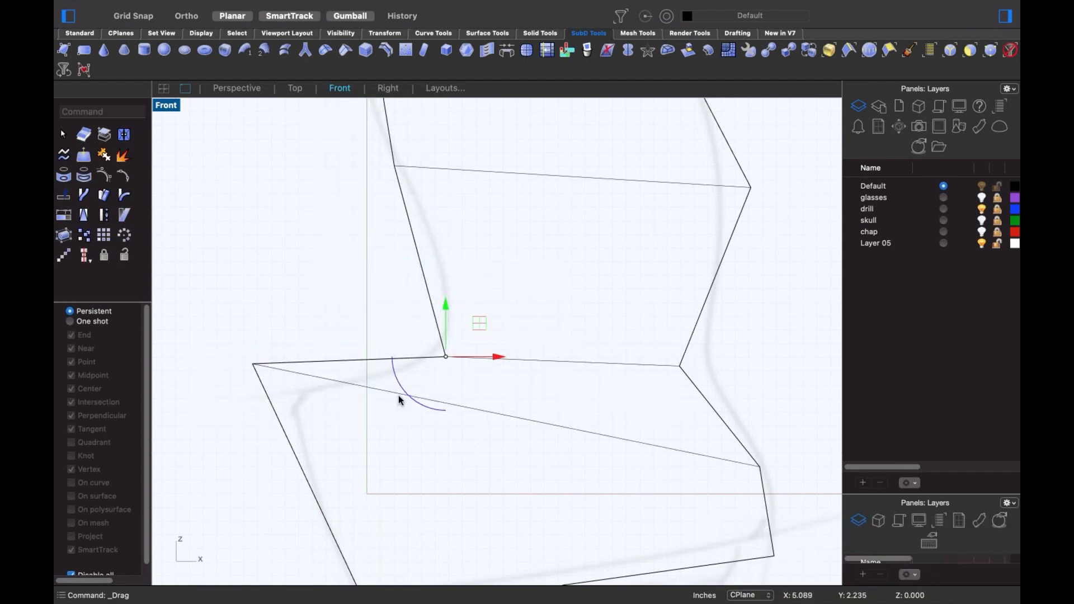
click(240, 333)
drag(240, 333, 288, 401)
scroll(530, 405, down, 3)
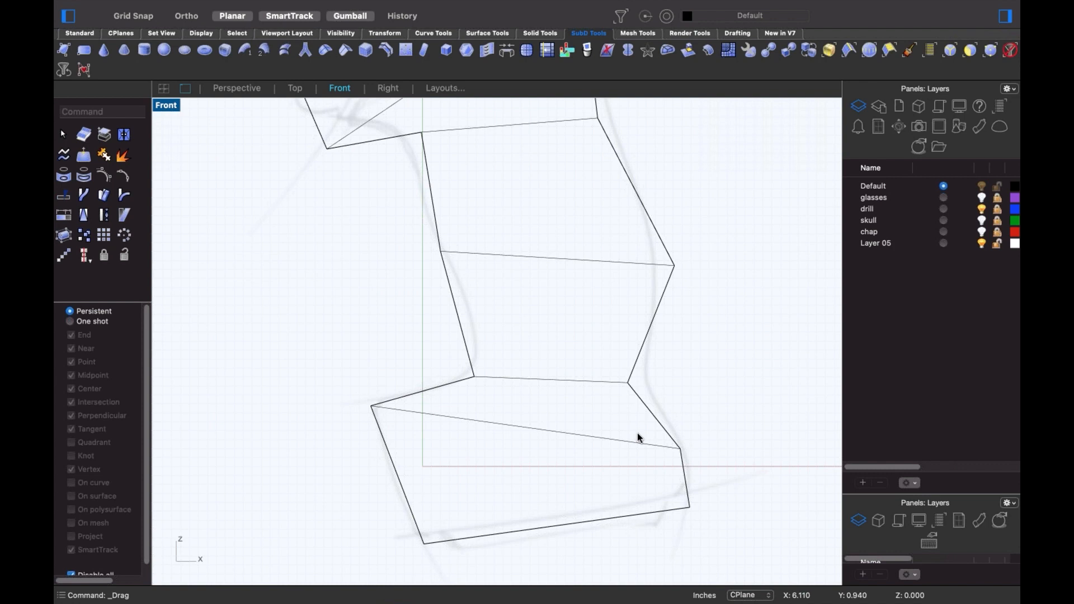
drag(636, 428, 677, 433)
click(705, 371)
scroll(698, 346, down, 4)
- Back in the straight front view, reposition the vertices near the top of the handle
ctrl+shift+right_drag(697, 347, 671, 358)
key(ctrl+super+f)
right_drag(637, 393, 621, 447)
right_drag(541, 255, 549, 297)
scroll(606, 243, up, 3)
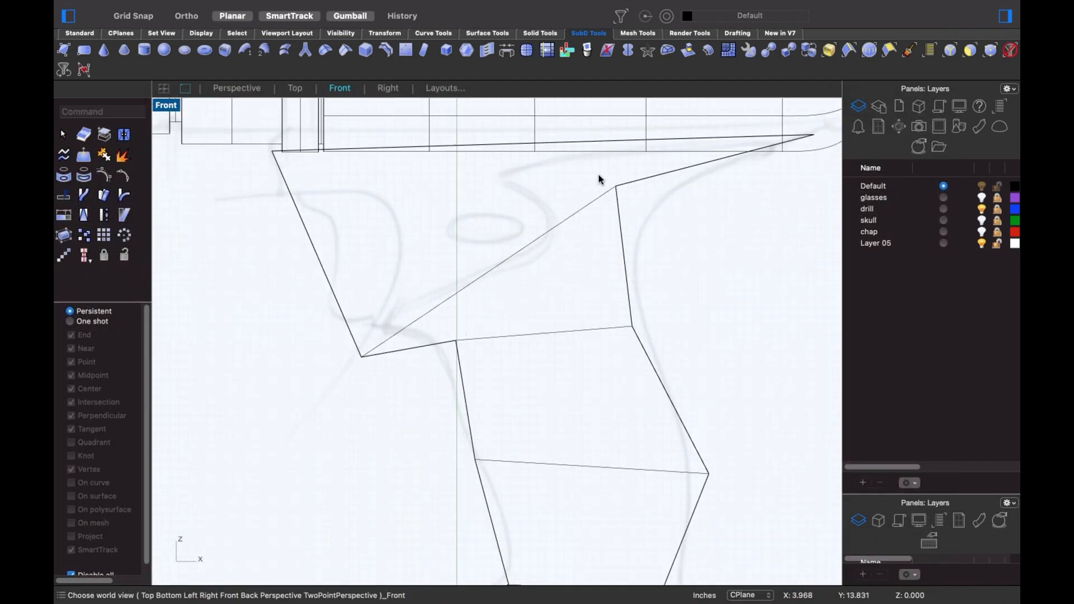
click(616, 187)
drag(616, 186, 654, 203)
click(341, 445)
drag(287, 305, 432, 405)
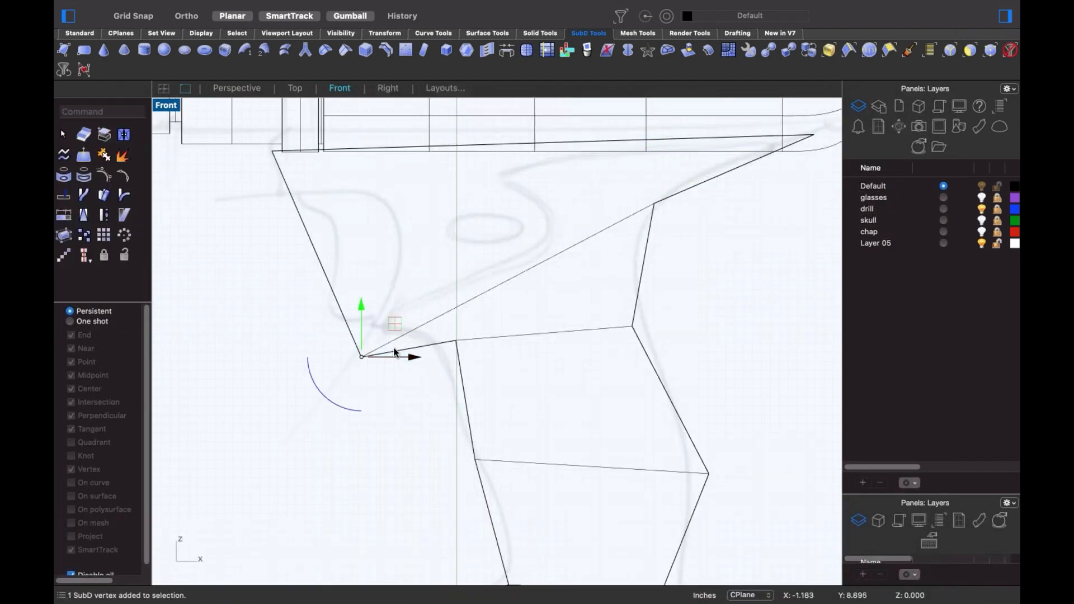
drag(361, 357, 342, 312)
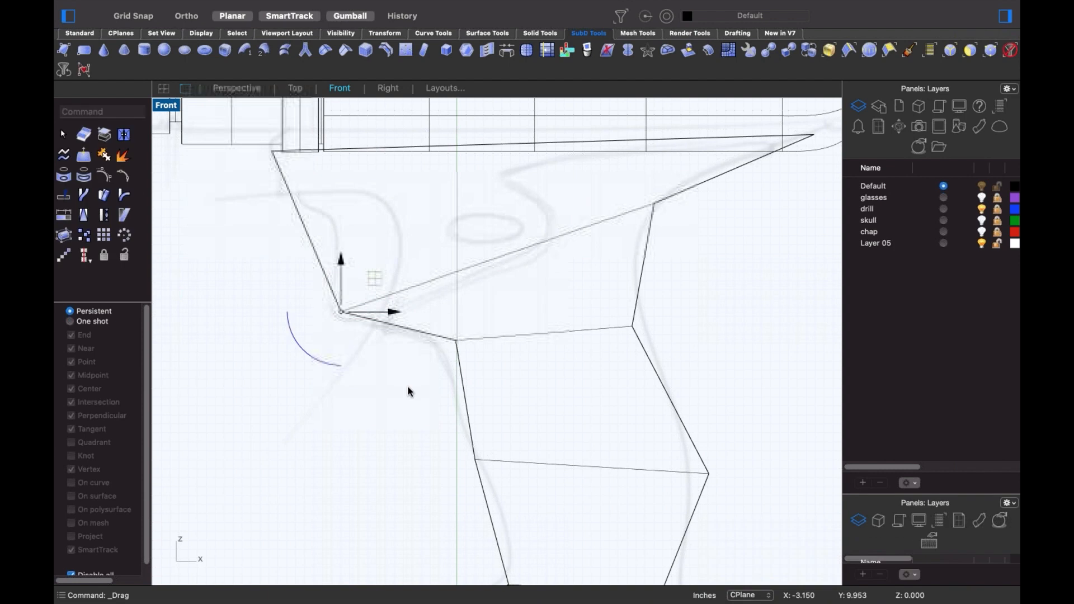
click(408, 386)
- Nudge the remaining grip vertices, including the left and lower grip points, to fit the sketch
click(456, 340)
drag(456, 340, 441, 346)
click(419, 429)
scroll(429, 436, down, 5)
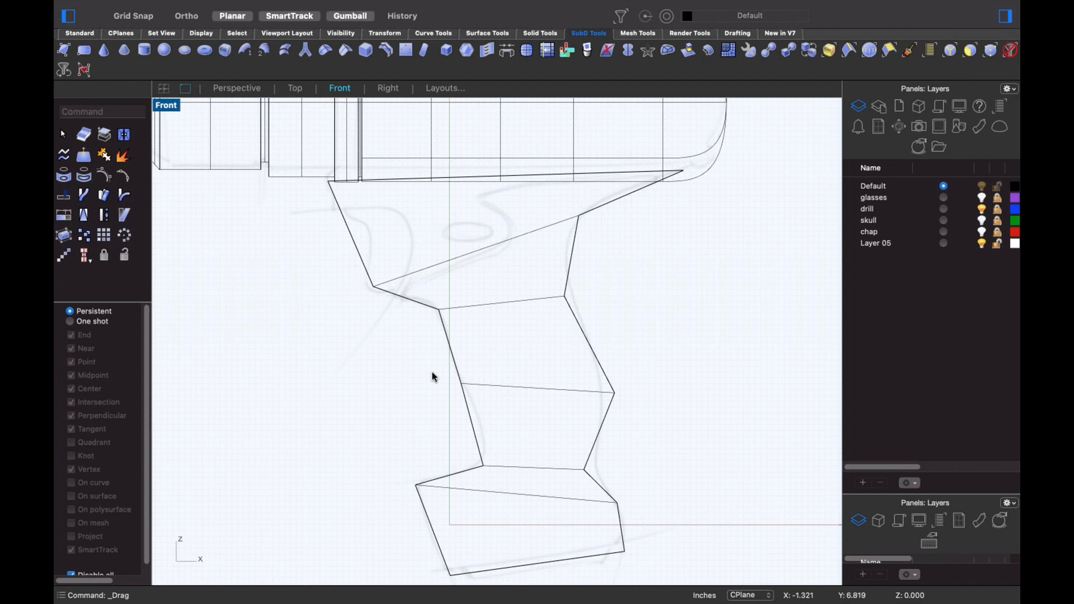
drag(431, 368, 450, 383)
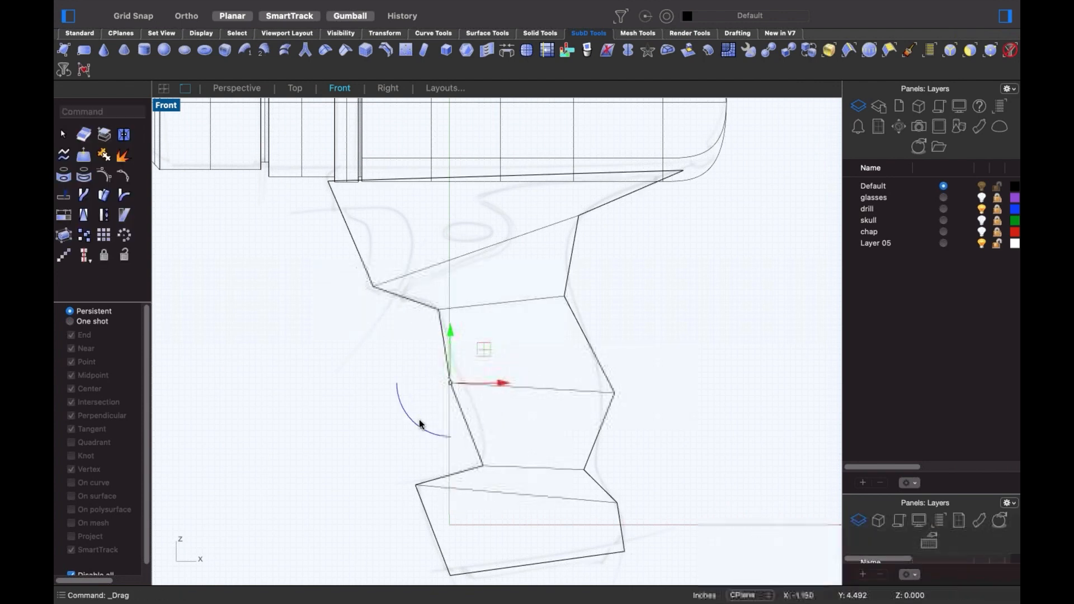
click(524, 444)
drag(466, 453, 491, 462)
click(381, 423)
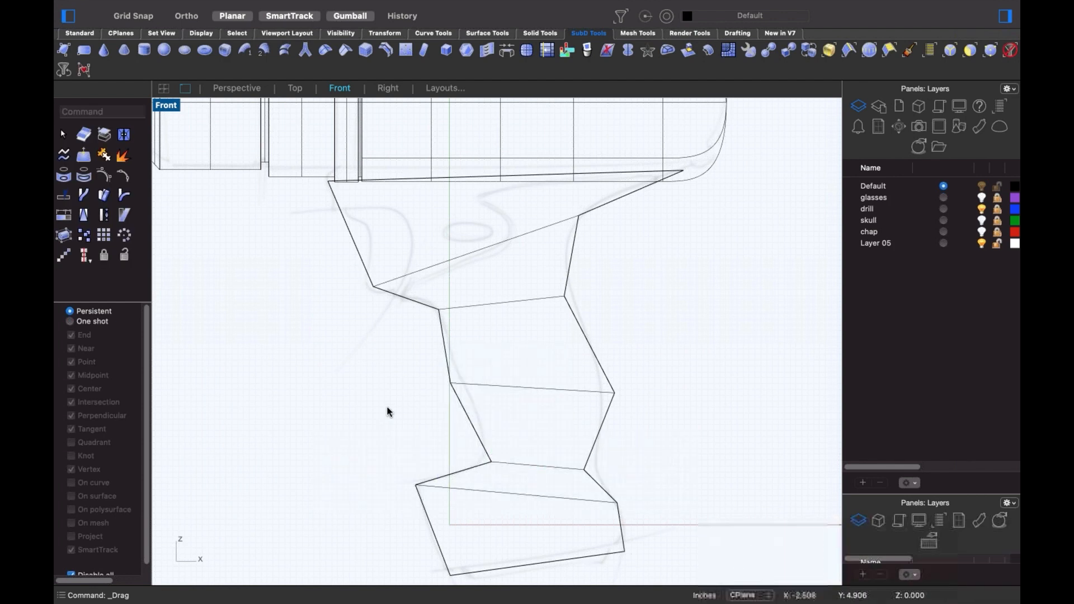
text(`)
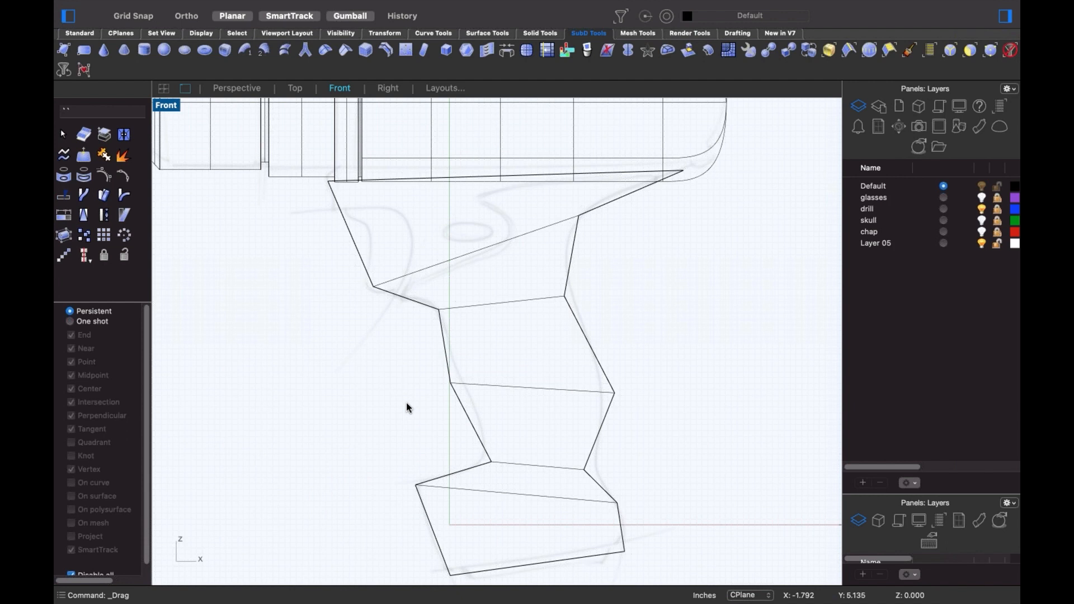
- With smooth display on, drag vertices to reshape the grip's lower, upper-left and upper-right curves
key(Tab)
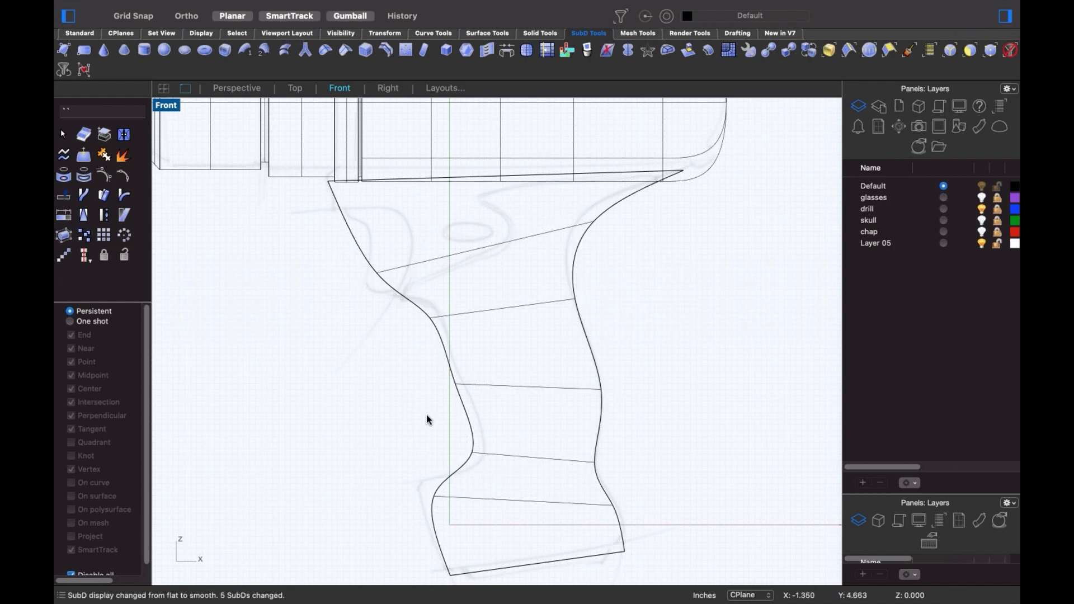
drag(447, 428, 426, 489)
click(420, 355)
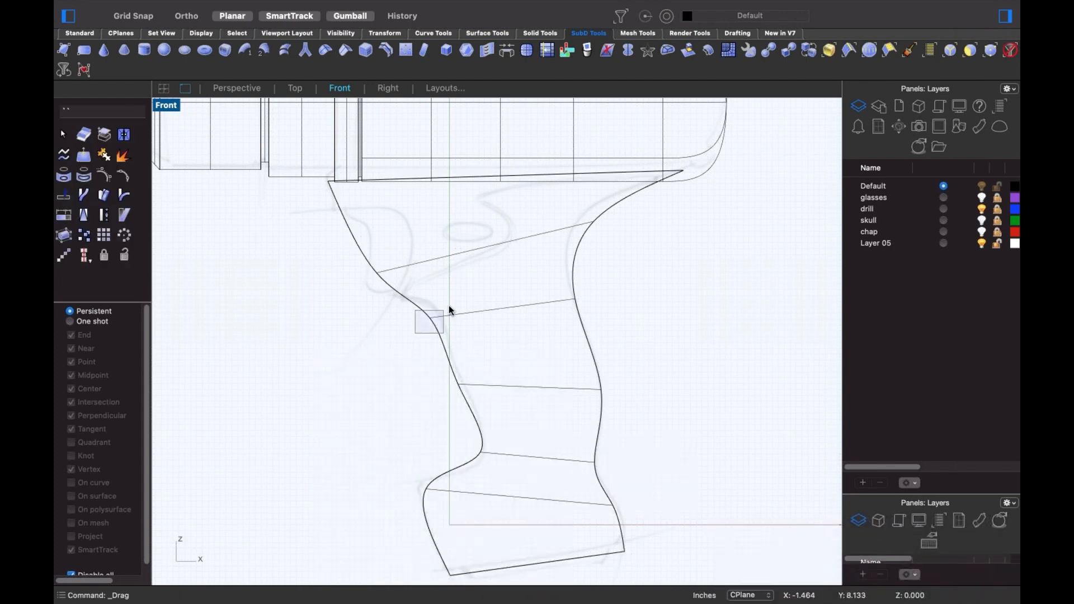
drag(449, 306, 438, 317)
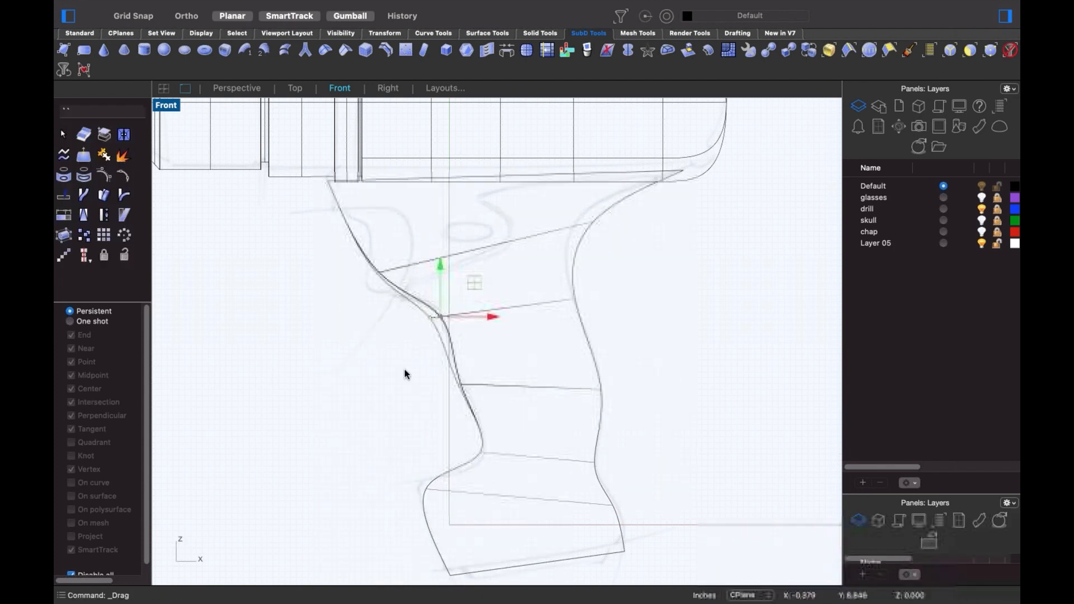
click(387, 359)
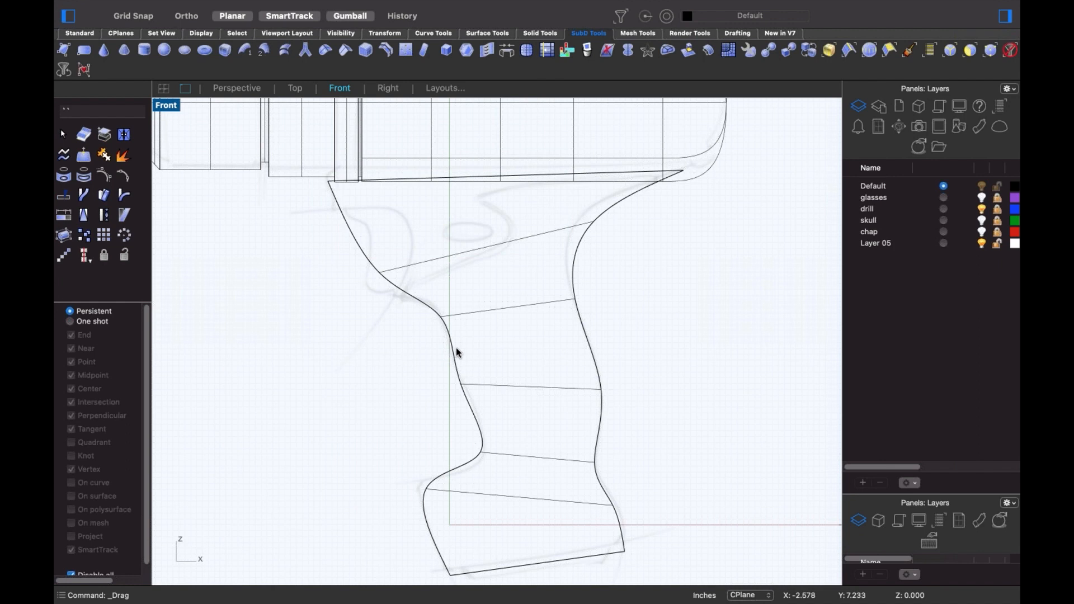
click(595, 224)
drag(617, 223, 582, 227)
click(647, 454)
scroll(648, 454, down, 2)
ctrl+shift+right_drag(648, 455, 592, 368)
scroll(619, 448, down, 2)
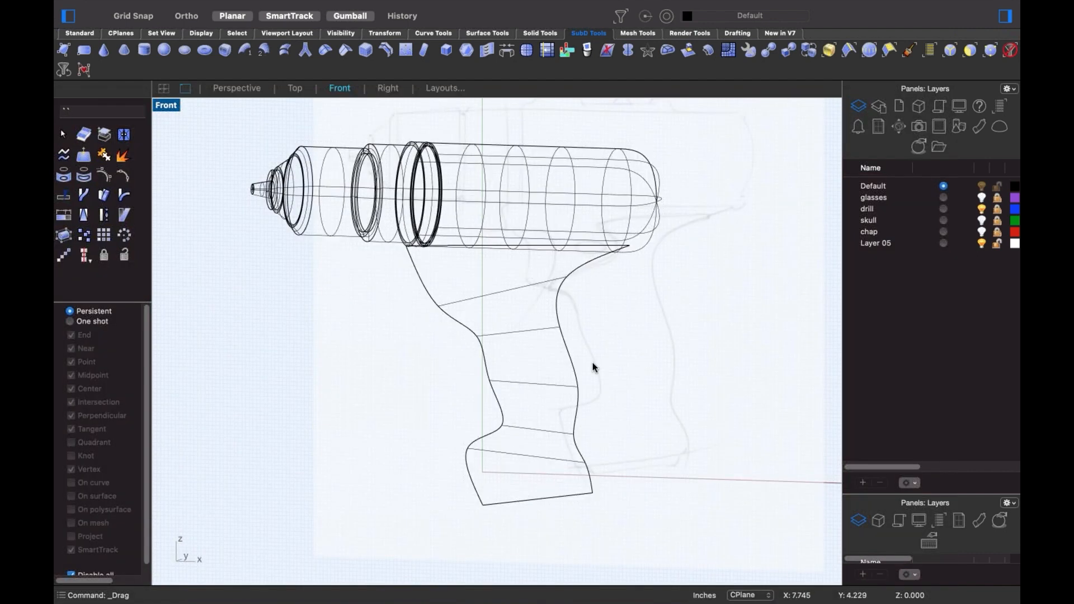
- Isolate the handle SubD so it is the only object shown
click(511, 291)
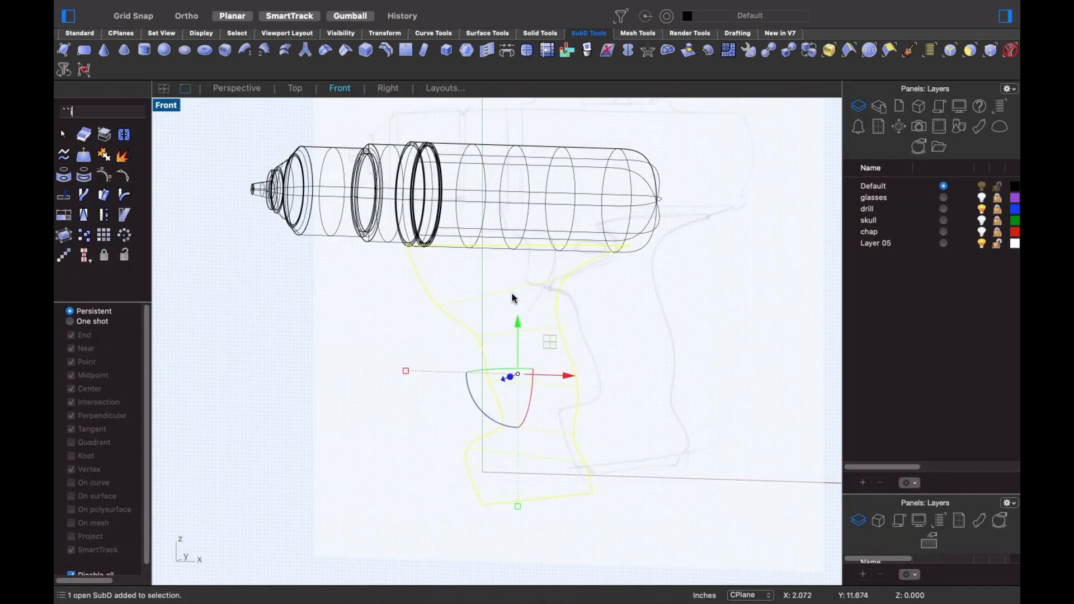
text(Isolate)
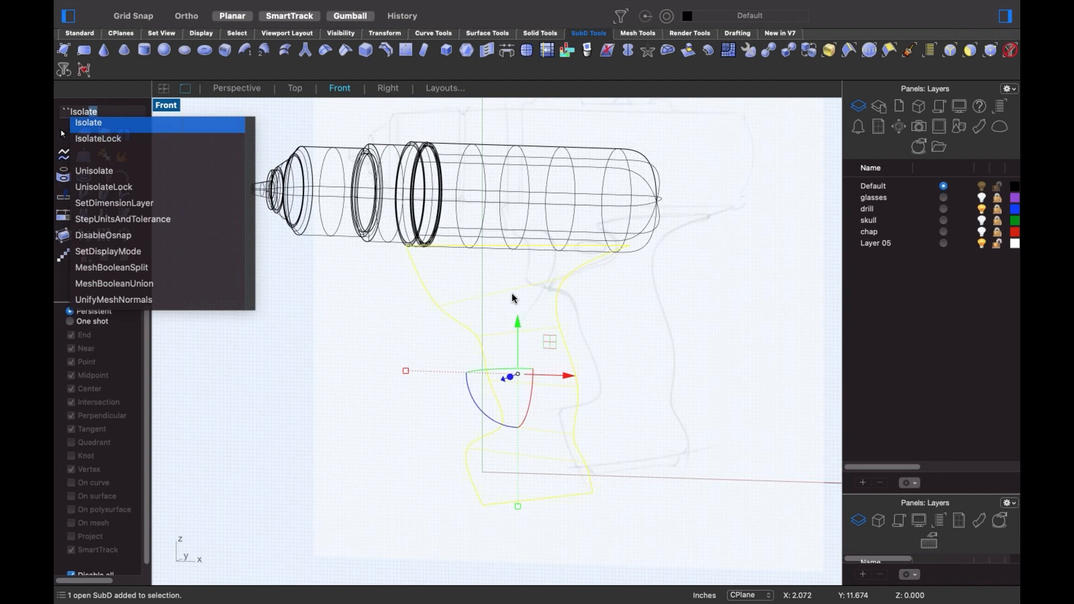
key(Return)
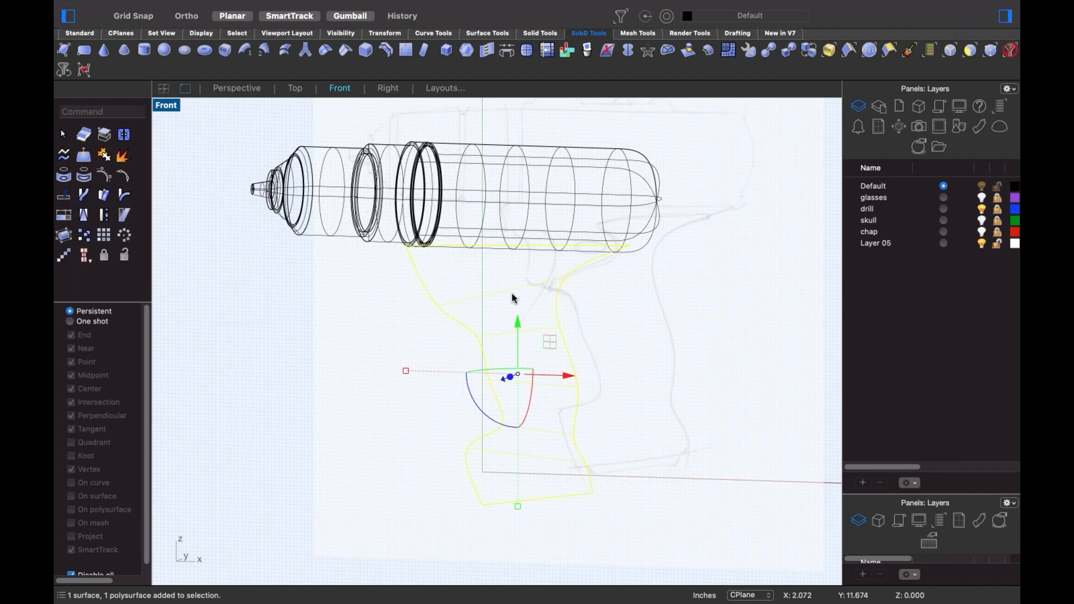
key(Escape)
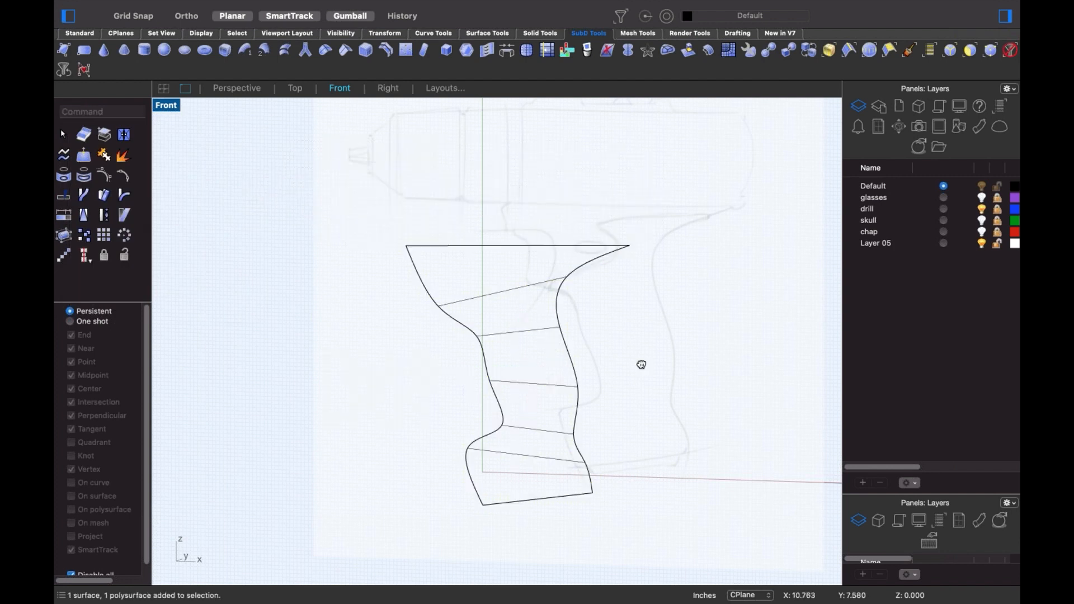
- Orbit around the isolated handle to inspect it, then restore the straight-on Front view
right_drag(642, 364, 510, 332)
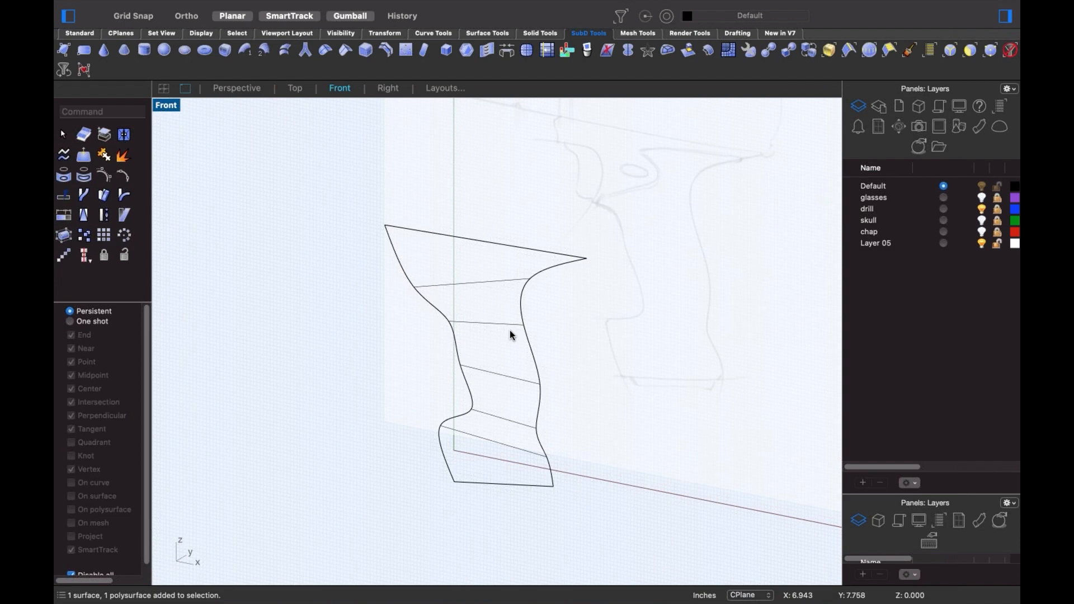
right_drag(520, 278, 491, 336)
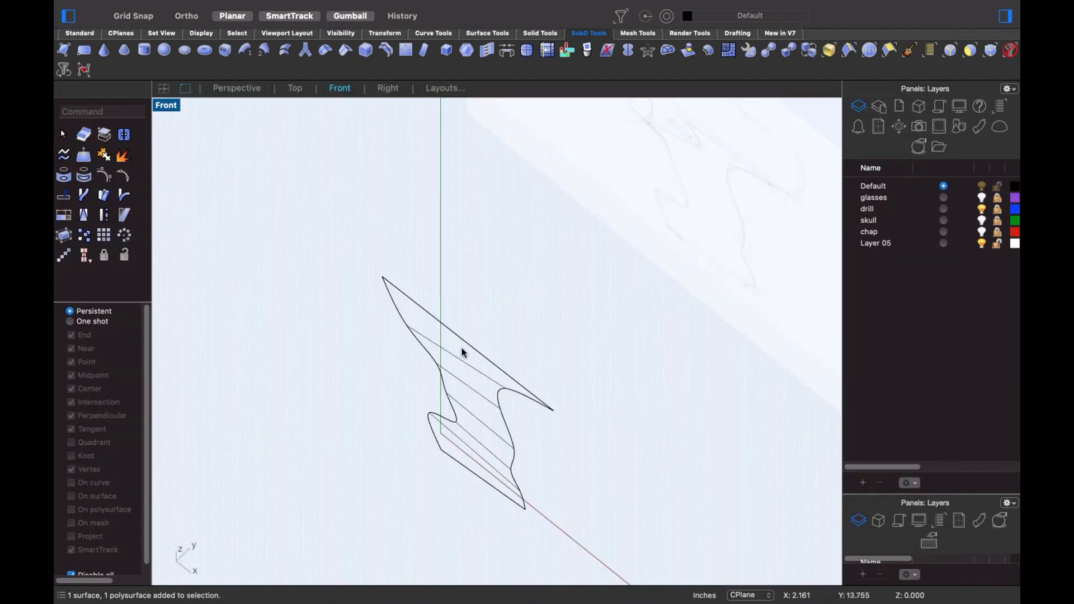
click(469, 342)
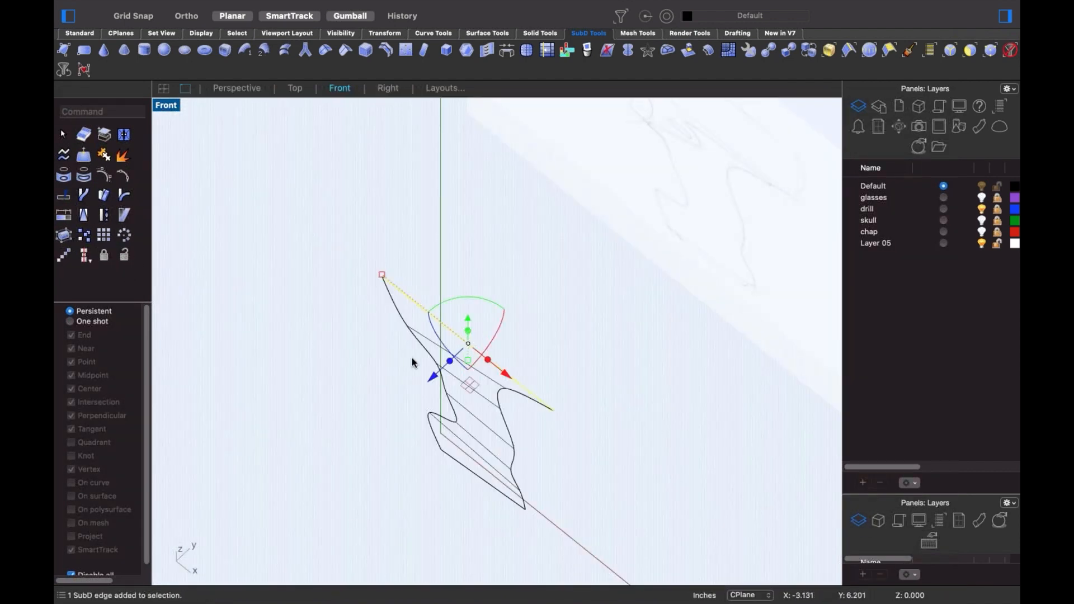
drag(585, 283, 363, 523)
click(373, 310)
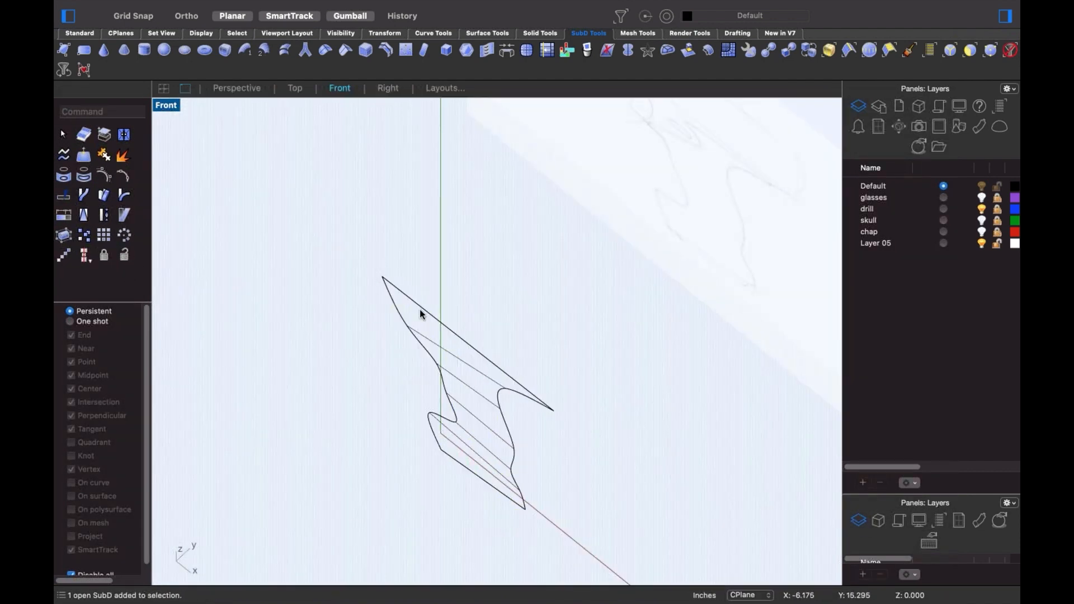
shift+super+drag(369, 262, 421, 310)
drag(512, 338, 571, 430)
right_drag(445, 435, 484, 395)
key(ctrl+super+f)
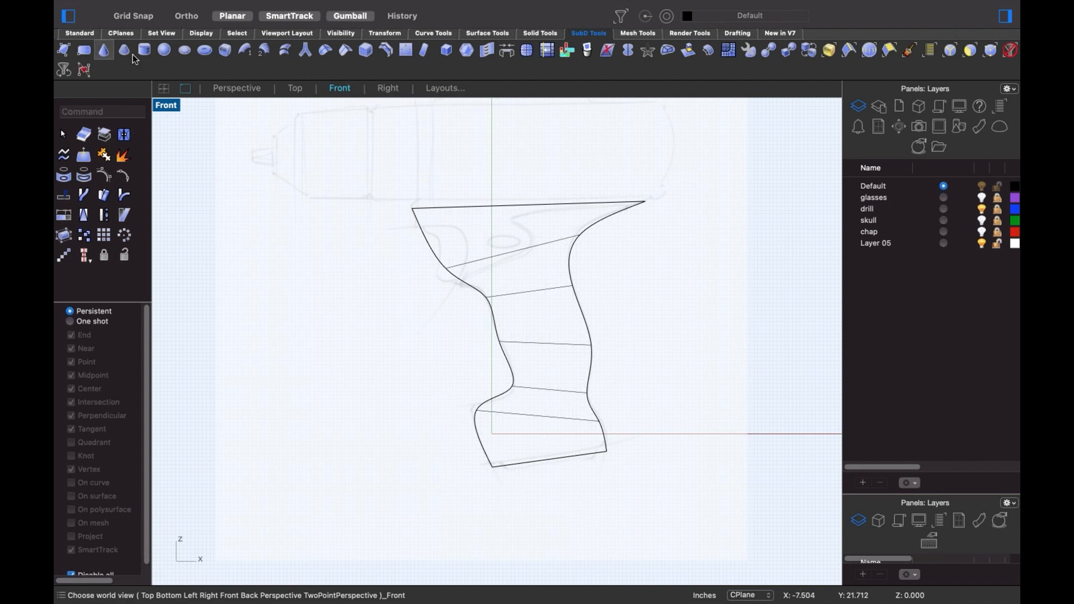
- Insert a vertical edge down the handle's middle from its top edge to its bottom edge
click(406, 51)
click(505, 210)
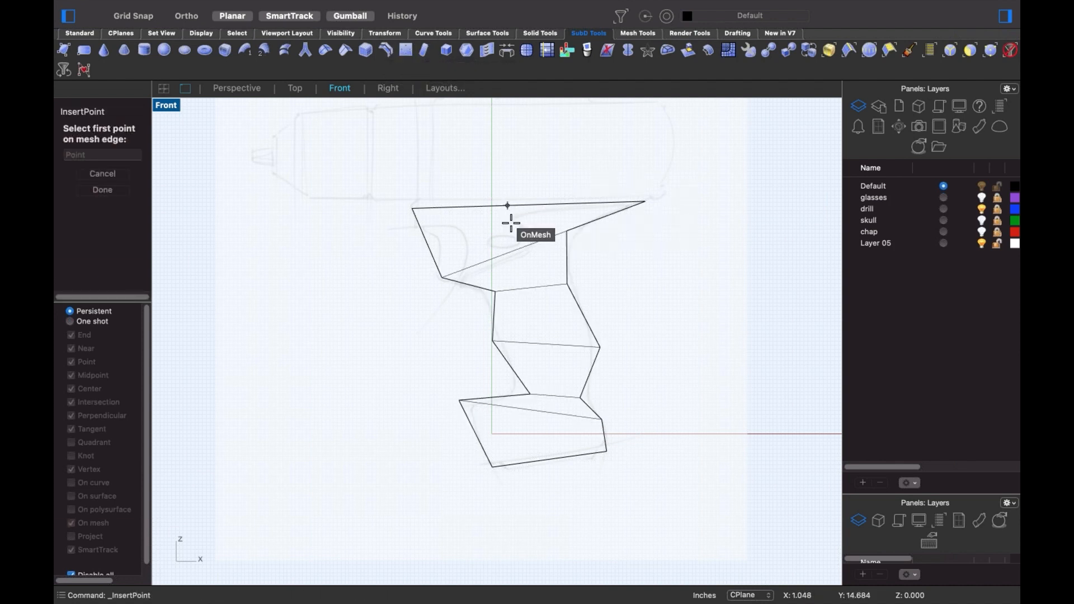
click(505, 206)
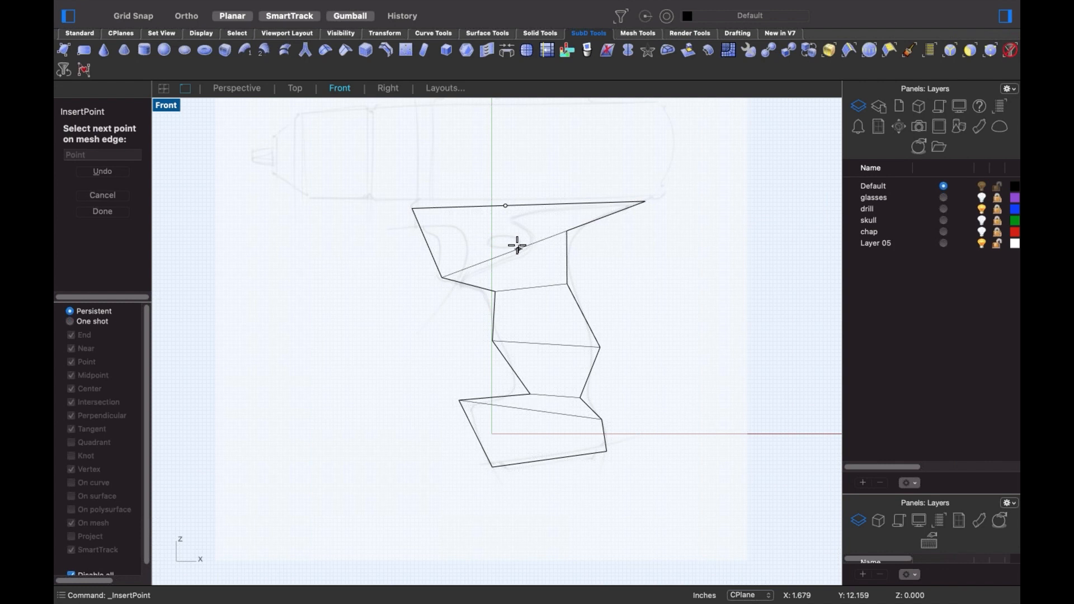
click(543, 341)
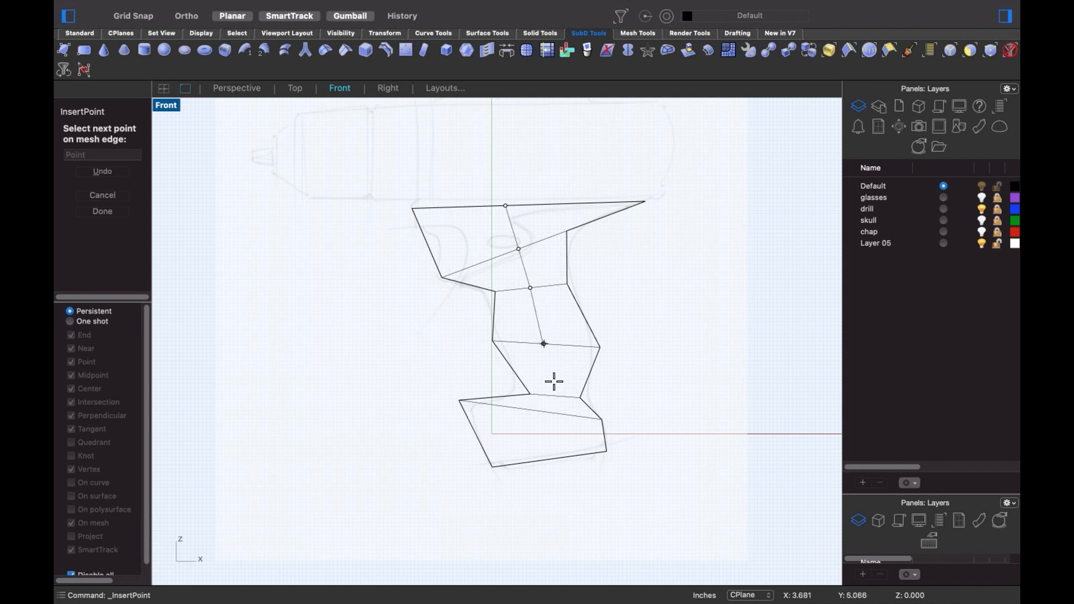
click(553, 390)
click(548, 411)
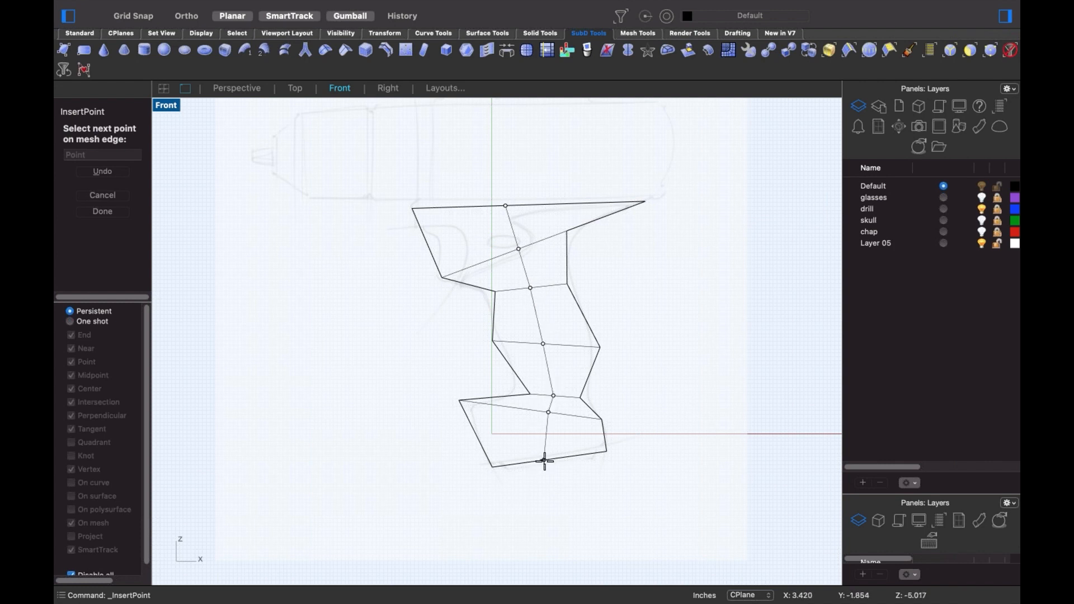
click(544, 462)
key(Return)
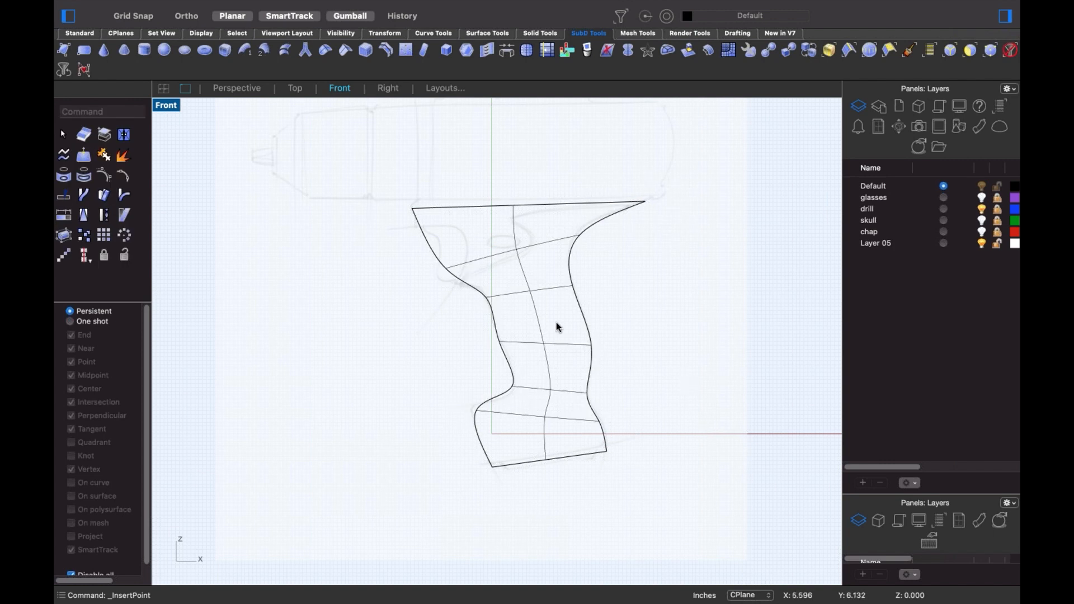
double_click(544, 334)
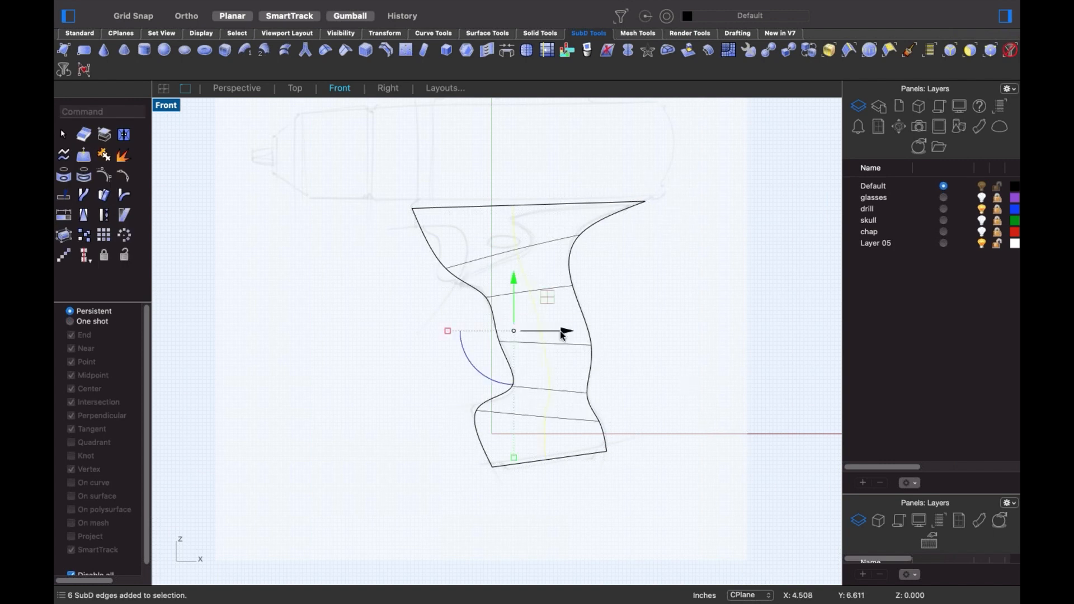
- In Perspective, push the handle's middle edge loop outward to round the grip
text(p)
key(Return)
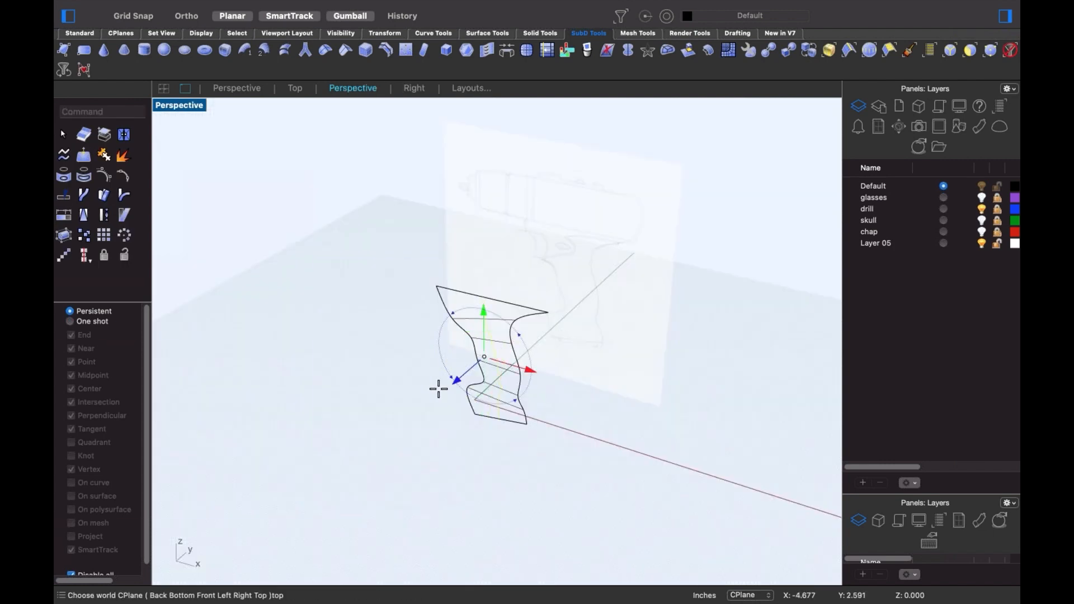
drag(439, 380, 450, 401)
key(super+z)
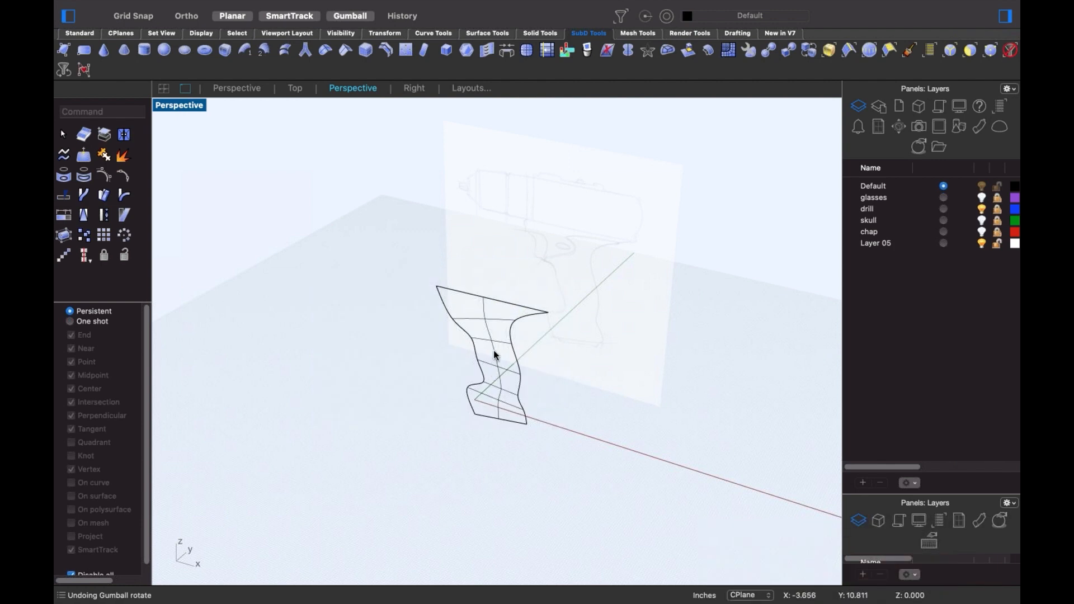
double_click(494, 353)
right_drag(508, 378, 508, 350)
drag(511, 334, 472, 370)
click(645, 451)
- Shift the handle off the centre plane and mirror a copy about the origin
scroll(526, 412, up, 4)
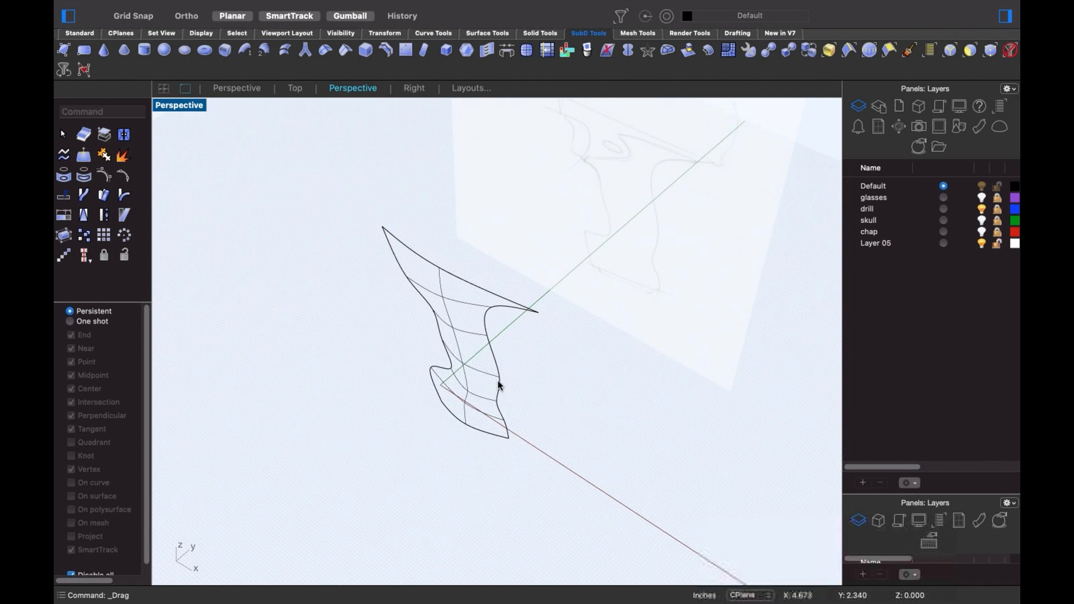
click(499, 384)
drag(488, 323, 441, 367)
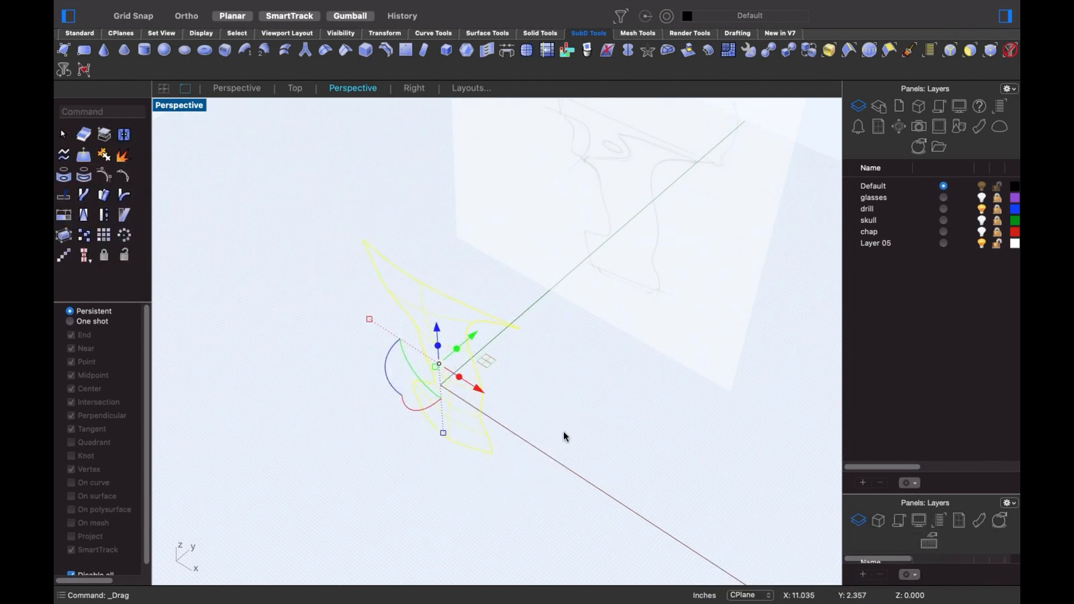
text(mi)
key(Return)
text(0)
key(Return)
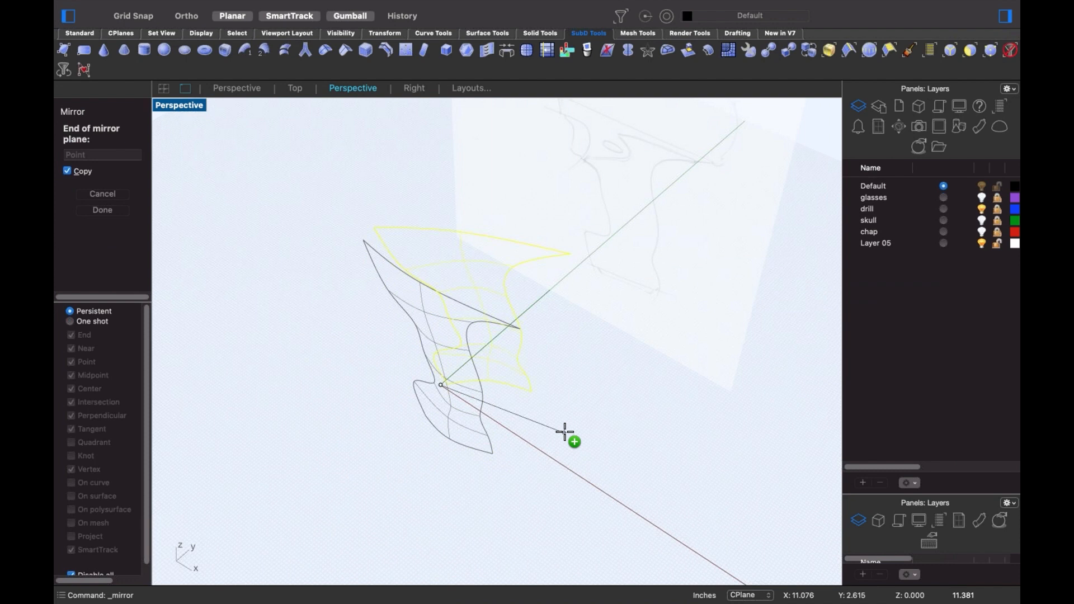
click(527, 446)
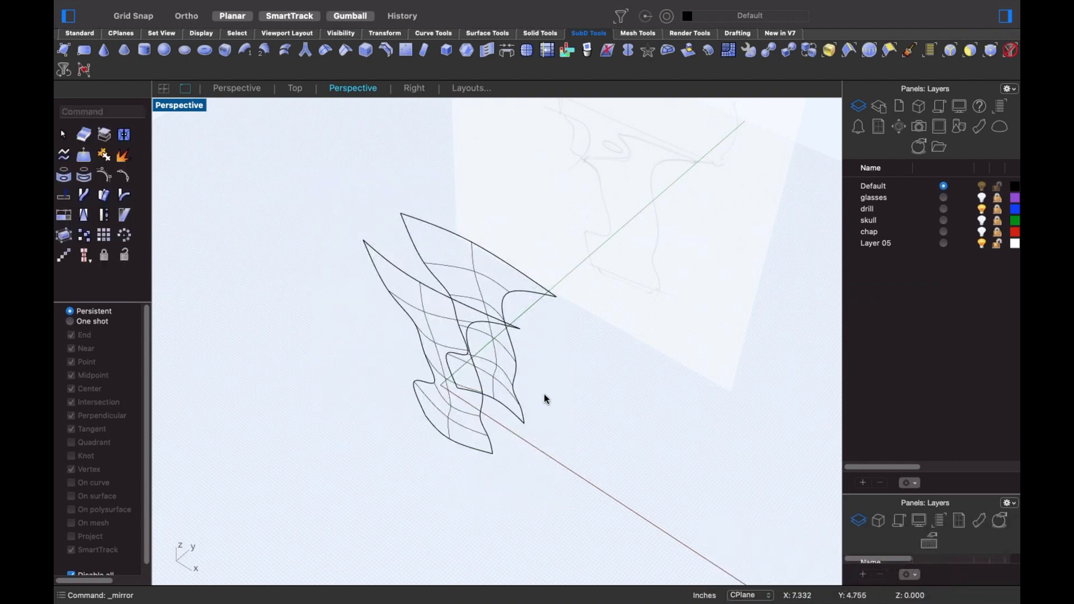
- Select matching open edges on both handle halves and bridge them
ctrl+shift+click(488, 439)
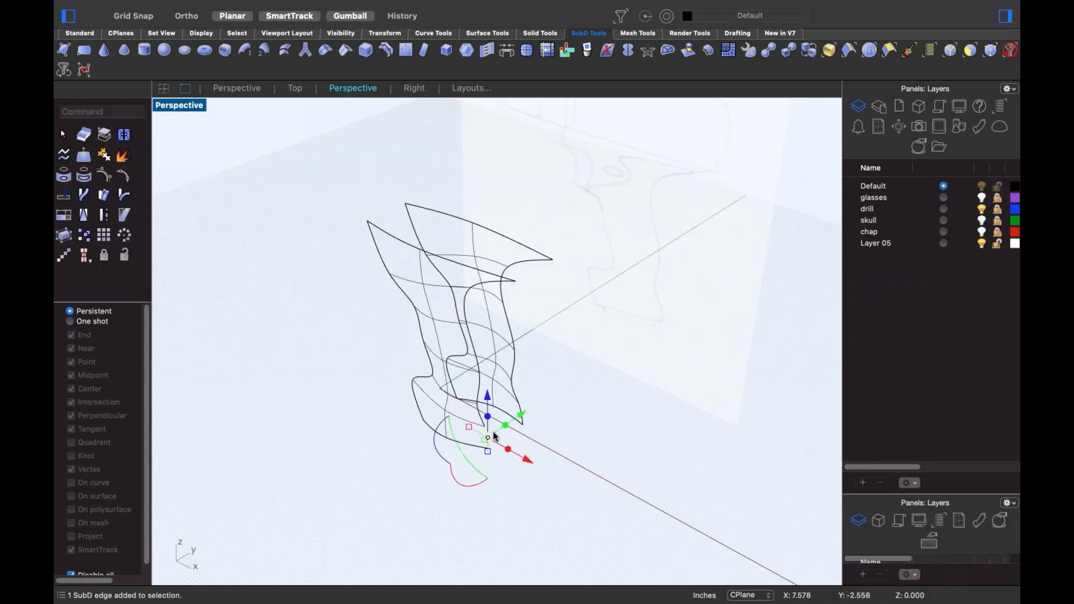
shift+super+click(485, 283)
shift+super+double_click(465, 305)
shift+super+click(521, 410)
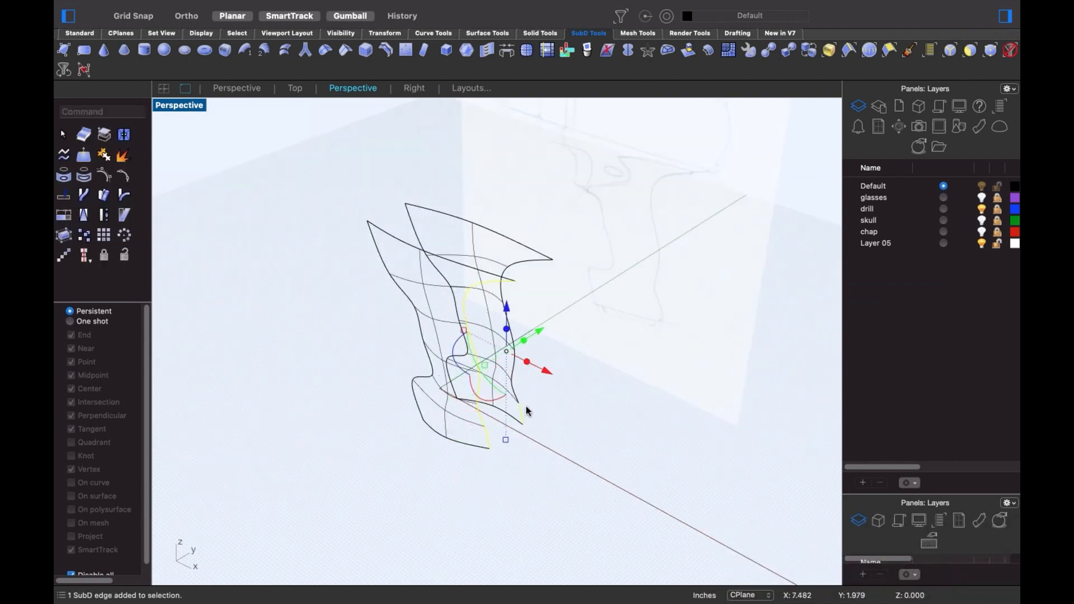
shift+super+click(505, 274)
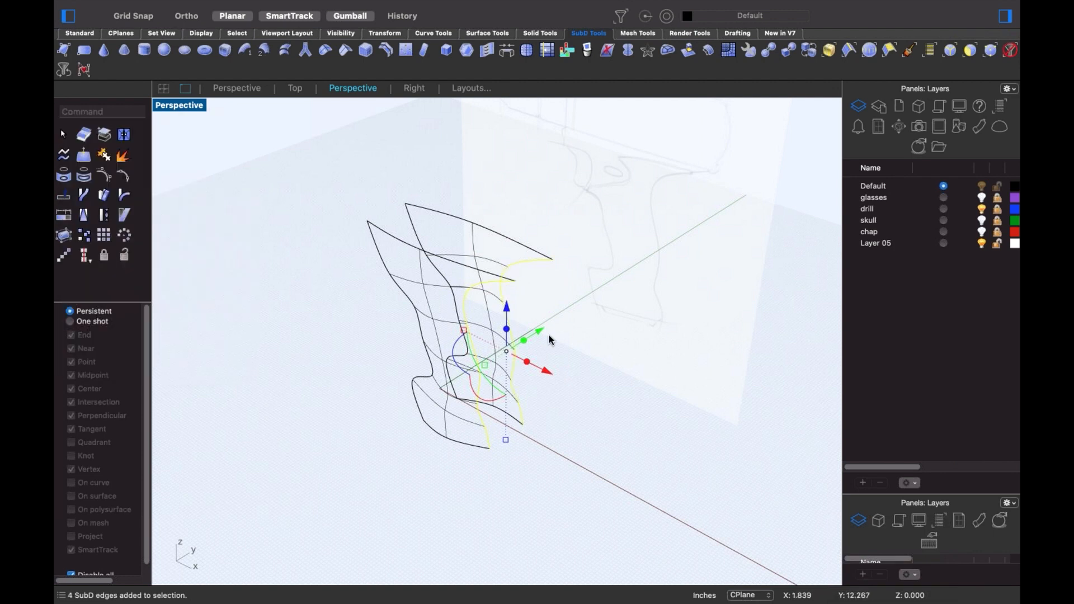
key(Return)
- Apply the pending 2-segment joined bridge between the handle halves
shift+right_drag(537, 374, 552, 412)
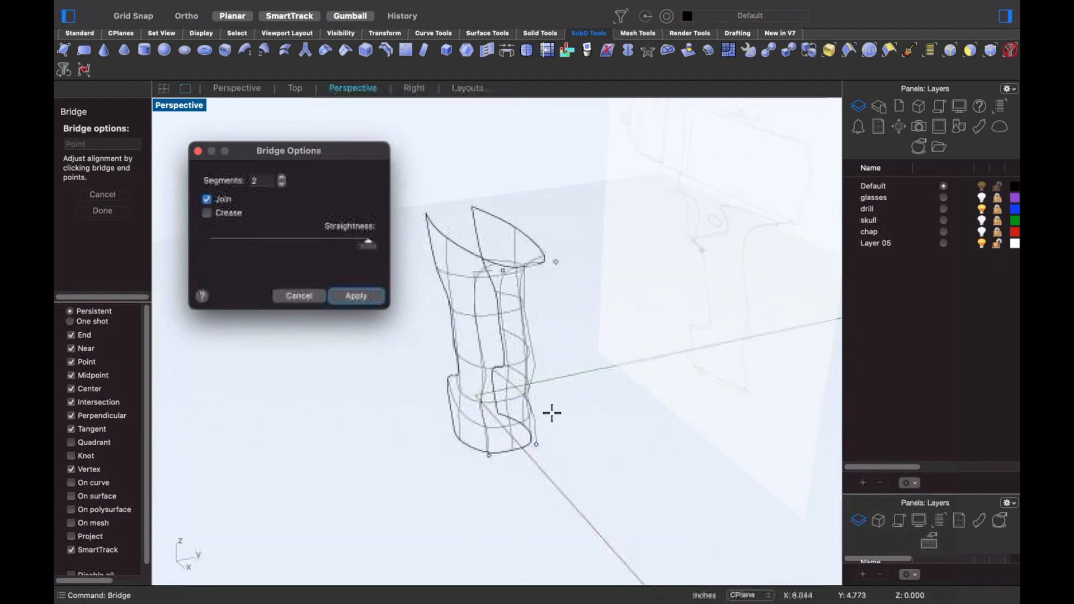
scroll(512, 434, up, 5)
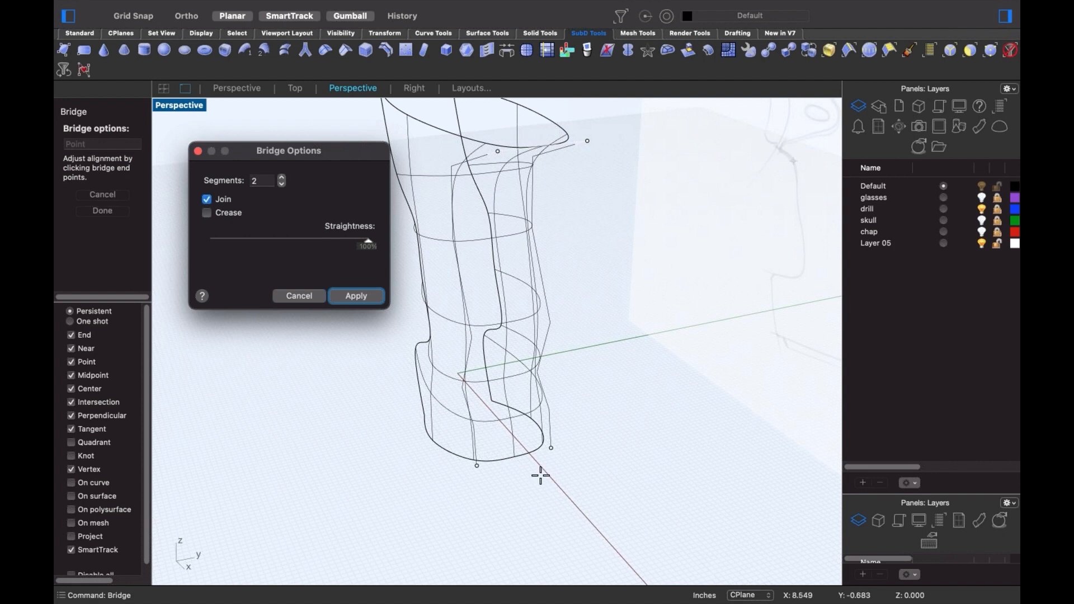
click(355, 295)
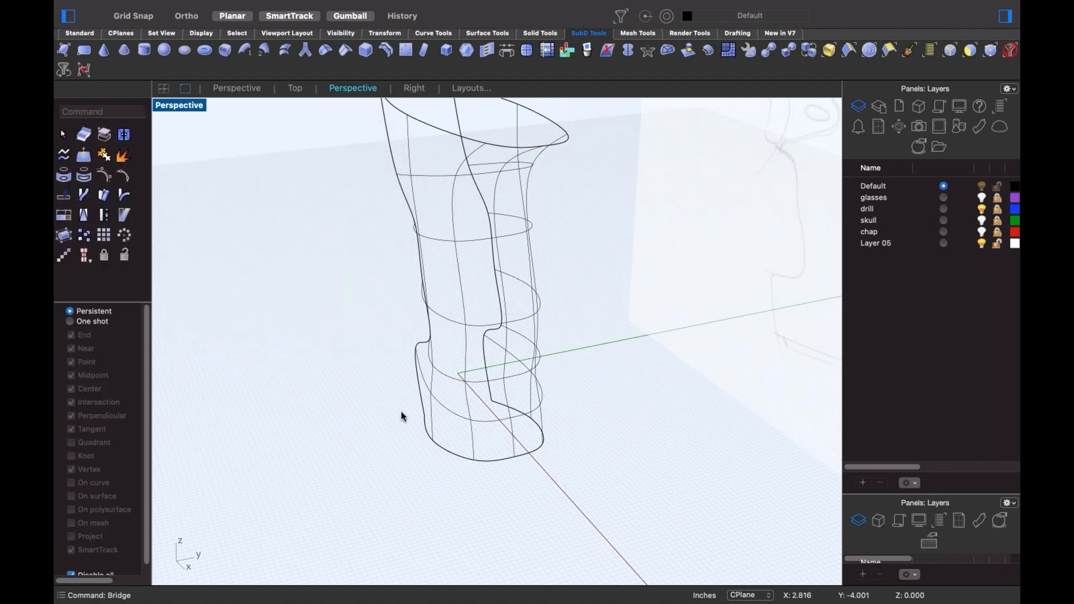
- Bridge the remaining open edge chains on both halves, joined into the SubD body
right_drag(401, 412, 488, 437)
click(485, 438)
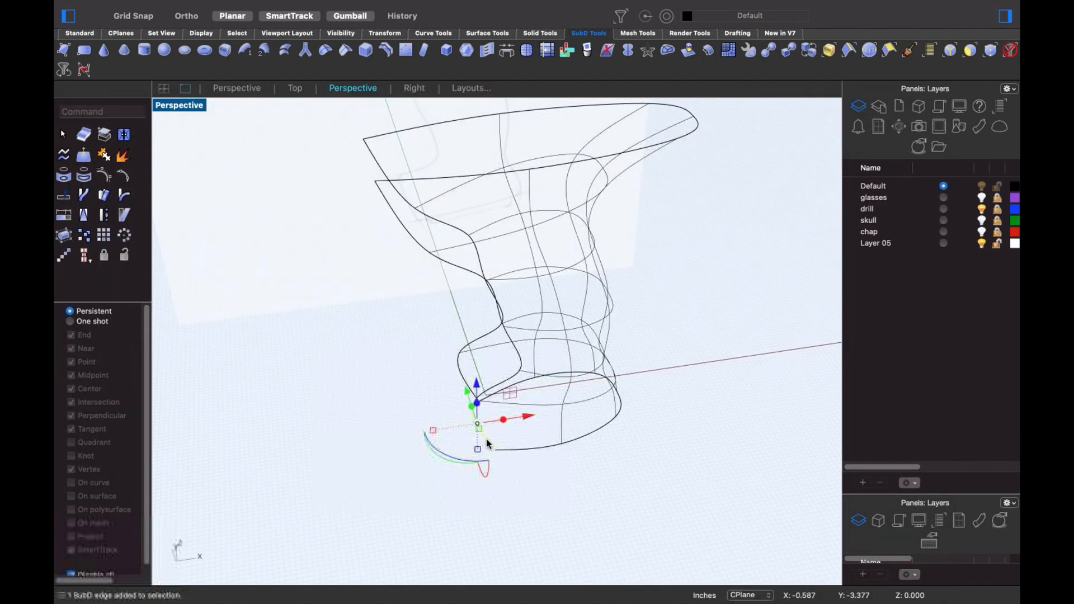
shift+click(398, 220)
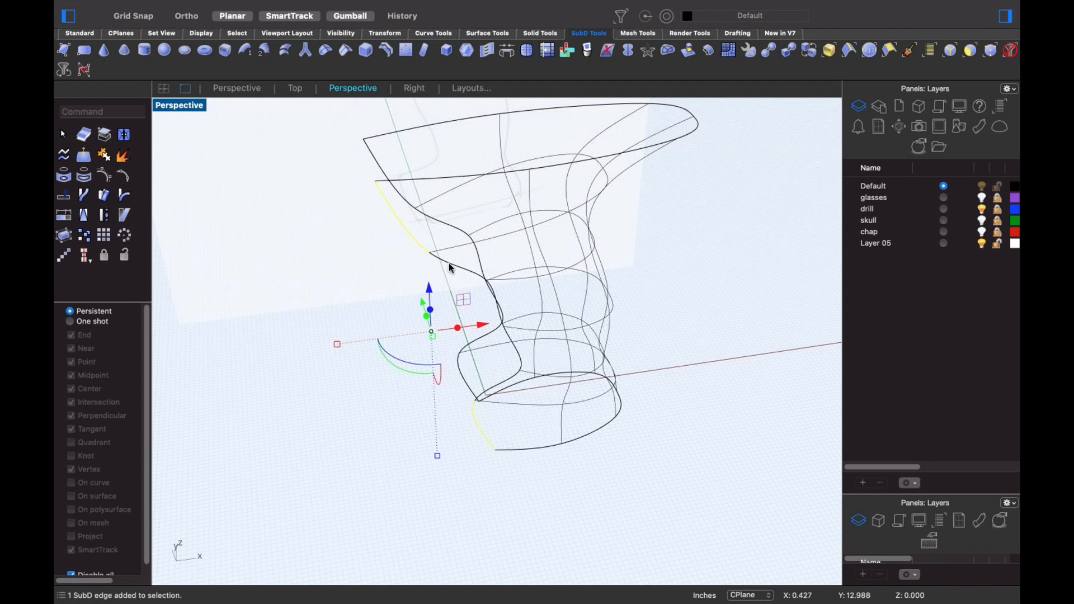
shift+double_click(451, 267)
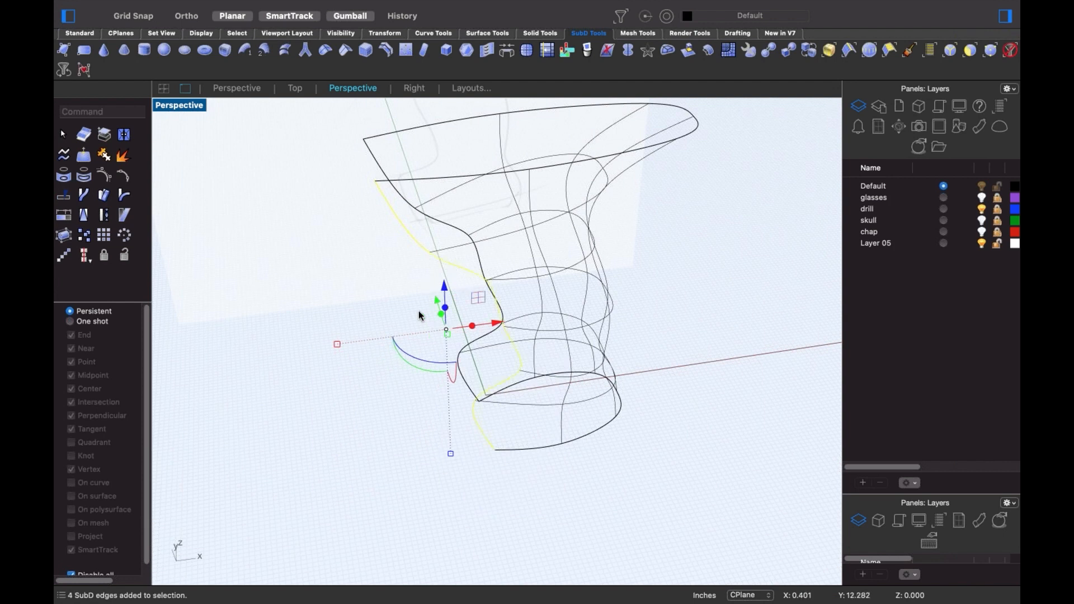
right_drag(406, 342, 454, 358)
shift+click(473, 397)
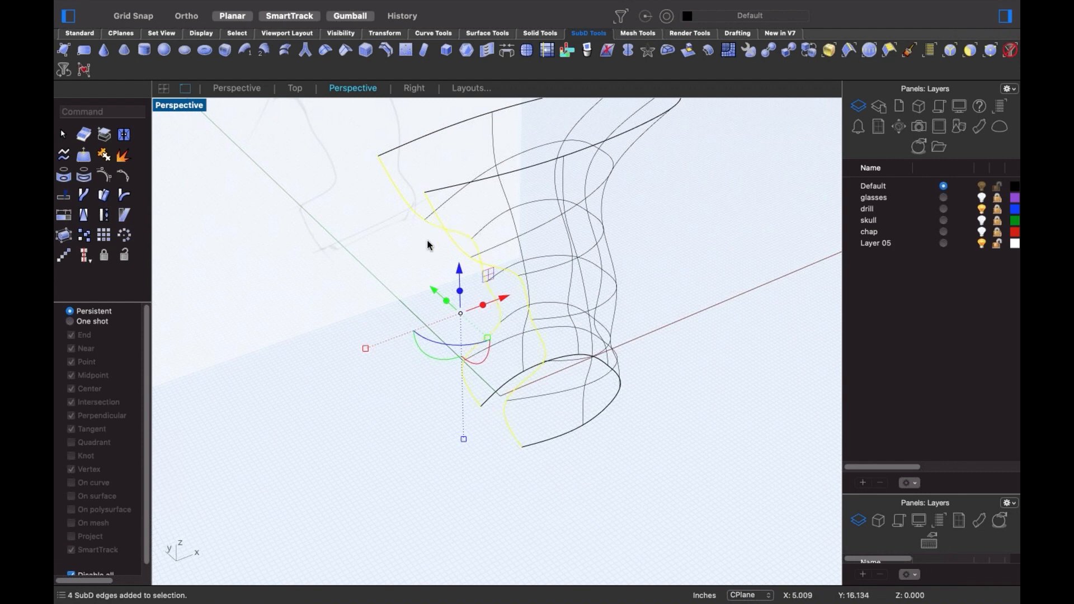
text(ridge)
key(Return)
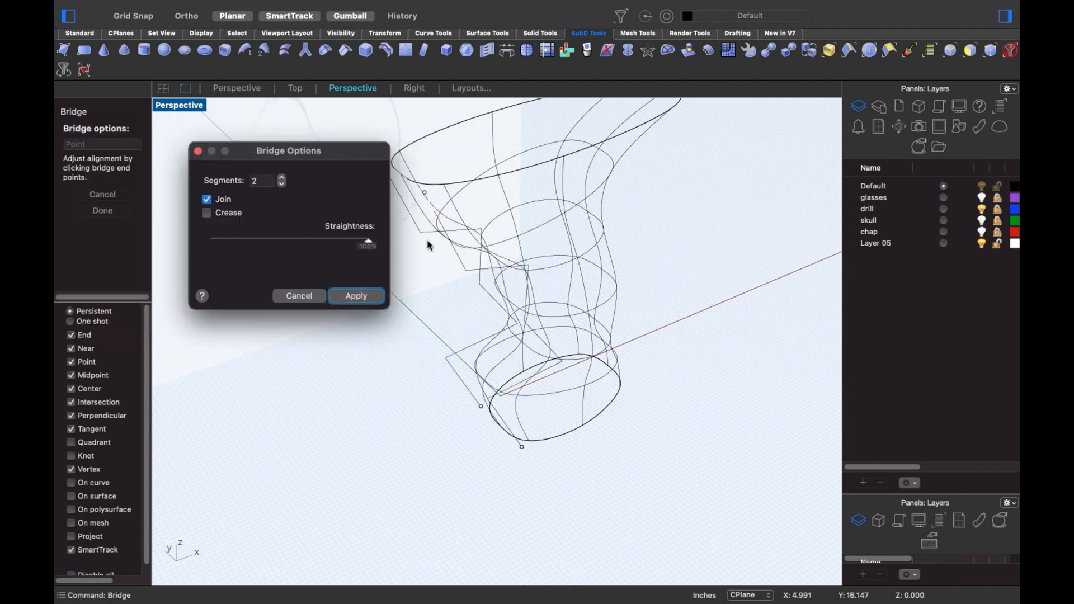
click(358, 296)
middle_click(293, 219)
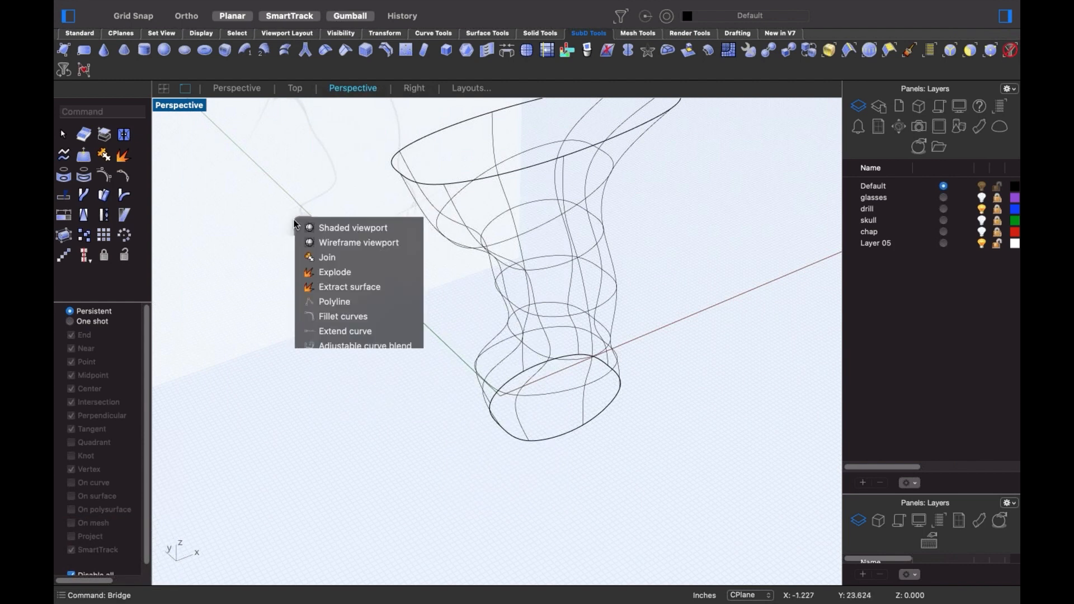
- Switch to shaded display and move a vertical edge loop to reshape the grip
click(311, 228)
right_drag(420, 303, 608, 570)
double_click(532, 530)
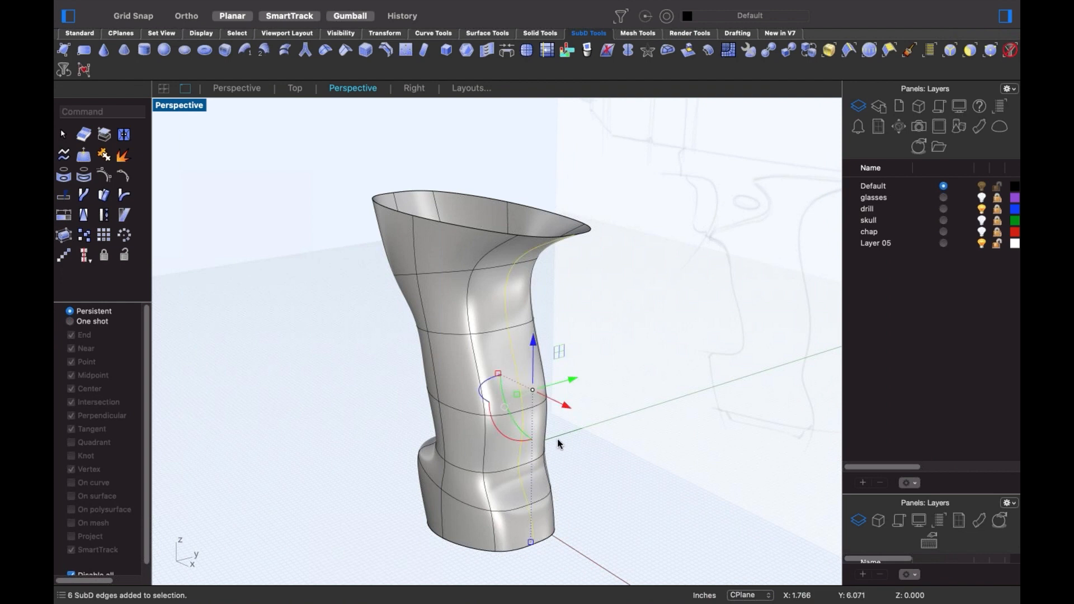
drag(562, 404, 518, 422)
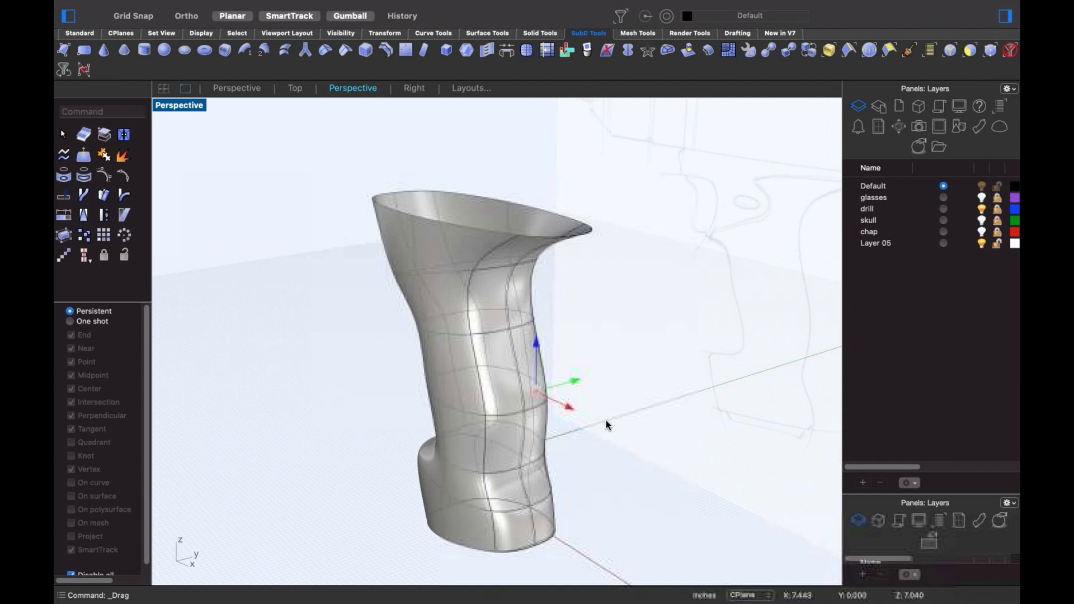
click(606, 421)
right_drag(606, 421, 556, 441)
double_click(538, 429)
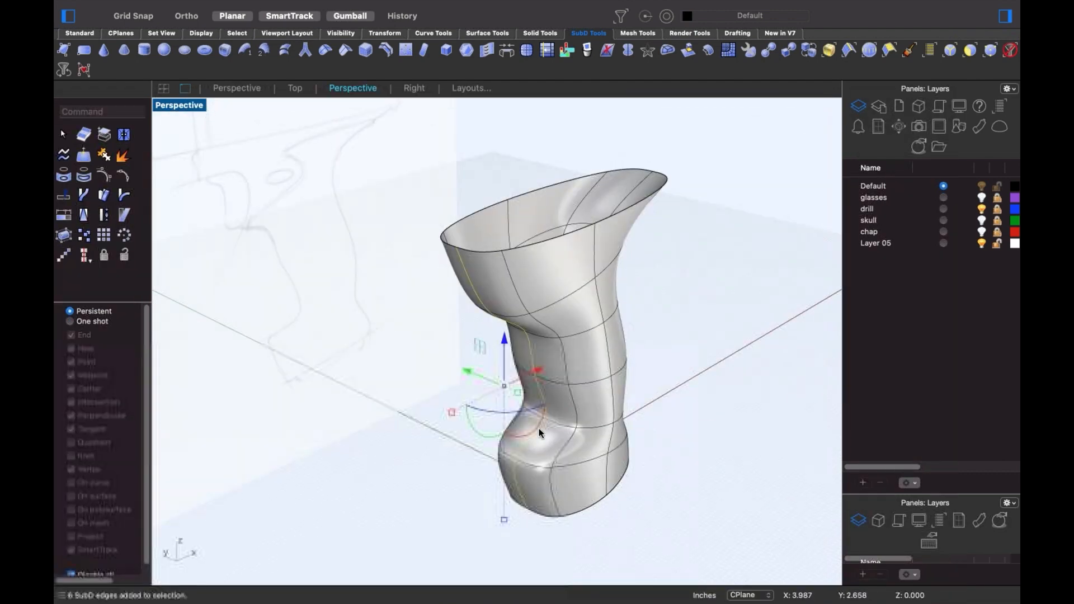
drag(530, 379, 501, 408)
key(super+z)
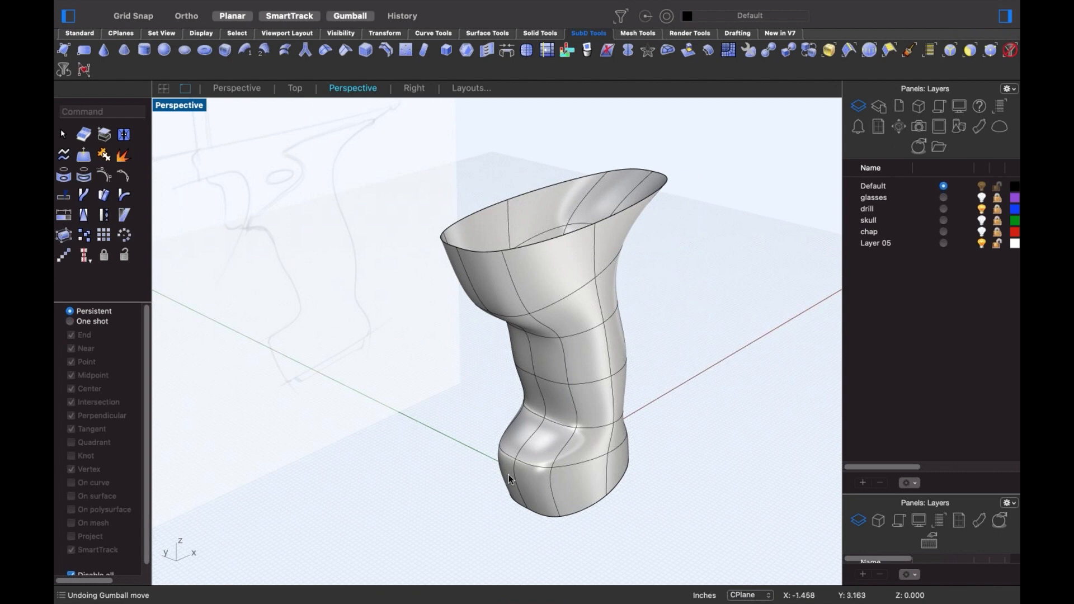
right_drag(496, 456, 494, 486)
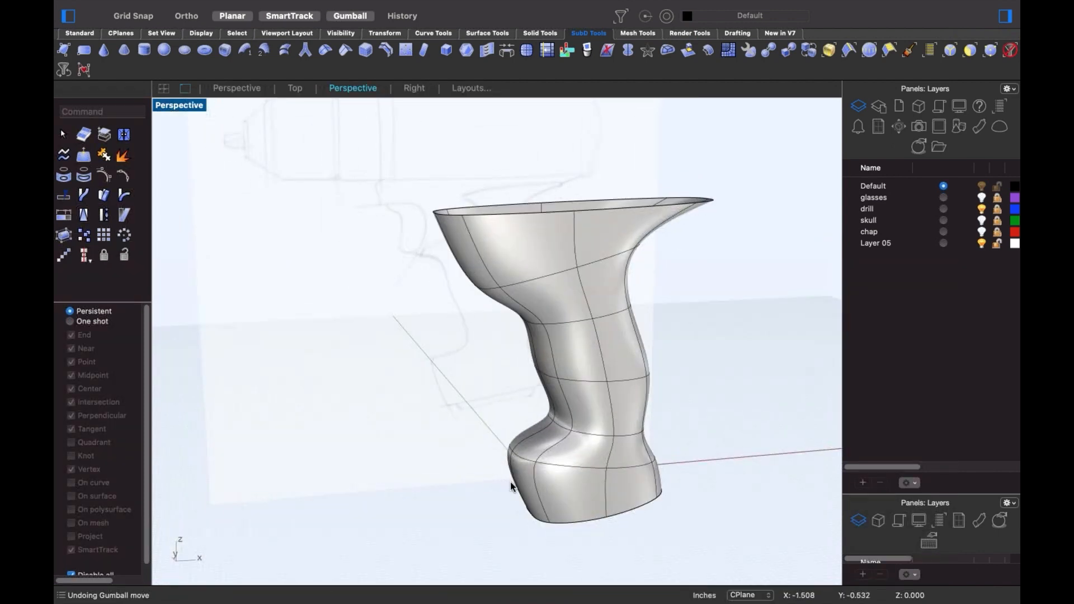
scroll(533, 468, up, 5)
scroll(564, 468, down, 5)
right_drag(564, 469, 524, 458)
- In Front view, pull grip vertices to reshape the upper outline to the sketch
text(f)
key(Return)
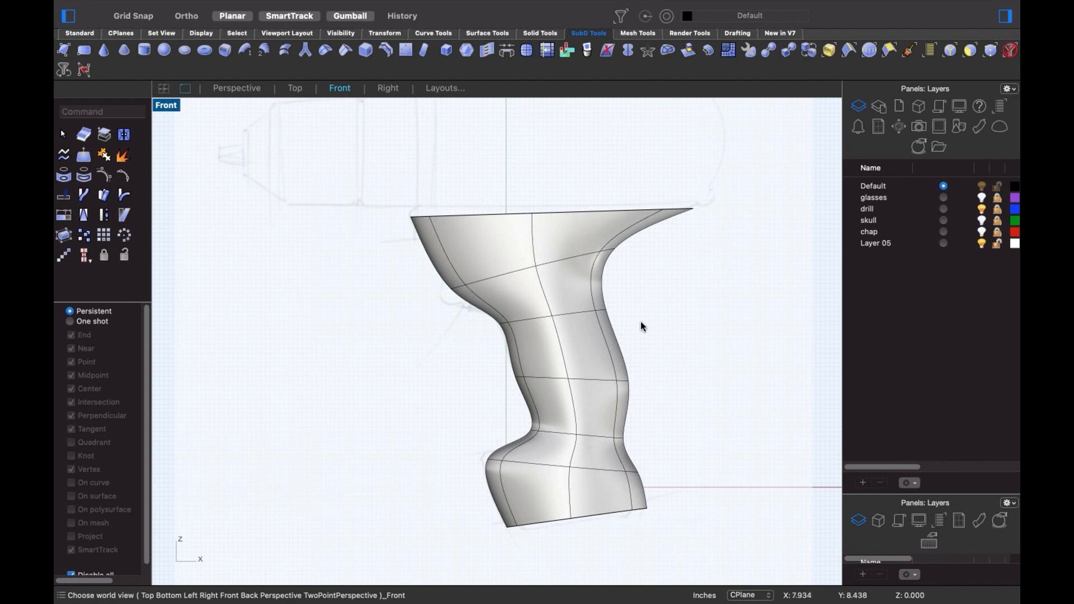
scroll(611, 294, up, 2)
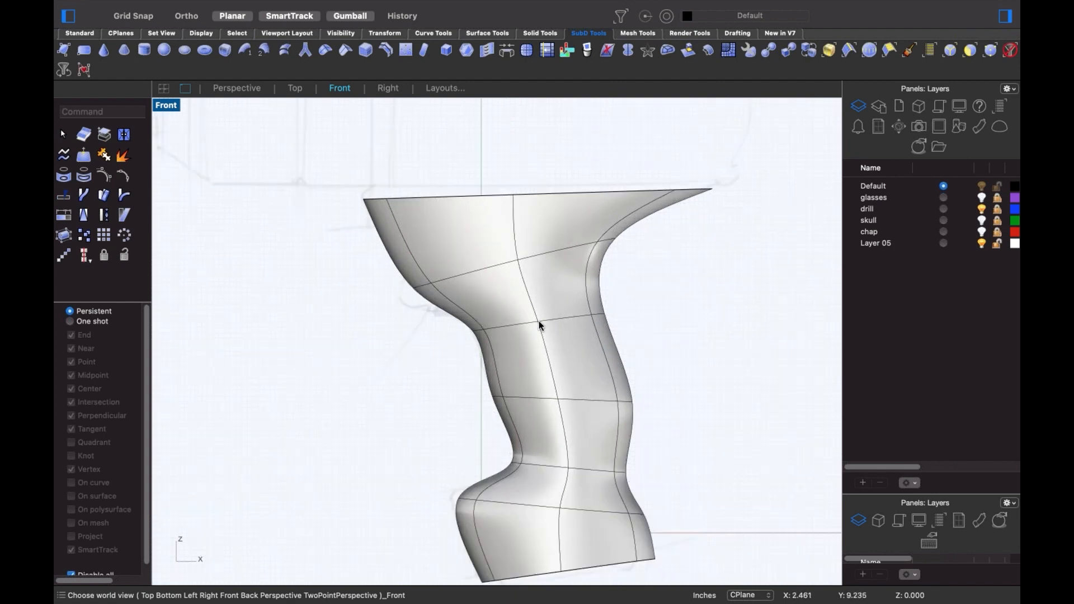
shift+super+click(538, 322)
drag(538, 322, 487, 243)
click(717, 288)
shift+super+click(511, 252)
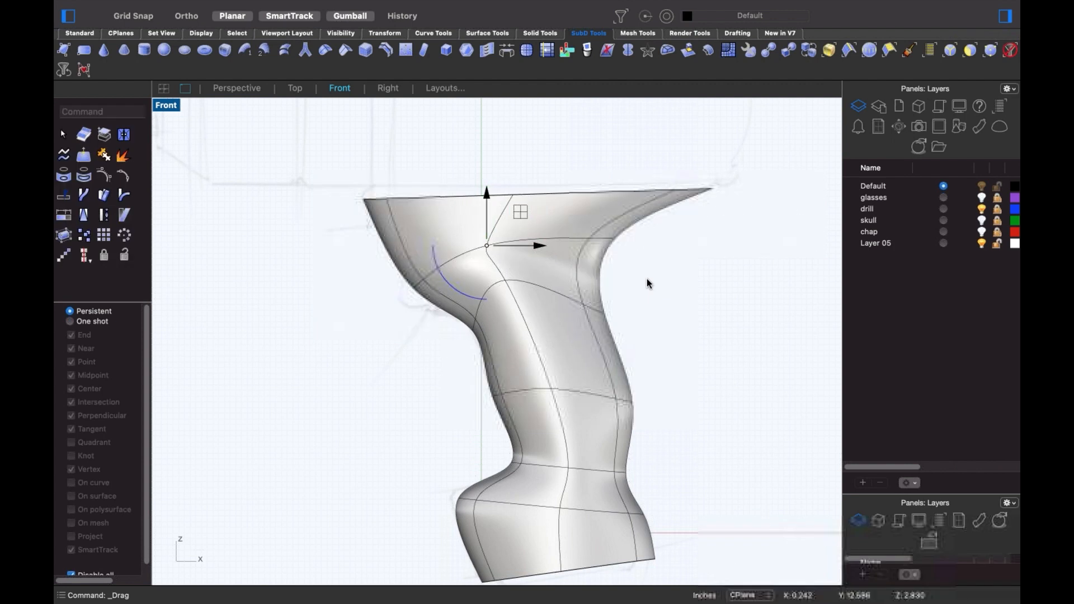
right_drag(653, 308, 619, 325)
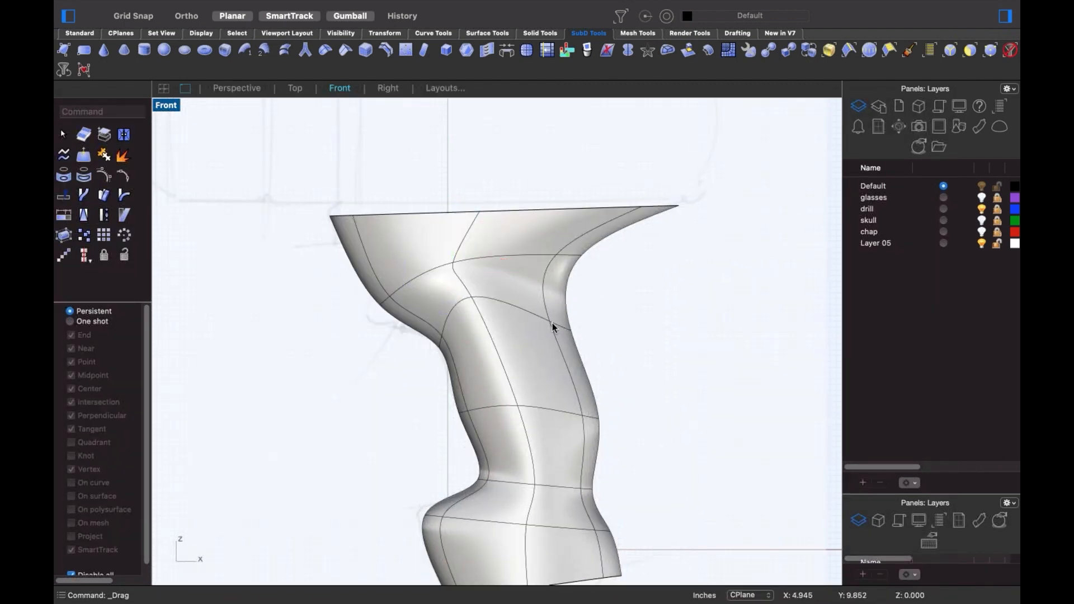
drag(549, 321, 518, 307)
right_drag(593, 325, 633, 291)
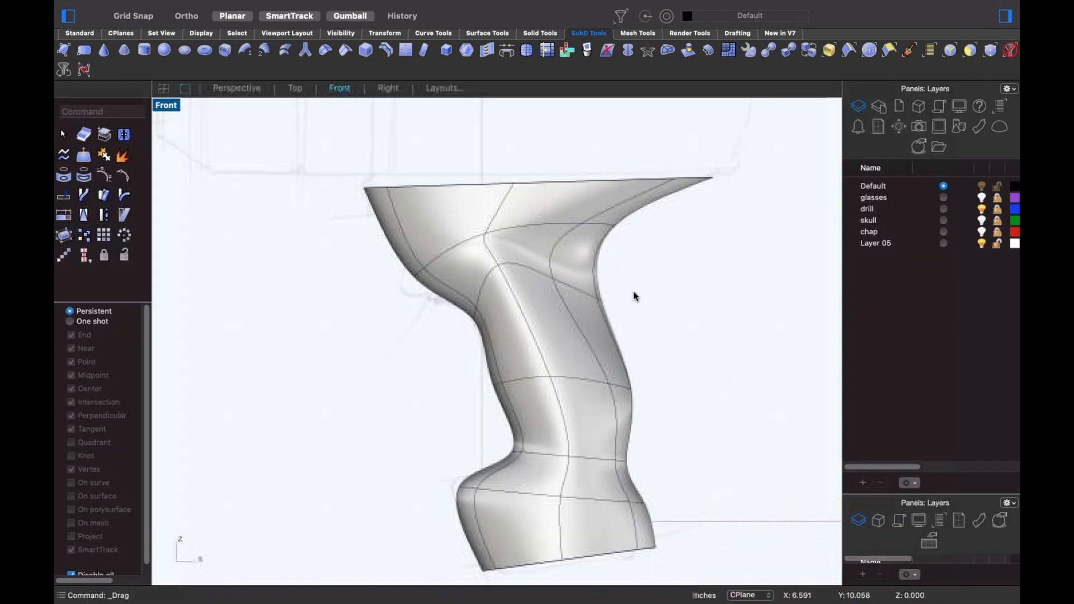
scroll(581, 260, up, 5)
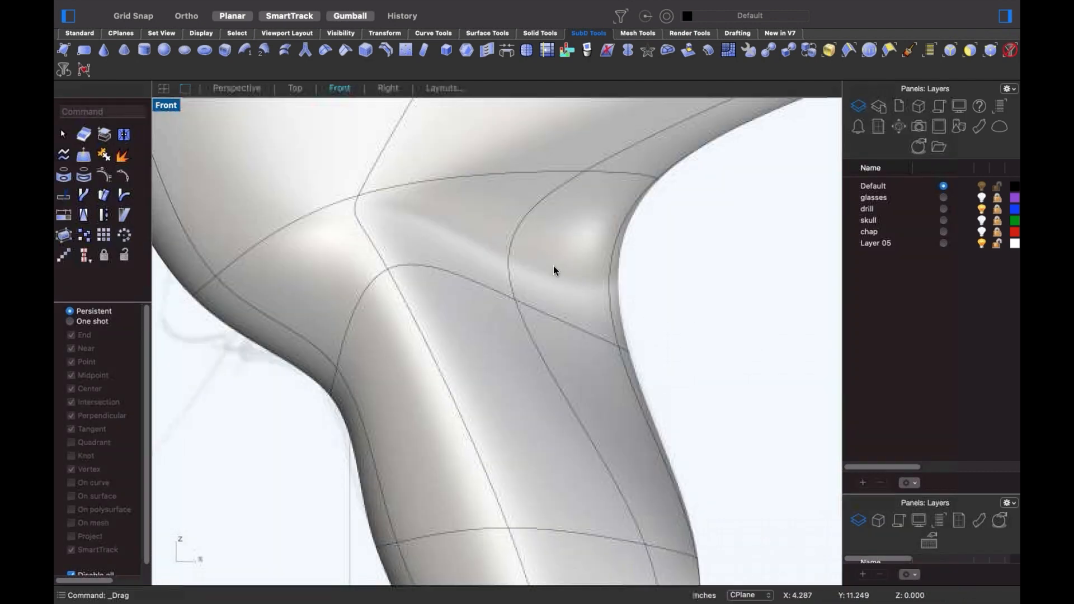
scroll(503, 207, down, 4)
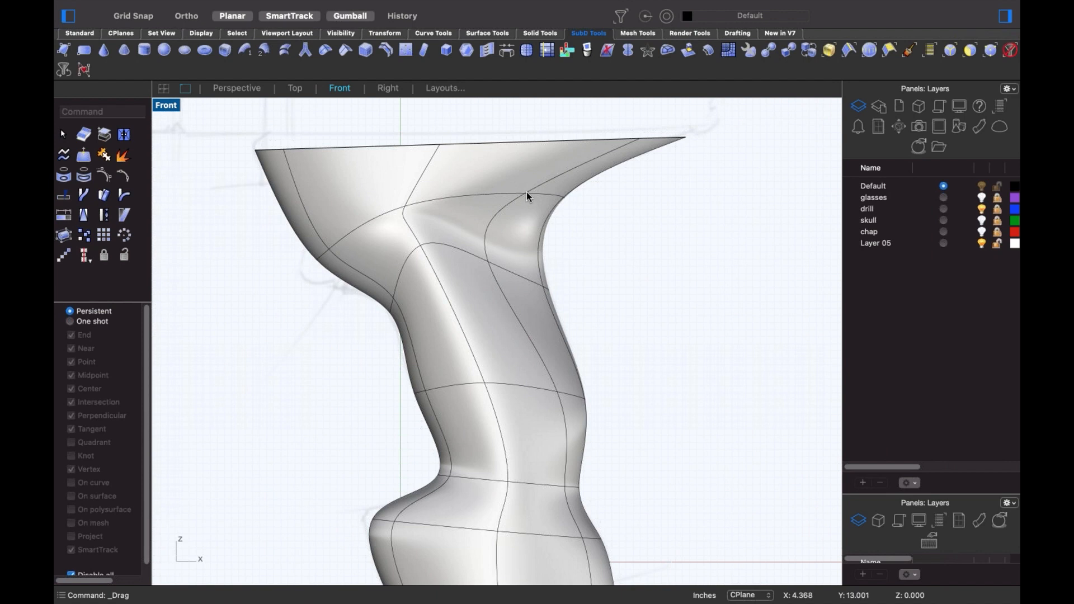
drag(546, 176, 514, 188)
scroll(632, 280, down, 5)
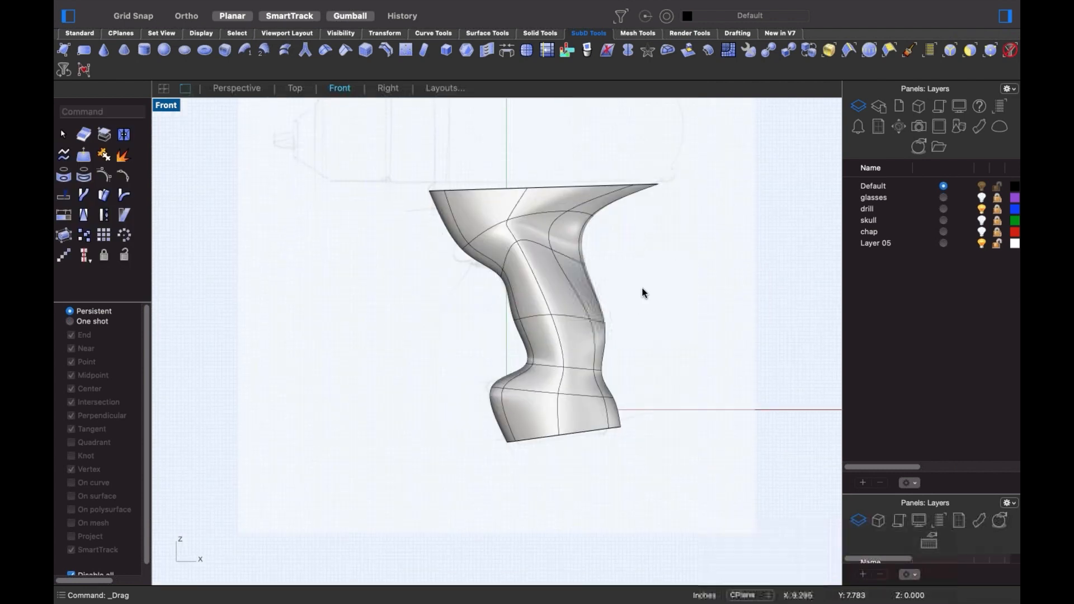
scroll(604, 349, up, 5)
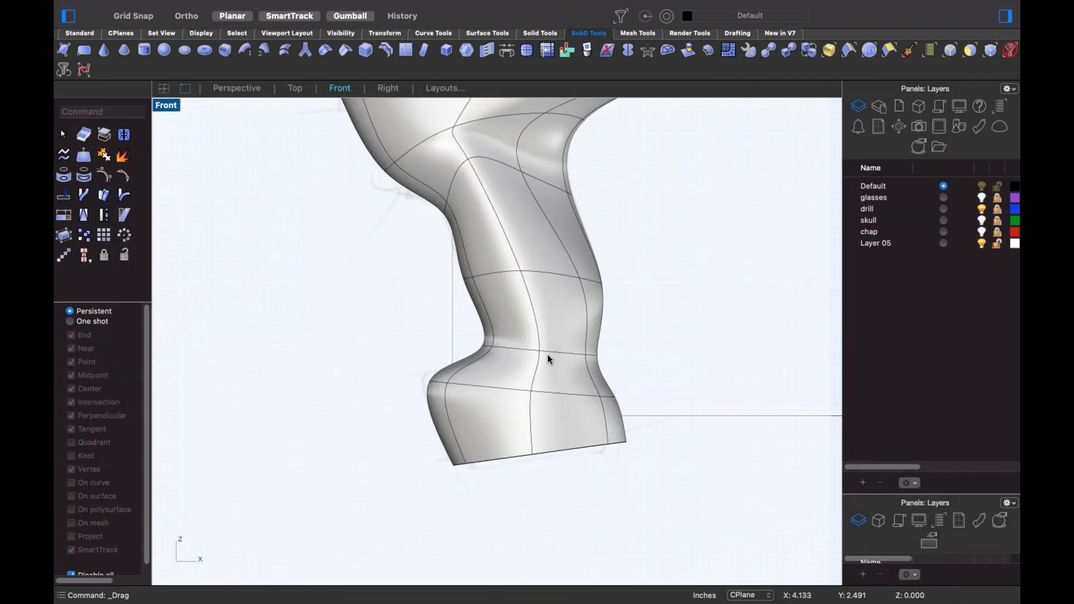
- Move lower grip and neck vertices left to slim the neck
click(539, 351)
mouse_move(539, 350)
mouse_down()
mouse_move(538, 338)
mouse_move(516, 353)
mouse_move(520, 375)
mouse_move(524, 335)
mouse_move(522, 351)
mouse_up()
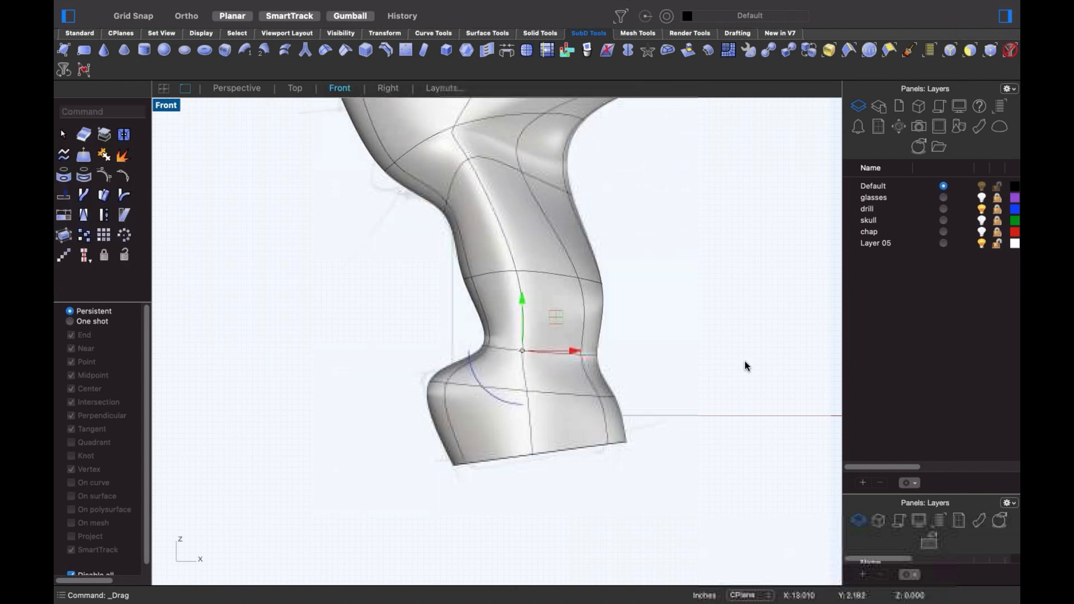
click(744, 366)
click(584, 354)
drag(589, 354, 556, 355)
click(649, 303)
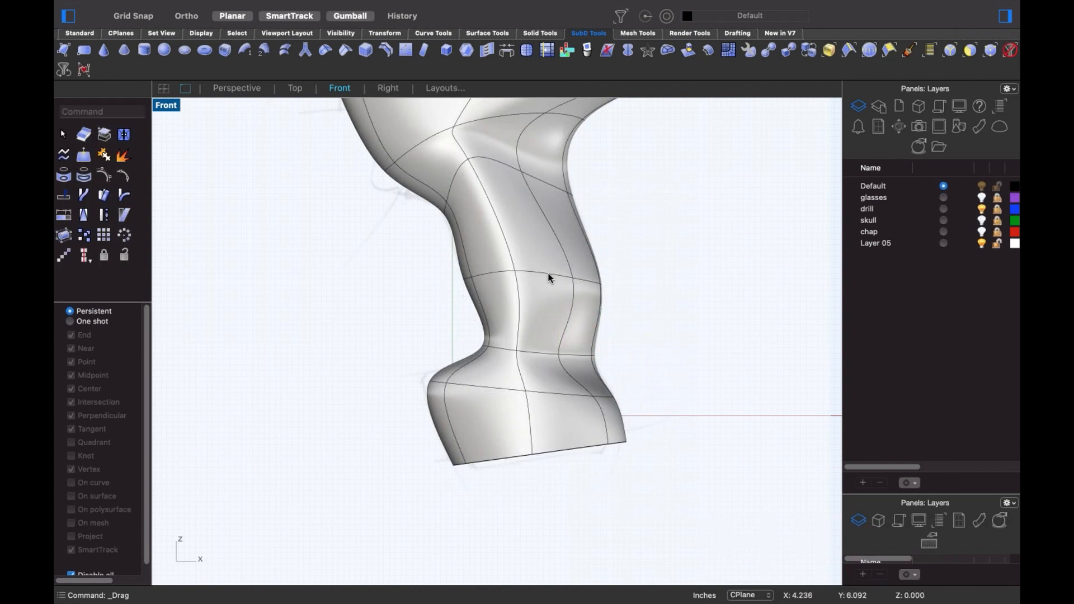
click(572, 278)
mouse_move(572, 278)
mouse_down()
mouse_move(576, 244)
mouse_move(551, 249)
mouse_move(564, 262)
mouse_up()
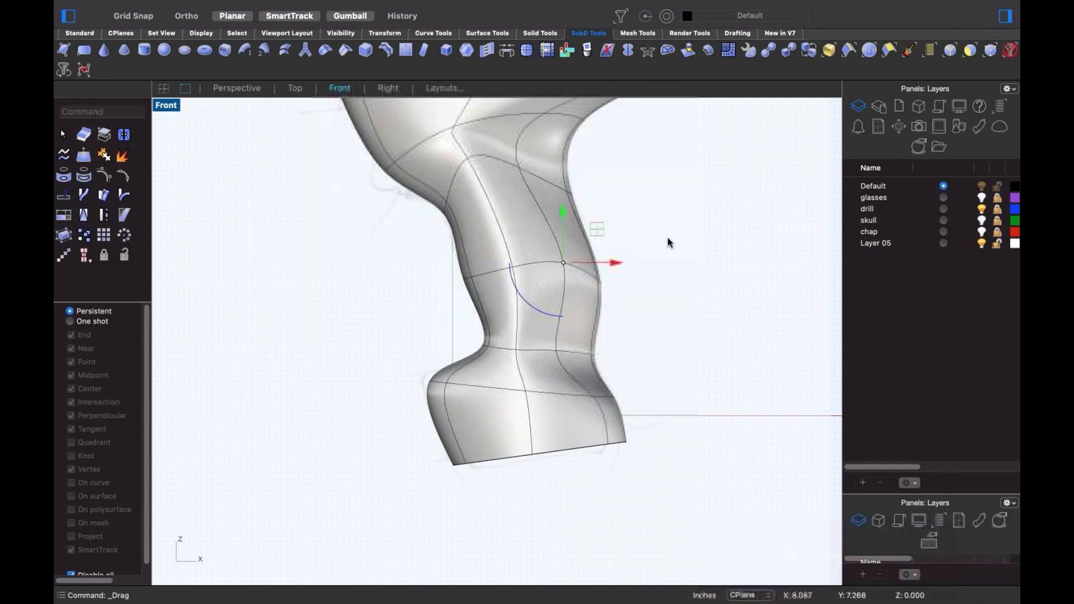
click(667, 243)
- Undo two neck edits and reposition the neck vertices, moving one upward
scroll(674, 291, down, 4)
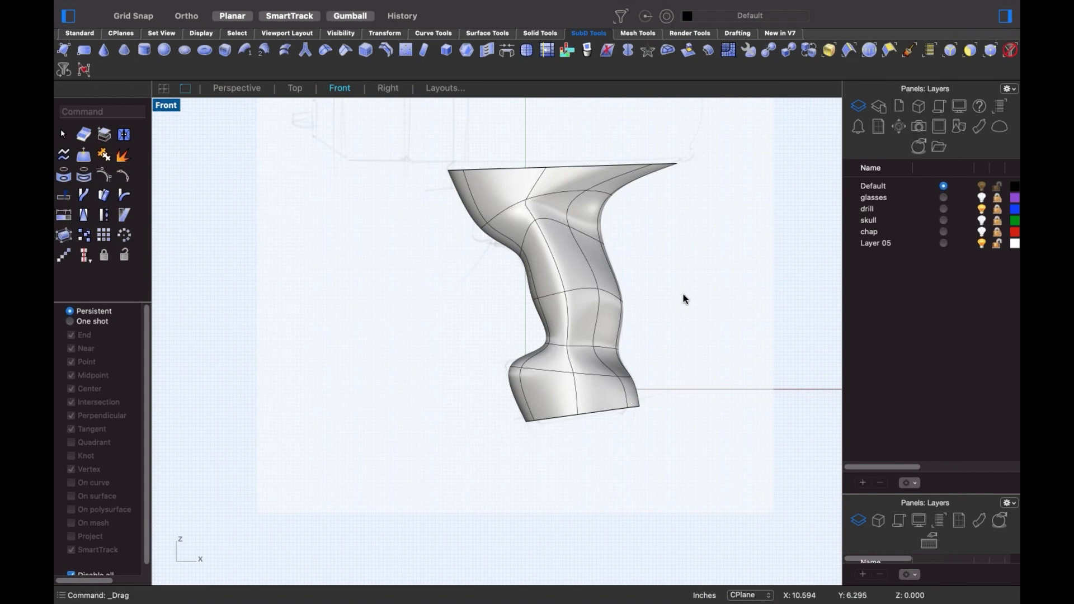
key(super+z)
key(super+z)
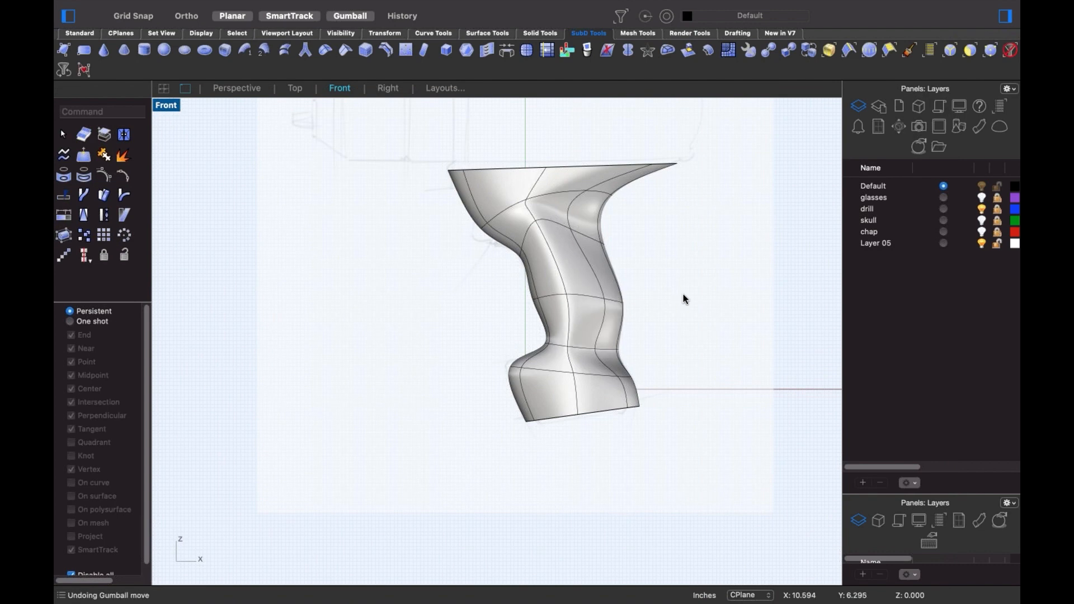
key(super+z)
key(super+z)
key(super+z)
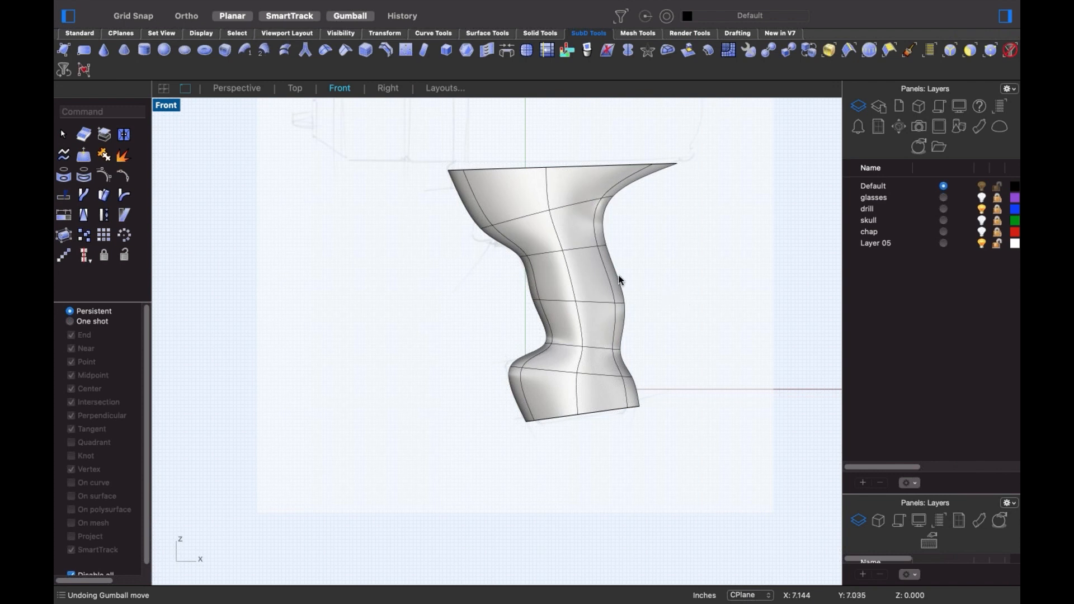
drag(594, 217, 559, 226)
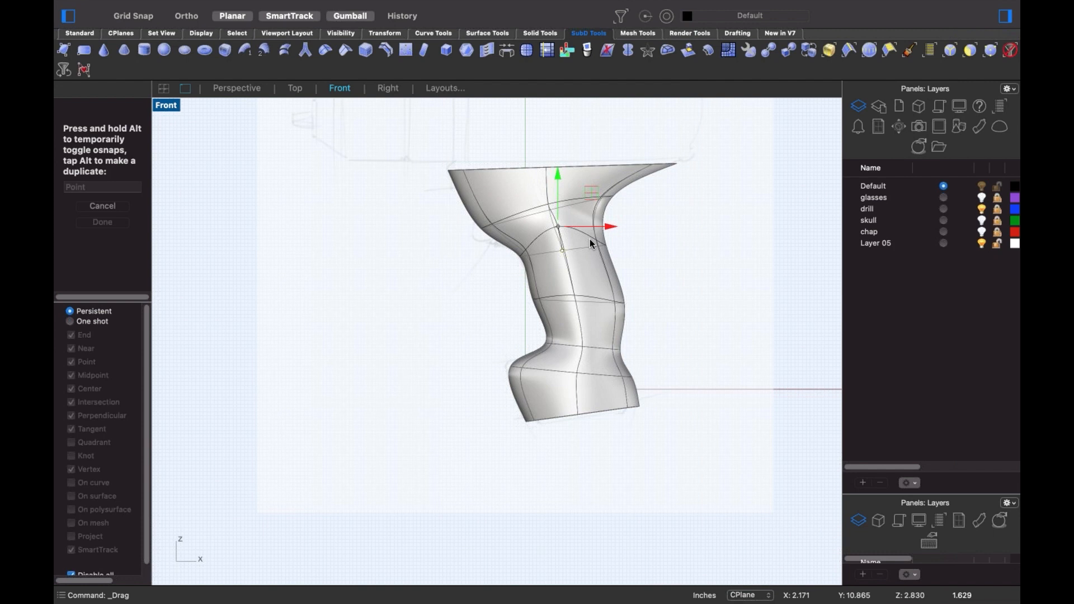
key(Escape)
click(576, 295)
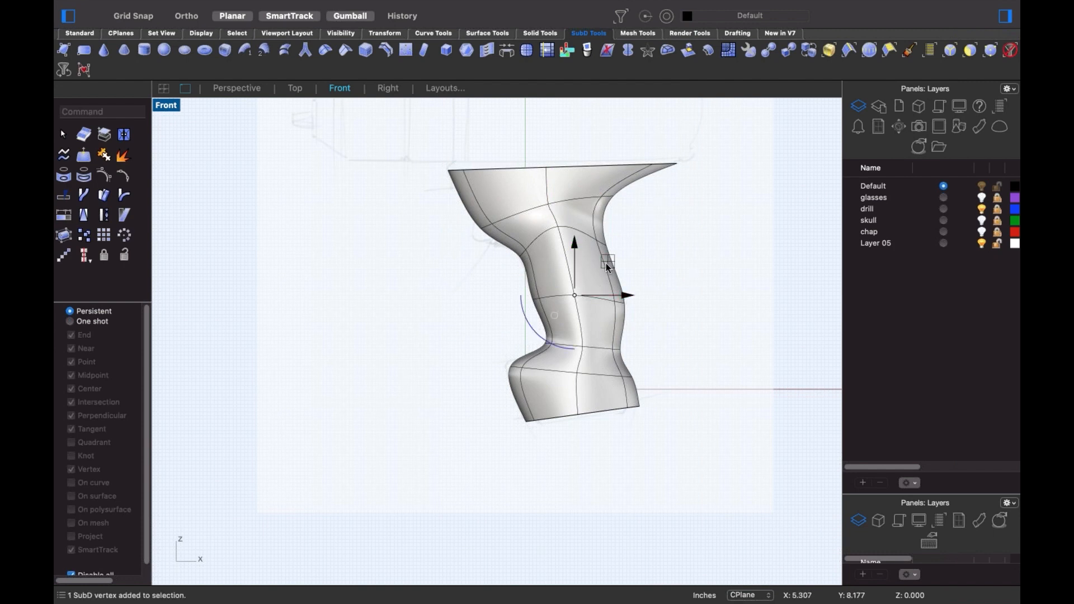
drag(574, 295, 575, 273)
click(658, 260)
scroll(650, 265, down, 4)
right_drag(648, 271, 559, 319)
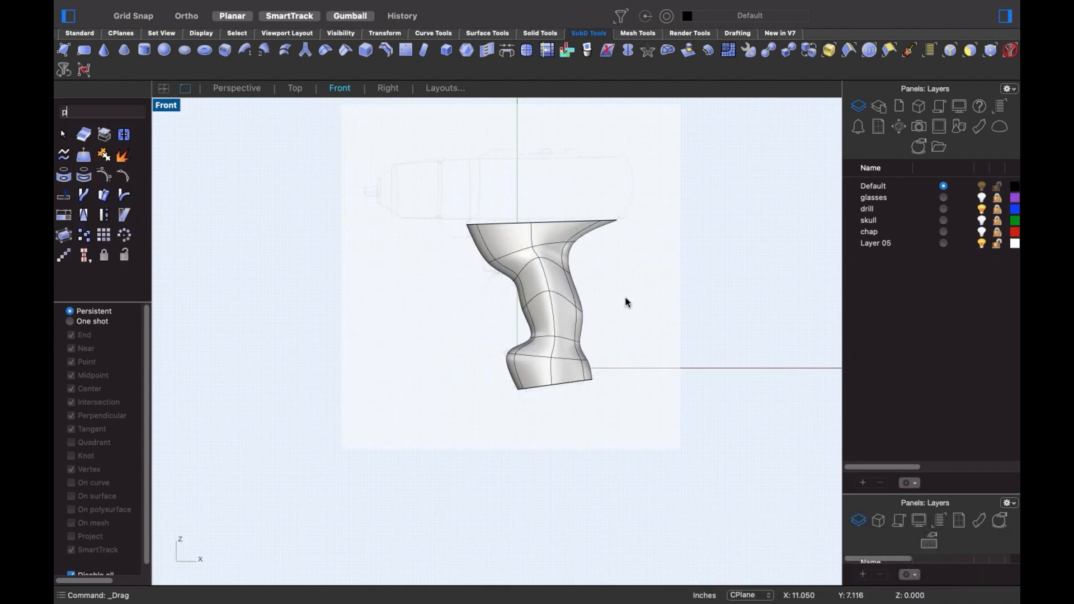
text(p)
key(Return)
- Scale the handle's bottom edge loop inward and push it down into a stepped rim
right_drag(574, 377, 564, 374)
scroll(571, 372, up, 10)
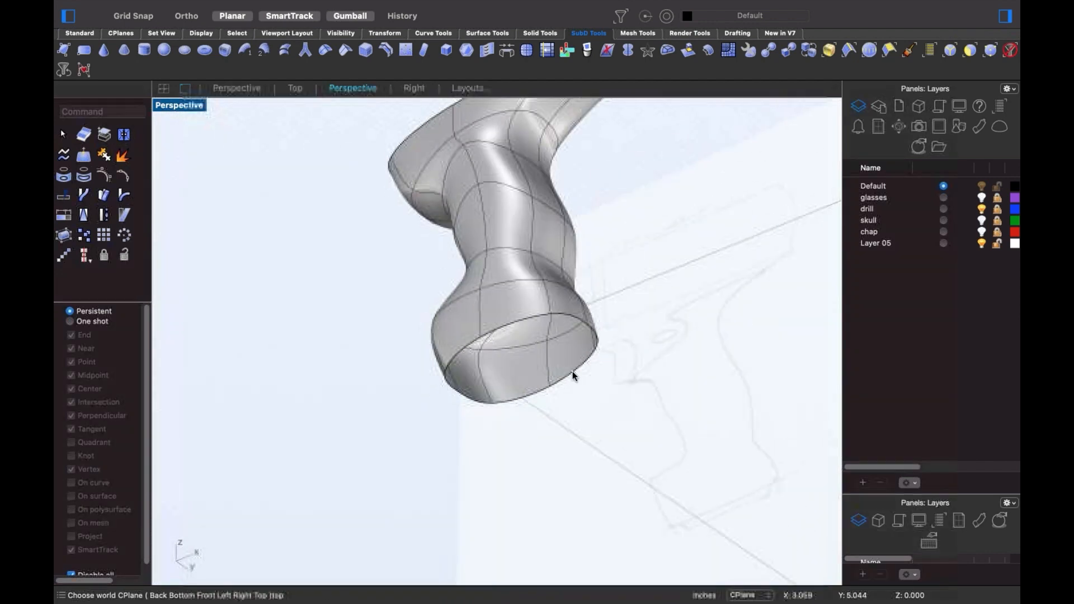
double_click(571, 376)
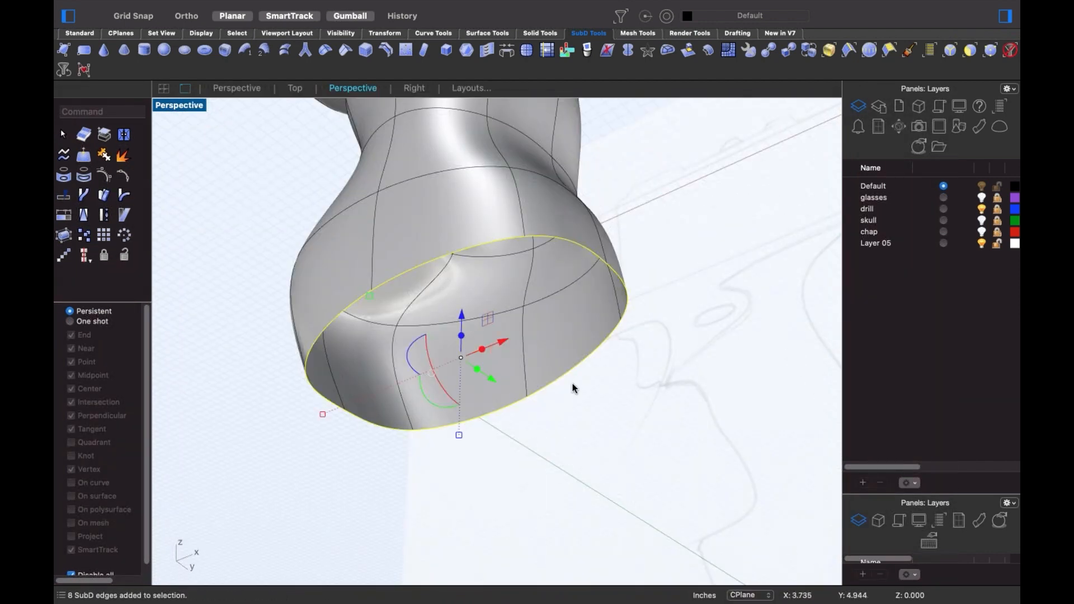
shift+right_drag(512, 366, 541, 351)
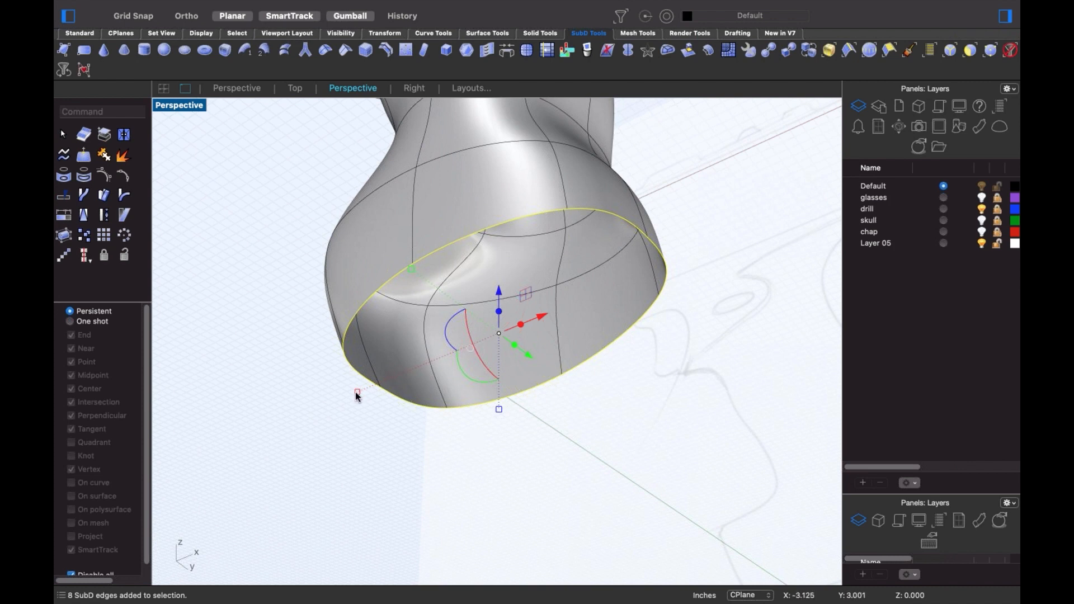
shift+drag(355, 393, 388, 394)
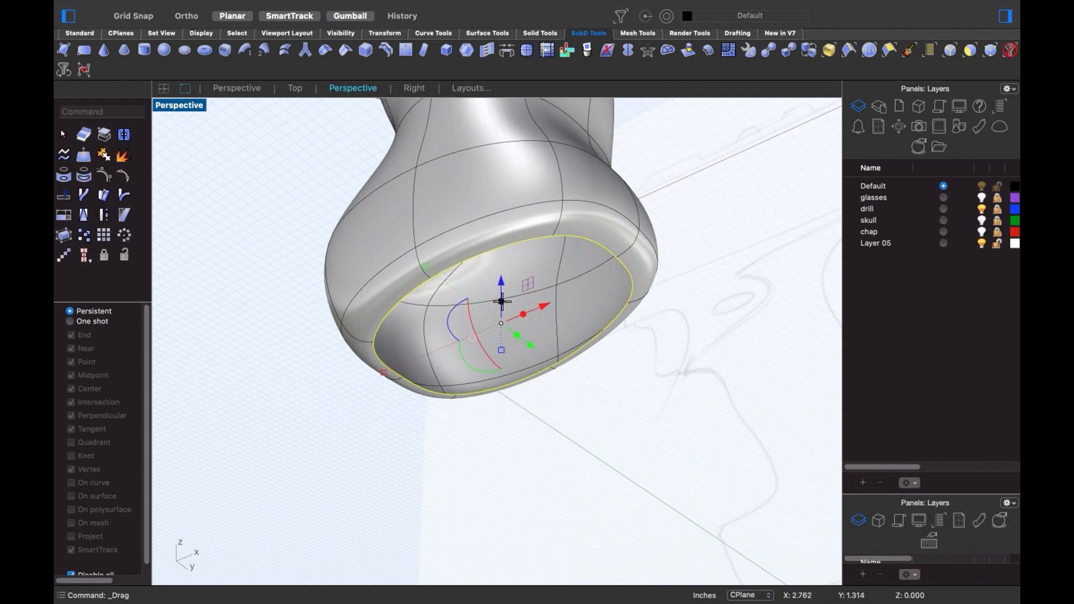
drag(501, 301, 504, 371)
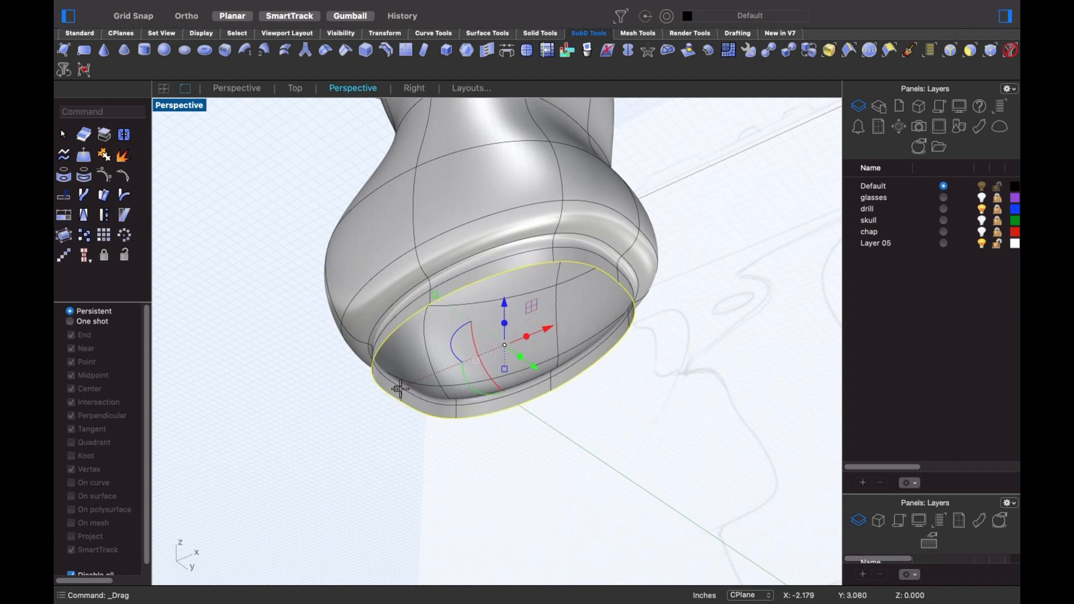
drag(400, 388, 496, 360)
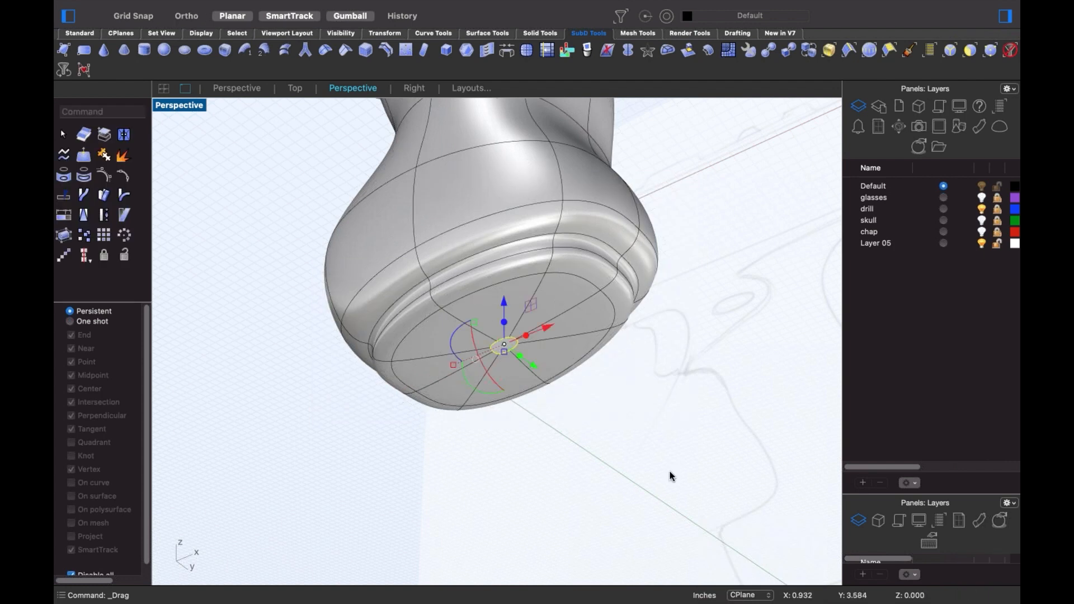
click(669, 471)
- Show the hidden drill barrel and chuck again and return to the Front view
scroll(536, 333, down, 6)
right_drag(536, 334, 527, 307)
scroll(552, 322, up, 5)
scroll(574, 312, down, 5)
key(super+alt+h)
key(ctrl+F2)
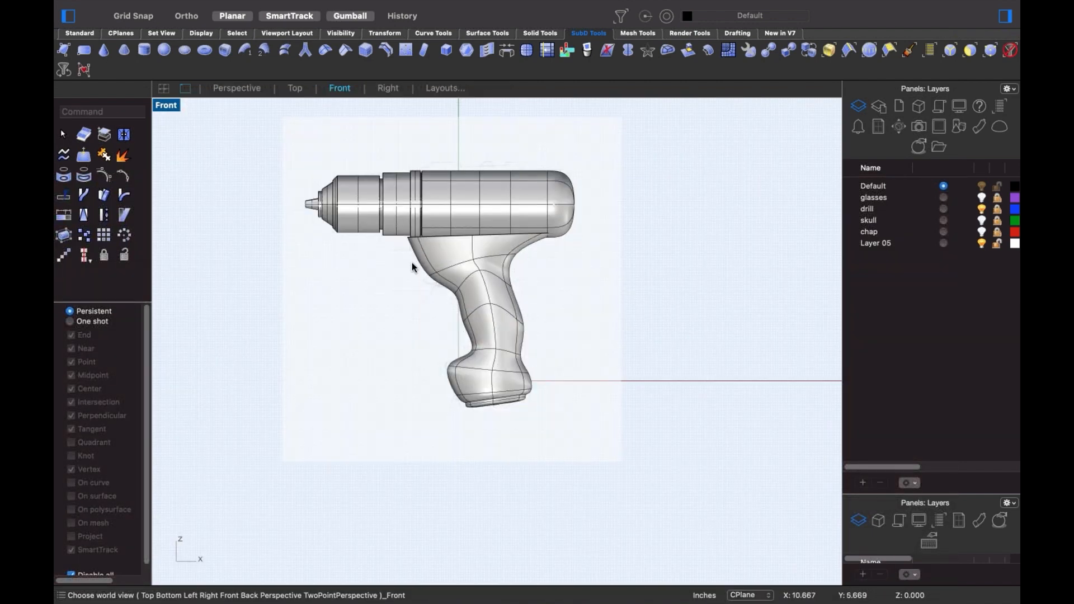
- Raise the grip's top edge loop up into the drill body with the gumball
scroll(434, 243, up, 3)
scroll(444, 210, up, 4)
double_click(445, 199)
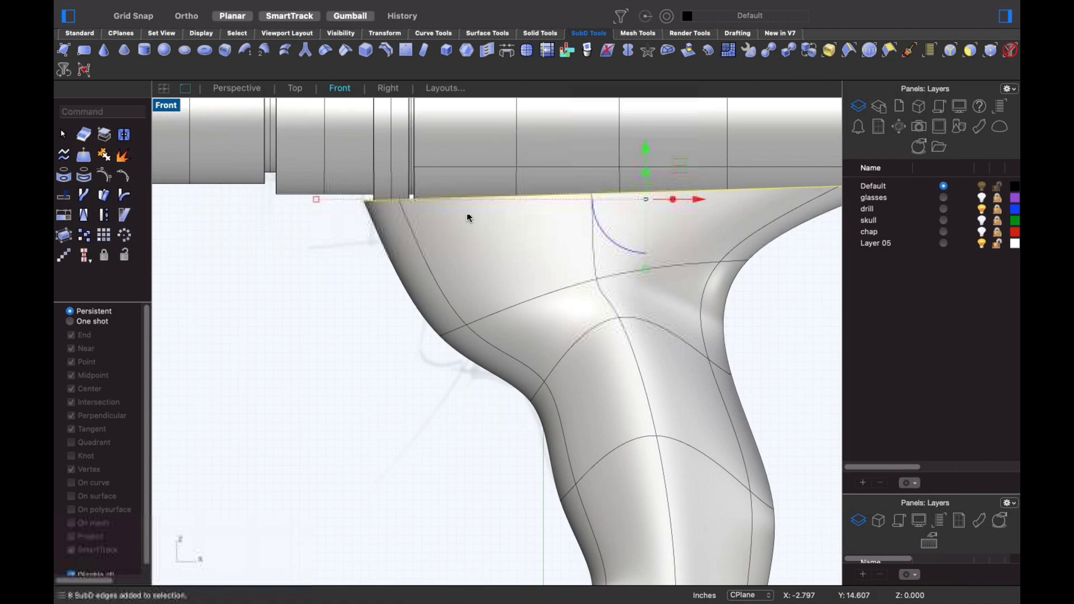
scroll(593, 207, down, 3)
mouse_move(573, 167)
mouse_down()
mouse_move(561, 139)
mouse_move(563, 199)
mouse_move(564, 177)
mouse_up()
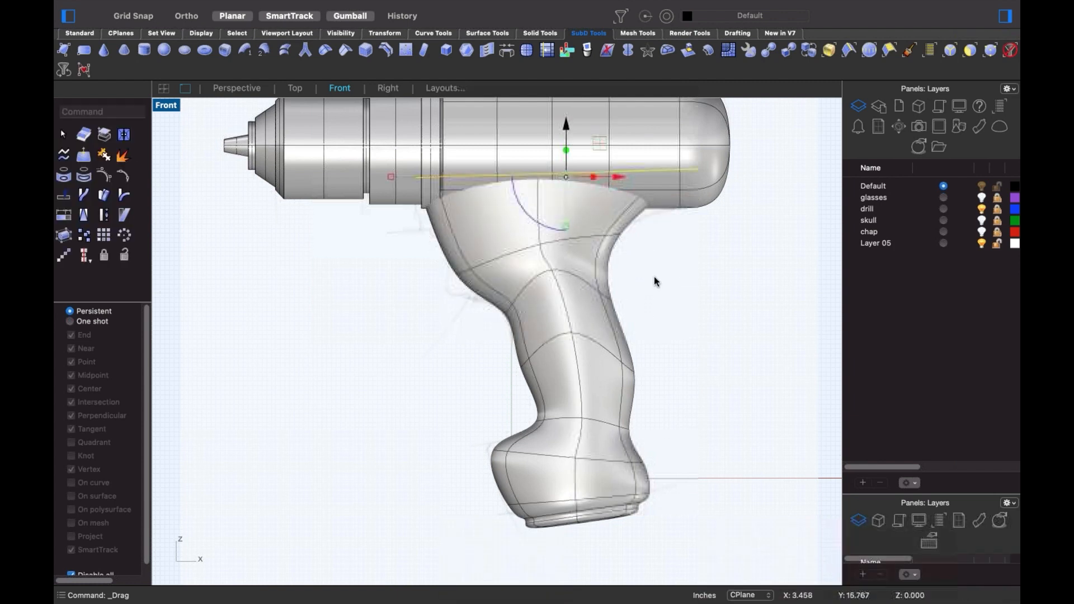
click(654, 278)
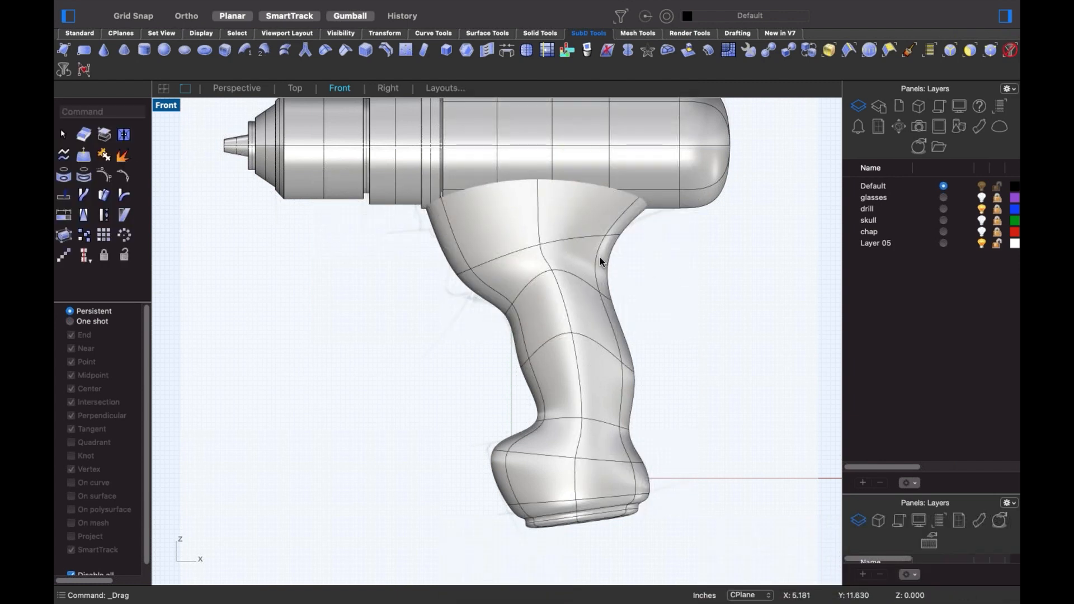
- In Perspective, select the ring of neck faces and drag them to reshape the neck
shift+super+click(565, 223)
shift+super+double_click(506, 231)
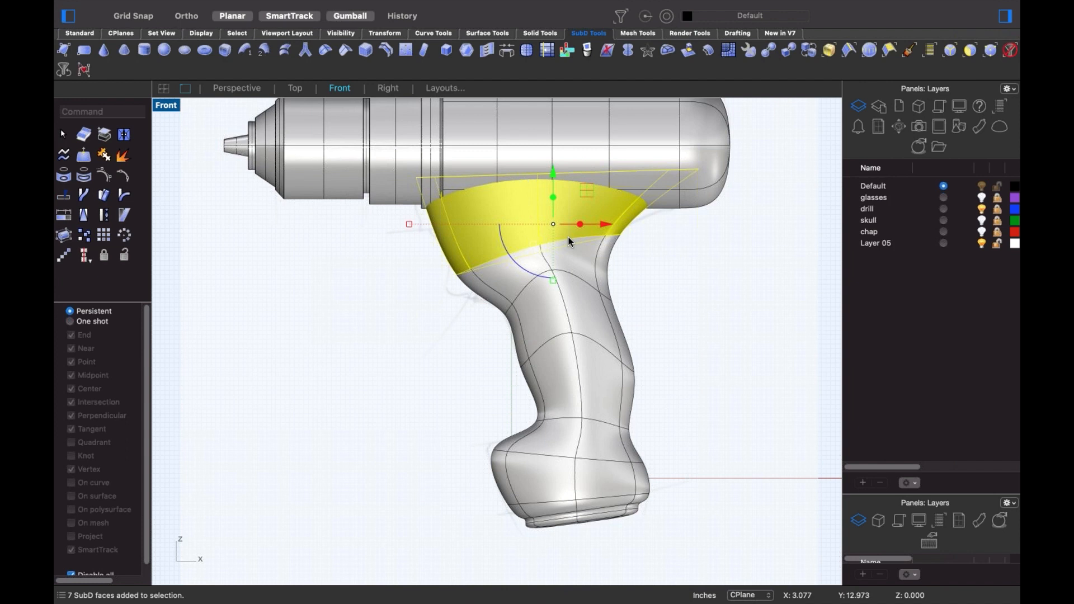
key(ctrl+super+p)
right_drag(531, 416, 570, 280)
scroll(391, 230, up, 4)
scroll(498, 301, up, 6)
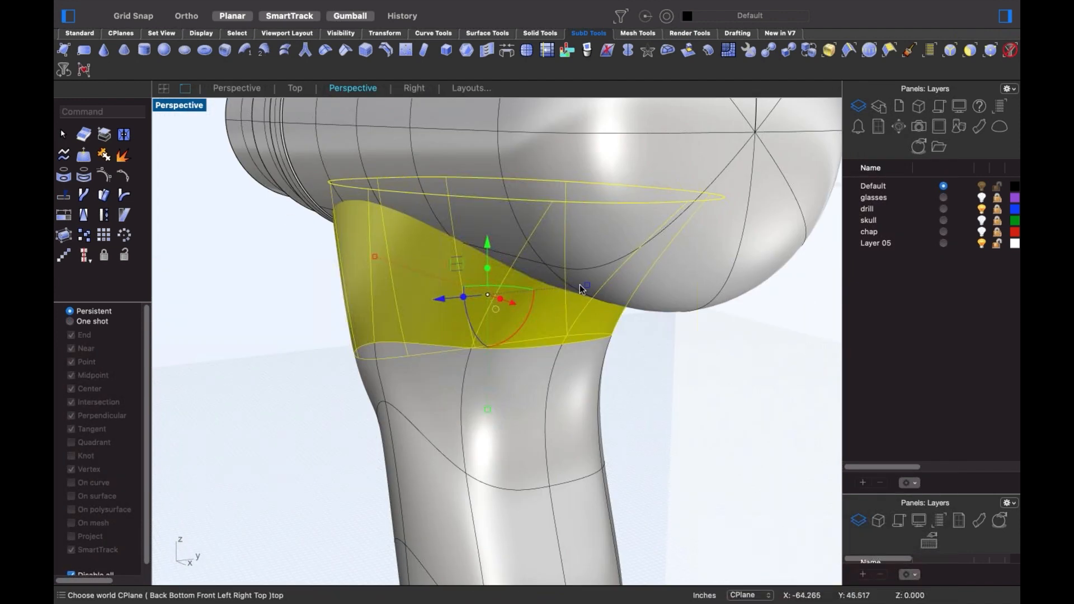
mouse_move(588, 289)
mouse_down()
mouse_move(558, 304)
mouse_move(575, 305)
mouse_up()
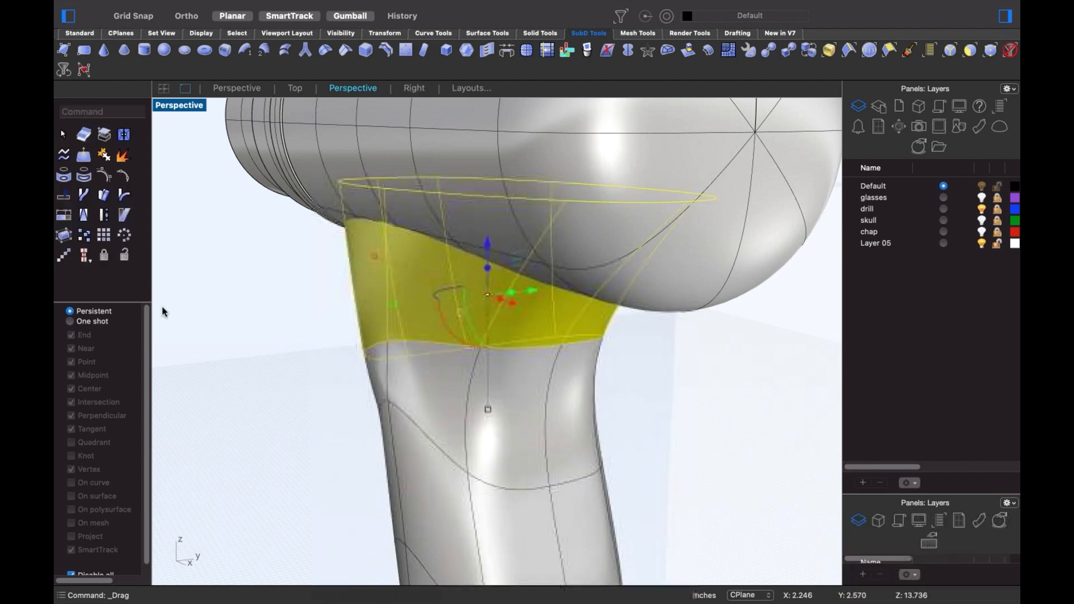
click(351, 307)
- Pull an edge on the handle's upper side so the grip blends smoothly under the barrel
scroll(352, 306, down, 9)
right_drag(351, 306, 478, 314)
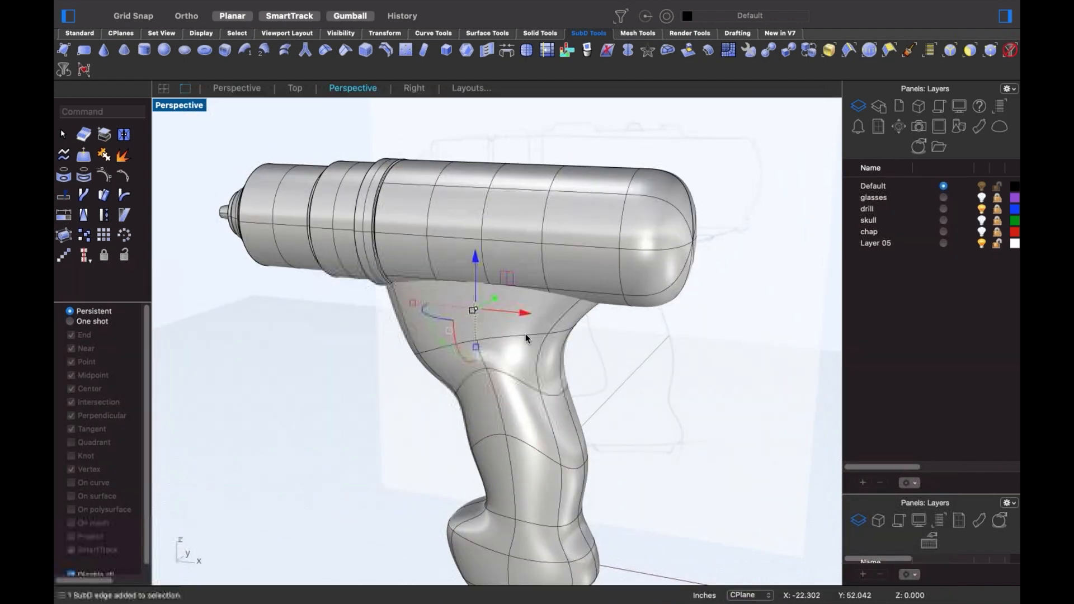
click(620, 361)
right_drag(621, 362, 399, 311)
scroll(426, 302, up, 5)
click(455, 290)
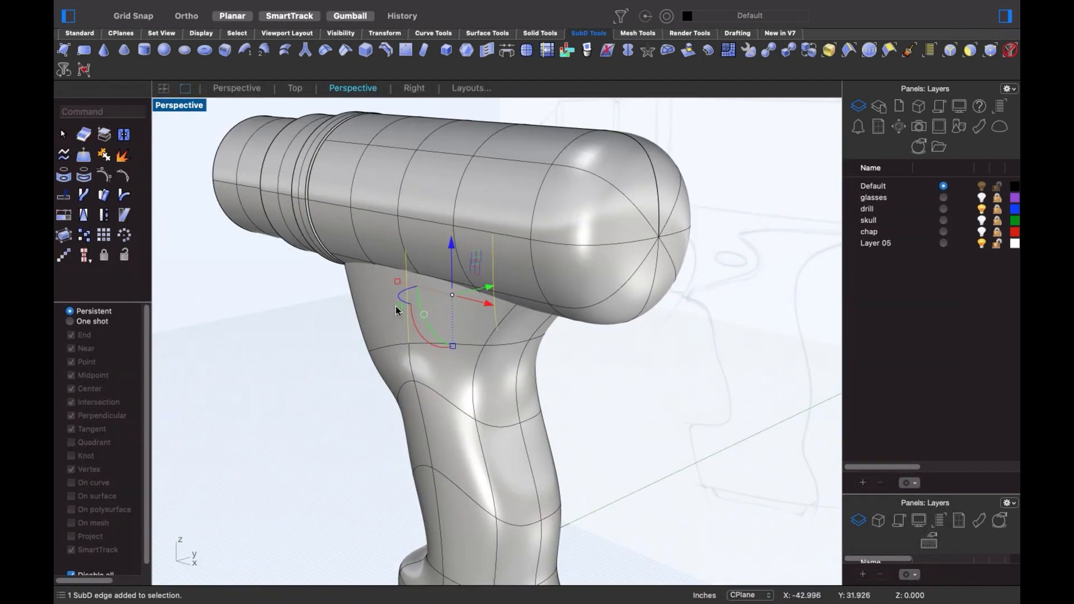
drag(399, 312, 417, 307)
right_drag(614, 410, 578, 343)
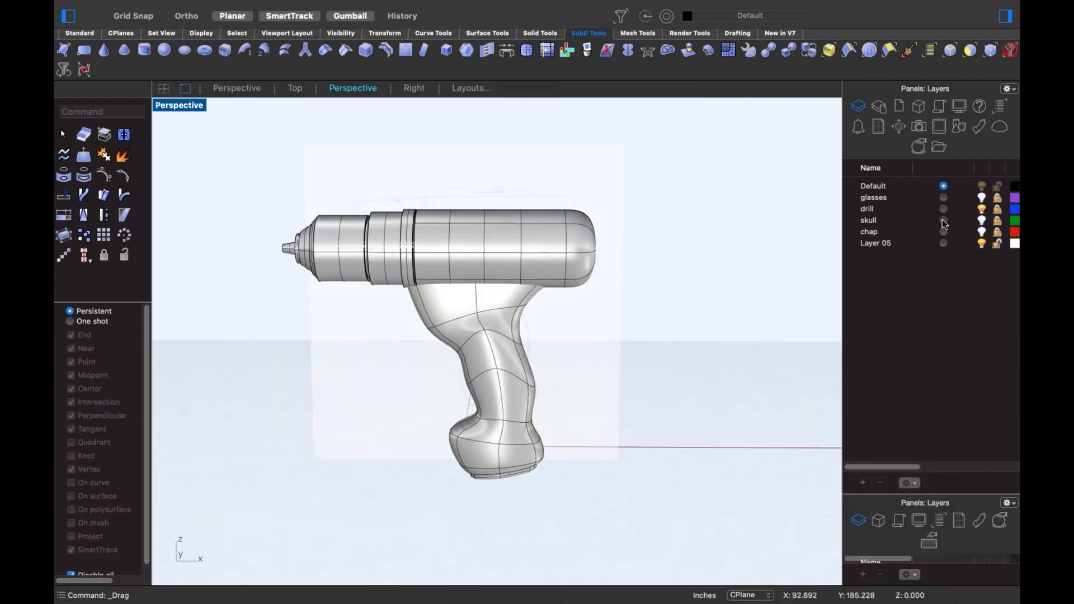
- Move the whole drill model onto the drill layer via Change object layer
click(521, 390)
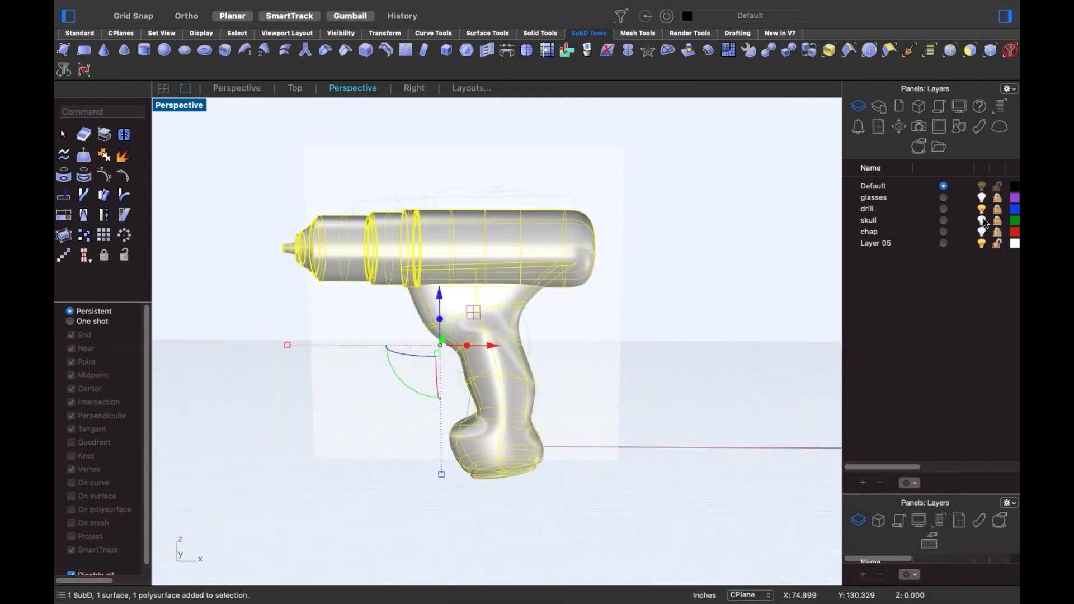
right_click(882, 209)
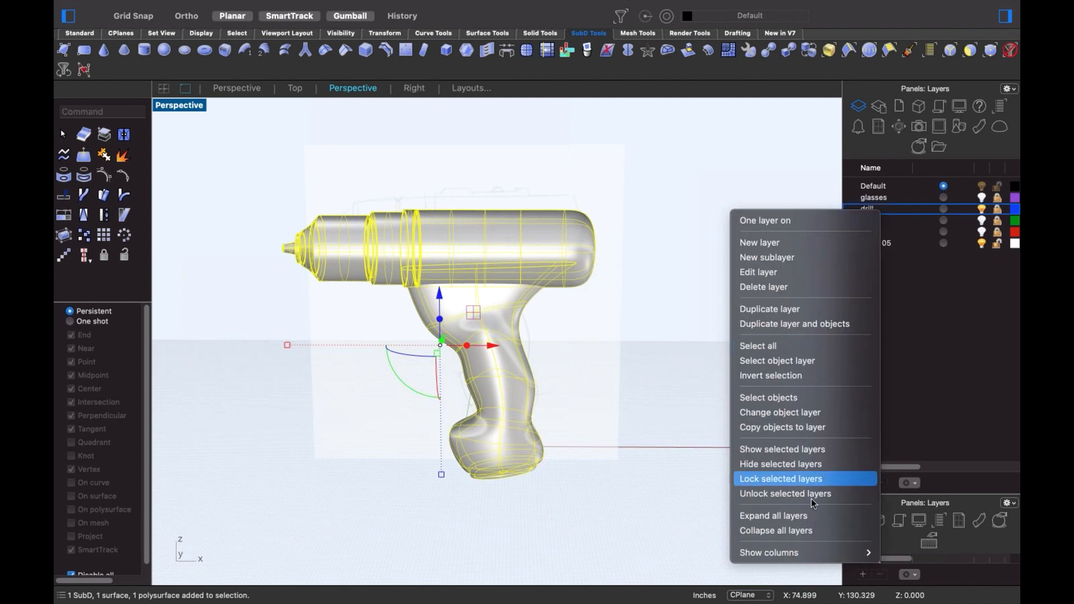
click(798, 411)
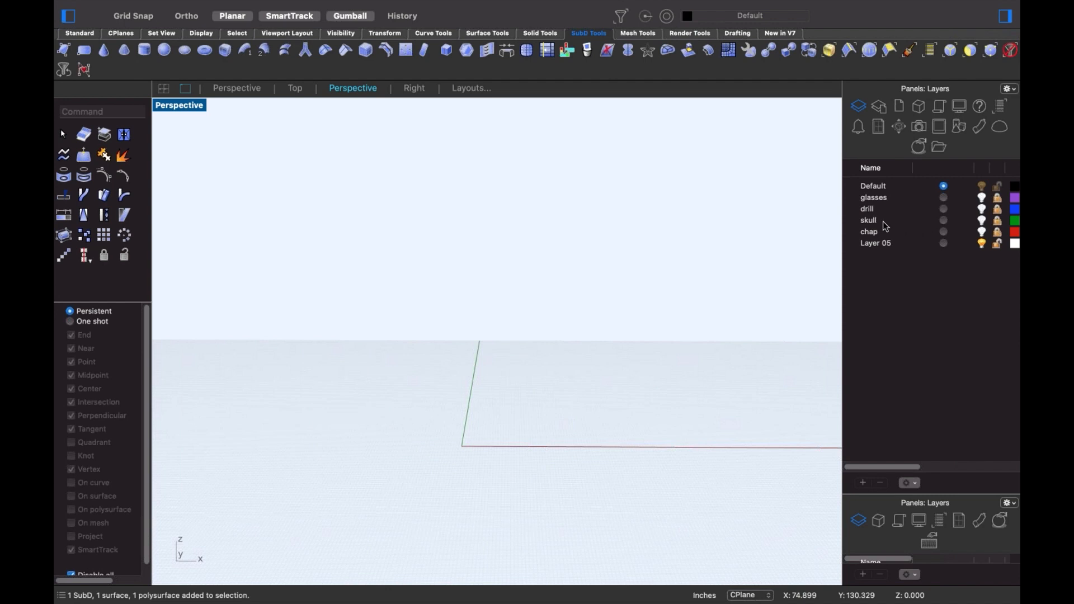
- Turn on the skull layer and delete the green skull SubD model
click(982, 221)
right_drag(606, 354, 533, 408)
click(541, 413)
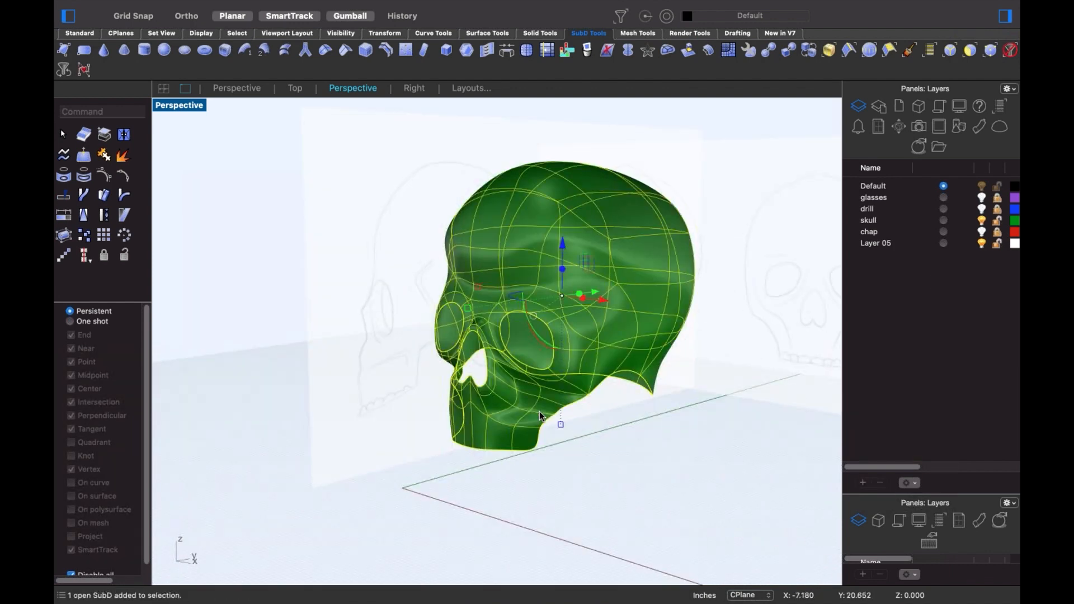
key(Delete)
right_drag(594, 419, 575, 432)
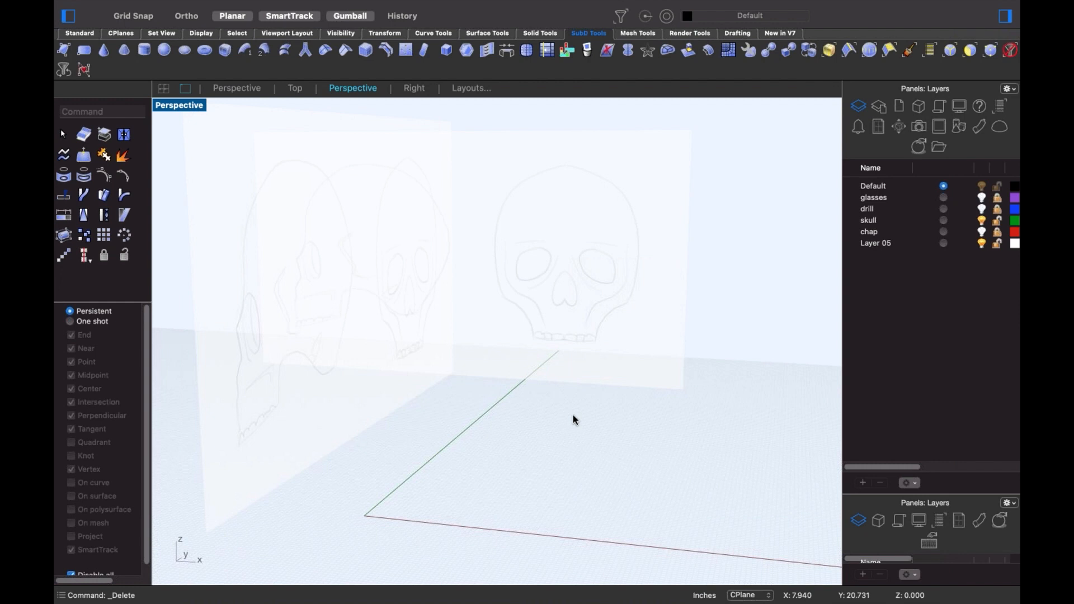
- Switch to the Front view and frame the skull's pencil reference sketch
text(f)
key(Return)
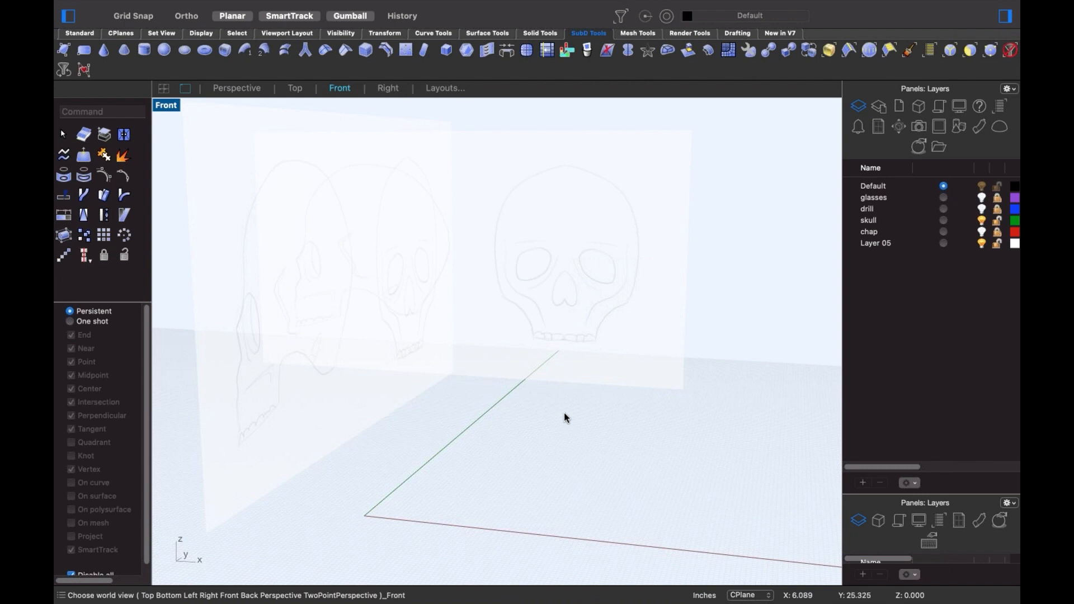
mouse_move(470, 394)
right_down()
mouse_move(643, 384)
mouse_move(589, 404)
right_up()
scroll(643, 384, up, 6)
scroll(606, 399, down, 4)
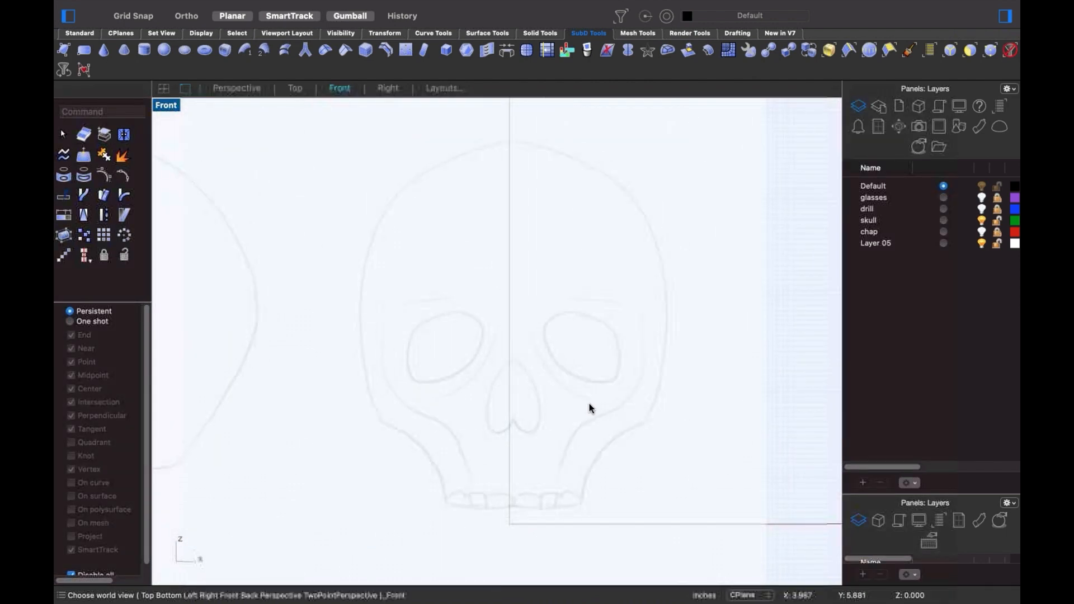
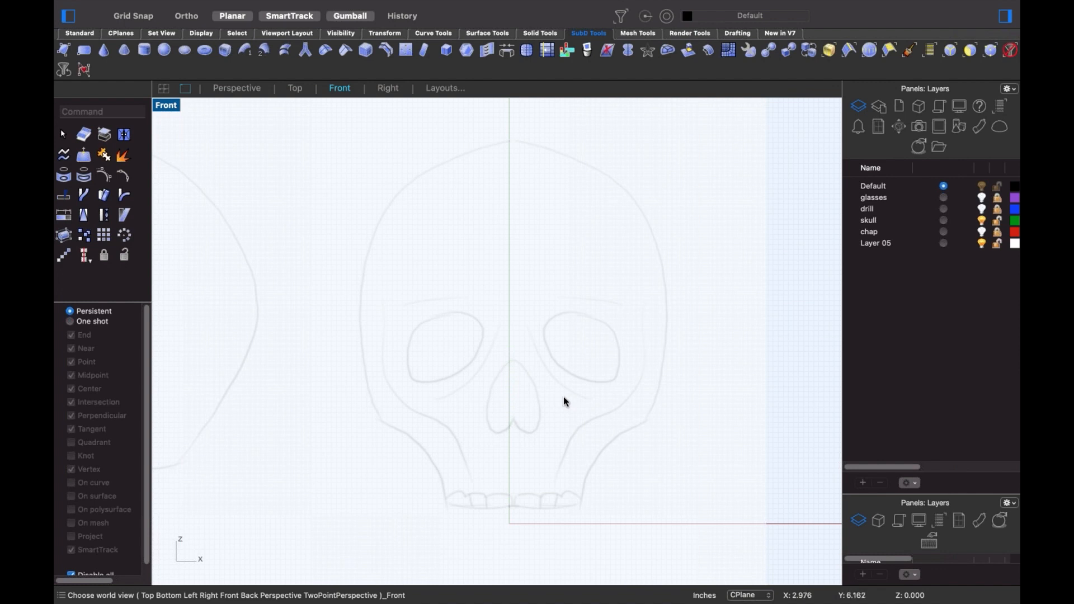
- Zoom and pan the Front view until the skull sketch's eye sockets and nose fill the screen
scroll(563, 396, up, 5)
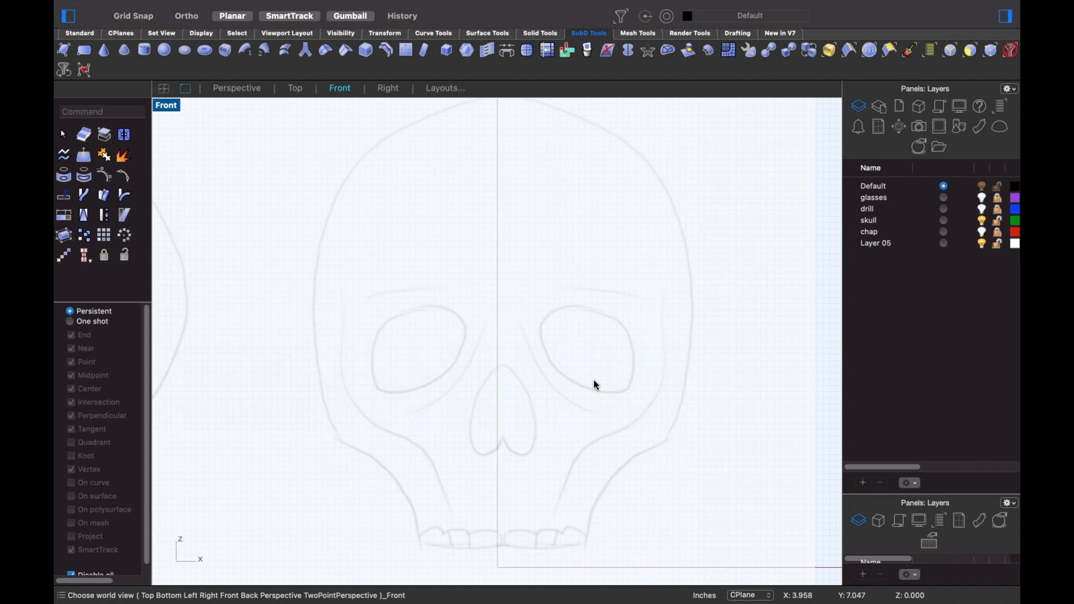
scroll(575, 402, up, 2)
right_drag(578, 387, 576, 360)
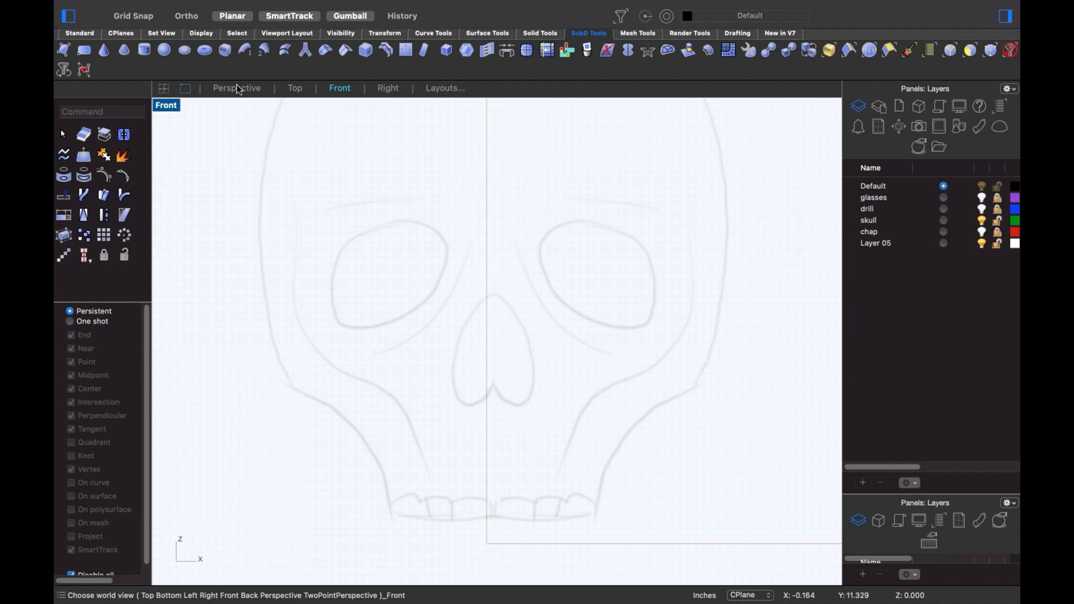
- Start a freeform curve above the right eye socket and trace its top and right side
click(85, 33)
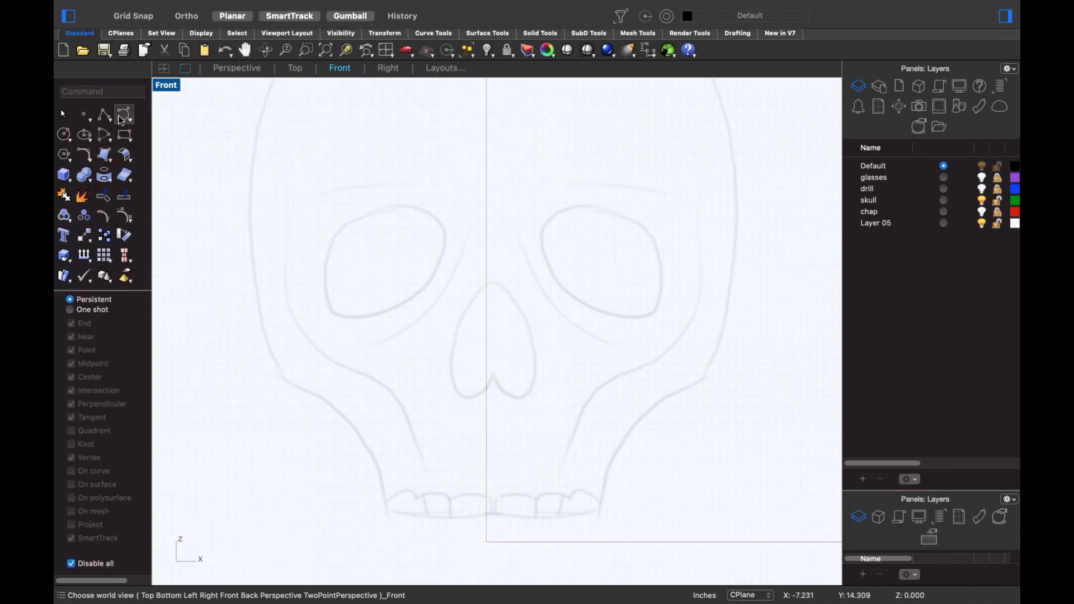
click(103, 137)
click(558, 211)
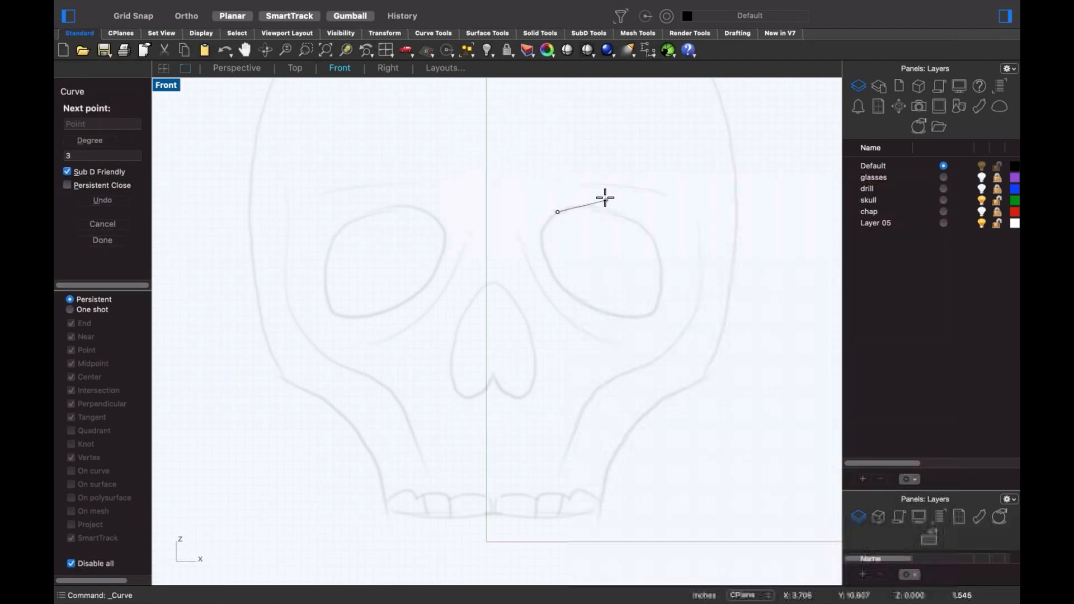
click(607, 200)
click(660, 233)
click(666, 273)
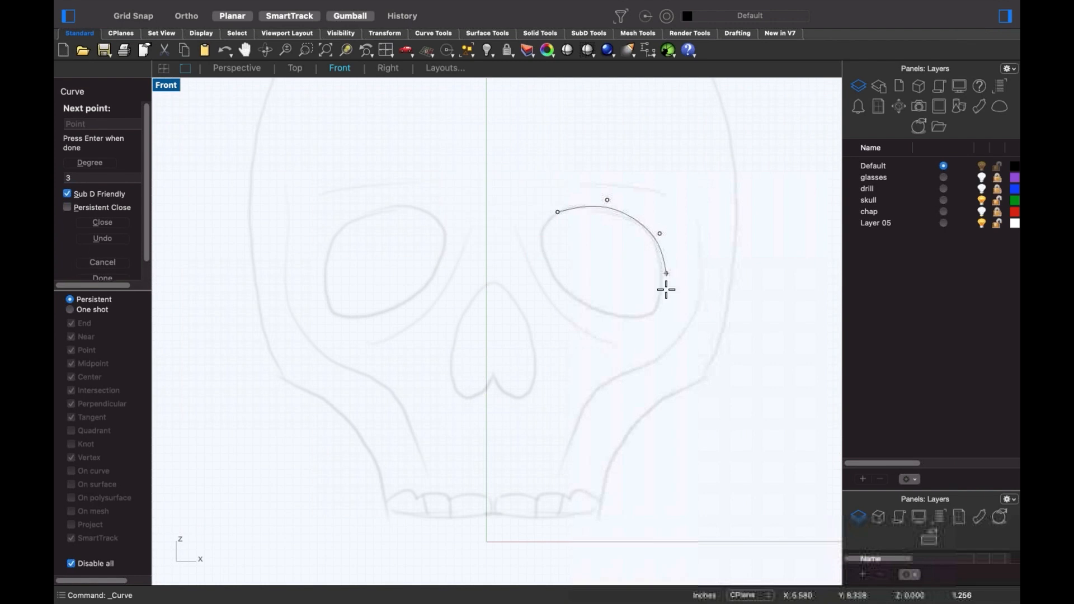
click(659, 311)
click(654, 323)
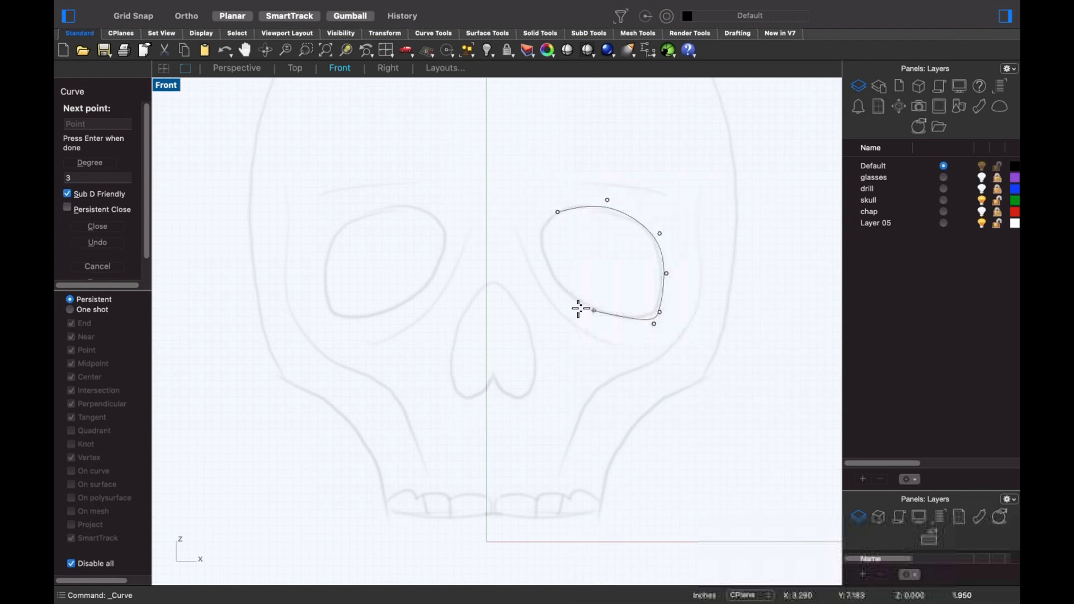
- Trace the eye's bottom and left edges, snap the curve closed, and undo the accidental backdrop move
key(super+z)
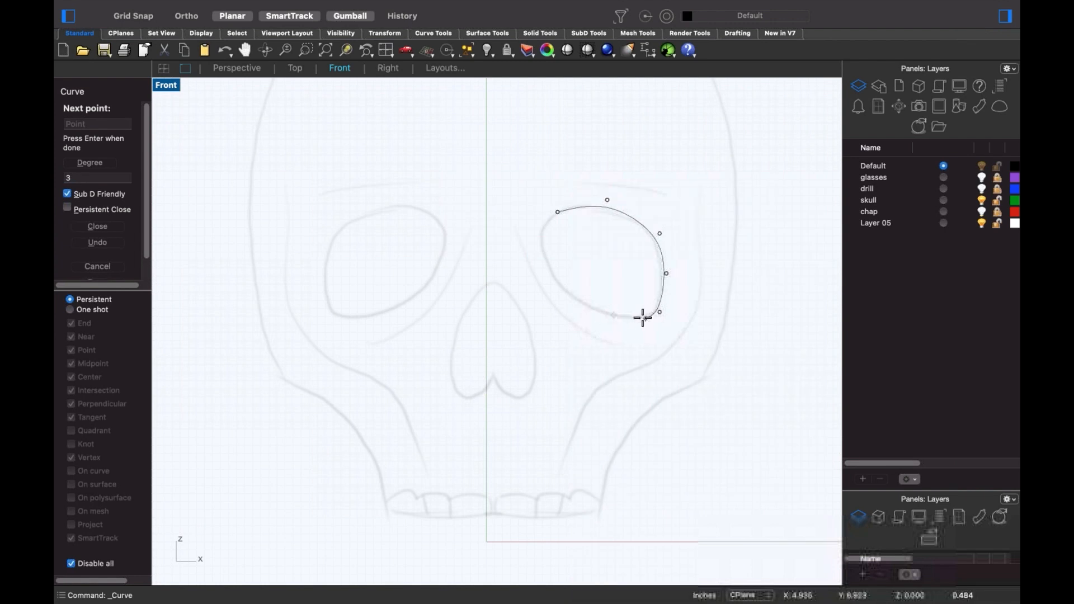
click(639, 320)
click(586, 308)
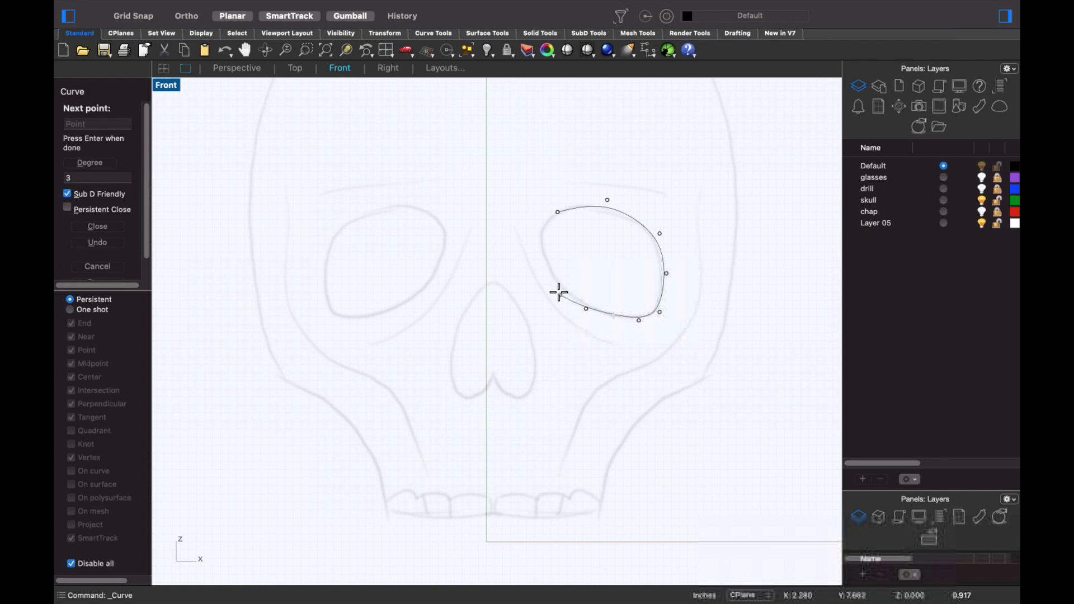
click(545, 276)
click(537, 239)
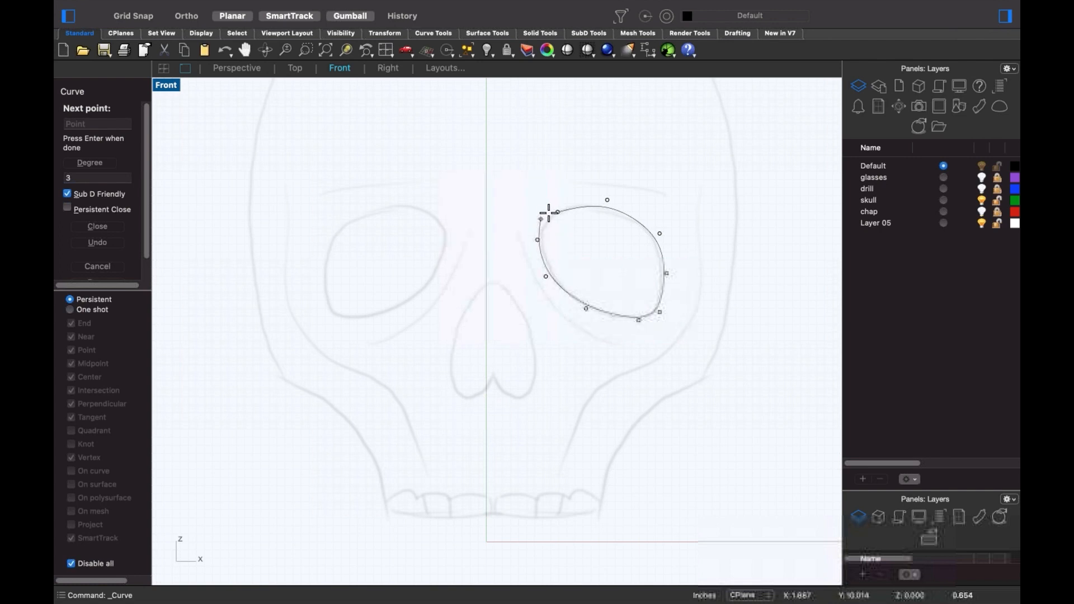
key(alt)
click(557, 211)
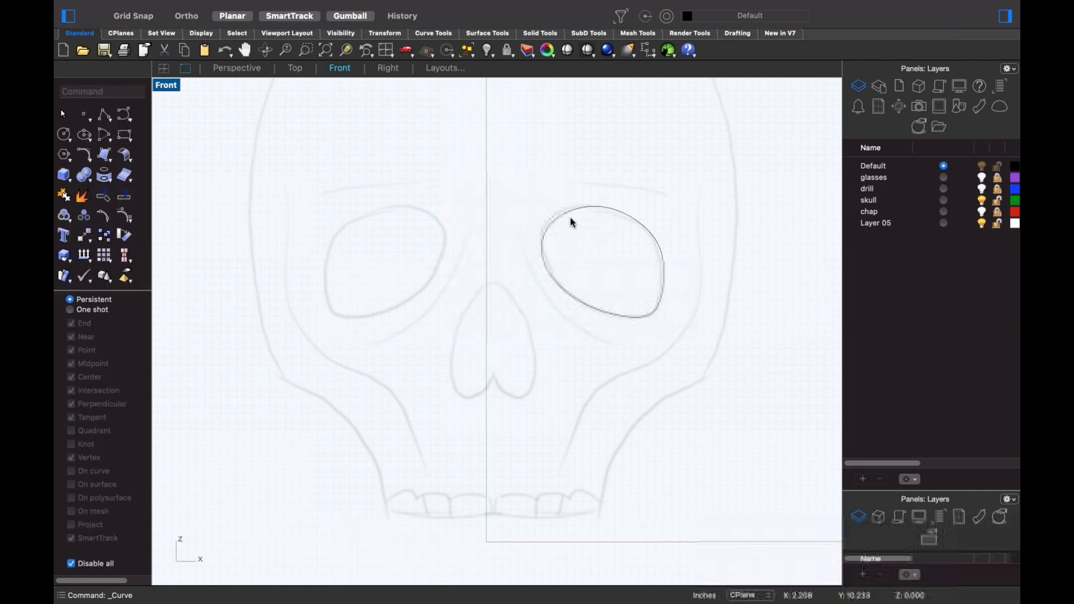
click(578, 210)
click(701, 276)
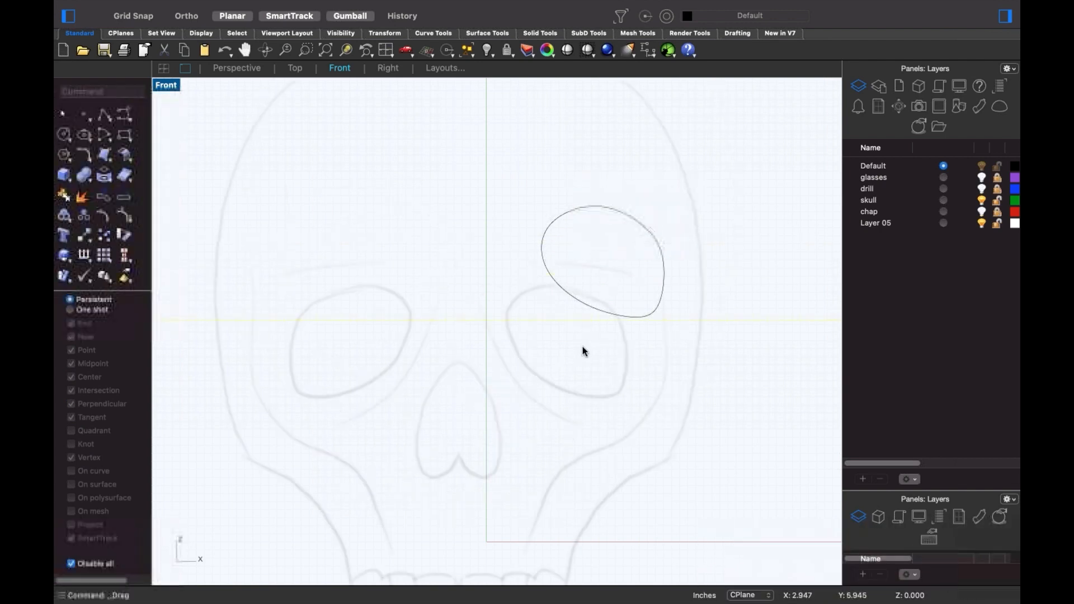
key(super+z)
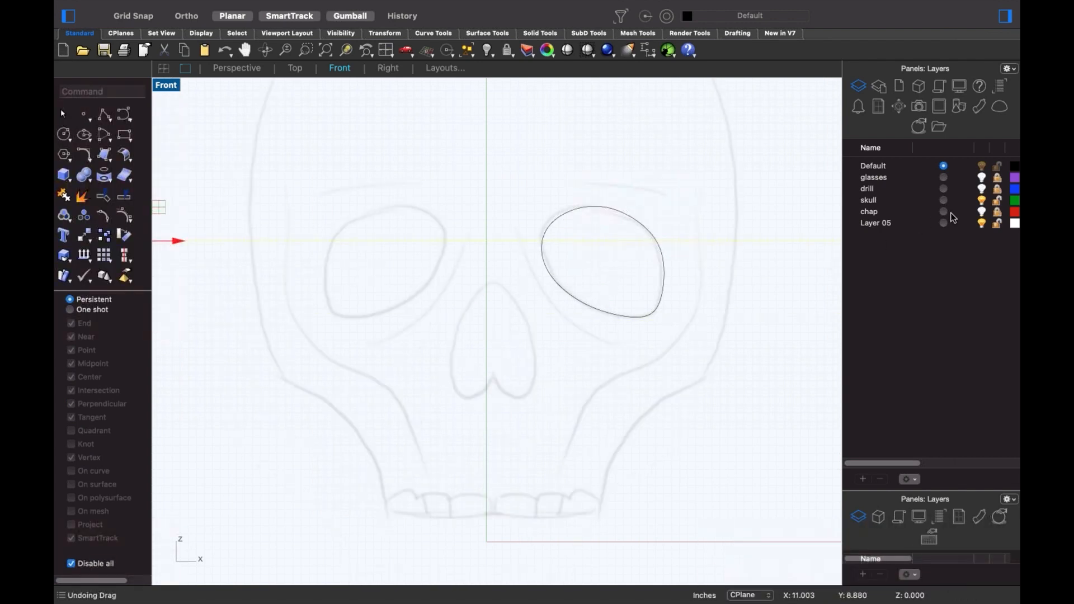
- Mirror a copy of the right eye curve across a vertical axis starting at 0
click(574, 338)
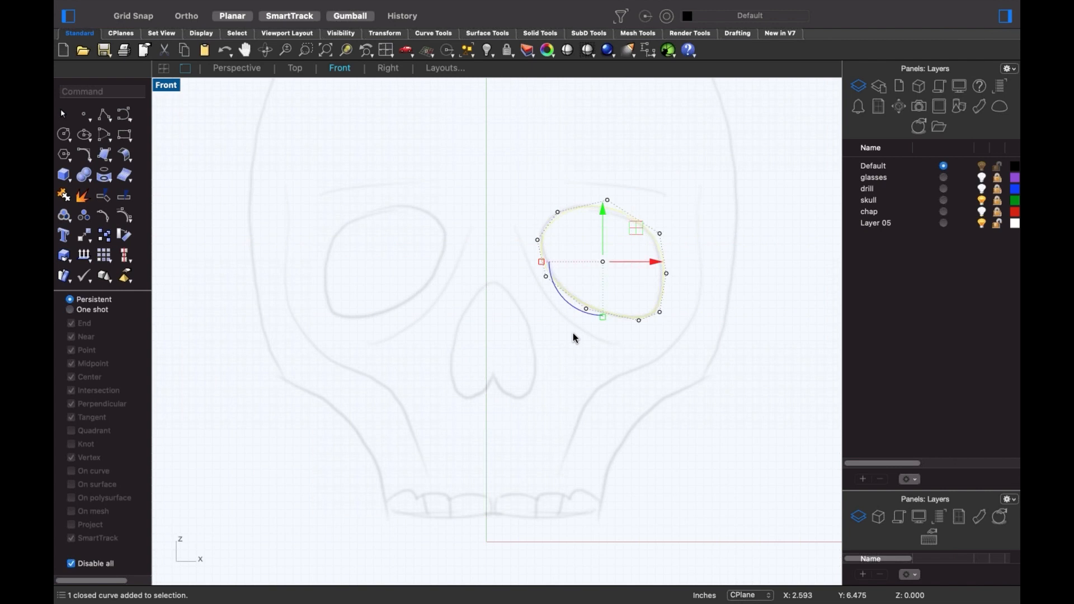
text(M)
key(Return)
text(0)
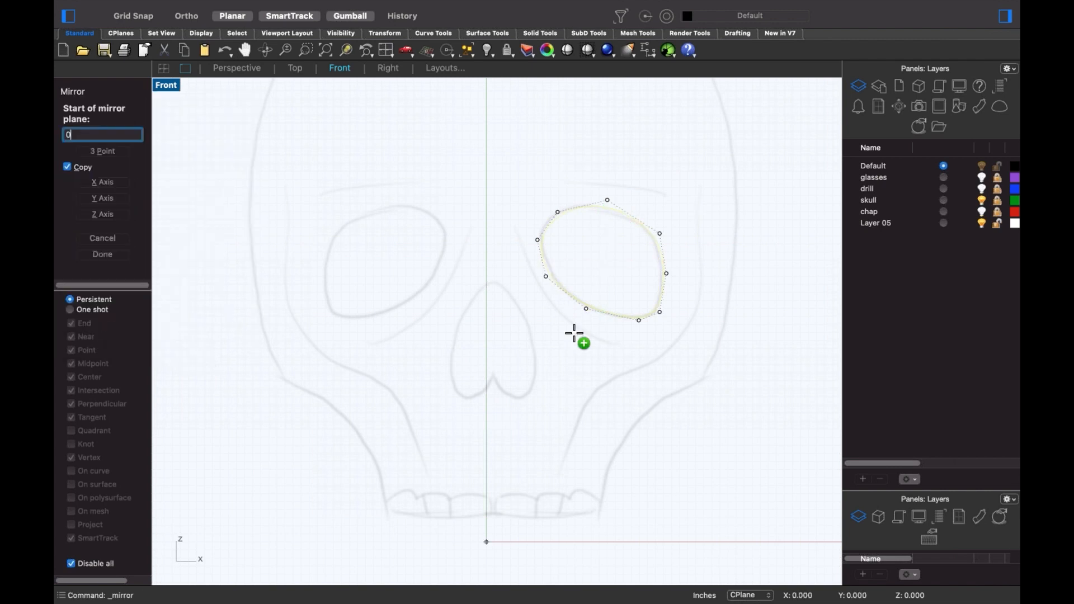
key(Return)
shift+click(547, 313)
click(453, 312)
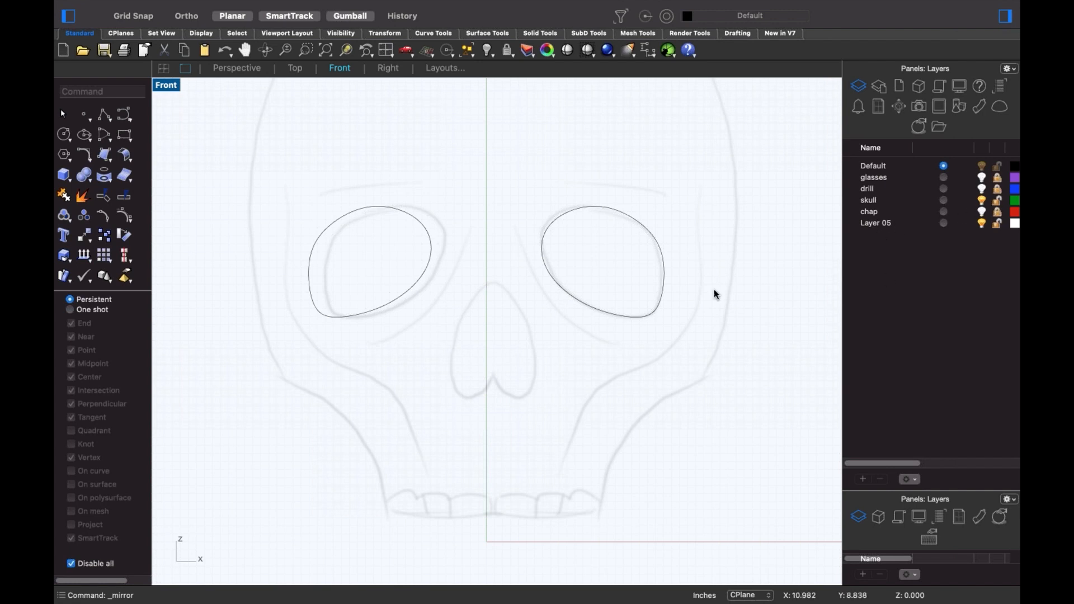
- Shift the right eye curve slightly left and delete the misplaced mirrored copy
click(620, 318)
click(619, 317)
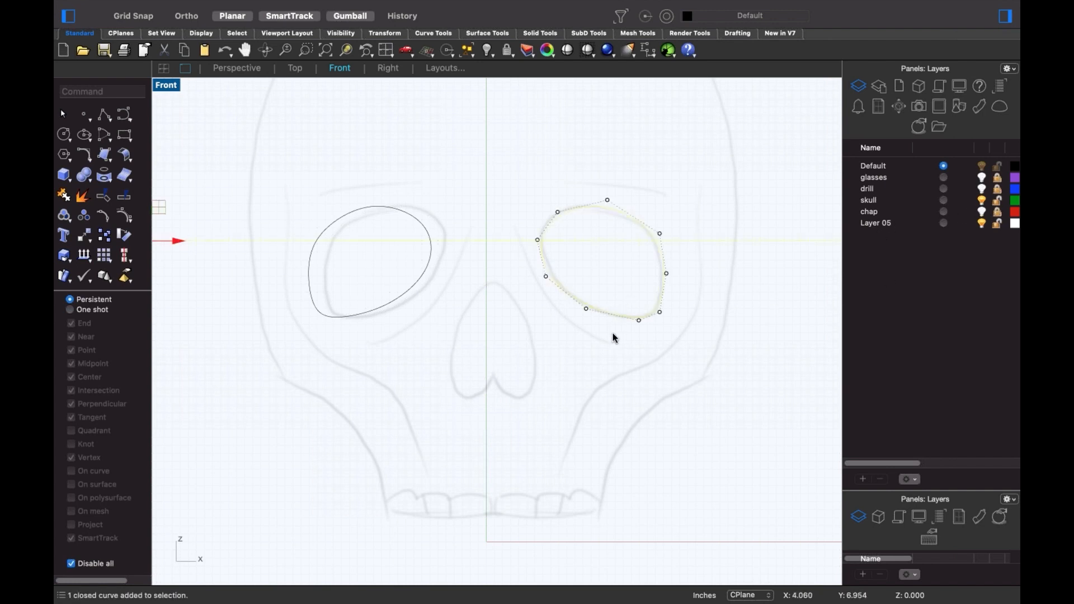
drag(606, 367, 598, 366)
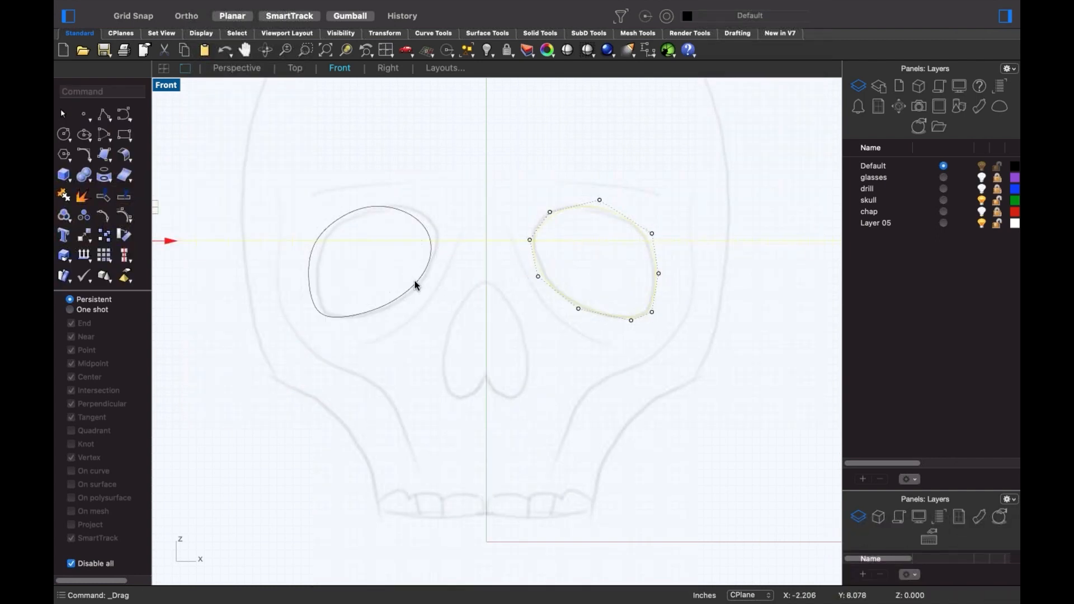
click(414, 284)
drag(417, 259, 374, 261)
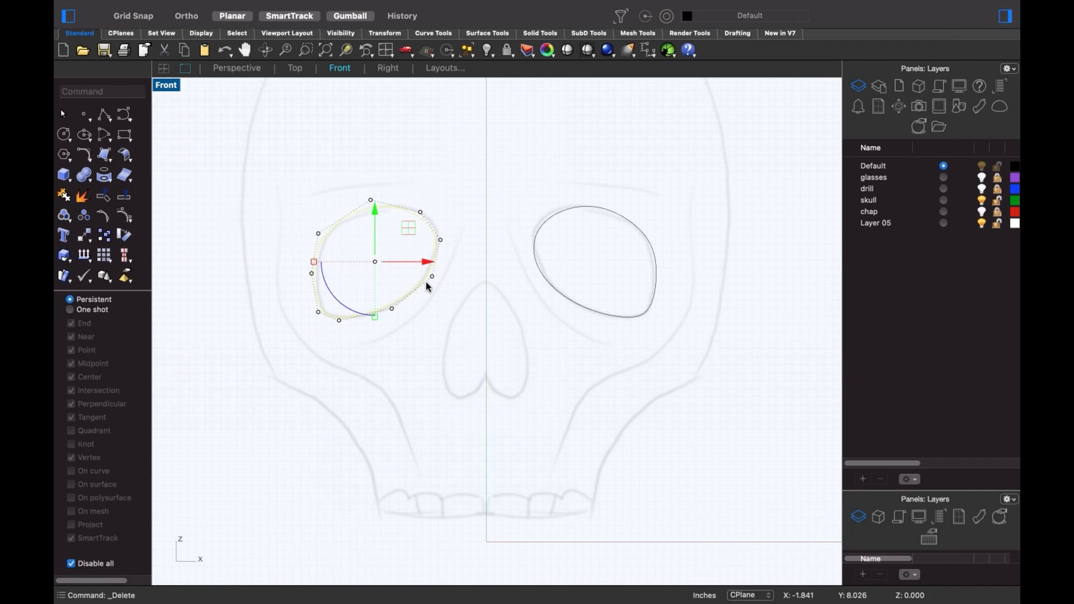
key(Delete)
- Mirror the right eye curve again so the copy sits over the left eye socket
click(573, 304)
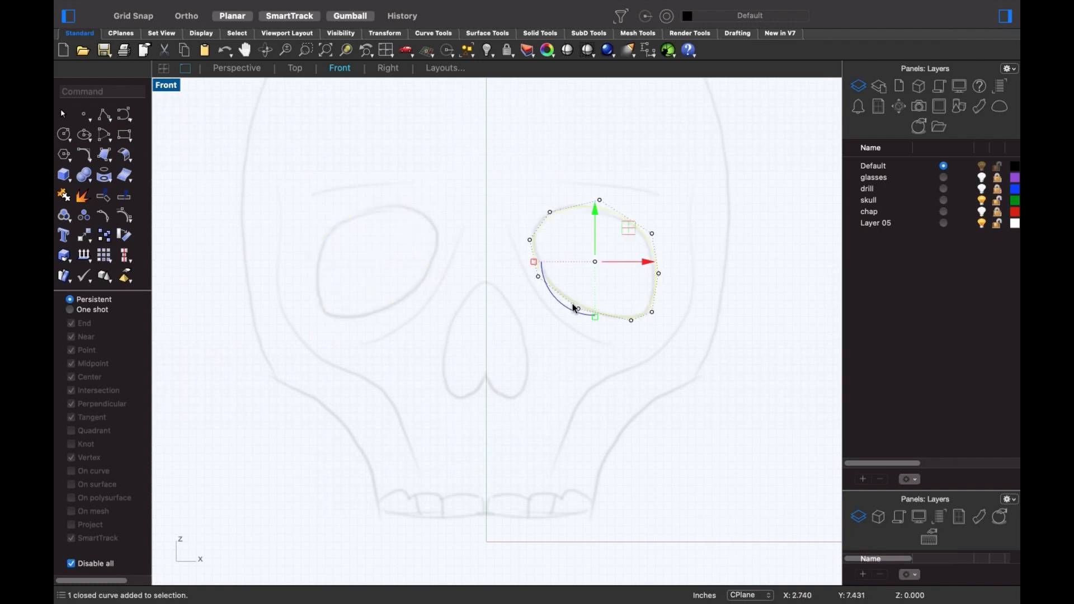
text(mi)
key(Return)
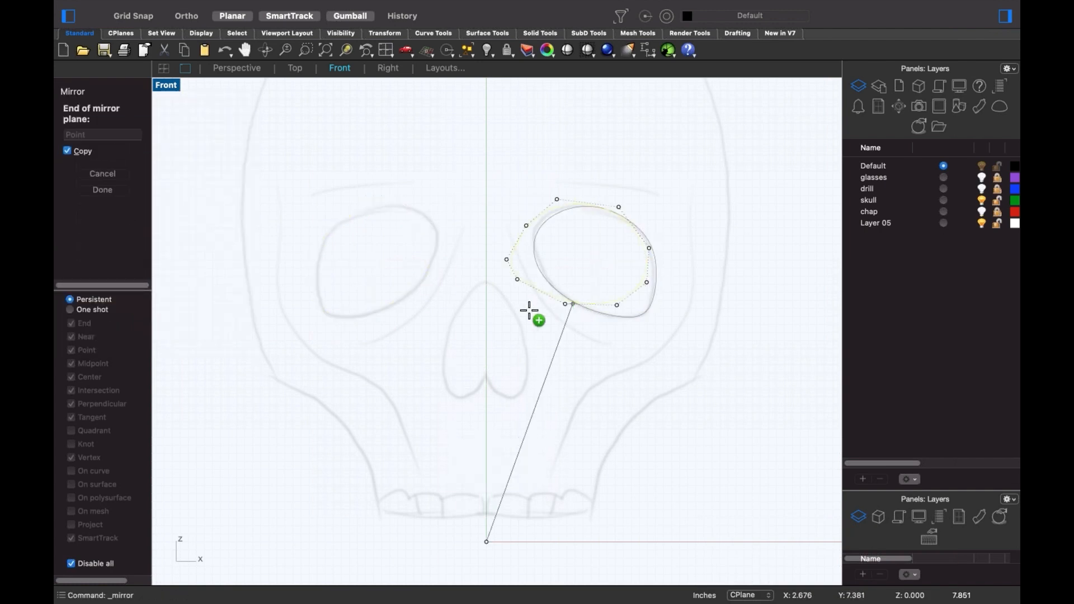
shift+click(512, 309)
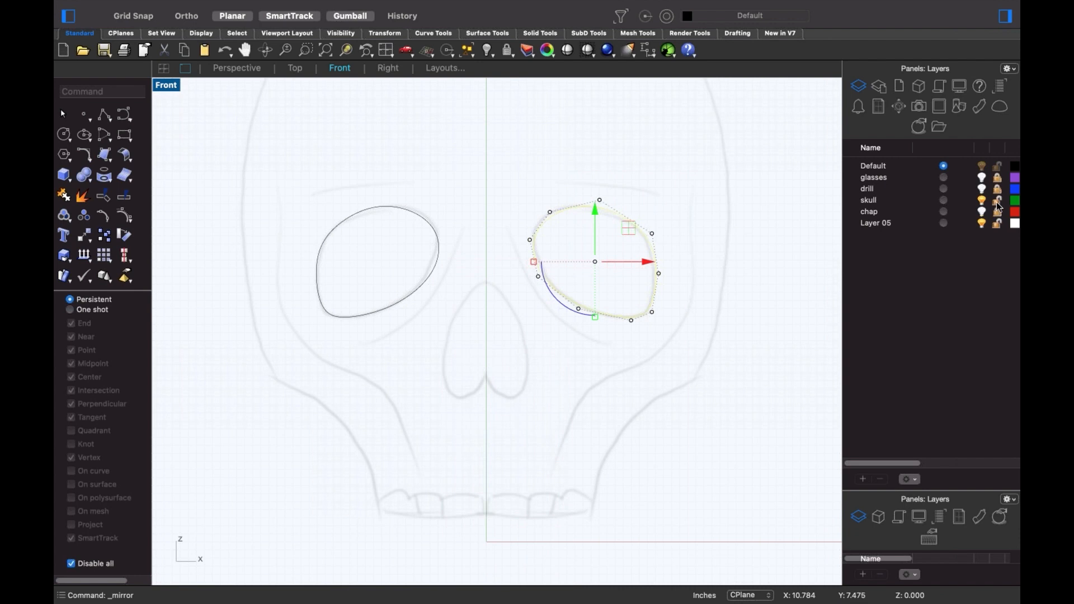
click(643, 375)
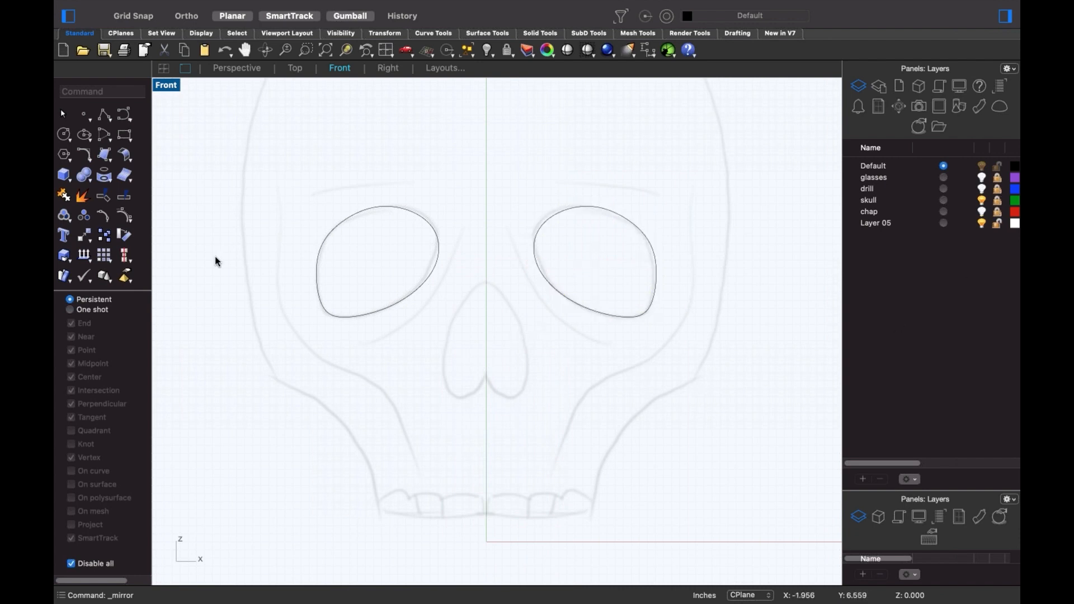
- Start a nose curve on the centre line and trace down the nose's right side
click(124, 115)
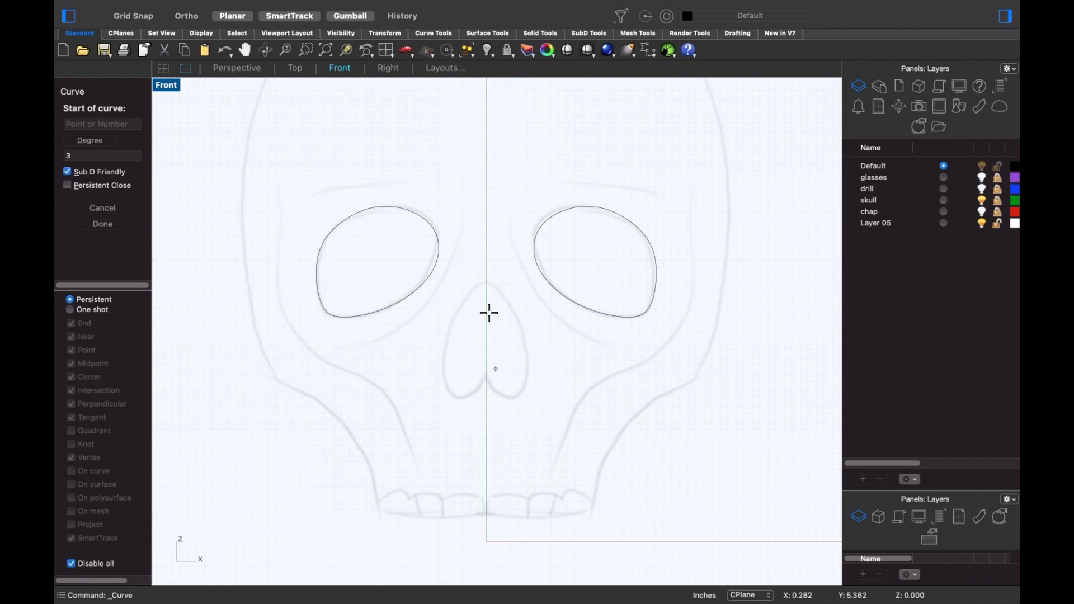
scroll(488, 313, up, 2)
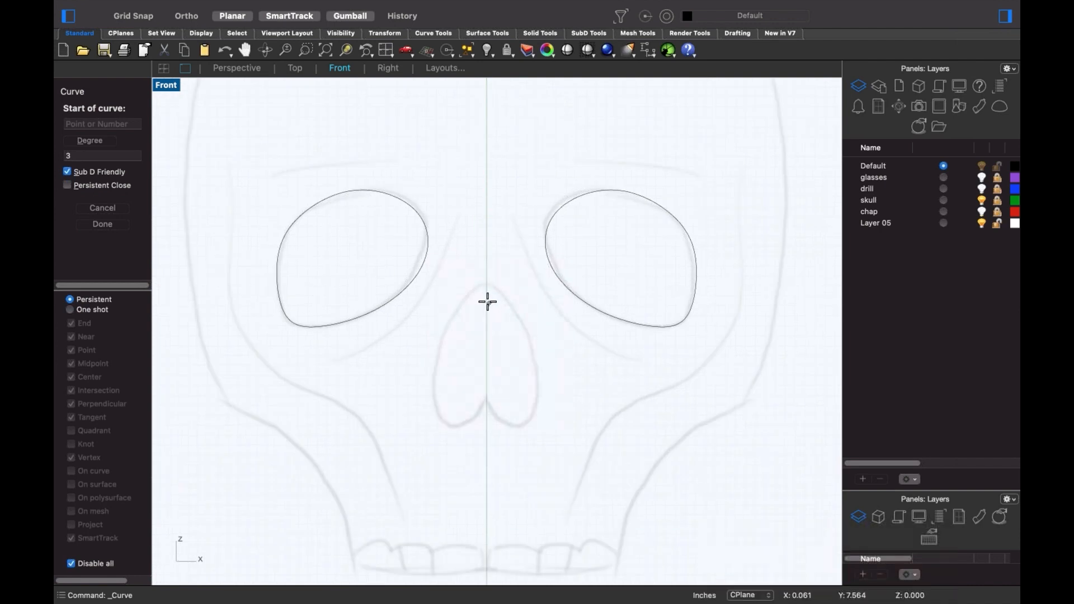
click(487, 284)
key(F8)
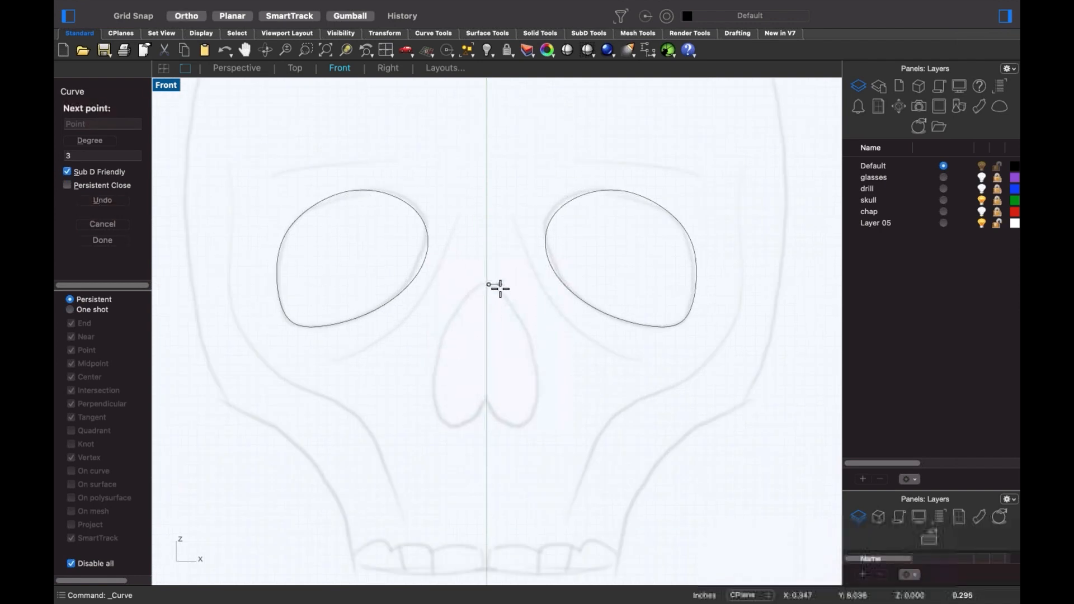
click(502, 286)
key(F8)
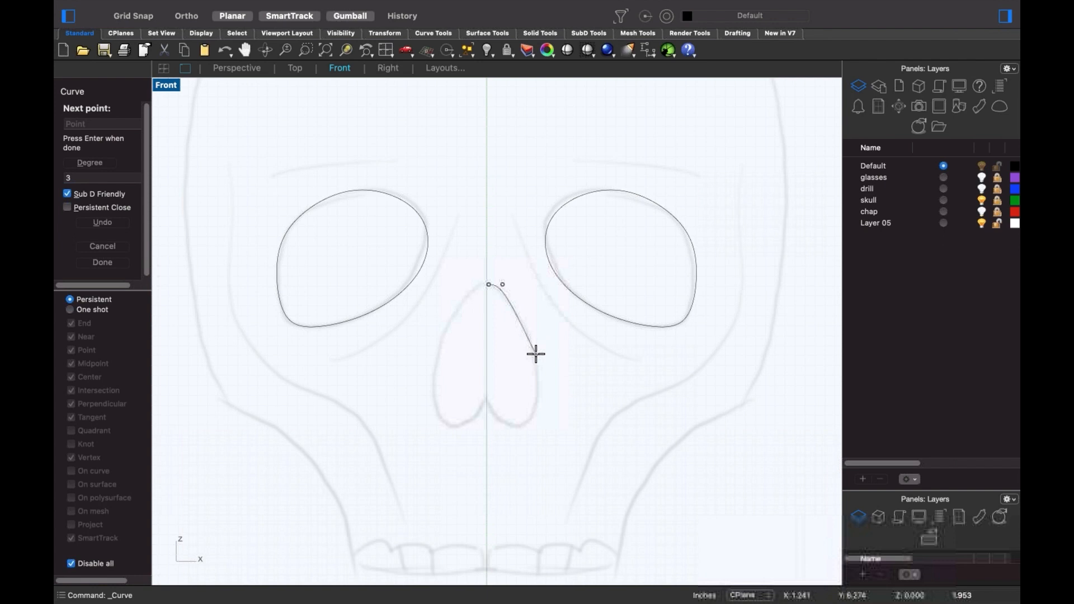
click(537, 355)
click(538, 414)
- Curve around the nose bottom and end the half-curve straight on the centre line
click(522, 429)
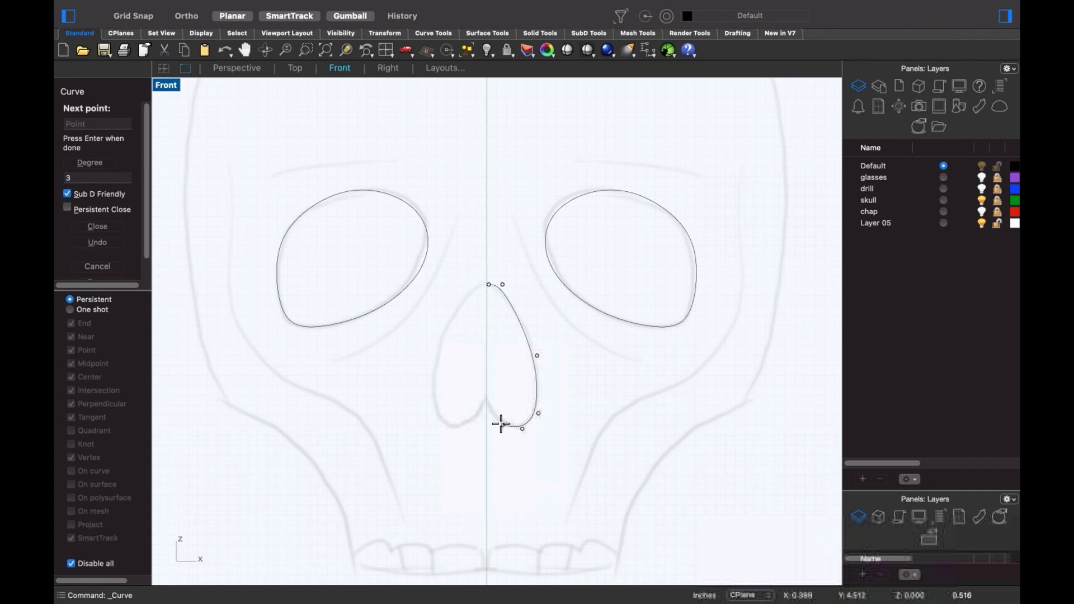
click(501, 423)
scroll(491, 408, up, 5)
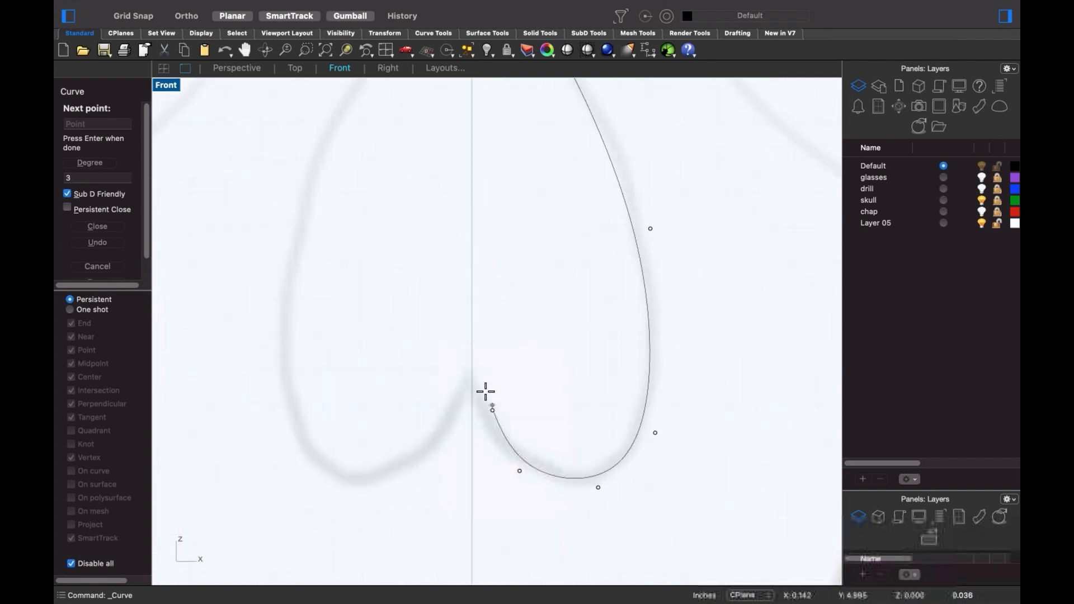
key(F8)
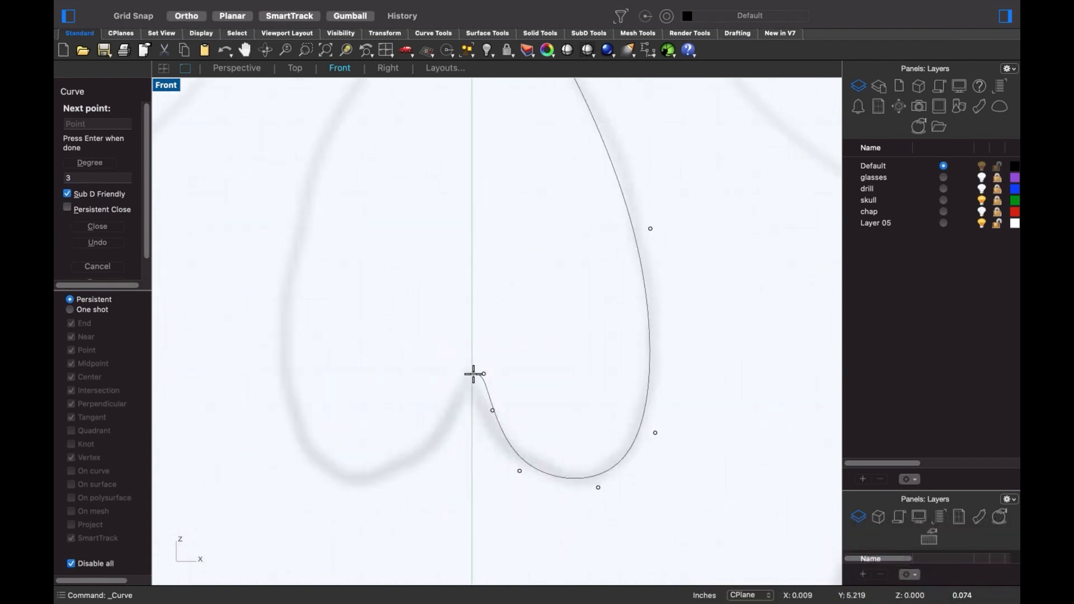
shift+click(473, 374)
key(Return)
scroll(486, 393, down, 6)
- Mirror the nose half-curve across the vertical centre line to create the other half
click(492, 405)
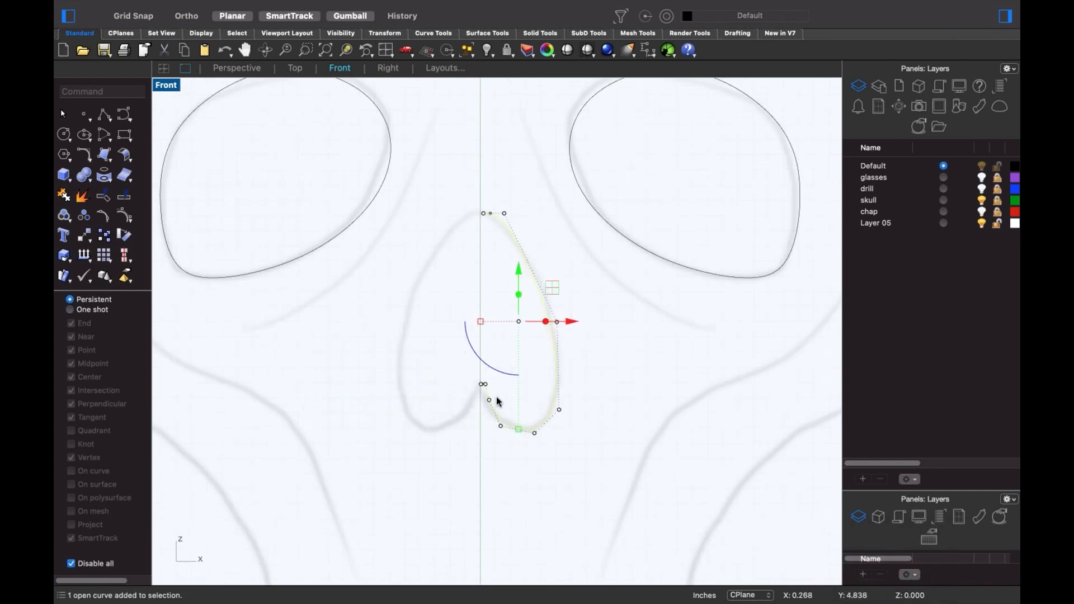
text(mi)
key(Return)
text(0)
key(Return)
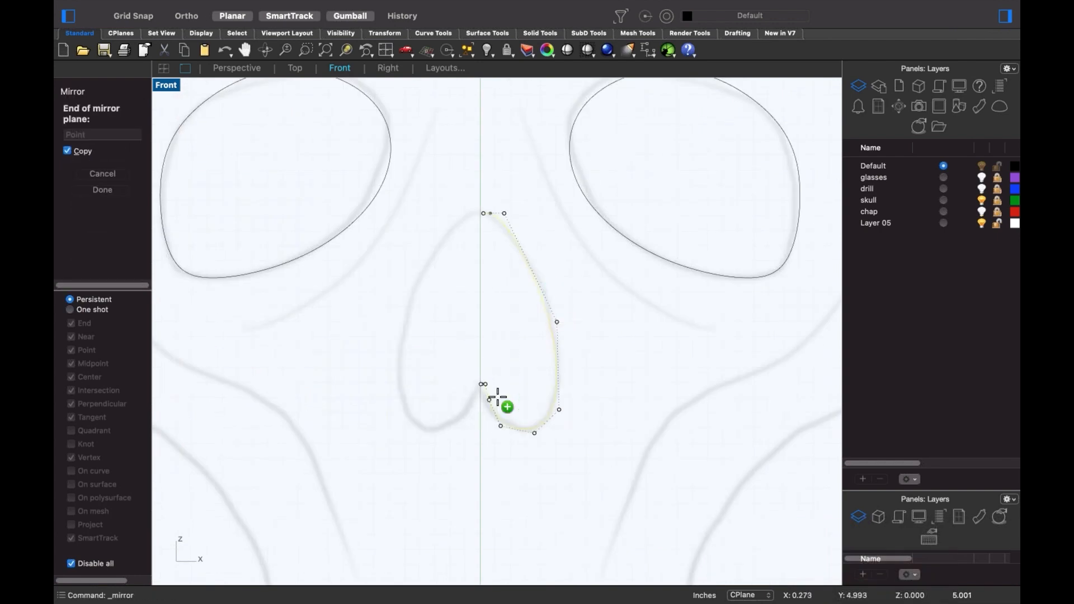
shift+click(491, 398)
click(576, 409)
scroll(461, 161, up, 8)
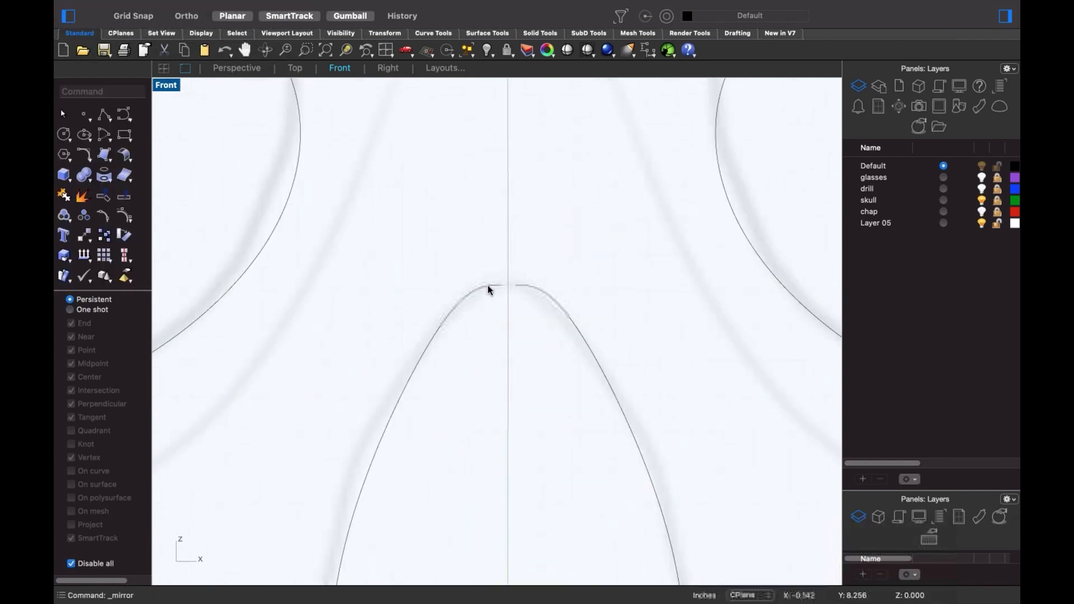
text(Match)
key(Return)
- Match the nose halves' top ends with tangency, averaging both curves
click(490, 290)
click(532, 289)
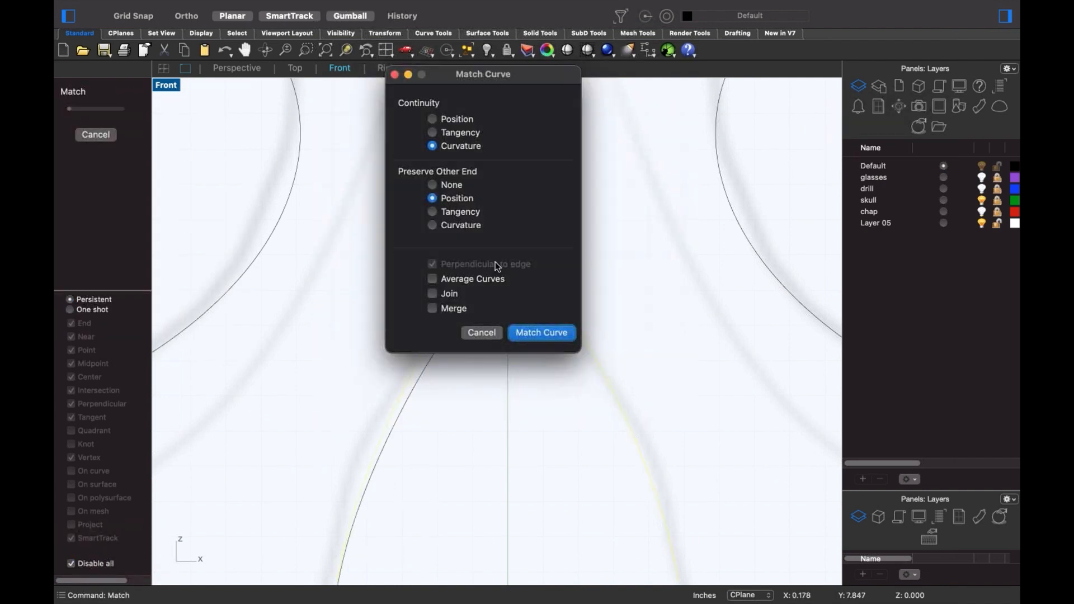
click(471, 283)
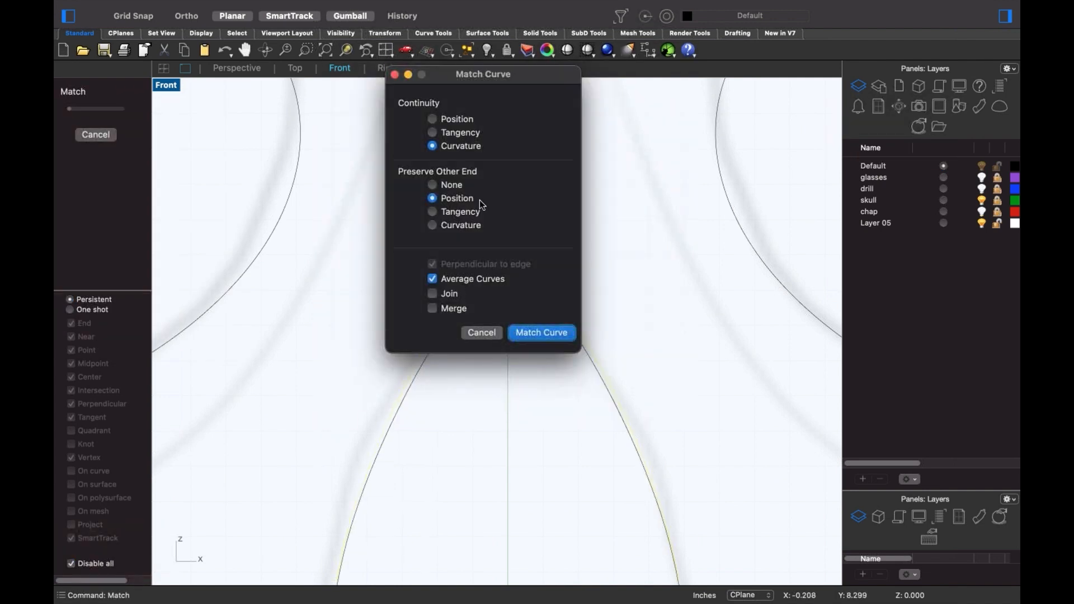
click(461, 134)
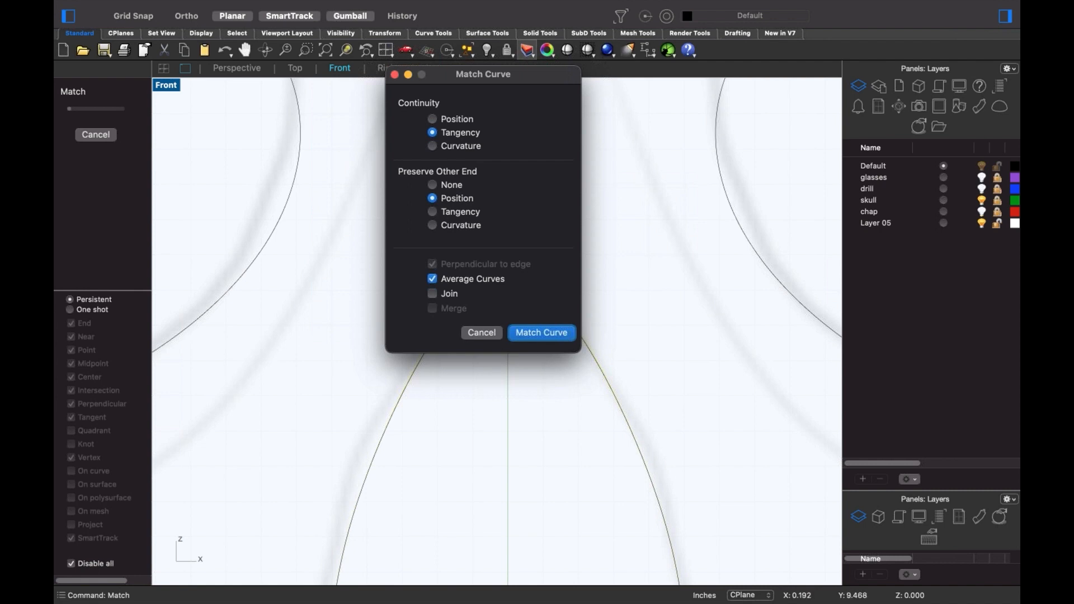
drag(513, 76, 818, 103)
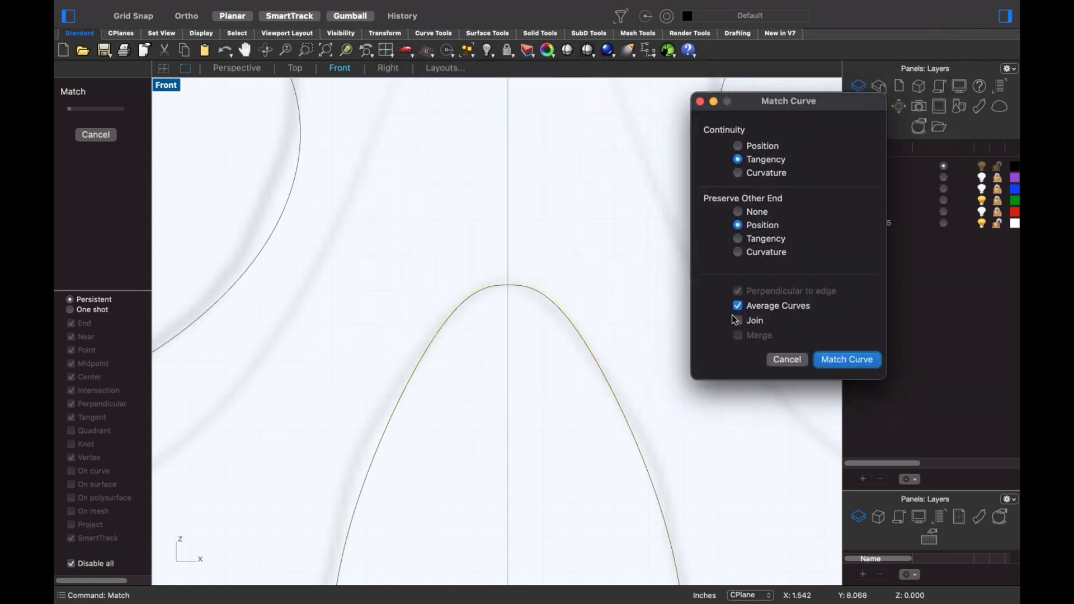
click(847, 359)
- Match the bottom ends the same way and join both halves into one closed nose curve
scroll(572, 354, down, 3)
scroll(578, 390, up, 5)
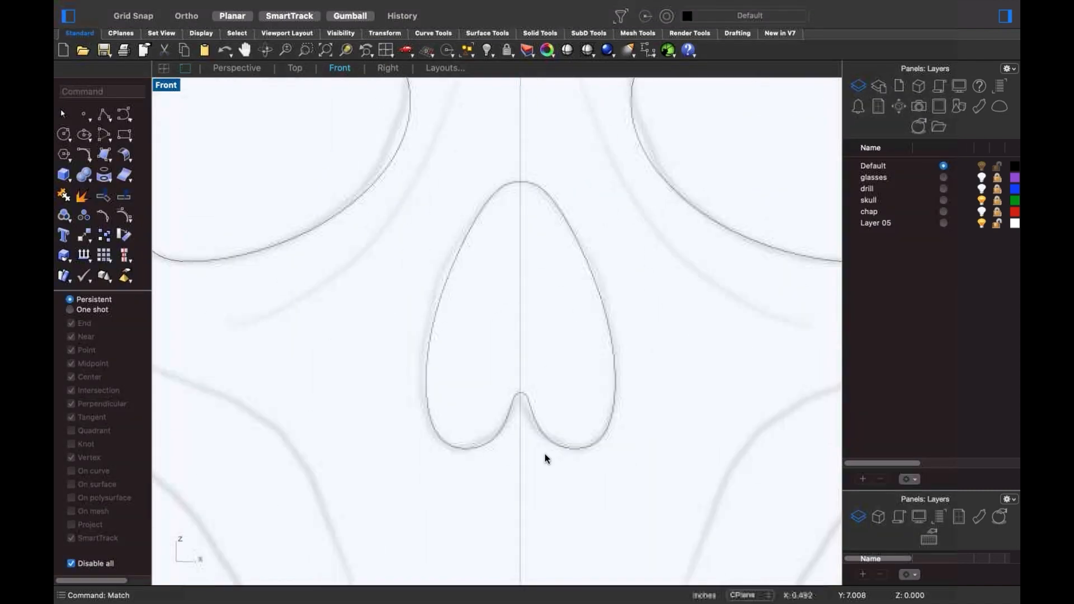
scroll(509, 364, up, 4)
click(433, 175)
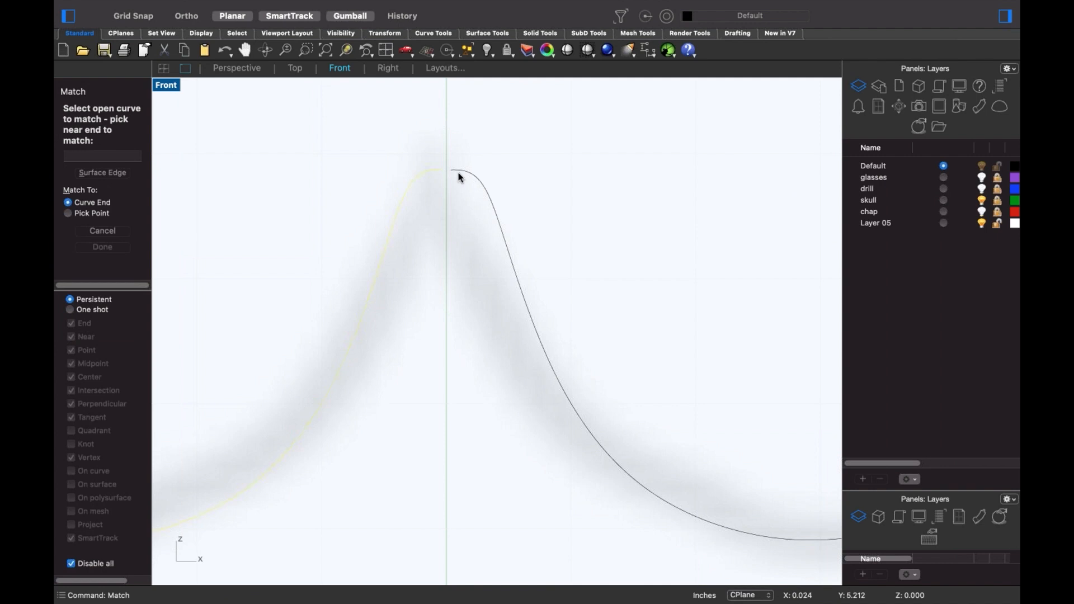
click(458, 172)
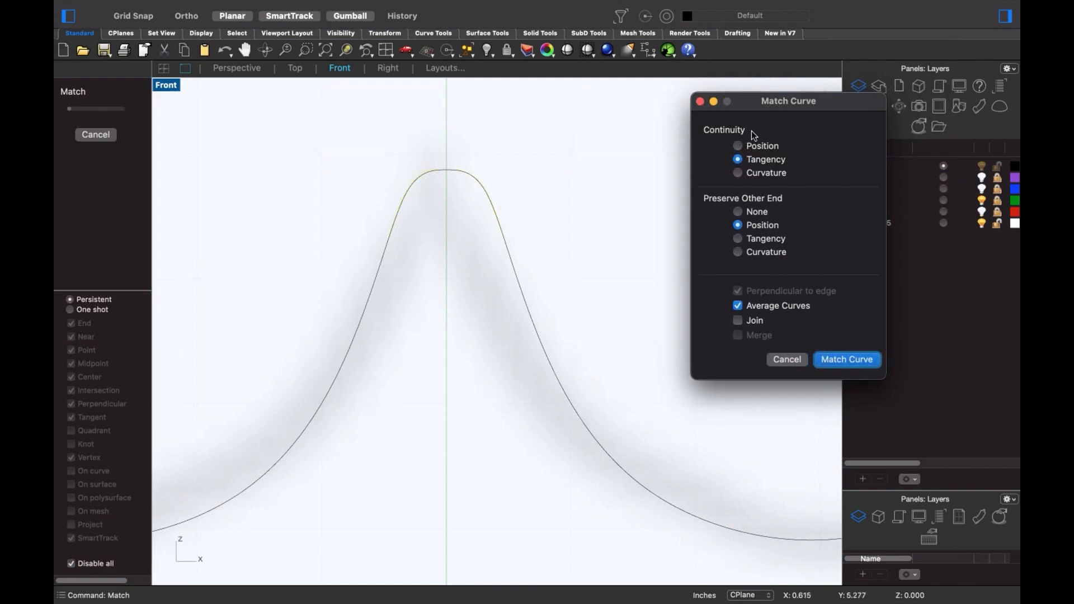
click(847, 360)
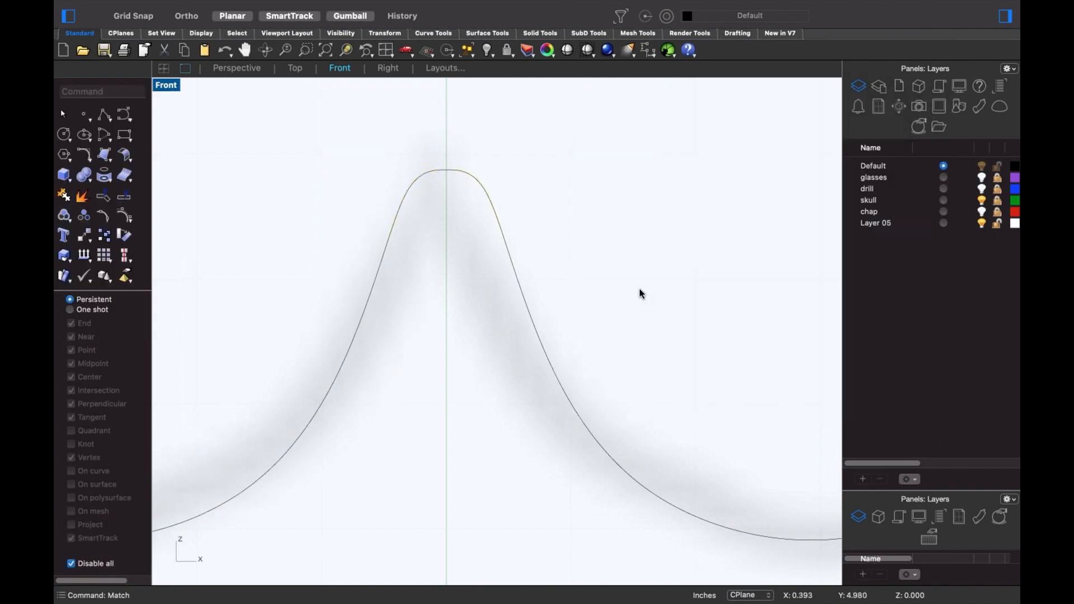
scroll(638, 268, down, 5)
key(super+j)
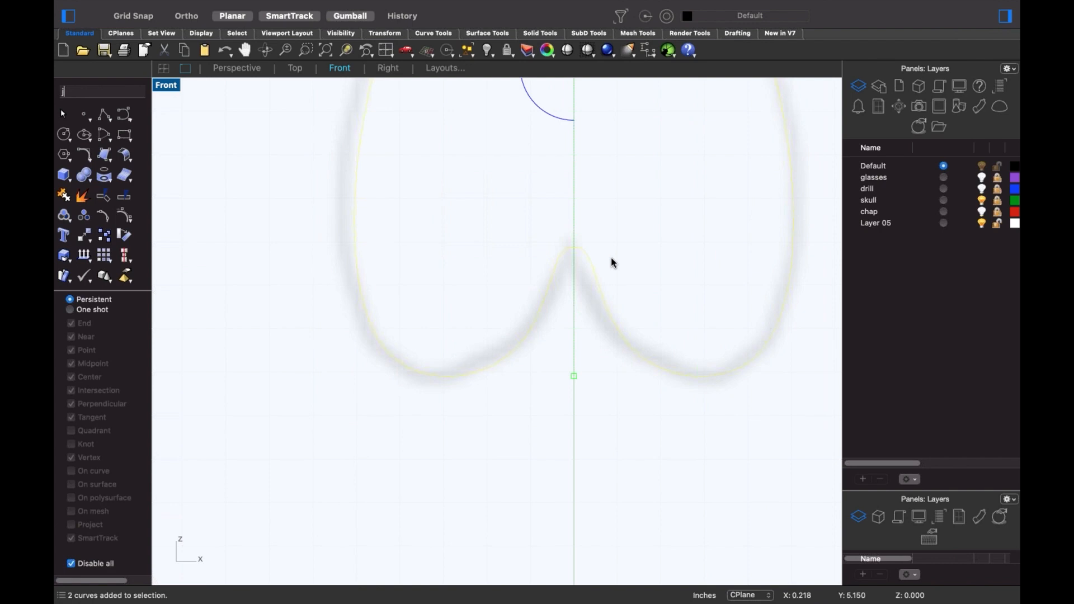
scroll(607, 256, down, 5)
scroll(488, 352, down, 5)
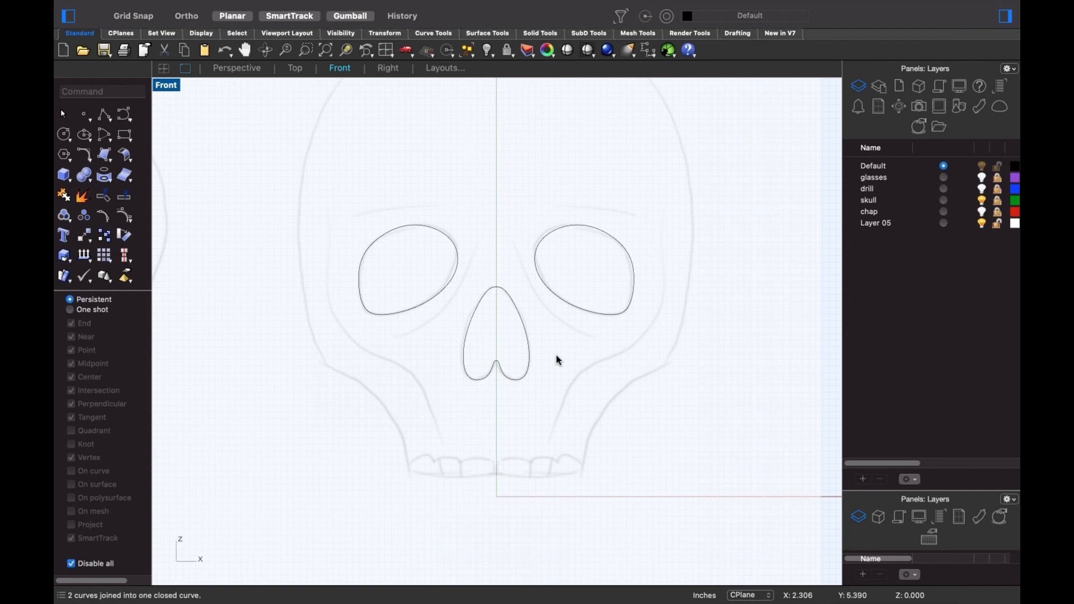
scroll(558, 344, up, 2)
mouse_move(561, 336)
right_down()
mouse_move(592, 435)
mouse_move(604, 407)
right_up()
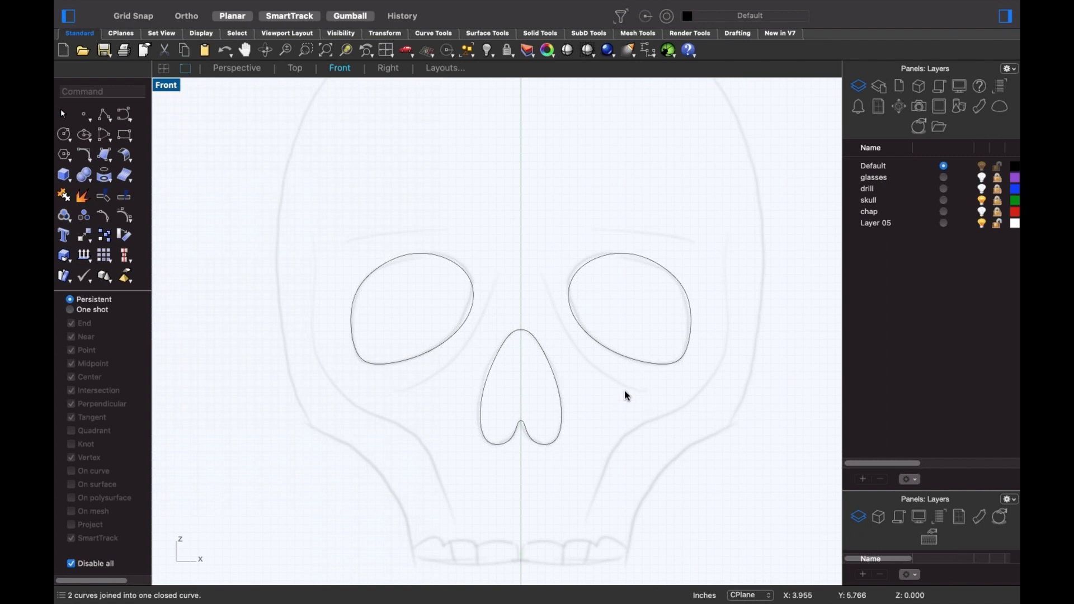
scroll(637, 354, up, 2)
- Drag a control point on the right eye outline to reshape it
click(630, 362)
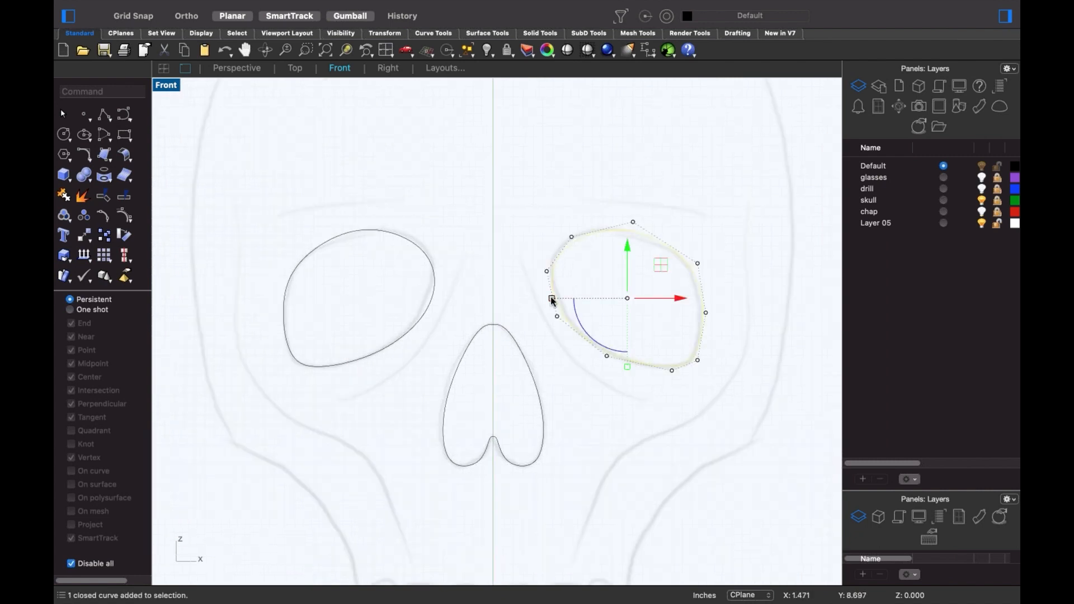
shift+drag(552, 299, 531, 311)
click(475, 293)
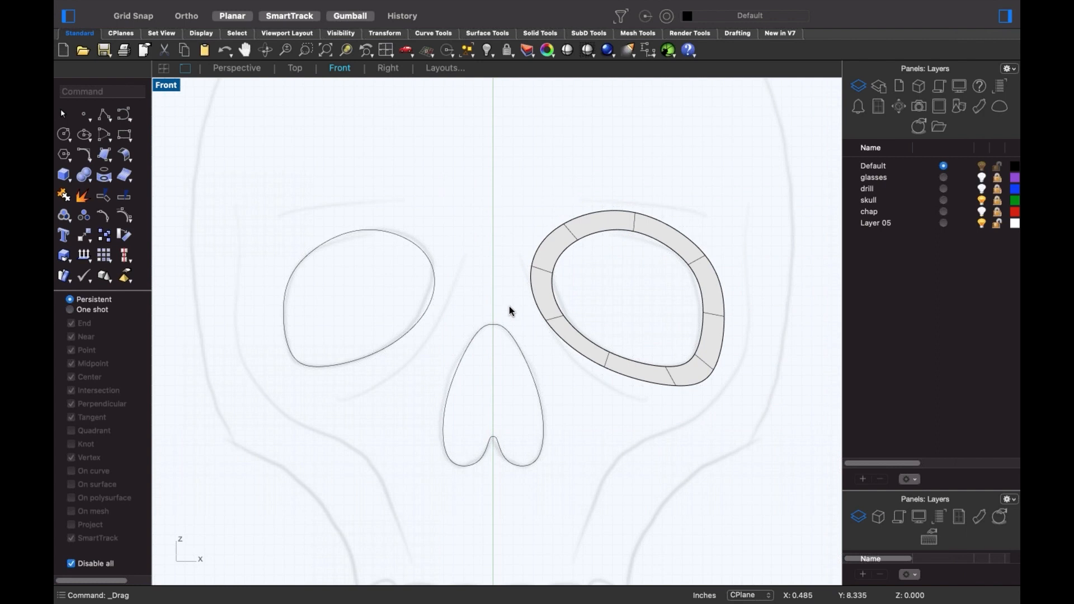
- Scale the left eye outline slightly larger with the gumball
click(435, 293)
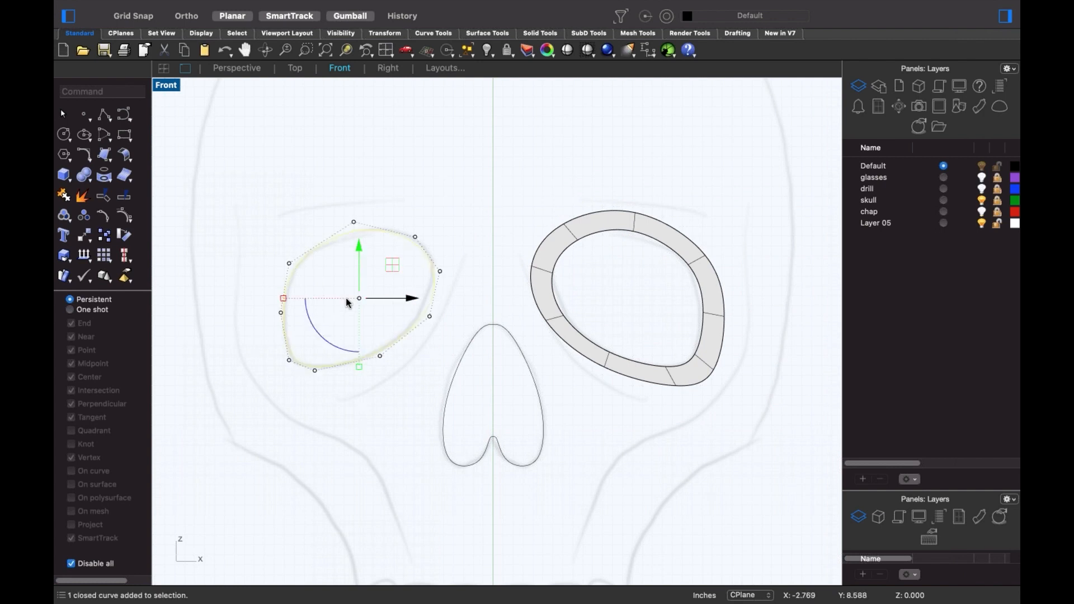
drag(283, 299, 267, 316)
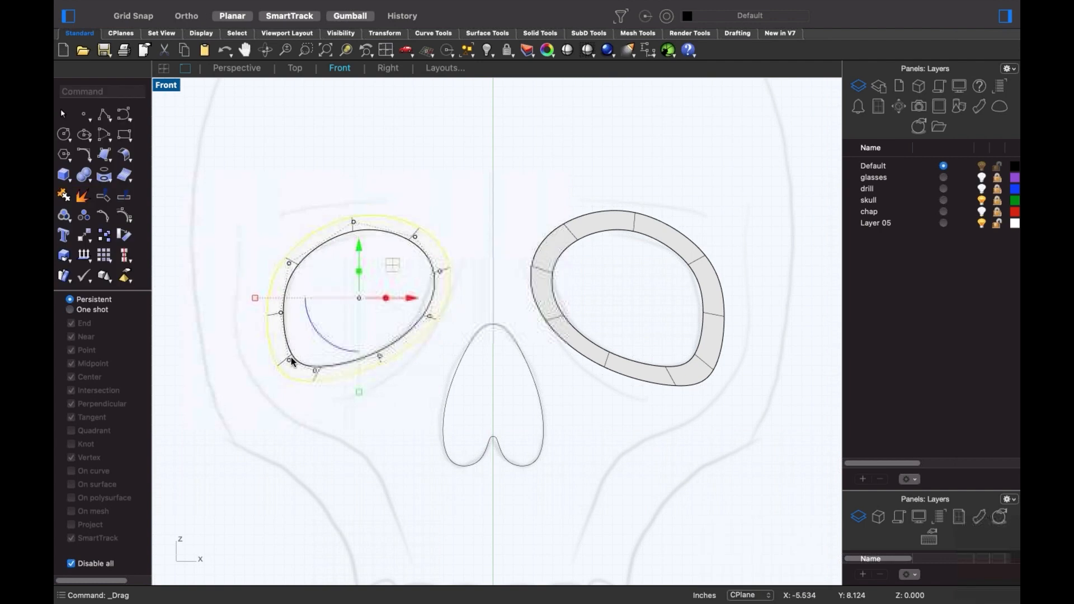
click(383, 414)
- Pull the nose outline's left point outward and delete the thick nose ring surface
click(446, 402)
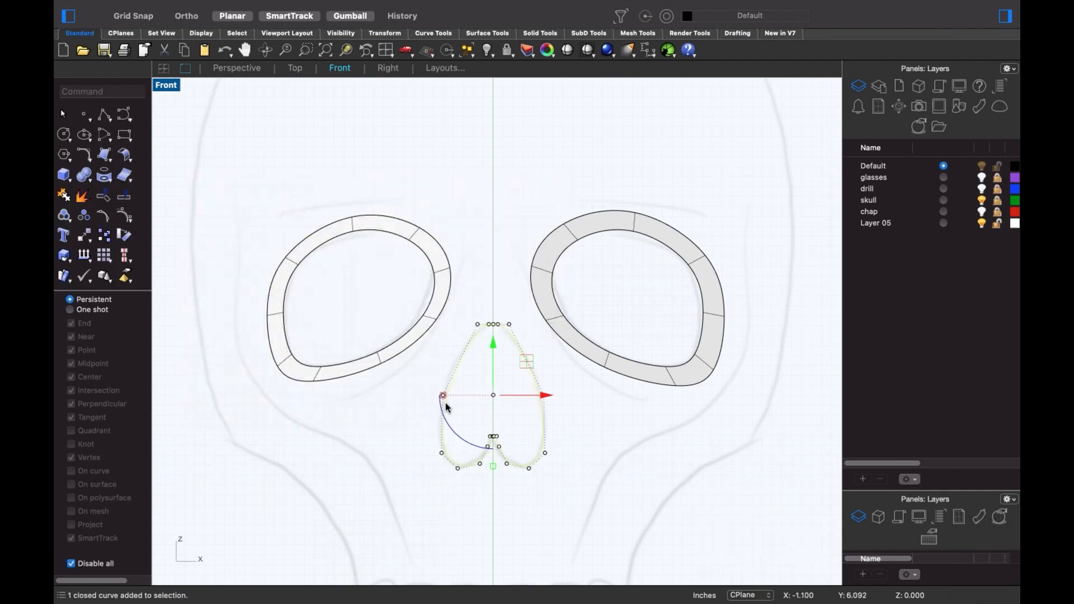
shift+drag(442, 395, 436, 407)
click(408, 433)
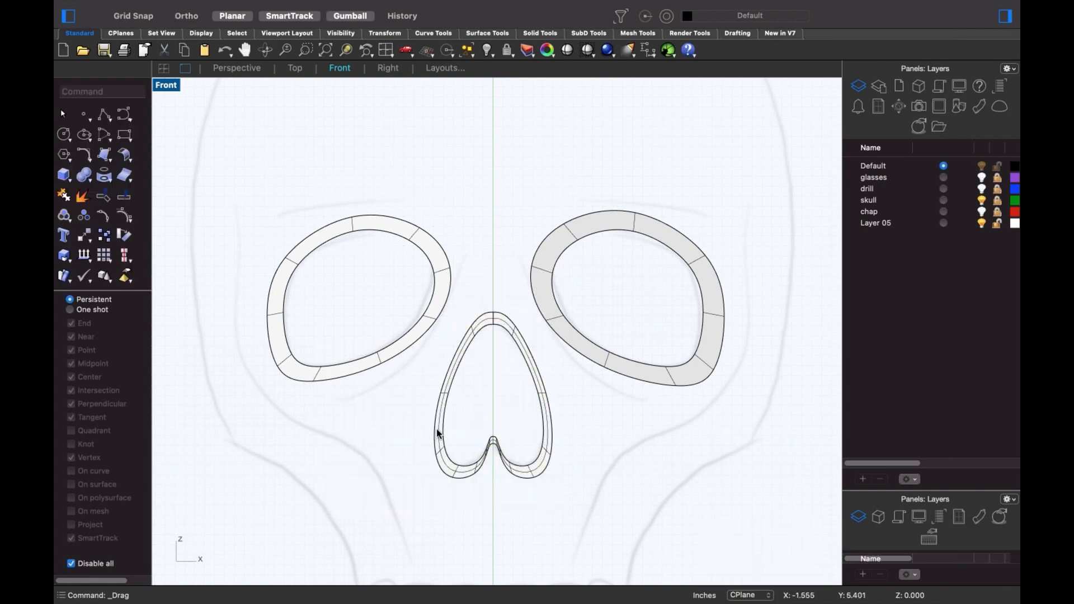
scroll(469, 471, up, 3)
click(465, 479)
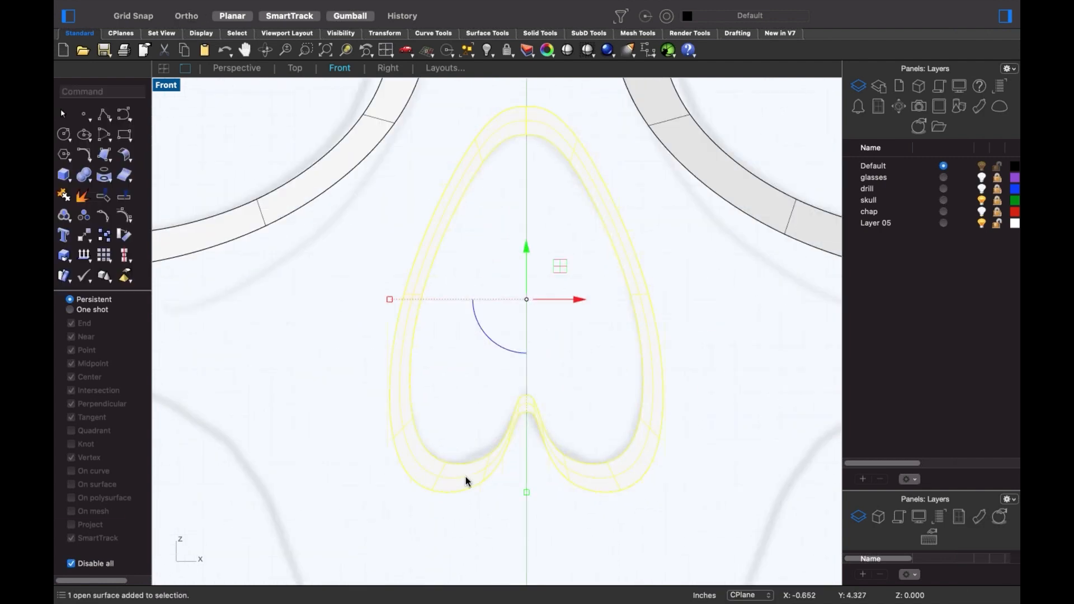
key(Delete)
- Move a window-selected group of nose points left and delete the regenerated ring surface
click(472, 455)
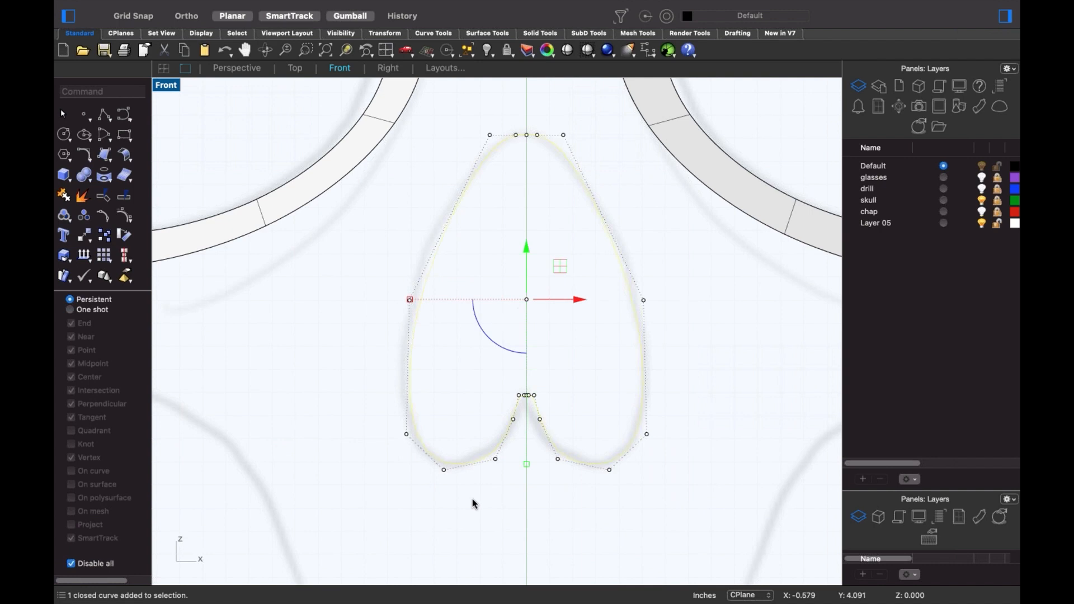
drag(446, 358, 404, 366)
drag(410, 300, 391, 312)
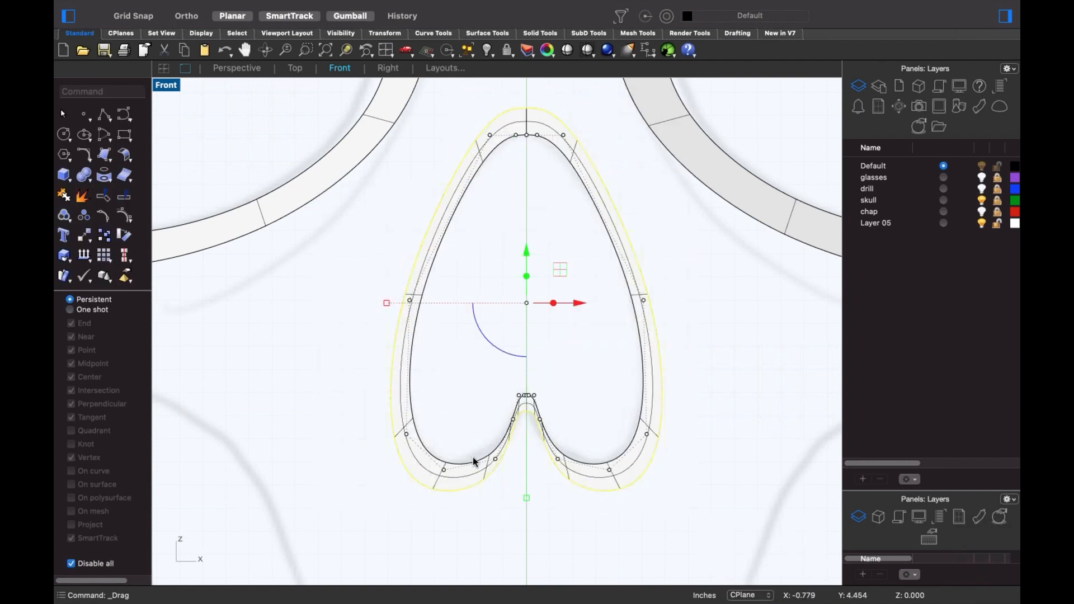
key(Escape)
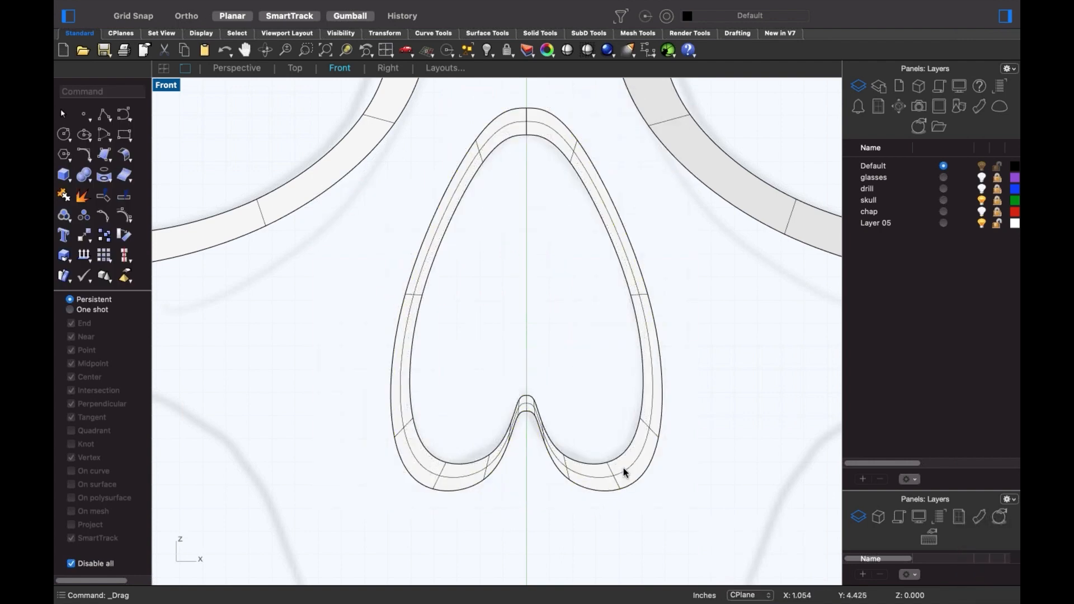
click(629, 472)
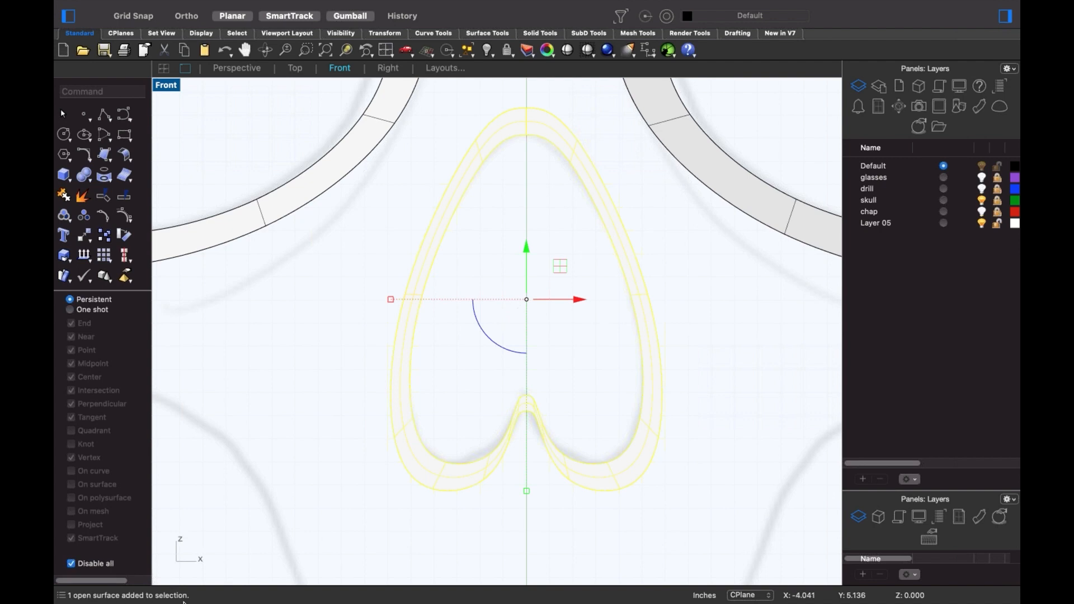
key(Delete)
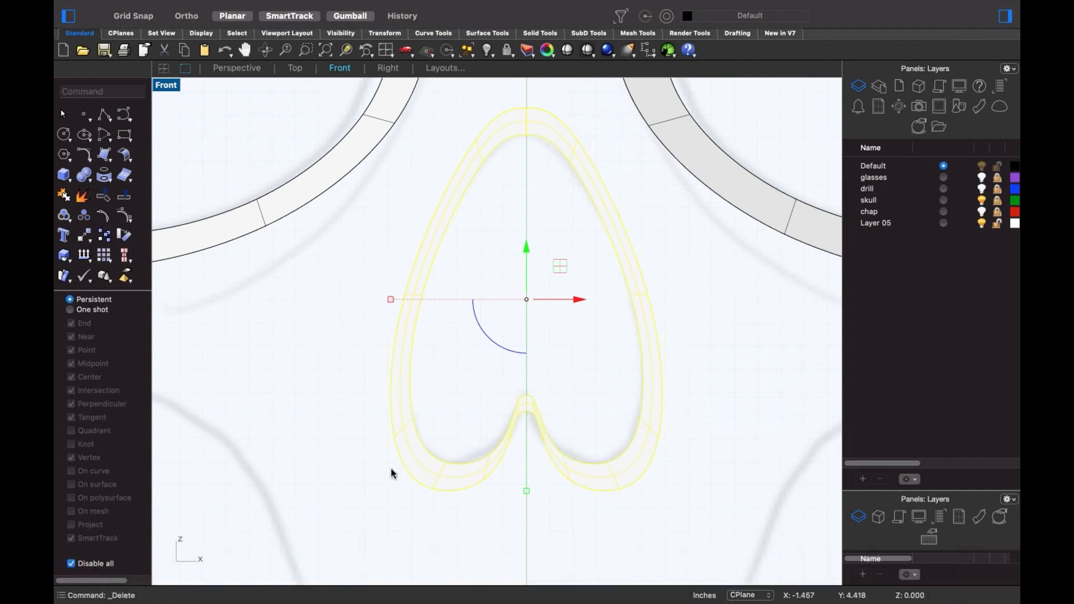
drag(457, 400, 398, 484)
- Rebuild the nose curve to 20 control points at degree 3, SubD friendly
text(Reb)
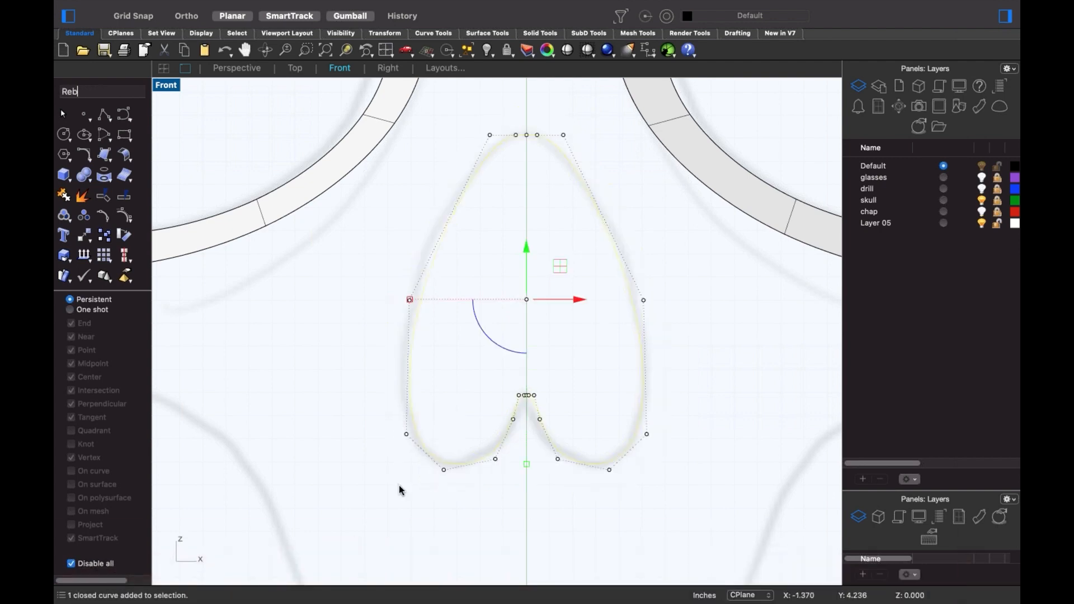
key(Return)
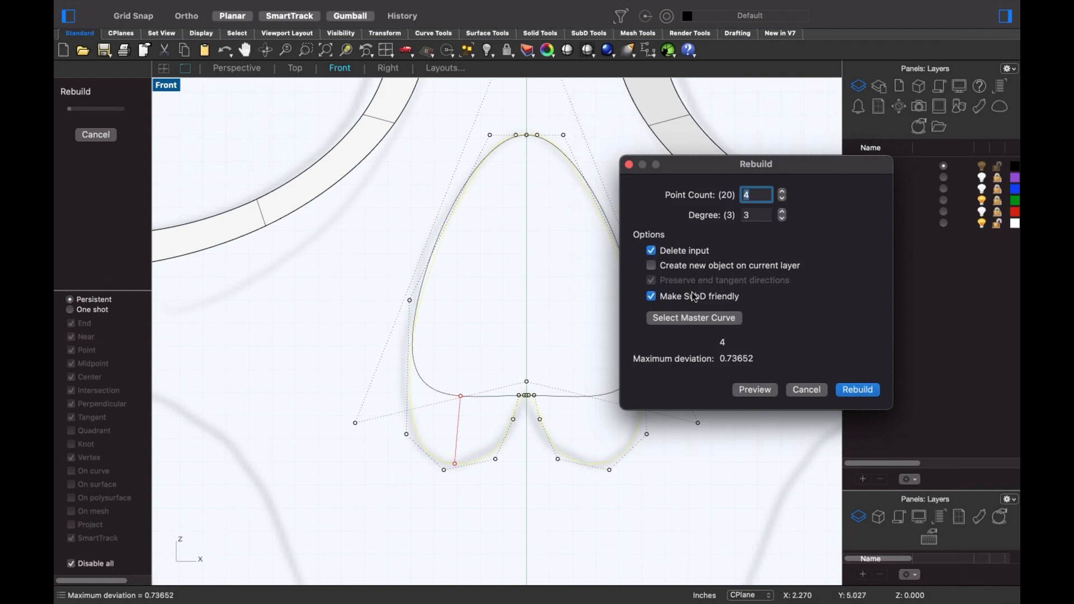
click(764, 195)
double_click(764, 196)
click(783, 193)
click(783, 193)
click(783, 193)
click(783, 192)
click(782, 193)
click(783, 193)
click(783, 193)
click(783, 193)
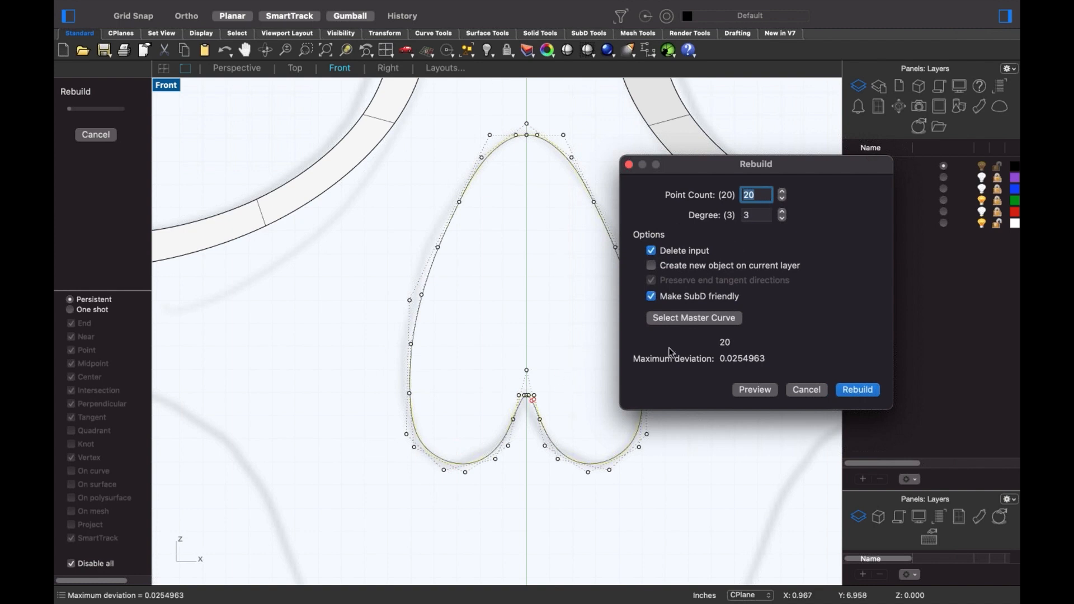
click(860, 391)
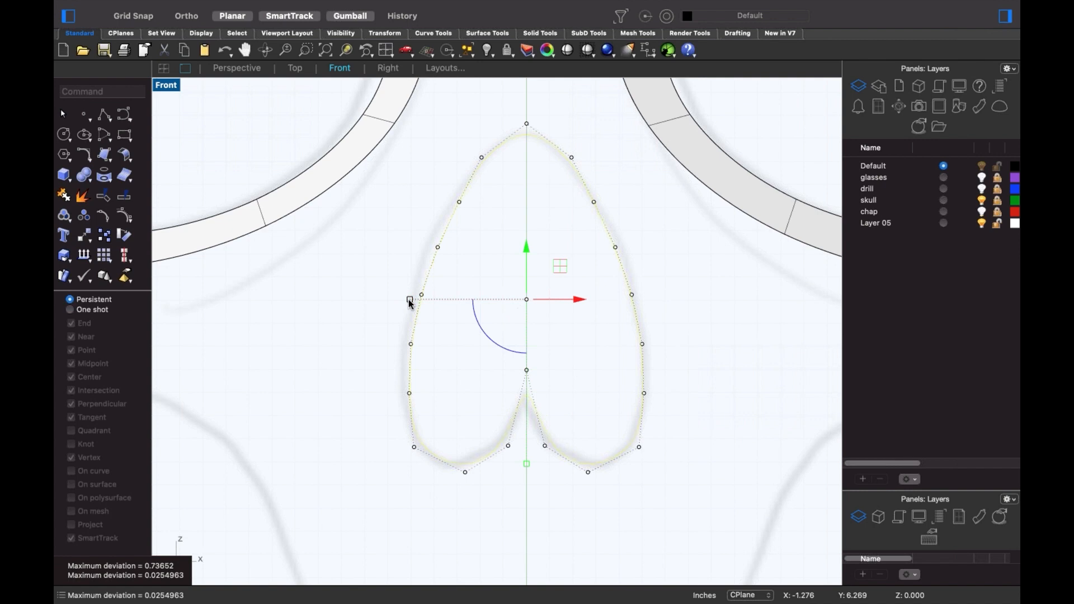
- Scale the rebuilt nose curve up slightly around its centre
drag(409, 302, 384, 309)
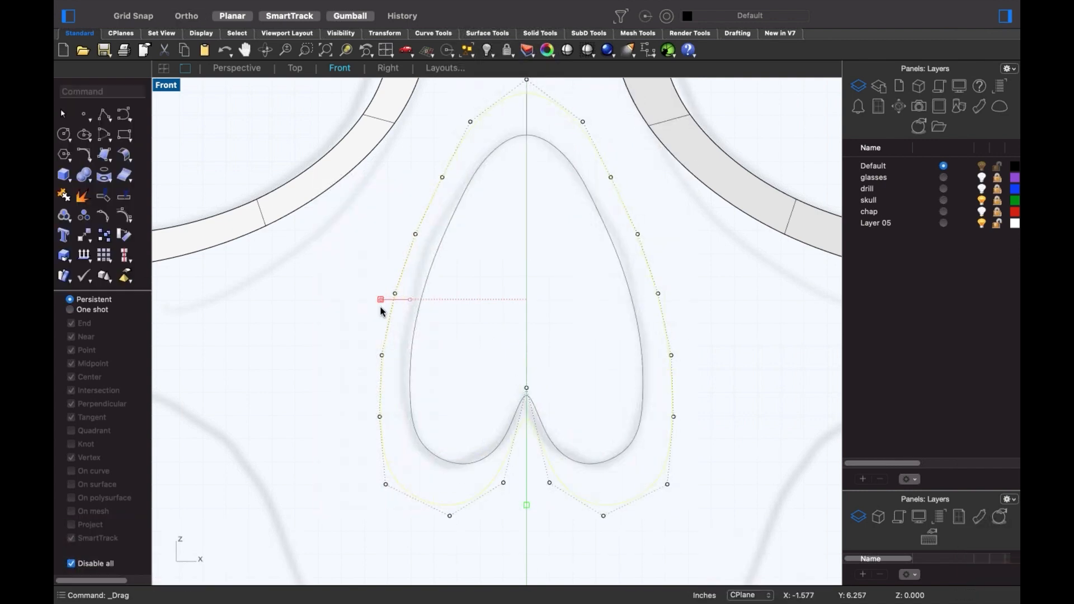
click(355, 349)
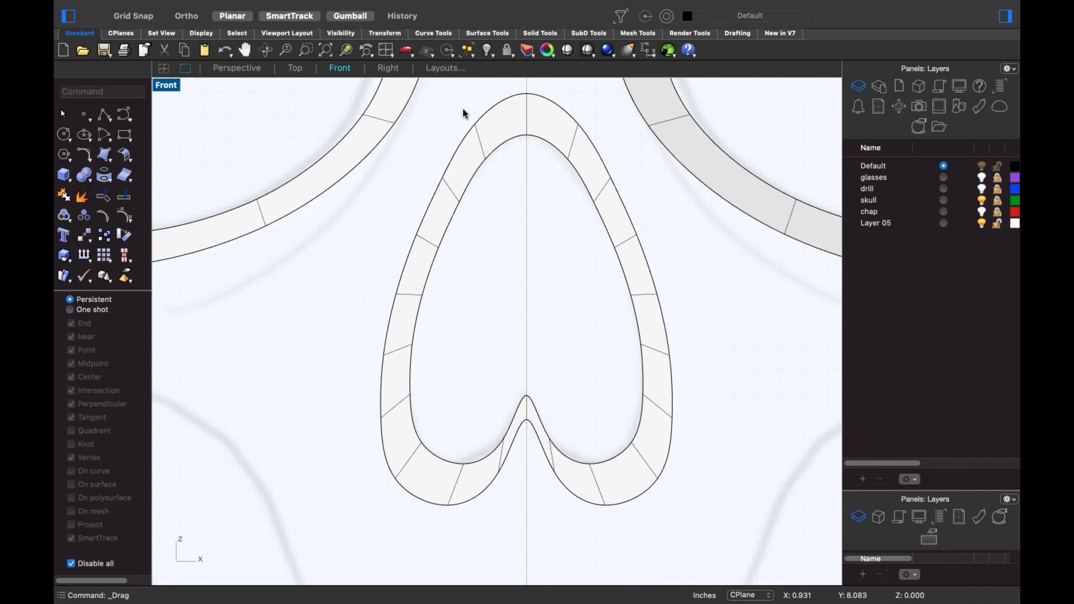
scroll(515, 299, down, 5)
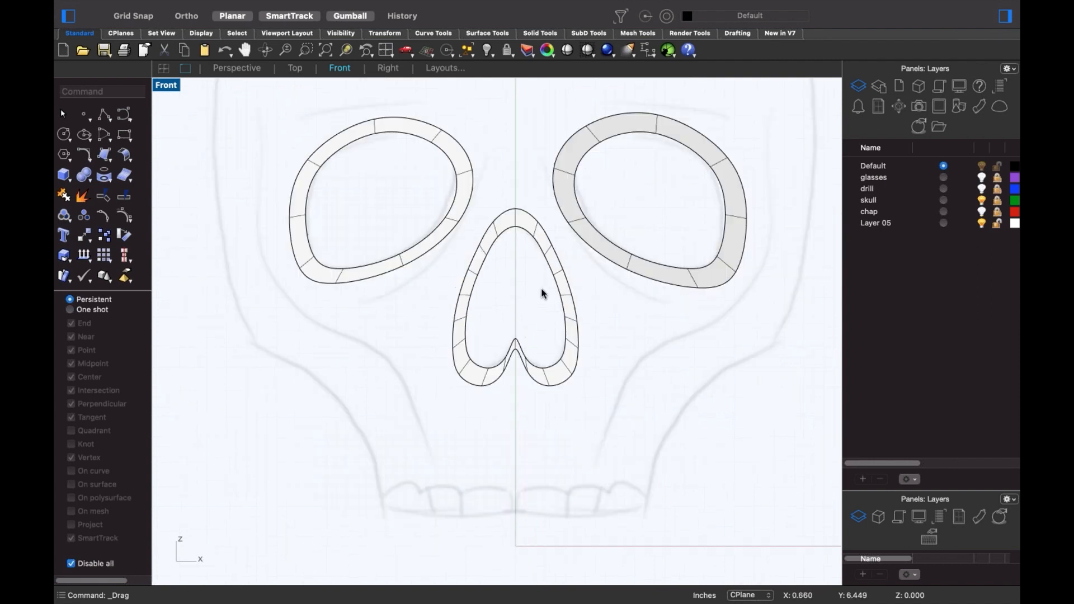
scroll(487, 317, up, 3)
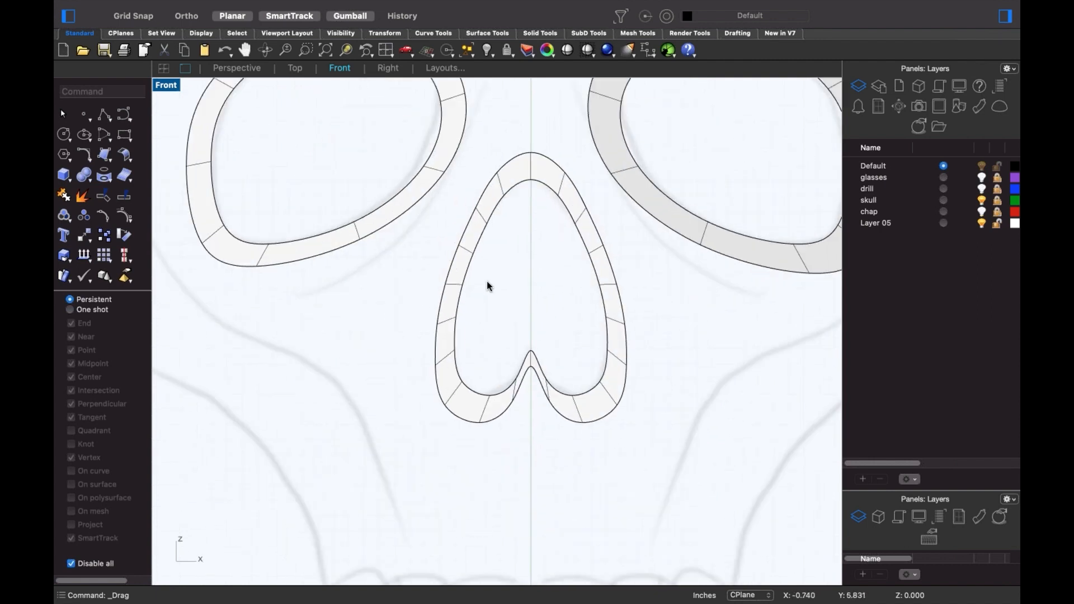
- Delete two mirrored pairs of edges from the sides of the nose ring
shift+super+click(481, 216)
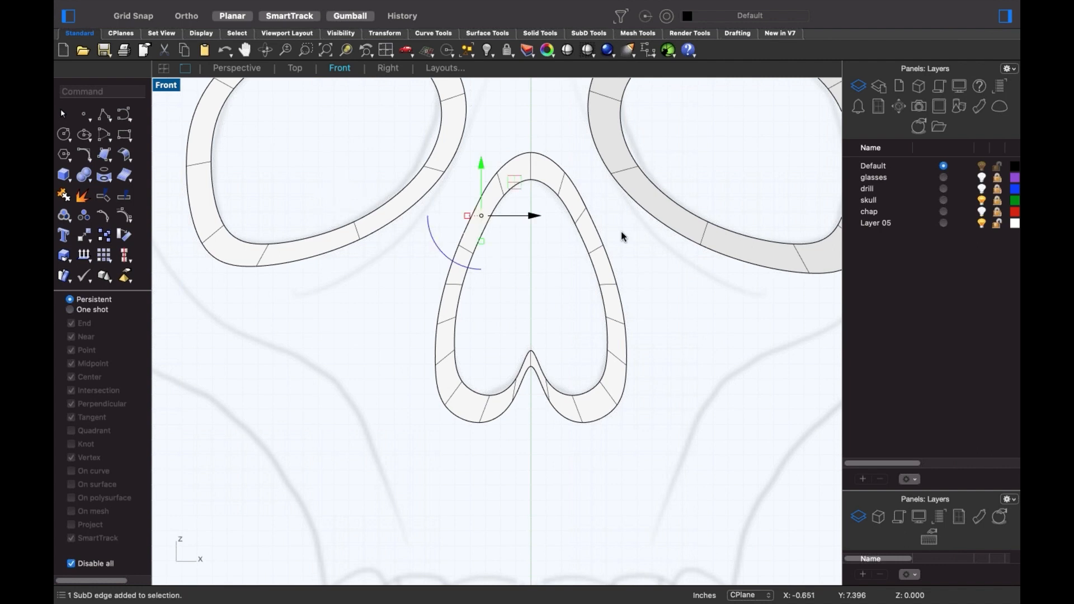
shift+super+click(585, 217)
click(649, 277)
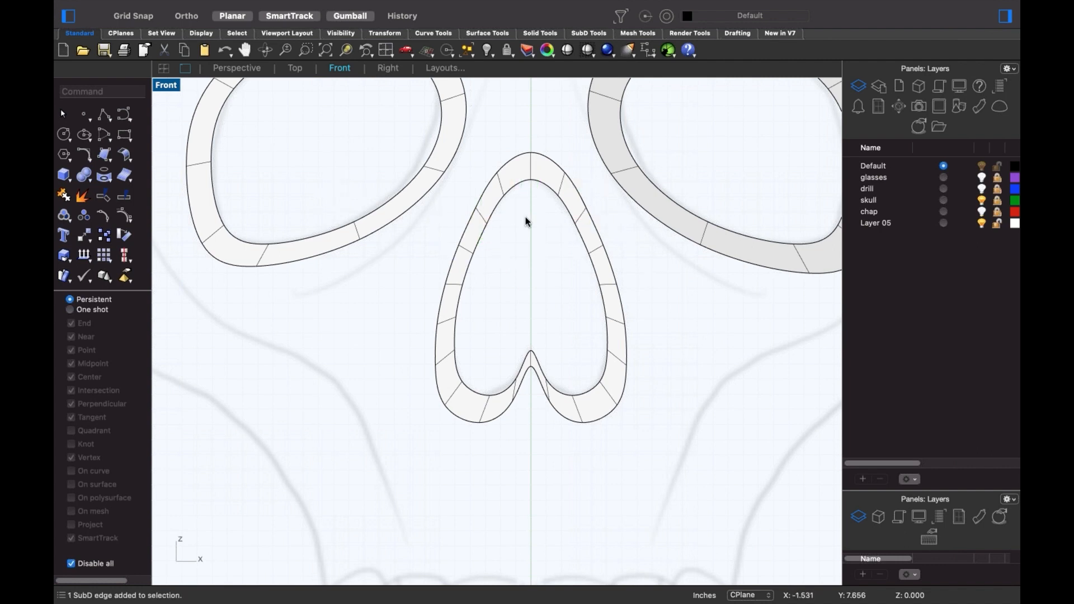
shift+super+click(485, 218)
shift+super+click(577, 216)
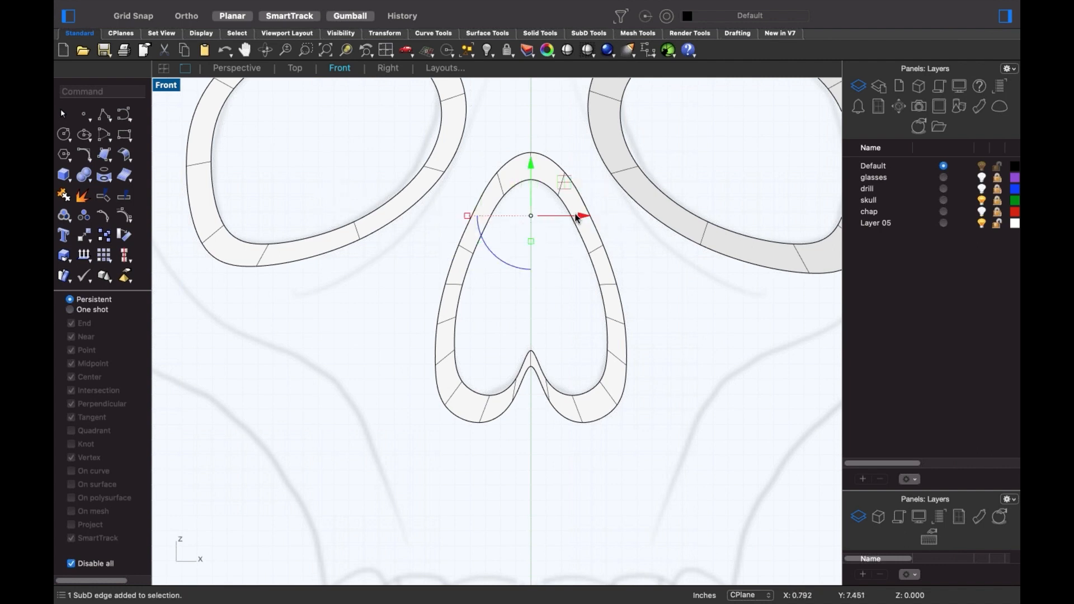
key(Delete)
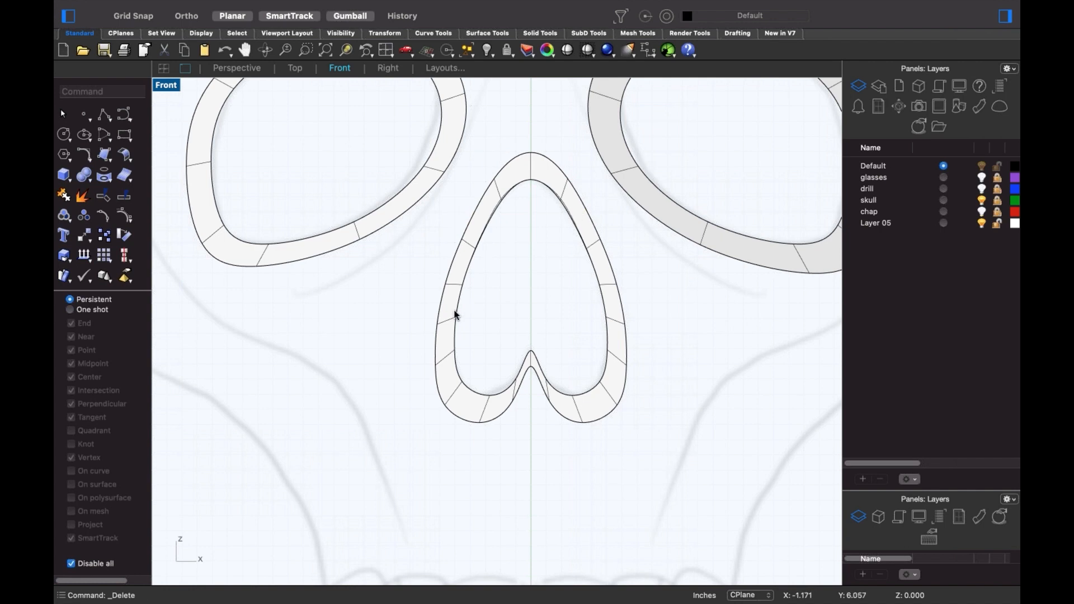
shift+super+click(453, 323)
shift+super+click(617, 321)
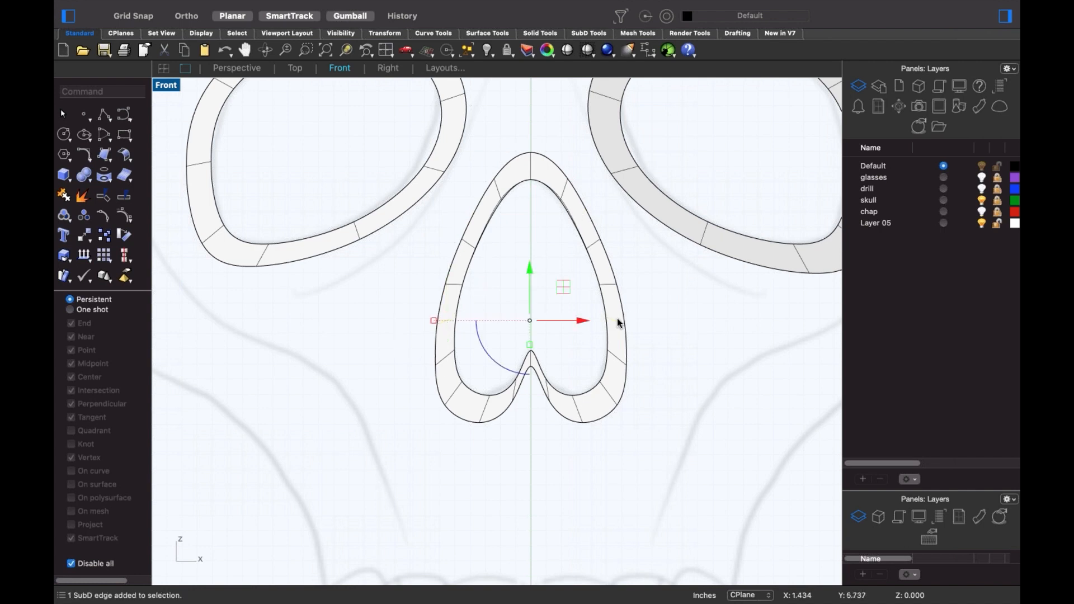
key(Delete)
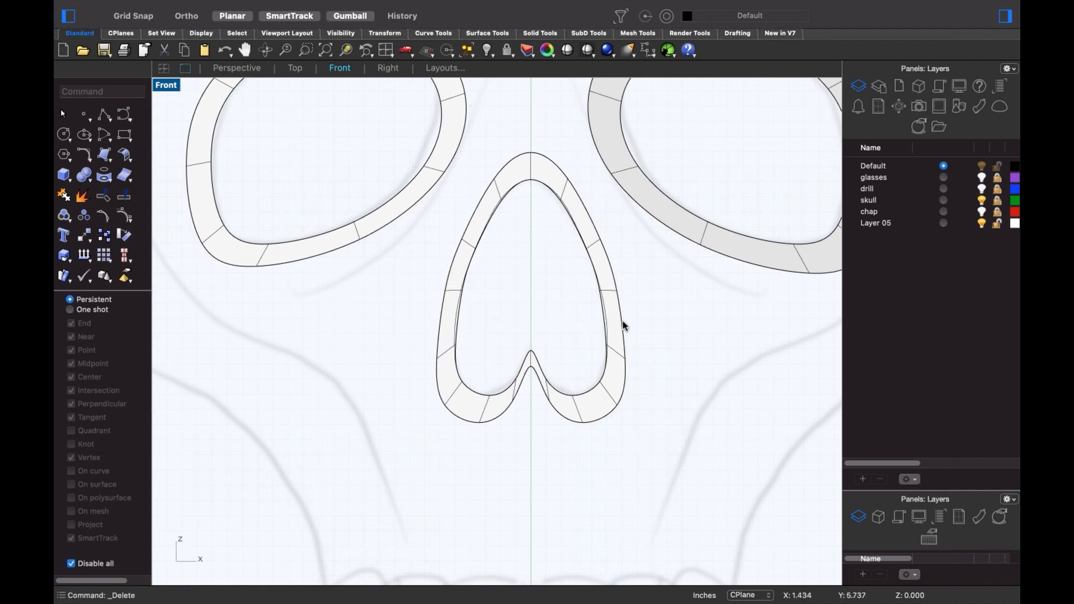
- Delete the bottom edge pair but undo it, then delete another mirrored side pair instead
shift+super+click(485, 411)
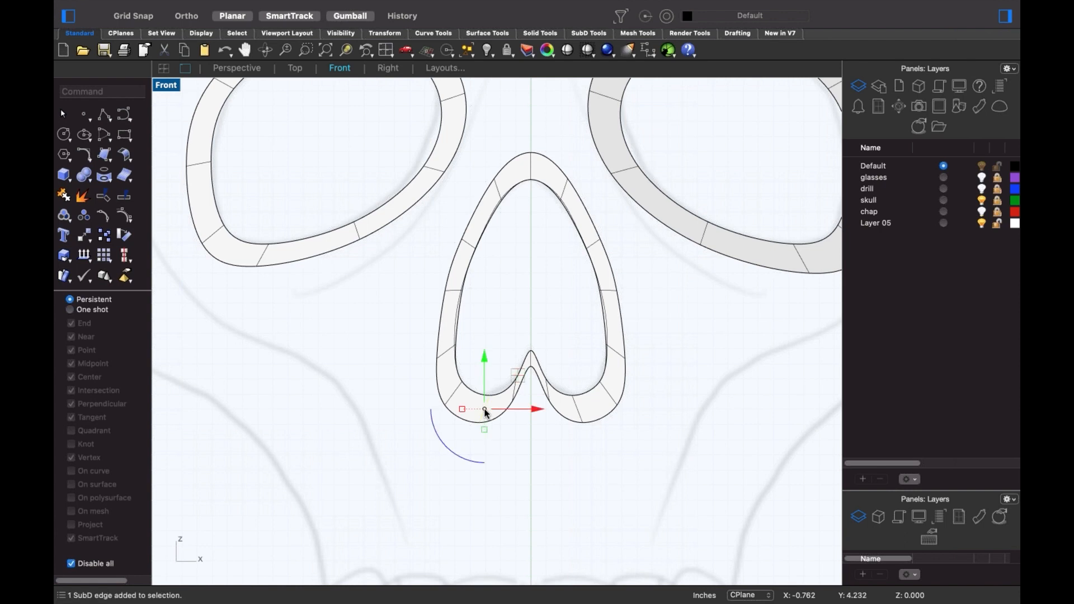
shift+super+click(607, 396)
key(Delete)
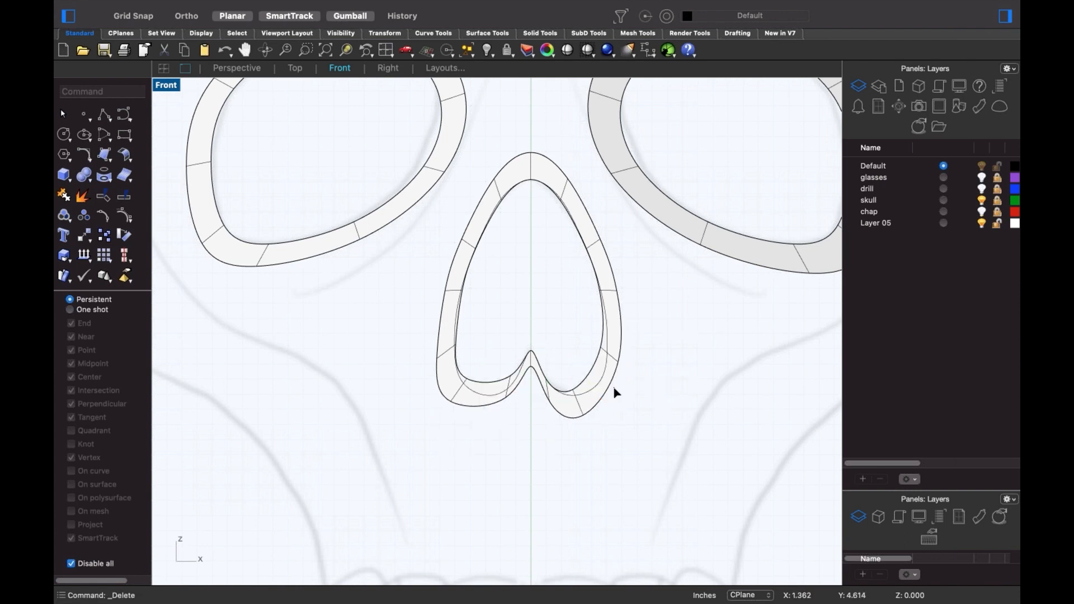
key(super+z)
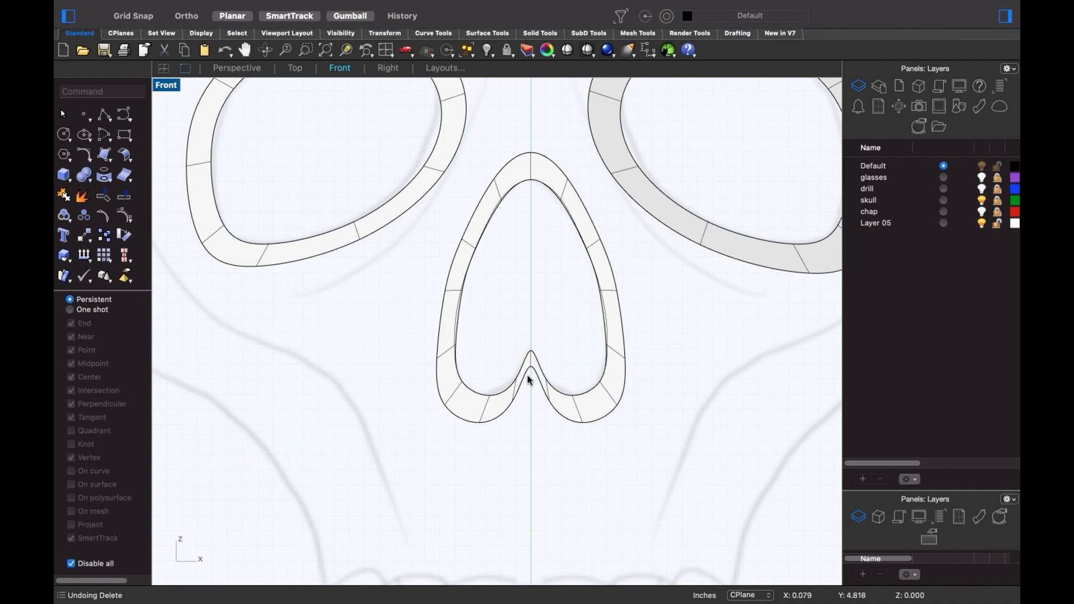
scroll(481, 294, up, 2)
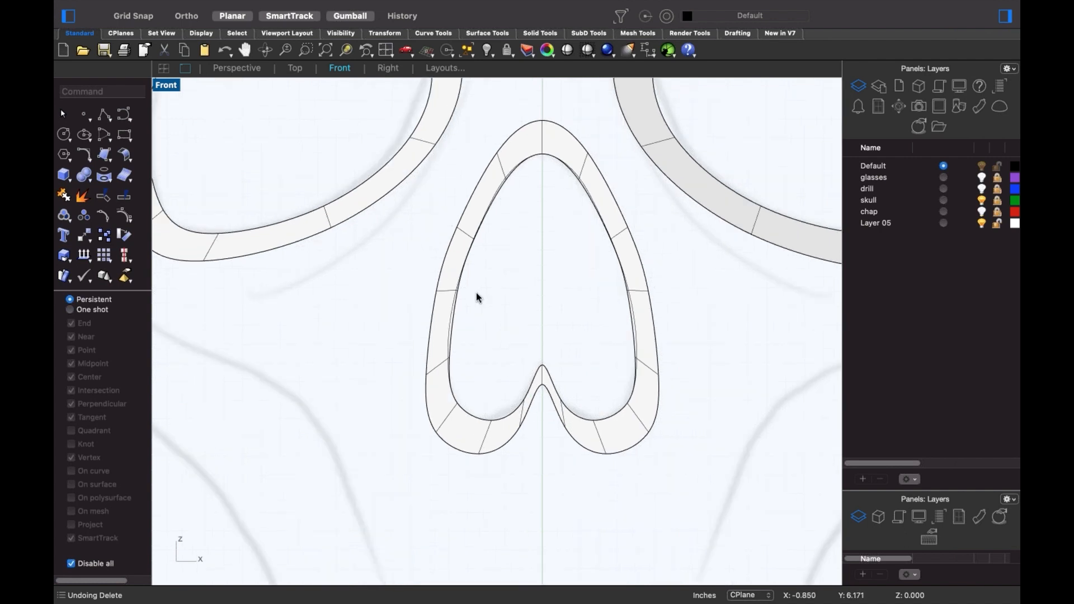
shift+super+click(445, 289)
shift+super+click(640, 291)
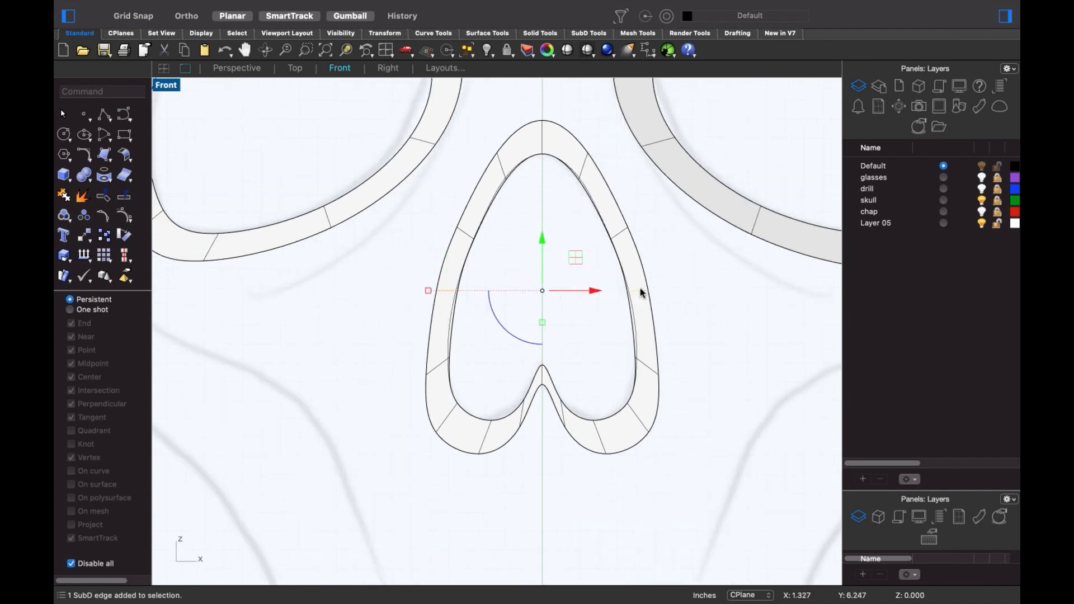
key(Delete)
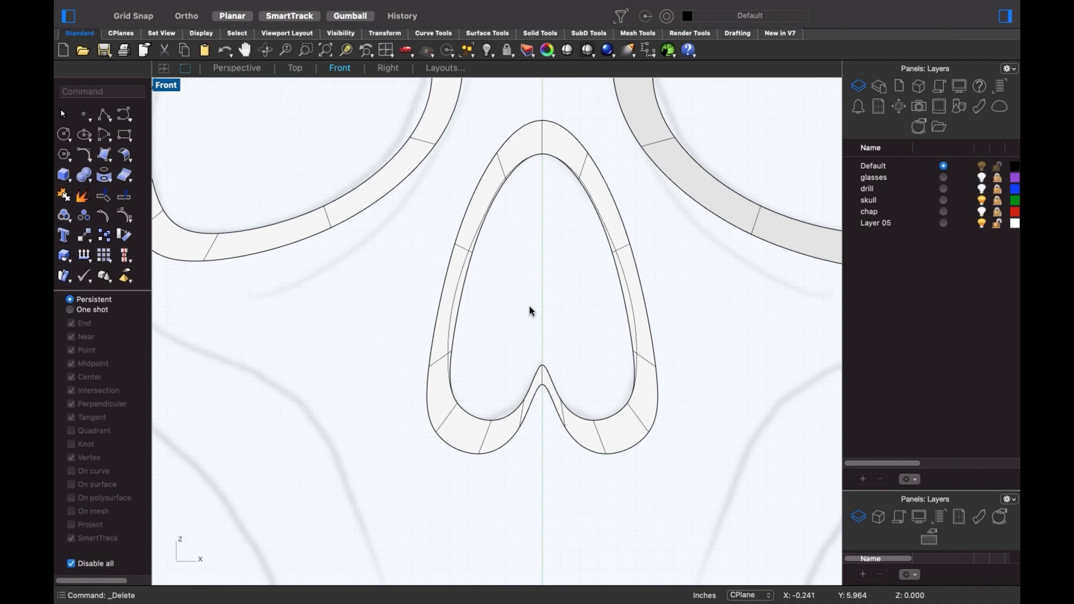
scroll(520, 313, down, 3)
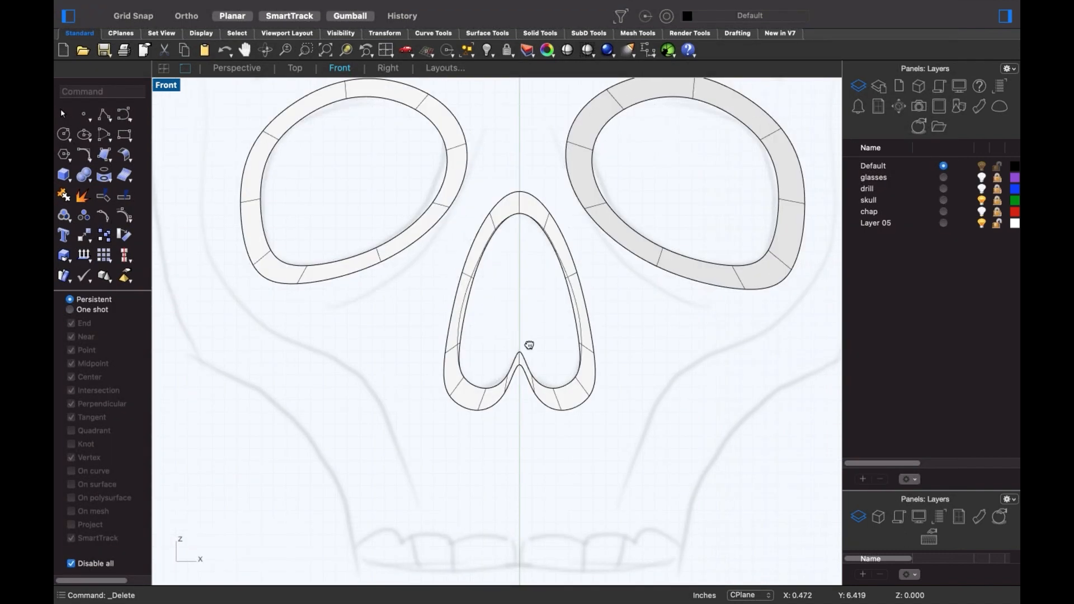
scroll(537, 330, up, 1)
scroll(563, 294, up, 1)
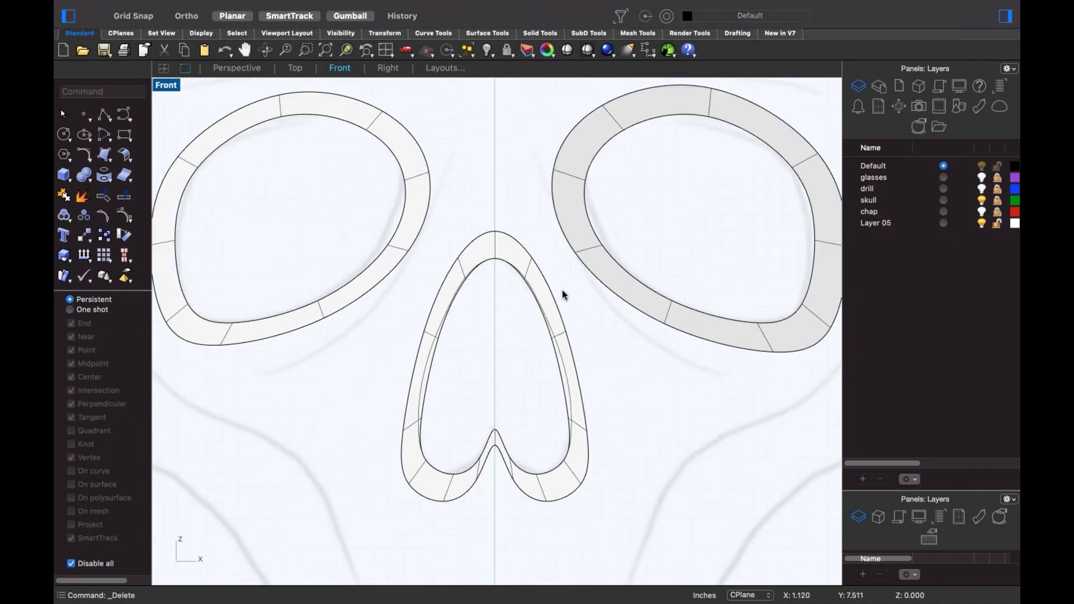
ctrl+shift+click(563, 290)
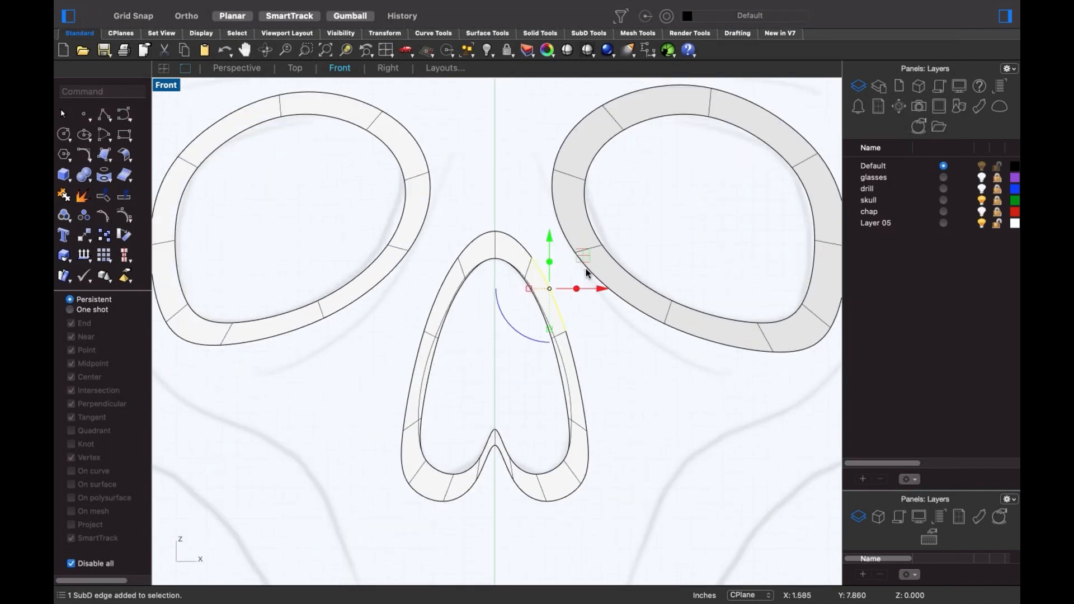
- Bridge the nose ring to the right eye ring's facing inner edge
ctrl+shift+click(587, 272)
text(Bridge)
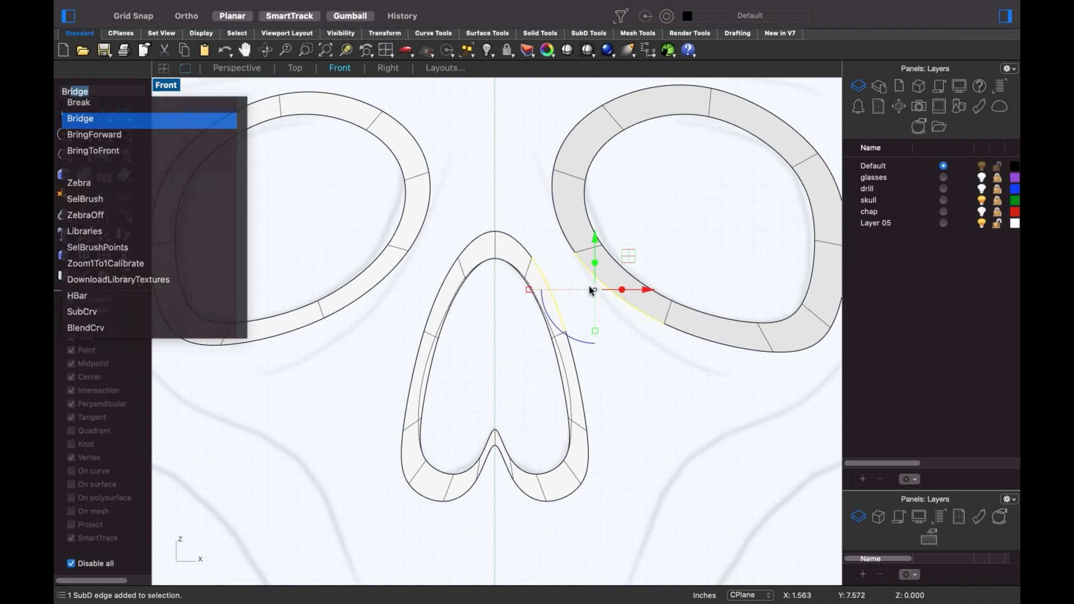
key(Return)
double_click(262, 182)
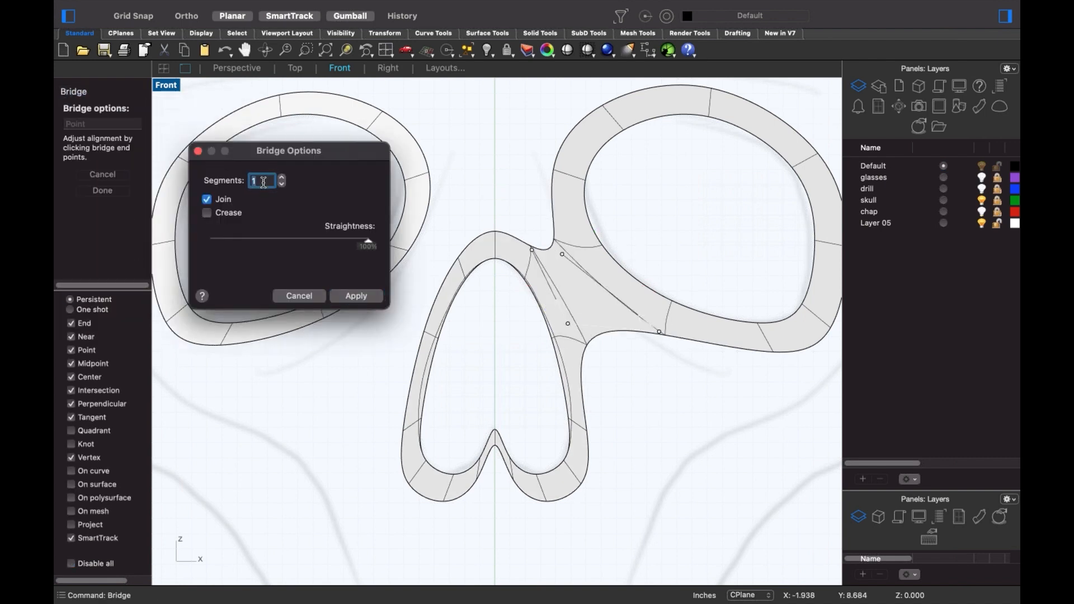
click(356, 295)
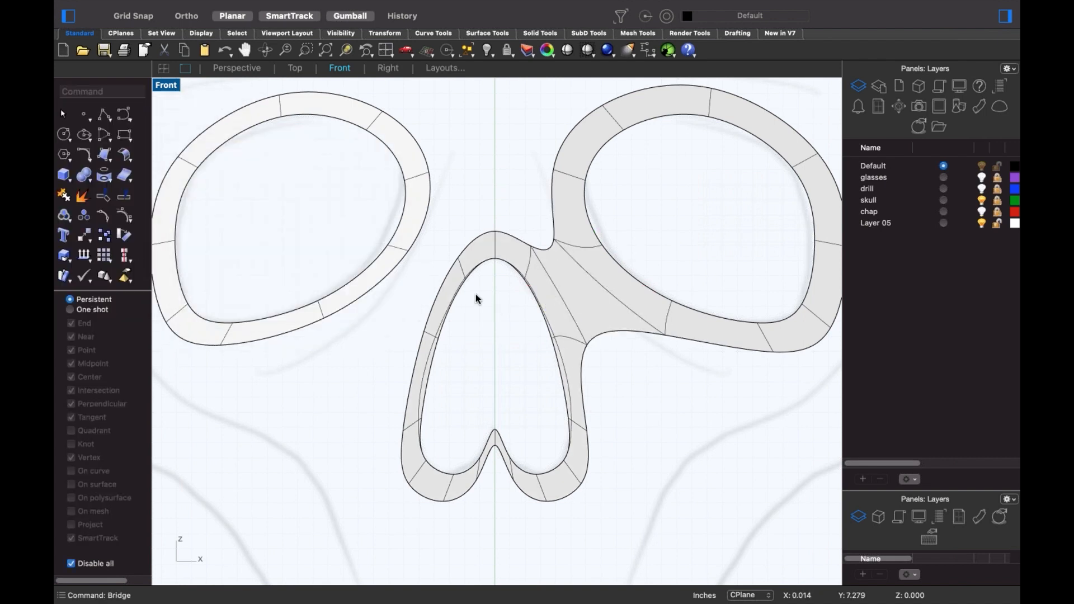
- Bridge the upper-left nose ring edge to the left eye ring
ctrl+shift+click(442, 287)
ctrl+shift+click(390, 273)
key(Return)
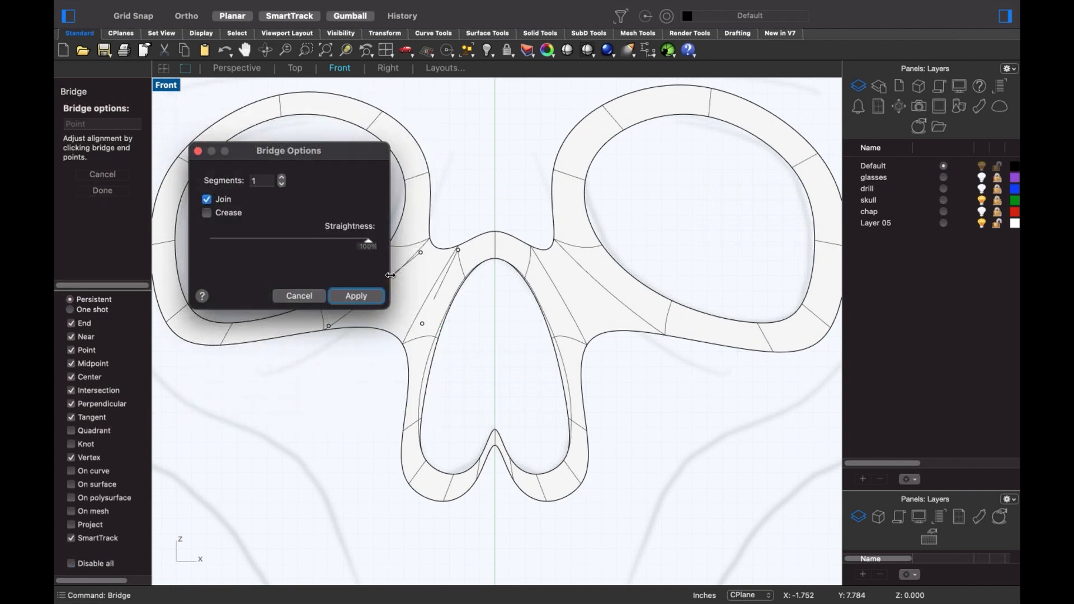
key(Return)
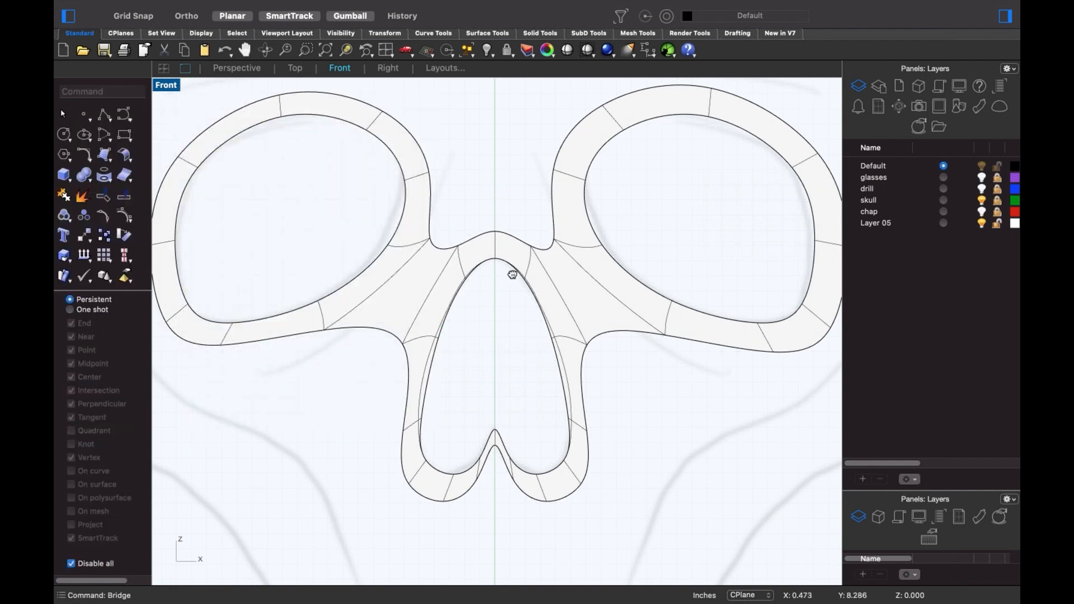
- Add a one-segment bridge from the edge atop the nose bridge to the edge on its left
scroll(512, 274, up, 3)
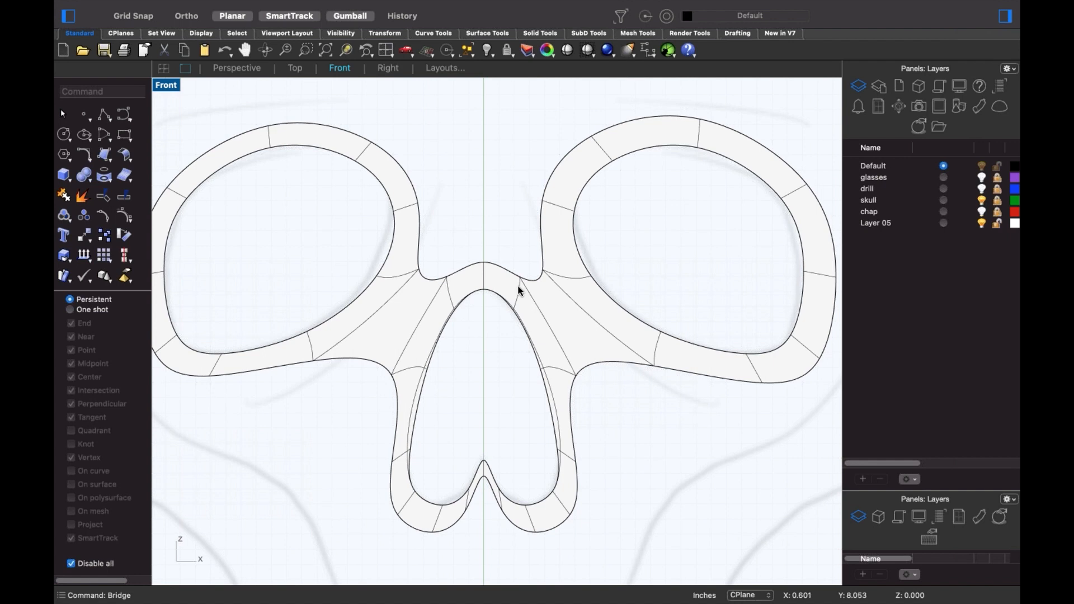
ctrl+shift+click(473, 270)
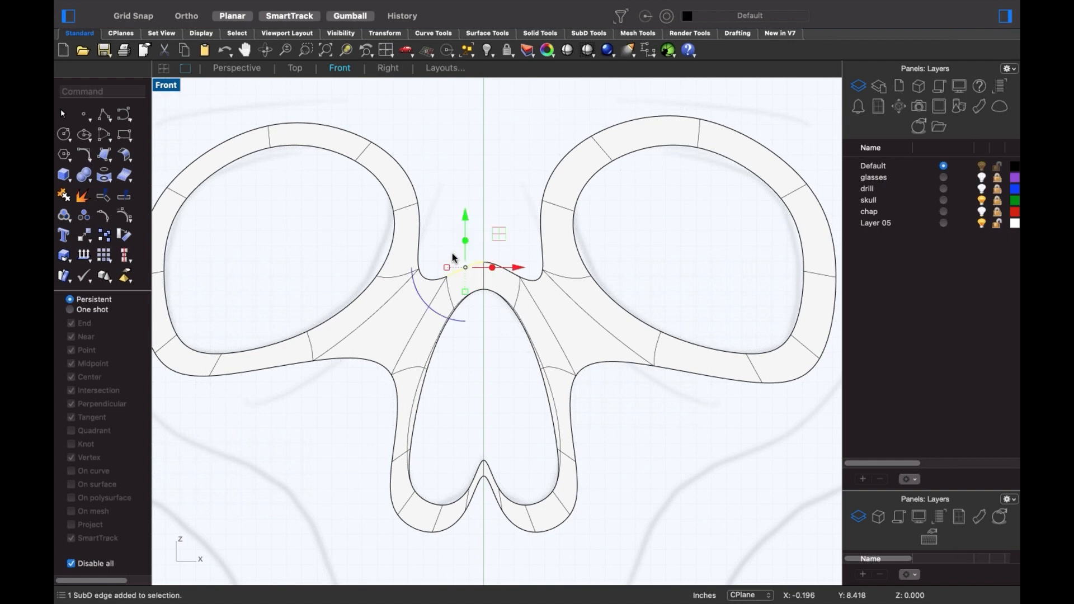
ctrl+shift+click(419, 234)
key(Return)
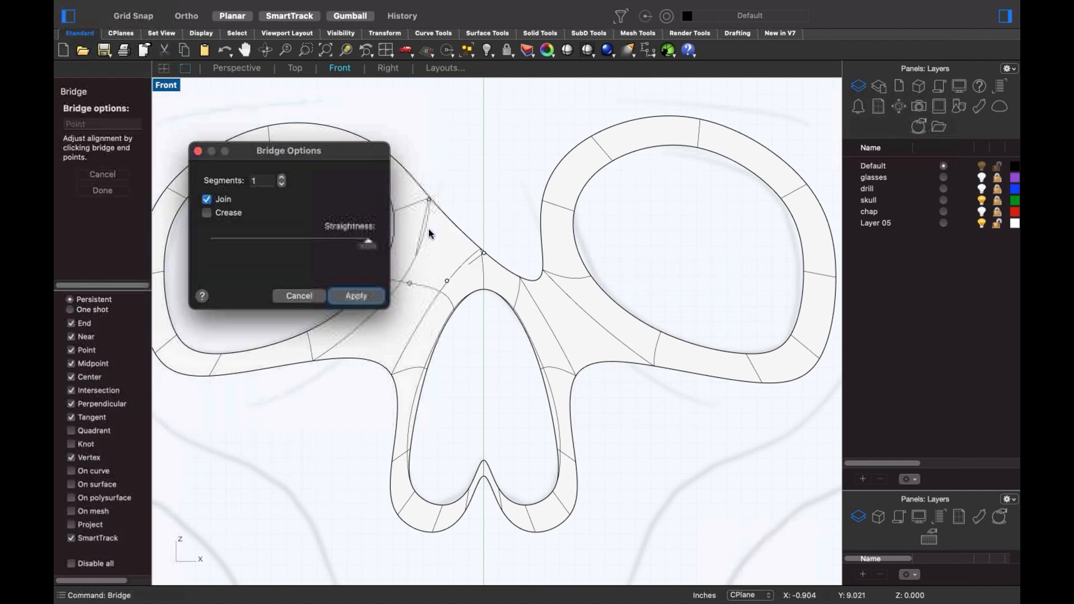
key(Return)
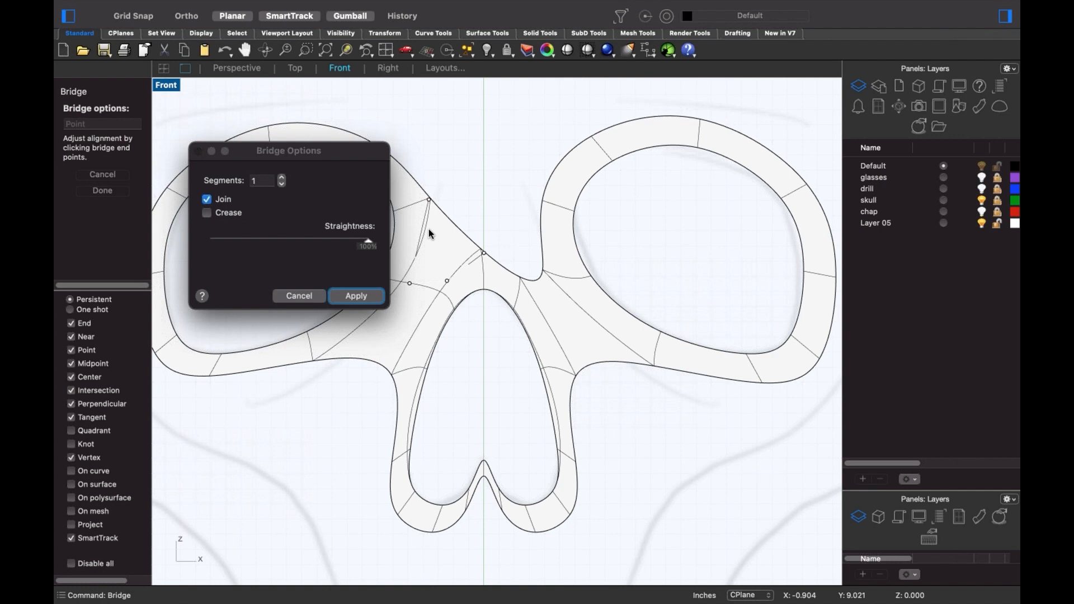
shift+super+click(498, 261)
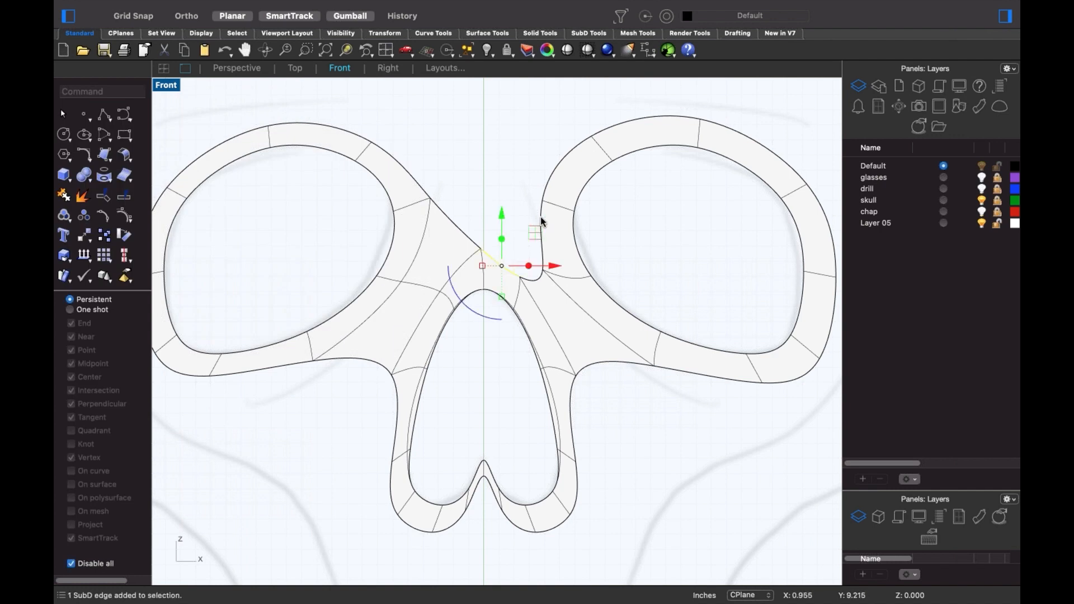
- Bridge the centre notch, then join both eye rings' top edges with a 2-segment brow bridge
key(Return)
key(Return)
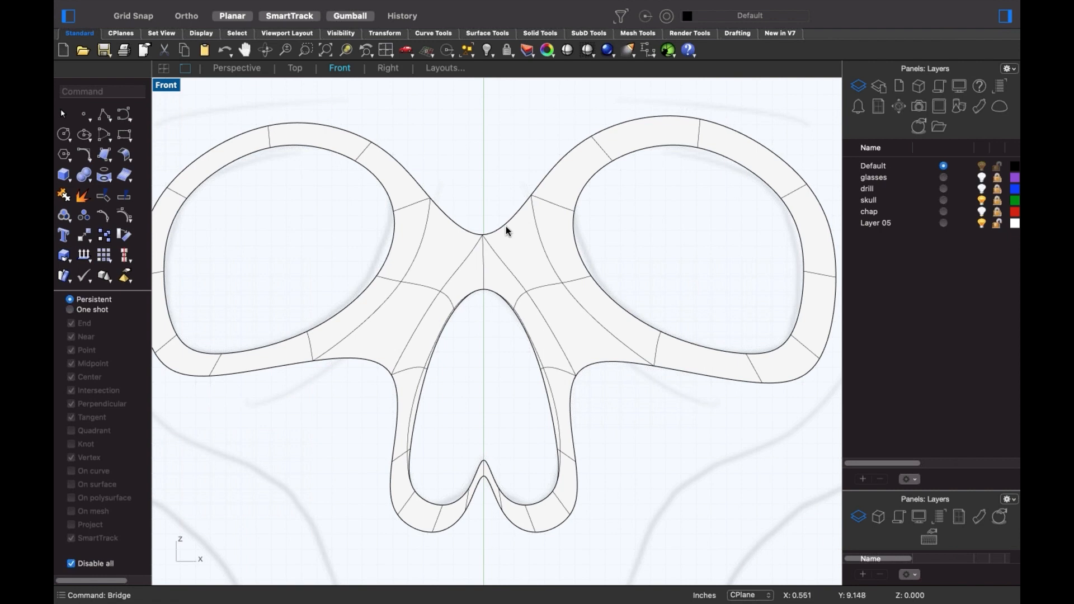
click(462, 222)
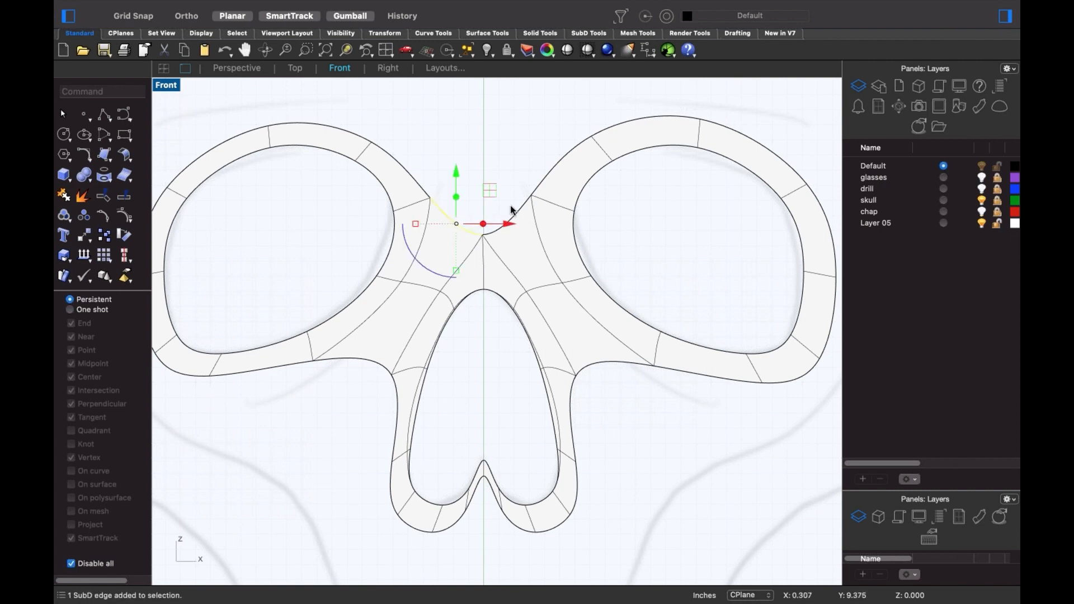
click(420, 187)
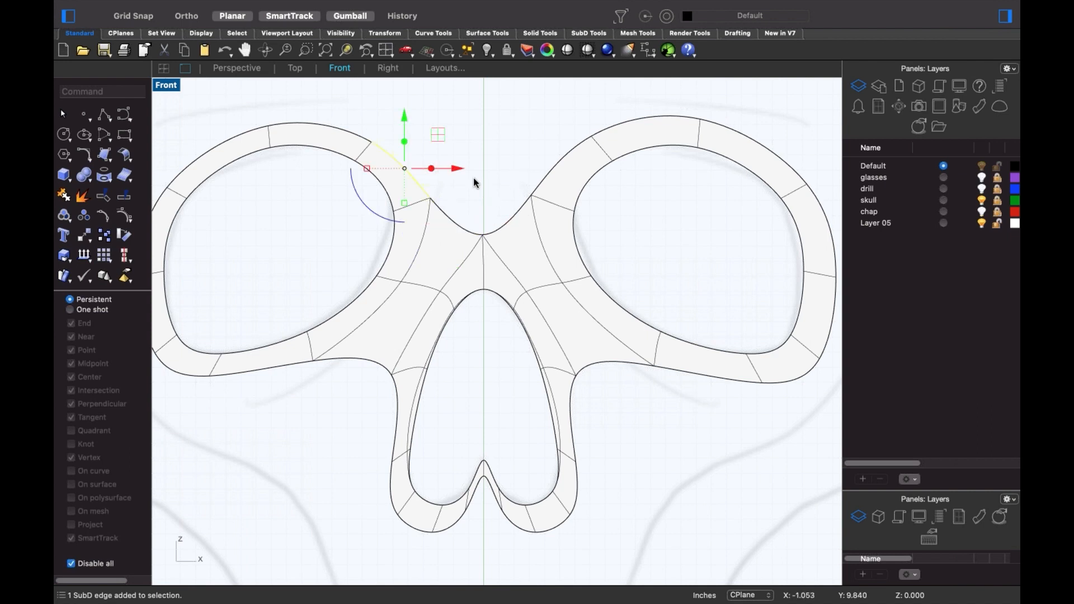
shift+click(561, 169)
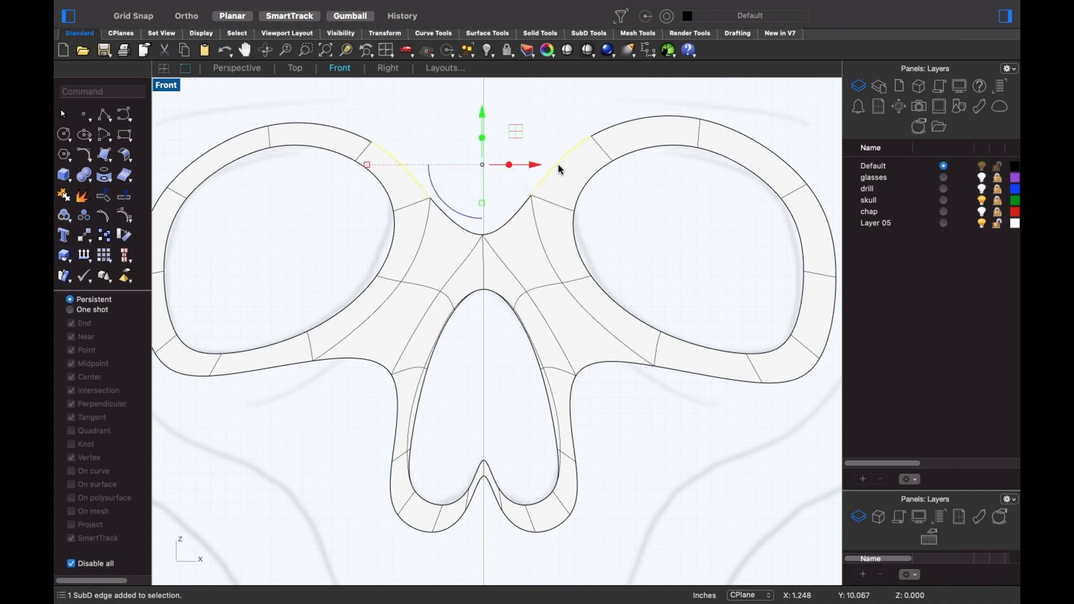
key(Return)
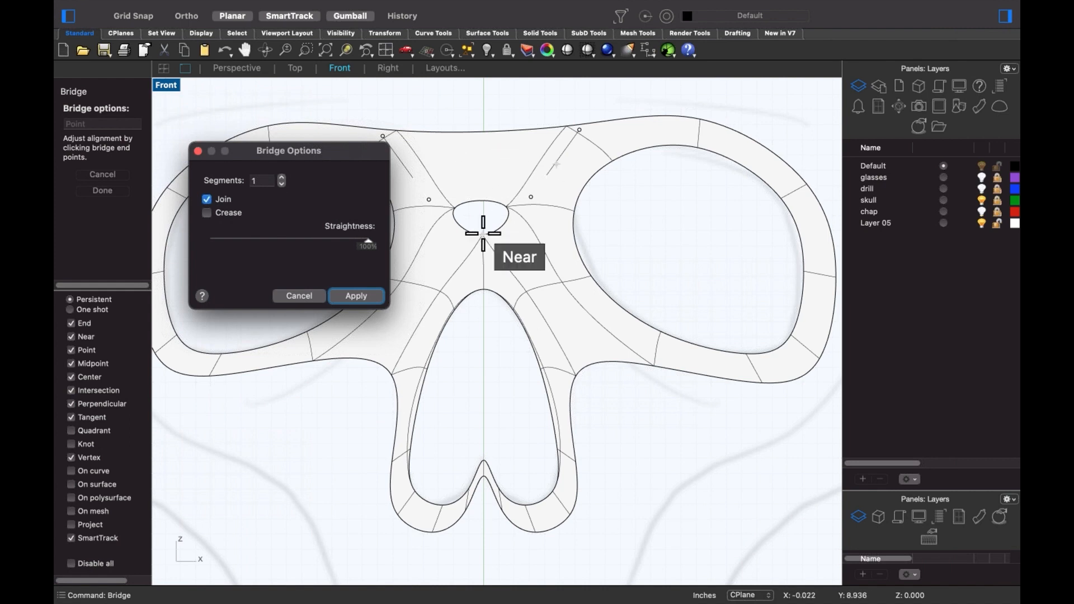
click(265, 181)
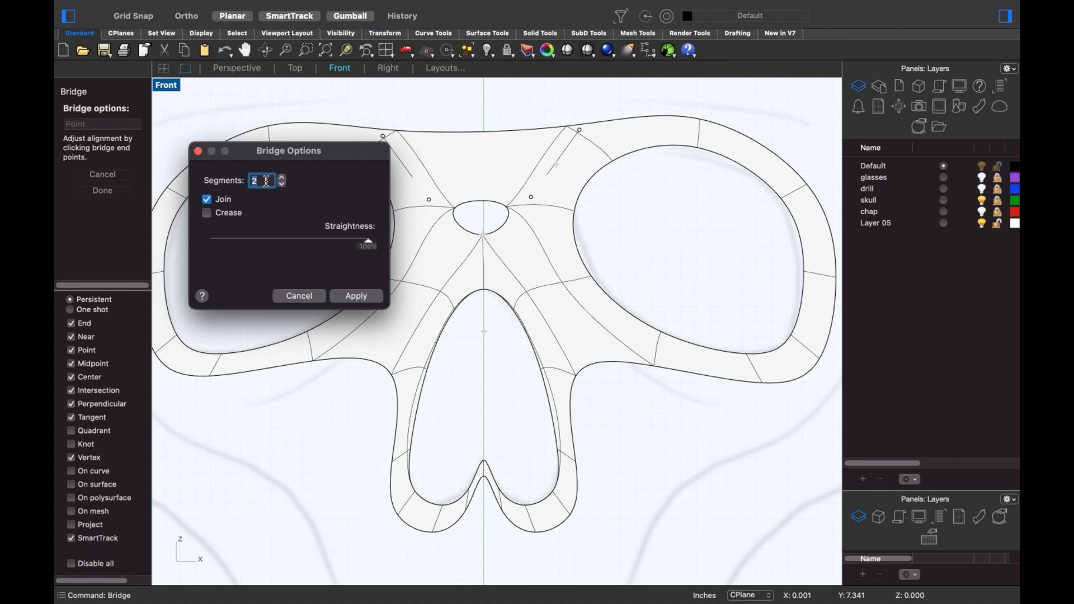
click(356, 296)
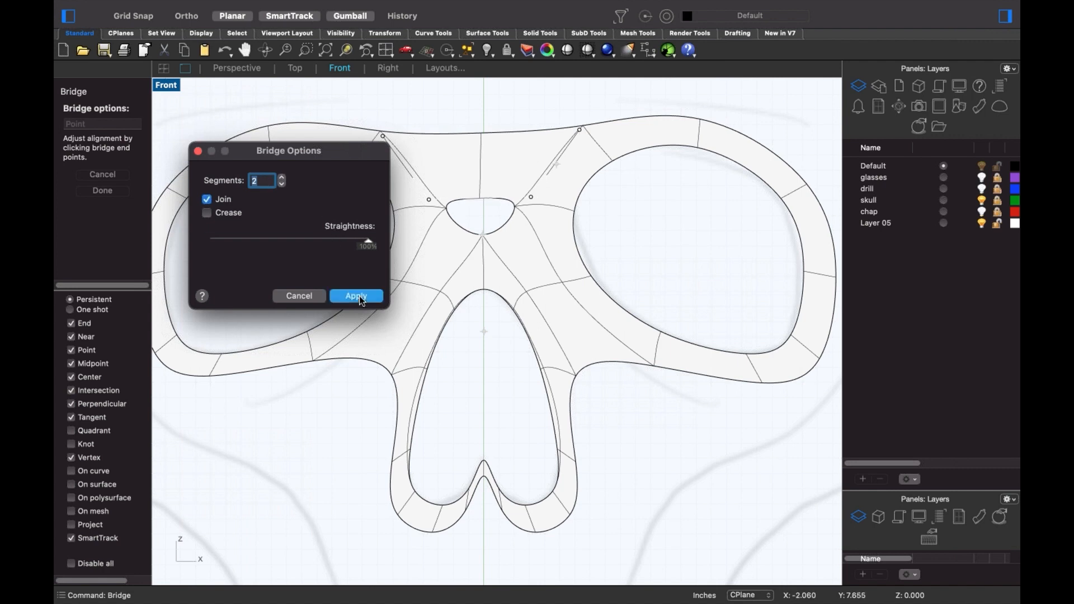
- Stitch the gap's top and bottom points above the nose at their averaged location
ctrl+shift+click(480, 199)
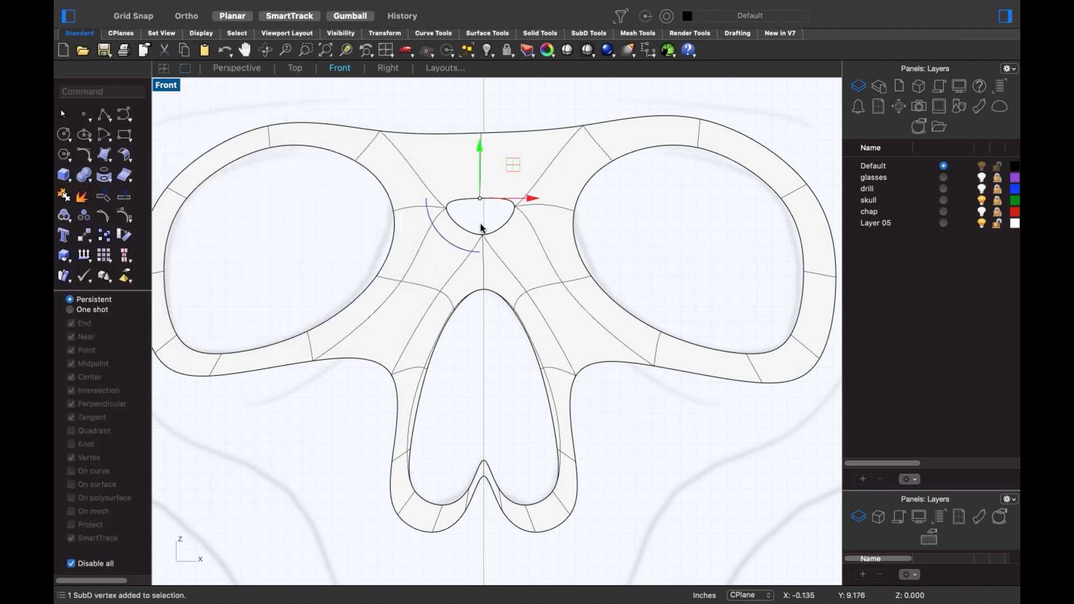
ctrl+shift+click(487, 239)
text(Stitch)
key(Return)
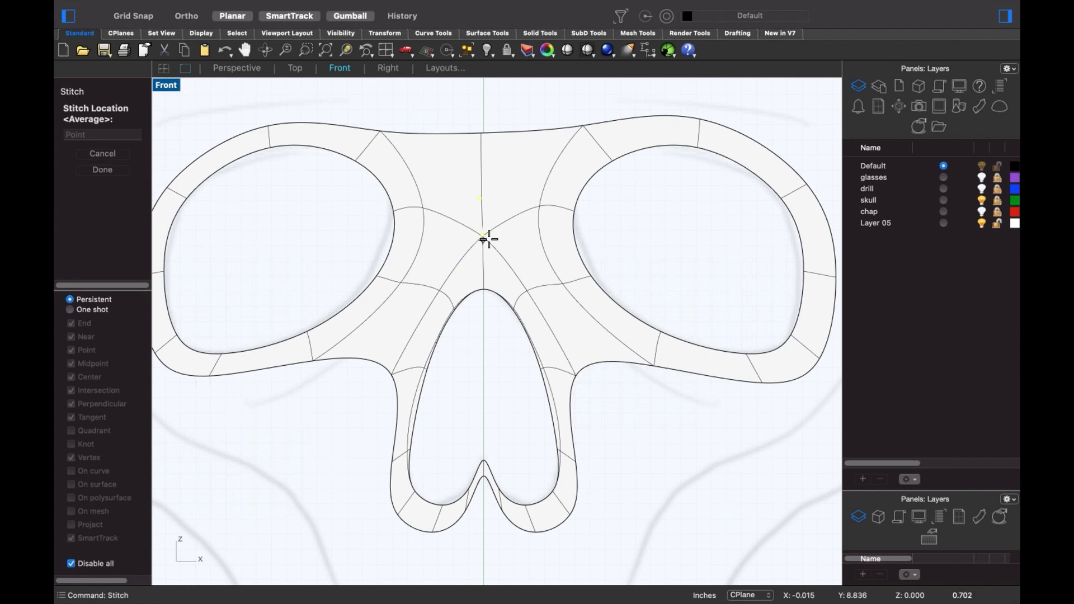
key(Return)
click(650, 448)
scroll(649, 445, down, 4)
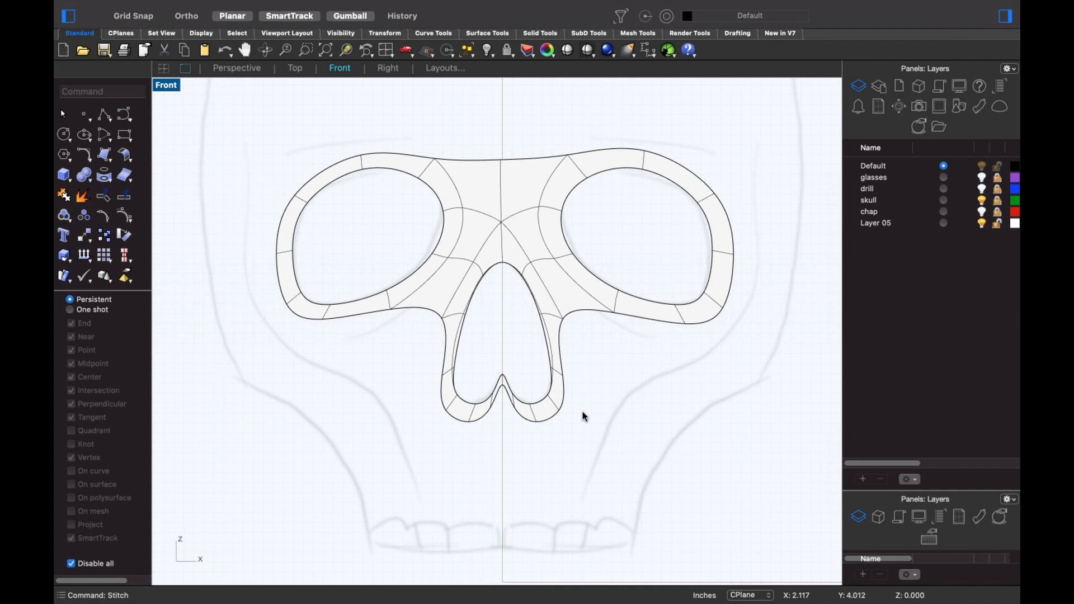
- Drag the edges along the right eye's lower rim downward to extend the cheek
shift+super+click(583, 315)
shift+super+click(651, 325)
shift+super+click(702, 325)
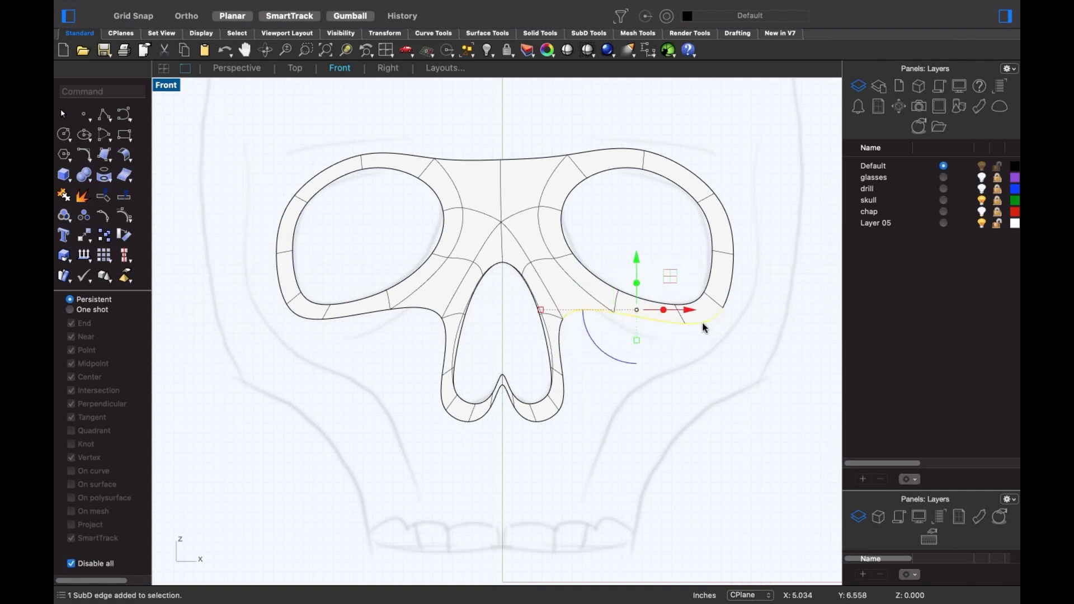
click(643, 367)
shift+super+click(596, 312)
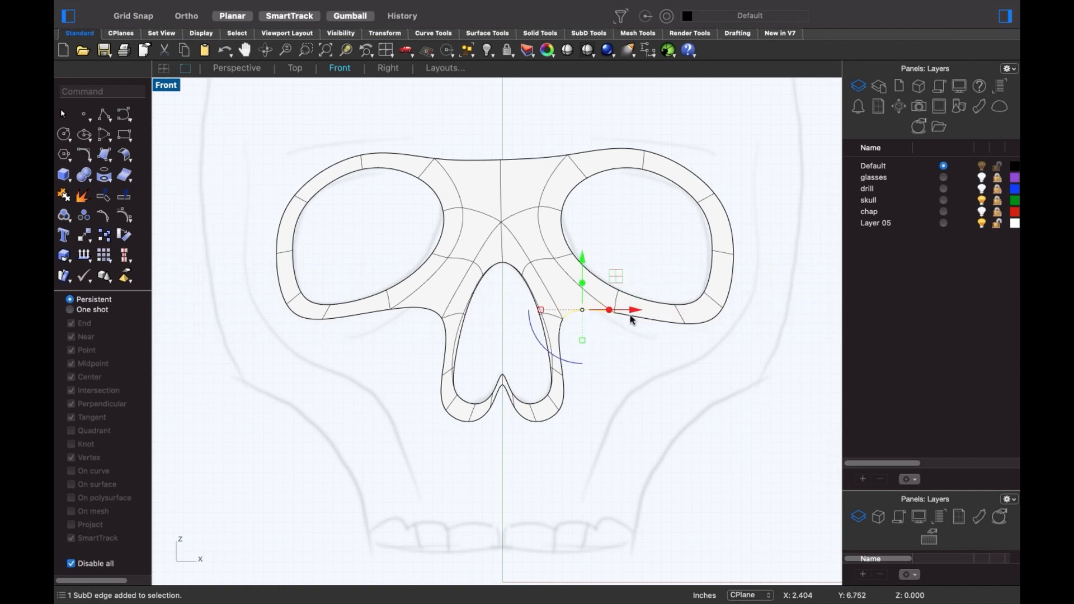
shift+super+click(637, 317)
shift+super+click(706, 324)
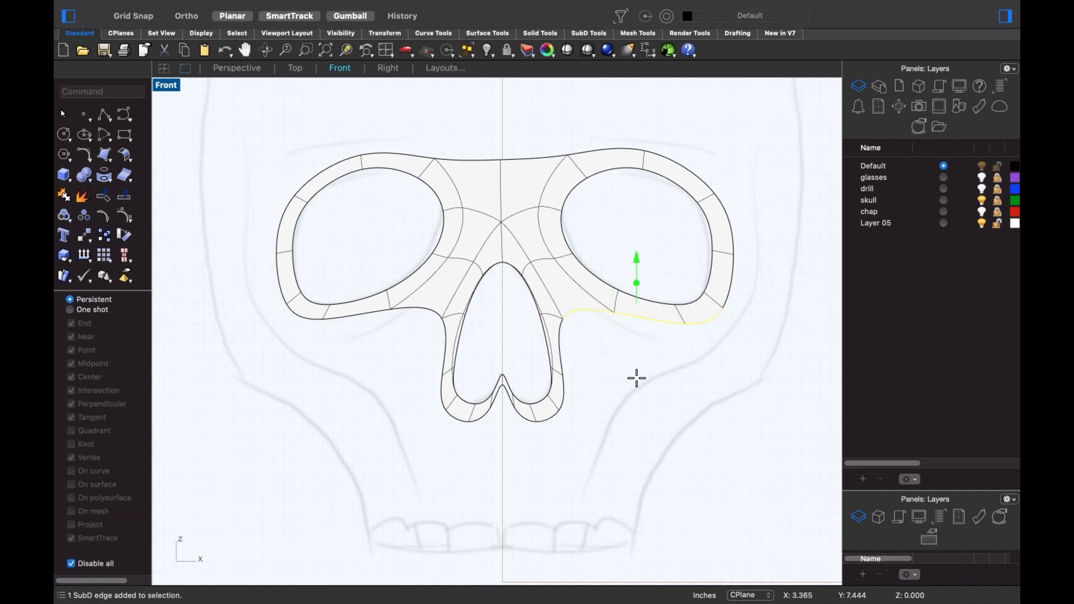
drag(637, 311, 639, 367)
click(585, 384)
- Zoom in, switch to the flat control cage, and select the corner point below the right eye
scroll(583, 376, up, 3)
scroll(583, 376, up, 3)
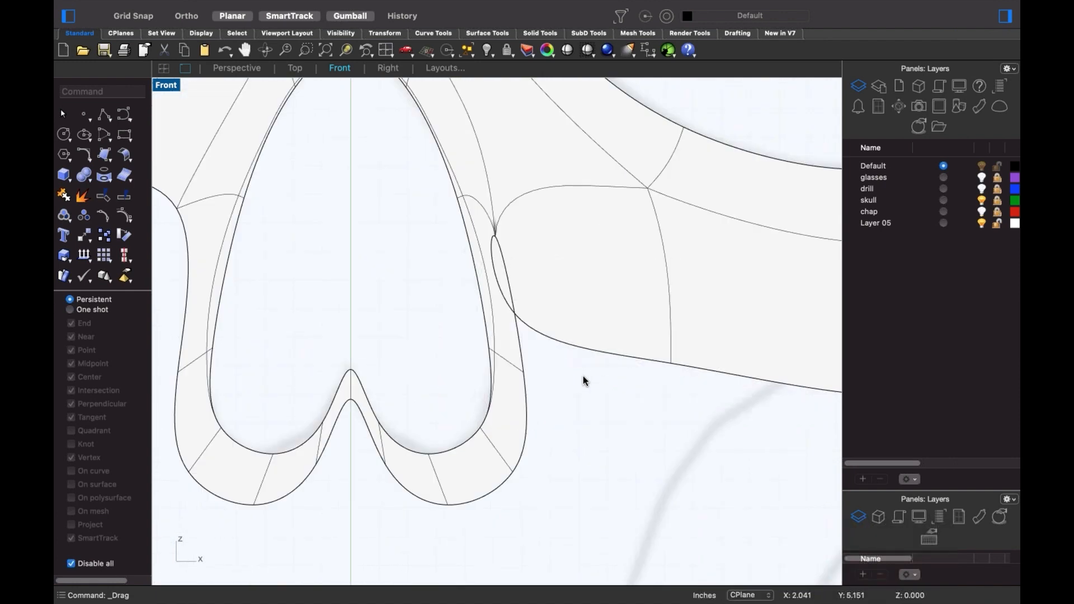
key(Tab)
scroll(518, 354, up, 3)
drag(445, 318, 556, 432)
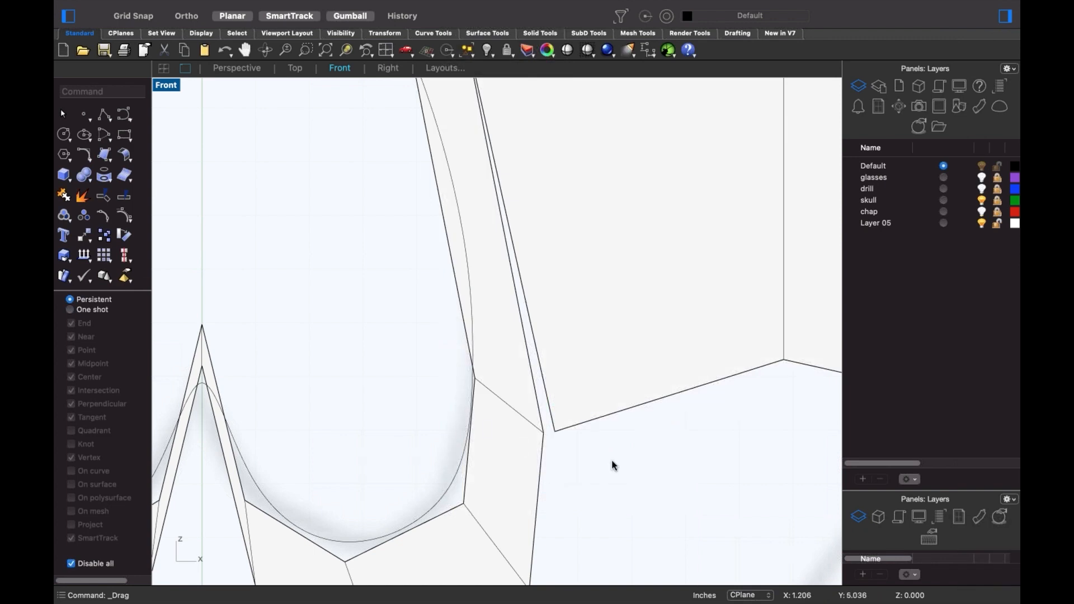
right_click(599, 472)
- Switch the view to wireframe and stitch the two corner points by the nose
click(631, 487)
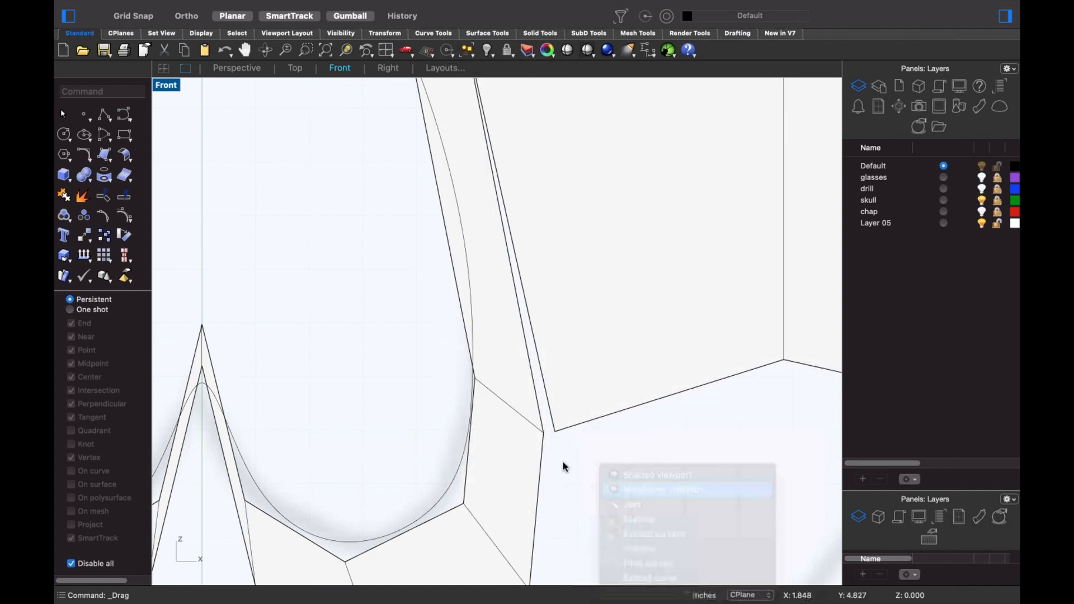
shift+super+drag(527, 416, 563, 450)
text(Stitch)
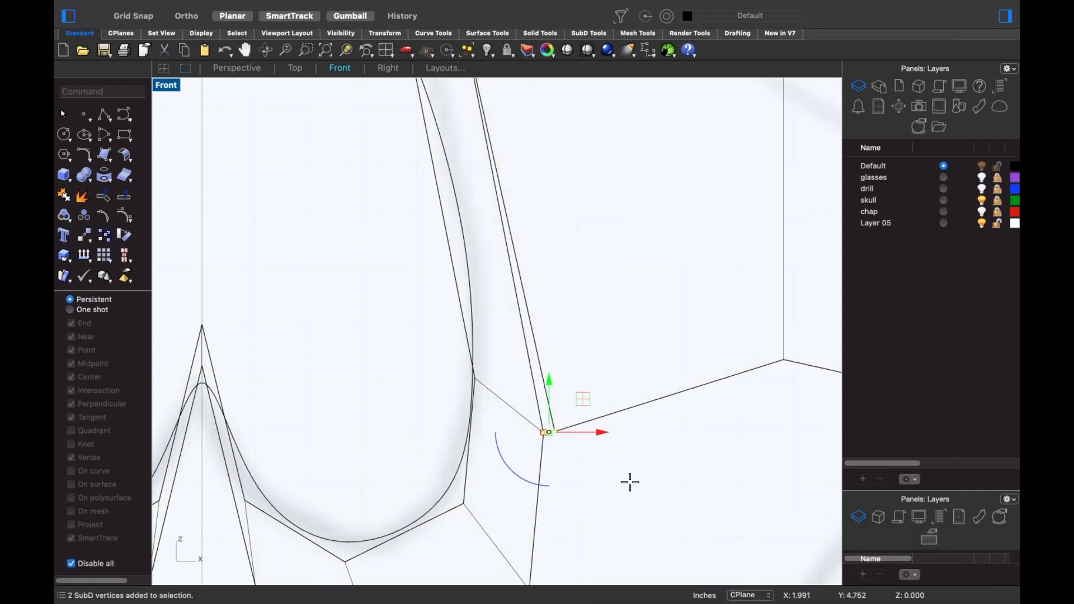
key(Return)
key(Return)
key(Escape)
- Extrude the edges under the left eye downward into new faces
scroll(558, 373, down, 12)
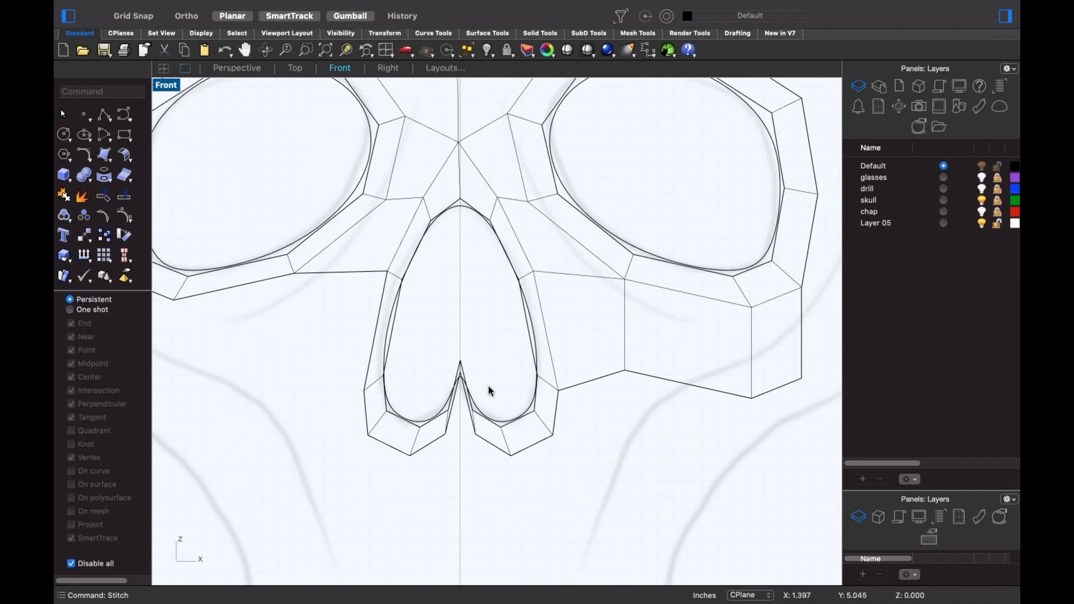
right_drag(488, 386, 675, 400)
shift+super+click(525, 291)
shift+super+click(420, 307)
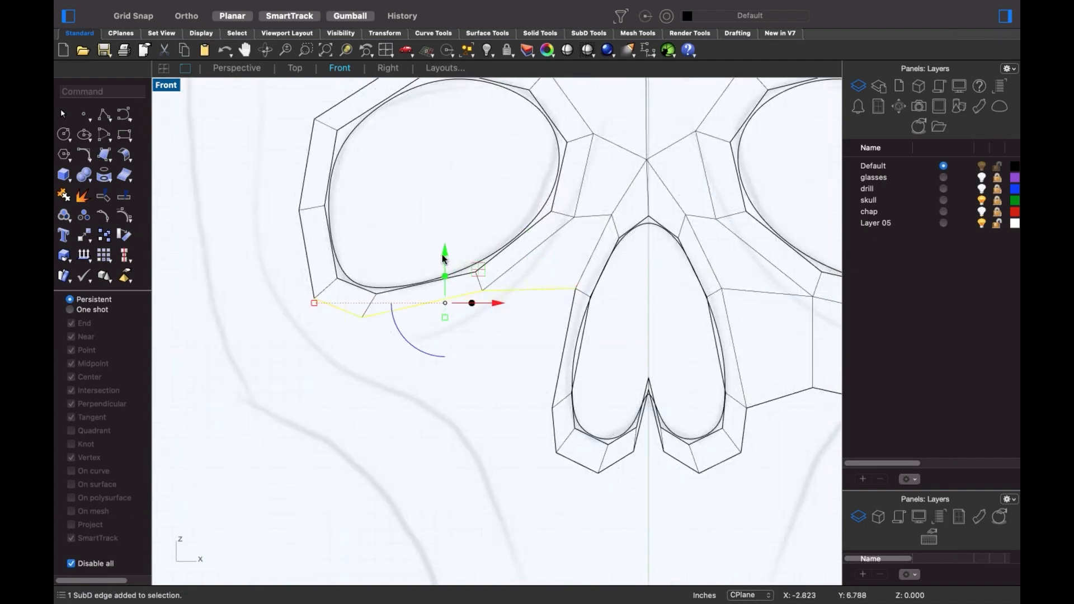
super+drag(443, 256, 437, 399)
- Stitch the new corner point beside the nose onto the lower corner point
scroll(586, 410, up, 9)
click(586, 383)
shift+super+click(561, 354)
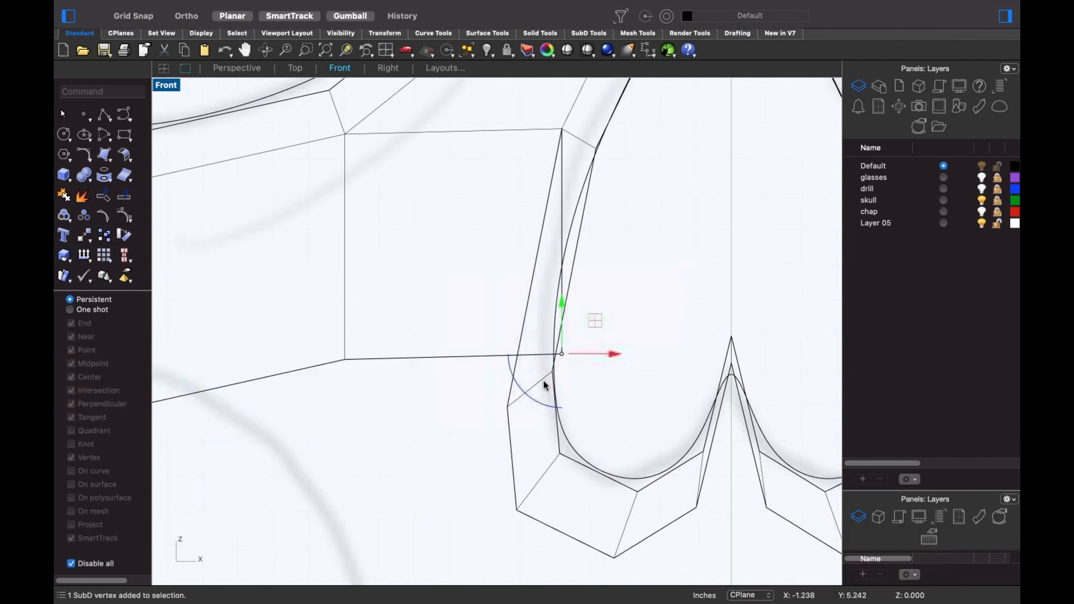
shift+super+click(508, 407)
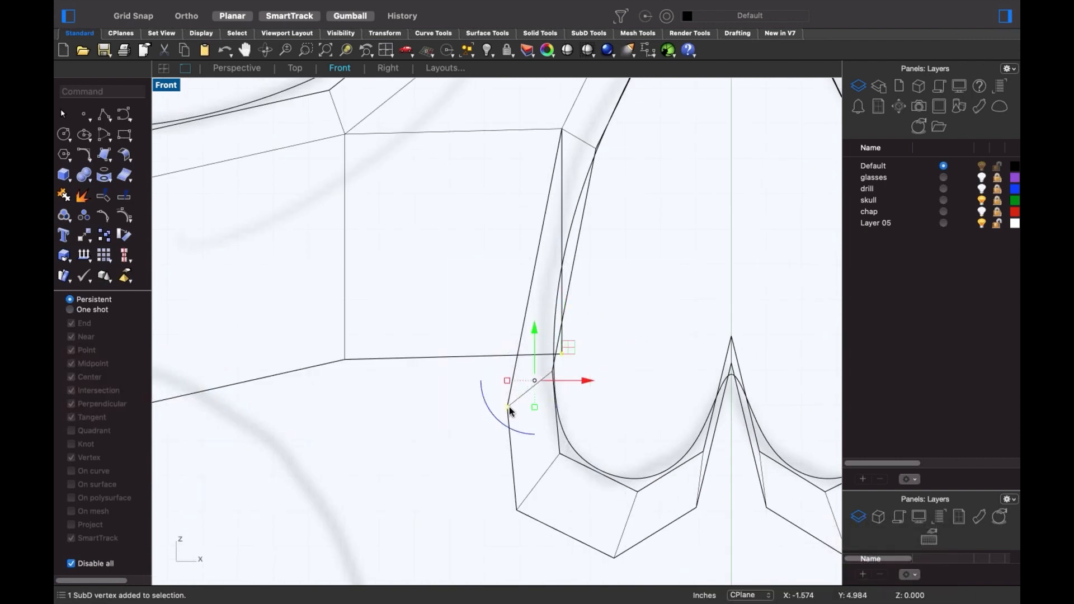
text(Stitch)
key(Return)
click(508, 407)
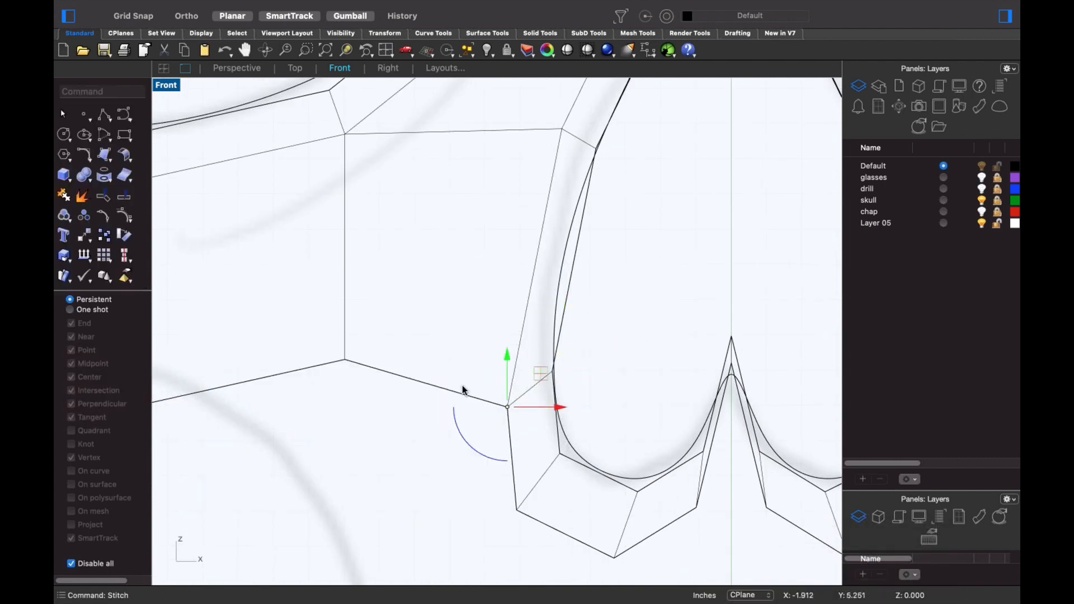
scroll(455, 451, down, 6)
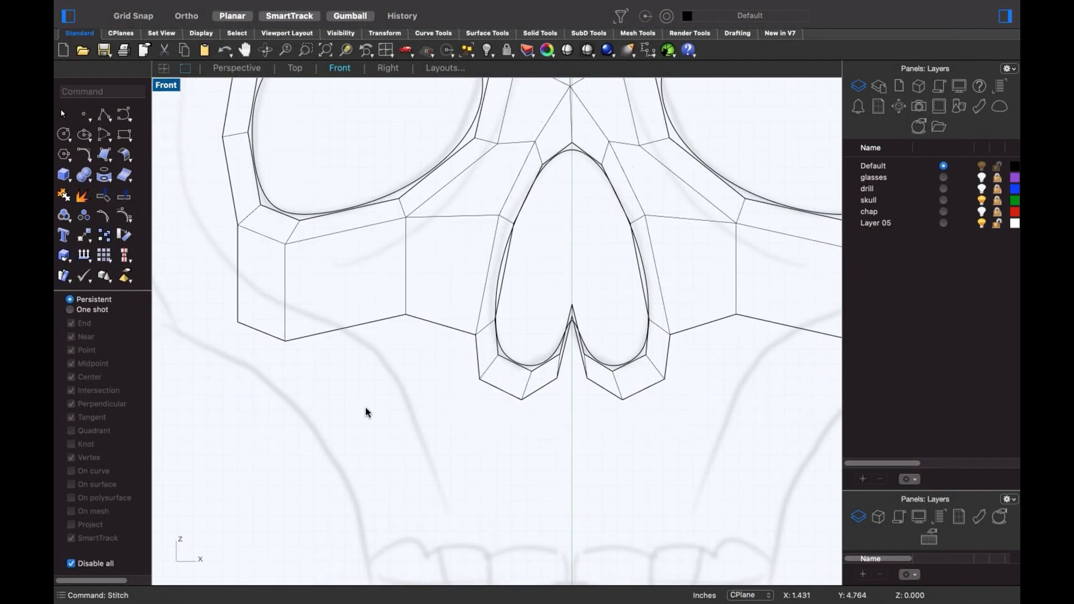
- Pull the whole row of bottom edges on both sides of the nose one row down
shift+super+click(263, 333)
shift+super+click(381, 323)
shift+super+click(446, 327)
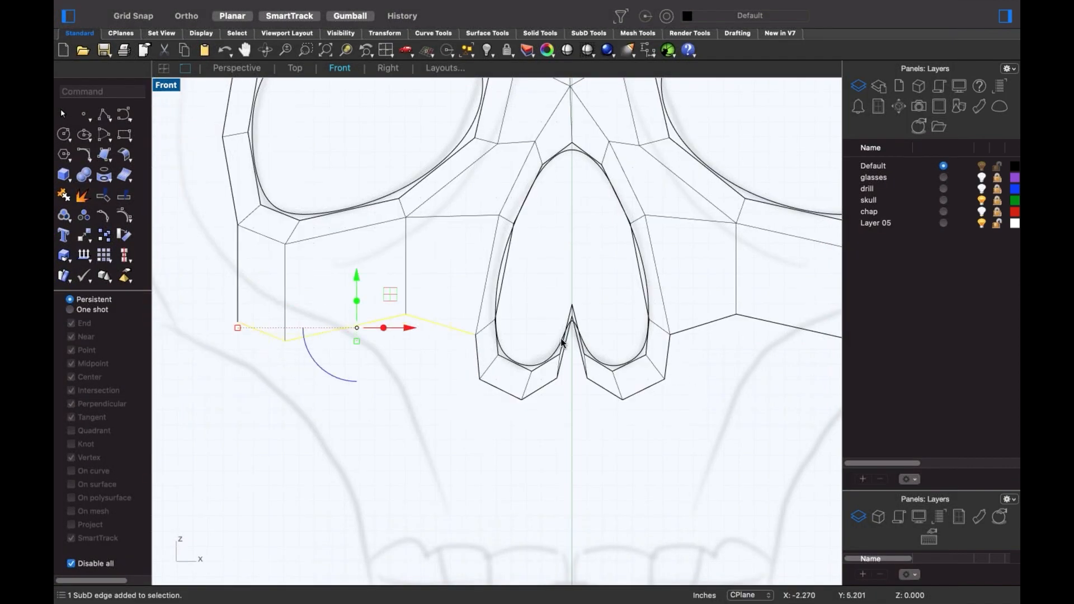
shift+super+click(724, 319)
shift+super+click(764, 321)
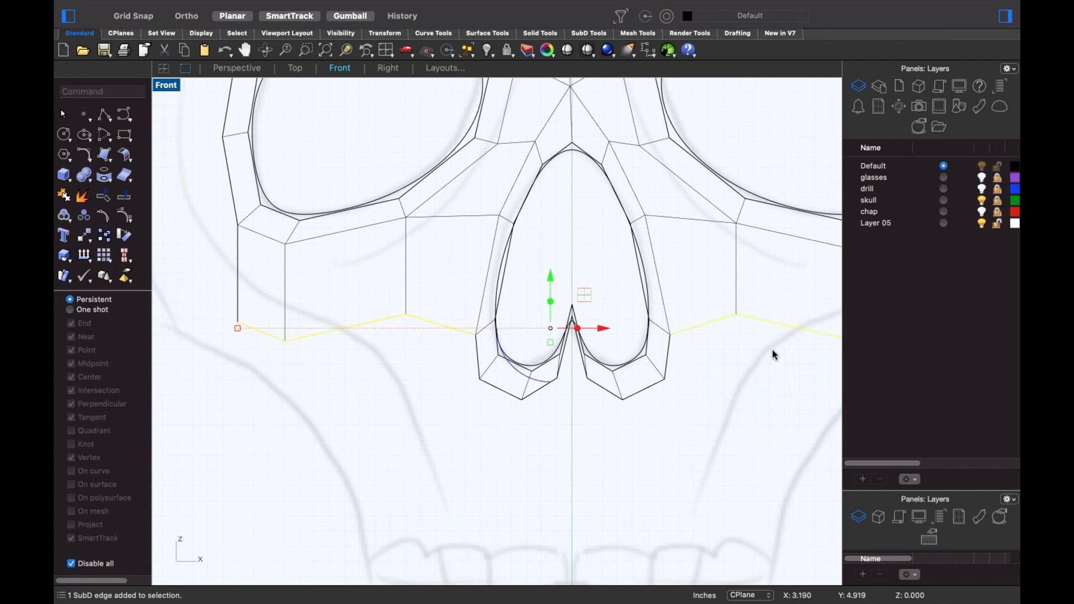
scroll(727, 330, right, 5)
scroll(707, 323, down, 5)
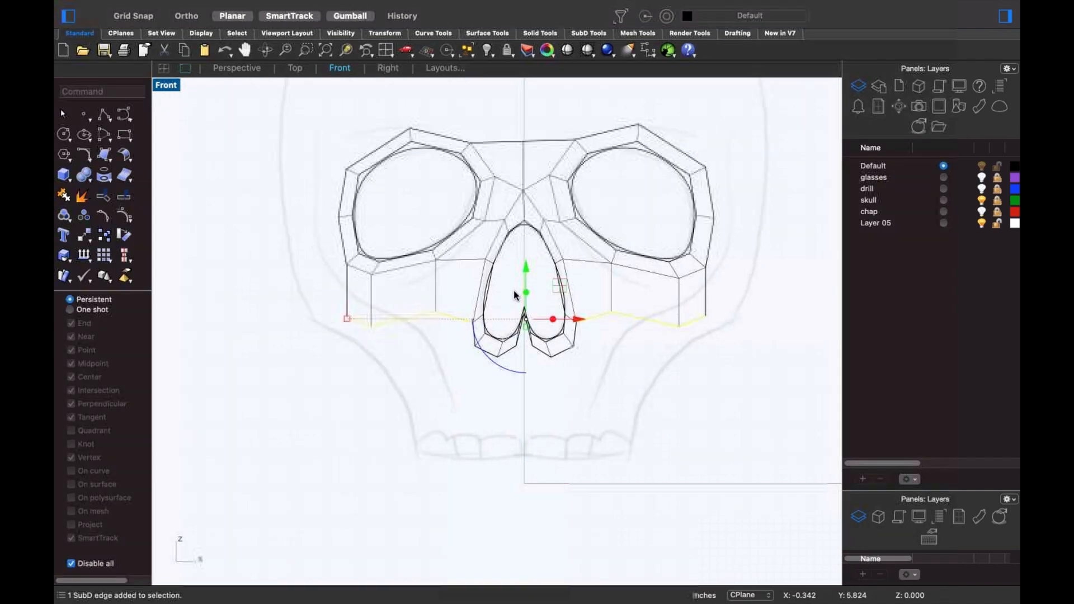
drag(517, 327, 518, 340)
scroll(551, 353, up, 4)
click(445, 381)
- Stitch the corner point pairs left and right of the nose
shift+super+drag(346, 307, 401, 353)
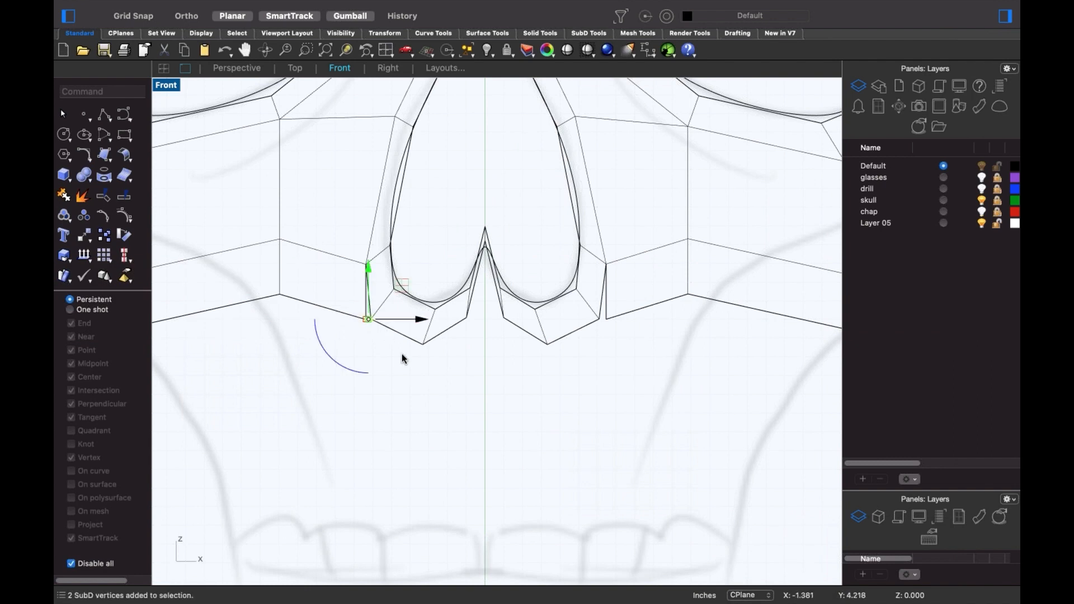
text(Stitch)
key(Return)
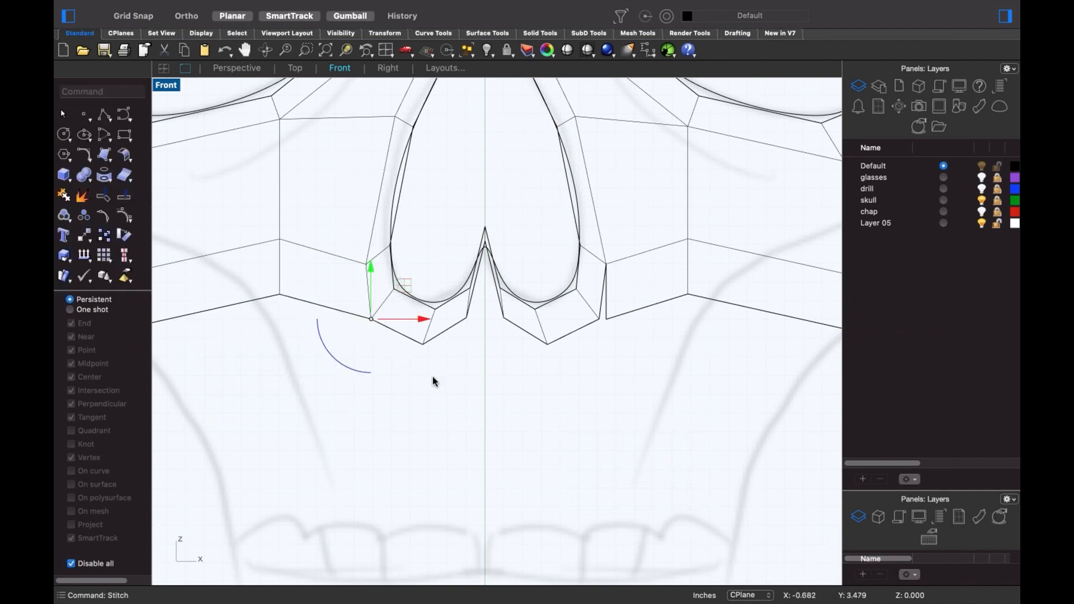
right_drag(595, 359, 596, 360)
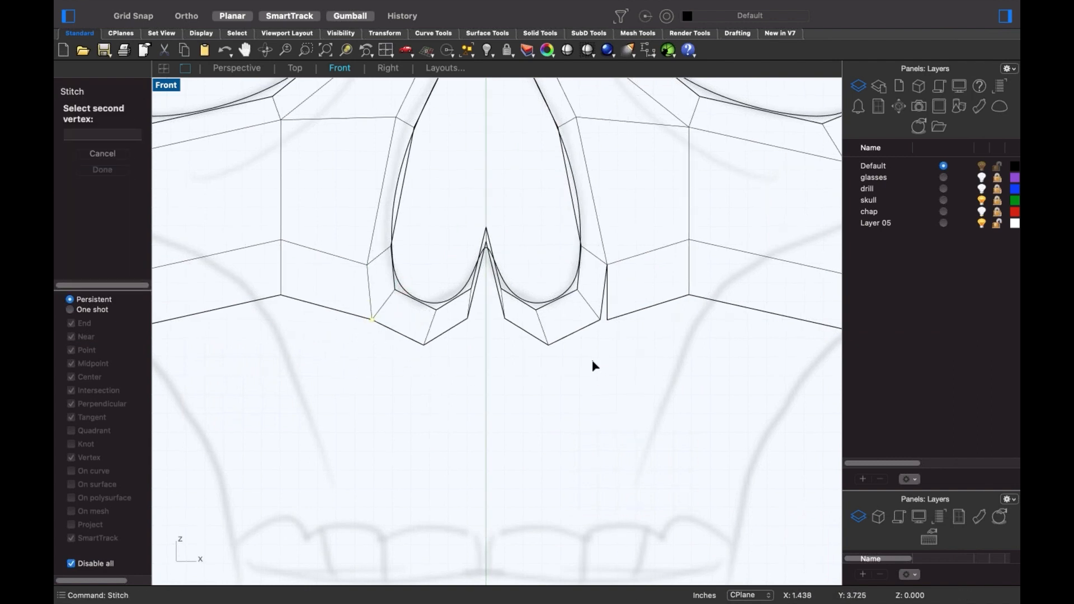
key(Escape)
shift+super+drag(609, 313, 614, 322)
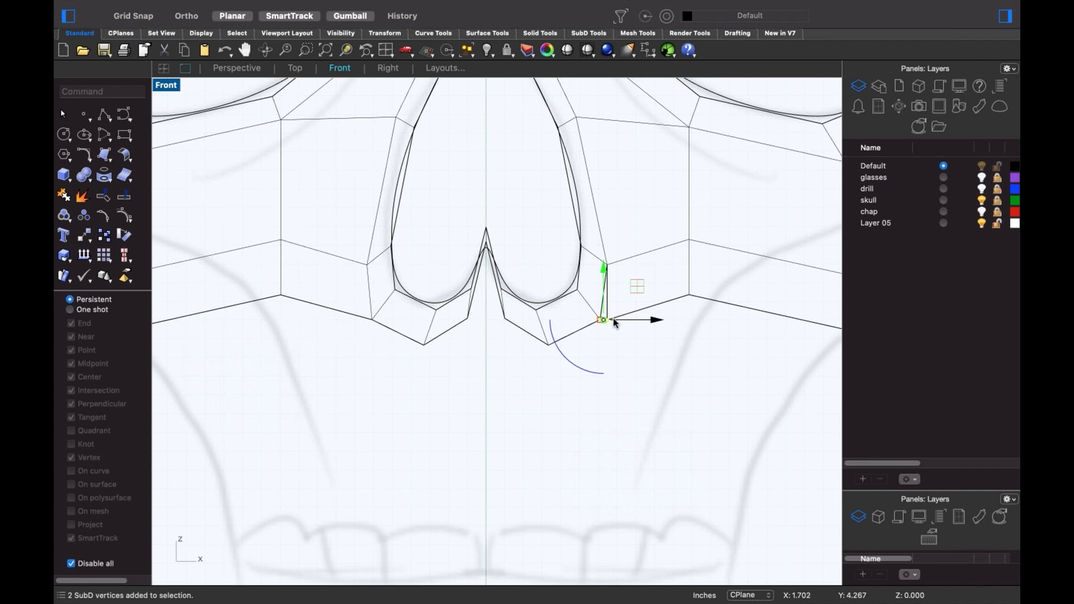
text(st)
key(Return)
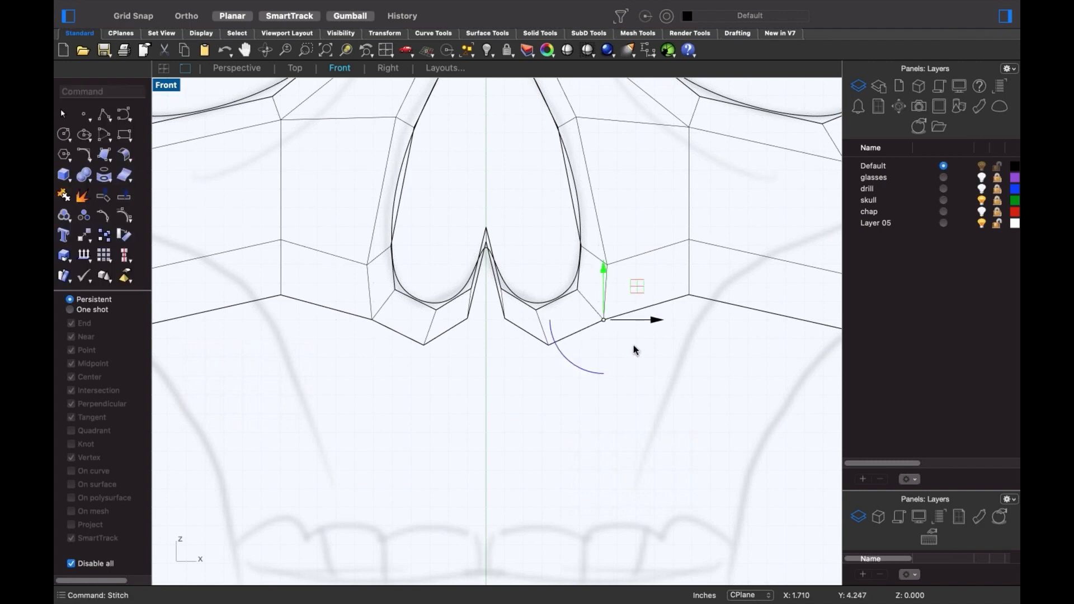
- Drag the inner point under the nose notch downward
scroll(492, 291, up, 4)
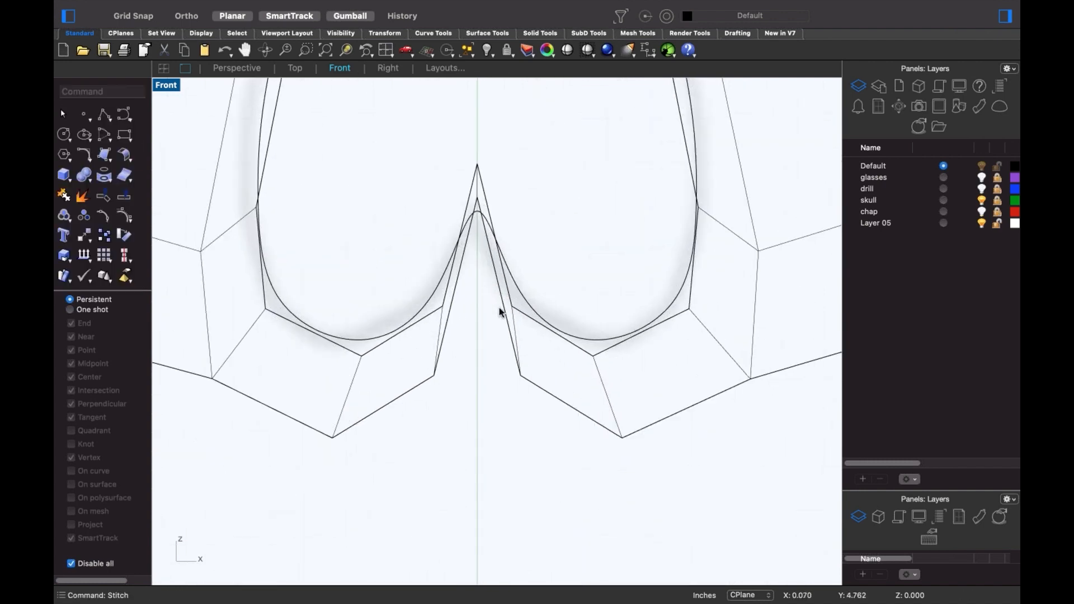
scroll(477, 202, up, 2)
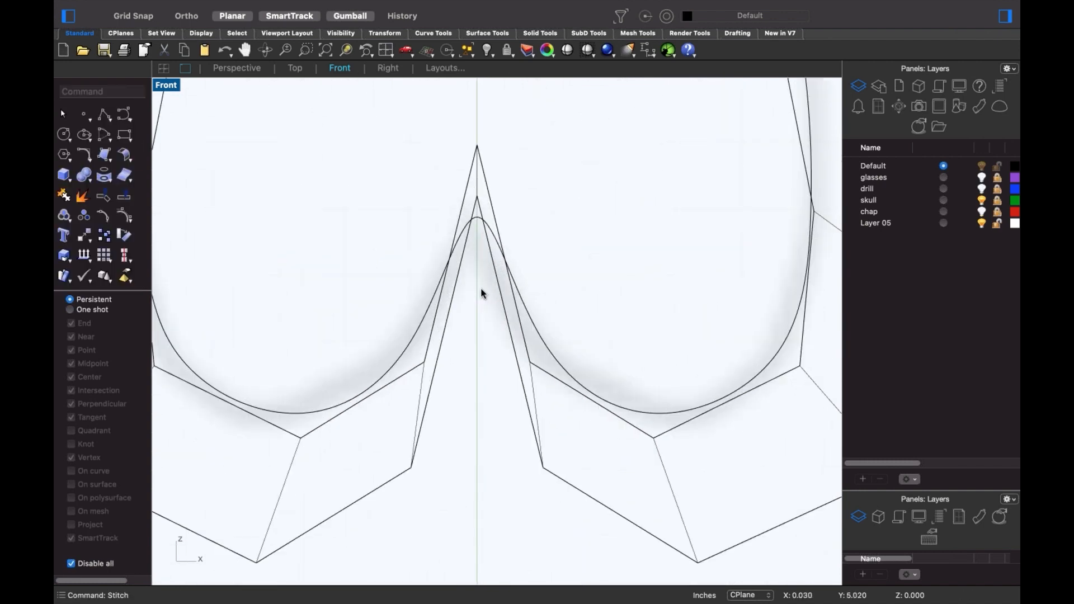
click(477, 202)
drag(477, 158, 488, 407)
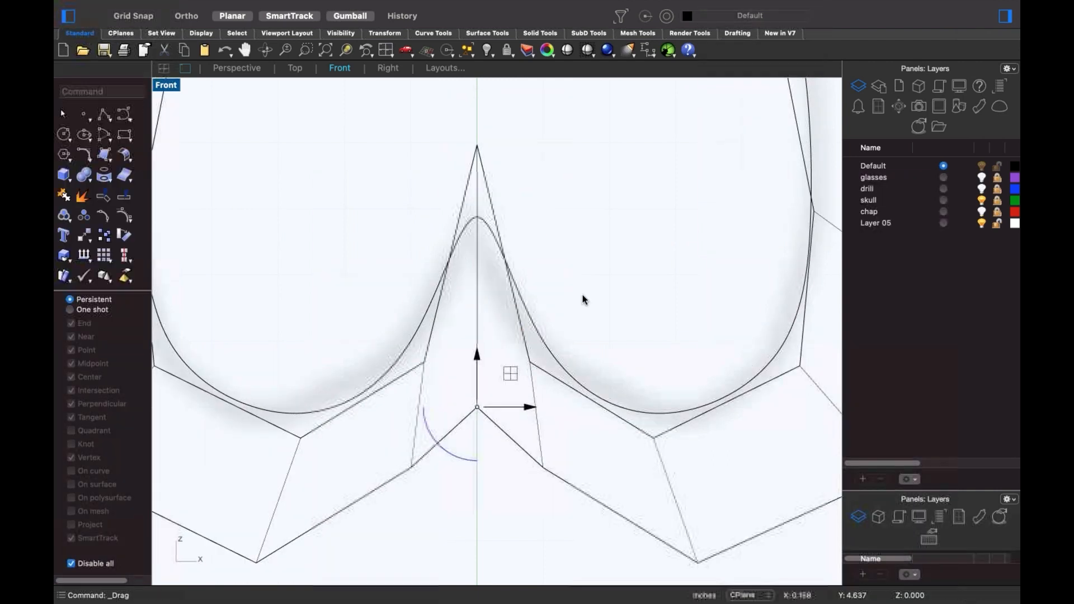
click(539, 284)
scroll(527, 479, down, 5)
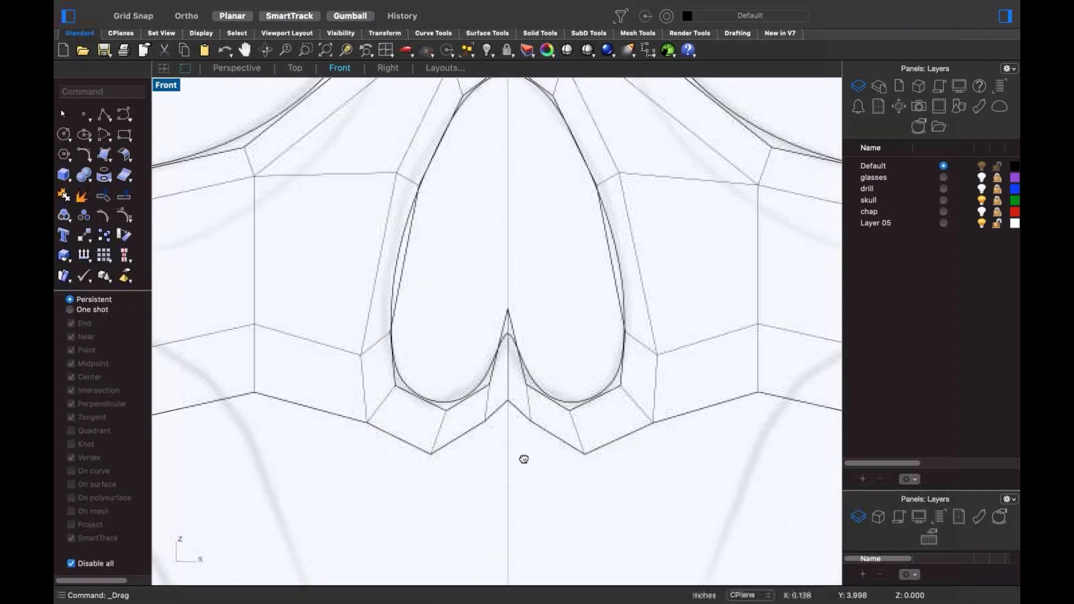
scroll(513, 369, down, 2)
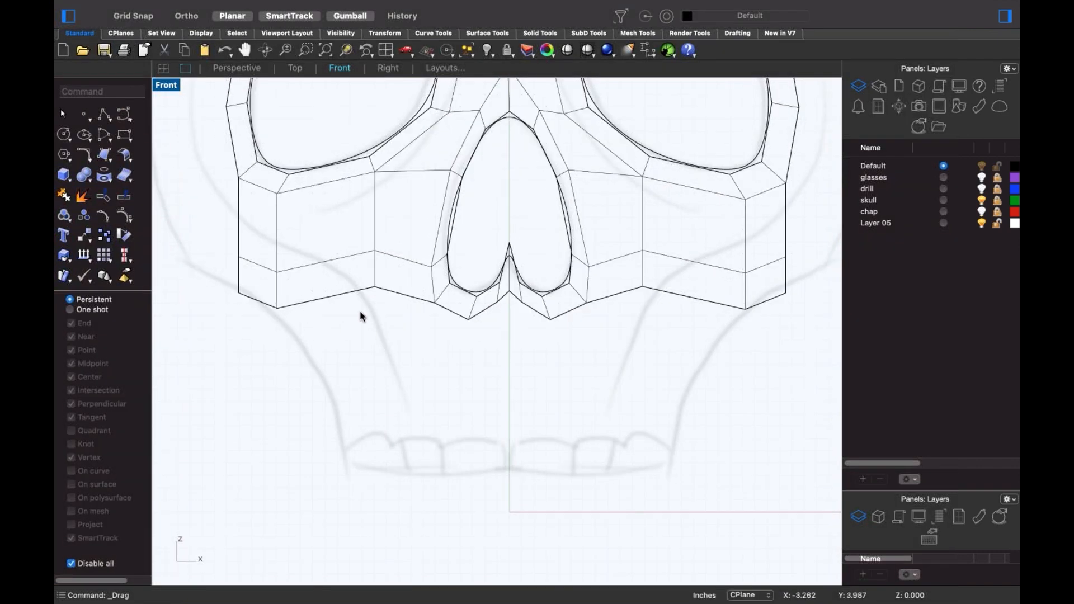
- Select the whole bottom edge loop and drag it down to lengthen the jaw
click(288, 308)
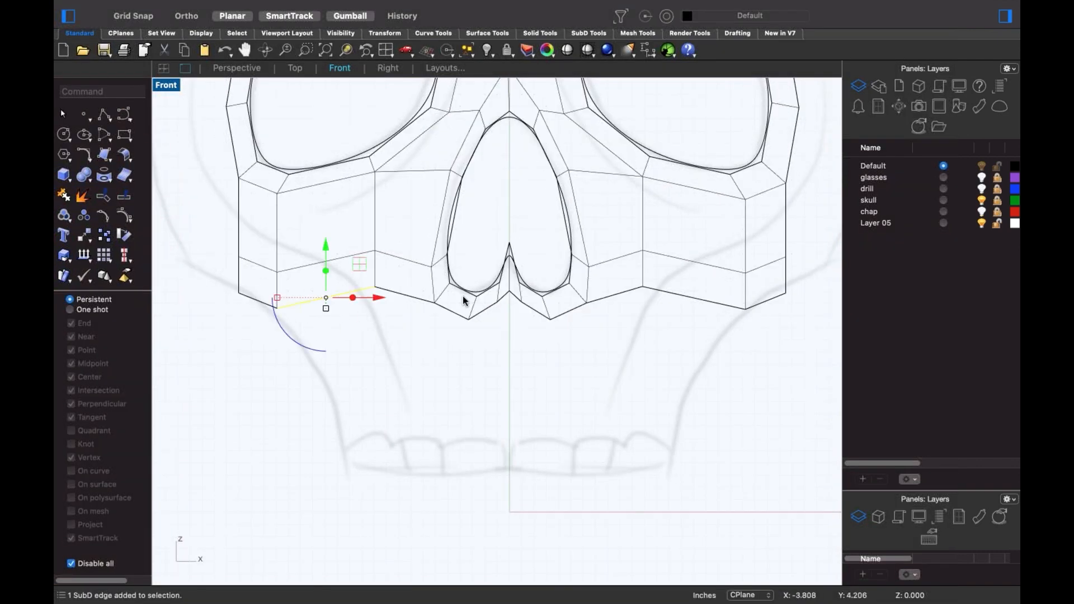
shift+click(415, 298)
shift+click(489, 312)
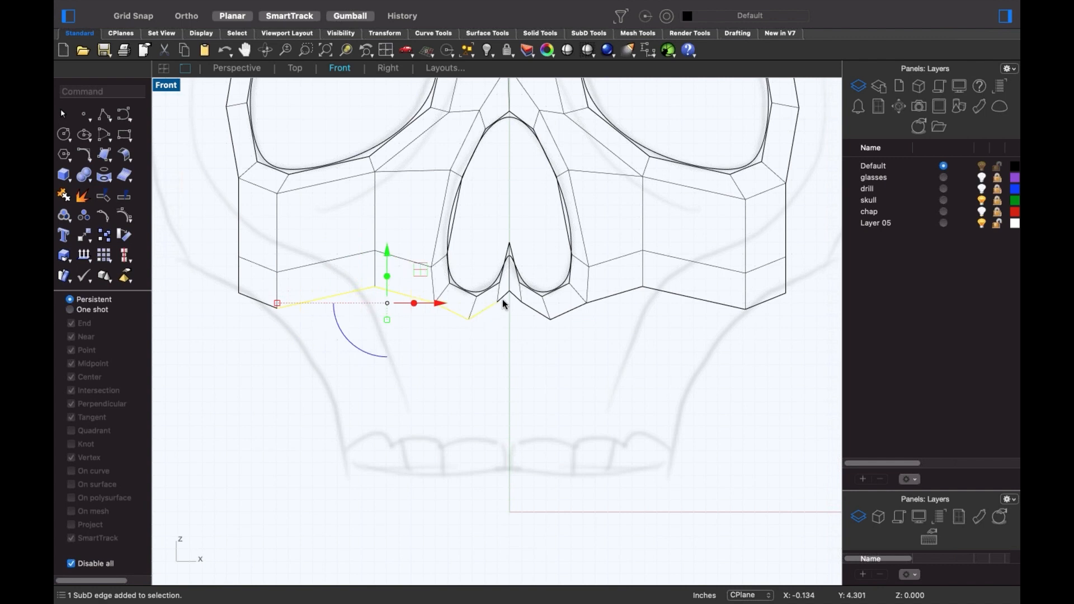
shift+click(699, 299)
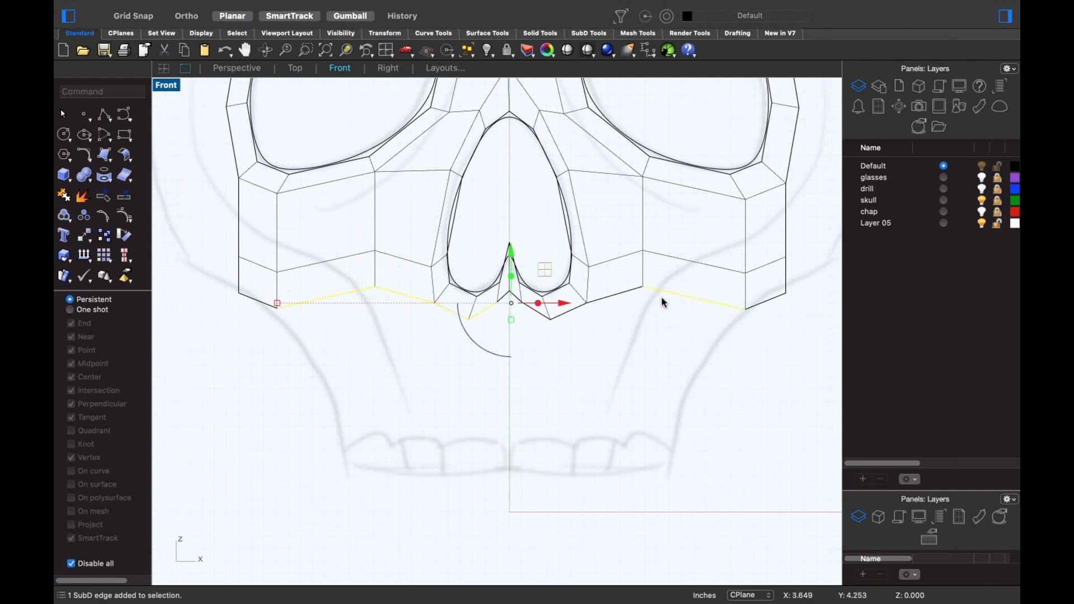
click(632, 292)
click(693, 299)
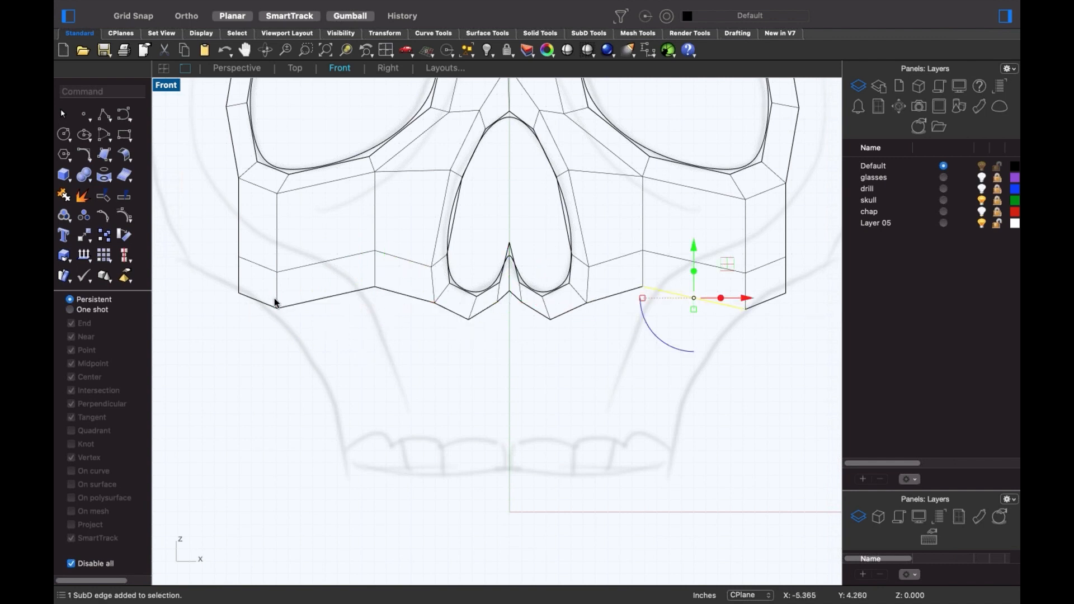
shift+click(293, 302)
double_click(397, 291)
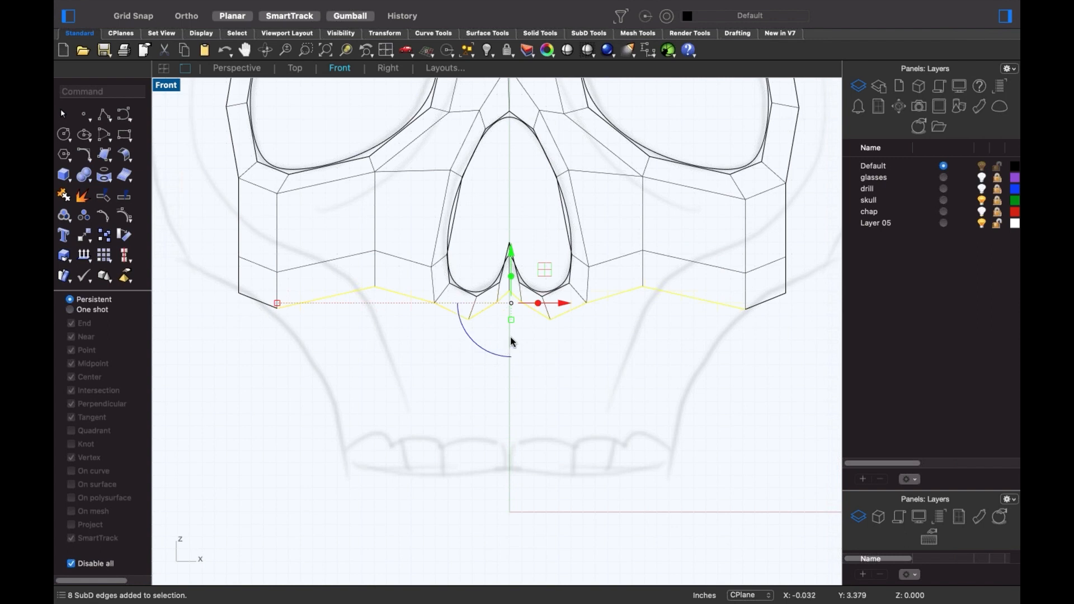
drag(512, 278, 534, 475)
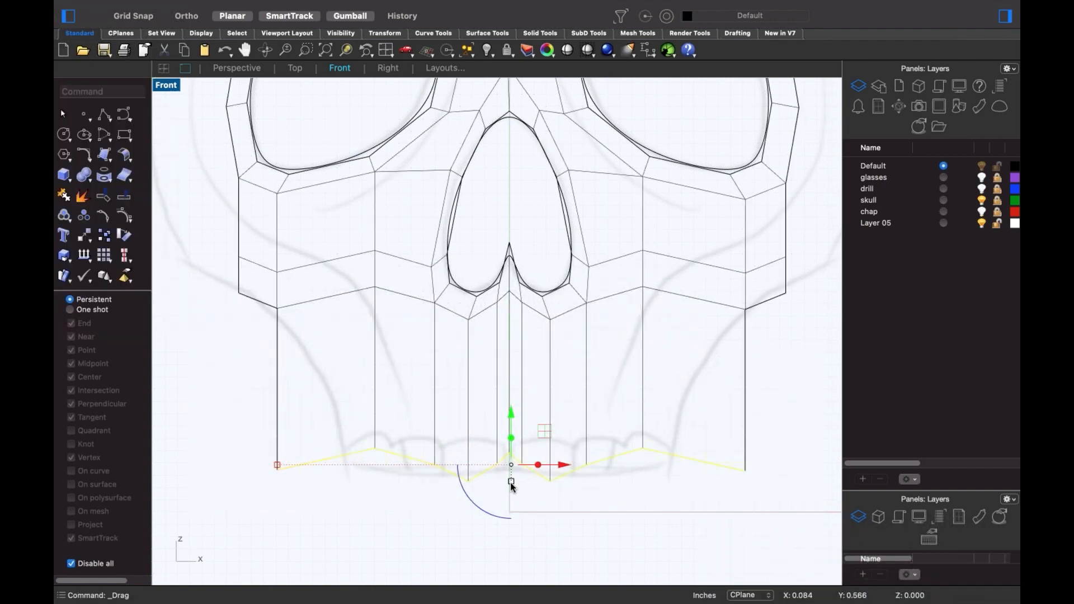
- Flatten the bottom loop with a vertical scale of 0, undoing the stray move
click(512, 479)
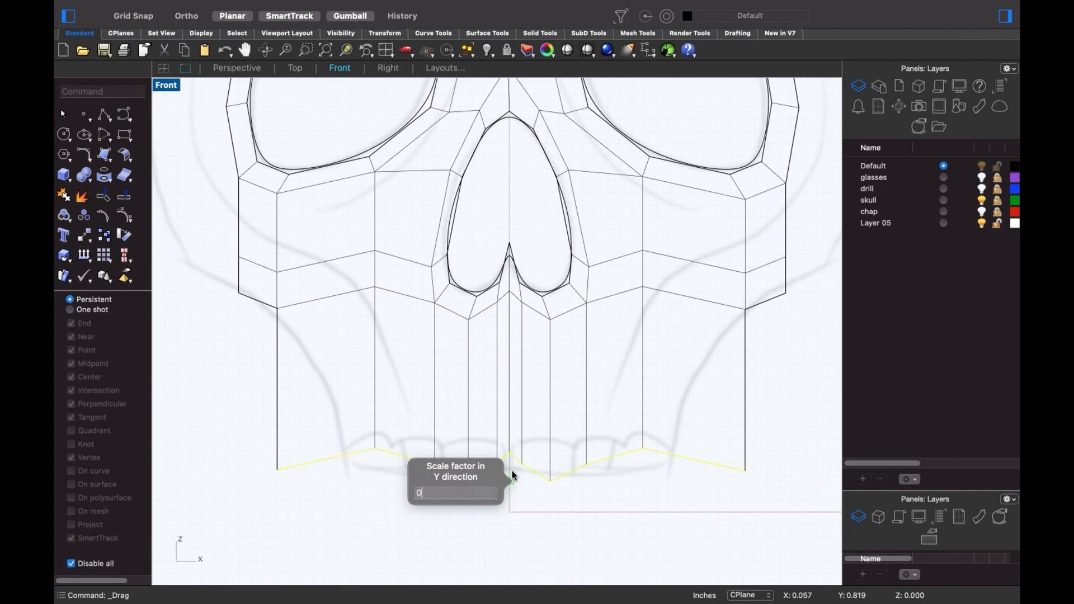
key(Return)
mouse_move(286, 465)
mouse_down()
mouse_move(321, 475)
mouse_move(288, 468)
mouse_up()
key(super+z)
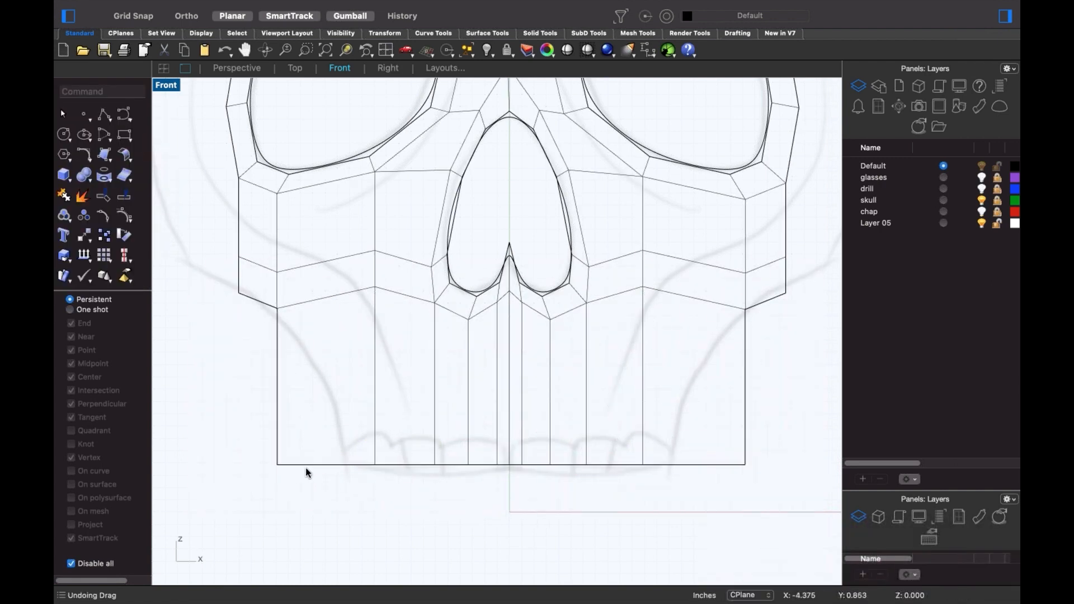
double_click(459, 466)
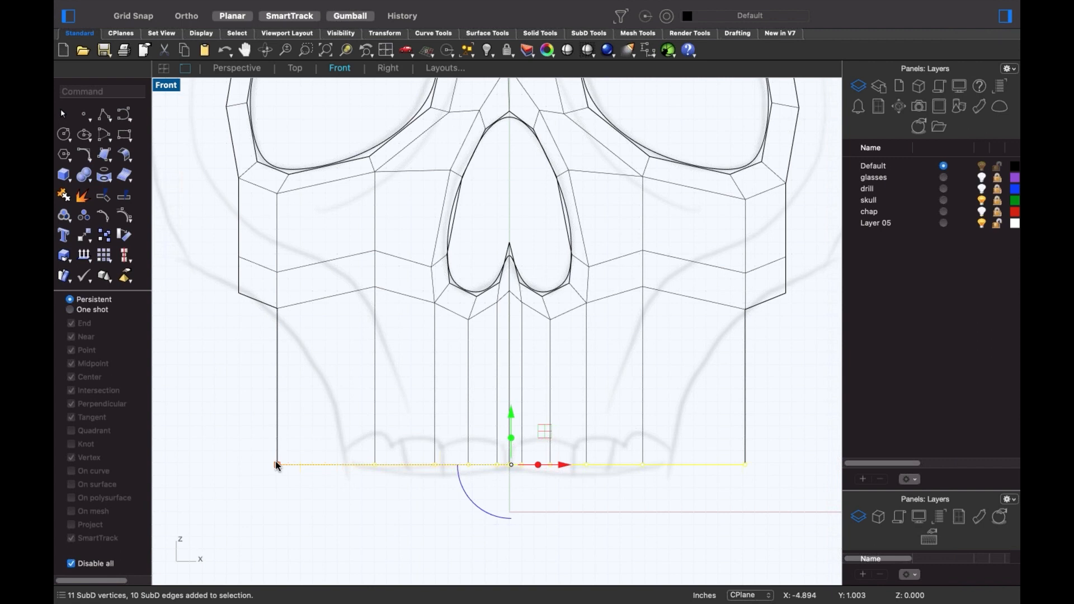
drag(277, 466, 352, 470)
- Move both jaw corner points down and inward, then frame the whole mask
key(Escape)
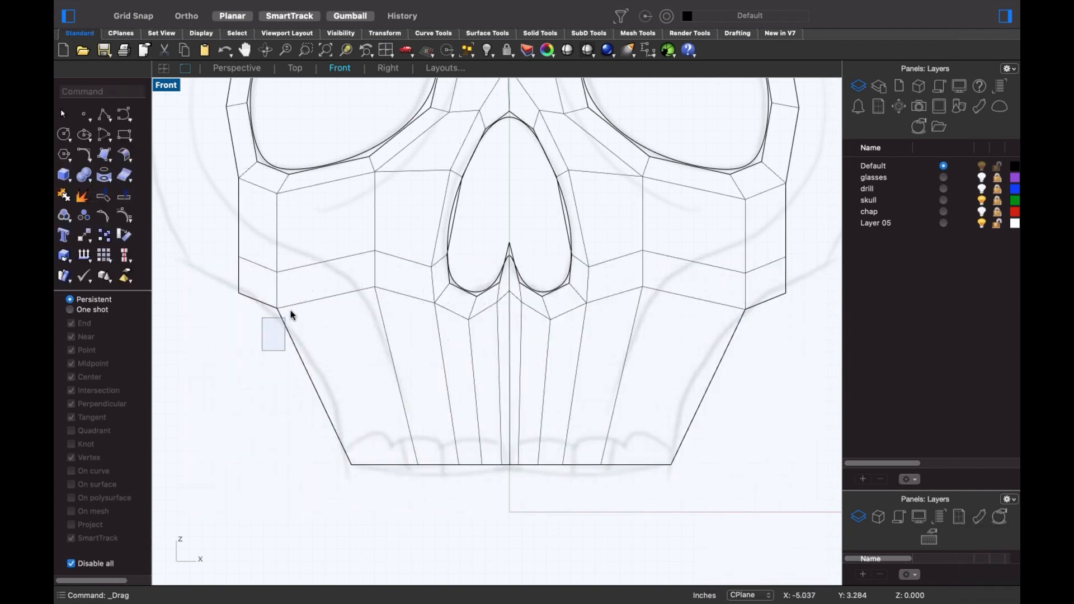
shift+super+drag(290, 310, 298, 294)
shift+super+drag(702, 323, 761, 297)
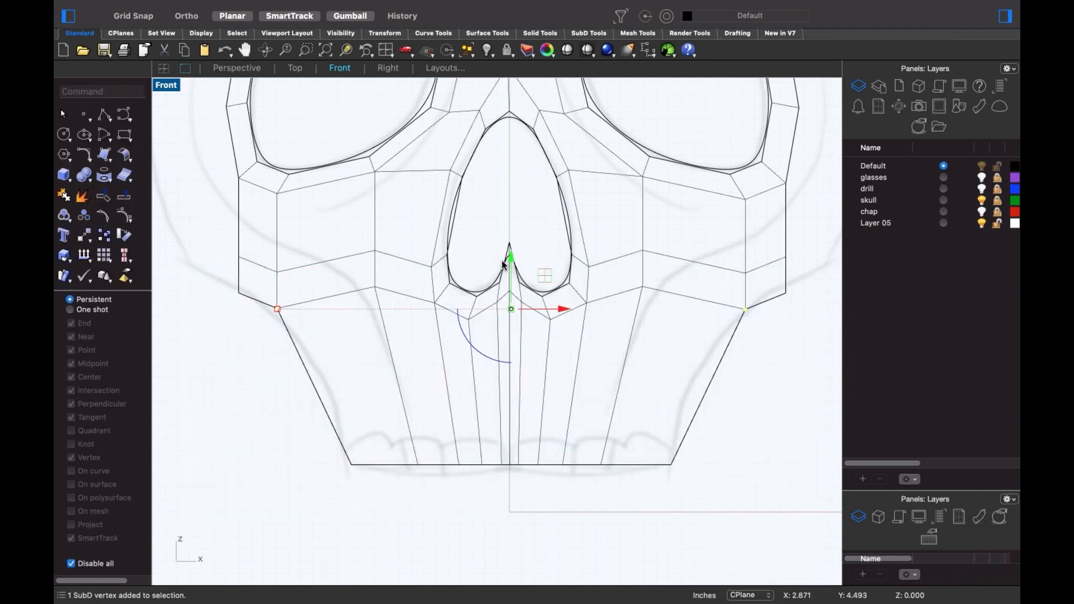
drag(505, 307, 491, 374)
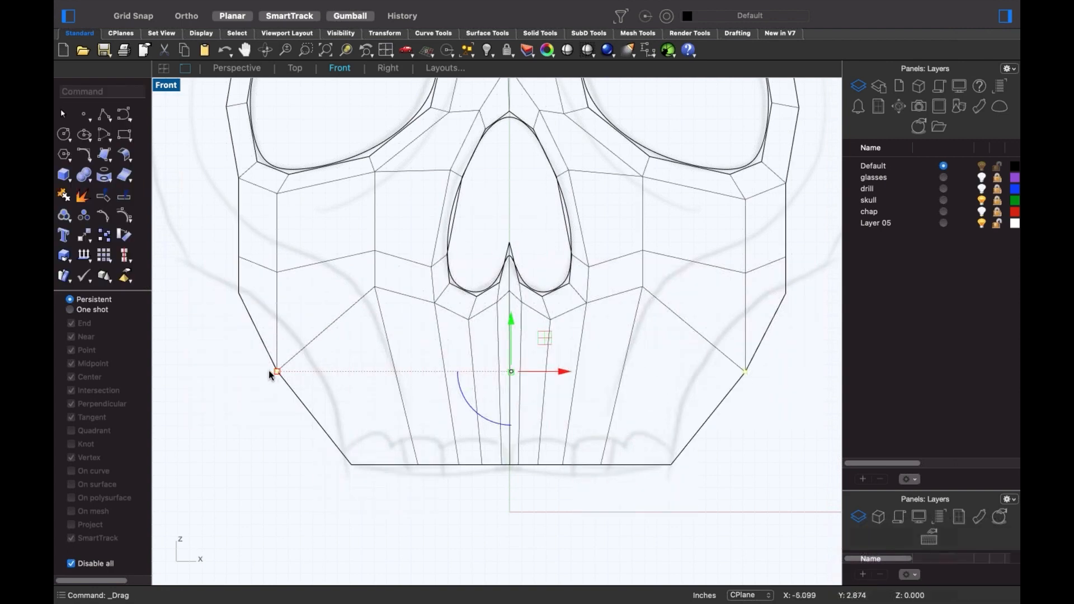
drag(270, 370, 322, 382)
key(Escape)
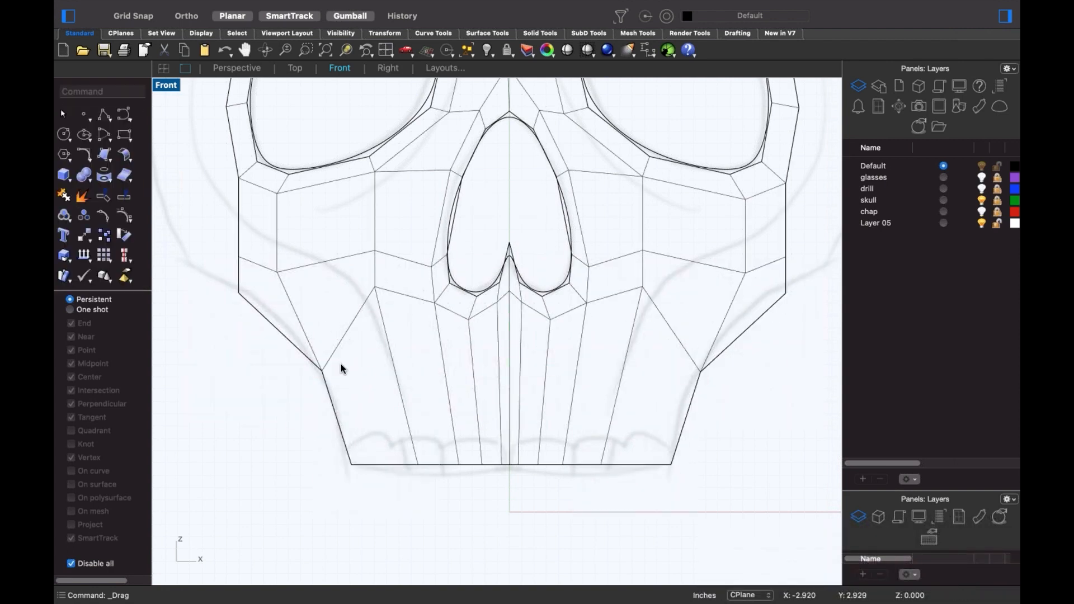
scroll(343, 372, down, 3)
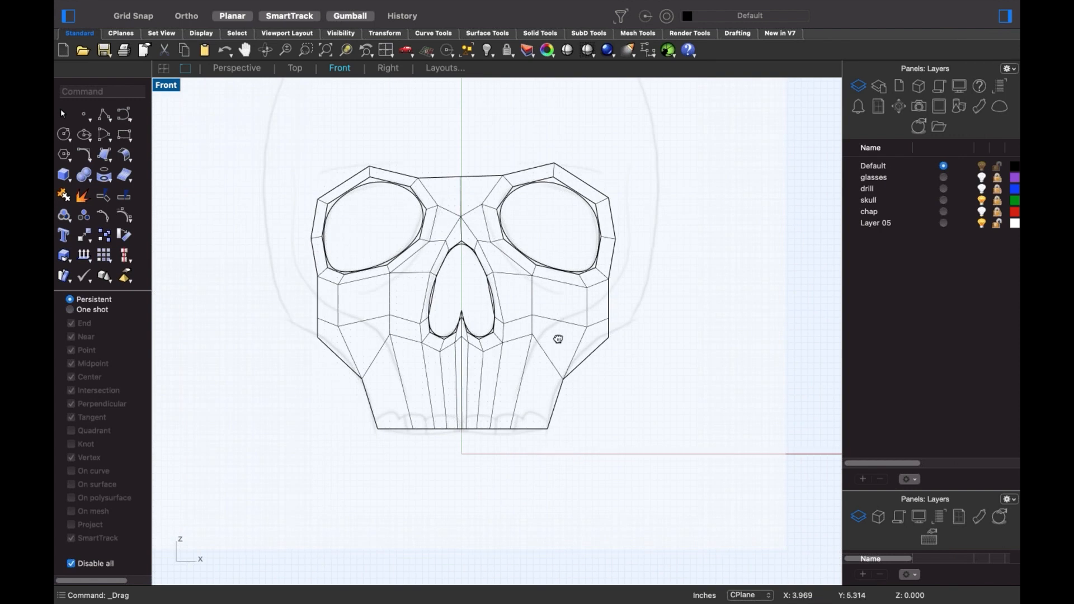
right_drag(565, 314, 558, 339)
right_drag(620, 289, 621, 314)
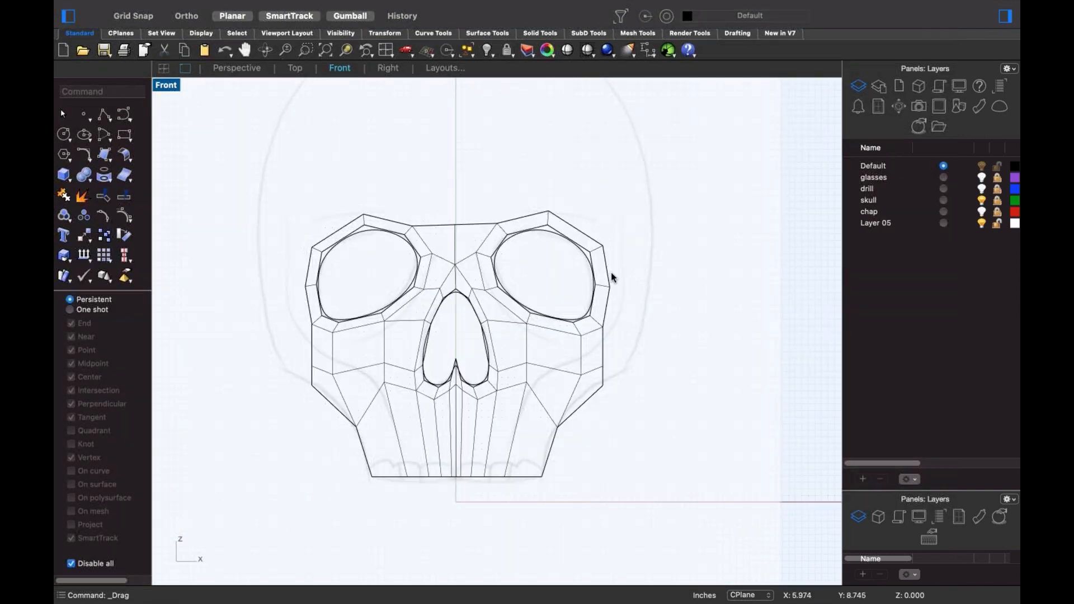
click(608, 285)
- Push the left and right eye-level side edges outward to widen the mask
drag(603, 357, 606, 386)
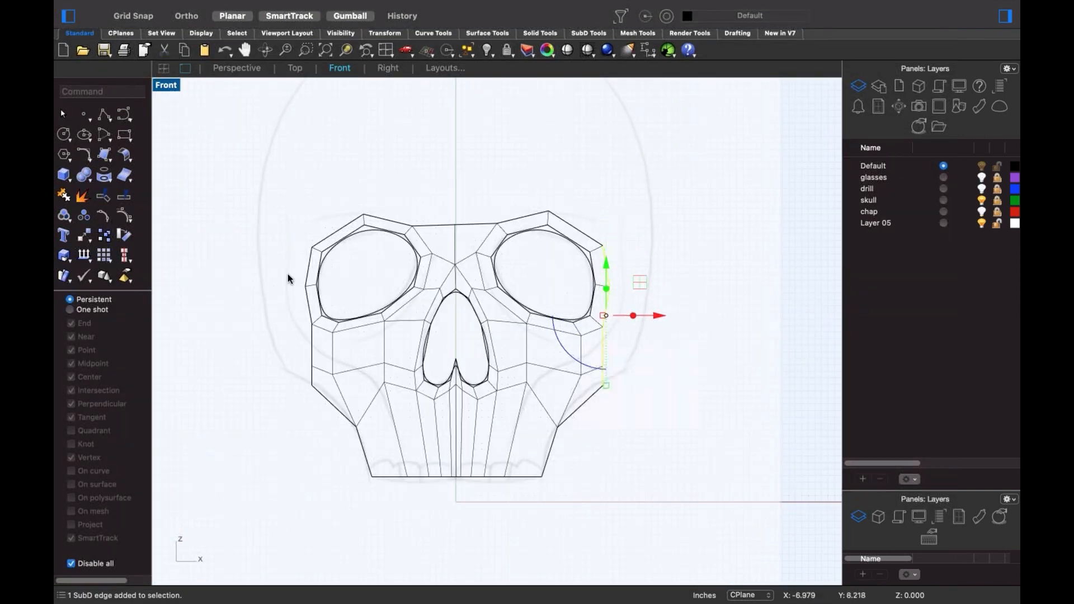
shift+click(308, 297)
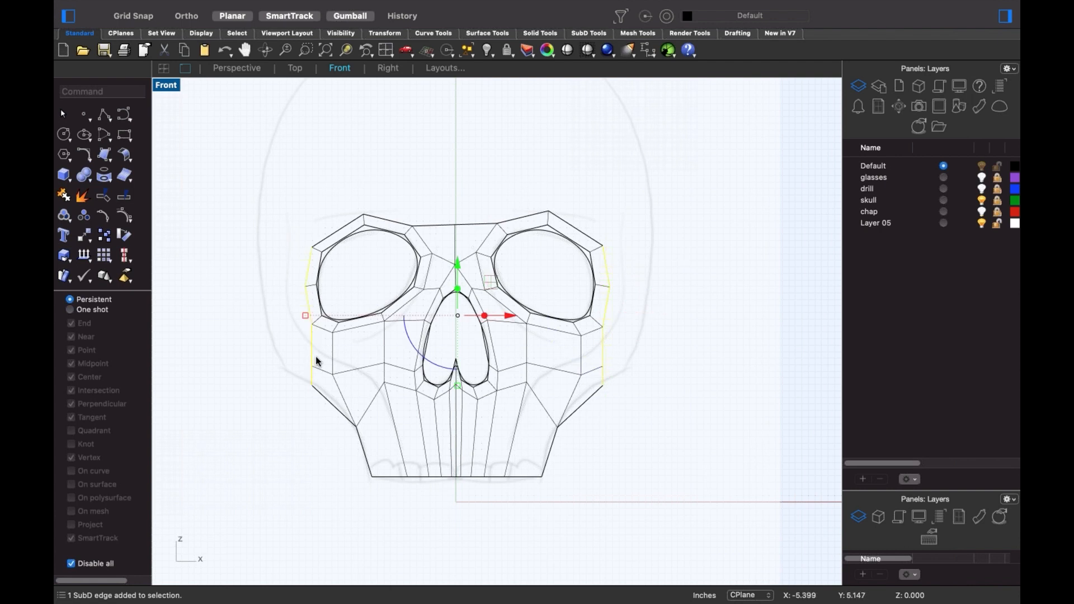
drag(304, 317, 261, 324)
click(224, 371)
scroll(266, 369, up, 4)
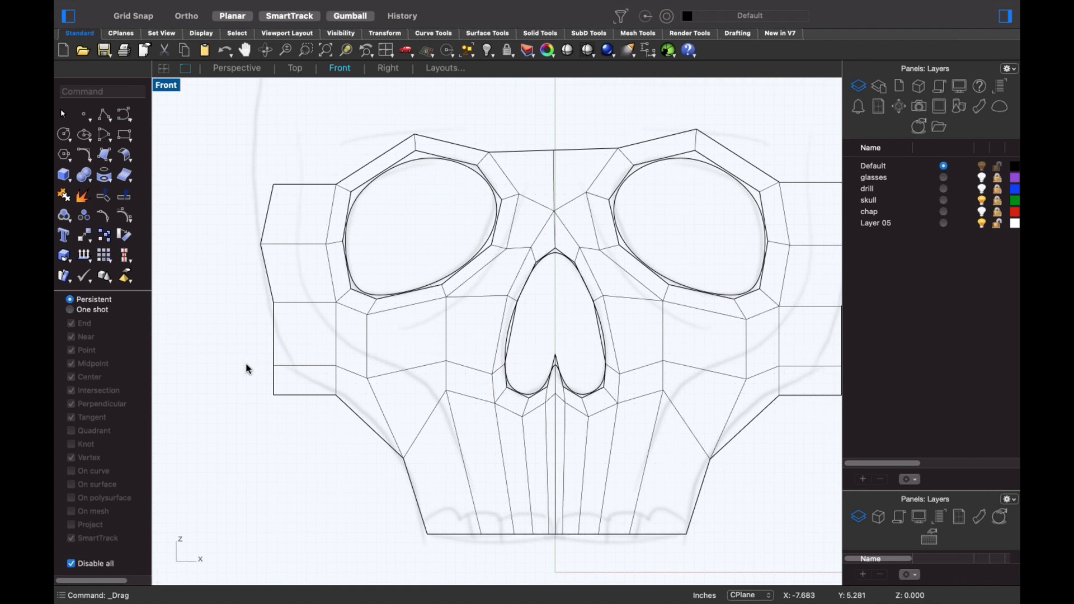
- Adjust the mask's lower-left corner vertex
drag(255, 372, 288, 353)
click(274, 353)
scroll(380, 364, down, 3)
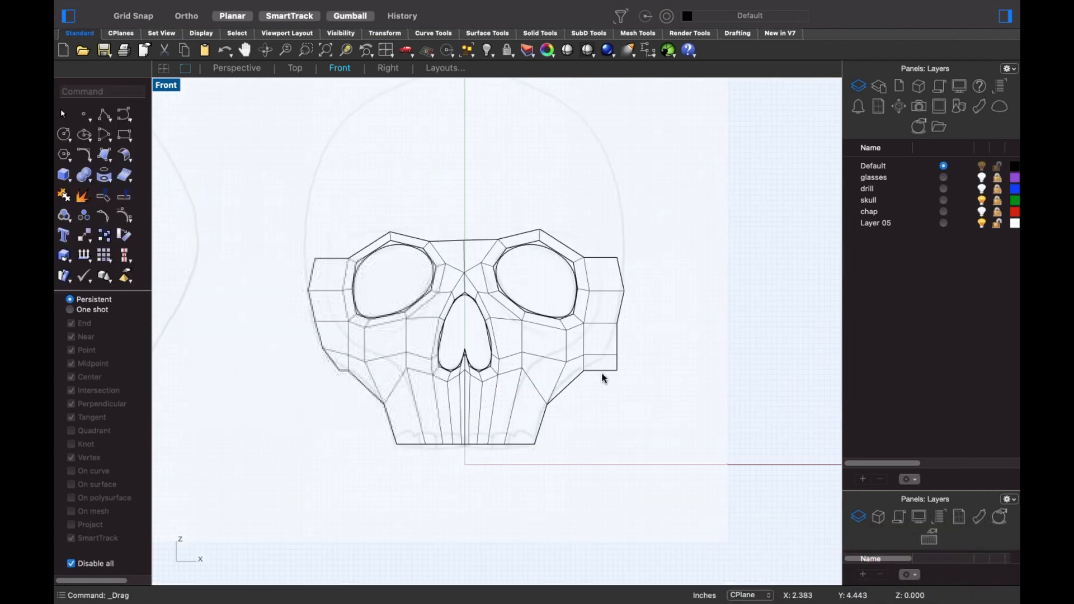
scroll(599, 386, up, 5)
scroll(643, 366, down, 1)
- Reposition the right cheek corner vertices and edge to reshape the cheek
drag(656, 367, 625, 333)
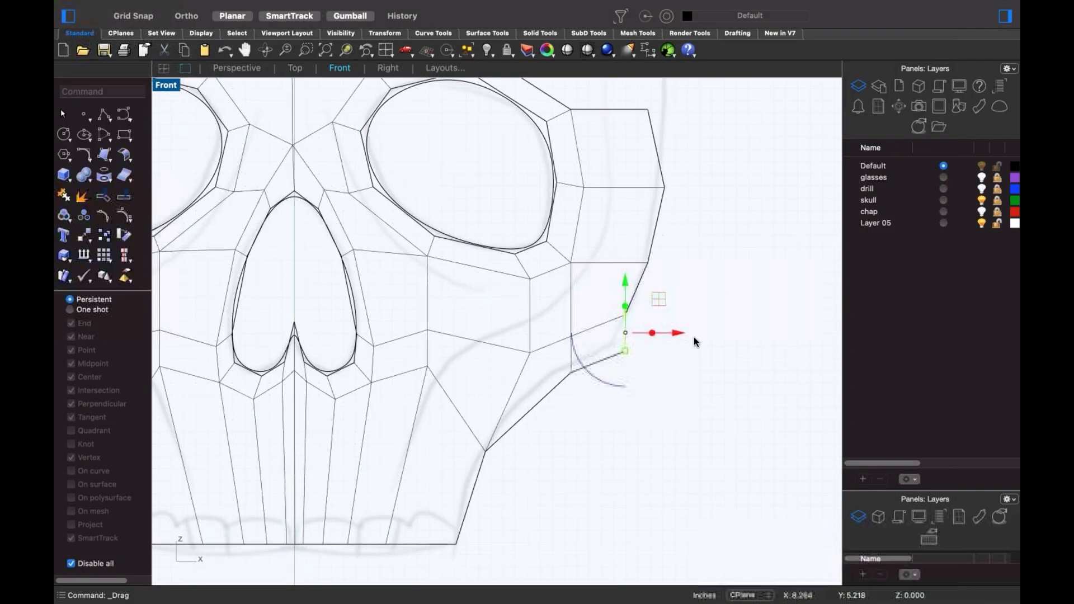
click(694, 338)
drag(602, 377, 670, 324)
drag(625, 352, 612, 346)
click(679, 302)
scroll(674, 300, down, 6)
right_drag(669, 300, 669, 333)
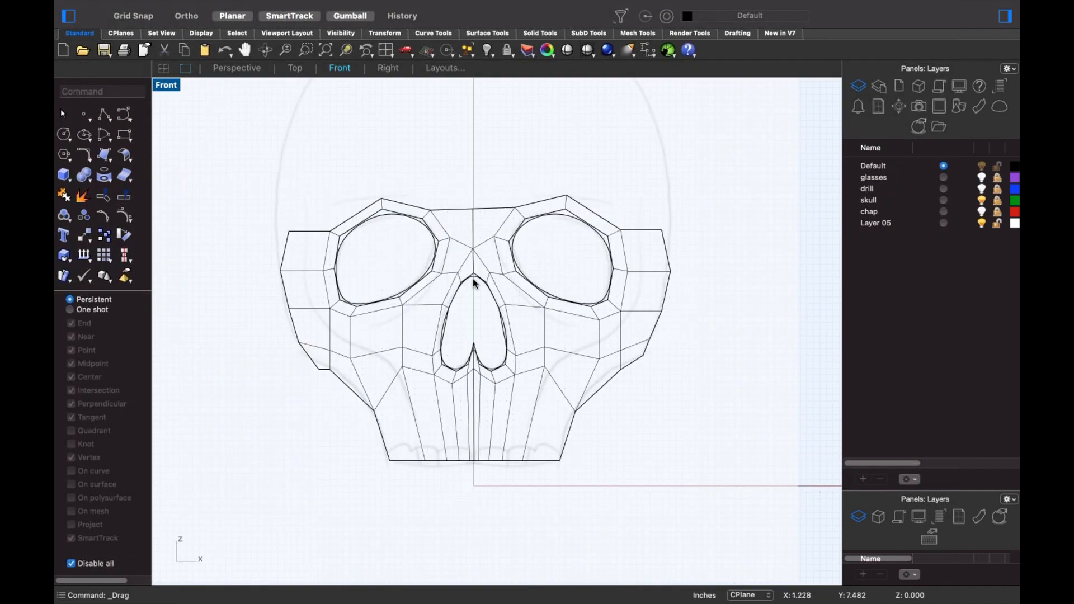
scroll(574, 271, up, 3)
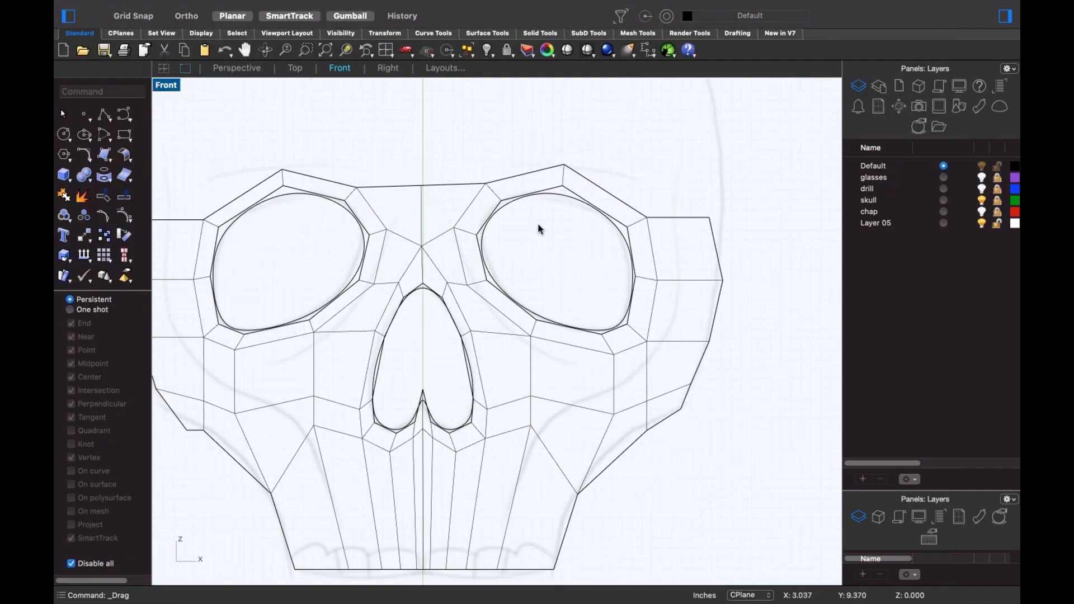
- Lower the right eye's top corner vertex and move the left eye corner vertex
click(563, 166)
drag(563, 166, 564, 182)
click(453, 130)
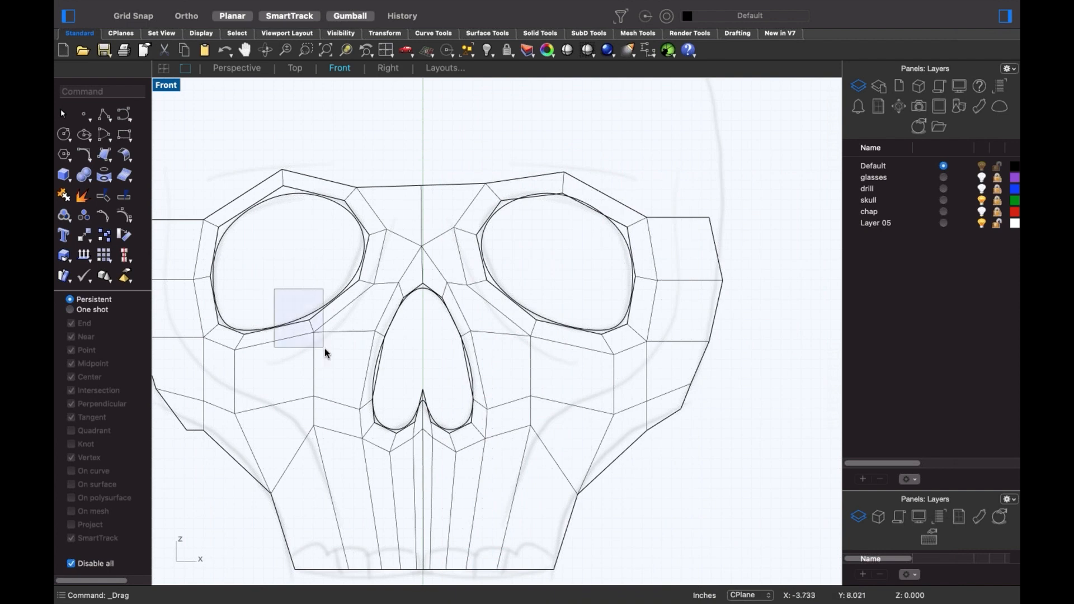
drag(324, 348, 308, 318)
click(442, 323)
- Nudge the nose-opening vertices, lowering its left side and shifting the tip right
drag(442, 324, 456, 358)
click(422, 377)
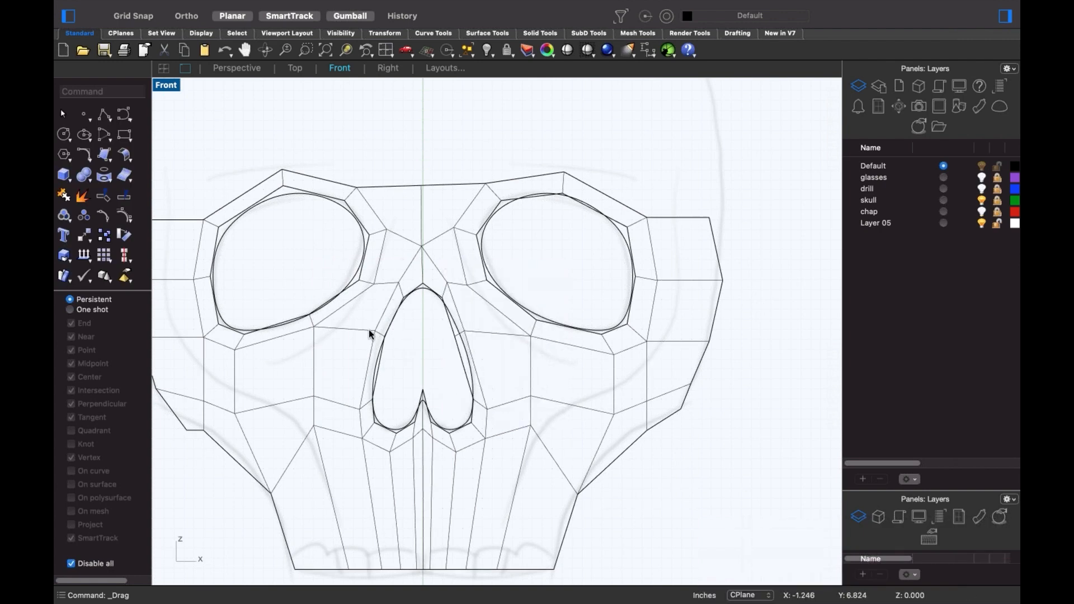
drag(390, 345, 390, 343)
drag(379, 286, 381, 340)
click(400, 378)
scroll(415, 405, up, 3)
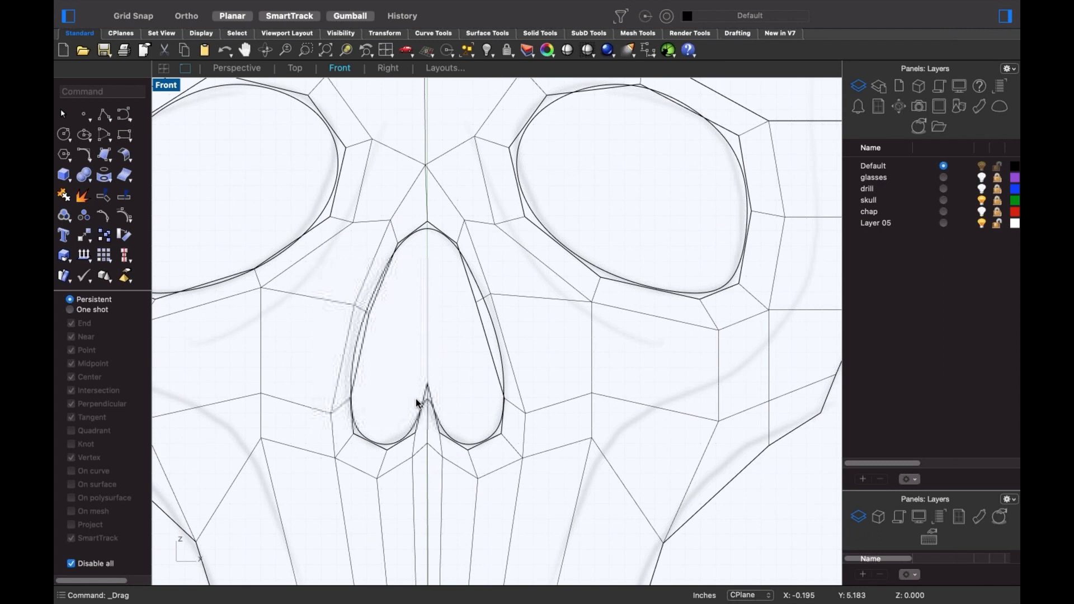
drag(408, 376, 430, 386)
click(402, 381)
- Reframe the view and select the upper-left corner vertices and edge
scroll(409, 379, down, 5)
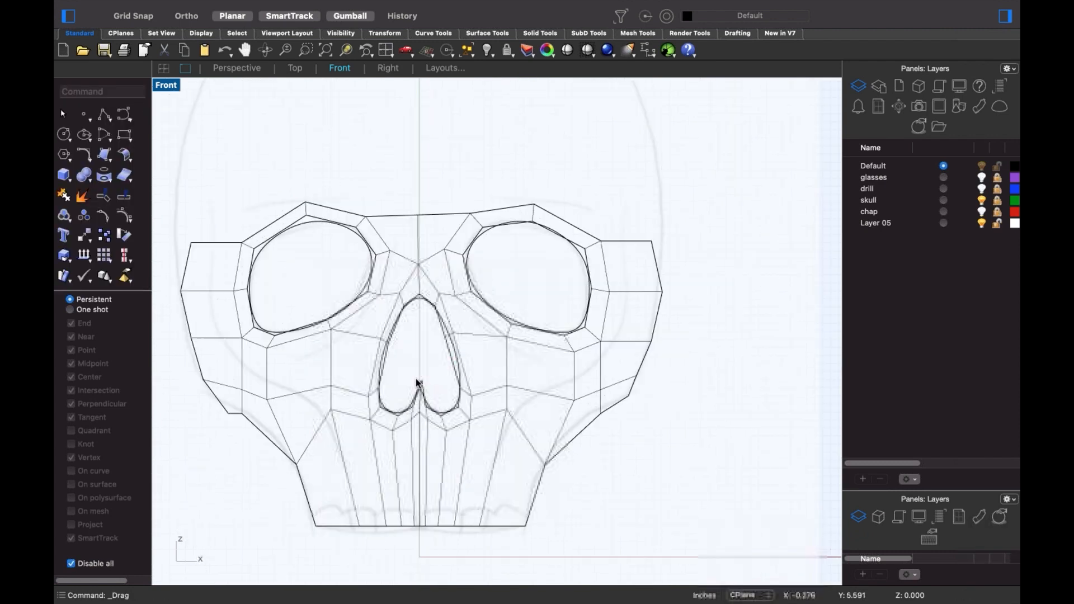
scroll(416, 380, down, 2)
right_drag(420, 382, 491, 372)
right_drag(338, 266, 336, 288)
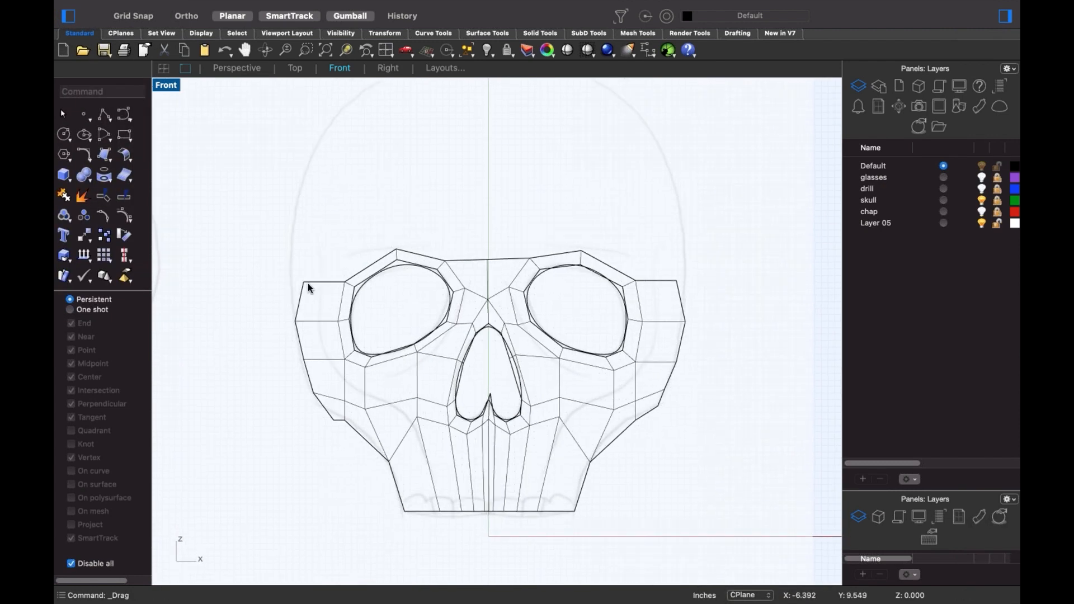
scroll(308, 288, up, 2)
drag(290, 271, 361, 313)
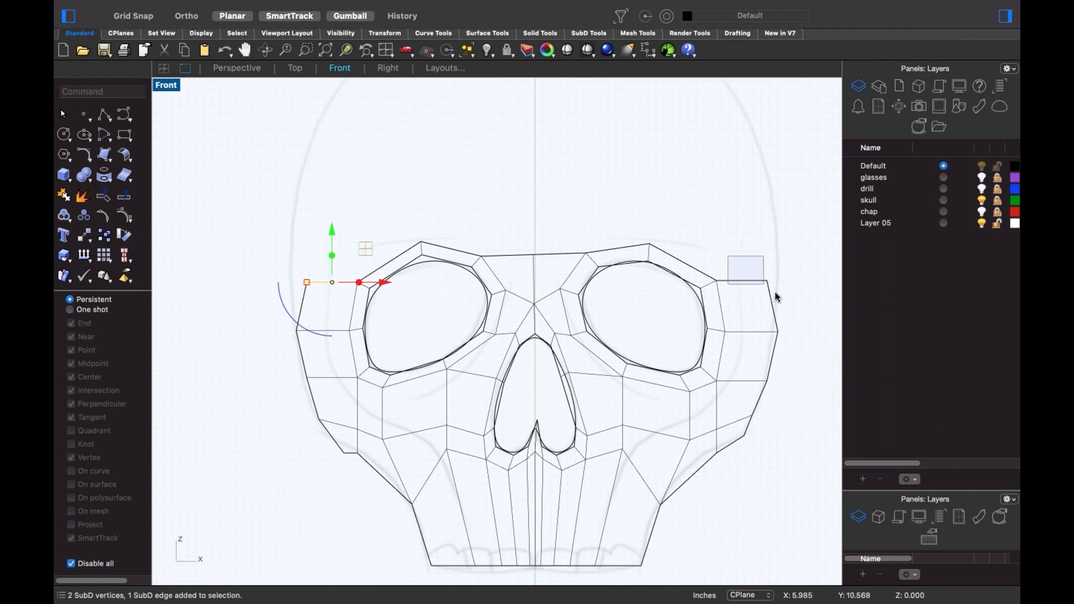
- Pull the top-left corner outward and raise the mask's whole top edge loop
shift+drag(775, 292, 775, 295)
drag(294, 281, 291, 281)
click(302, 281)
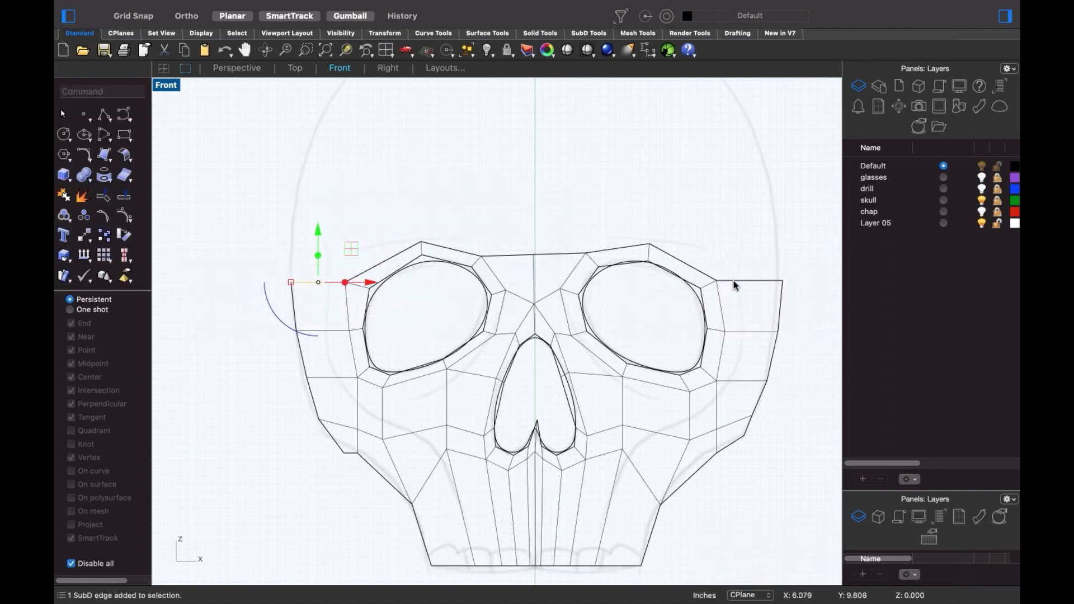
double_click(711, 276)
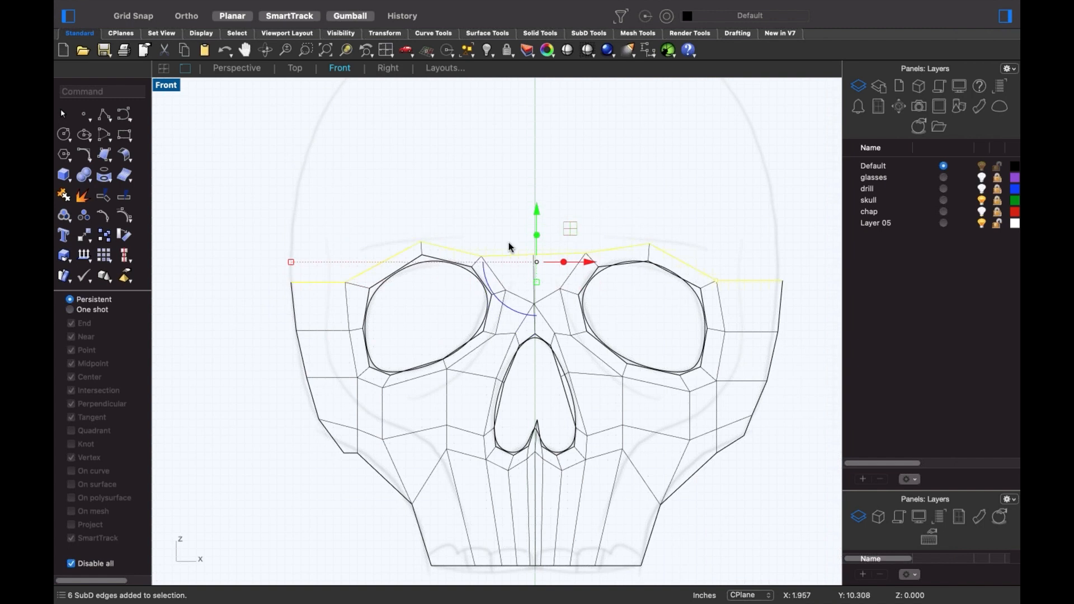
drag(535, 238, 535, 118)
- Narrow and raise the top edge loop further, then flatten it with zero vertical scale
scroll(513, 200, down, 2)
right_drag(513, 200, 513, 287)
drag(334, 239, 344, 239)
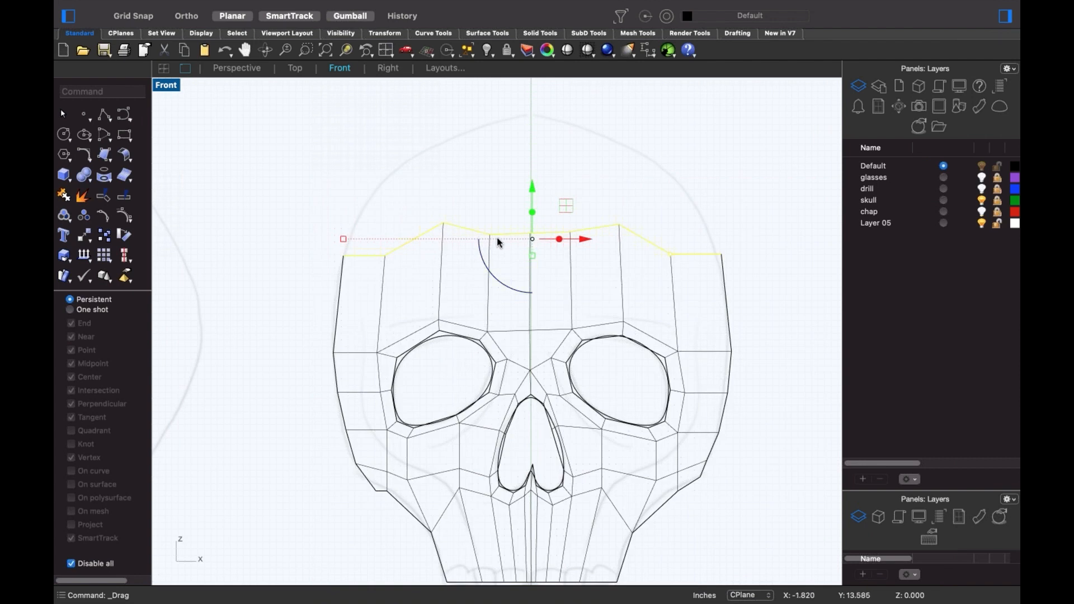
drag(530, 188, 530, 73)
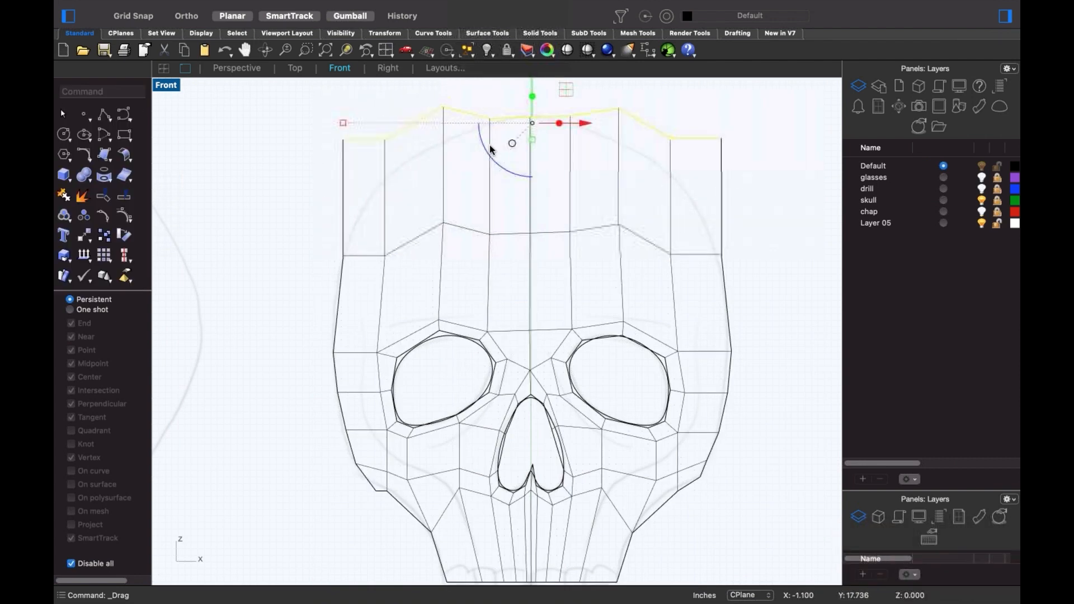
click(532, 139)
key(Return)
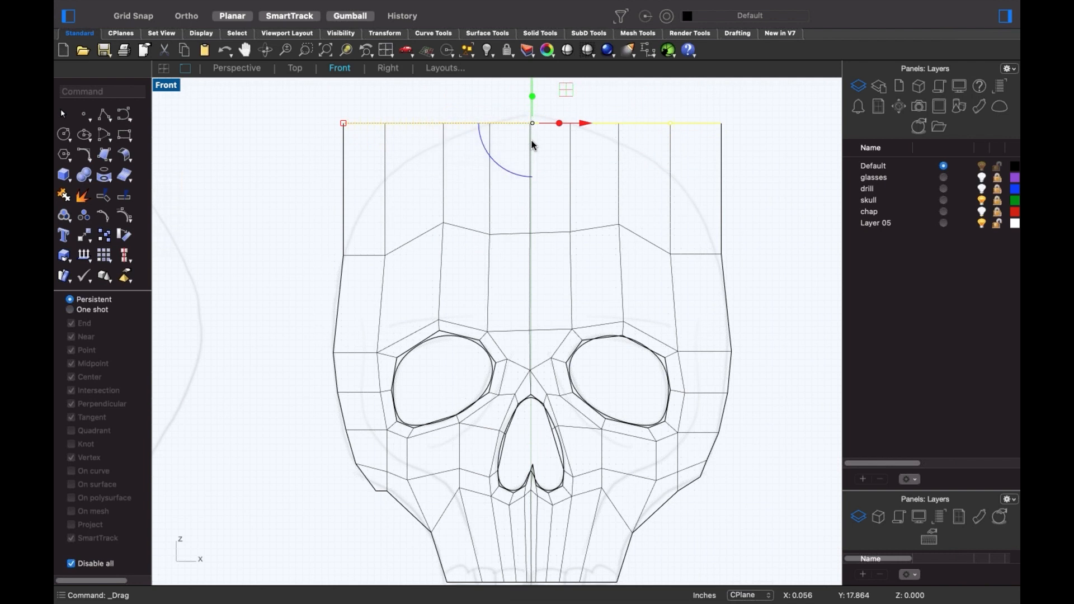
right_drag(518, 192, 480, 263)
click(390, 179)
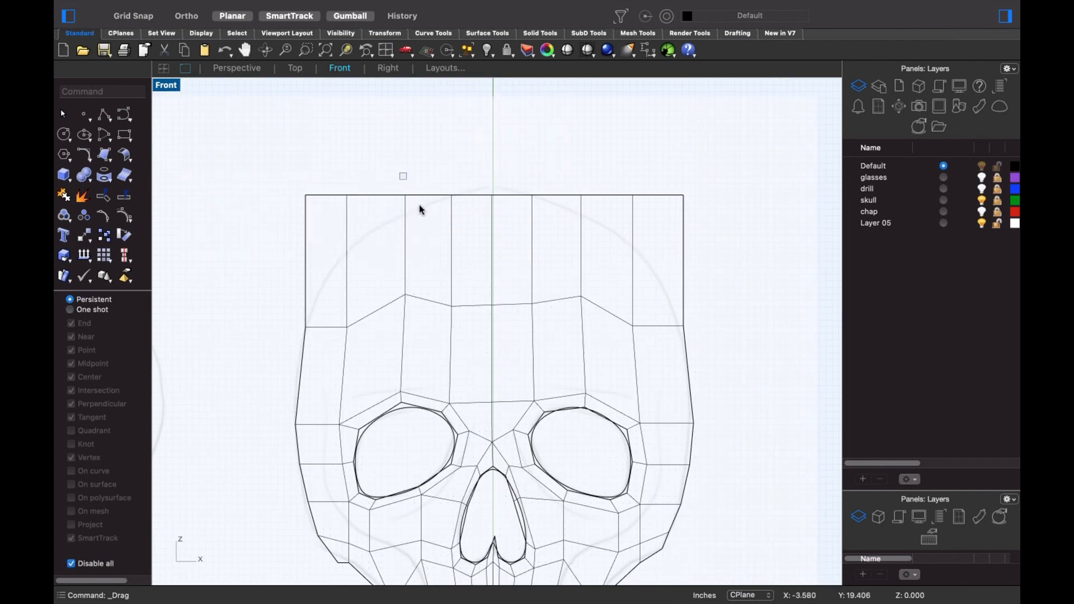
- Lower the top vertices of the skull toward a rounded cranium
click(406, 195)
shift+drag(574, 179, 588, 211)
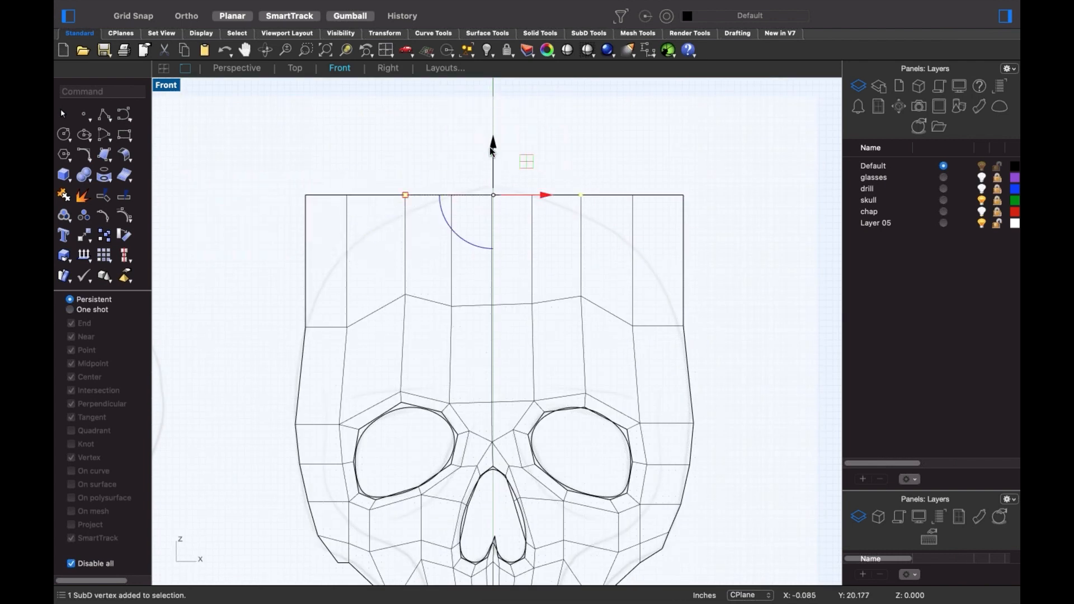
drag(492, 149, 478, 216)
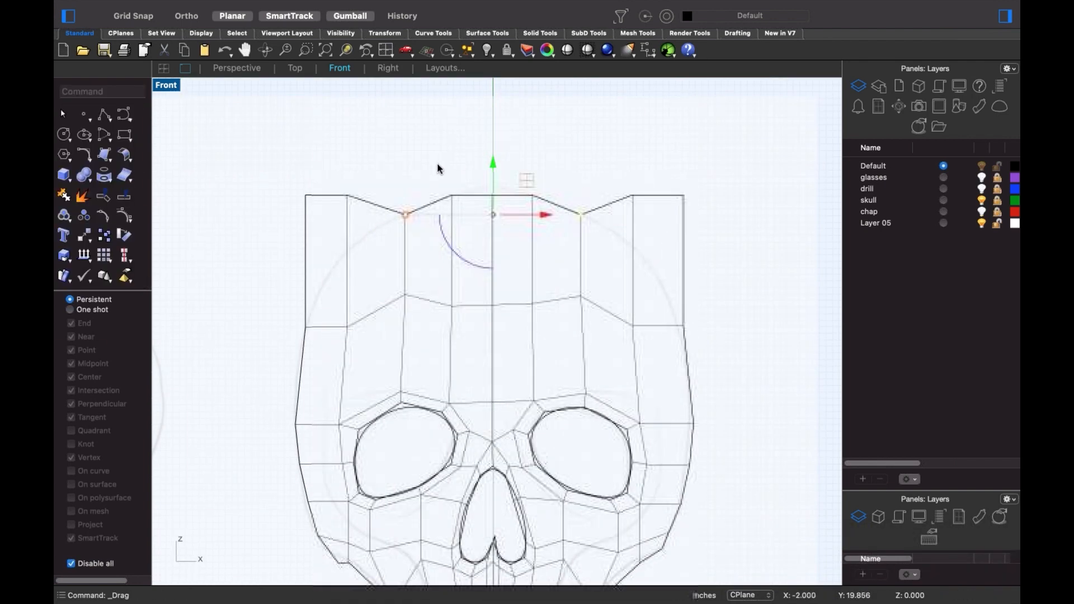
click(351, 195)
shift+drag(620, 173, 651, 230)
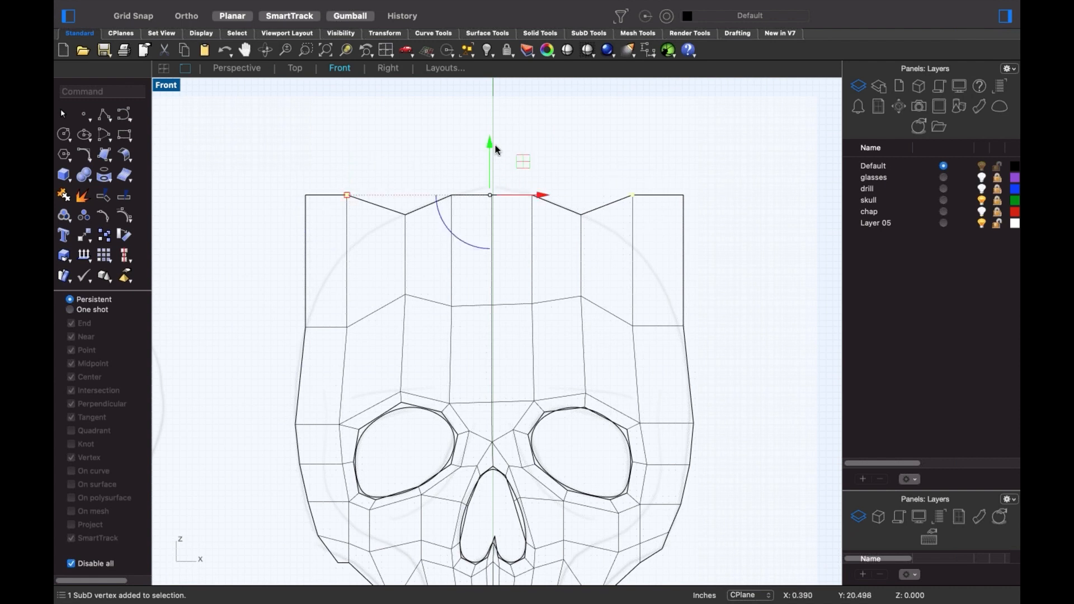
drag(482, 174, 488, 245)
- Drag the left and right ear-tip vertices down to brow level
drag(286, 168, 319, 211)
shift+drag(676, 176, 708, 229)
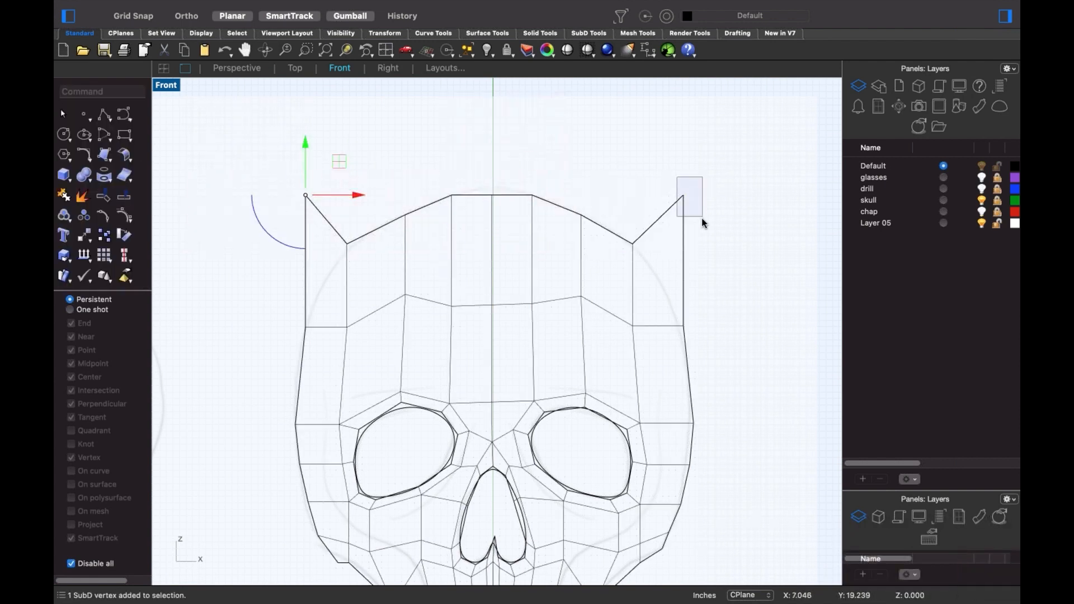
drag(493, 146, 520, 148)
scroll(683, 230, down, 8)
right_drag(686, 236, 597, 233)
scroll(599, 233, up, 5)
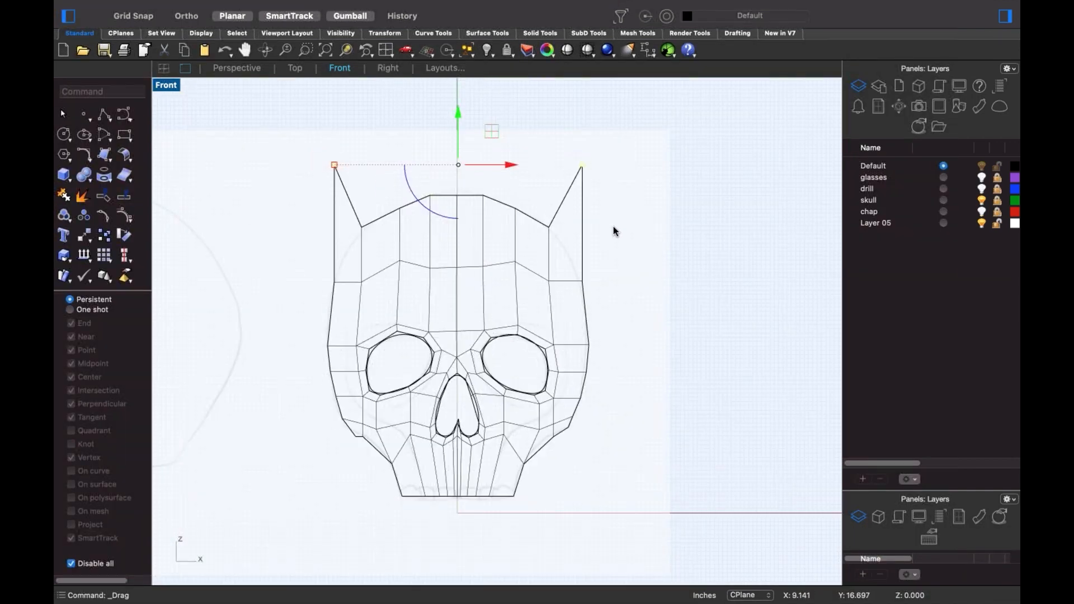
scroll(385, 199, up, 2)
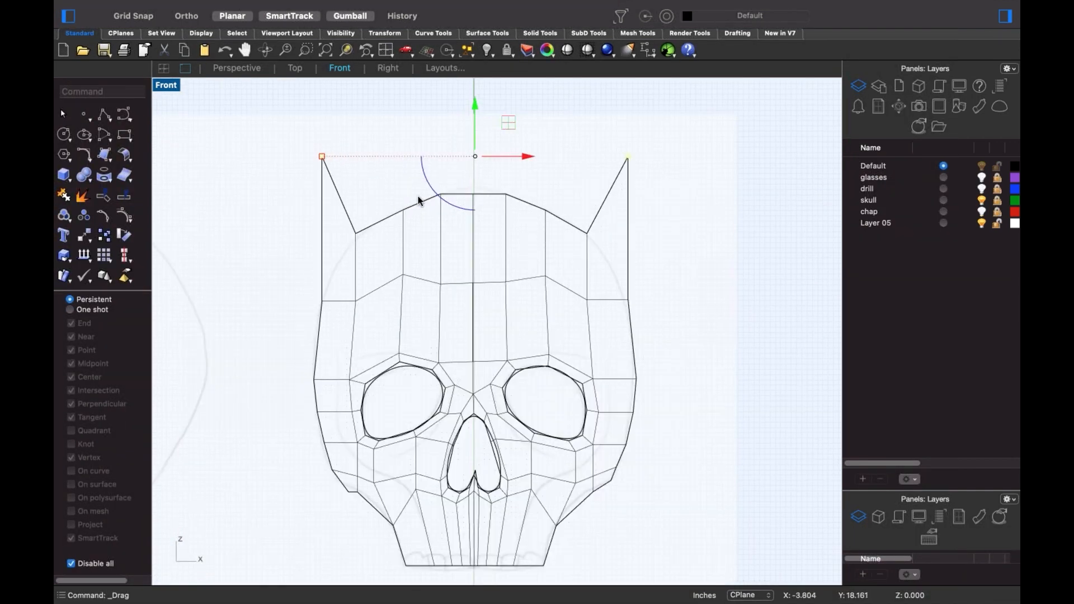
drag(473, 119, 484, 274)
drag(323, 271, 318, 274)
click(301, 239)
scroll(302, 240, down, 4)
right_drag(315, 244, 435, 260)
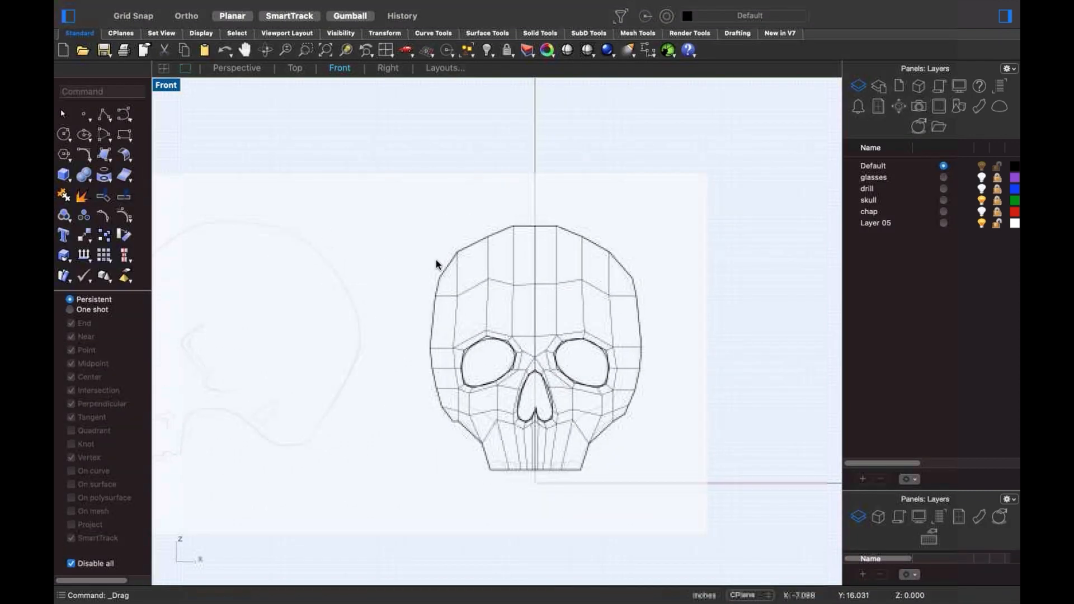
key(ctrl+F4)
right_drag(548, 378, 560, 352)
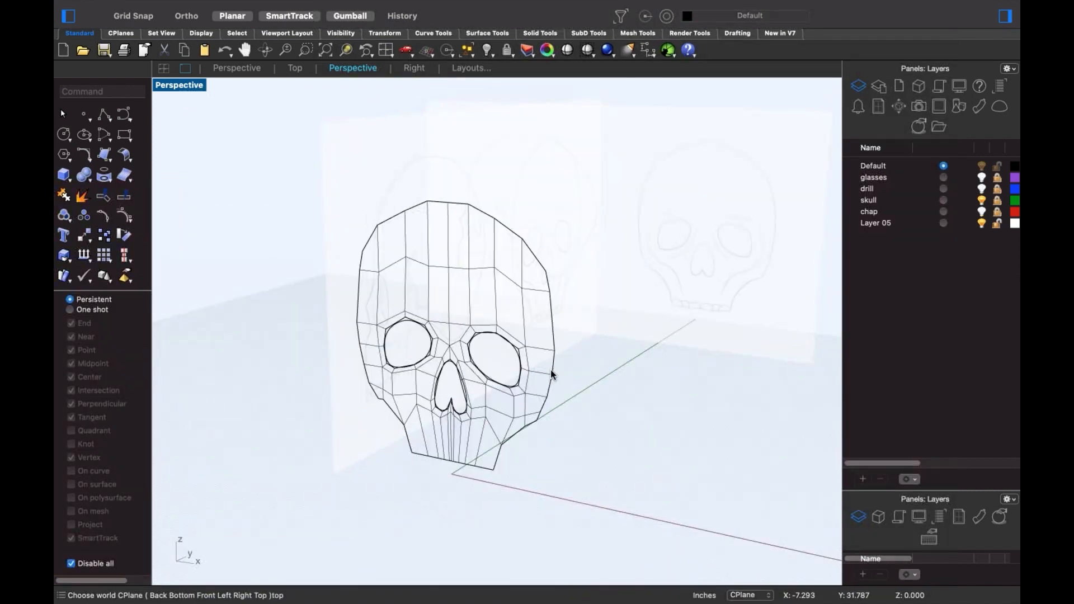
scroll(446, 451, up, 5)
right_drag(487, 405, 475, 372)
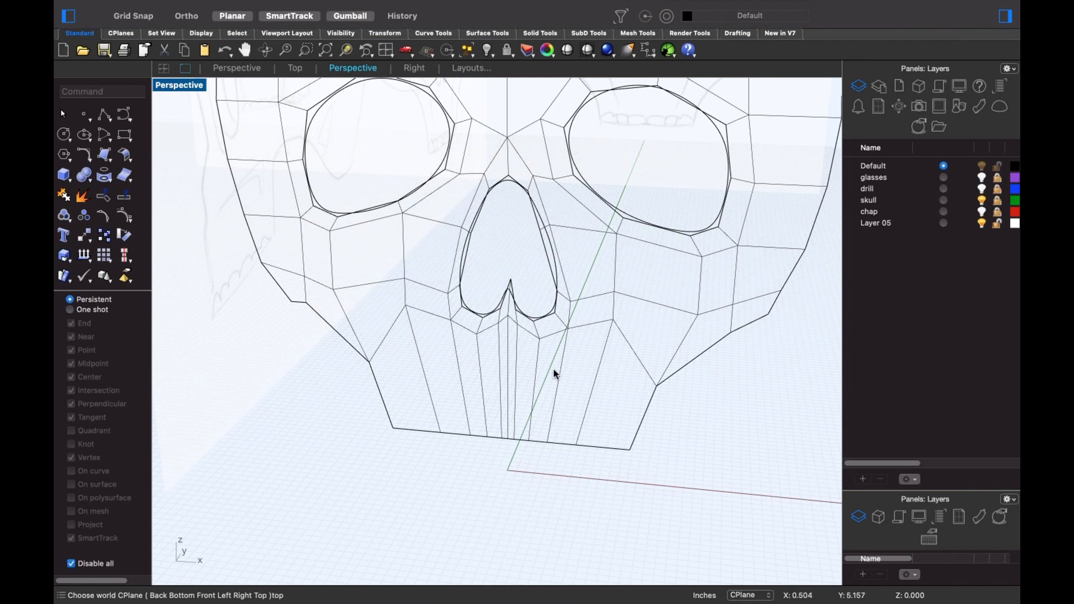
scroll(552, 374, down, 5)
right_drag(552, 397, 526, 413)
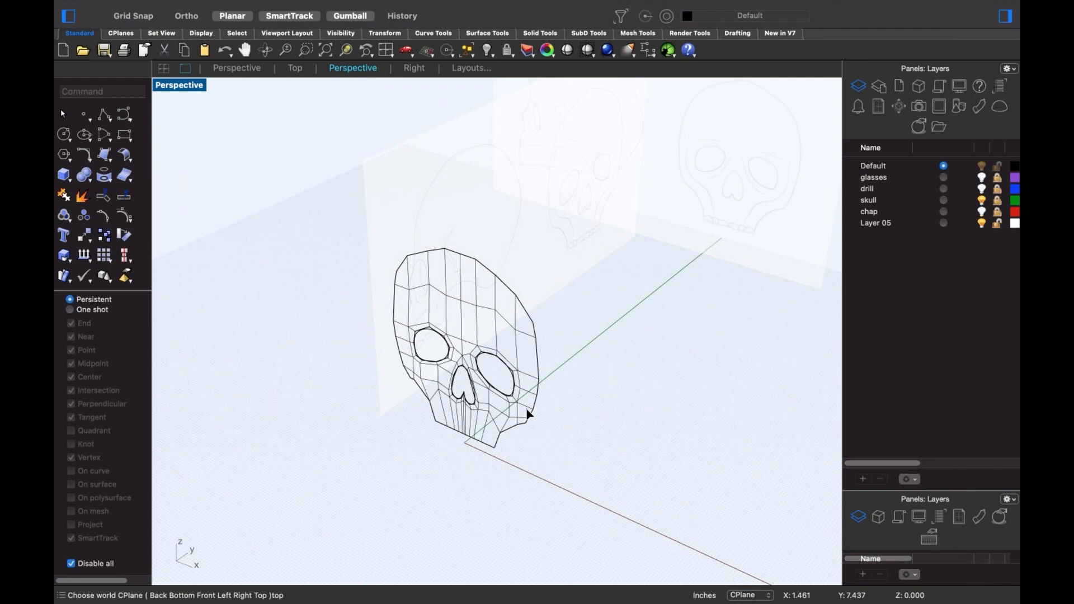
key(ctrl+F2)
scroll(520, 394, down, 2)
right_drag(520, 394, 488, 425)
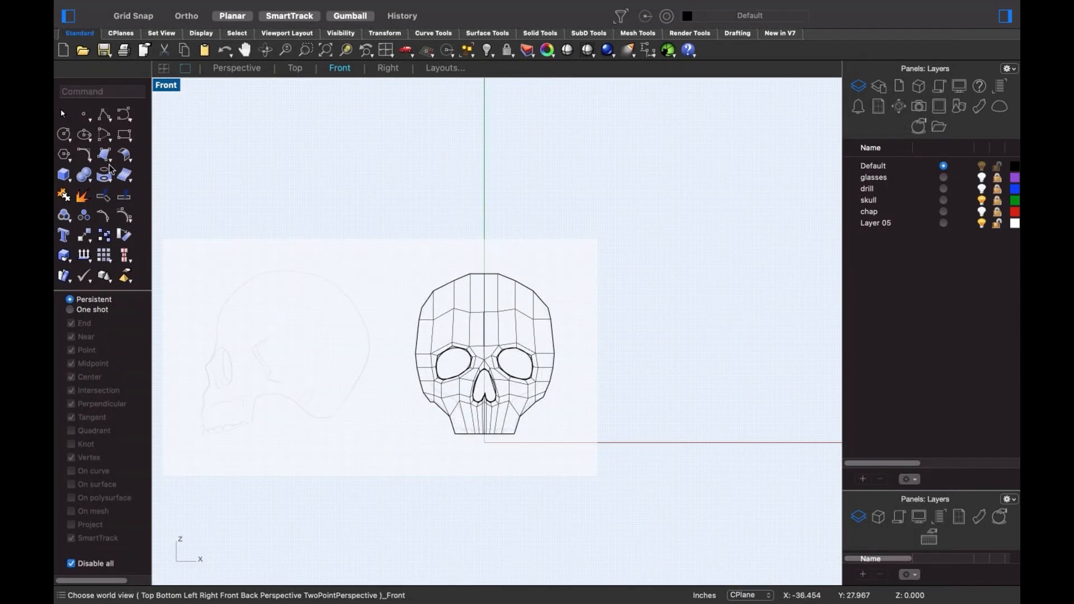
- Create a centre-radius sphere at the origin, large enough to enclose the skull
click(69, 183)
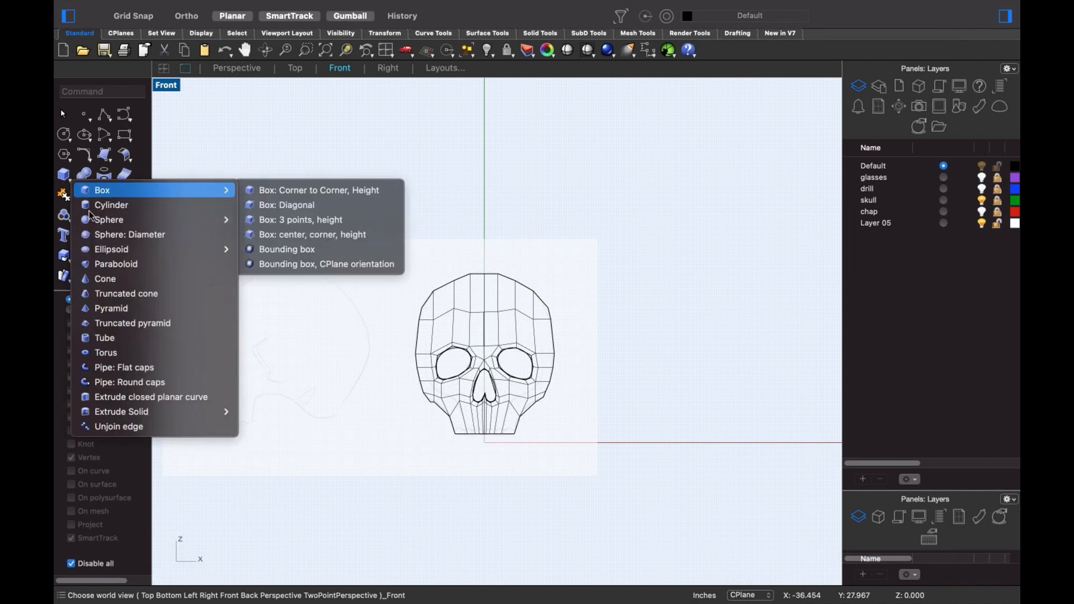
mouse_move(92, 218)
click(297, 223)
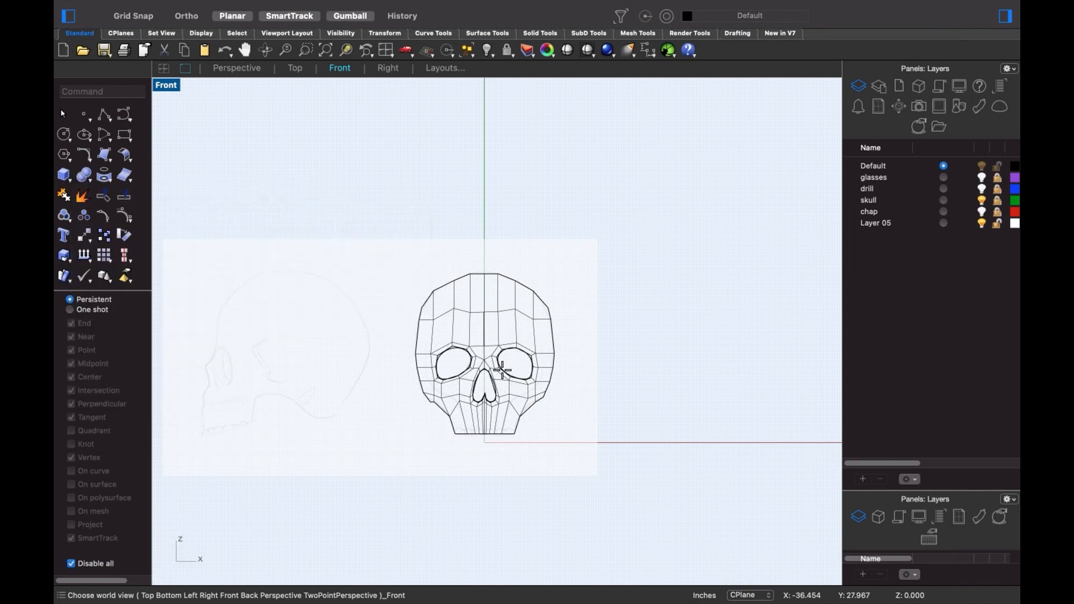
click(484, 443)
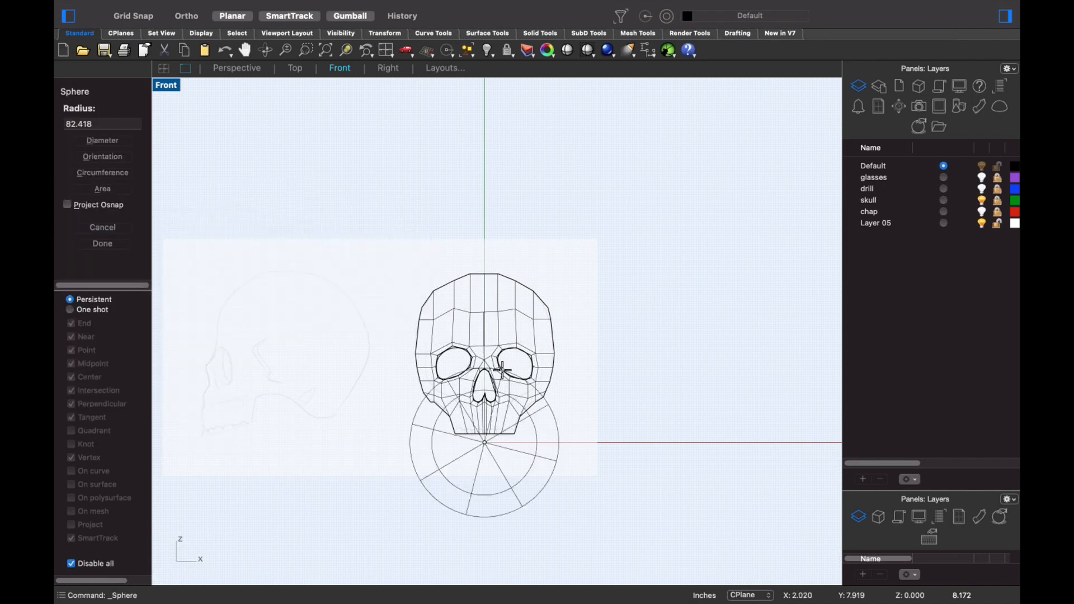
key(shift)
click(696, 403)
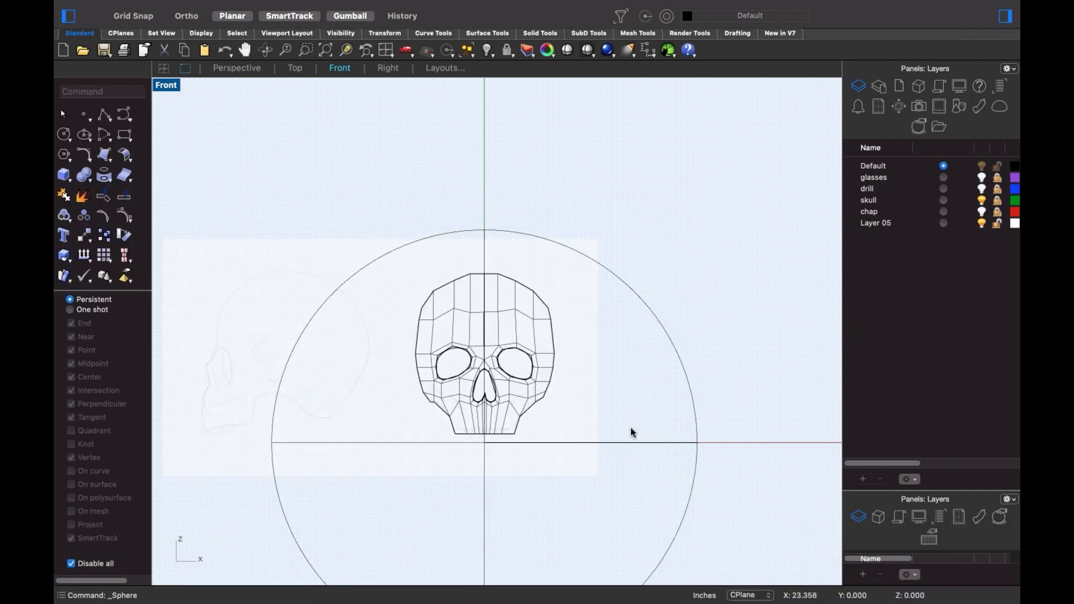
- Move the sphere up to centre on the skull and view it in Perspective
click(596, 445)
drag(485, 391, 484, 287)
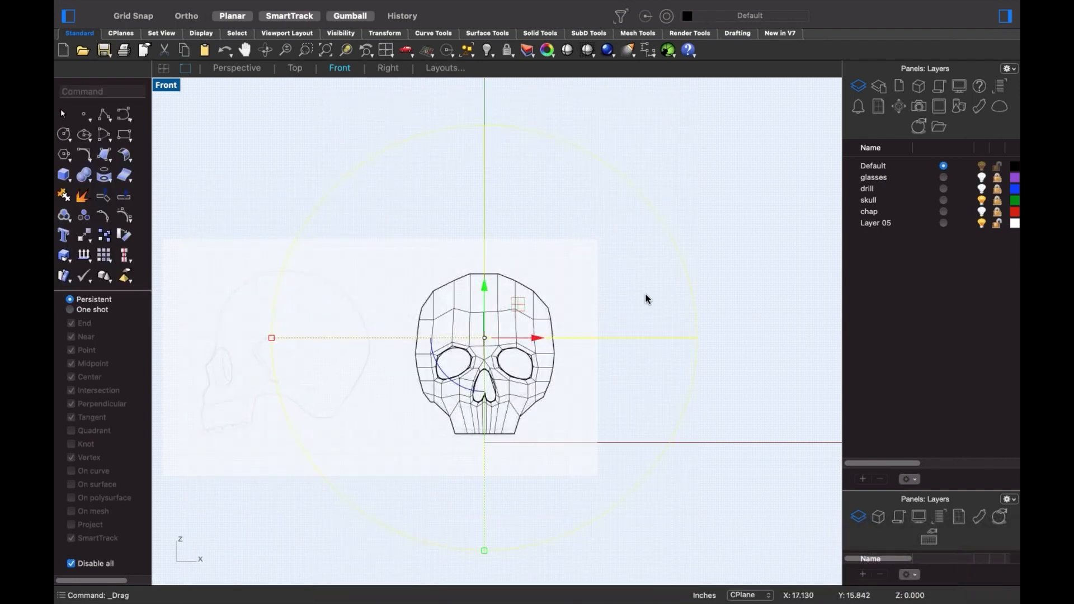
click(723, 299)
key(ctrl+super+p)
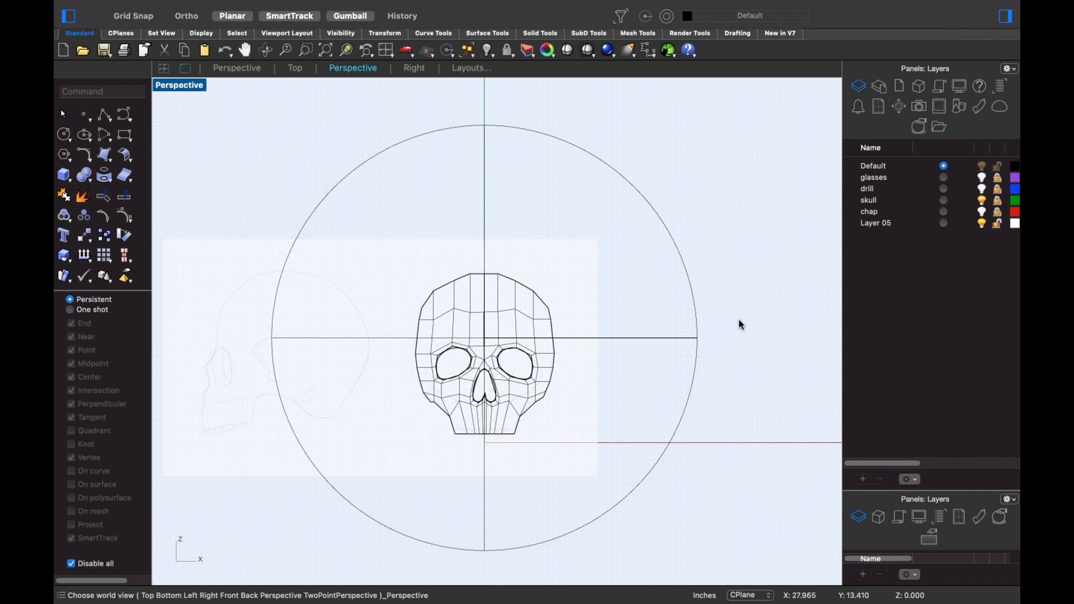
right_drag(450, 440, 452, 388)
click(454, 388)
- Move the skull mask away from its eye and nose curves and show its control points
drag(479, 378, 259, 440)
shift+right_drag(301, 465, 485, 421)
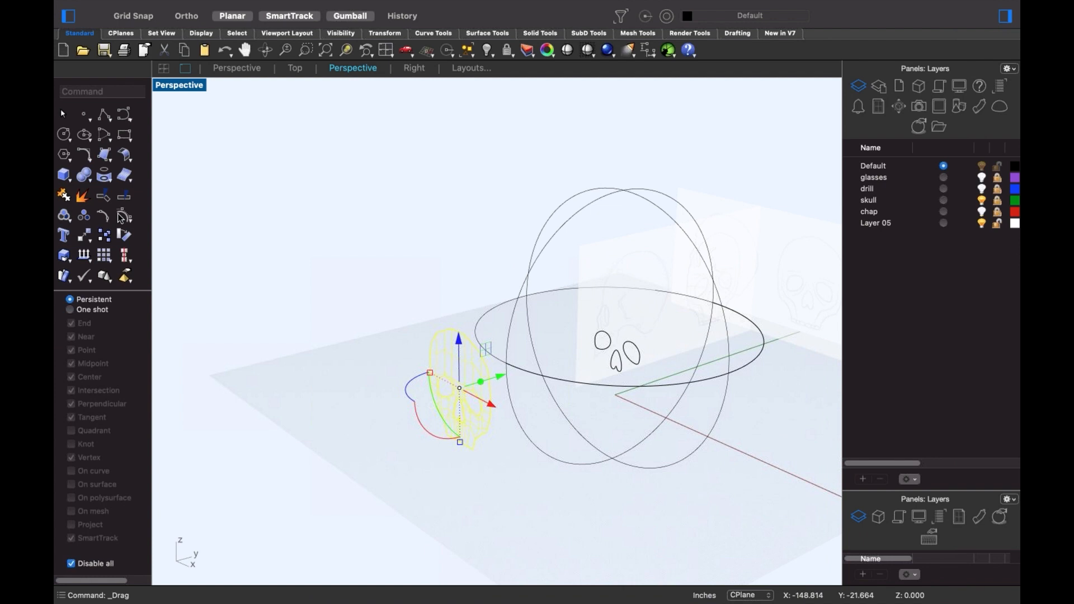
click(120, 218)
right_drag(314, 371, 376, 404)
drag(366, 312, 467, 483)
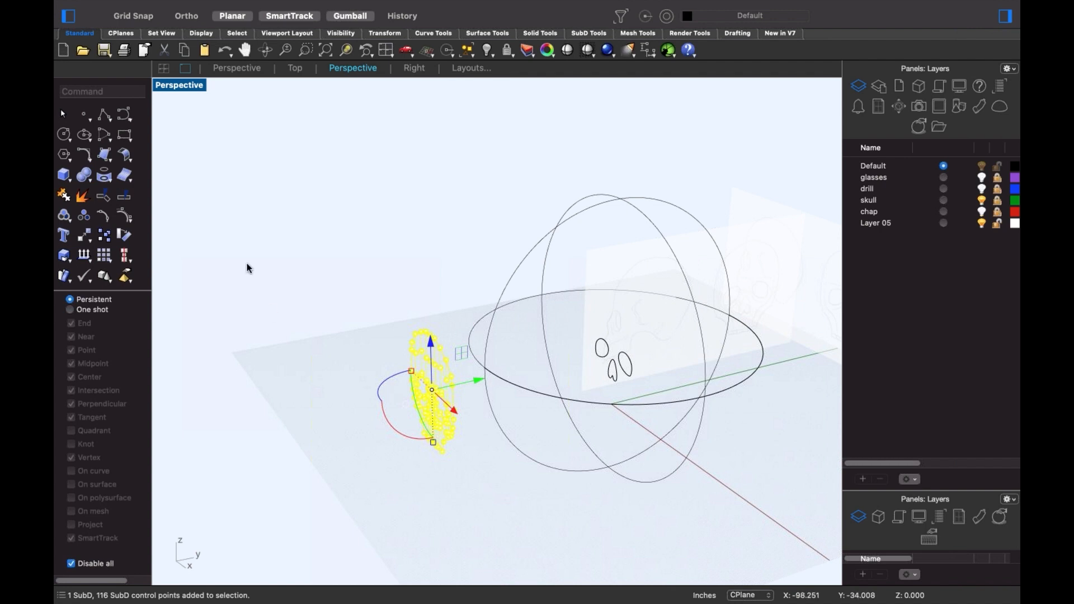
click(106, 175)
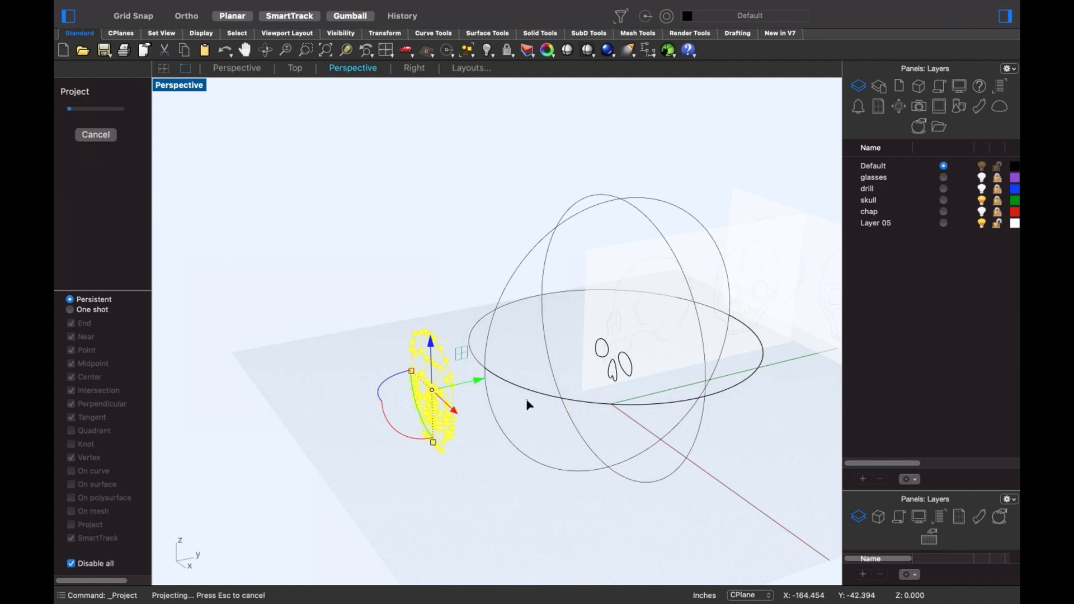
- Project the skull's curves onto the large sphere
click(524, 390)
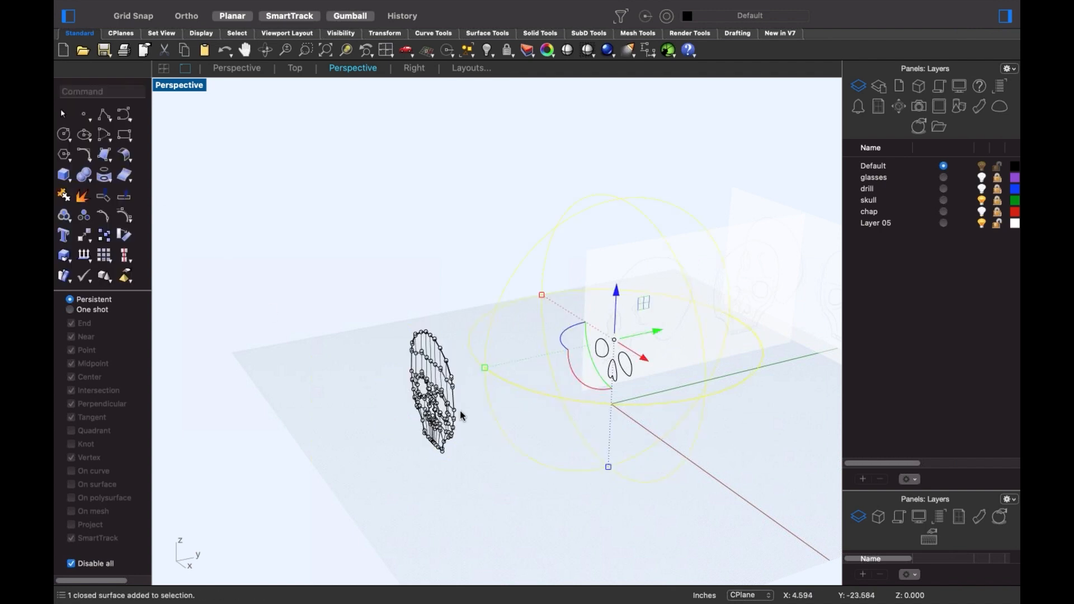
drag(358, 302, 491, 488)
key(Return)
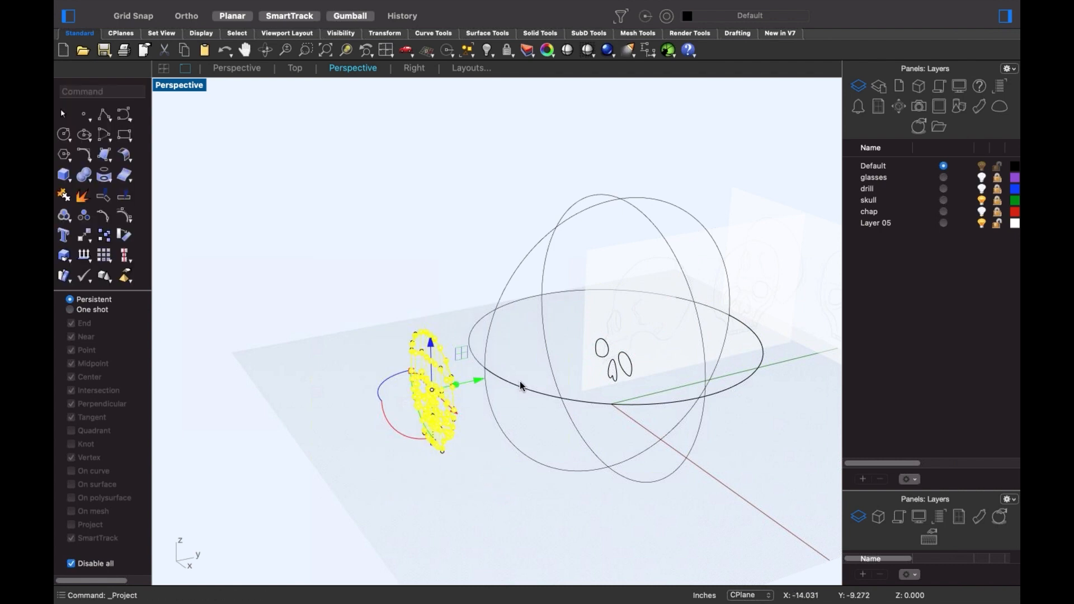
click(482, 446)
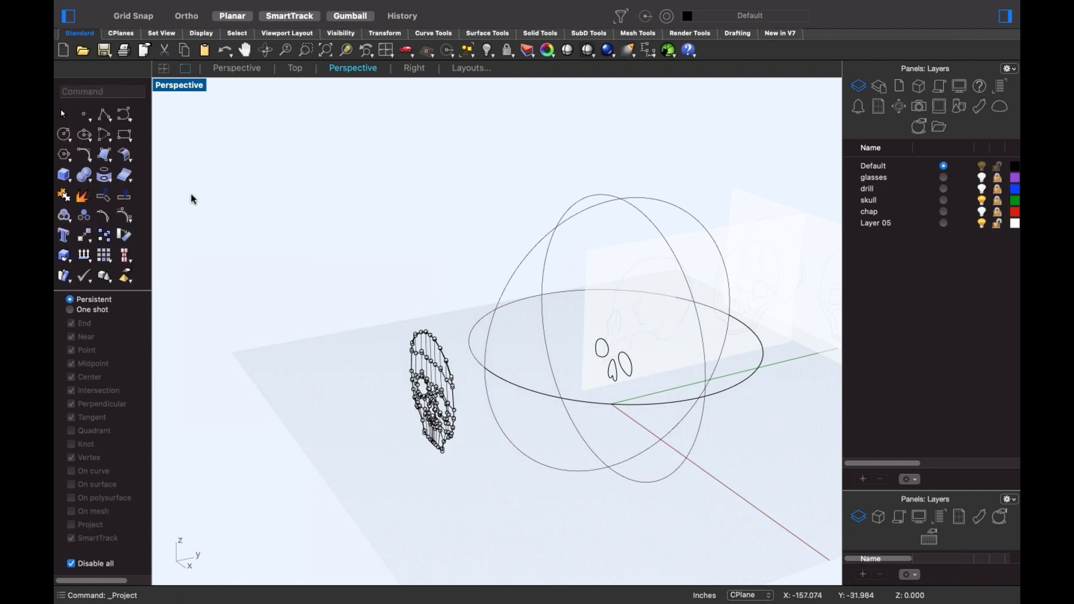
click(106, 176)
drag(394, 315, 468, 487)
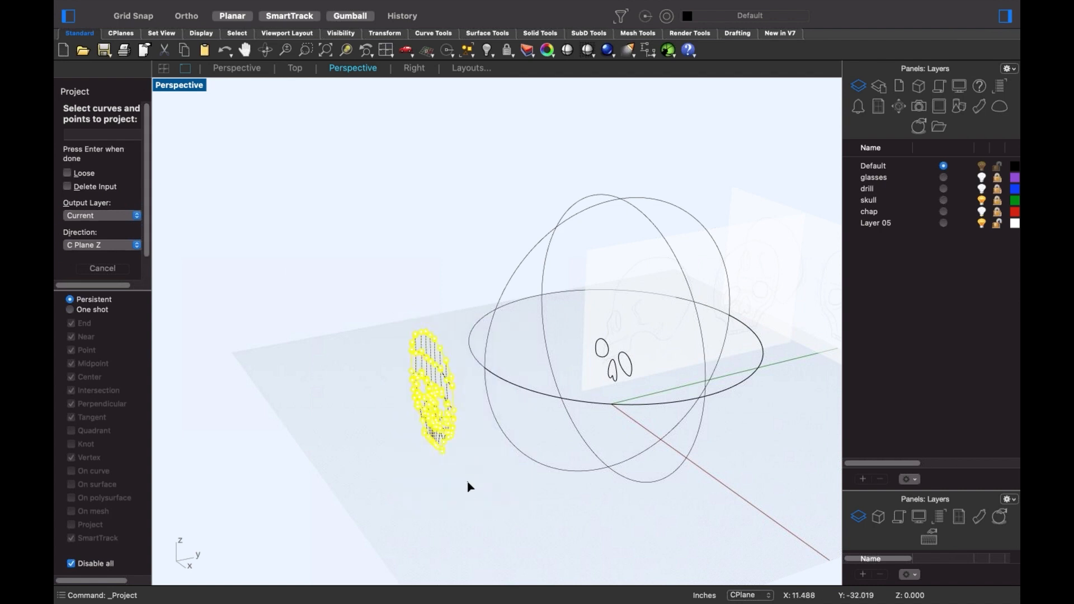
key(Return)
click(497, 379)
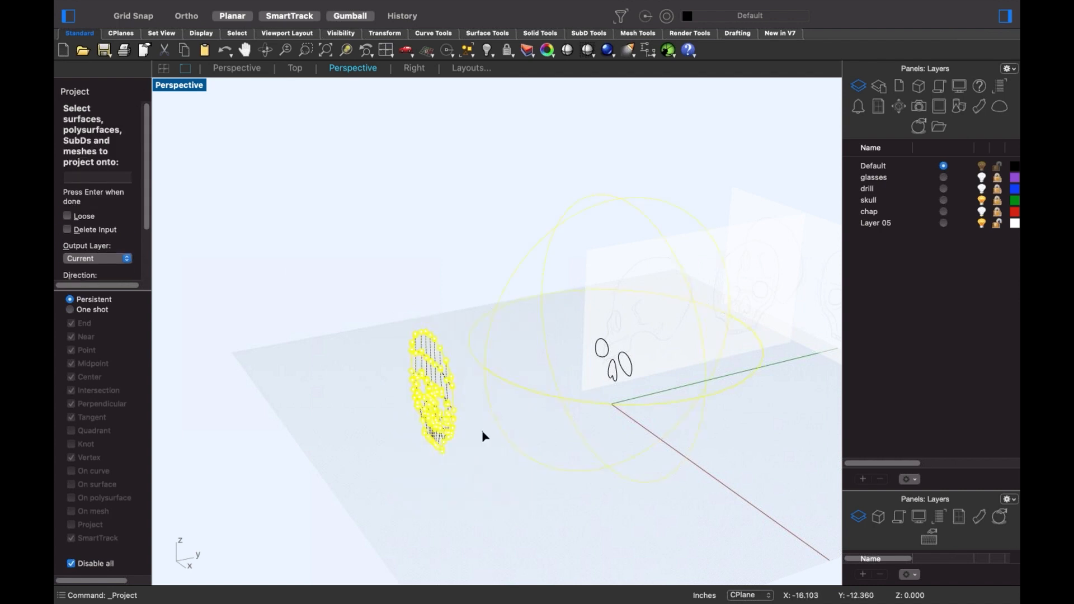
key(Return)
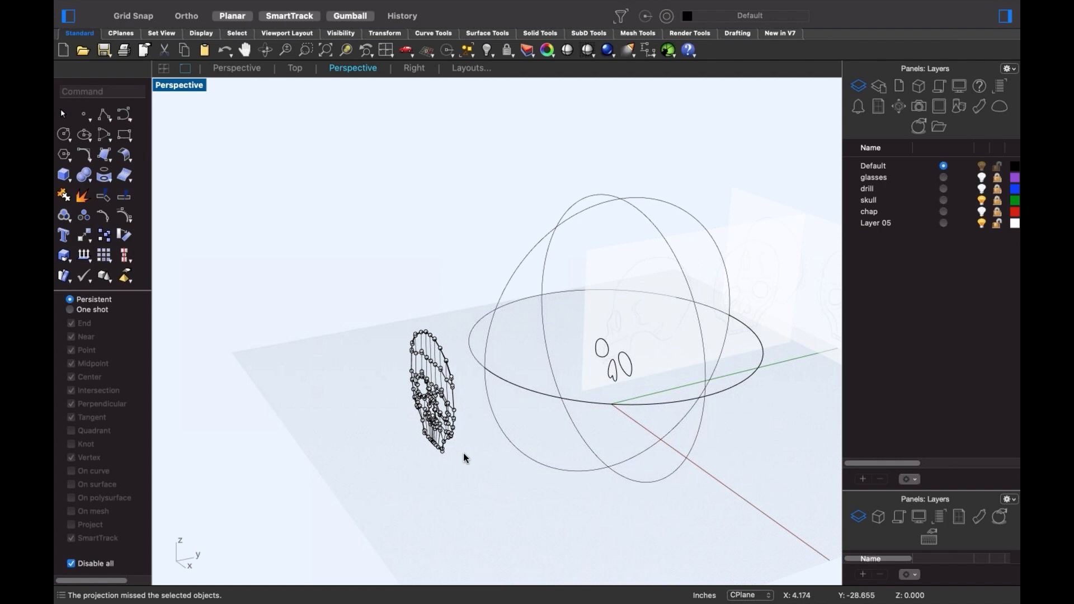
- Project the skull curves and points onto the sphere again from the Front view
drag(363, 284, 462, 476)
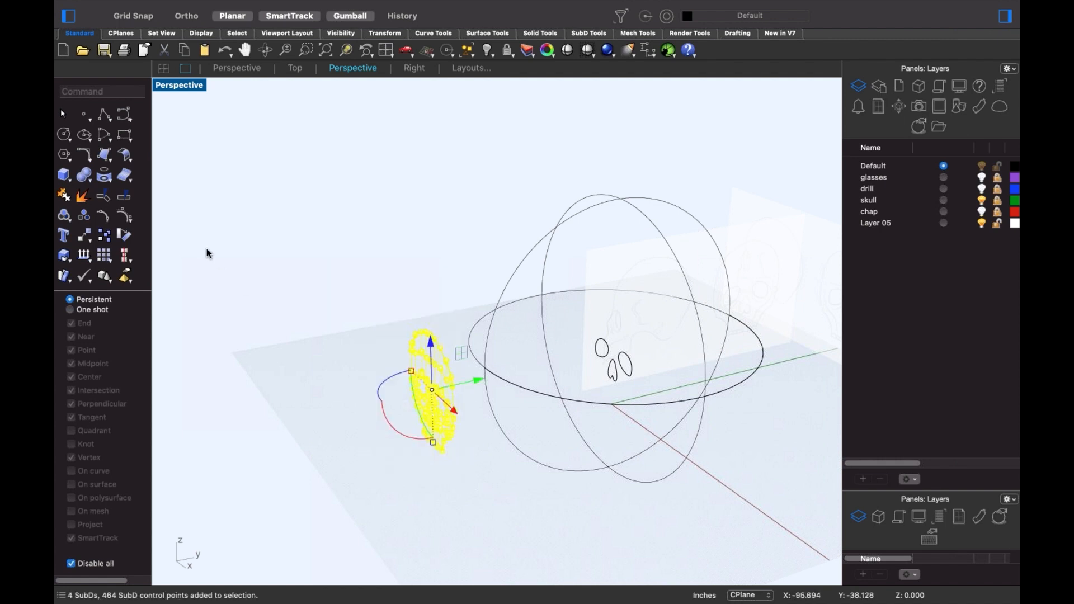
click(321, 302)
click(106, 179)
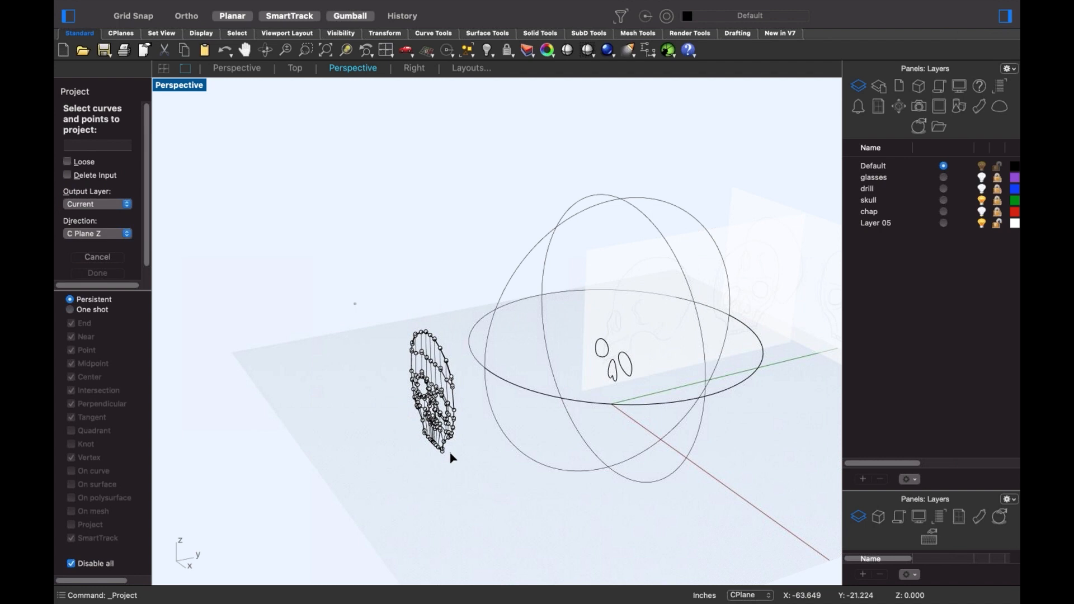
drag(452, 458, 469, 492)
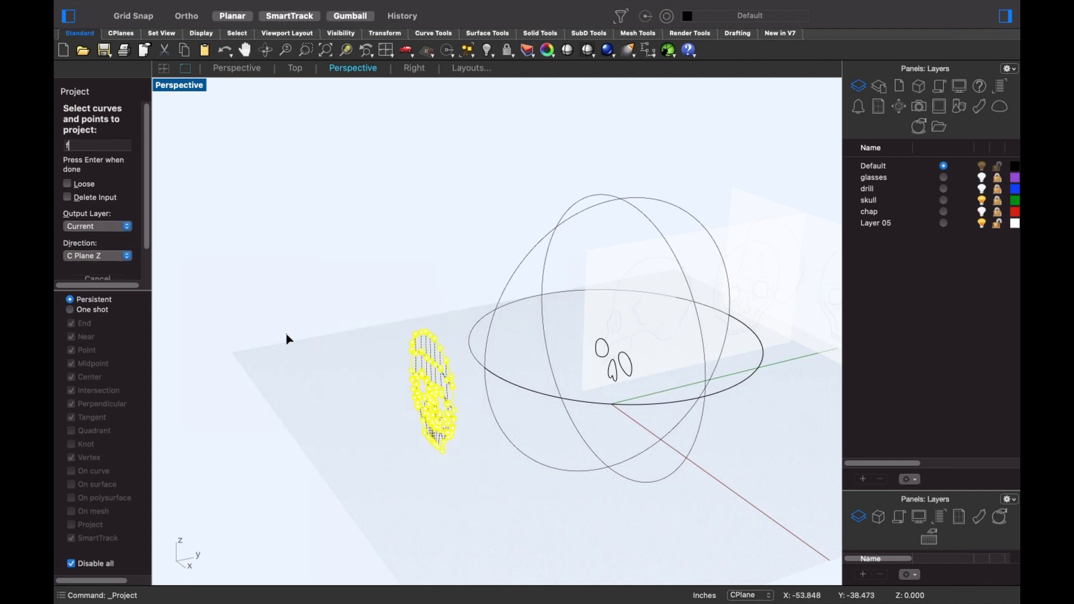
text(f)
key(Return)
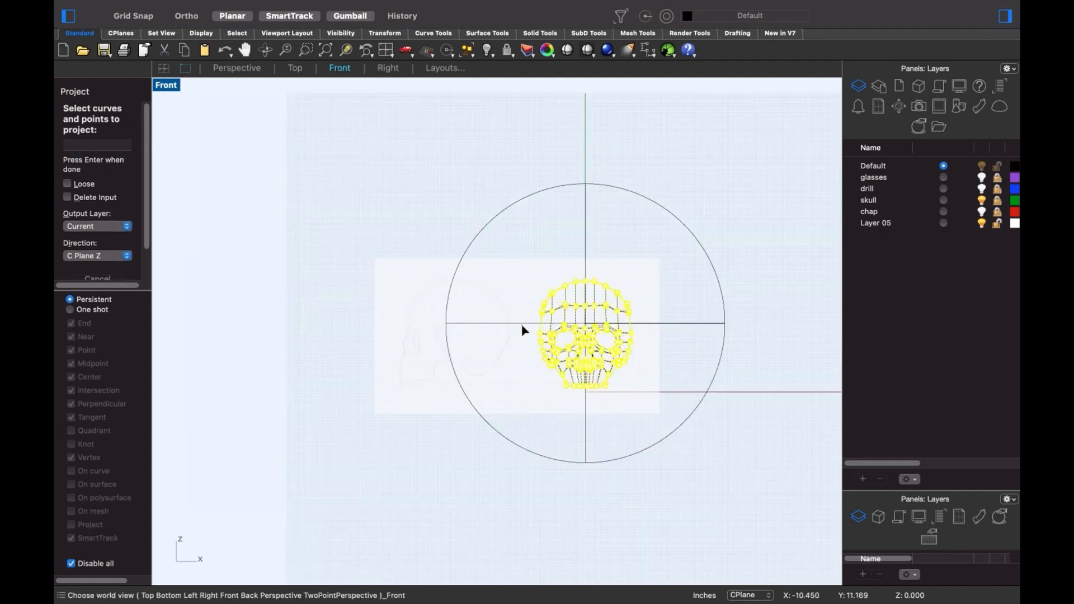
key(Return)
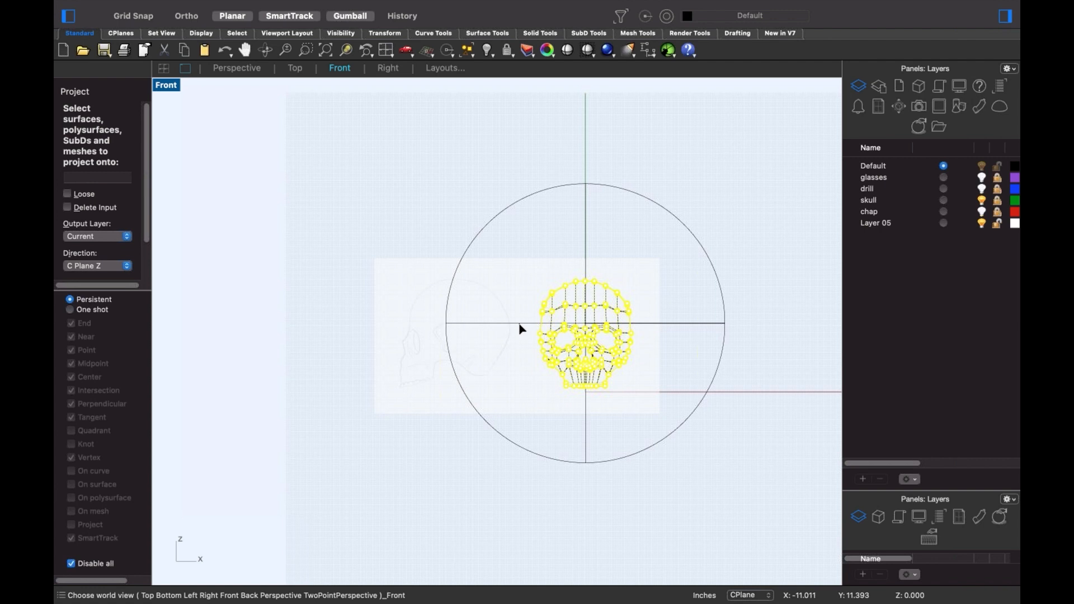
click(512, 326)
key(Return)
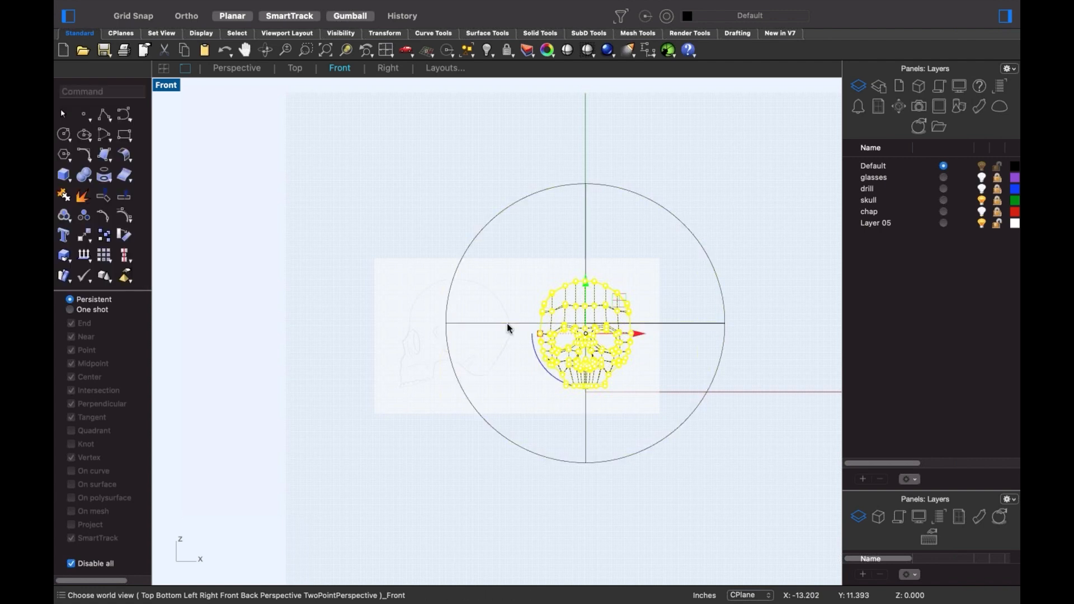
text(p)
key(Return)
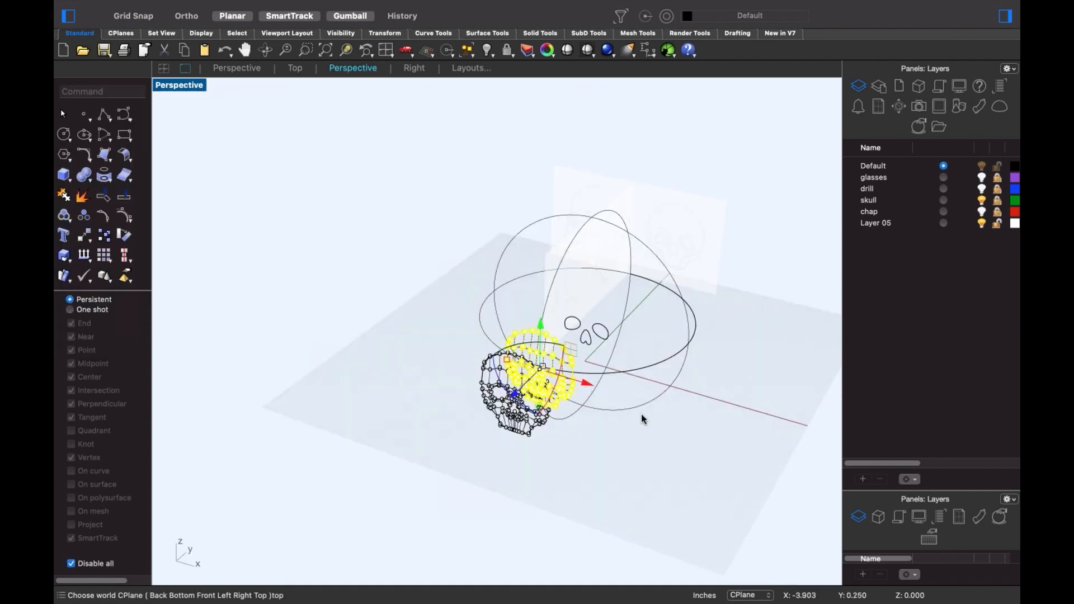
- Delete the leftover reference mesh and the large guide curves
right_drag(641, 414, 347, 259)
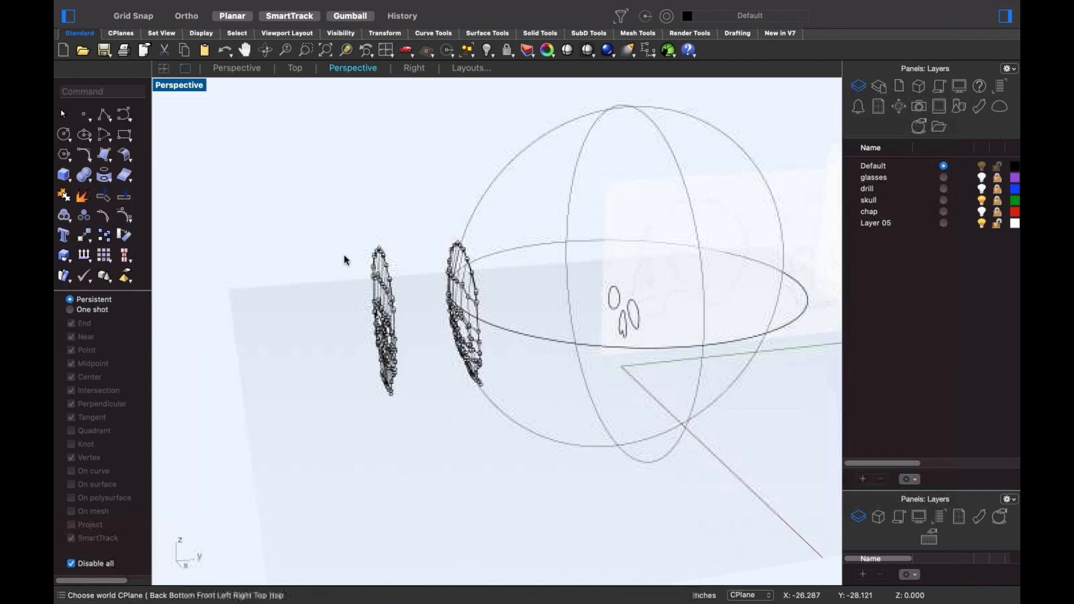
drag(342, 240, 431, 446)
key(Delete)
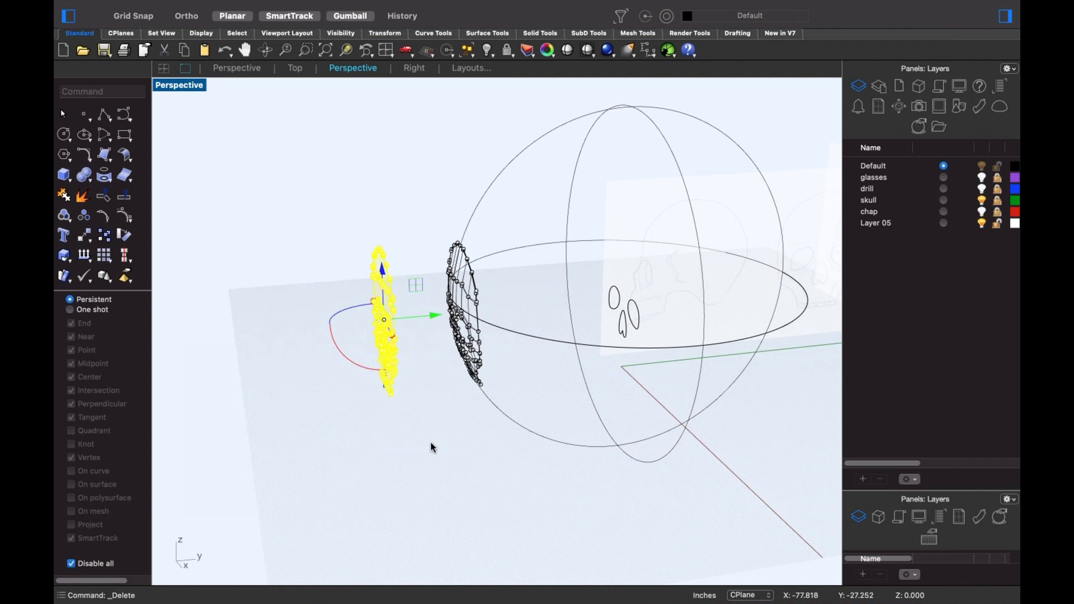
right_drag(487, 481, 587, 362)
click(593, 356)
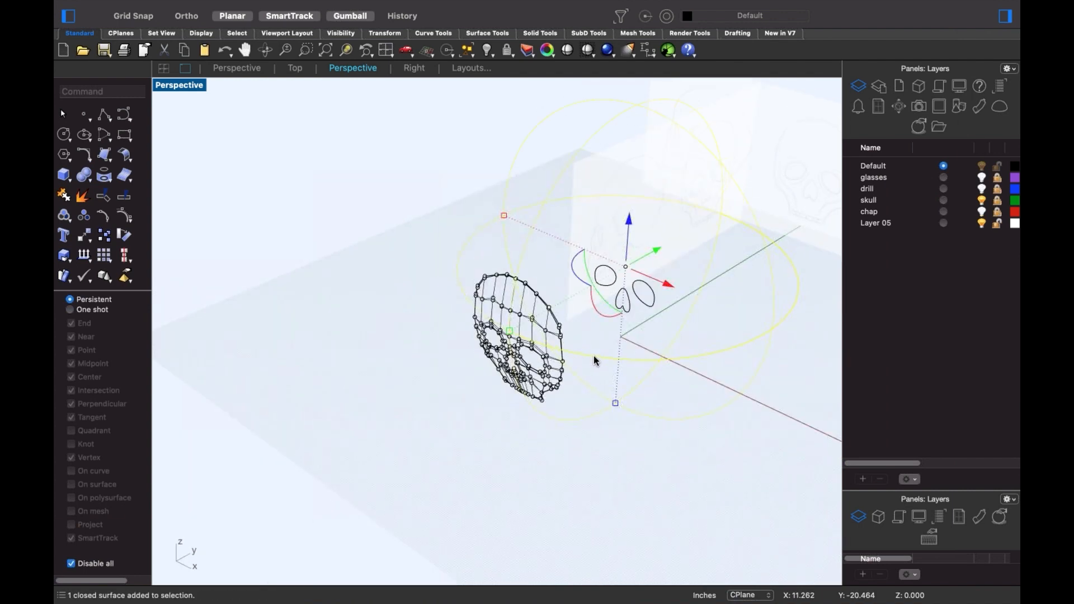
key(Delete)
- Delete the three eye and nose outline curves and set the viewport to Shaded
text(p)
key(Return)
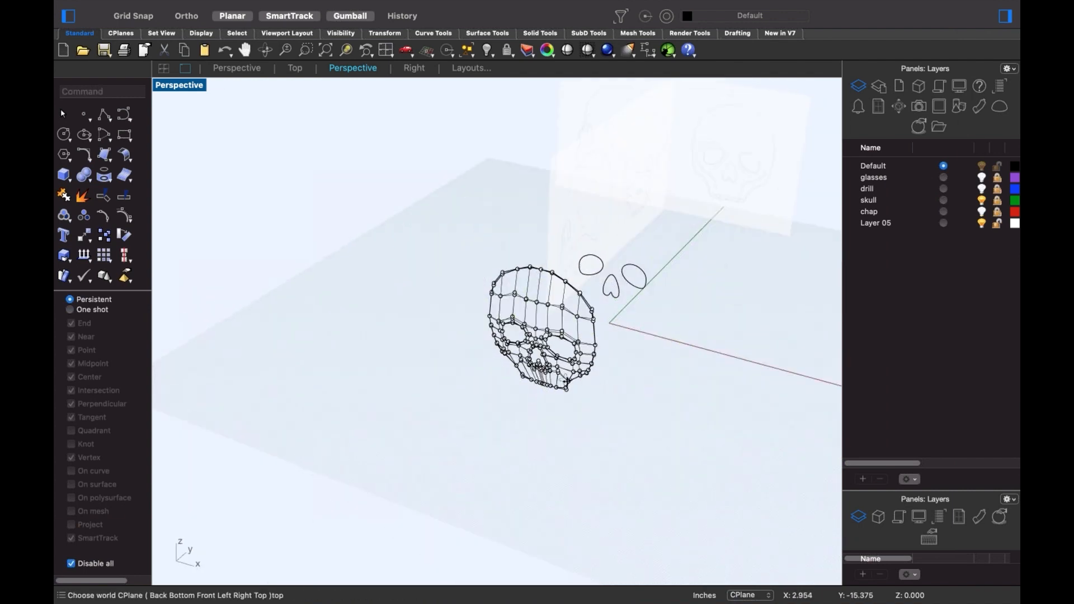
right_drag(559, 373, 559, 347)
scroll(558, 347, up, 5)
drag(578, 202, 783, 368)
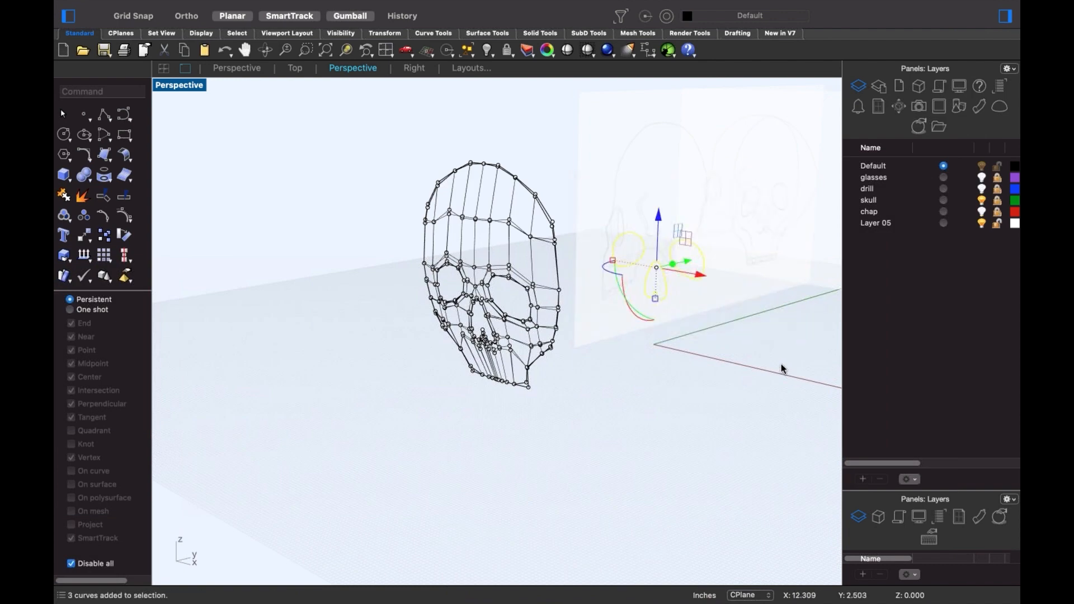
key(Delete)
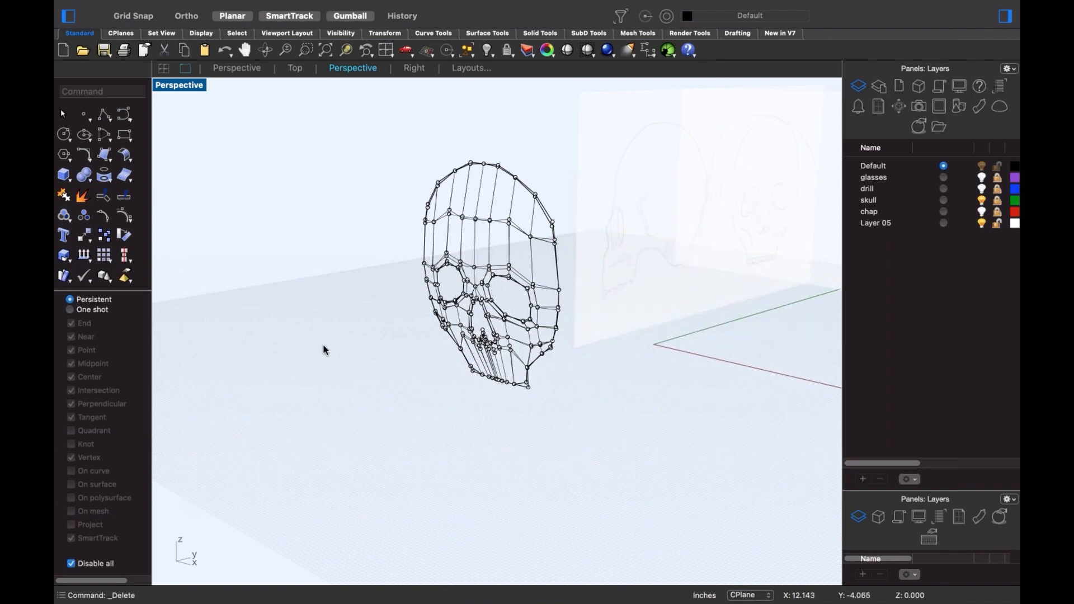
middle_click(391, 294)
click(476, 305)
scroll(491, 320, up, 5)
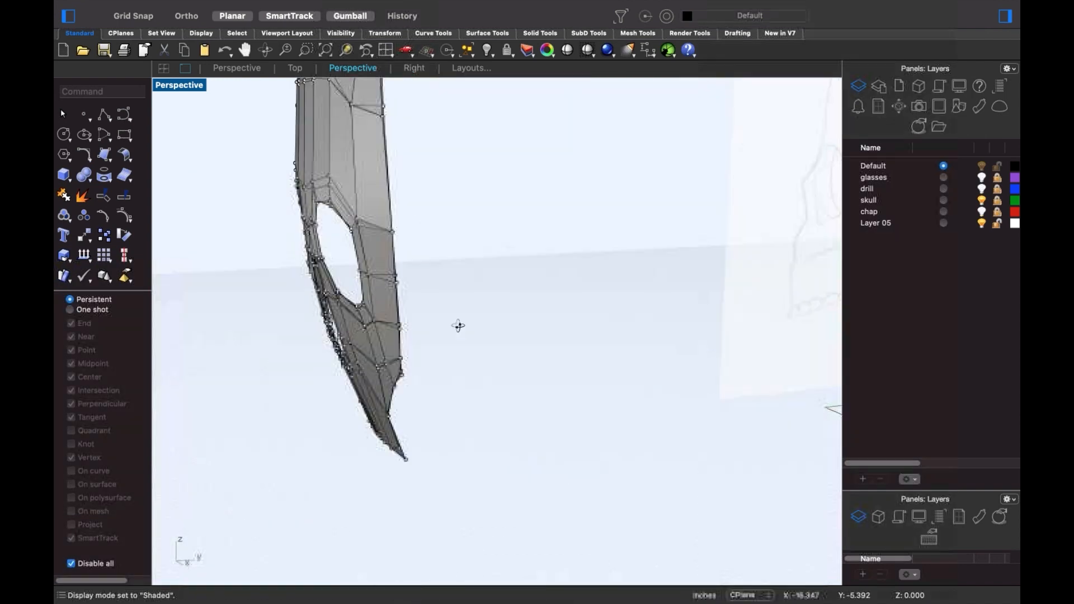
- Delete three overlapping skull SubD duplicates, picking each from the Choose Objects list
scroll(455, 324, down, 5)
right_drag(510, 349, 536, 344)
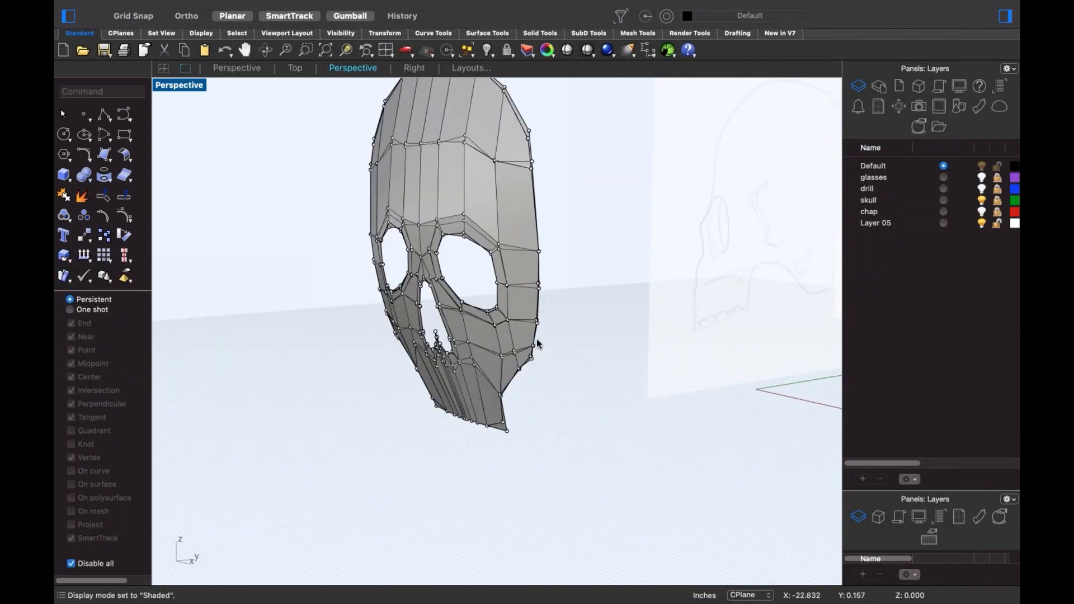
key(Escape)
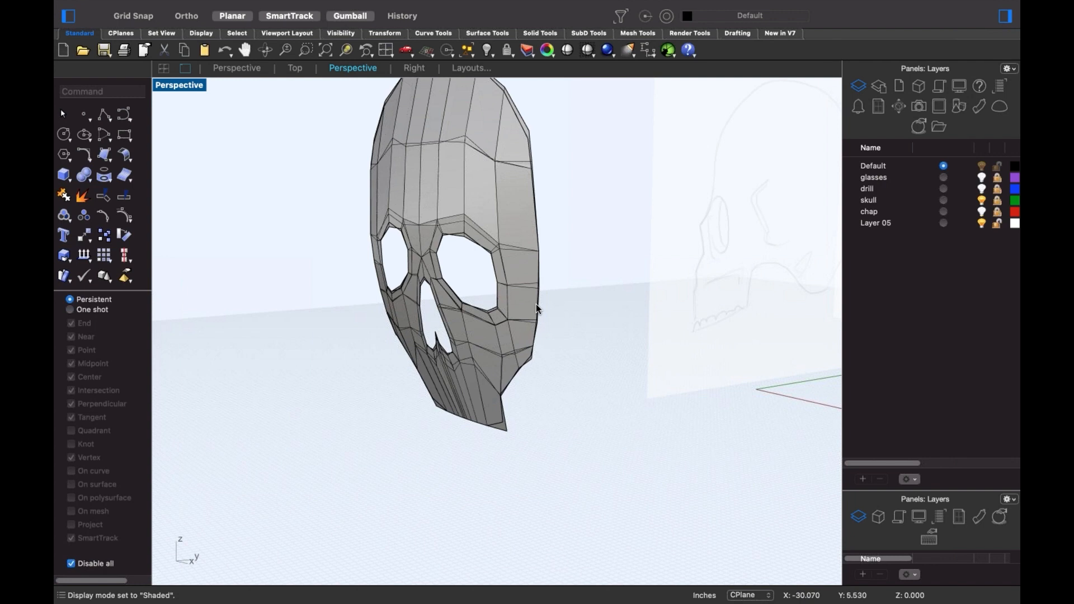
click(530, 281)
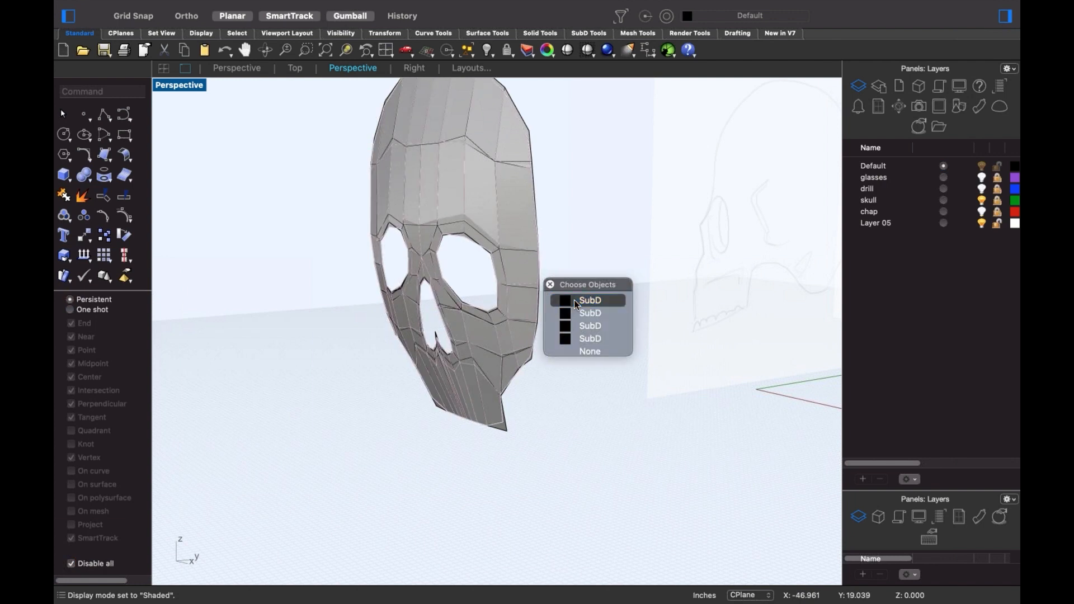
click(574, 301)
key(Delete)
click(525, 291)
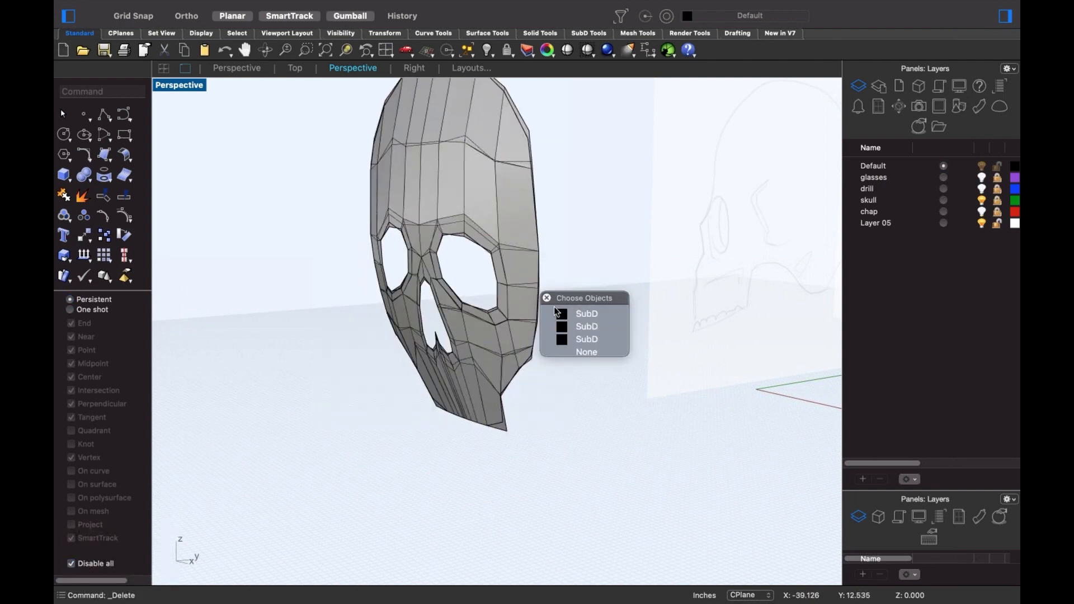
click(554, 309)
key(Delete)
click(543, 307)
click(579, 329)
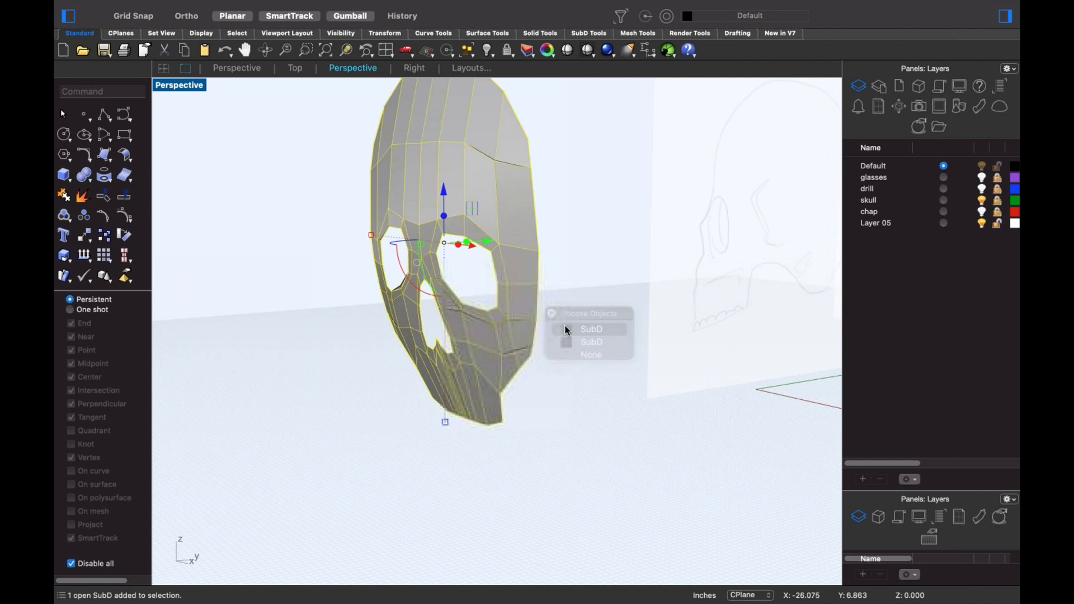
key(Delete)
click(530, 310)
click(566, 317)
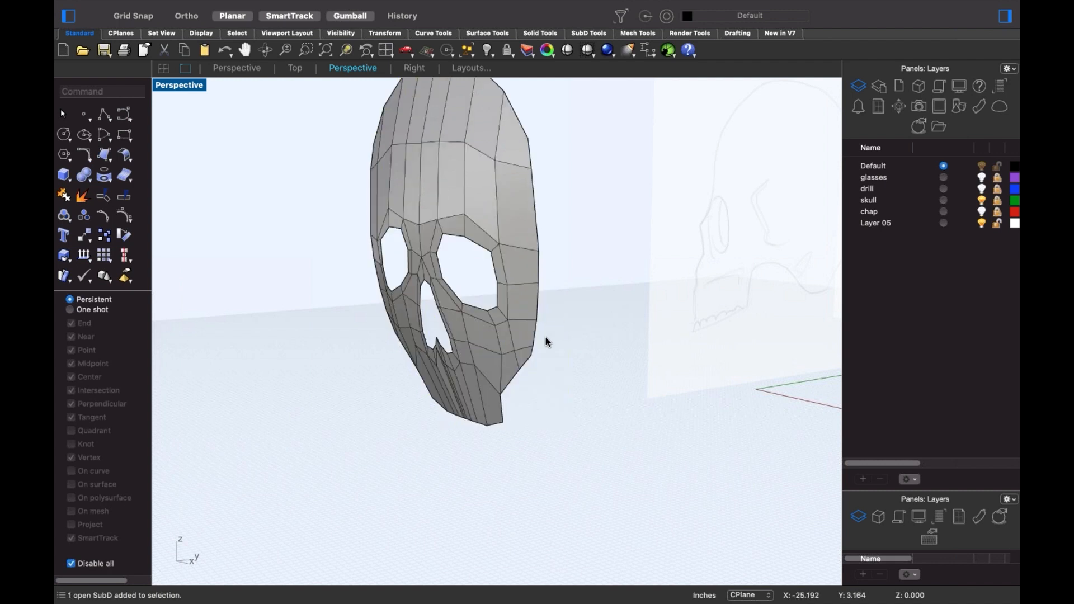
right_drag(549, 353, 552, 384)
- Select the mask's whole outer border edge loop
scroll(551, 411, up, 5)
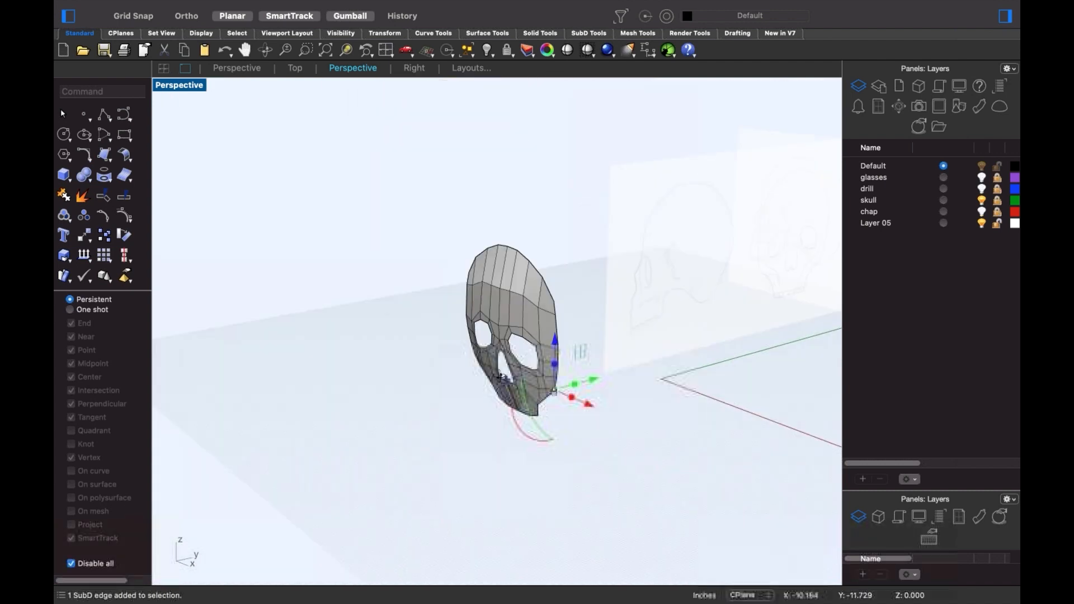
scroll(537, 366, up, 2)
scroll(535, 361, up, 4)
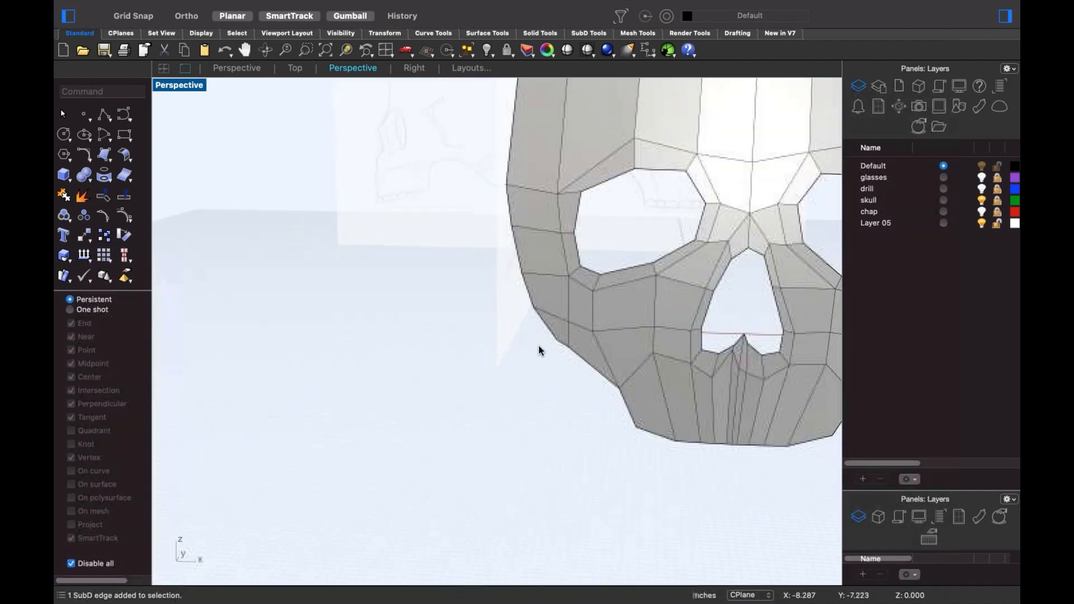
click(543, 324)
shift+double_click(529, 293)
scroll(526, 329, down, 8)
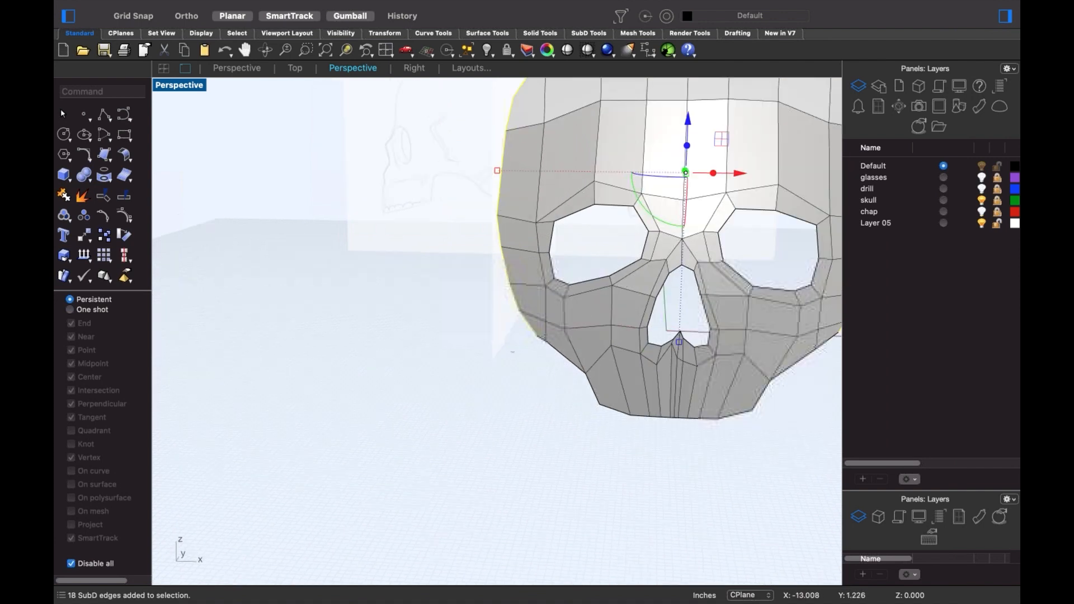
right_drag(524, 336, 498, 338)
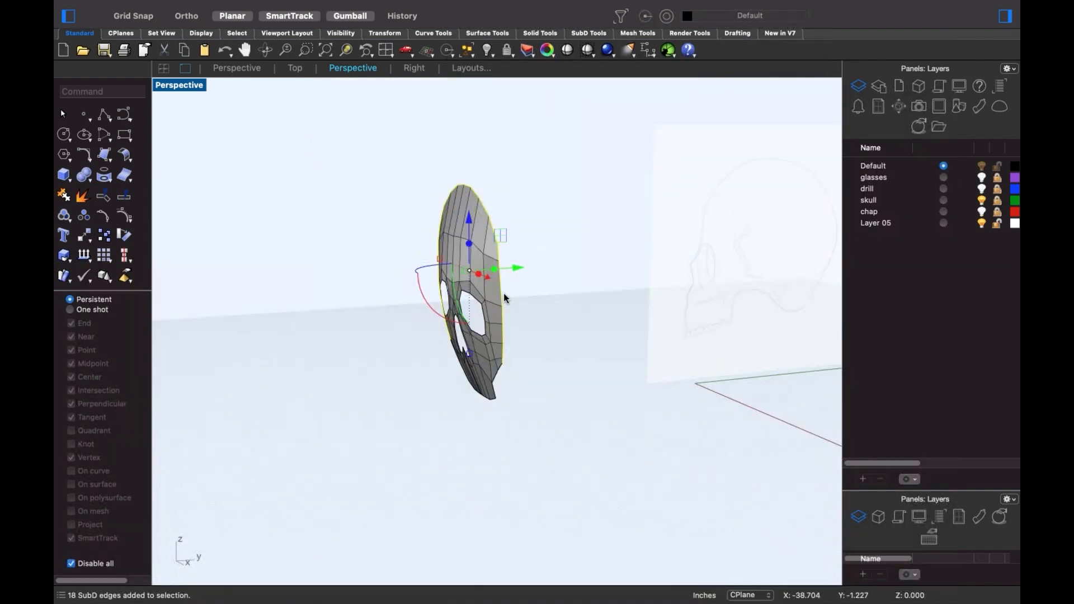
- Extrude the border loop back into a lengthened rim, scaling and pulling it inward
mouse_move(495, 273)
mouse_down()
mouse_move(518, 263)
mouse_move(509, 269)
mouse_up()
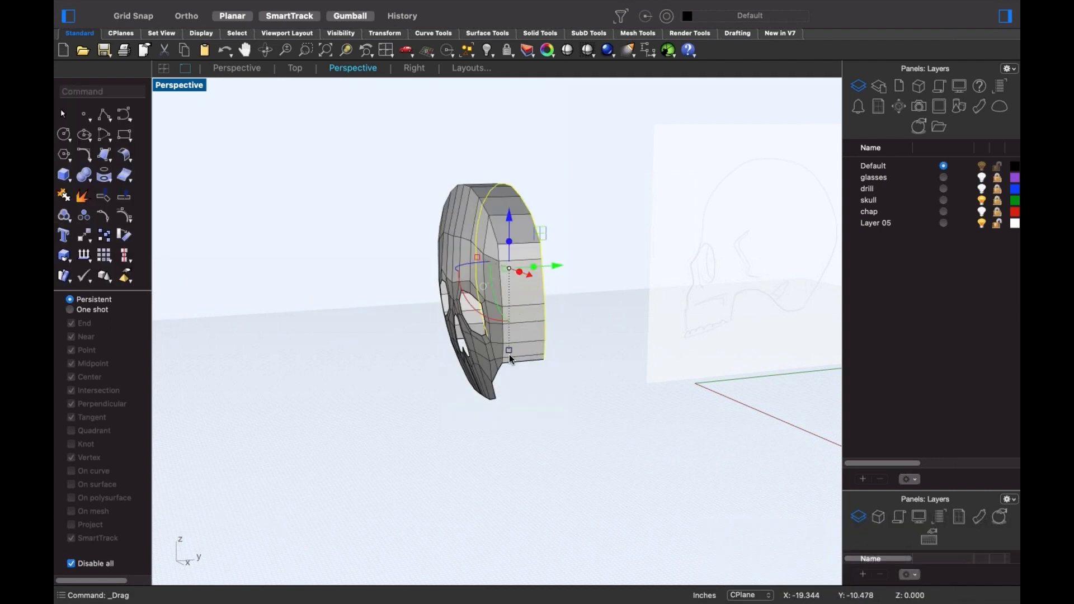
drag(510, 357, 537, 345)
drag(534, 269, 557, 271)
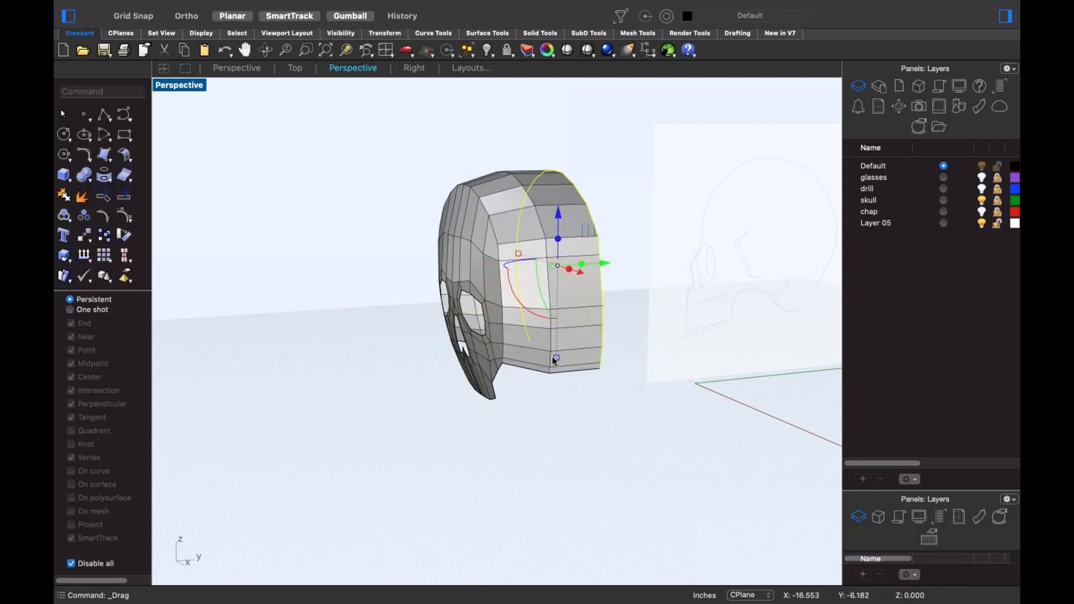
shift+drag(556, 358, 556, 352)
right_drag(655, 386, 548, 364)
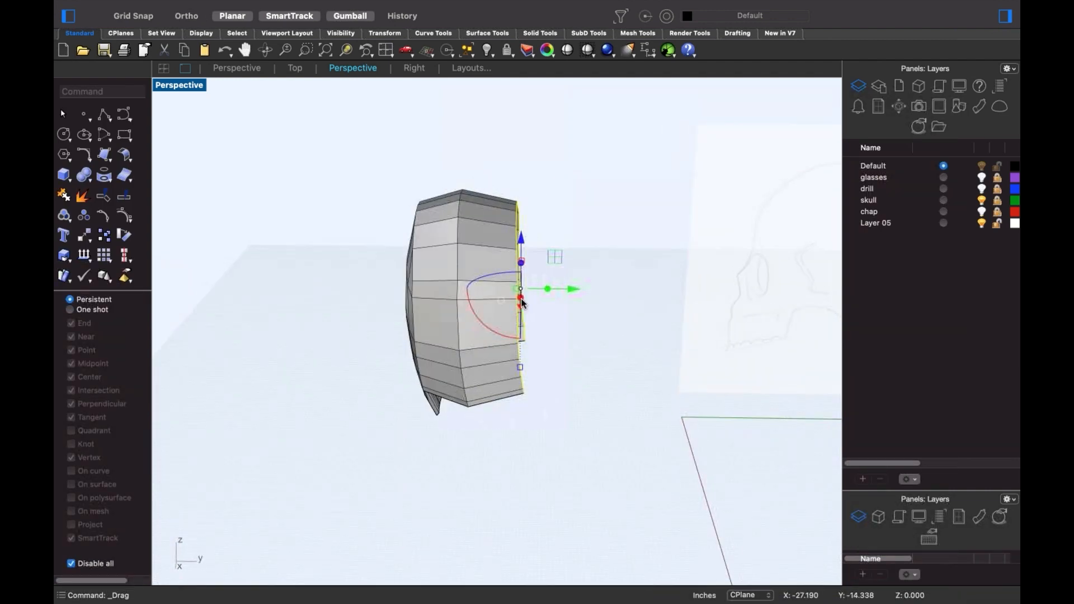
drag(548, 291, 583, 290)
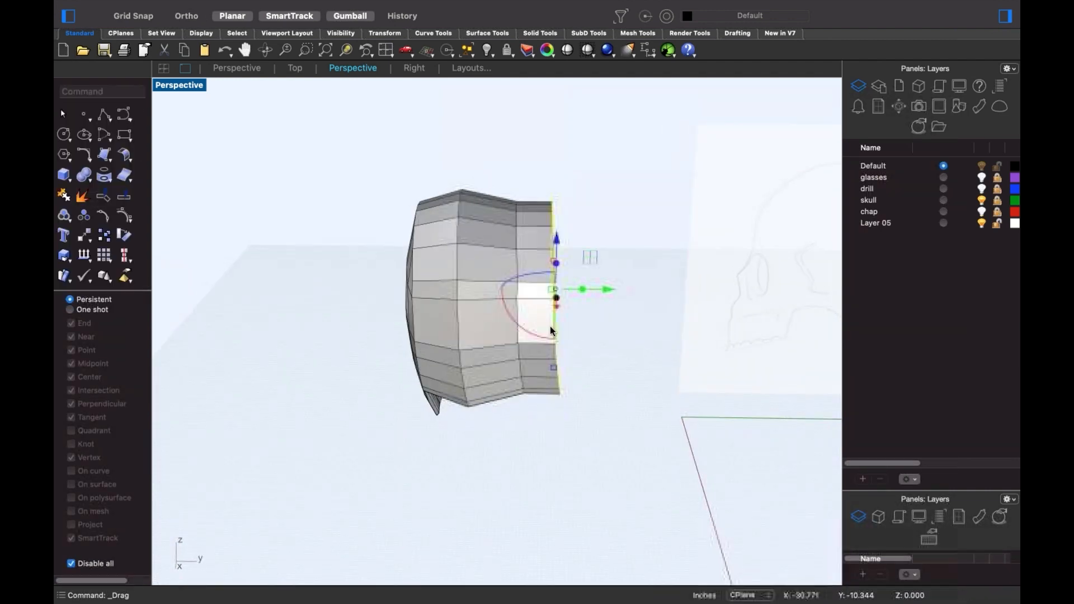
shift+drag(555, 369, 546, 325)
click(582, 356)
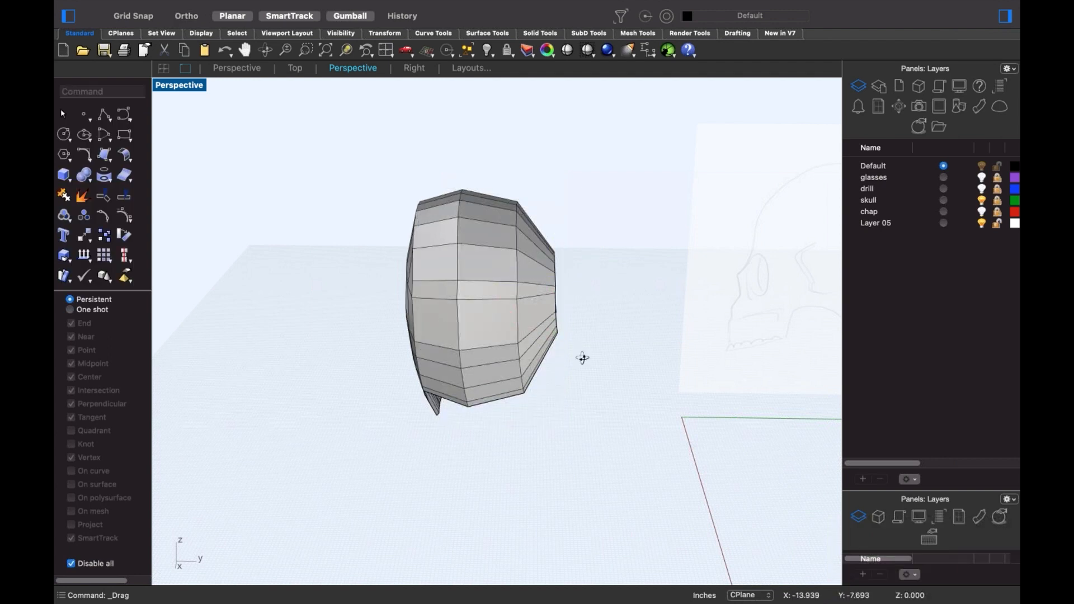
right_drag(582, 357, 529, 331)
- Switch the SubD to smooth display and undo the rim extrusions
scroll(471, 330, up, 4)
scroll(584, 323, down, 4)
key(Tab)
key(super+z)
key(super+z)
key(super+z)
key(super+z)
key(super+z)
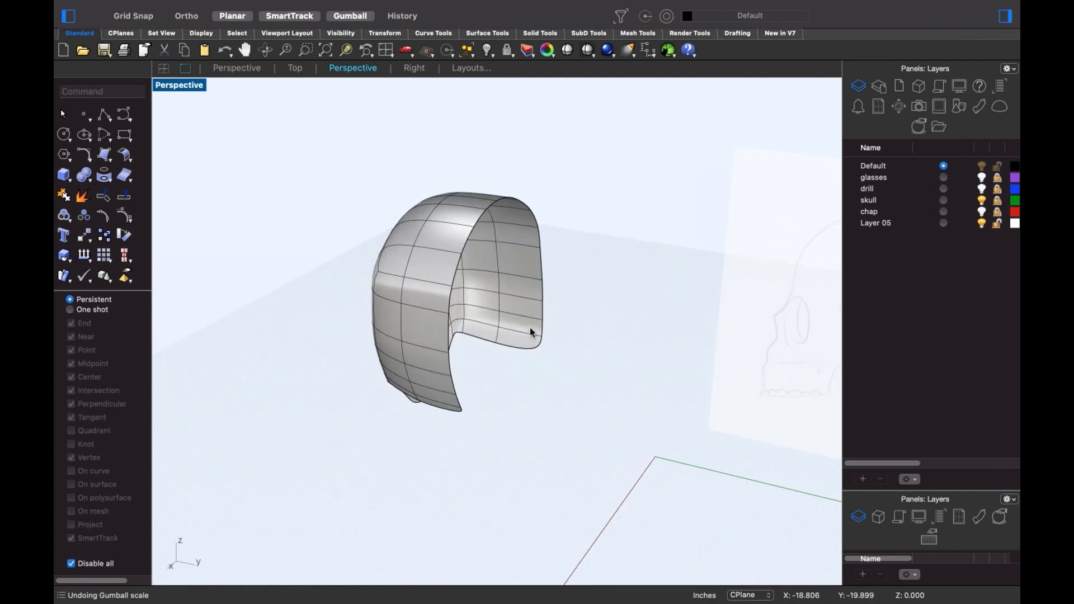
right_drag(497, 350, 232, 250)
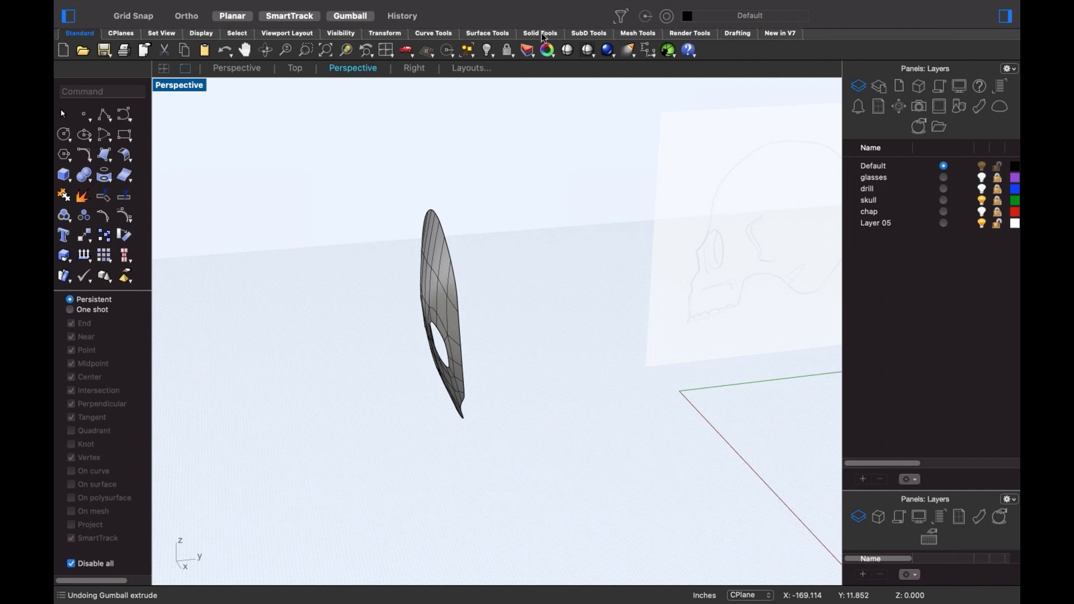
- Create a SubD sphere in the Right view, centred behind the mask
click(589, 33)
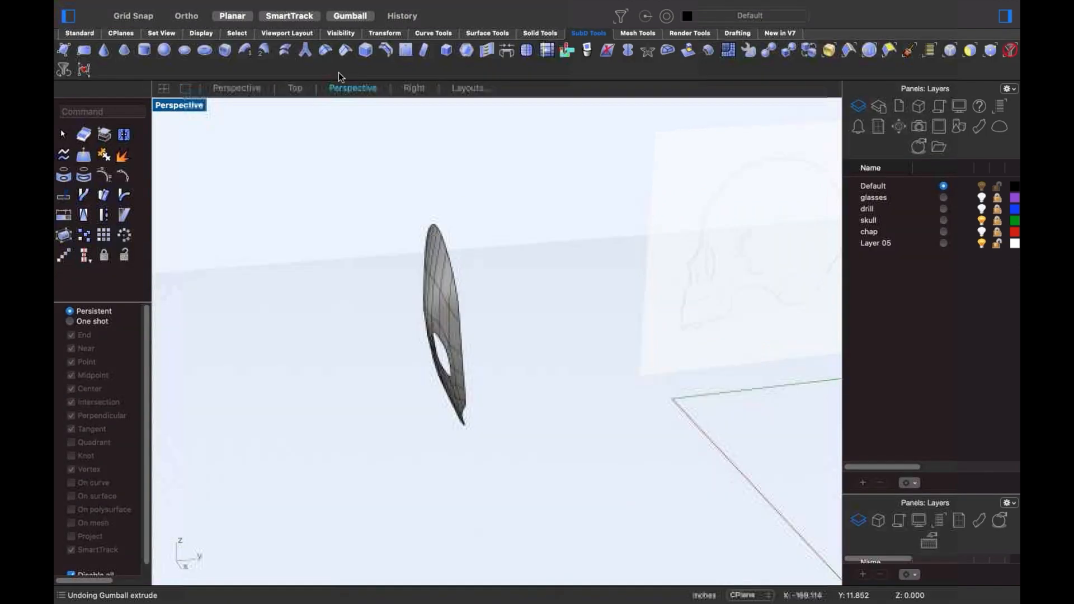
click(164, 50)
text(f)
key(Return)
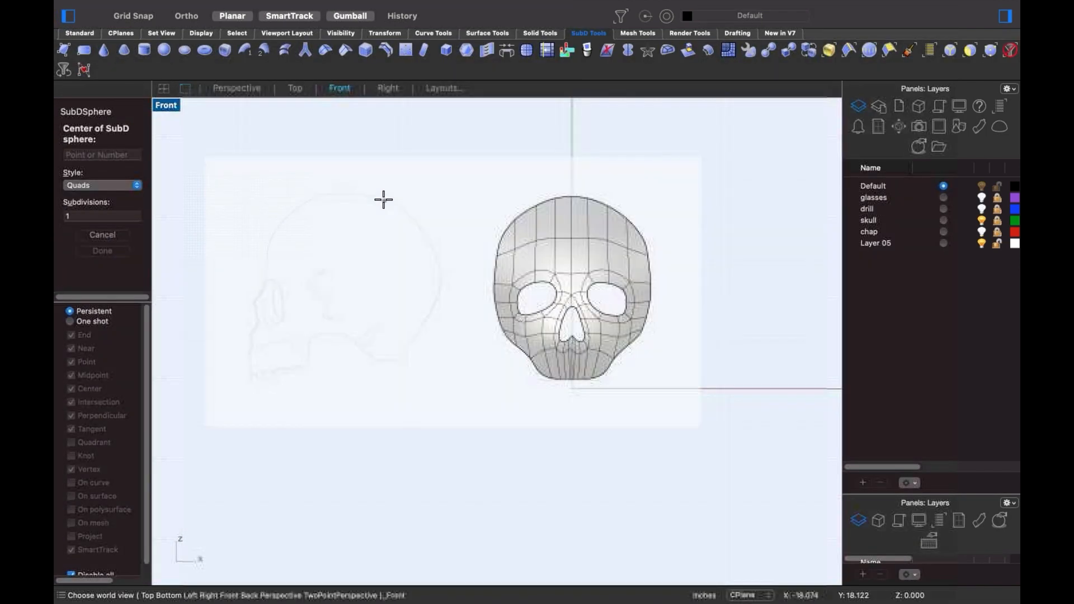
text(r)
key(Return)
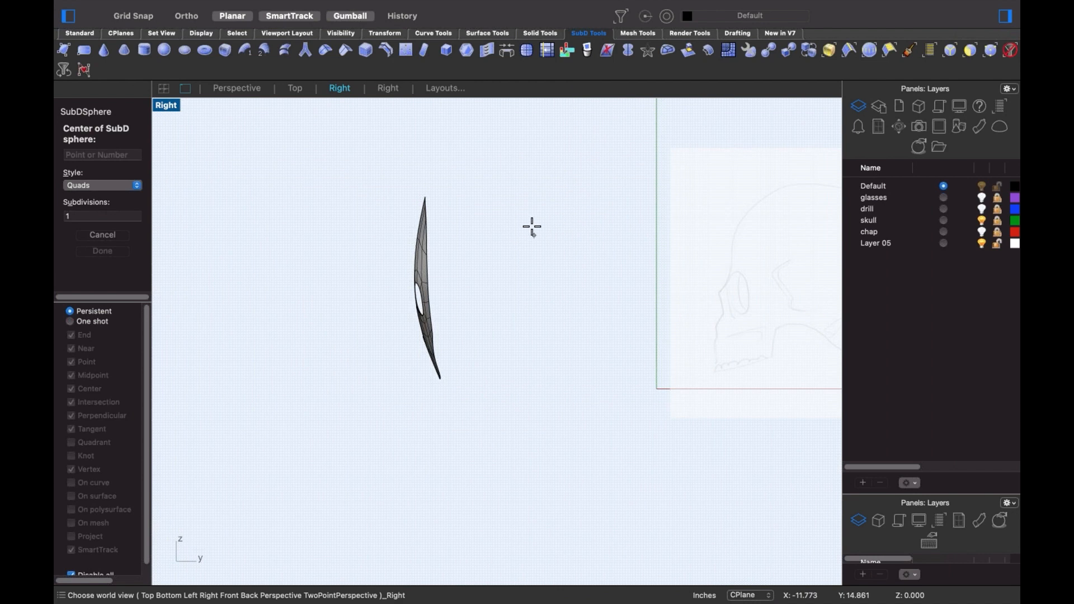
click(532, 226)
key(shift)
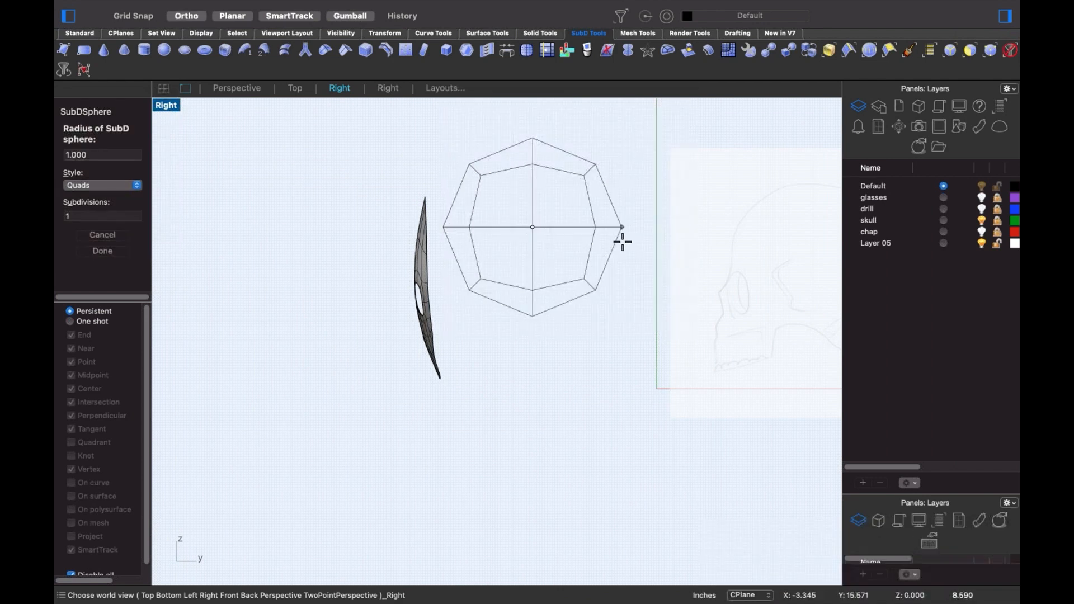
click(626, 241)
- Shrink the sphere and move it into place beside the mask
click(576, 240)
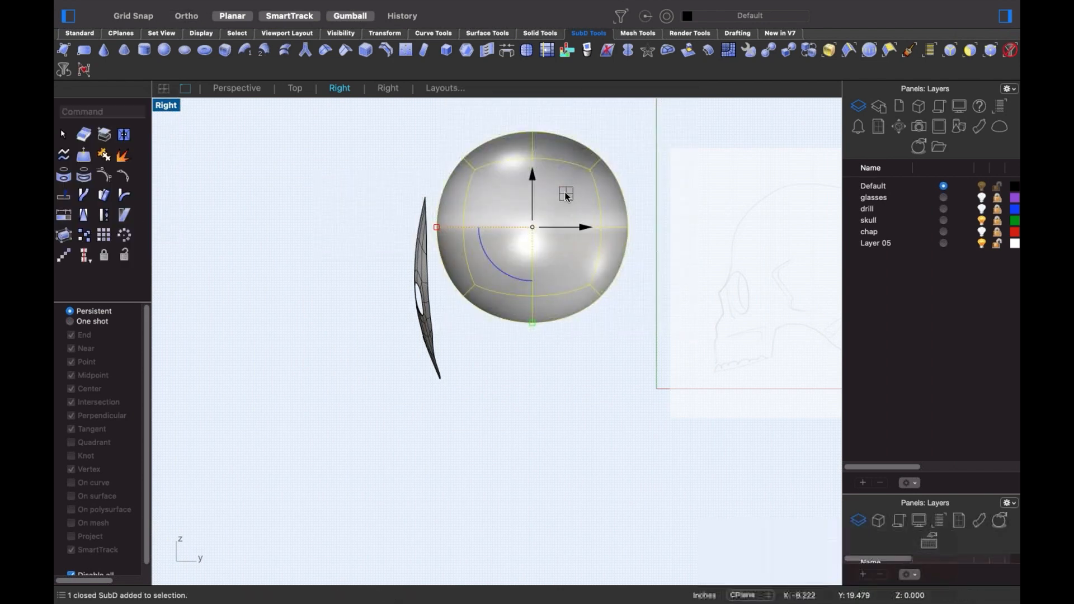
drag(565, 195, 523, 258)
shift+drag(428, 258, 455, 256)
drag(523, 259, 500, 255)
click(411, 181)
- Delete the sphere's front half faces, then its two lower front faces
scroll(428, 208, up, 4)
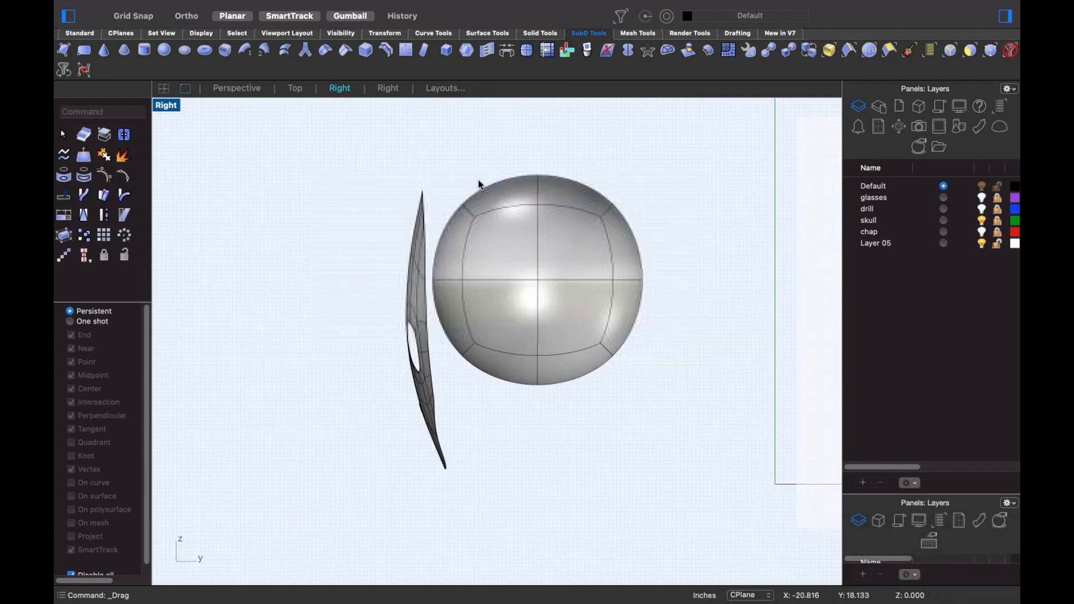
drag(496, 160, 451, 397)
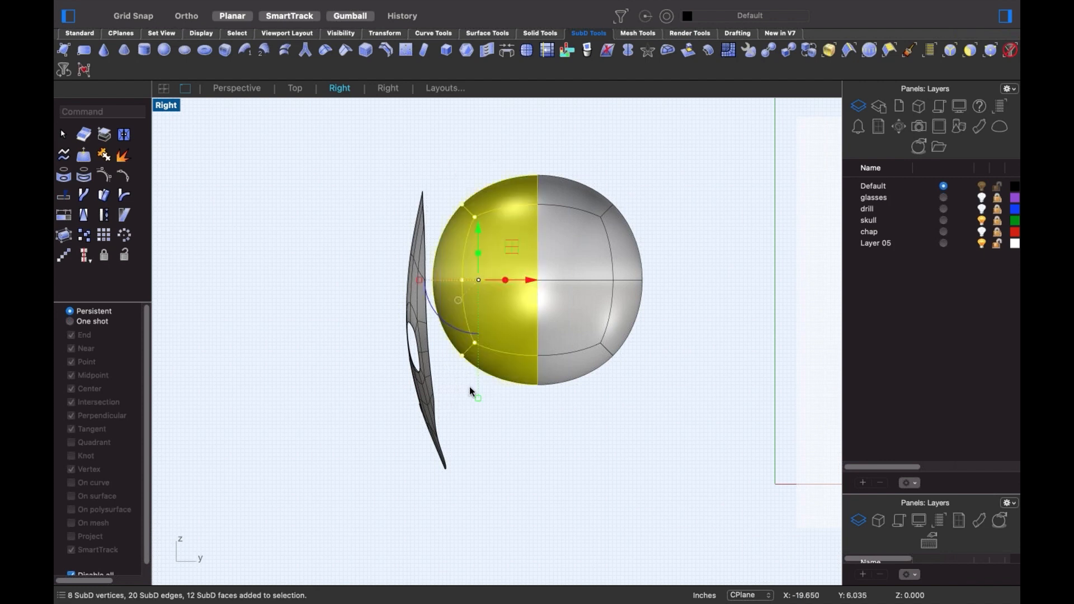
key(Delete)
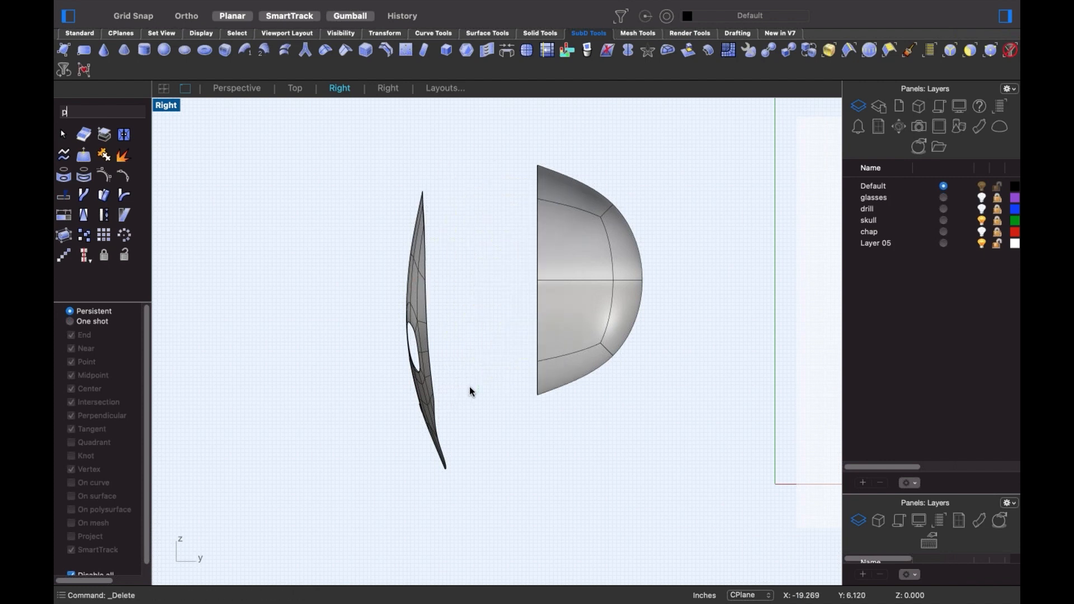
key(Return)
right_drag(512, 393, 561, 334)
scroll(461, 356, up, 2)
shift+super+click(425, 329)
shift+super+click(472, 323)
key(Delete)
click(561, 333)
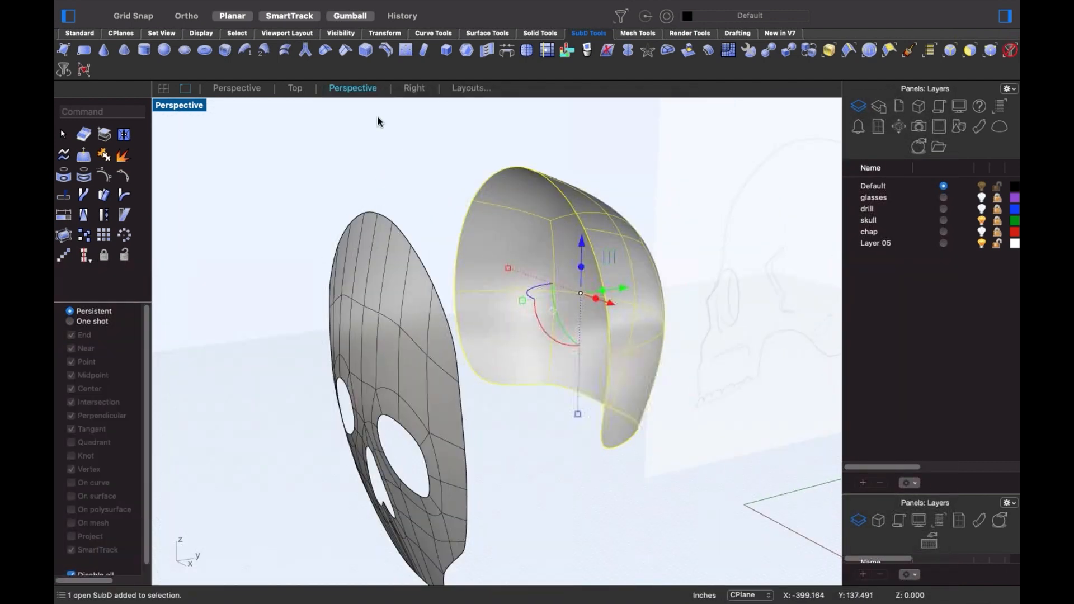
click(526, 50)
click(687, 272)
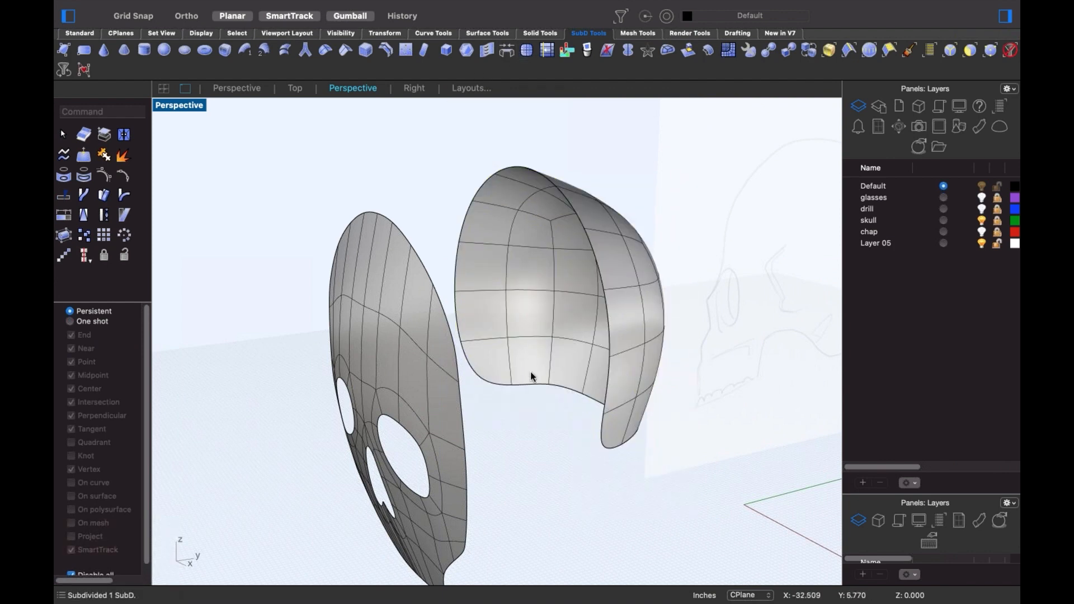
right_drag(530, 376, 510, 401)
ctrl+shift+click(465, 427)
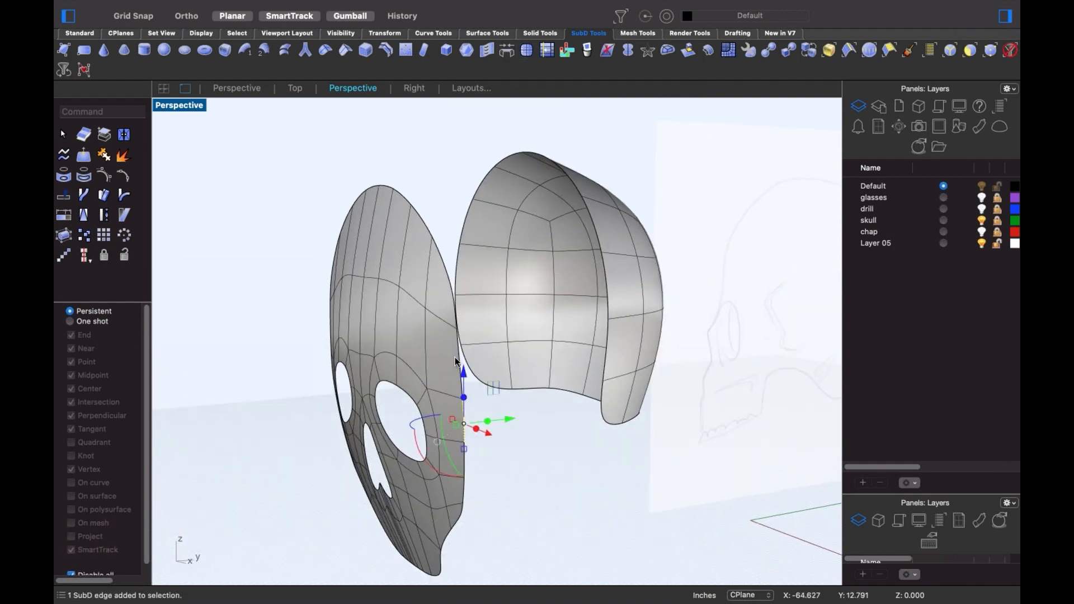
ctrl+shift+click(452, 308)
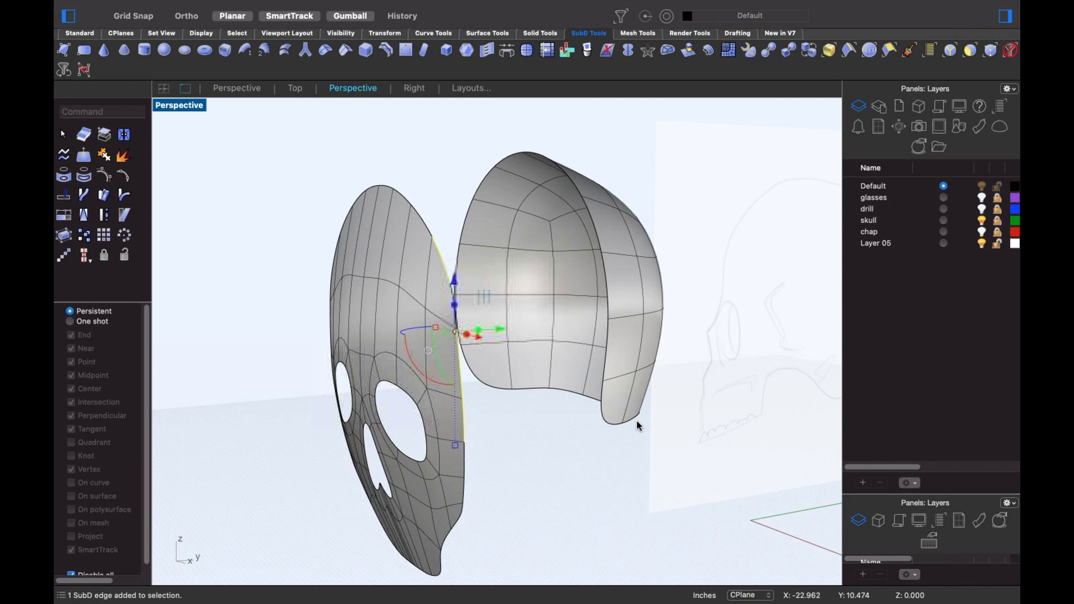
ctrl+shift+click(603, 392)
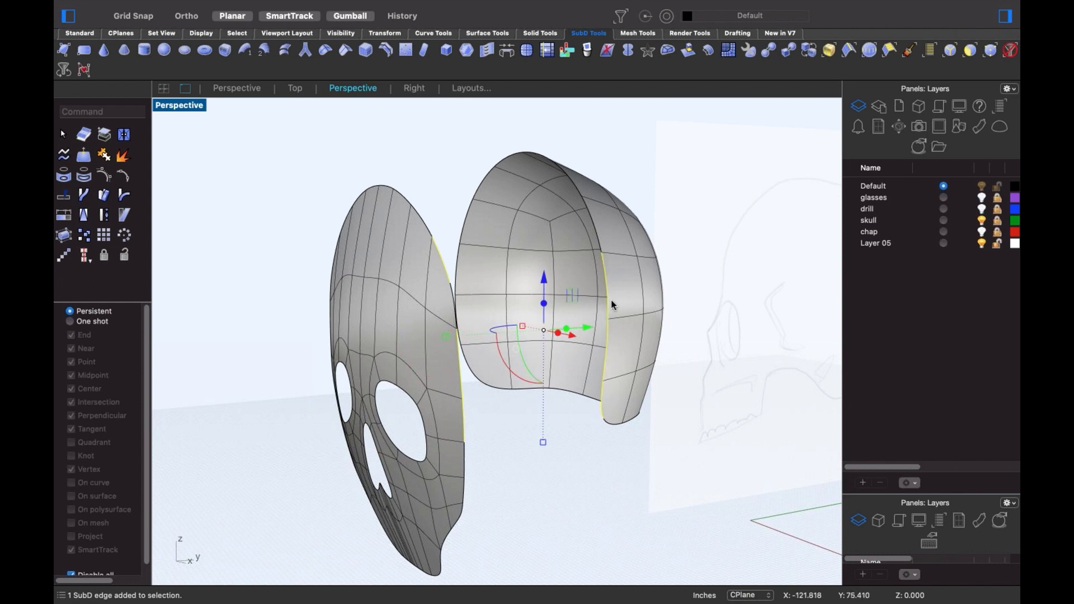
text(br)
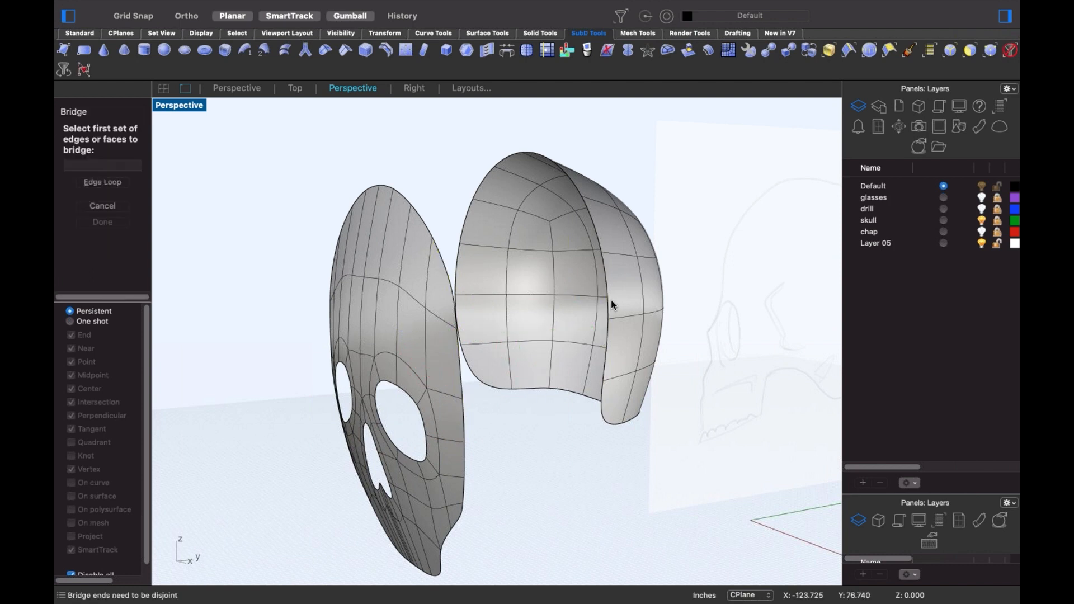
key(Escape)
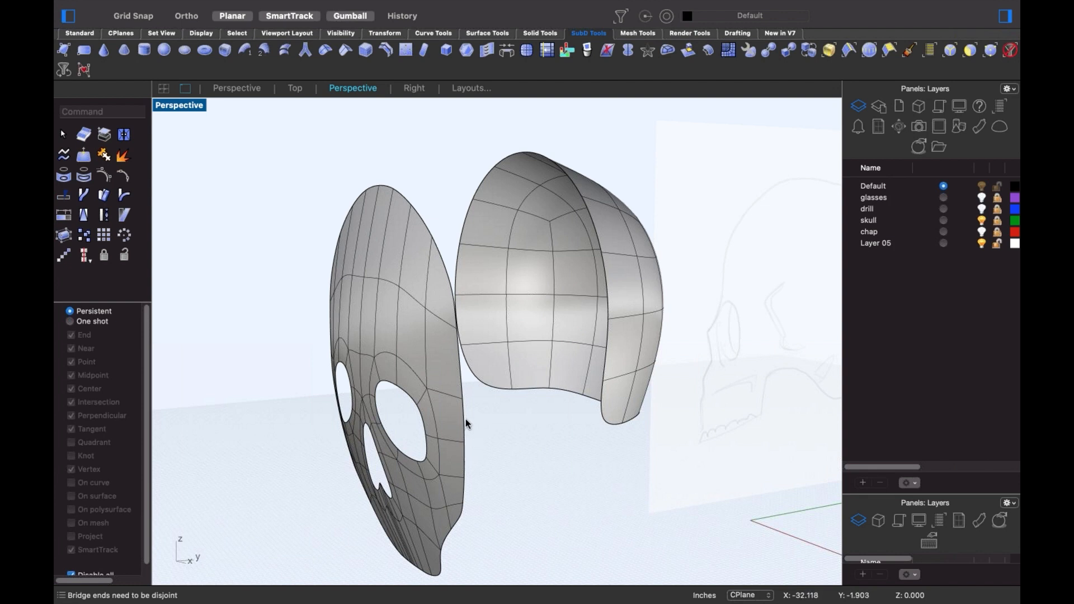
click(462, 399)
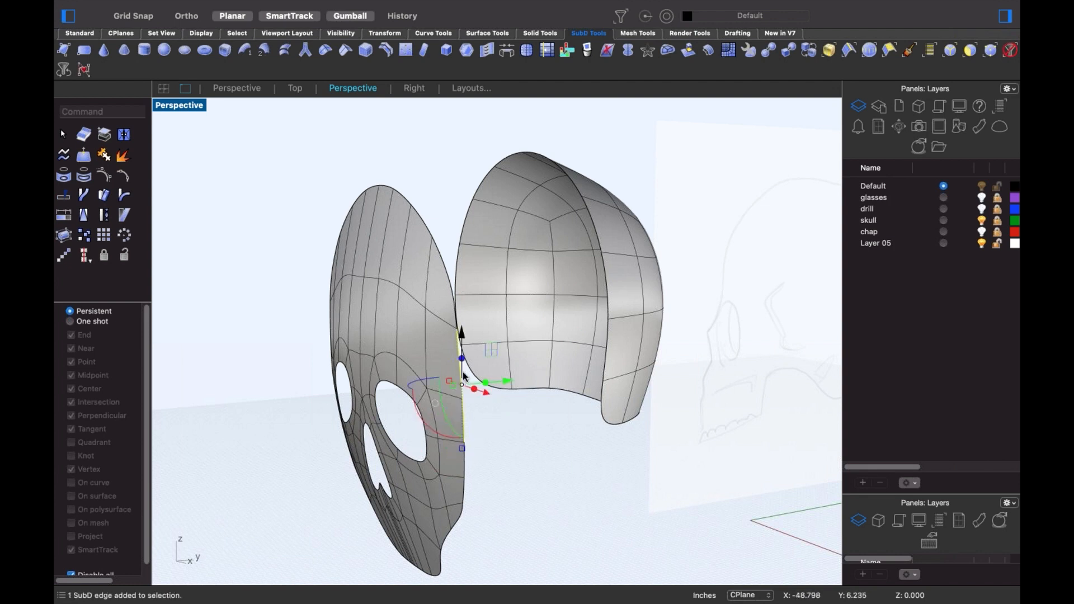
shift+click(604, 395)
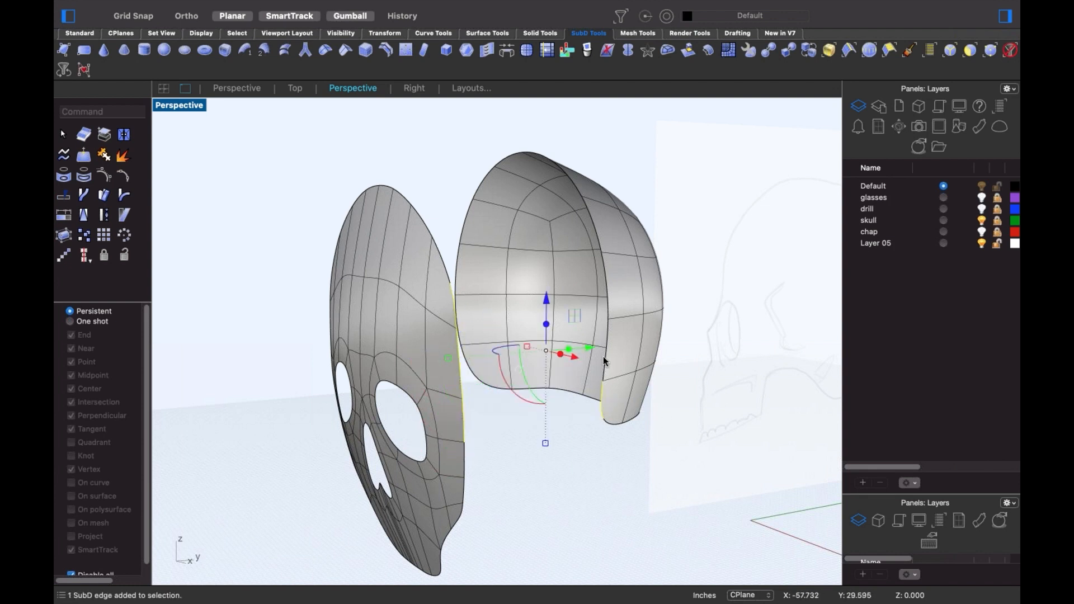
shift+click(608, 310)
- Repeat Bridge with Segments set to 1 and apply it
right_click(607, 307)
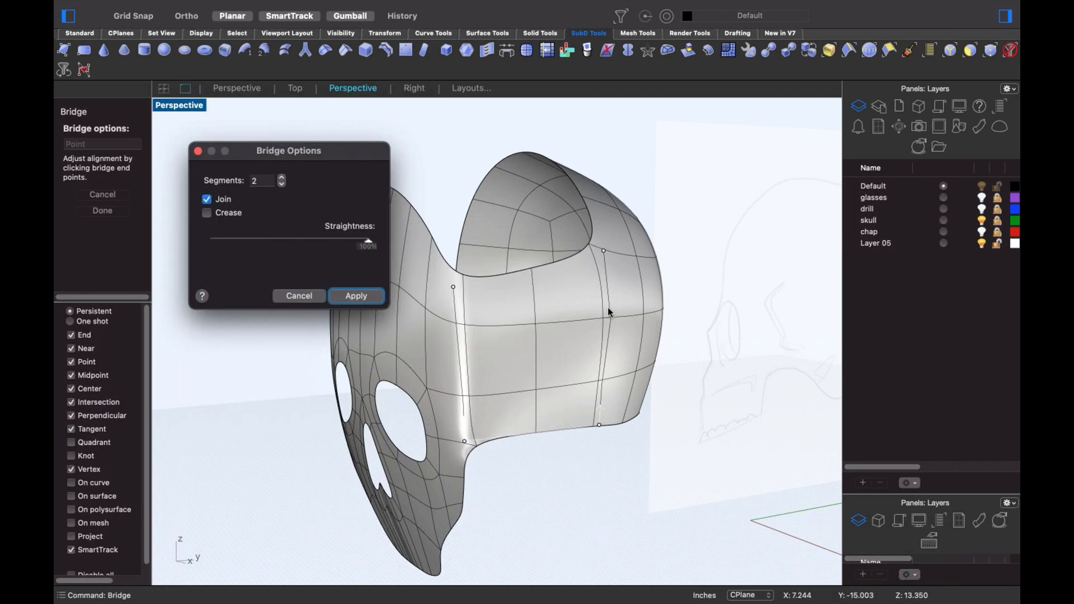
double_click(262, 181)
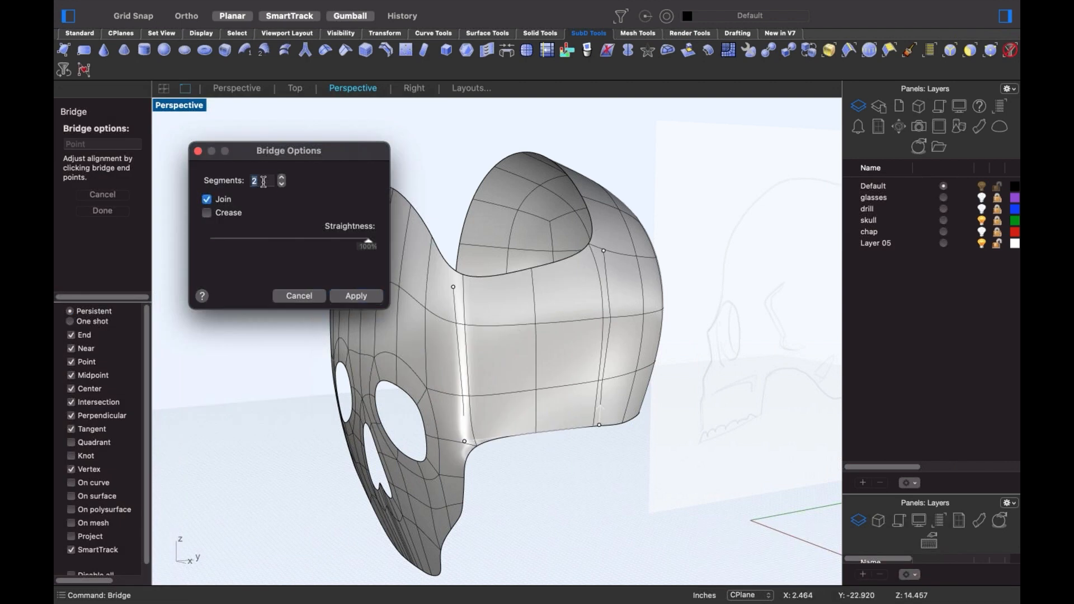
text(1)
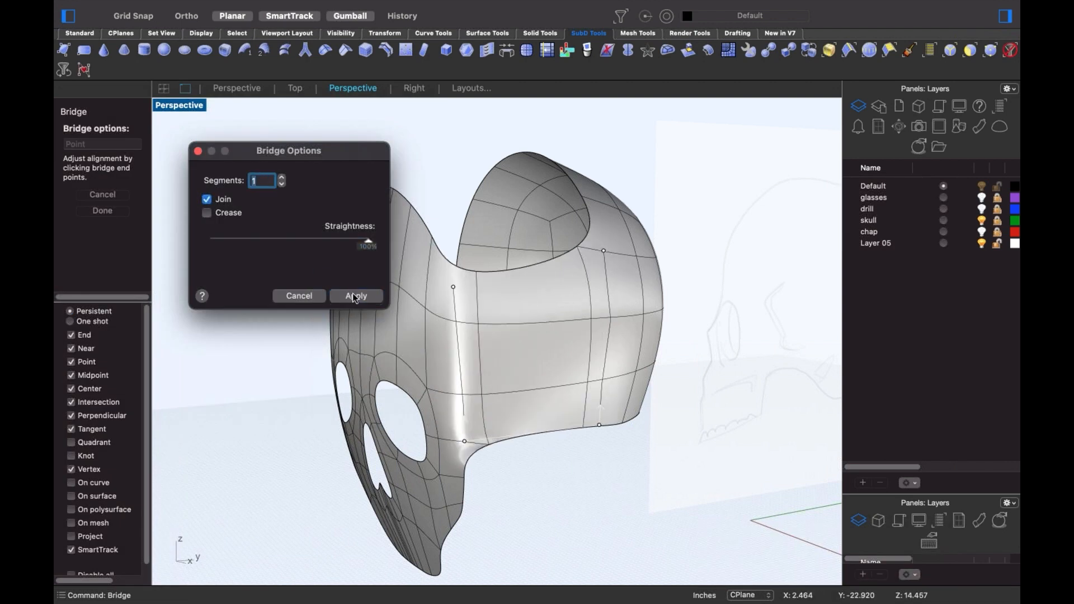
click(354, 296)
right_drag(569, 383, 494, 358)
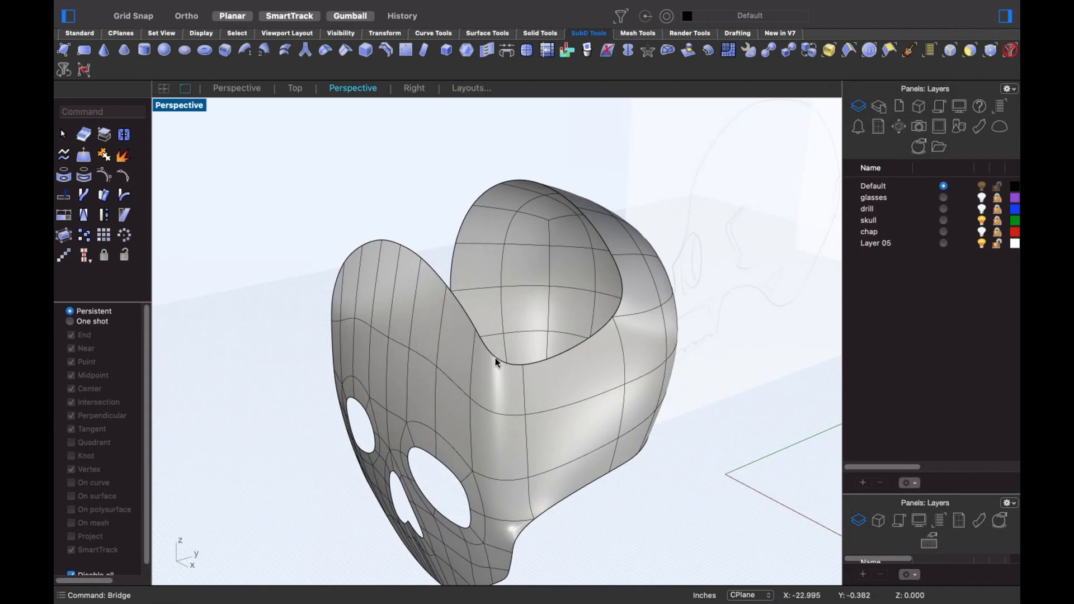
- Select the upper seam edges, the opening's right rim edge and the top face
shift+super+click(495, 357)
shift+super+click(449, 290)
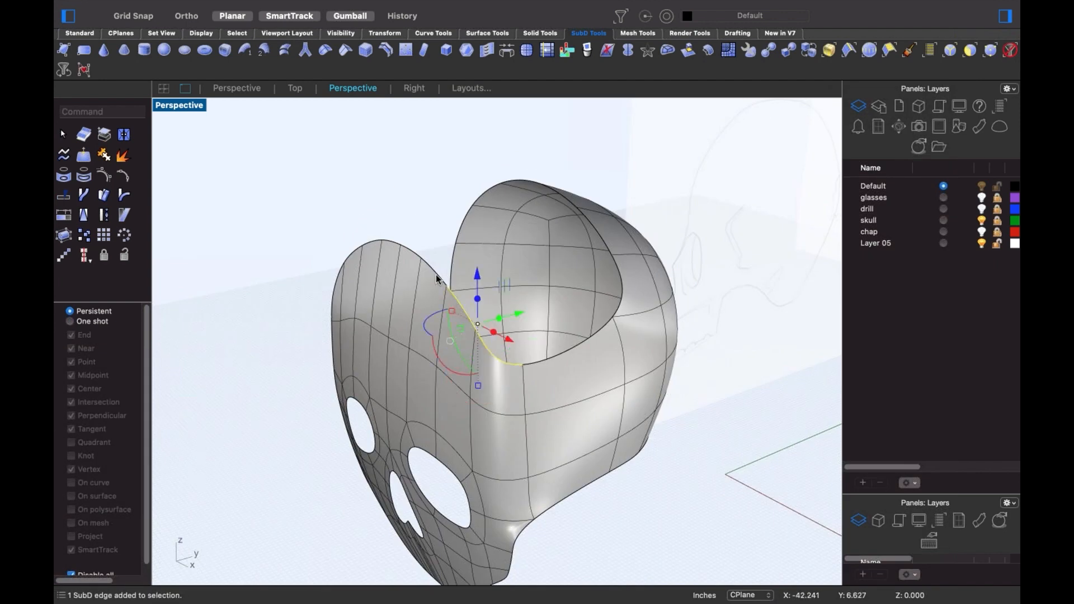
shift+super+click(415, 253)
shift+super+click(614, 268)
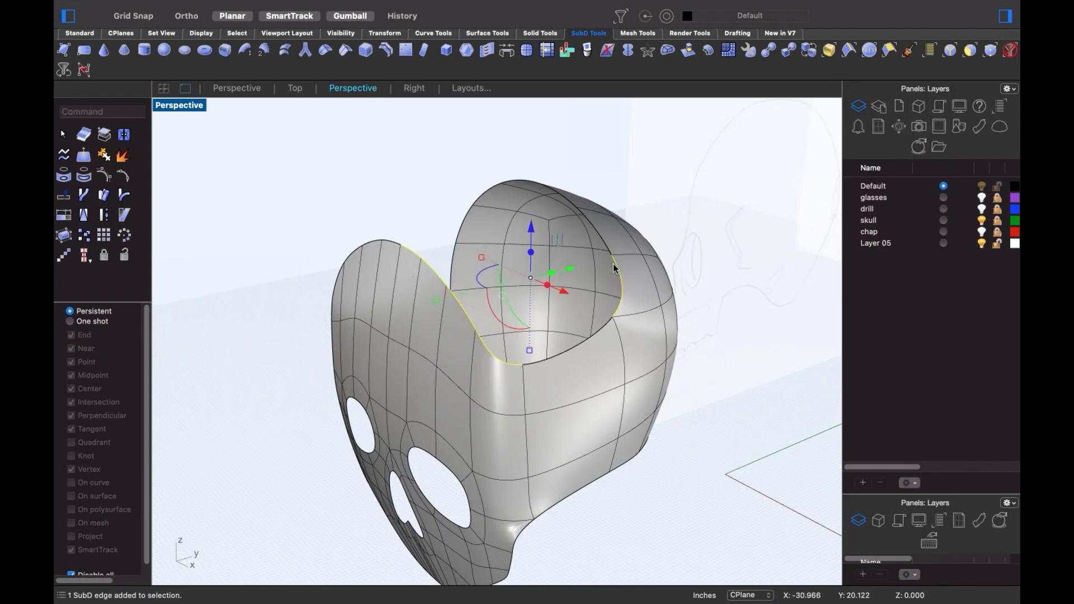
right_drag(592, 234, 563, 271)
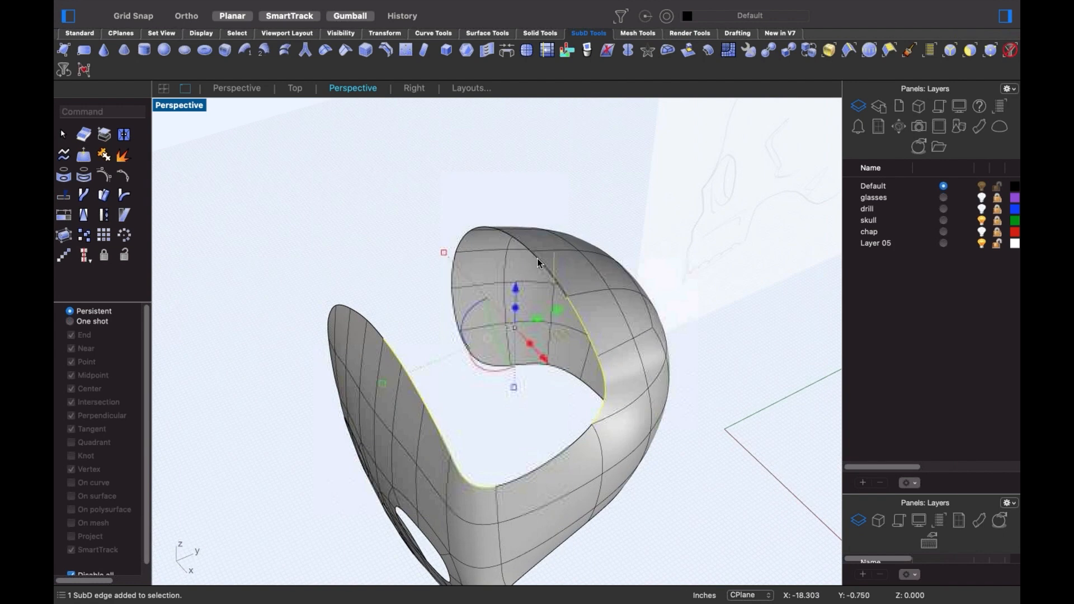
shift+super+click(520, 253)
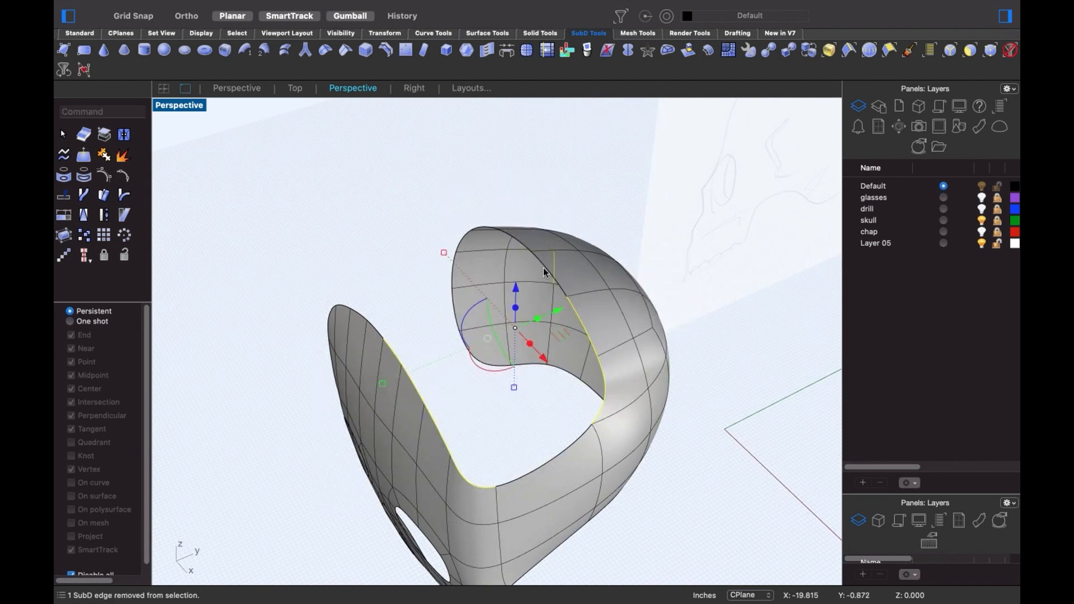
shift+super+click(557, 270)
right_drag(561, 282, 554, 265)
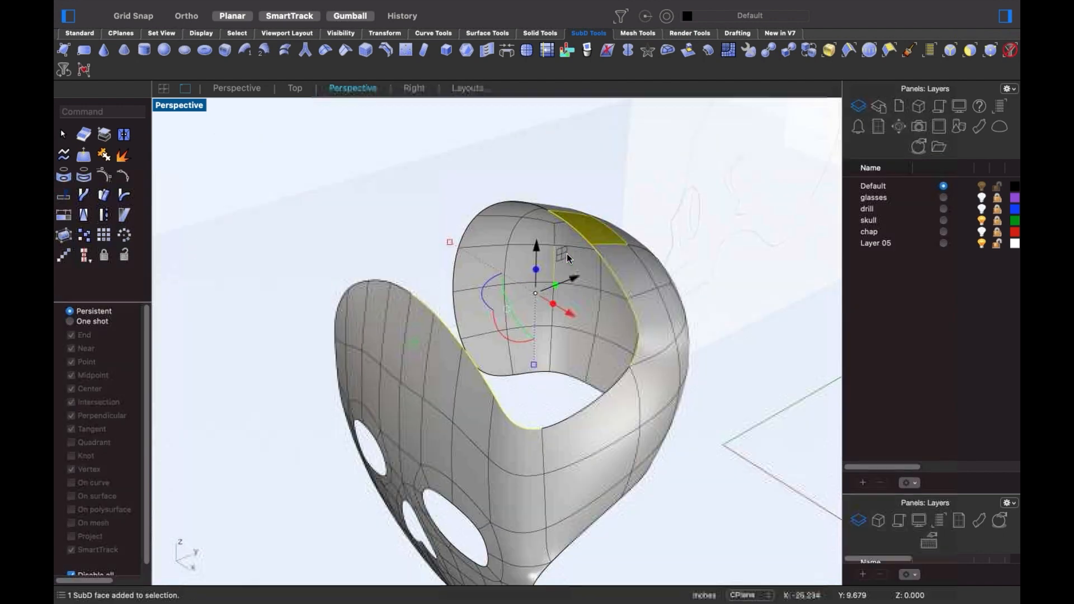
click(554, 263)
text(1)
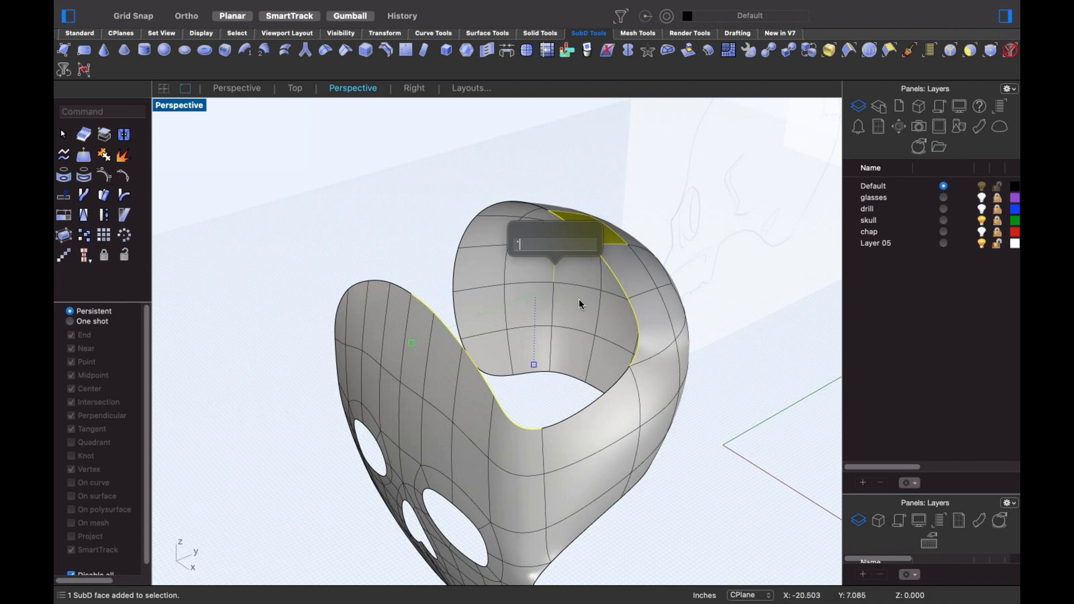
key(Return)
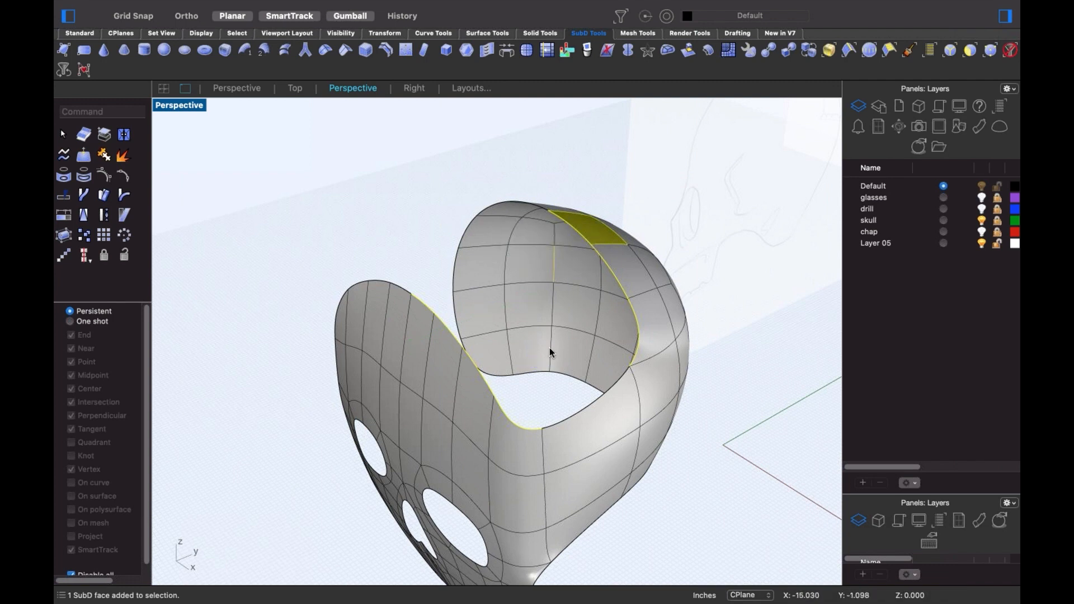
click(394, 226)
right_drag(394, 225, 391, 237)
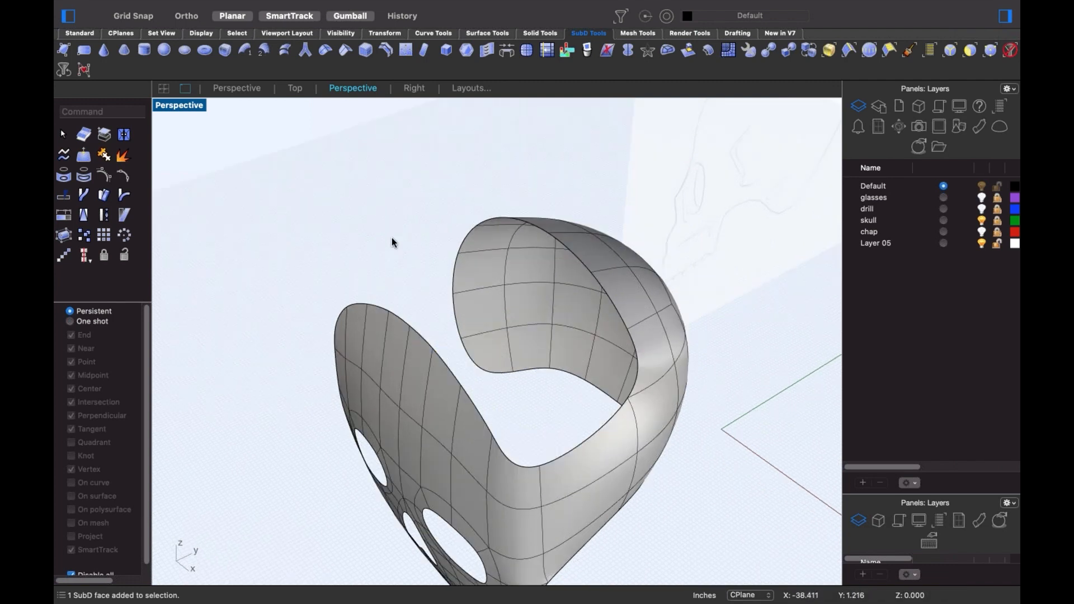
shift+super+click(506, 456)
shift+super+click(484, 422)
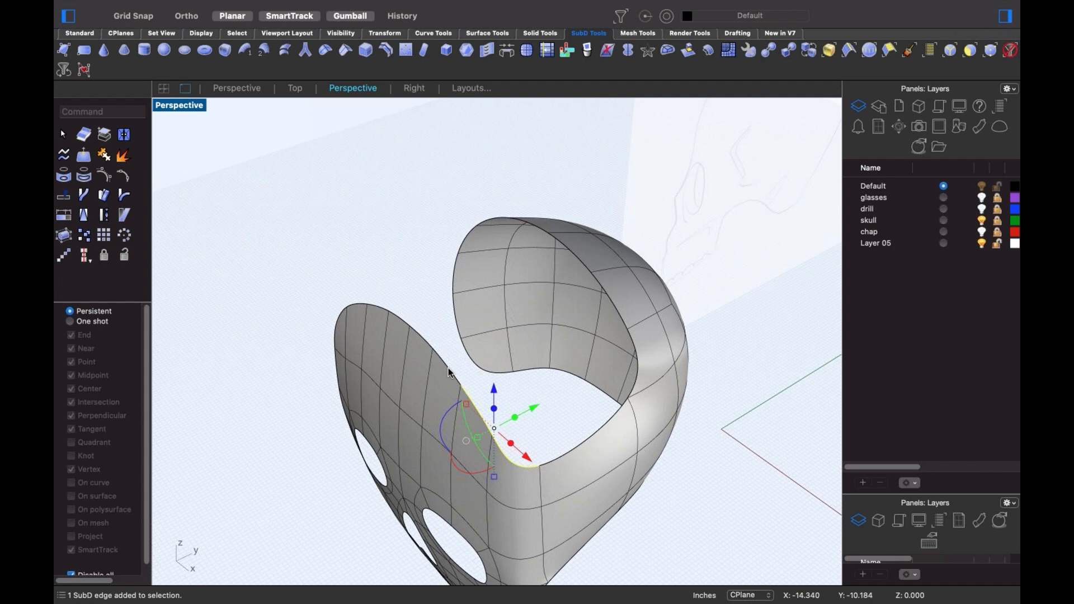
shift+super+click(449, 369)
shift+super+click(425, 341)
shift+super+click(637, 351)
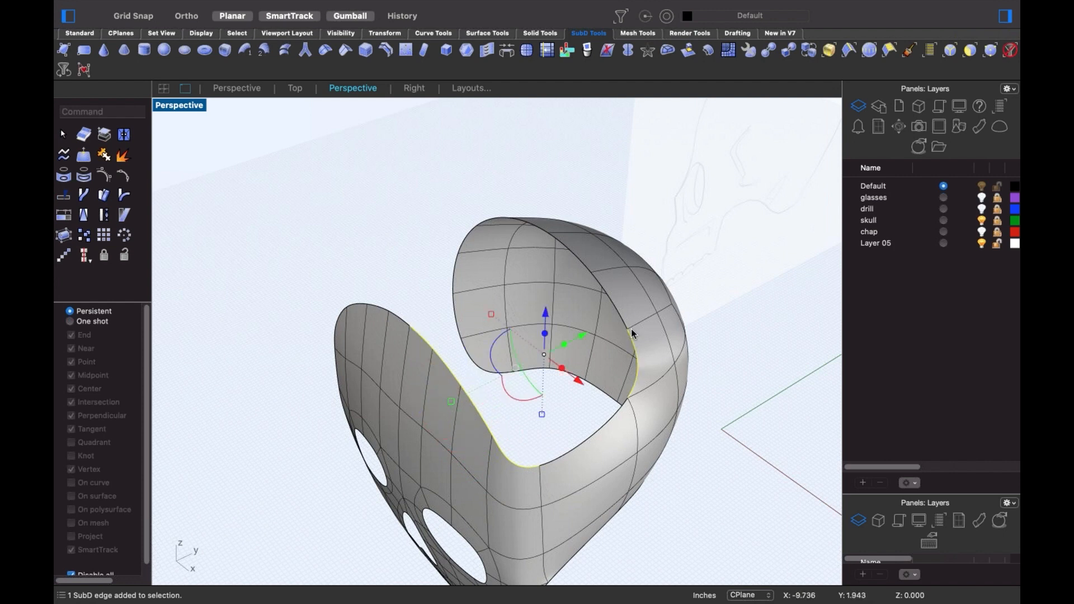
shift+super+click(563, 252)
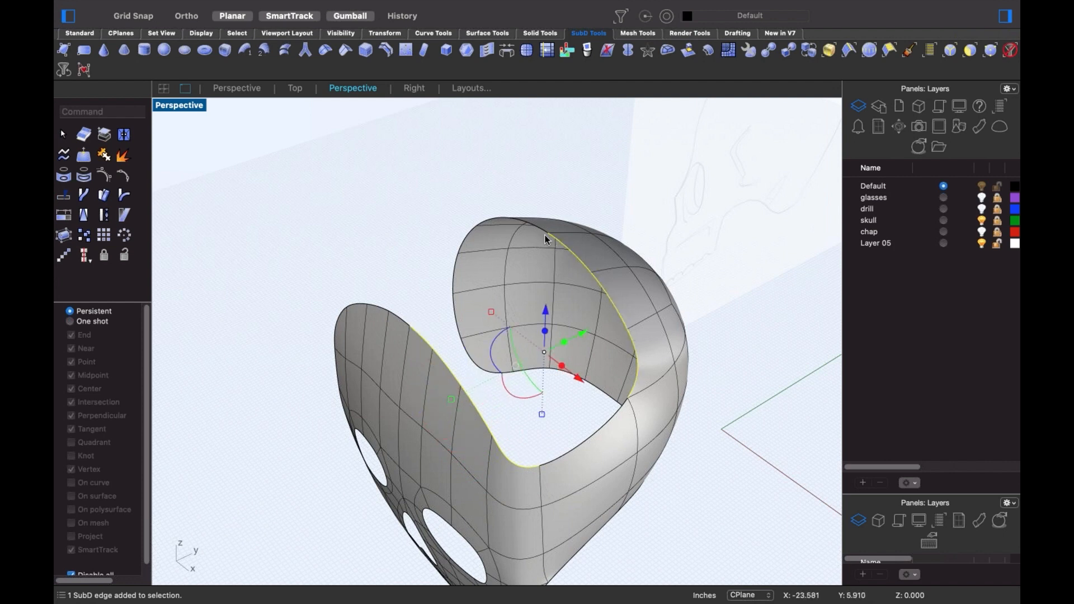
shift+super+click(540, 234)
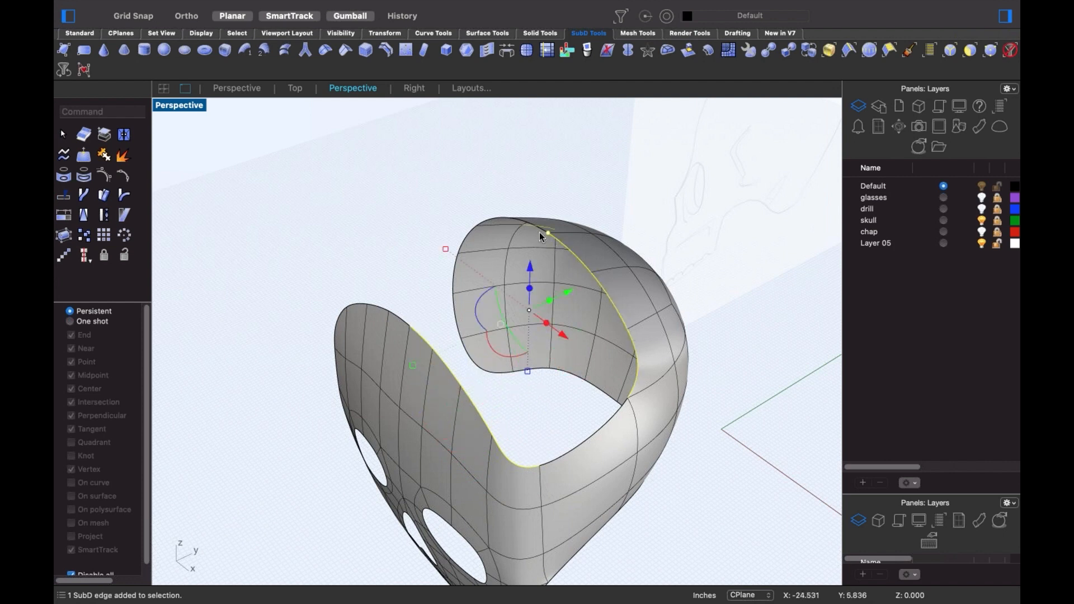
shift+super+click(541, 240)
key(Escape)
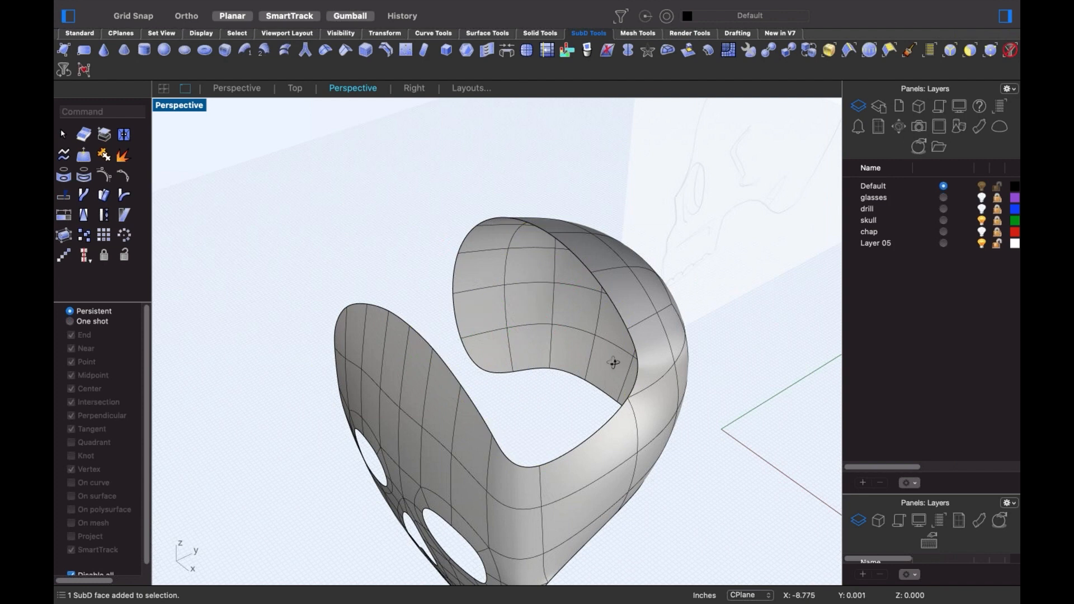
right_drag(613, 363, 498, 446)
shift+super+click(421, 510)
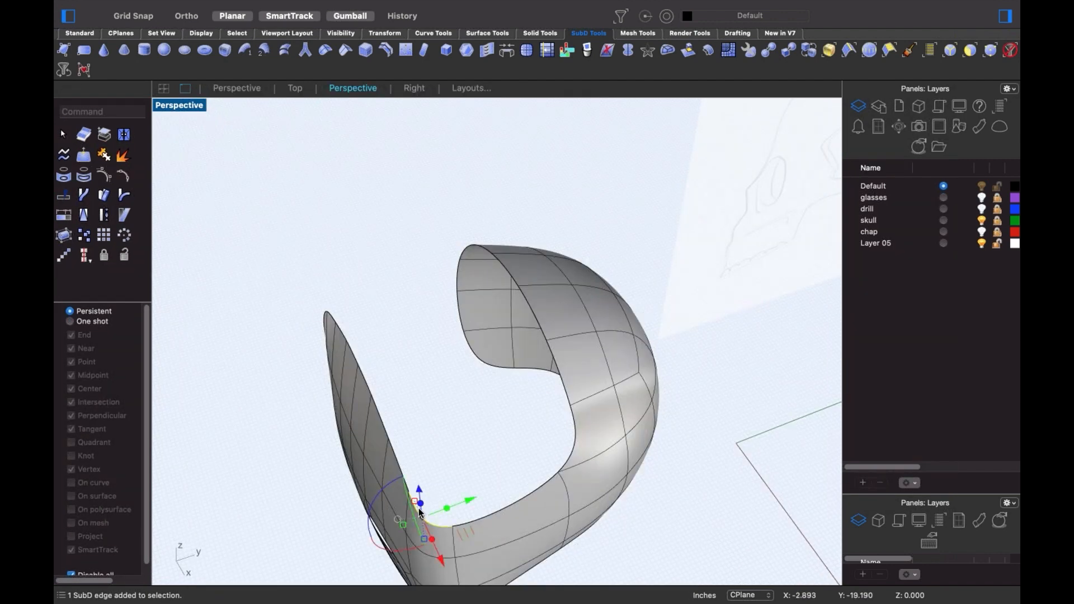
shift+super+click(398, 454)
shift+super+click(382, 418)
shift+super+click(367, 379)
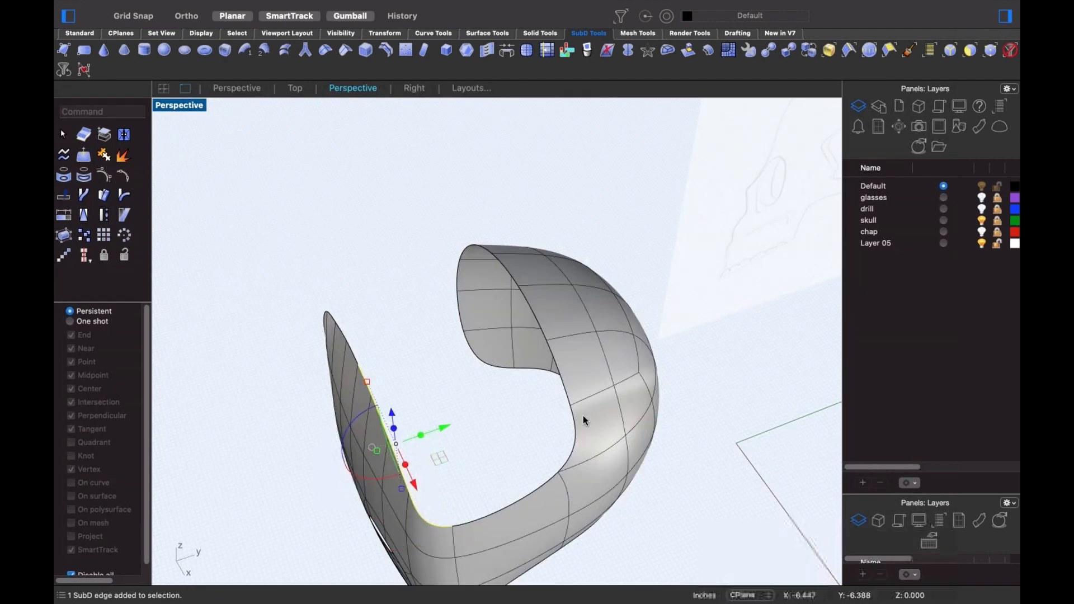
shift+super+click(577, 427)
right_drag(559, 391, 533, 404)
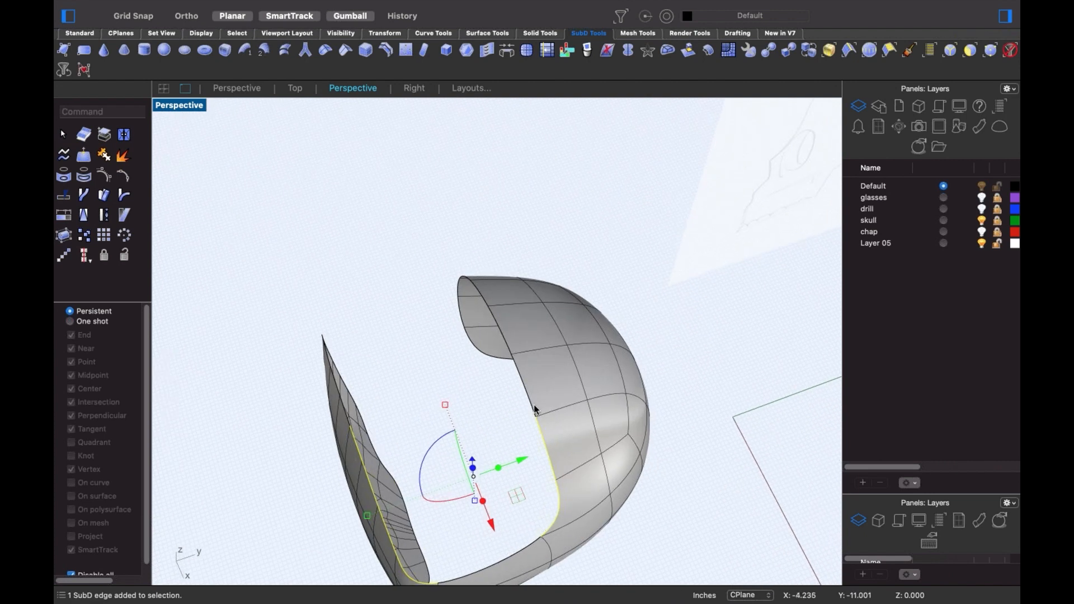
shift+super+click(505, 342)
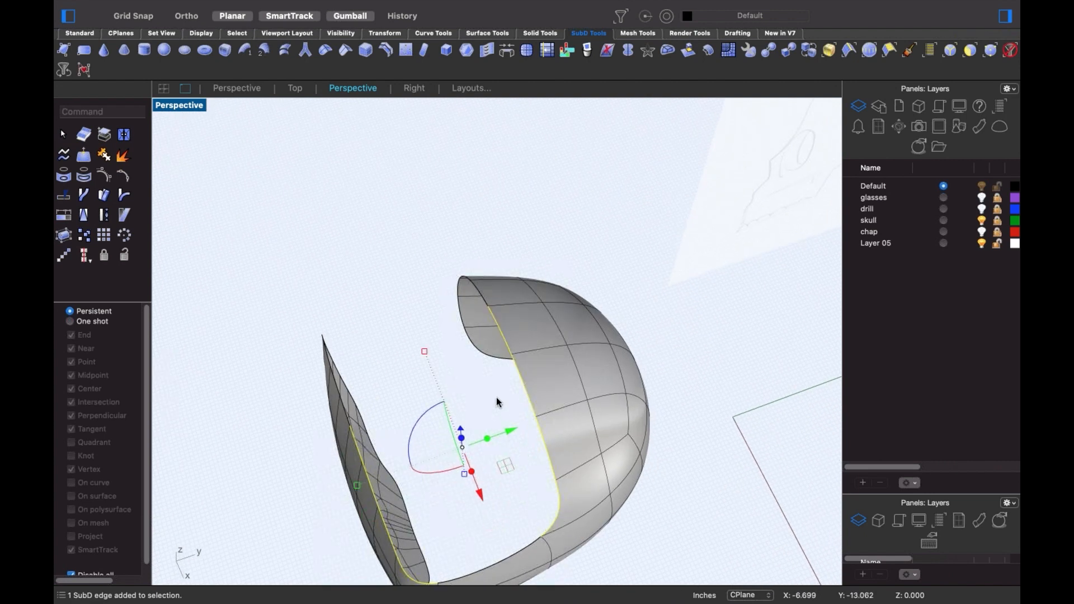
text(br)
key(Return)
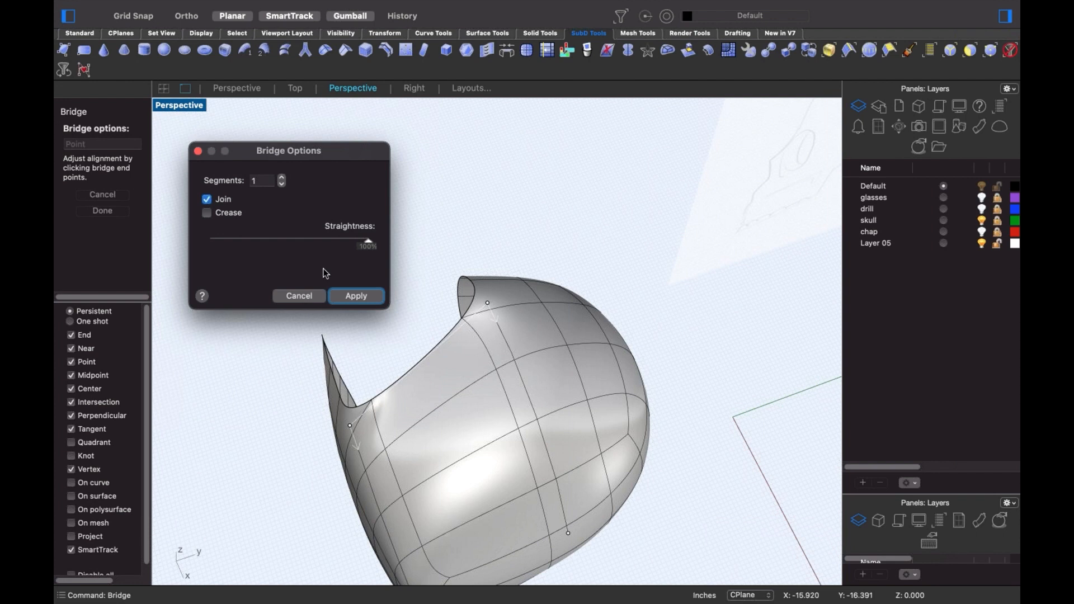
- Apply the gap-closing bridge, then Reflect the skull across its centre line
click(347, 295)
right_drag(429, 364, 547, 415)
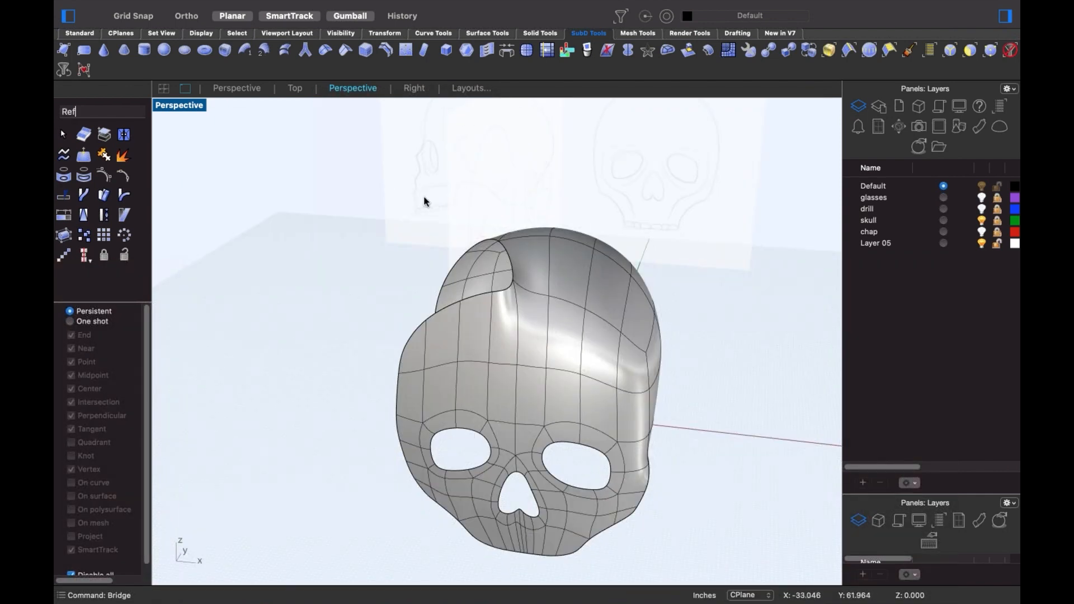
text(Ref)
key(Return)
click(536, 422)
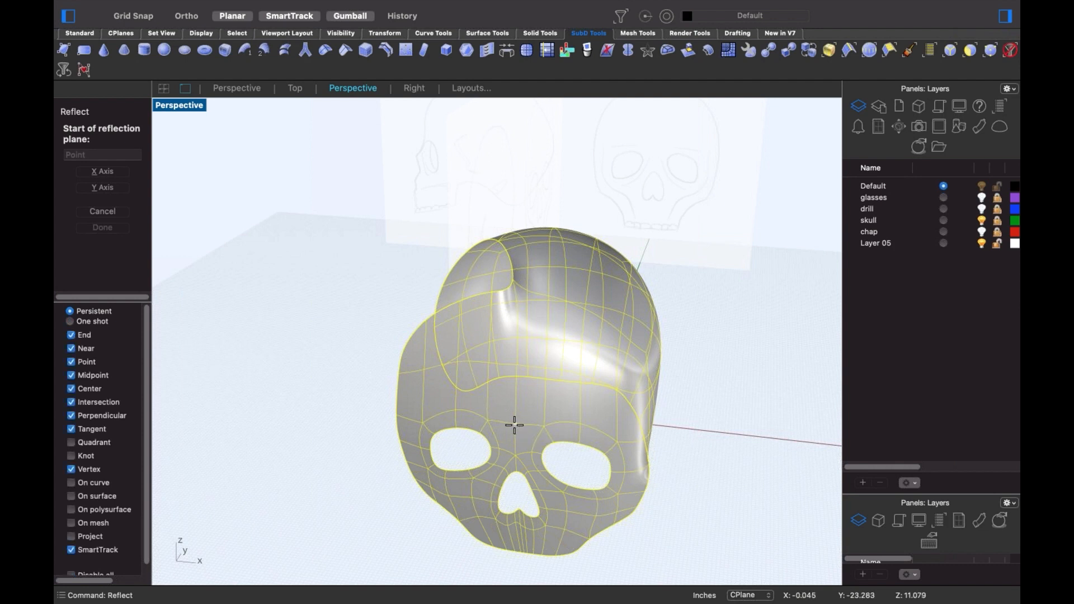
click(515, 423)
shift+click(510, 455)
click(628, 403)
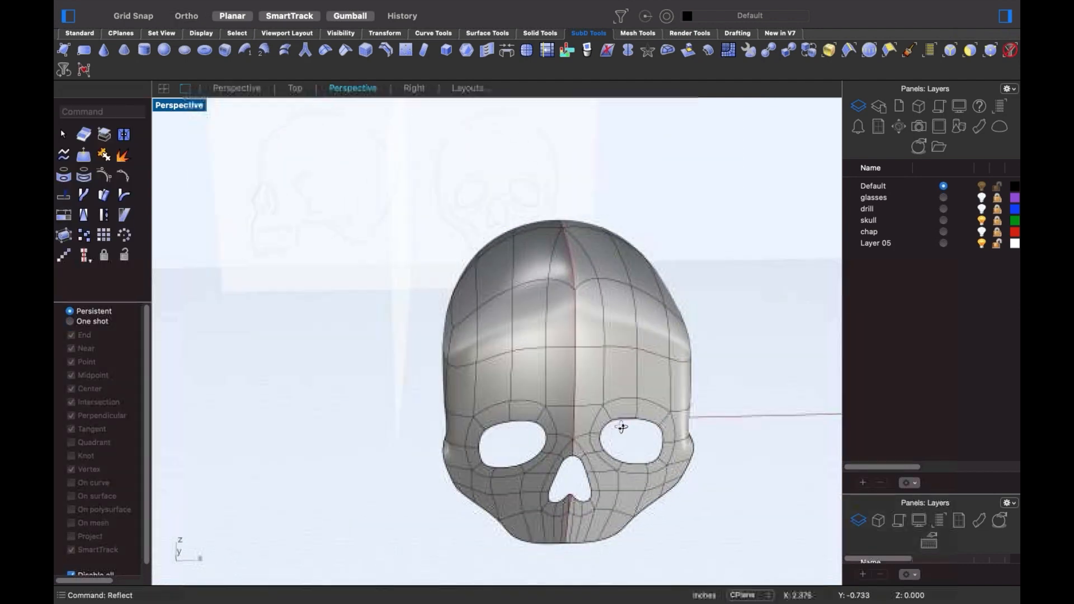
right_drag(620, 427, 542, 340)
scroll(593, 354, up, 5)
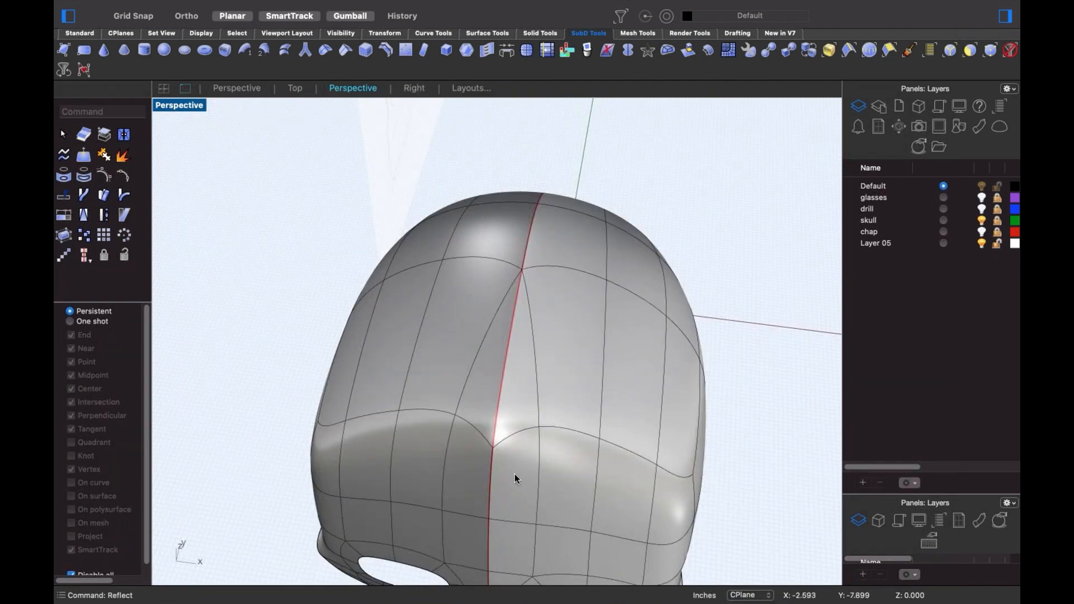
- Try deleting a back seam edge, then undo the deletion
click(536, 408)
key(Escape)
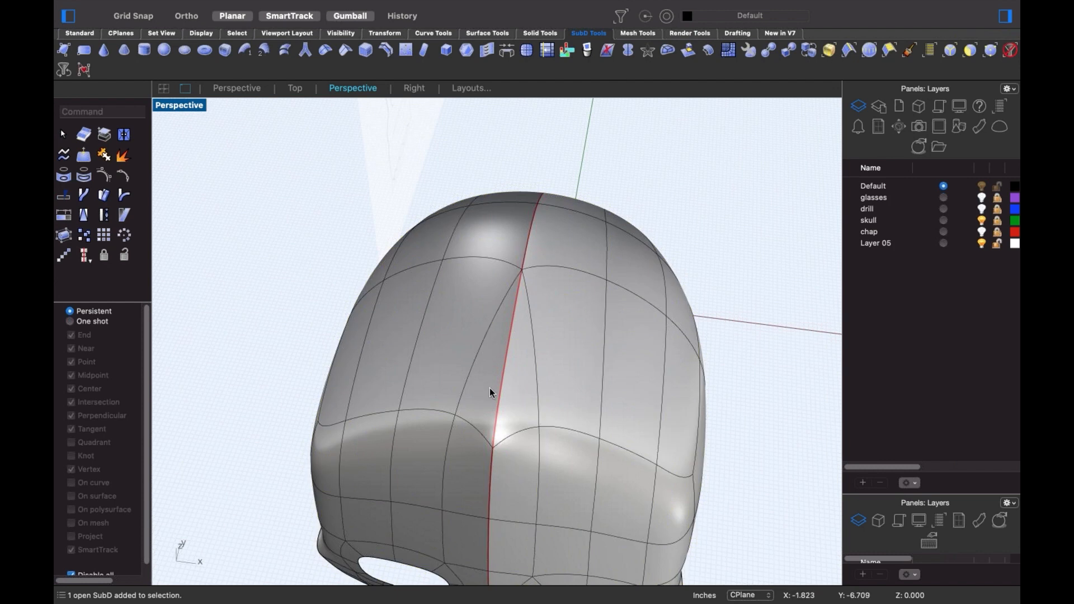
shift+super+click(535, 387)
key(Delete)
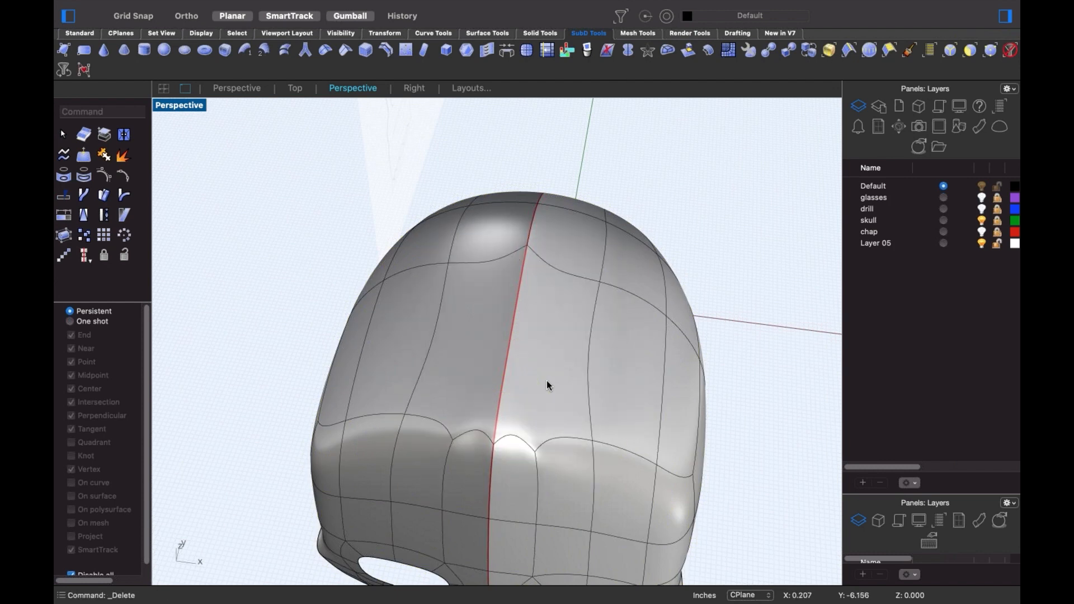
key(super+z)
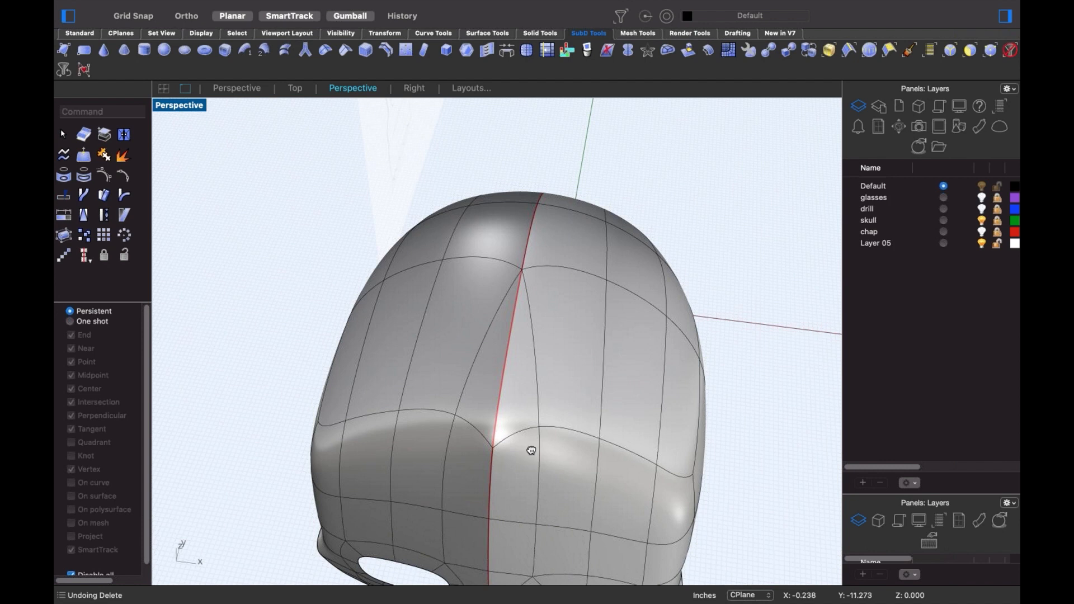
shift+right_drag(531, 450, 553, 424)
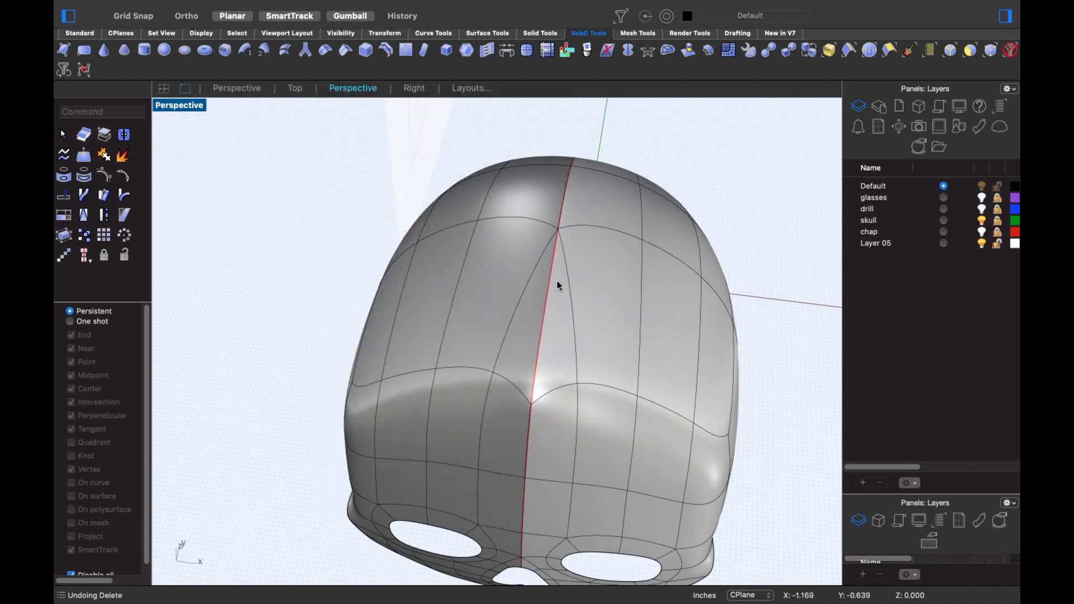
- Stitch the two back seam vertices together at their averaged location
click(530, 403)
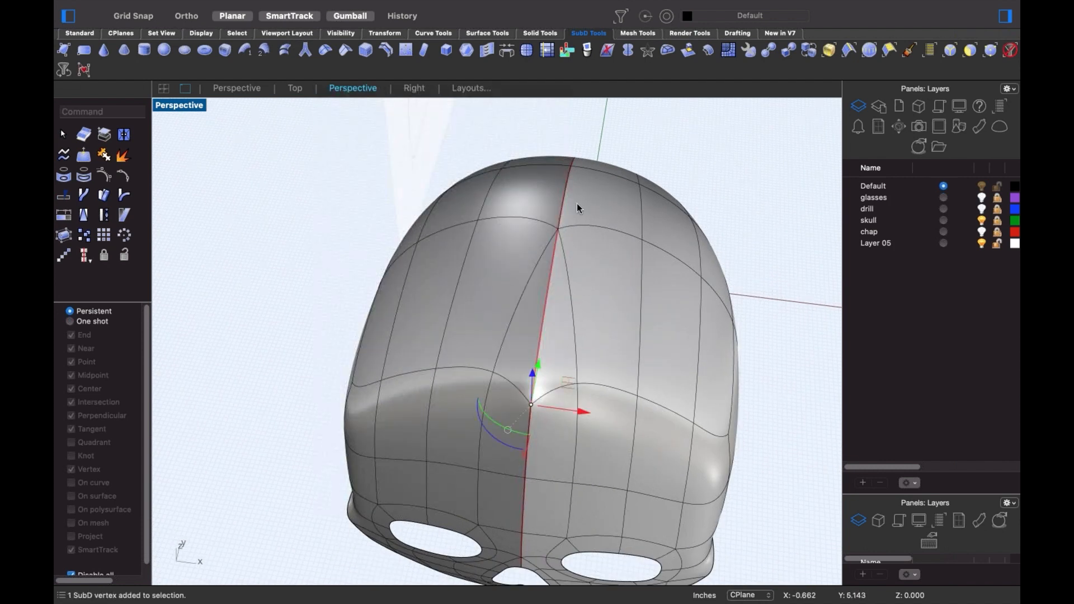
shift+click(559, 228)
text(Stitch)
key(Return)
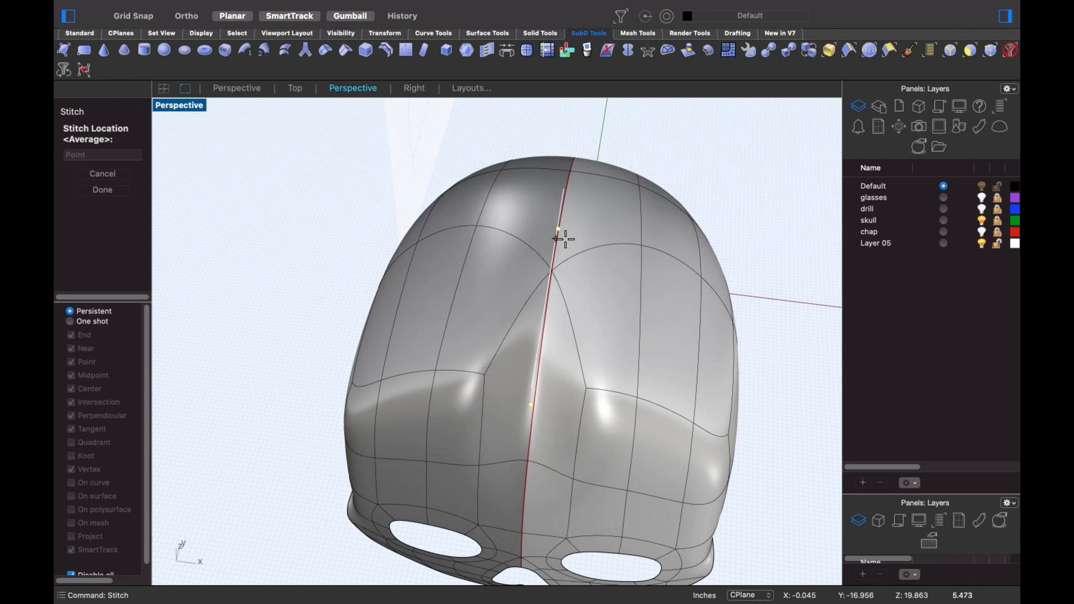
key(Return)
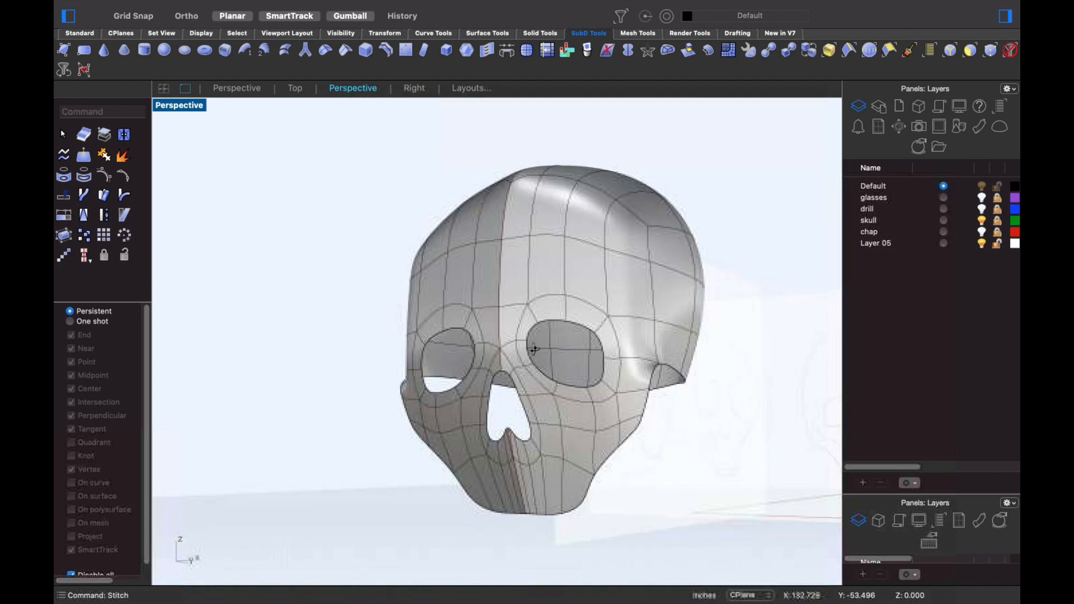
- Pull the four faces above the right eye opening down and inward
right_drag(533, 349, 494, 371)
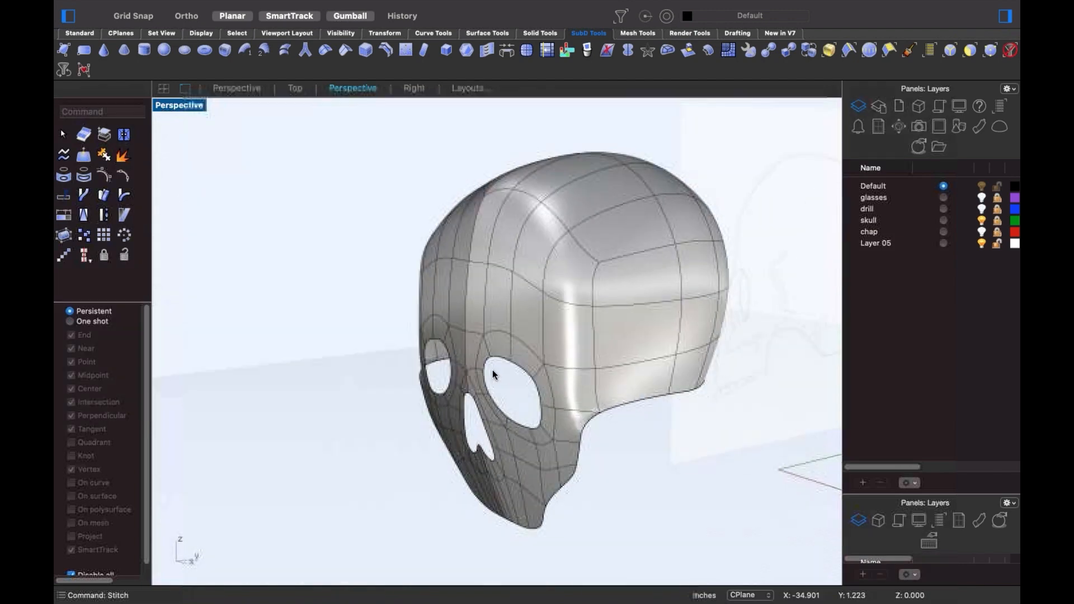
scroll(494, 371, up, 6)
shift+super+click(598, 388)
shift+super+click(551, 332)
shift+super+click(514, 326)
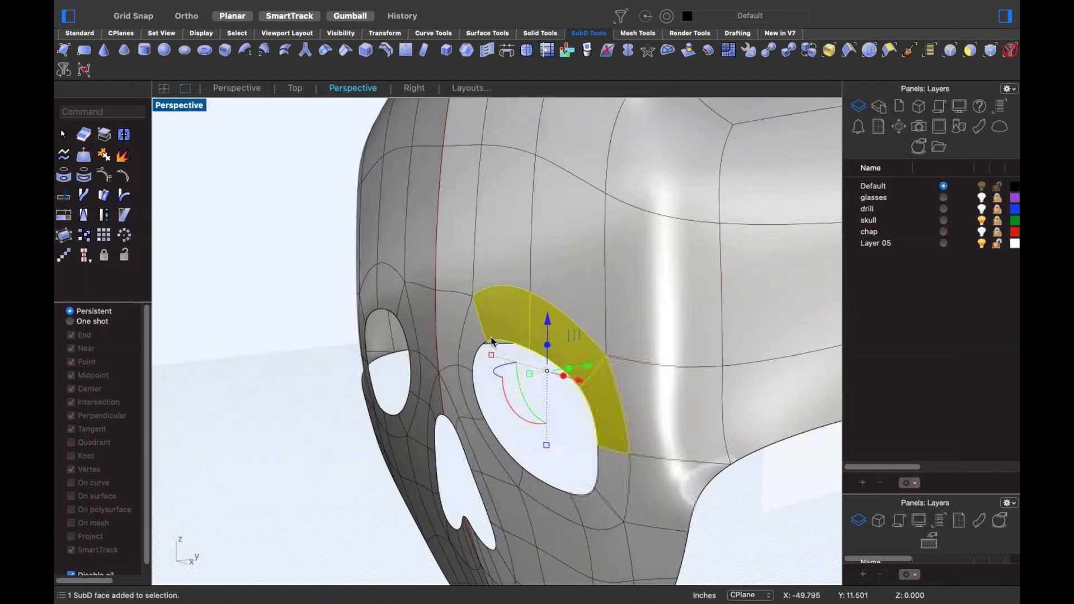
shift+super+click(473, 342)
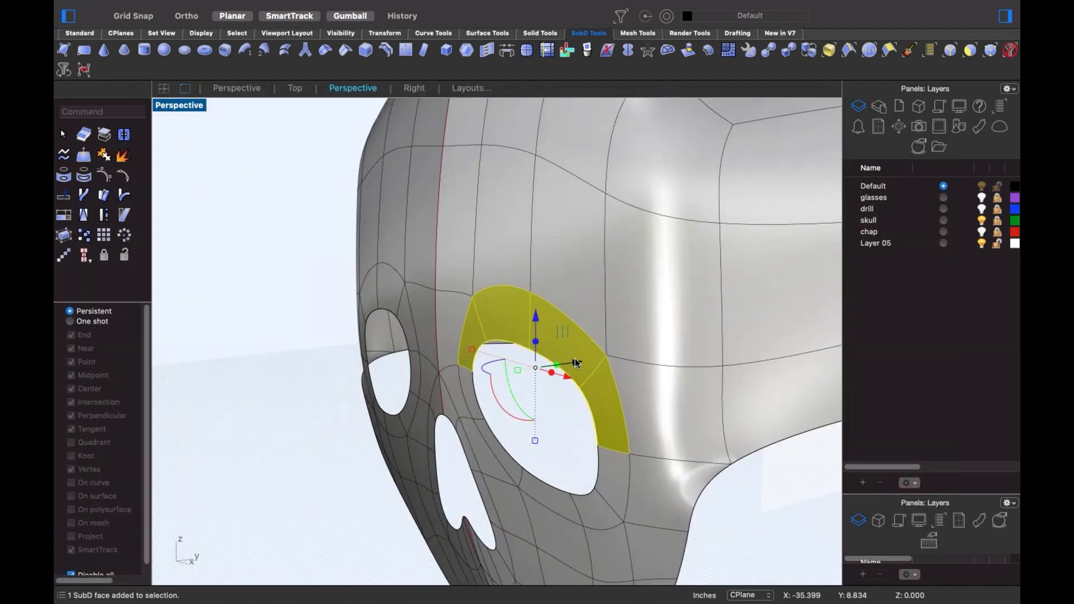
drag(576, 362, 514, 369)
click(603, 170)
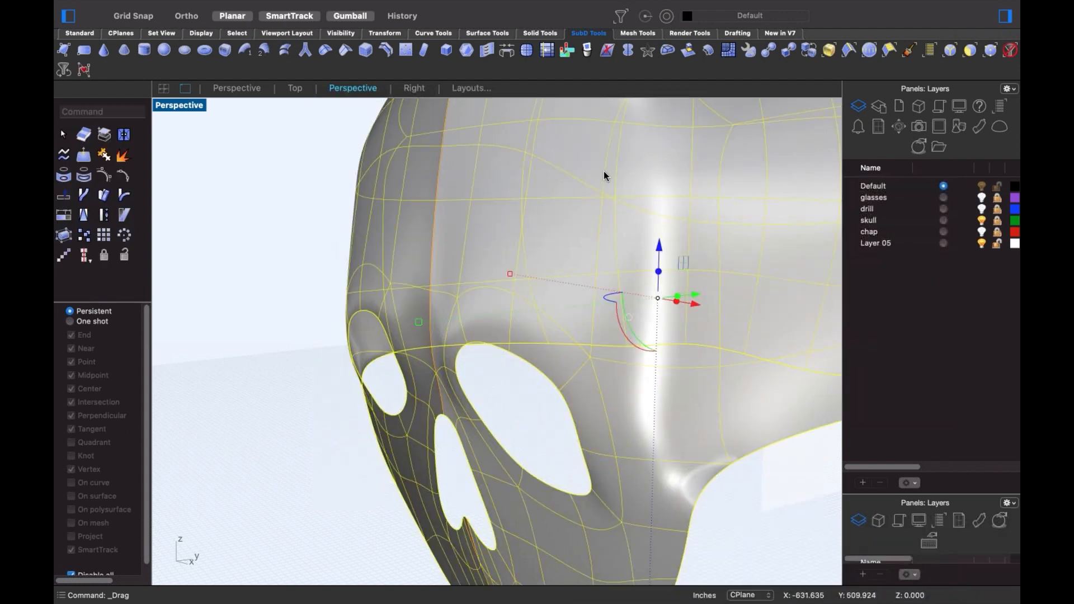
key(Escape)
- Drag two forehead edges down toward the eyes
shift+super+click(575, 182)
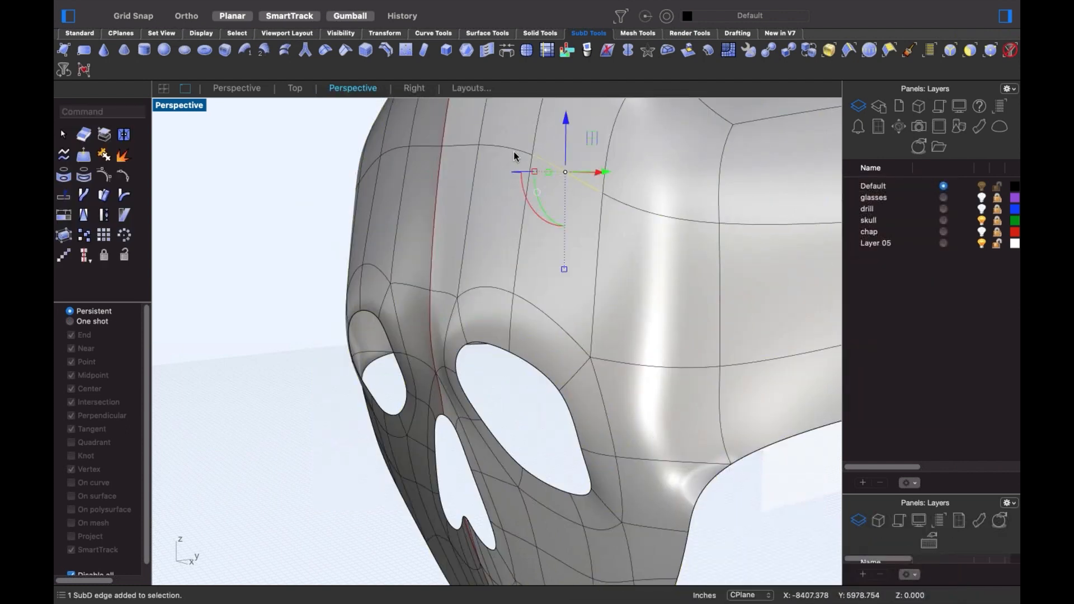
shift+super+click(513, 150)
drag(551, 163, 495, 278)
click(314, 284)
- Select the loop of faces around the nose opening plus the lower nose faces
scroll(522, 528, up, 6)
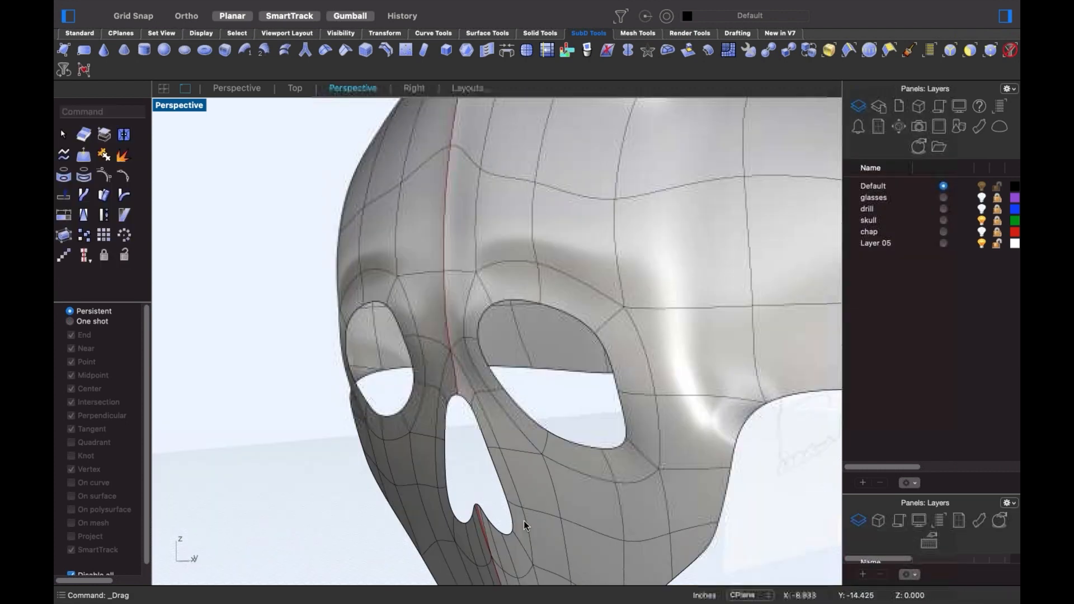
shift+super+click(522, 525)
shift+super+double_click(509, 465)
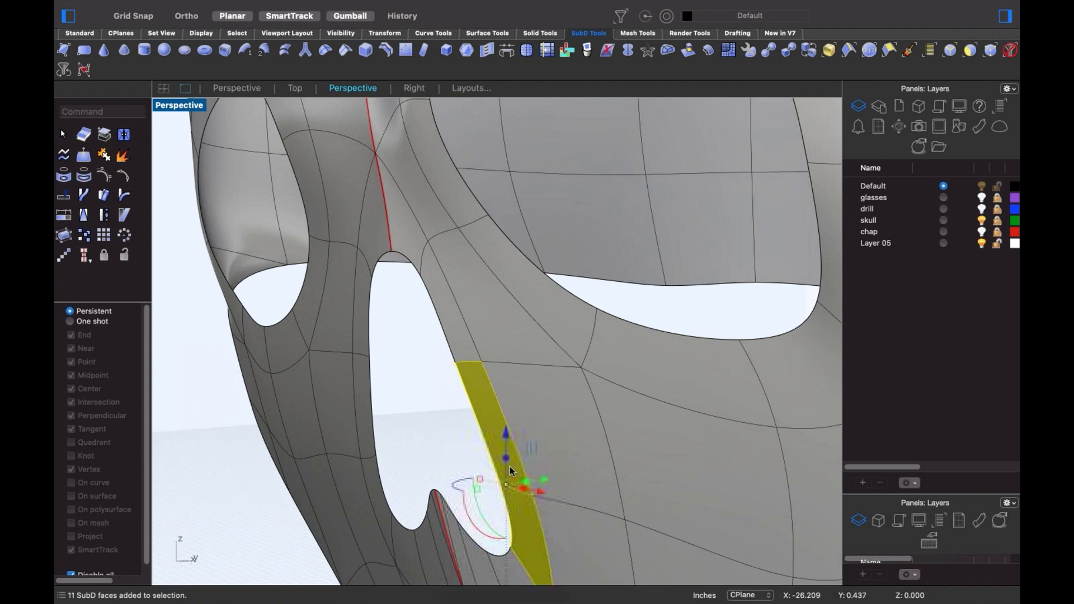
scroll(509, 465, down, 6)
shift+right_drag(509, 465, 545, 401)
scroll(557, 465, up, 6)
shift+super+click(517, 465)
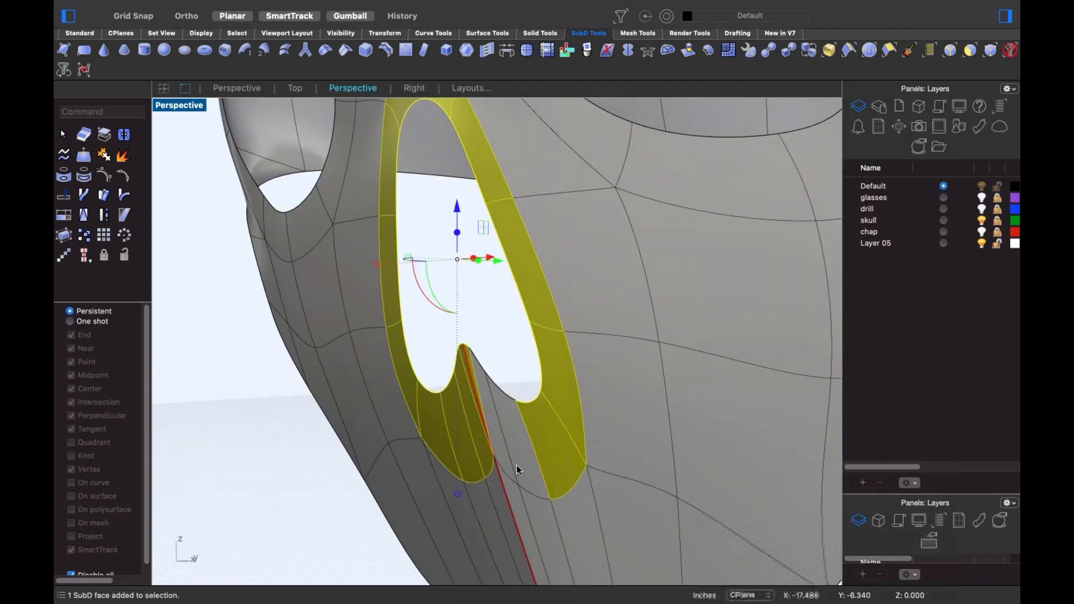
shift+super+click(498, 435)
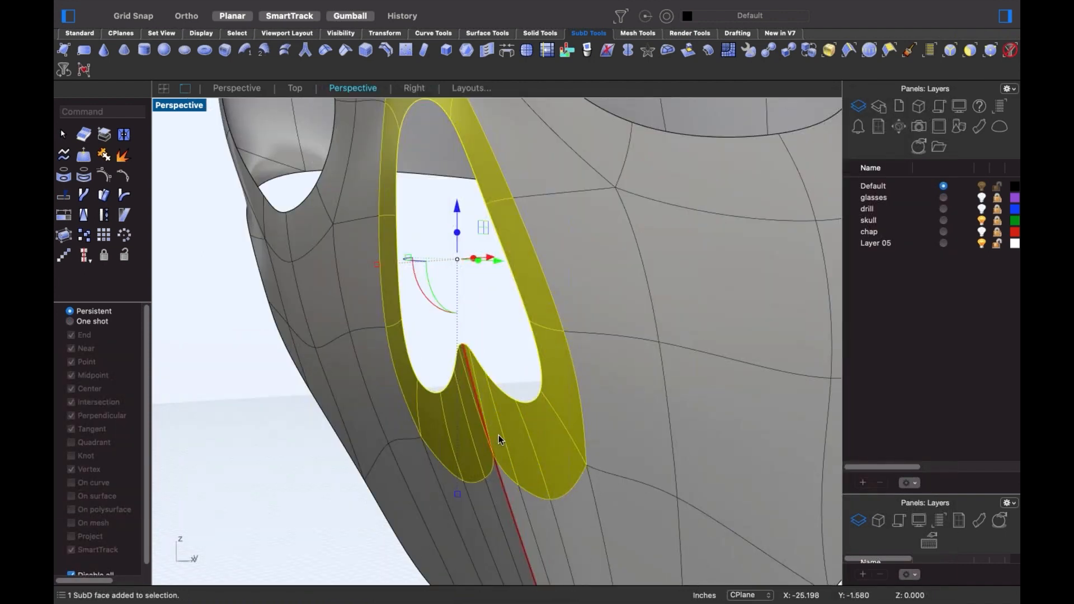
scroll(500, 435, down, 7)
right_drag(508, 436, 477, 441)
- In the Right view, move the nose faces forward out of the face
key(ctrl+F2)
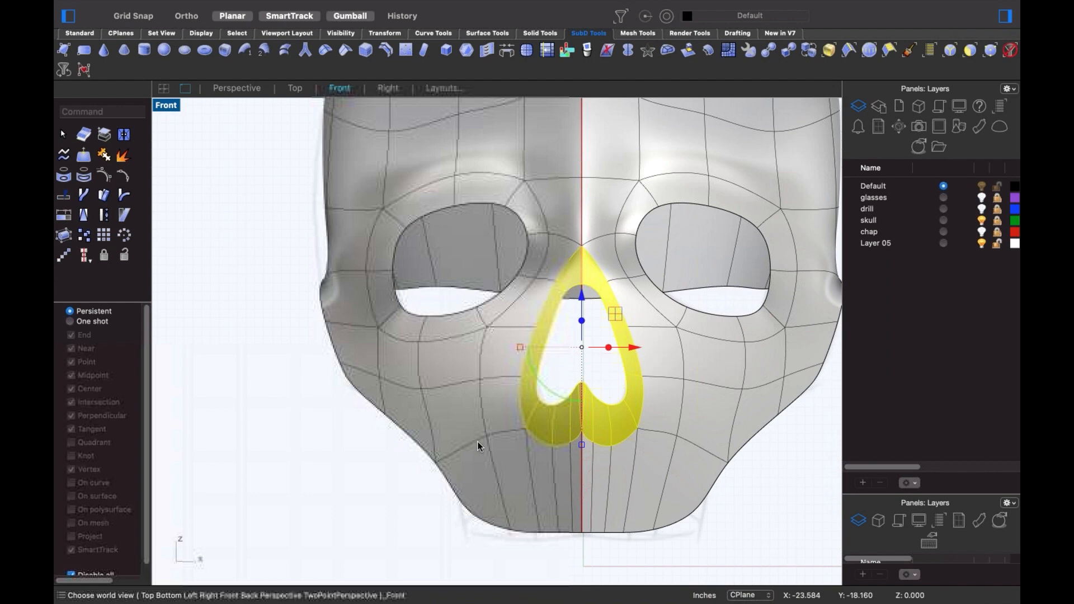
key(ctrl+F3)
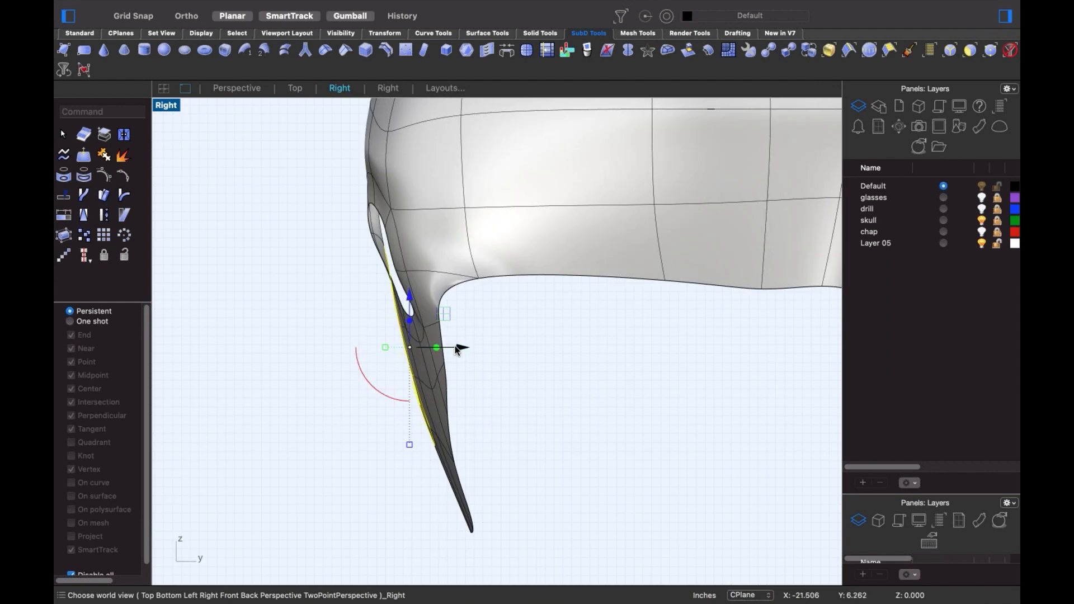
drag(455, 348, 385, 357)
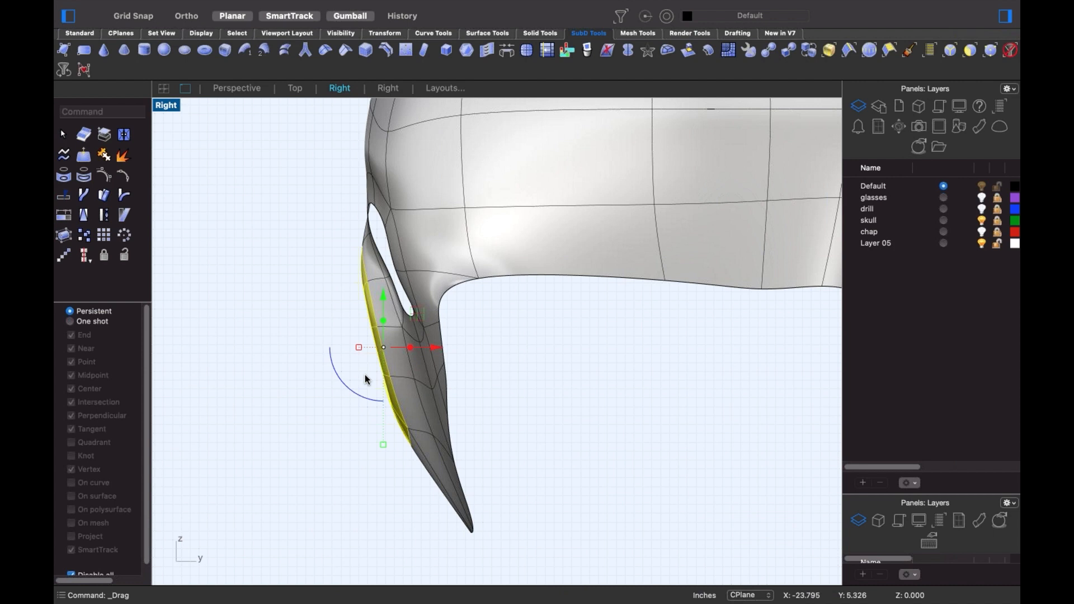
- Bend the nose faces along a drawn spine, then return to Perspective view
text(bend)
key(Return)
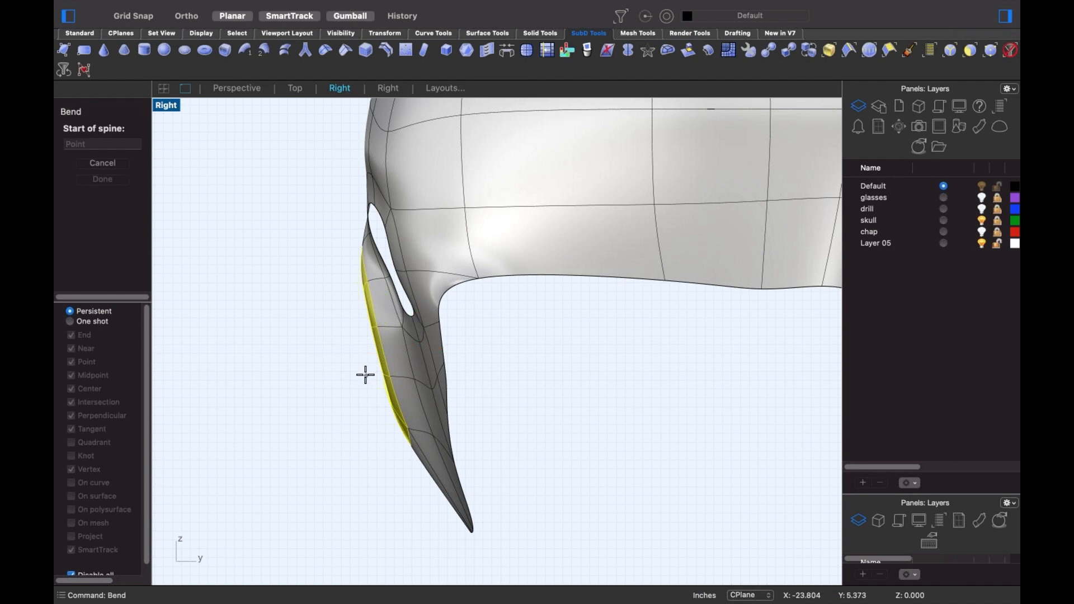
click(362, 273)
click(394, 408)
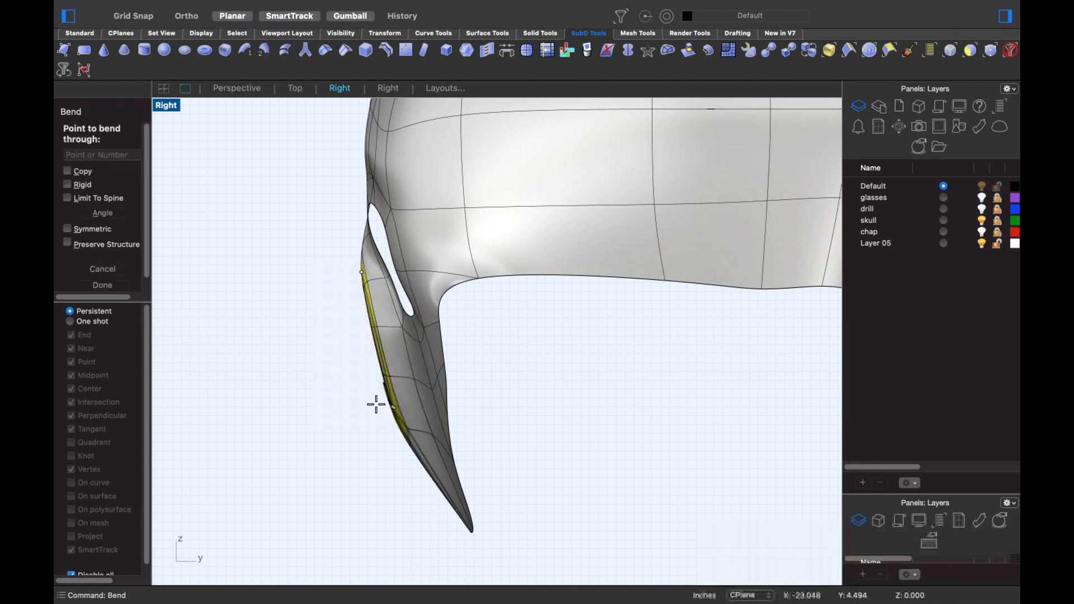
click(364, 402)
click(676, 545)
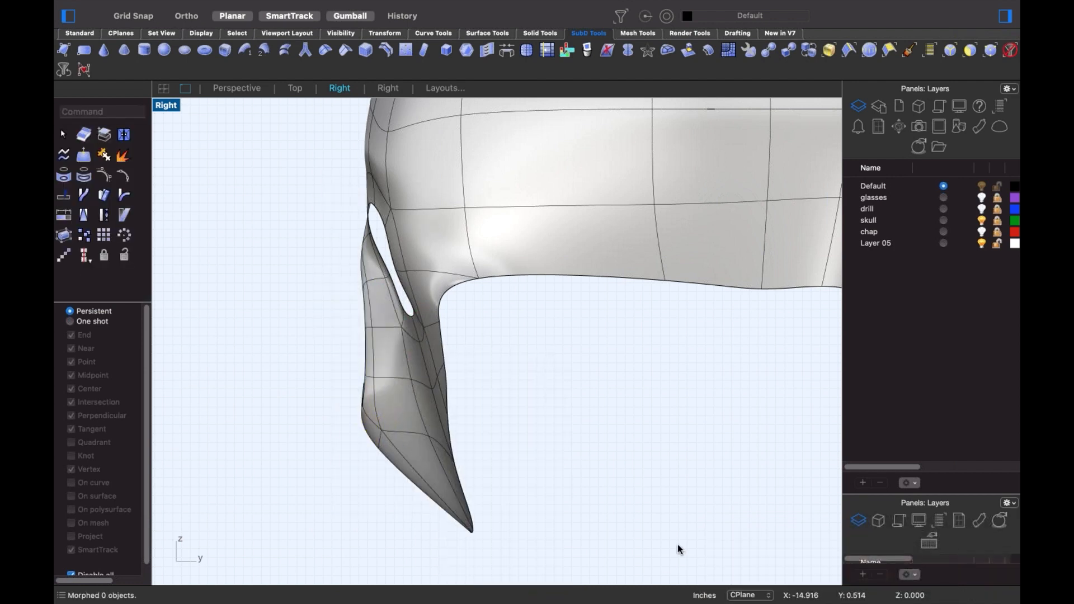
text(P)
key(Return)
right_drag(558, 350, 501, 423)
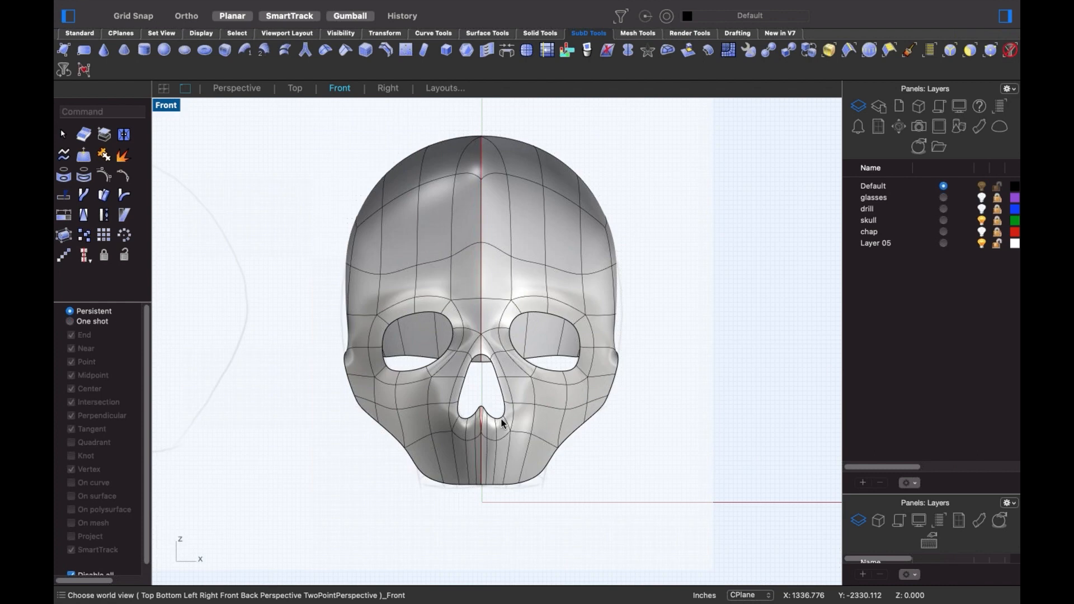
key(ctrl+F3)
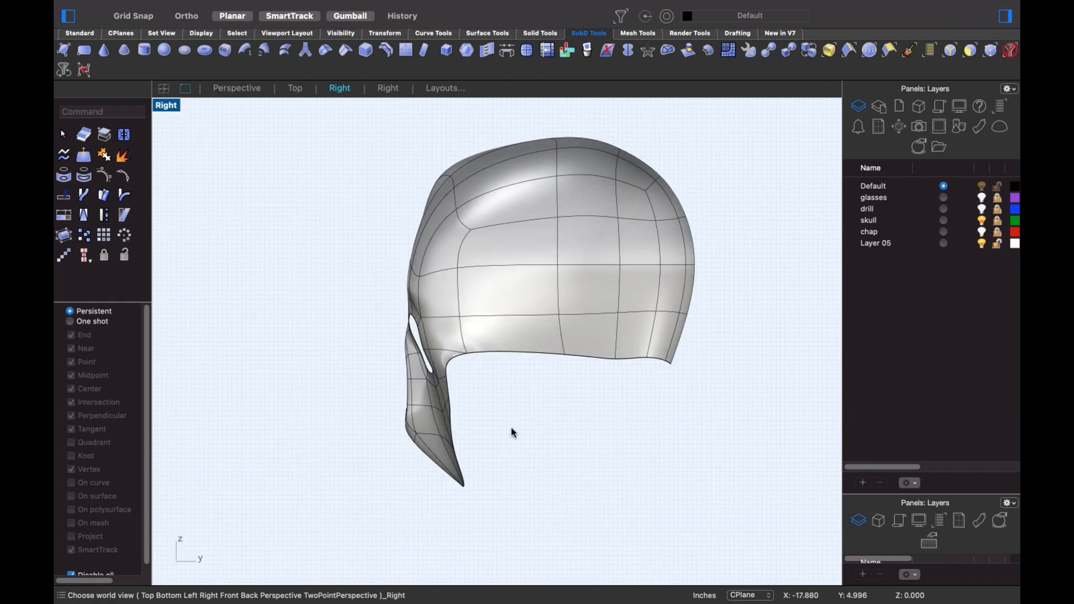
key(ctrl+F4)
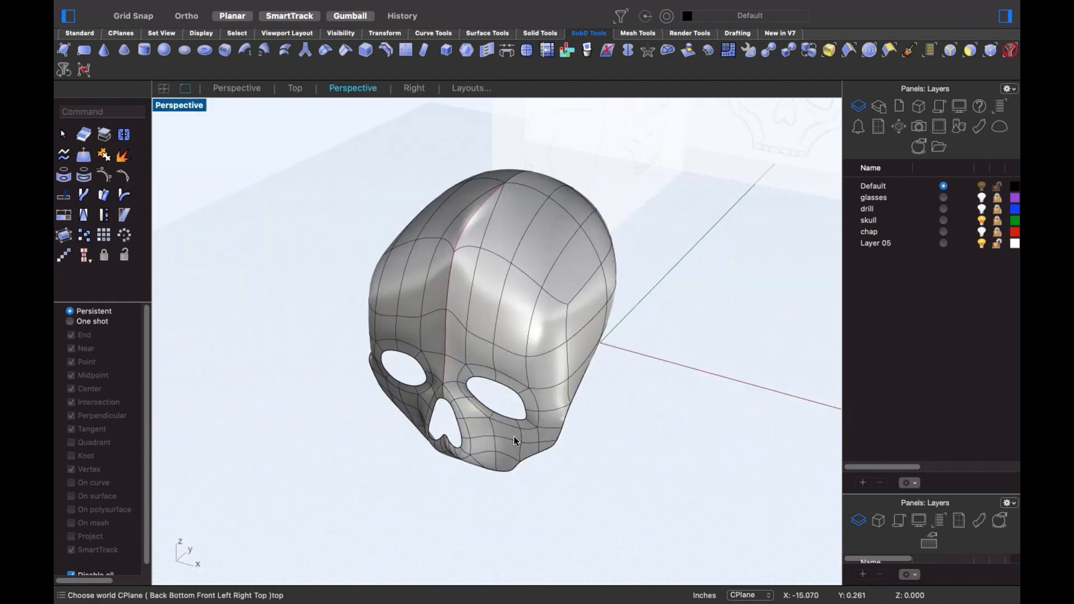
right_drag(546, 373, 545, 411)
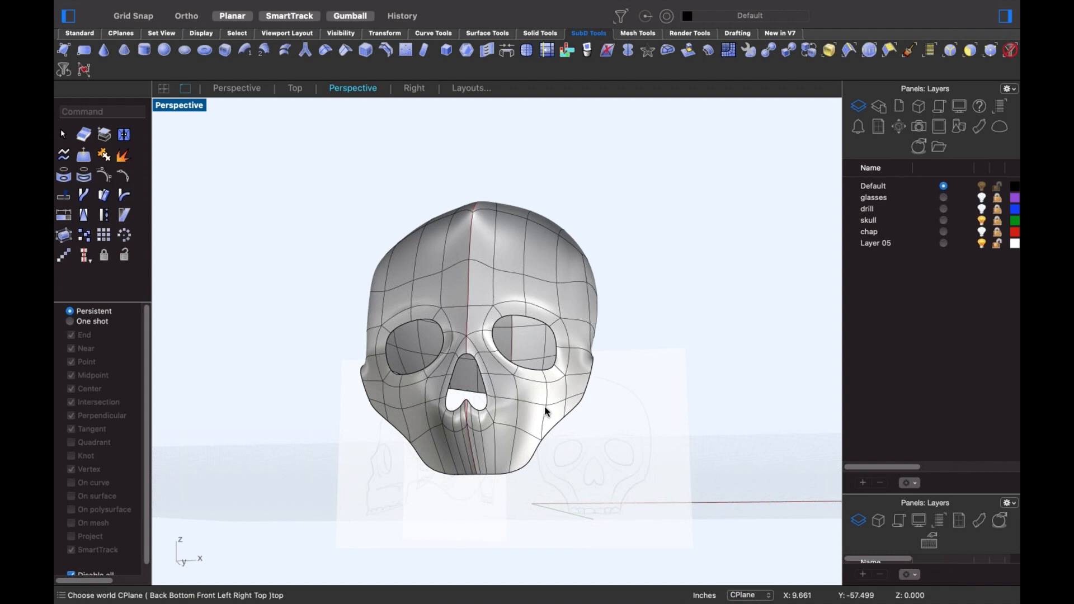
right_drag(560, 296, 538, 323)
scroll(574, 265, up, 2)
shift+super+click(578, 267)
right_drag(587, 252, 604, 227)
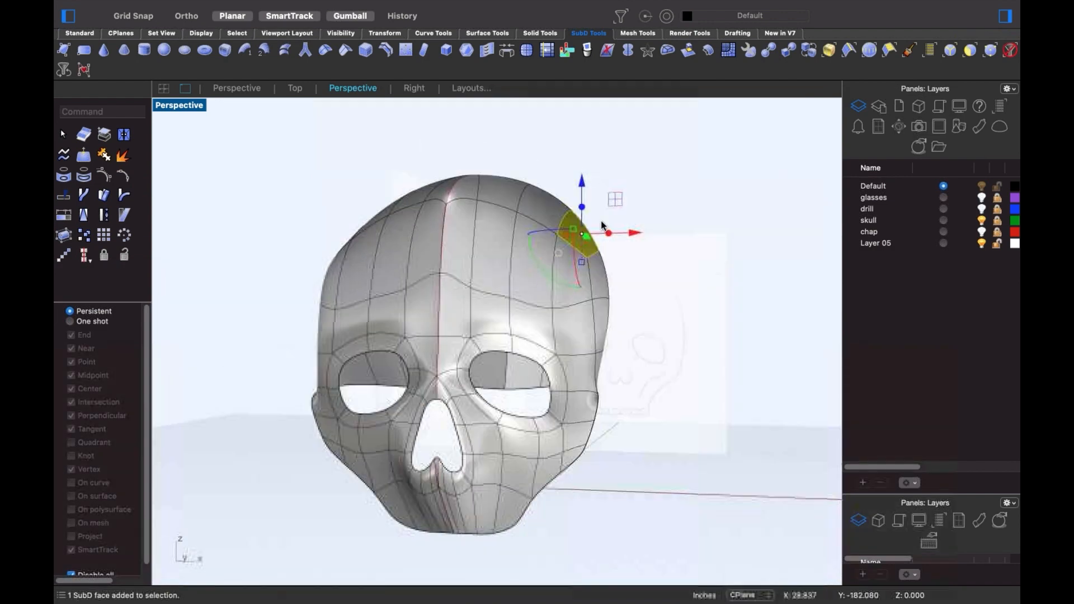
drag(582, 182, 585, 139)
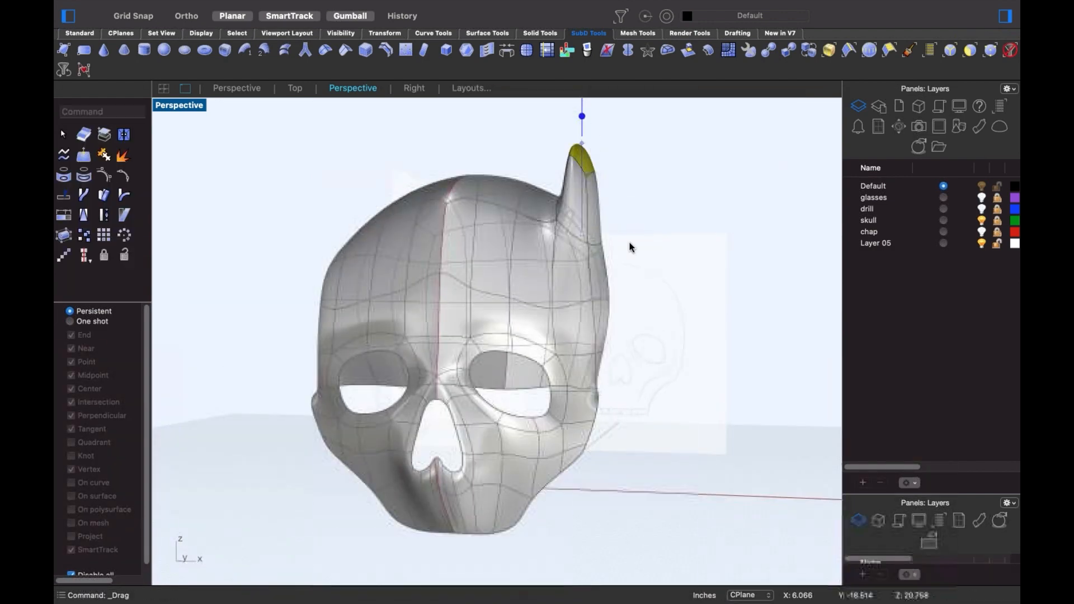
right_drag(630, 245, 627, 355)
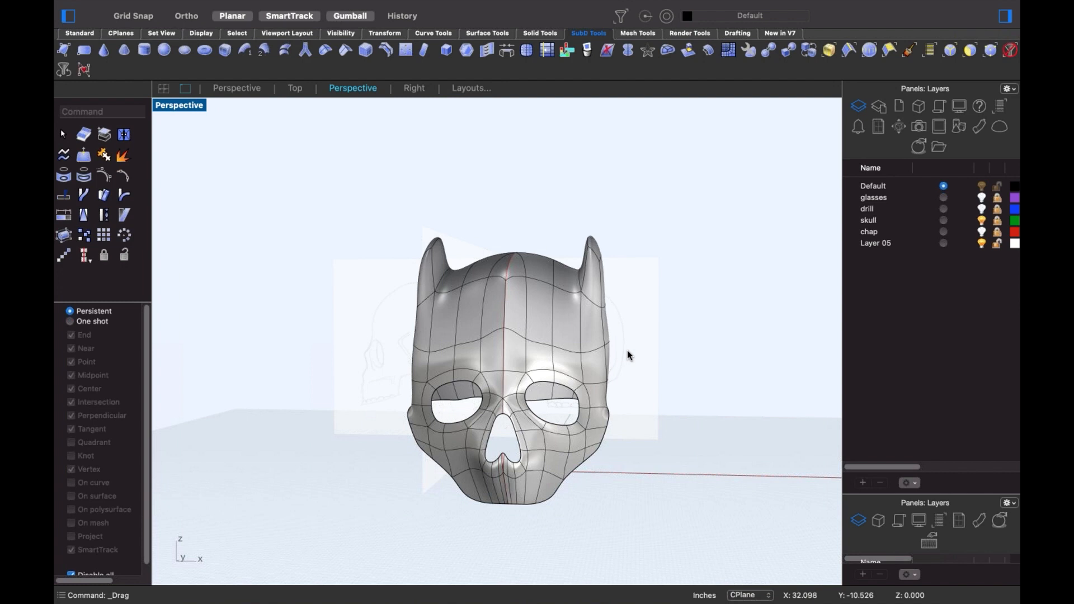
key(super+z)
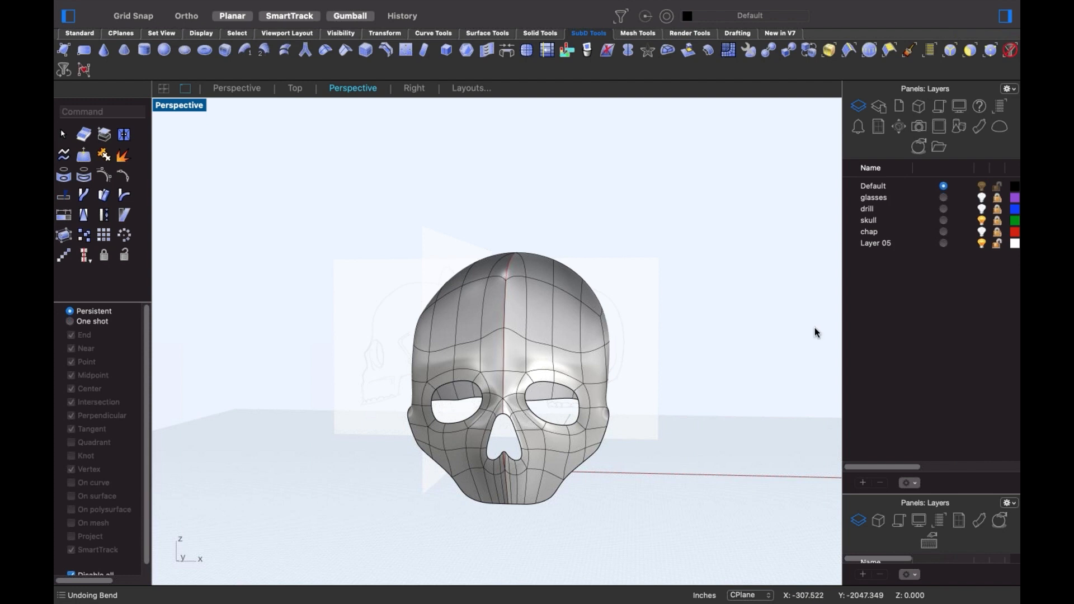
- Move the skull model onto the skull layer
right_drag(549, 372, 615, 359)
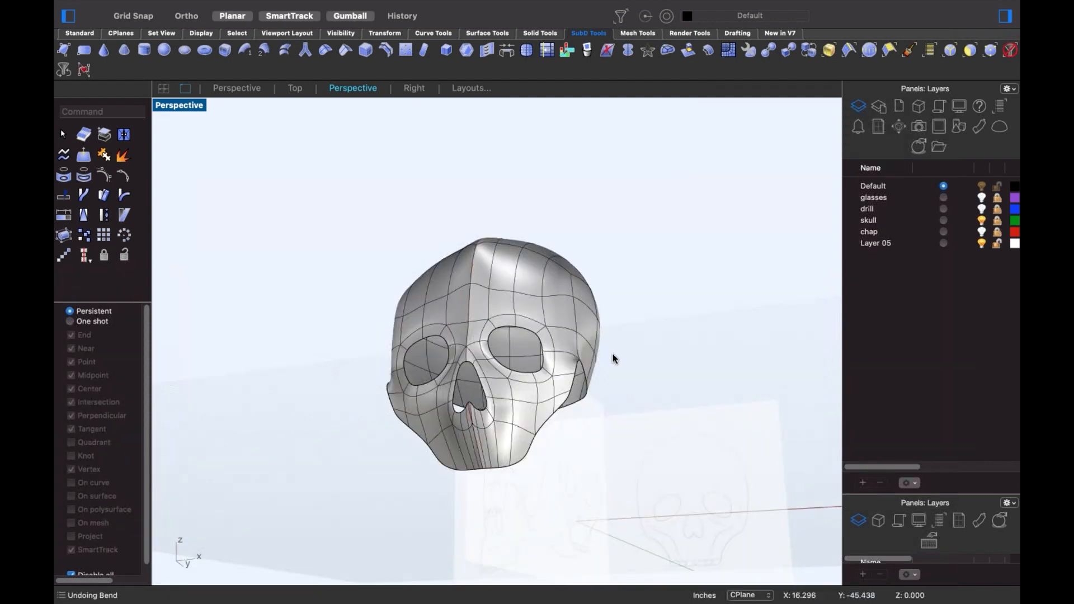
right_drag(704, 326, 809, 288)
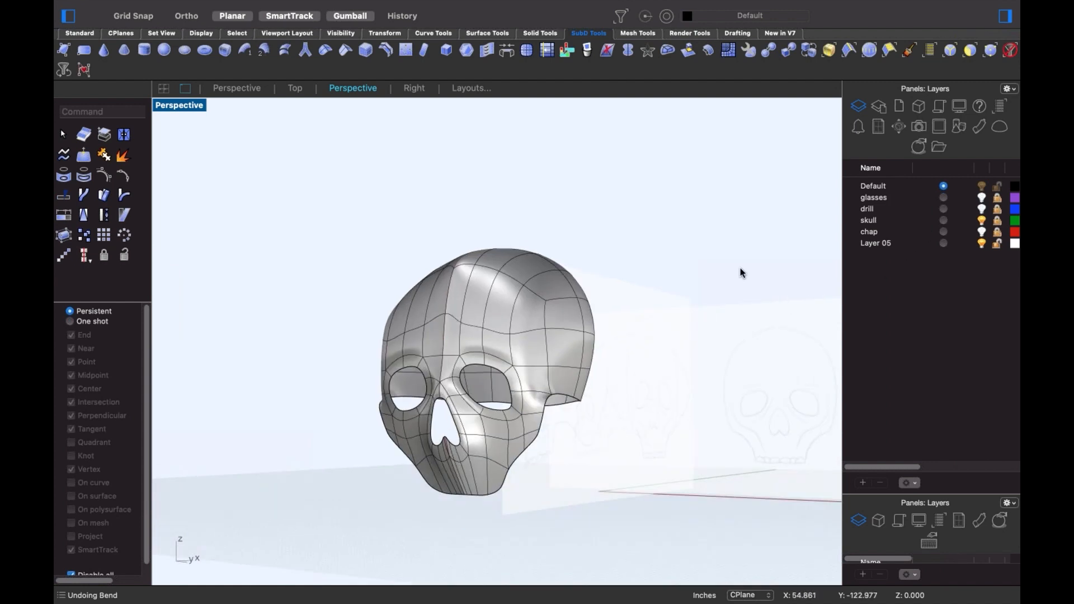
click(472, 480)
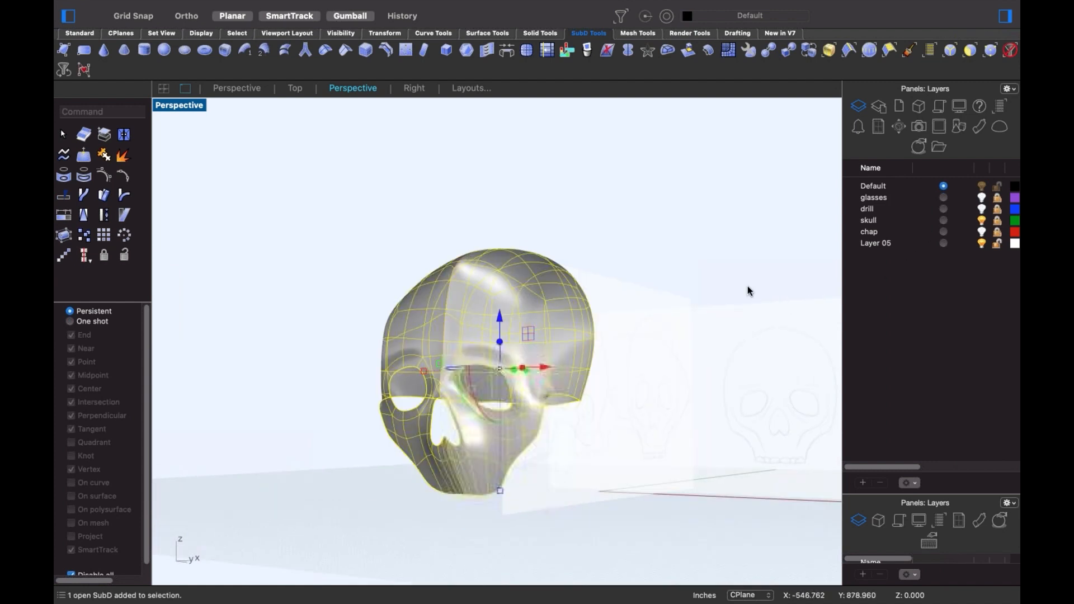
click(884, 224)
right_click(884, 224)
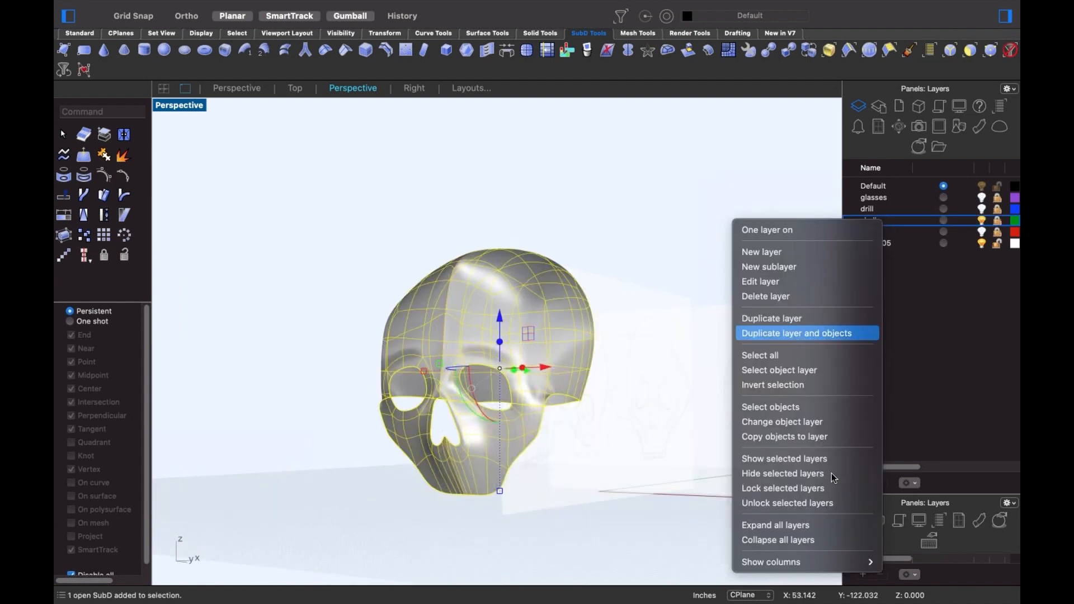
click(821, 429)
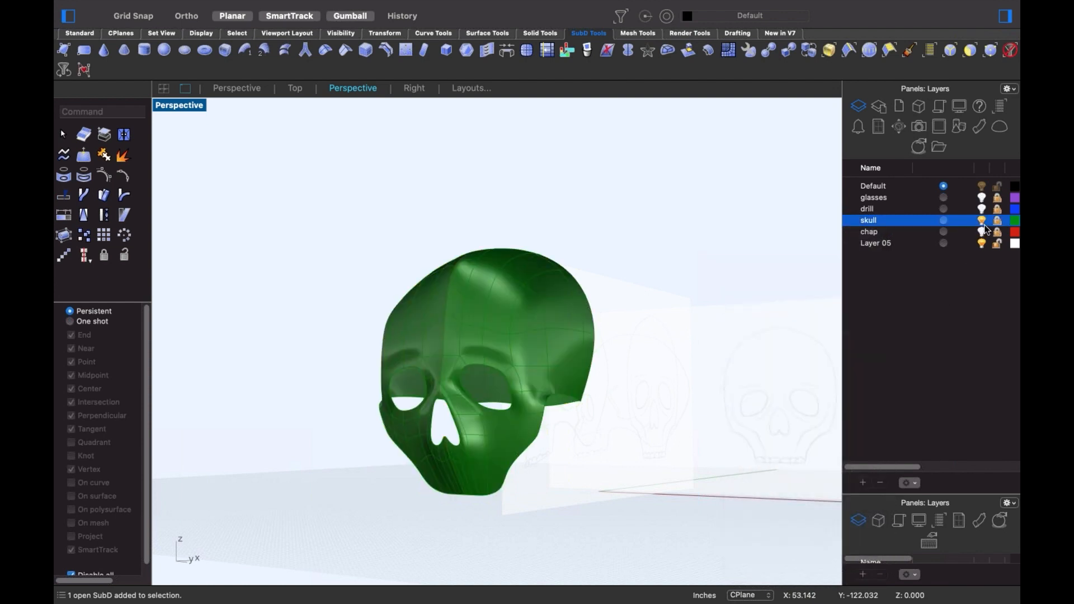
- Hide the skull layer, show the chap layer with the car sketch, and switch to the Front view
click(983, 221)
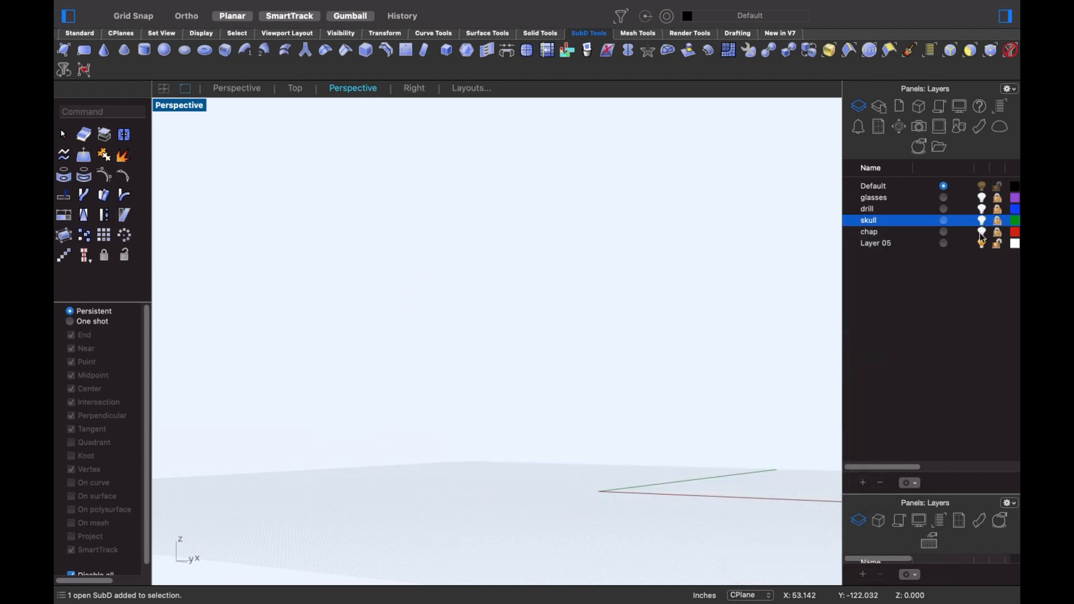
click(981, 232)
mouse_move(437, 347)
right_down()
mouse_move(448, 379)
mouse_move(485, 404)
right_up()
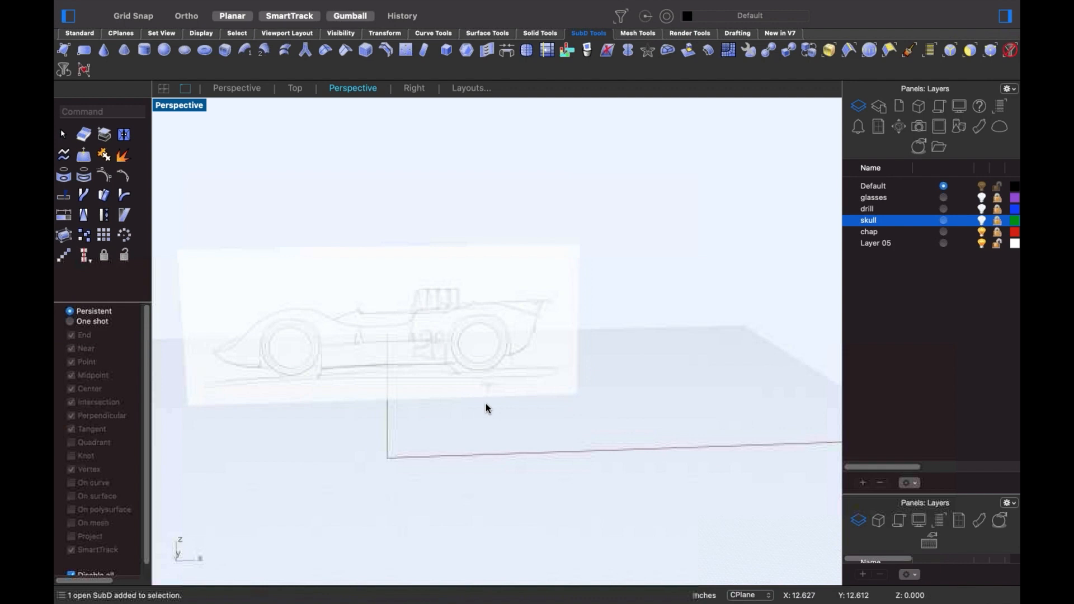
text(Front)
key(Return)
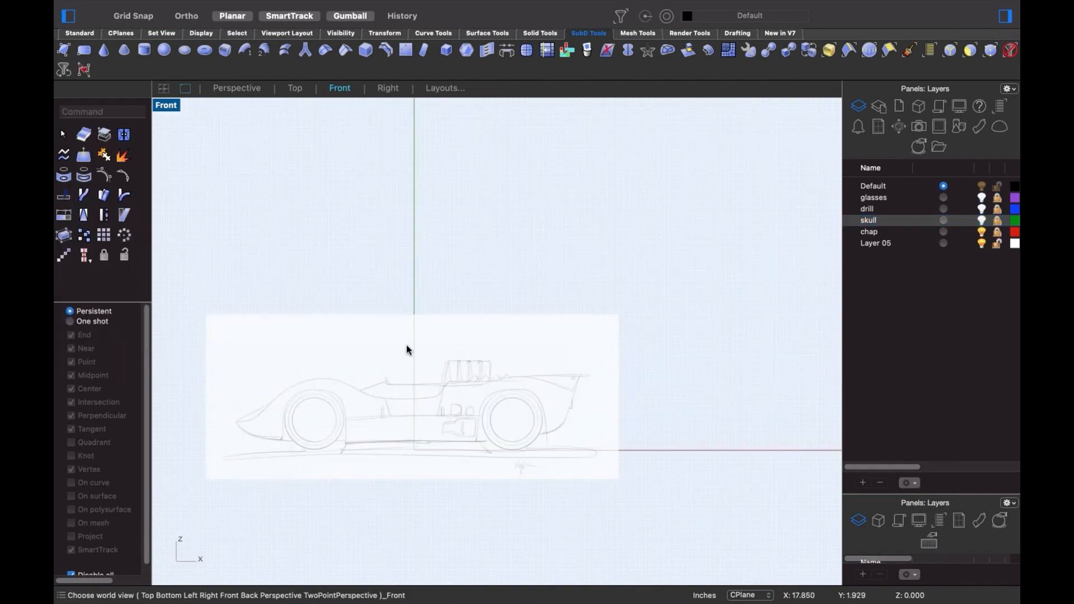
mouse_move(441, 396)
right_down()
mouse_move(494, 375)
mouse_move(524, 337)
right_up()
scroll(510, 370, up, 4)
mouse_move(529, 374)
right_down()
mouse_move(552, 366)
mouse_move(490, 348)
right_up()
scroll(532, 360, up, 4)
scroll(524, 357, down, 4)
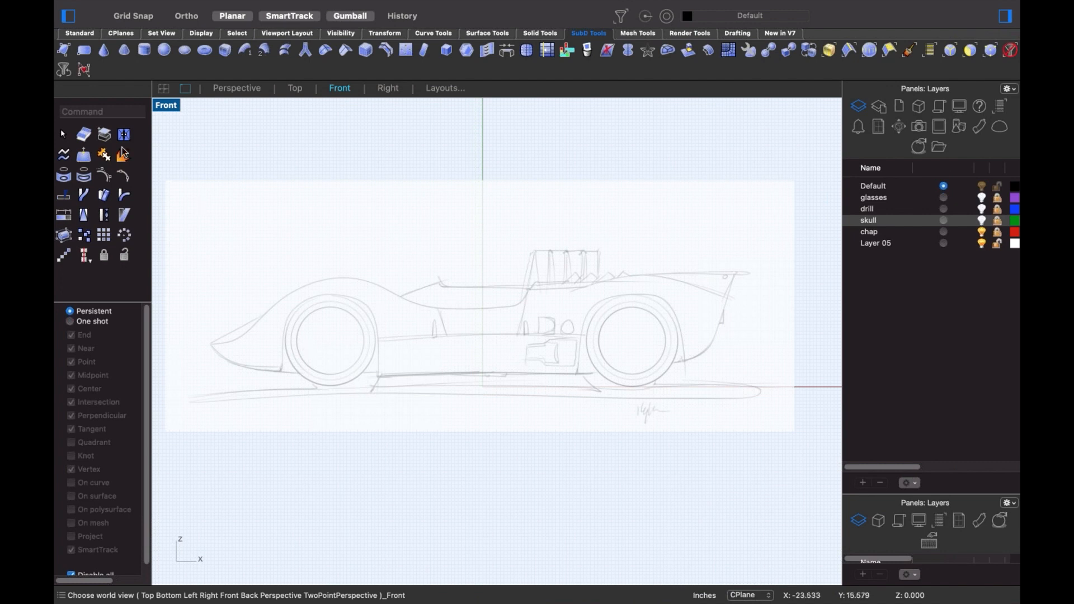
- Draw a thin SubD cylinder centred on the front wheel, matching the wheel's radius
click(146, 54)
click(330, 342)
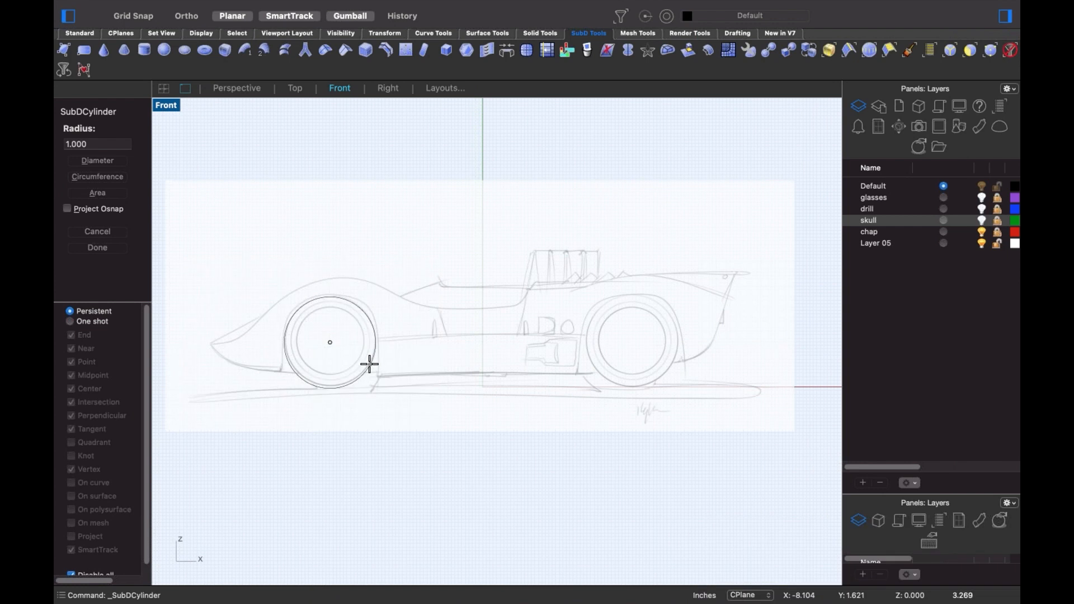
click(367, 363)
scroll(356, 364, up, 5)
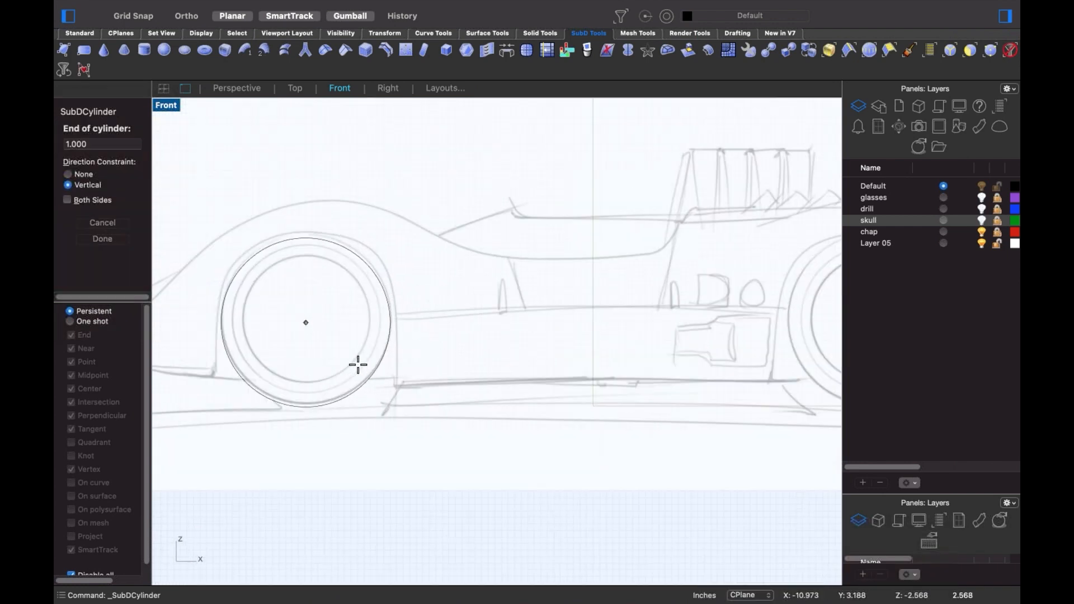
click(357, 365)
right_drag(357, 364, 441, 367)
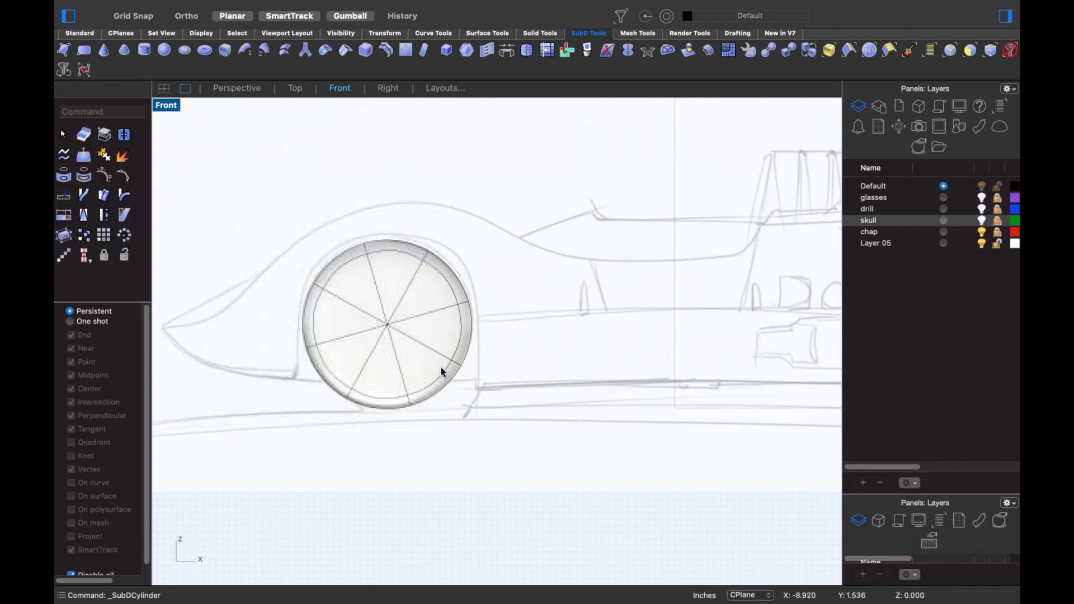
- In Perspective, delete the disc's flat end face so only the rim ring remains
key(ctrl+F4)
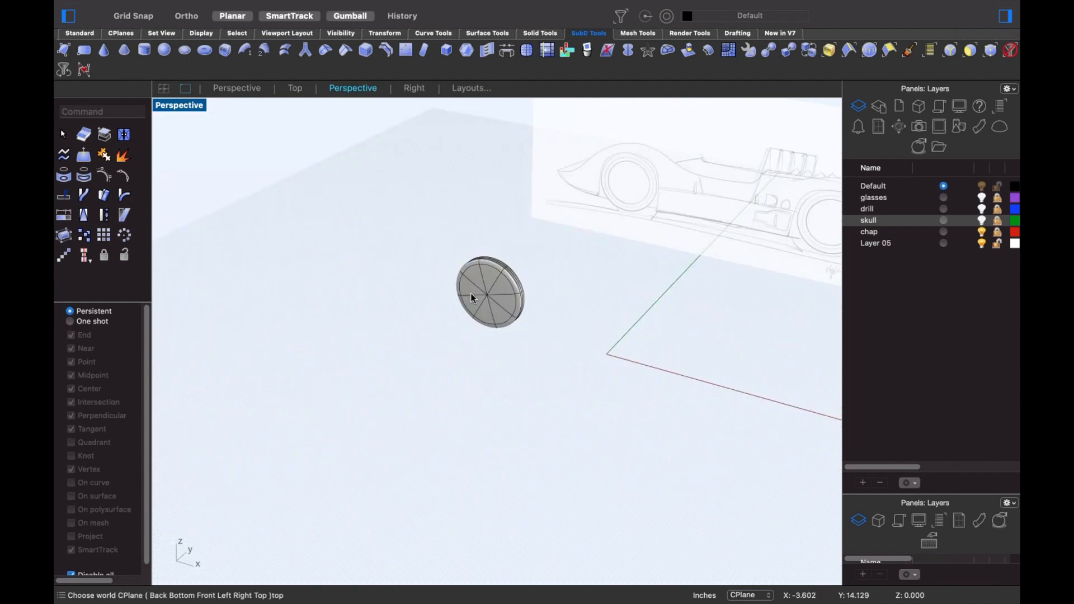
right_drag(471, 293, 500, 276)
scroll(498, 275, up, 4)
ctrl+shift+double_click(547, 374)
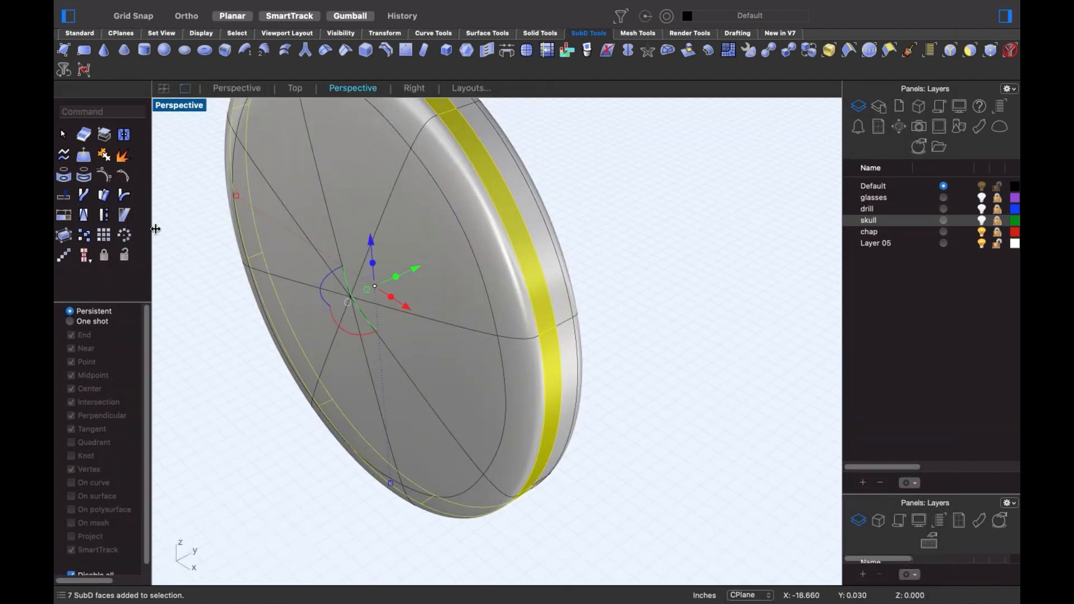
click(80, 33)
click(83, 196)
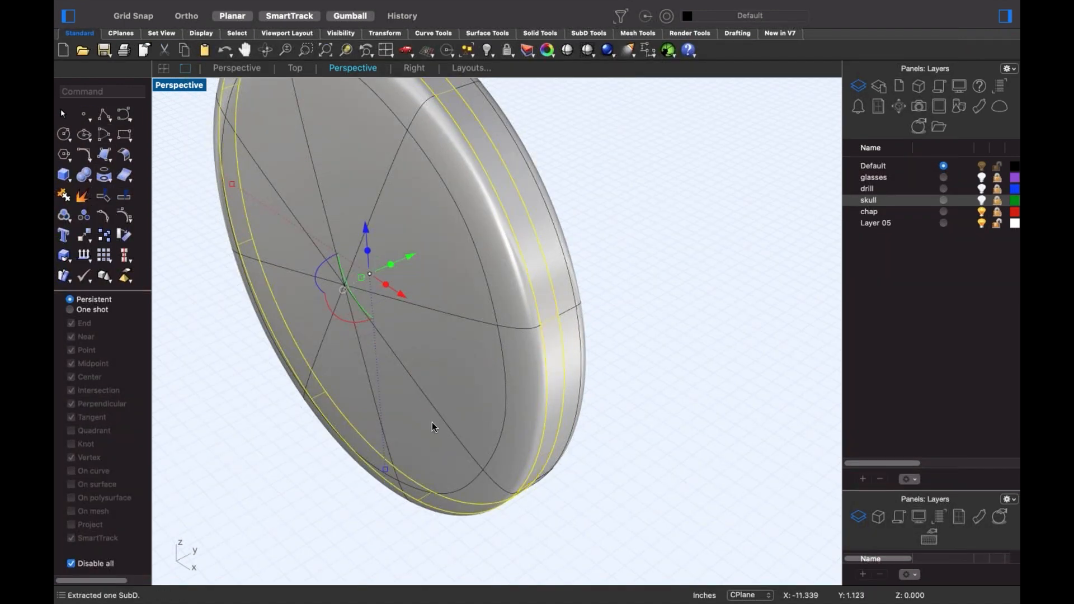
ctrl+shift+click(579, 351)
key(Delete)
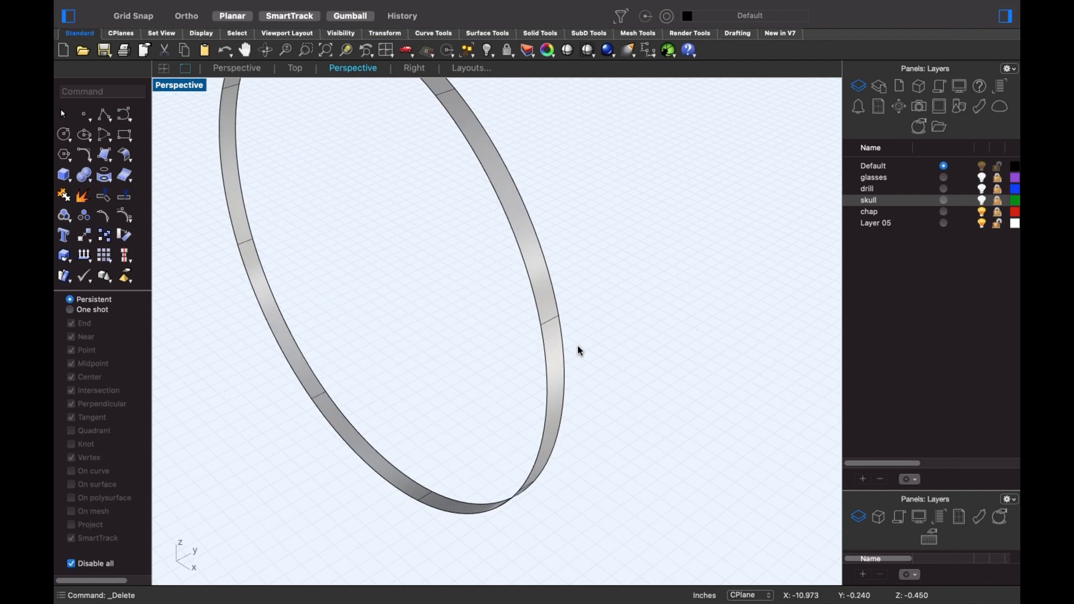
key(ctrl+F2)
scroll(561, 362, down, 12)
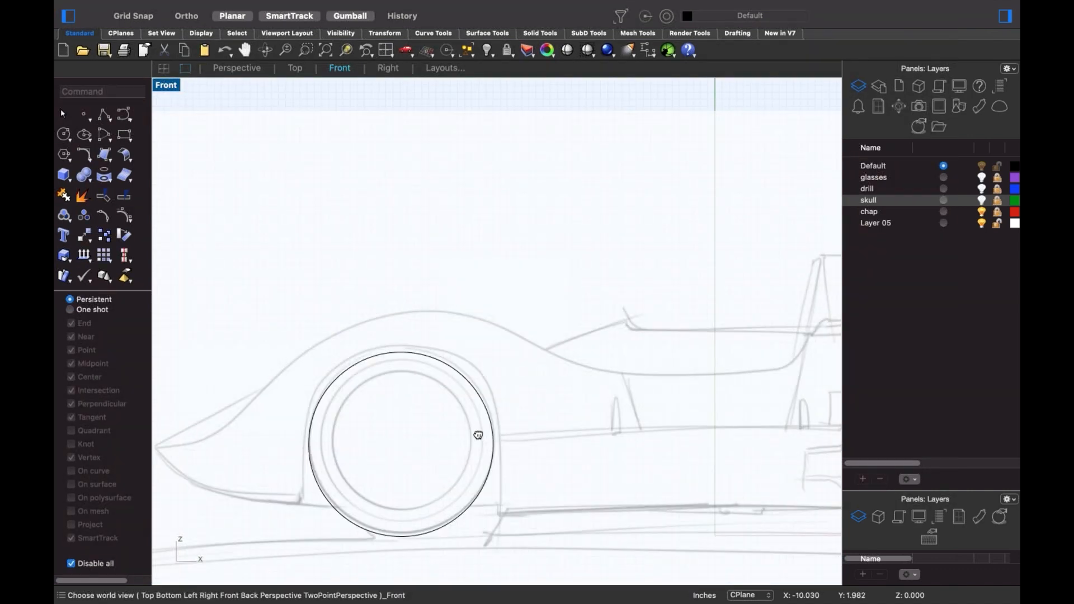
- Align the ring with the front wheel outline and copy it over the rear wheel
scroll(478, 435, up, 5)
click(422, 514)
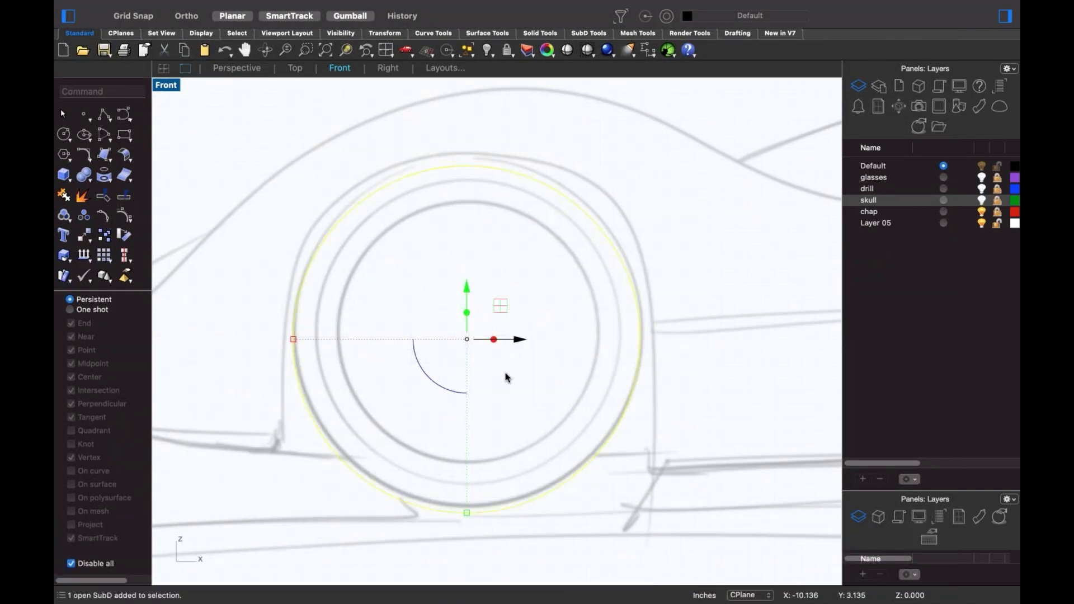
drag(498, 304, 469, 331)
click(478, 444)
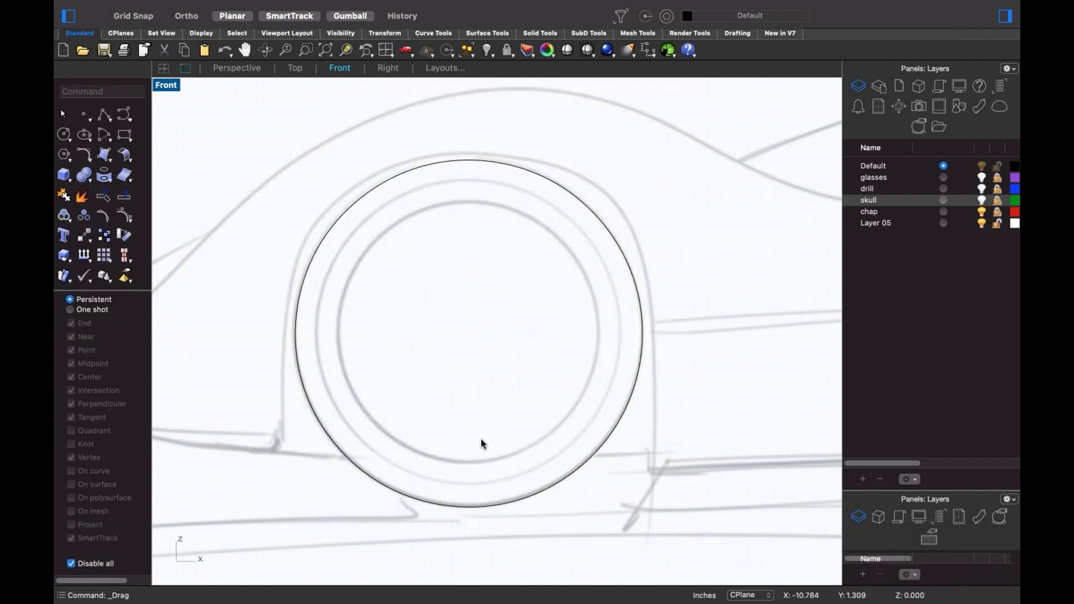
scroll(482, 443, down, 6)
click(425, 386)
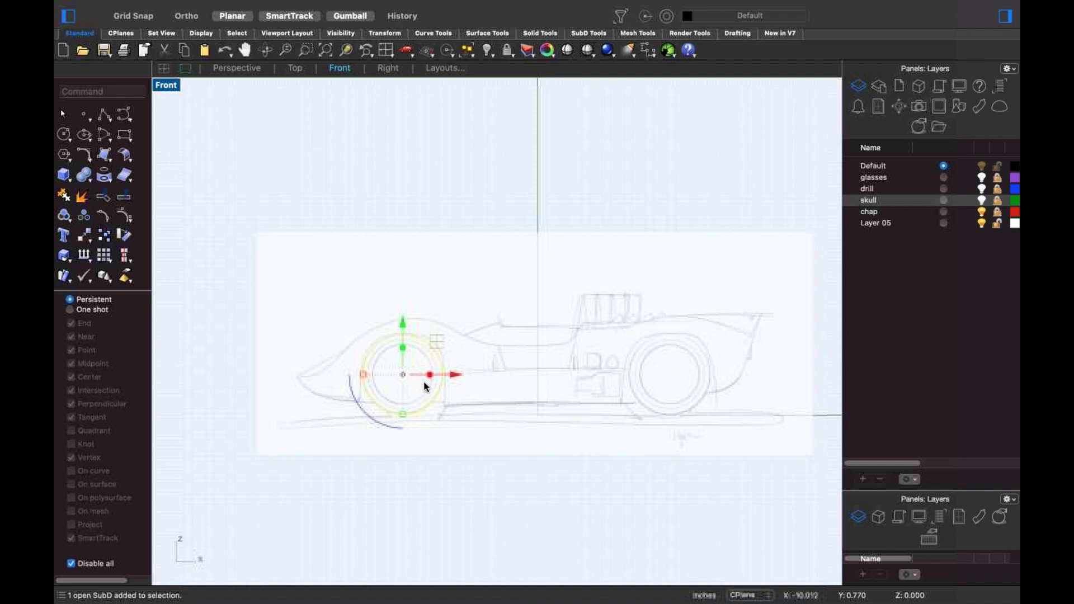
drag(425, 384, 670, 397)
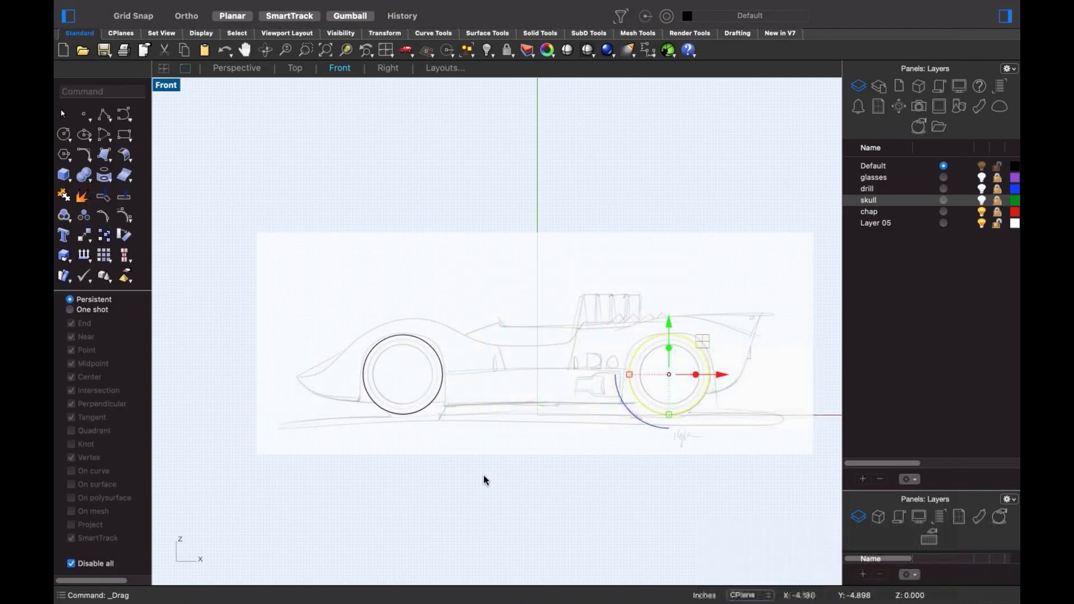
click(485, 480)
- In Perspective, delete the ring's bottom span to open the wheel arch
key(ctrl+F4)
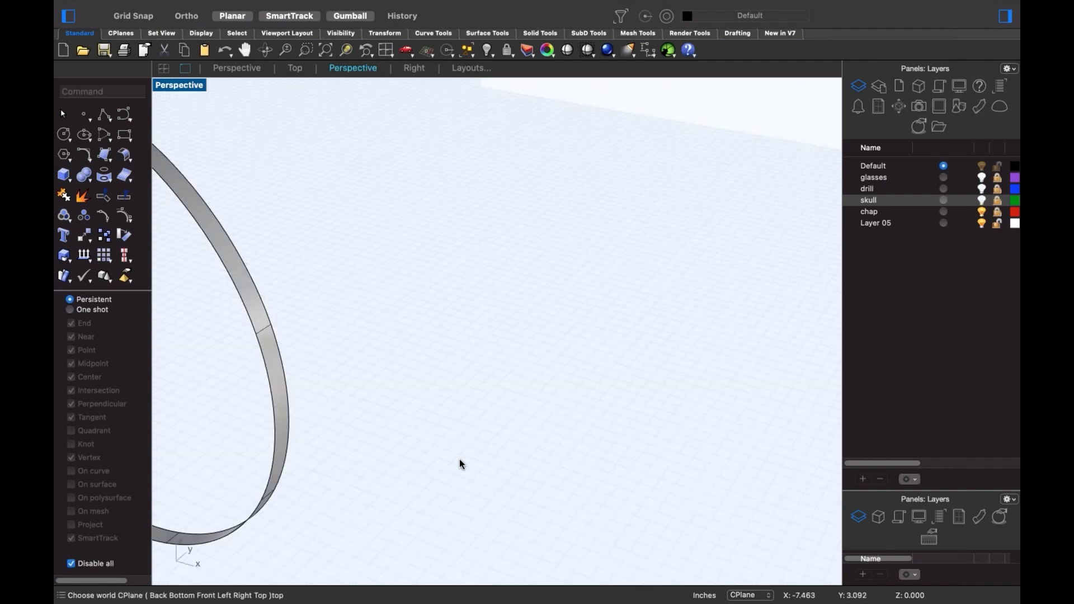
scroll(459, 464, down, 4)
shift+right_drag(503, 445, 556, 415)
shift+right_drag(274, 482, 412, 443)
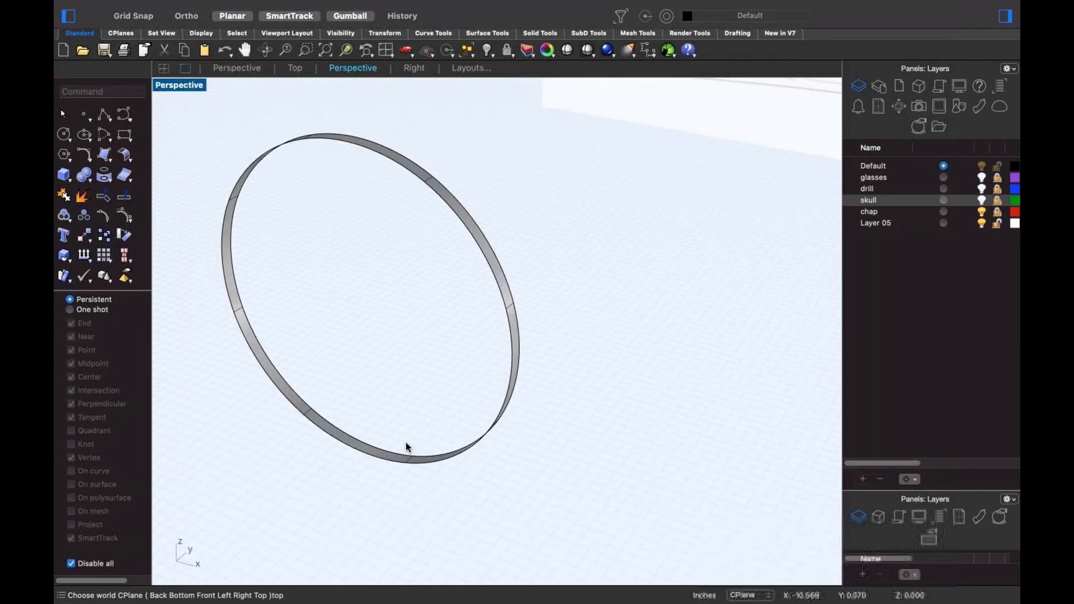
scroll(406, 446, up, 2)
click(353, 450)
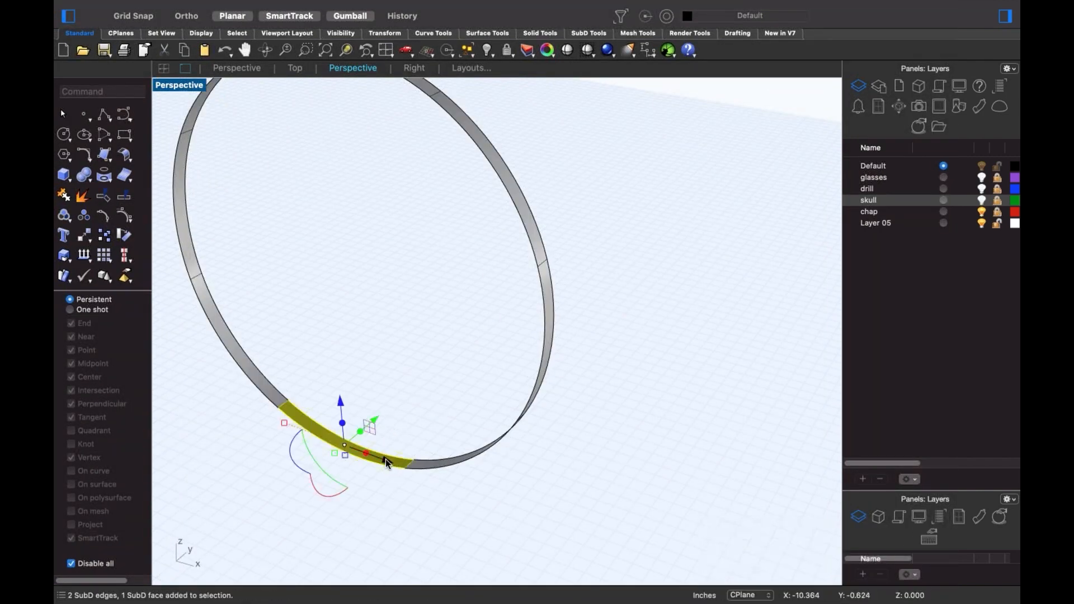
scroll(386, 463, down, 5)
scroll(503, 475, down, 5)
shift+right_drag(515, 476, 302, 348)
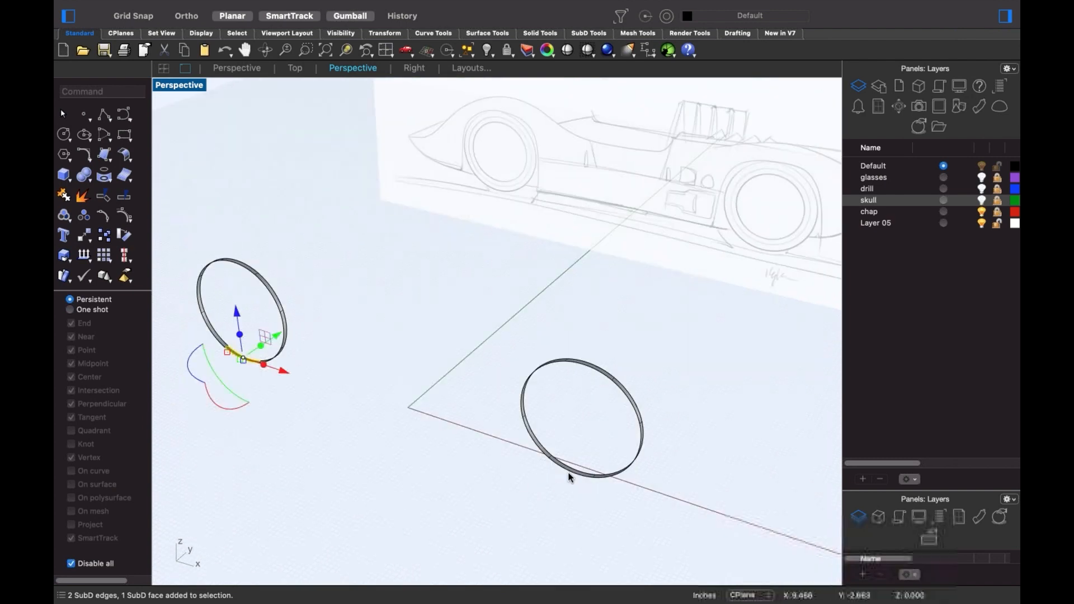
scroll(569, 477, up, 3)
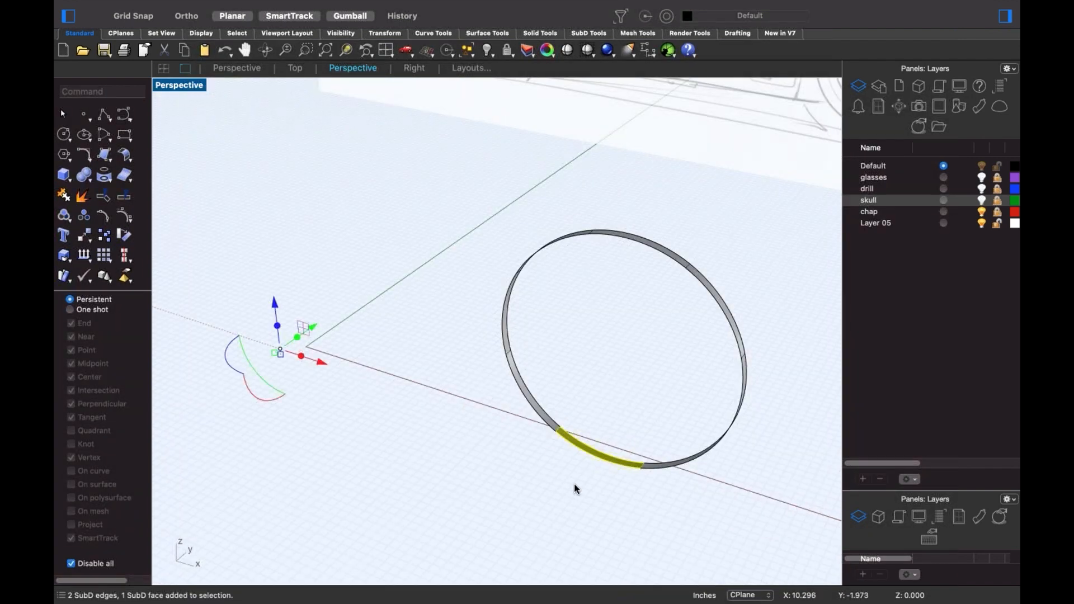
key(Delete)
key(ctrl+F2)
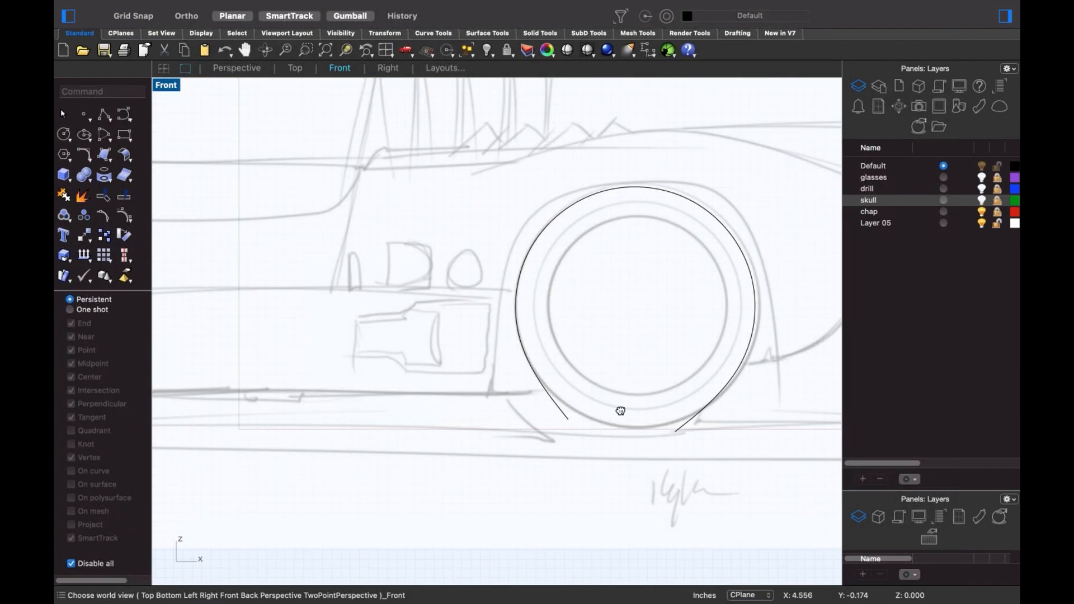
- Delete the arch's lower-right end edge and pull the right end down to the sill line
right_drag(620, 411, 749, 393)
scroll(525, 426, down, 5)
right_drag(525, 426, 626, 408)
scroll(369, 345, up, 10)
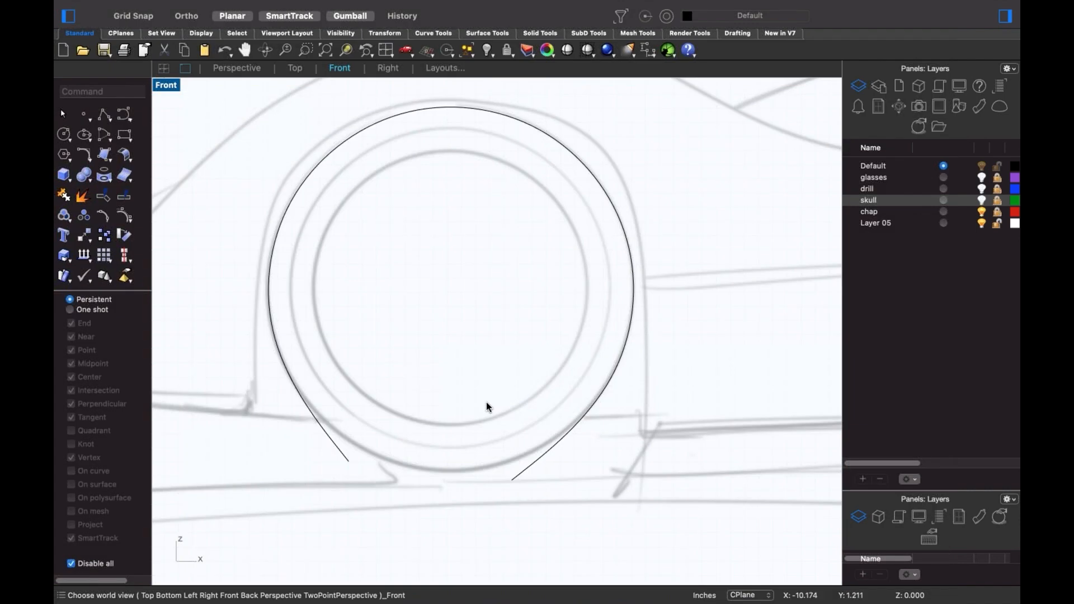
drag(487, 406, 656, 519)
key(Delete)
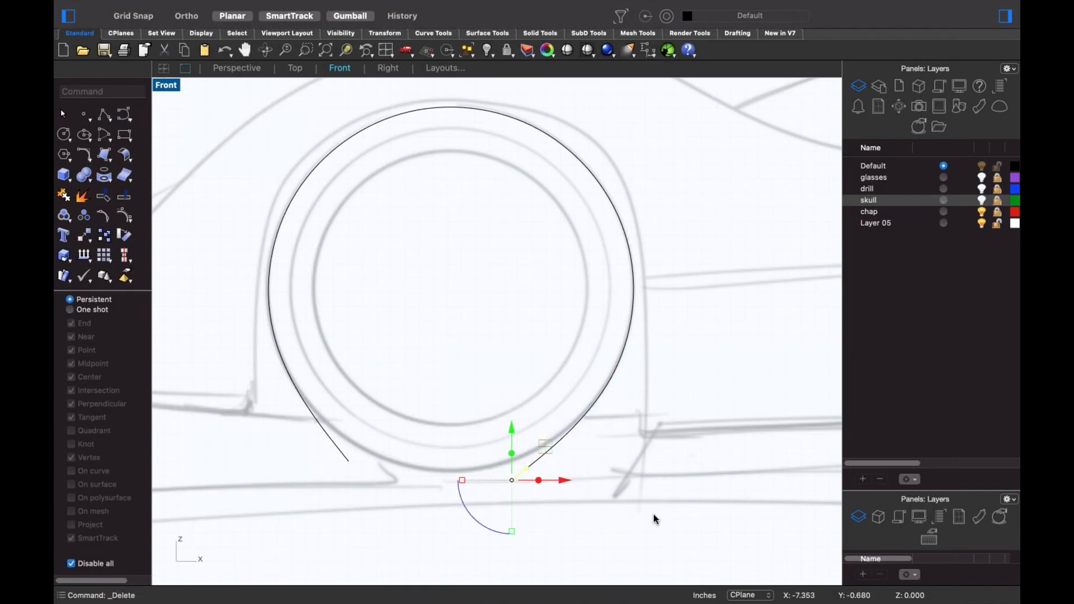
drag(587, 356, 670, 437)
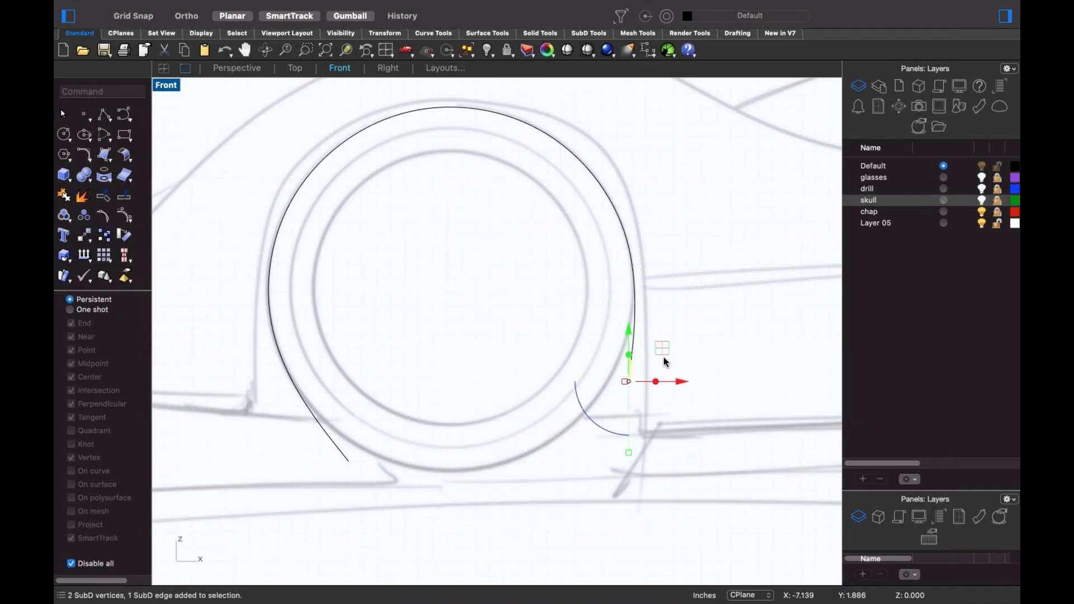
drag(627, 369, 643, 434)
click(525, 399)
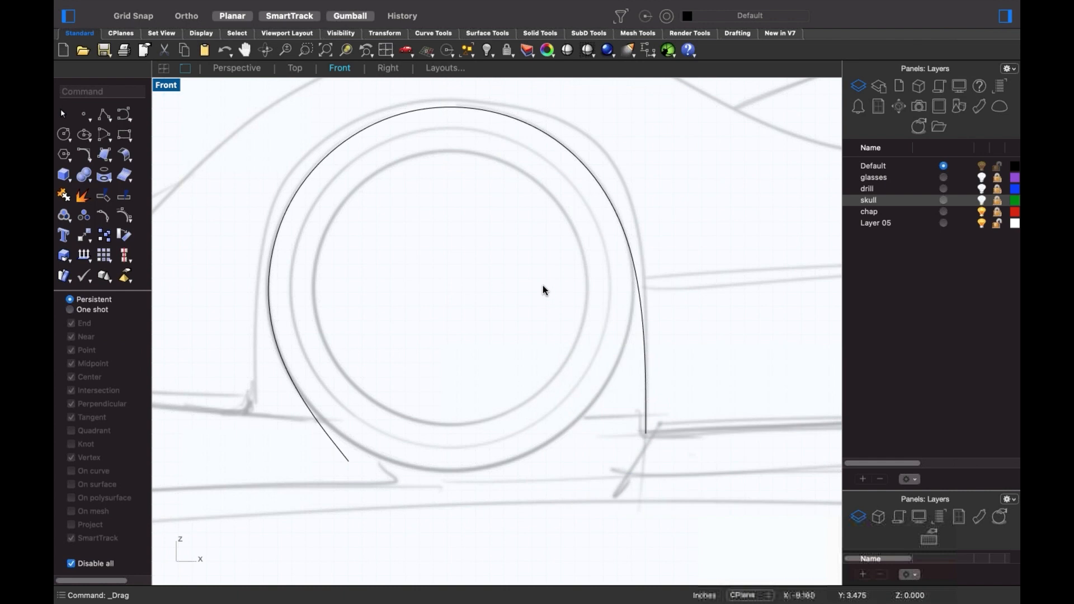
- Trim and pull down the arch's lower-left end, then move its left side onto the sketched line
drag(293, 439, 415, 495)
key(Delete)
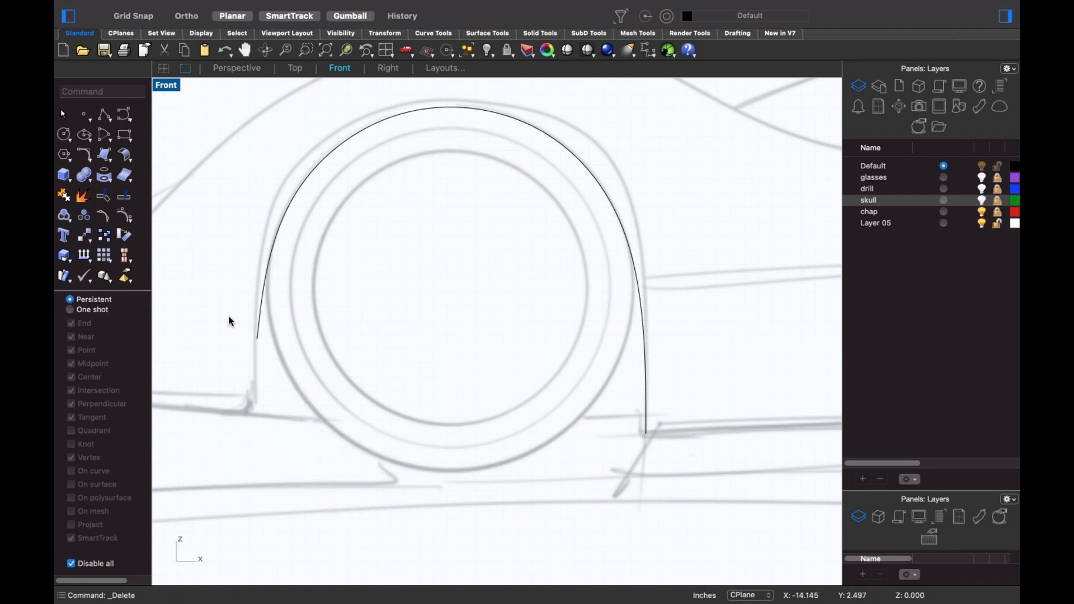
drag(228, 316, 315, 410)
drag(290, 307, 255, 412)
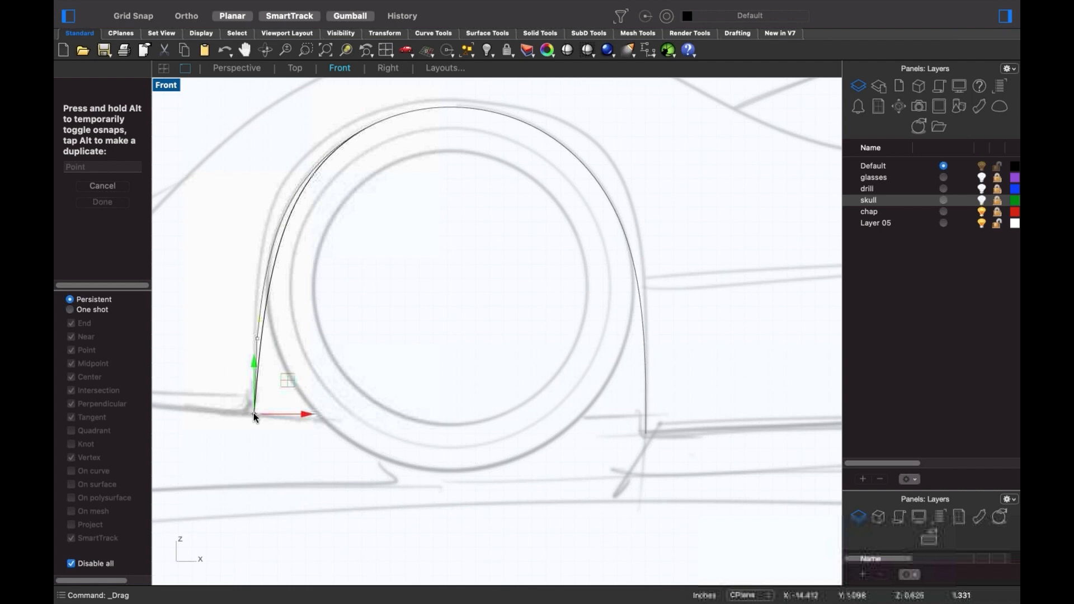
click(326, 308)
right_drag(326, 308, 336, 354)
drag(424, 368, 424, 370)
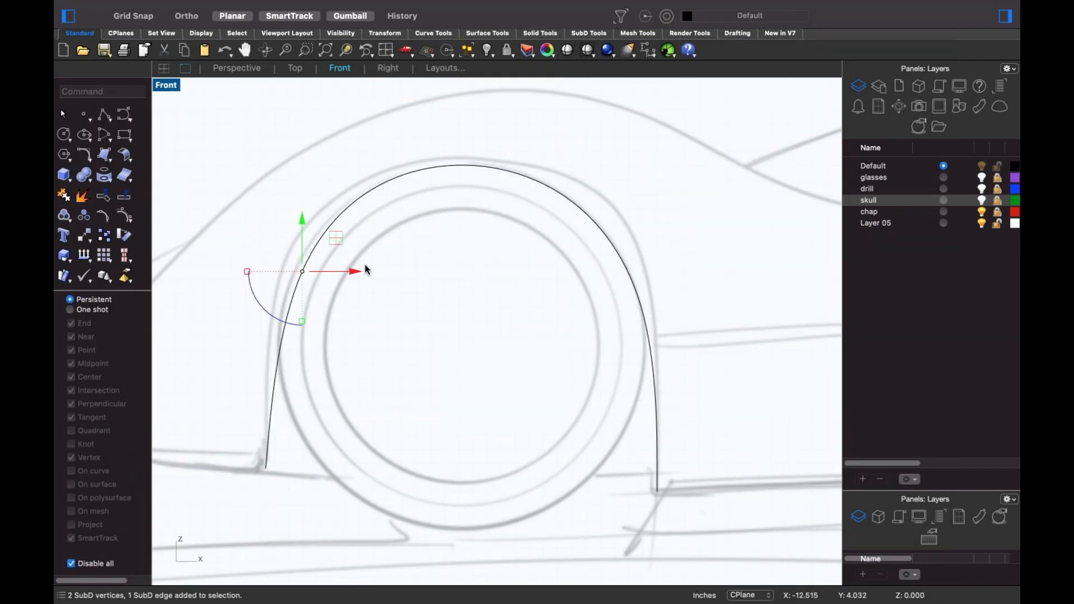
drag(338, 241, 284, 247)
key(Escape)
- Reshape the arch's upper-right curve and right side to follow the sketch, viewed in Front
shift+super+drag(523, 161, 659, 321)
drag(614, 232, 596, 252)
click(811, 272)
shift+super+drag(635, 285, 648, 307)
click(436, 336)
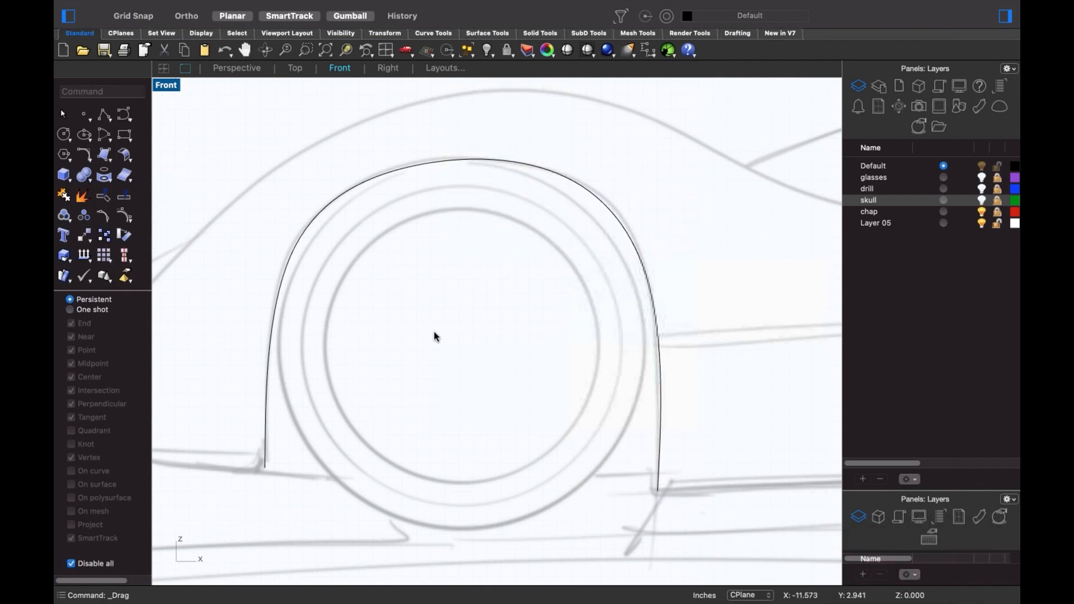
scroll(434, 332, down, 8)
shift+super+right_drag(473, 357, 358, 387)
text(f)
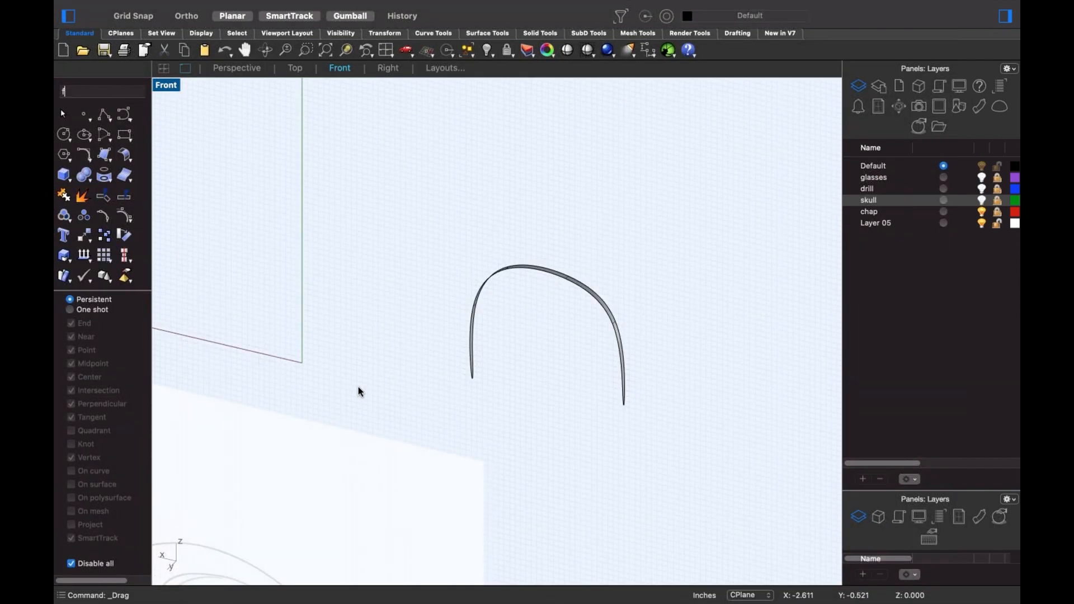
key(Return)
scroll(480, 378, down, 6)
scroll(728, 346, up, 4)
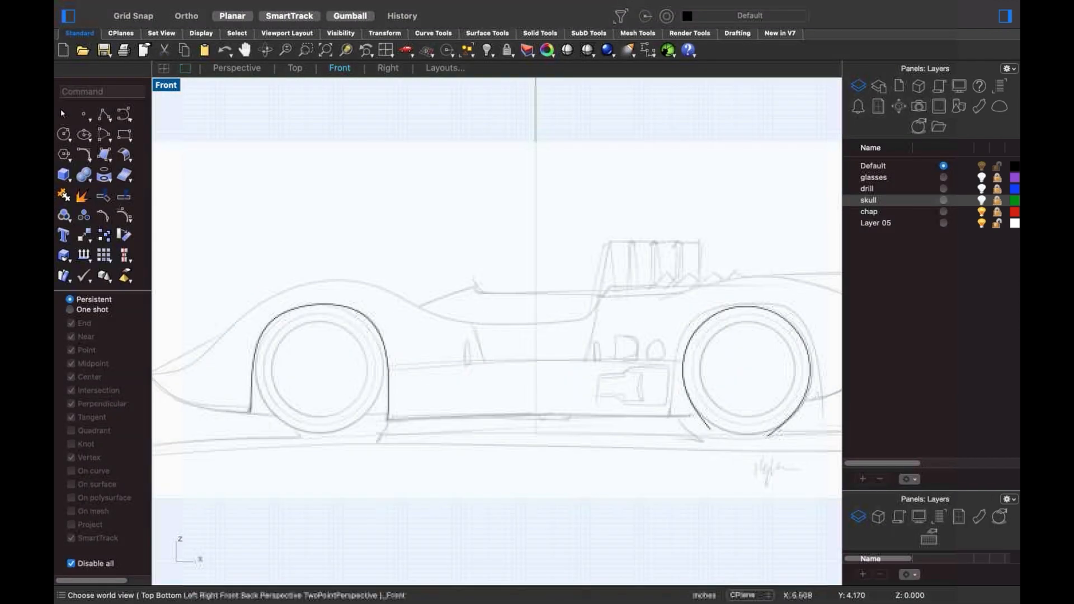
- Pull the rear arch's lower-left end down onto the sketch and bend its left side to match
scroll(652, 391, up, 2)
right_drag(652, 391, 571, 374)
scroll(628, 429, up, 8)
shift+super+drag(592, 434, 711, 520)
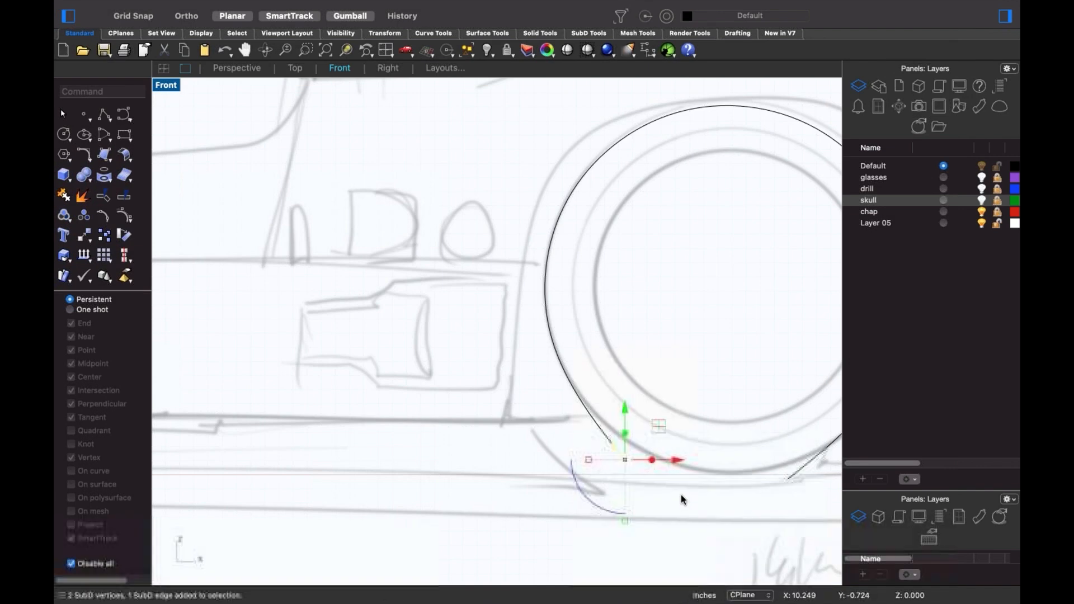
key(Delete)
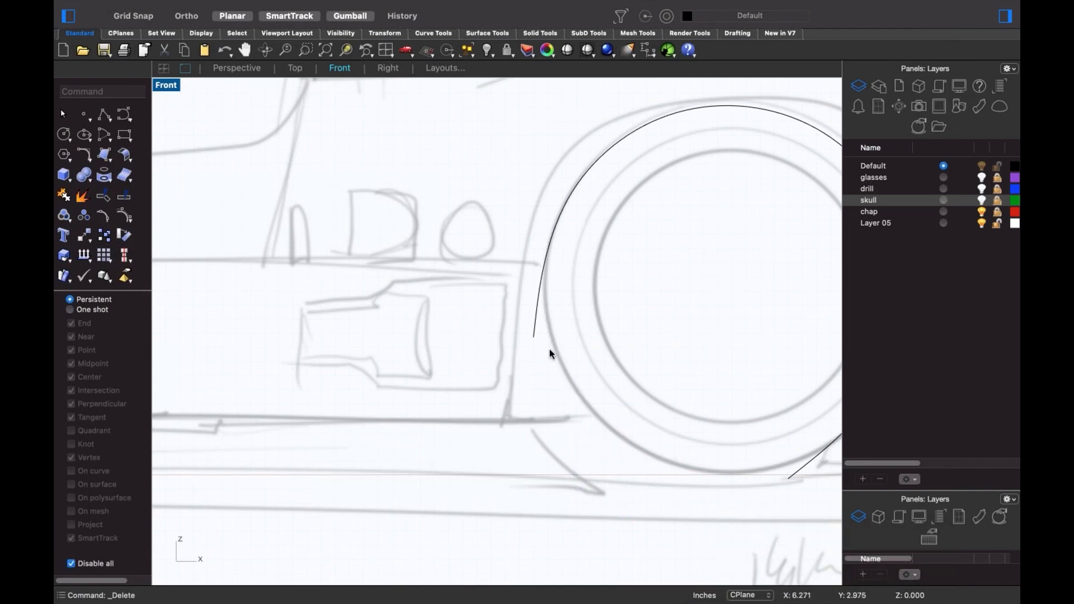
key(super+z)
drag(533, 337, 508, 418)
drag(418, 178, 679, 352)
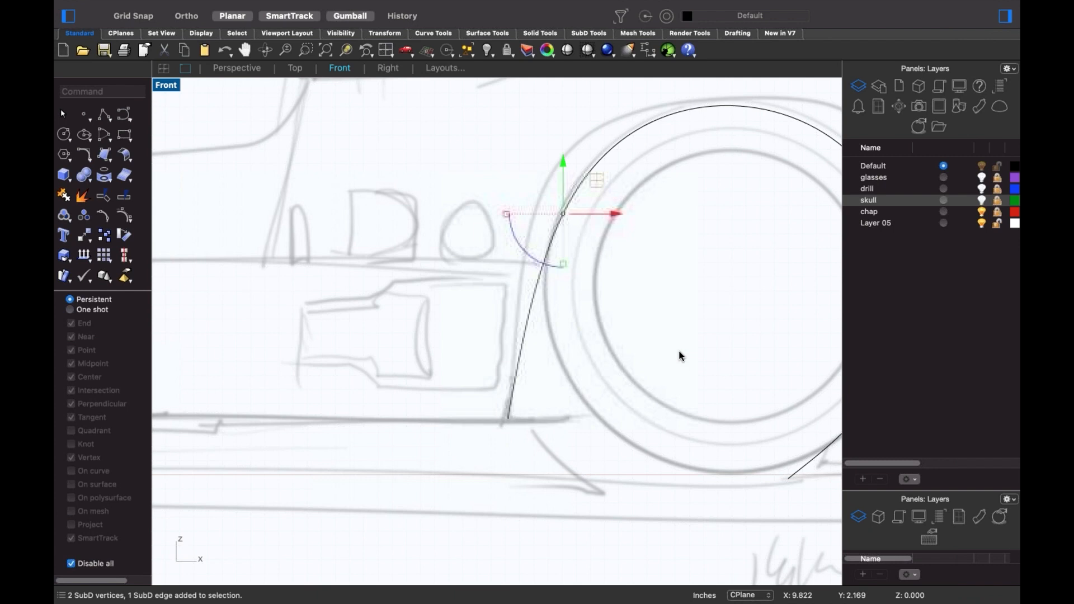
drag(597, 189, 541, 213)
- Shift the rear arch's top left and raise it, then push its right-side edge outward
right_drag(661, 236, 577, 322)
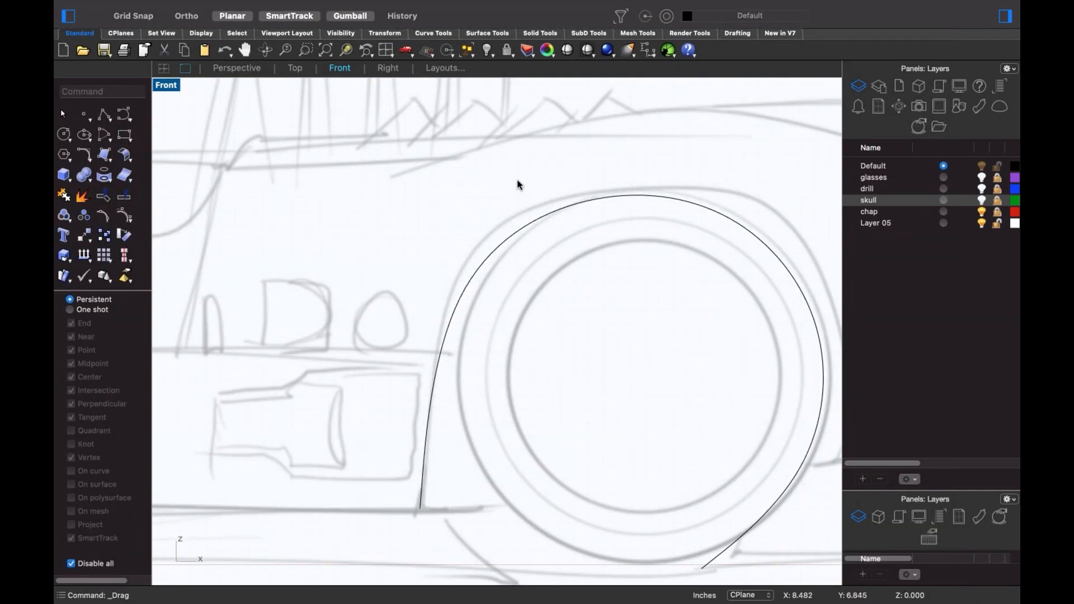
drag(517, 183, 598, 229)
drag(558, 176, 619, 265)
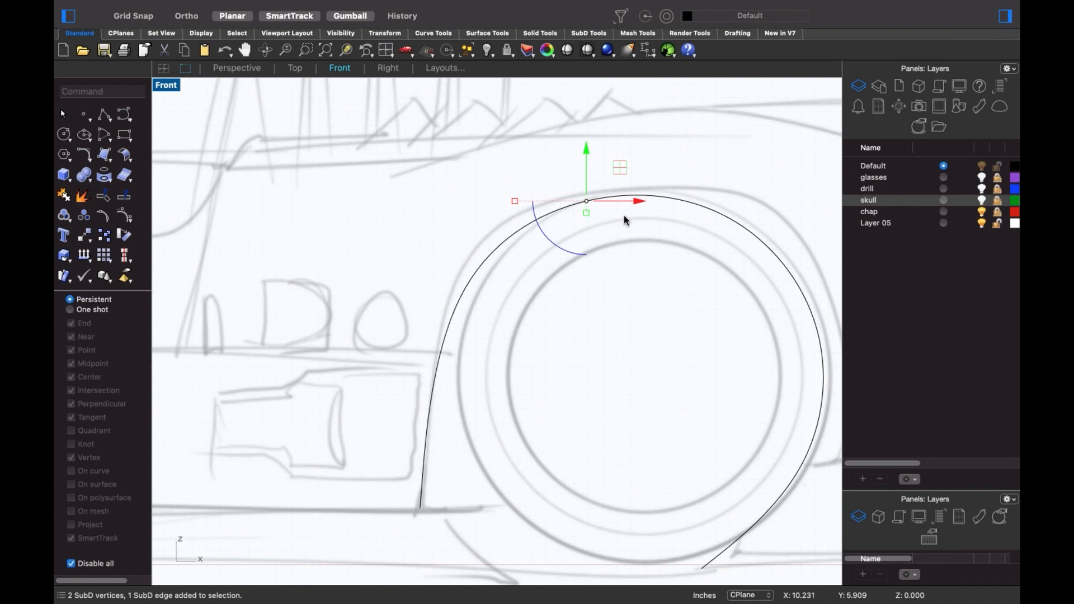
drag(586, 201, 555, 201)
click(643, 266)
drag(663, 151, 778, 279)
right_drag(750, 196, 590, 252)
mouse_move(590, 252)
mouse_down()
mouse_move(616, 246)
mouse_move(592, 240)
mouse_up()
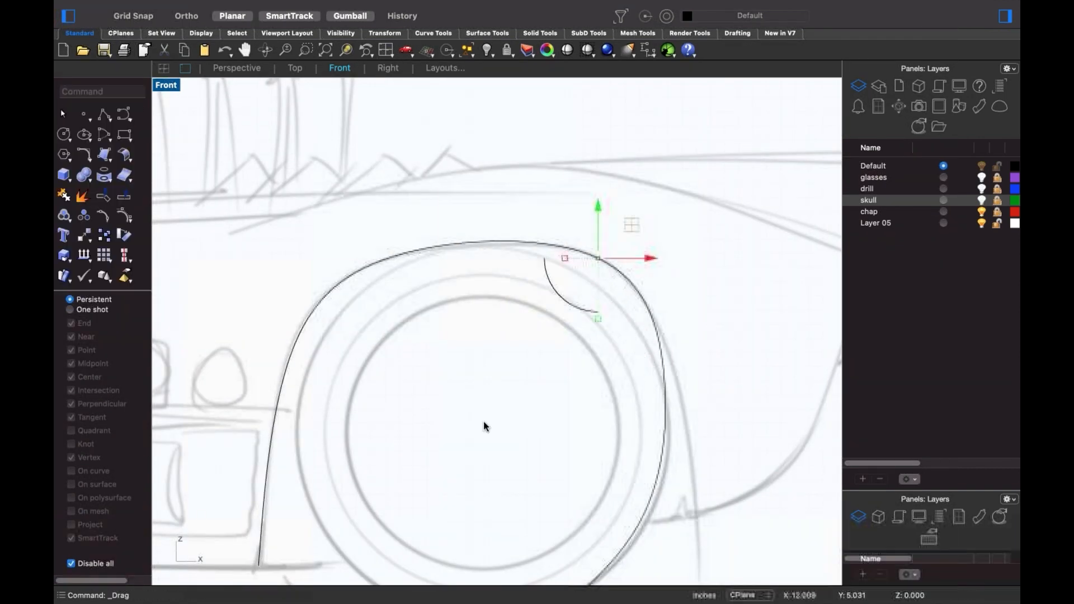
click(569, 370)
drag(741, 435, 668, 461)
right_drag(734, 379, 712, 360)
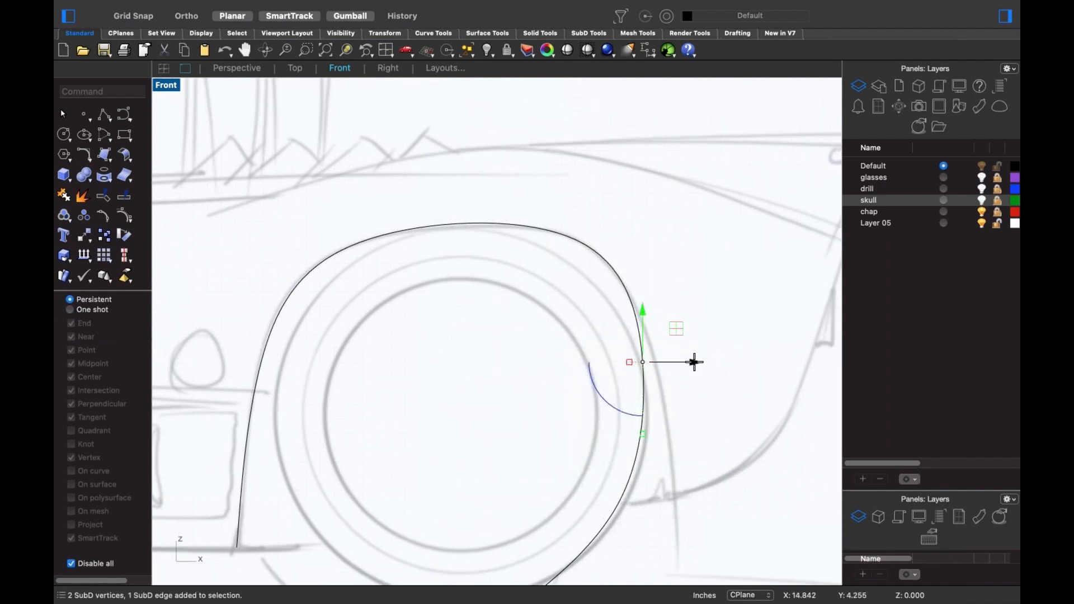
mouse_move(646, 370)
mouse_down()
mouse_move(680, 370)
mouse_move(635, 376)
mouse_up()
click(538, 460)
- Delete the rear arch's lower-right end edge and move the new end onto the fender line
right_drag(549, 451, 559, 406)
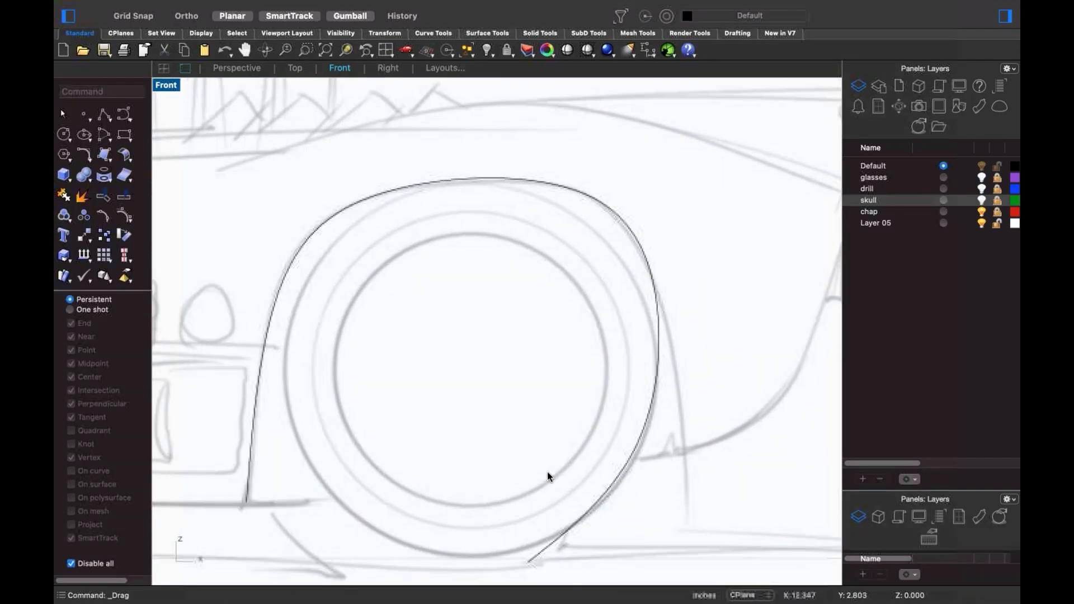
drag(495, 485, 646, 585)
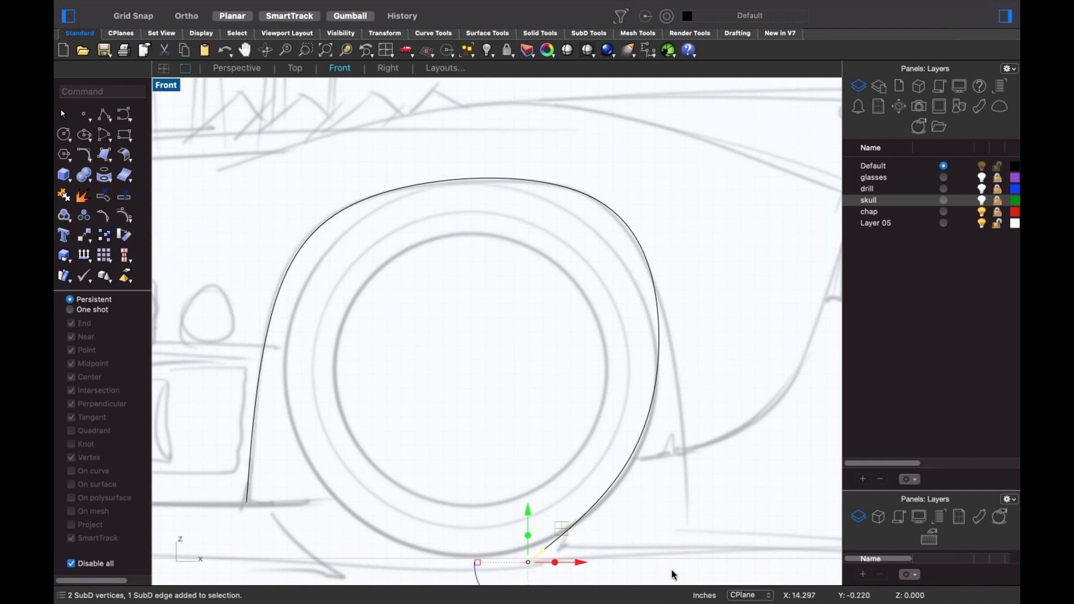
key(Delete)
drag(602, 416, 680, 529)
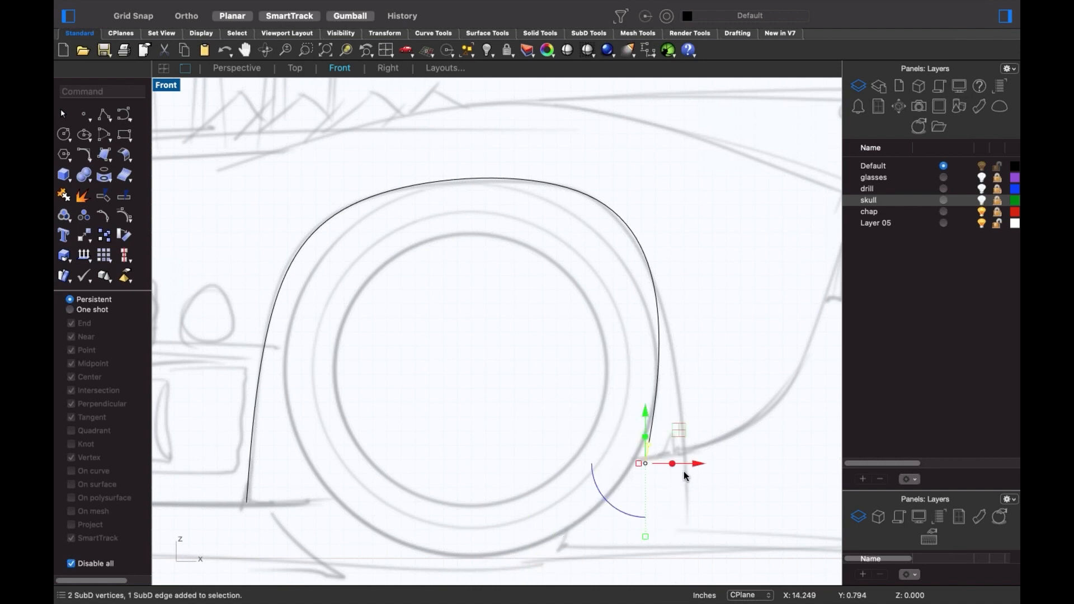
drag(681, 439, 689, 450)
click(522, 403)
scroll(542, 376, down, 5)
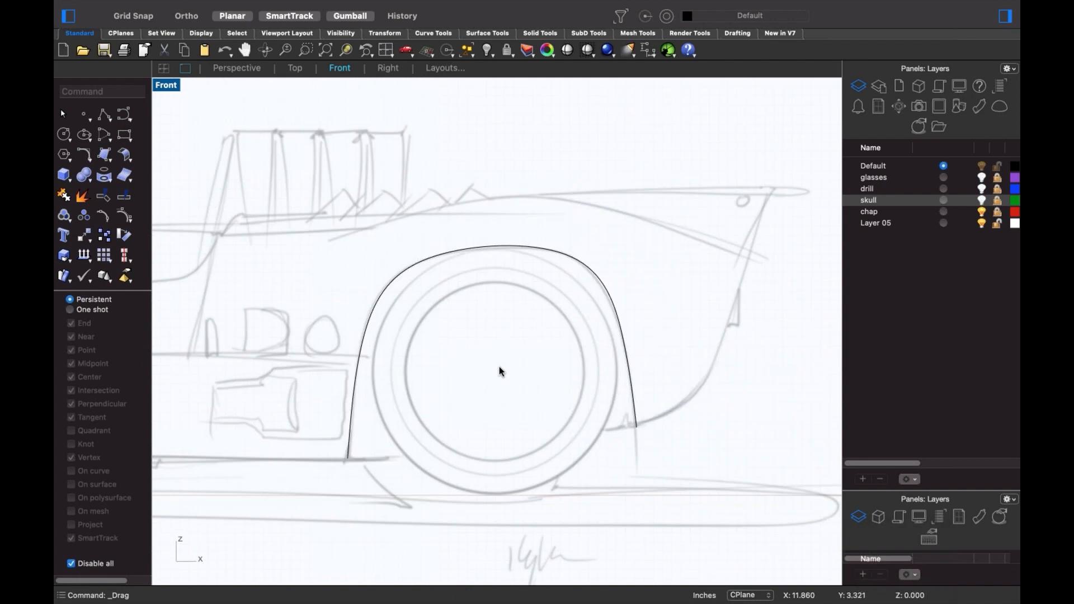
scroll(630, 414, down, 2)
scroll(652, 408, up, 1)
key(F4)
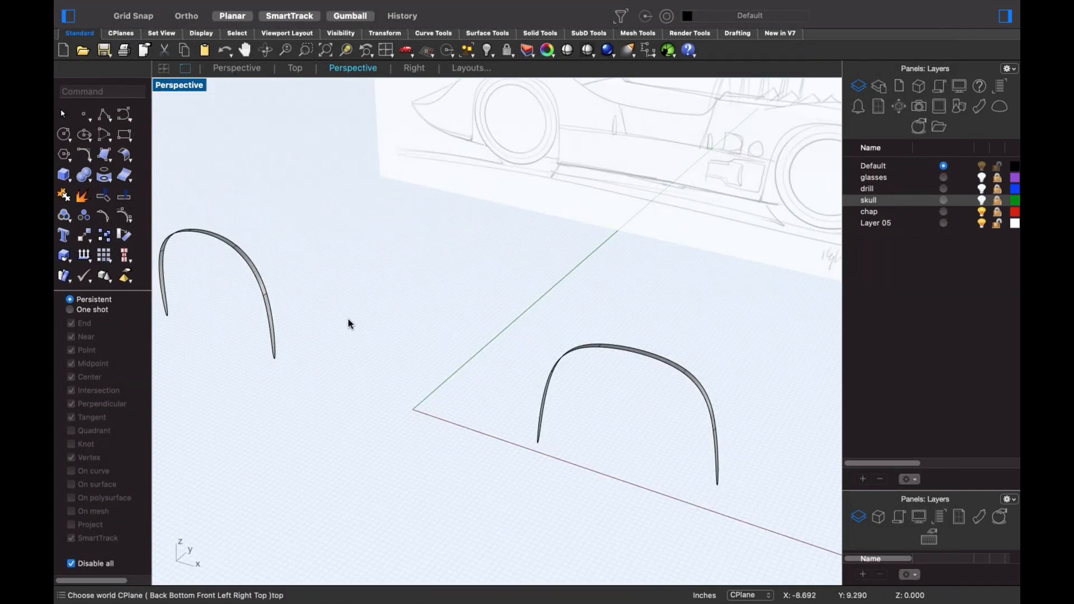
- Crease the end vertices at both tips of the left wheel arch
shift+right_drag(348, 321, 444, 352)
scroll(308, 348, up, 4)
shift+super+click(402, 376)
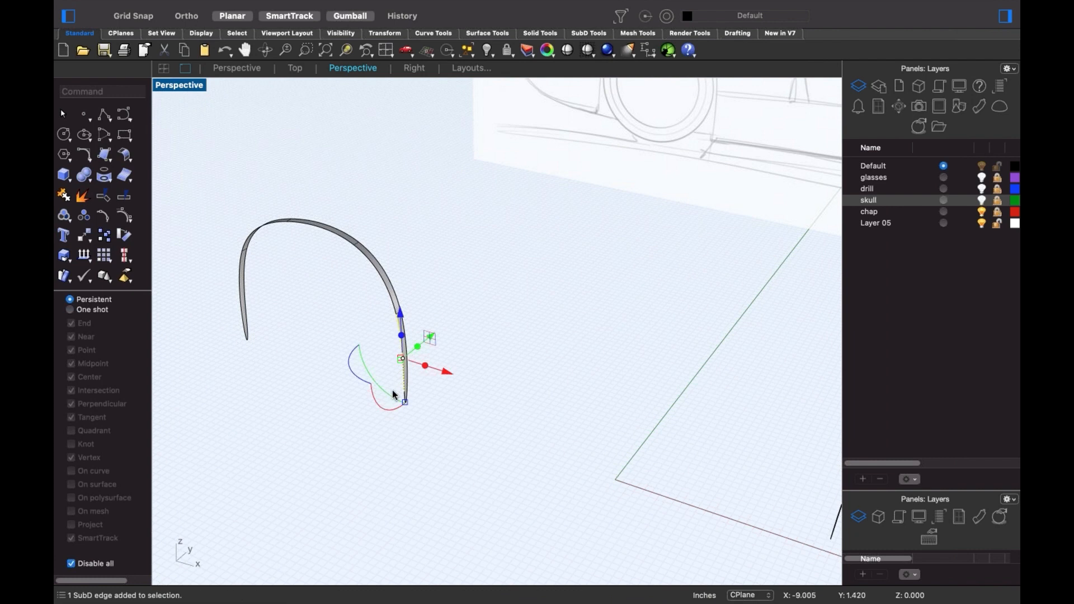
shift+super+double_click(246, 328)
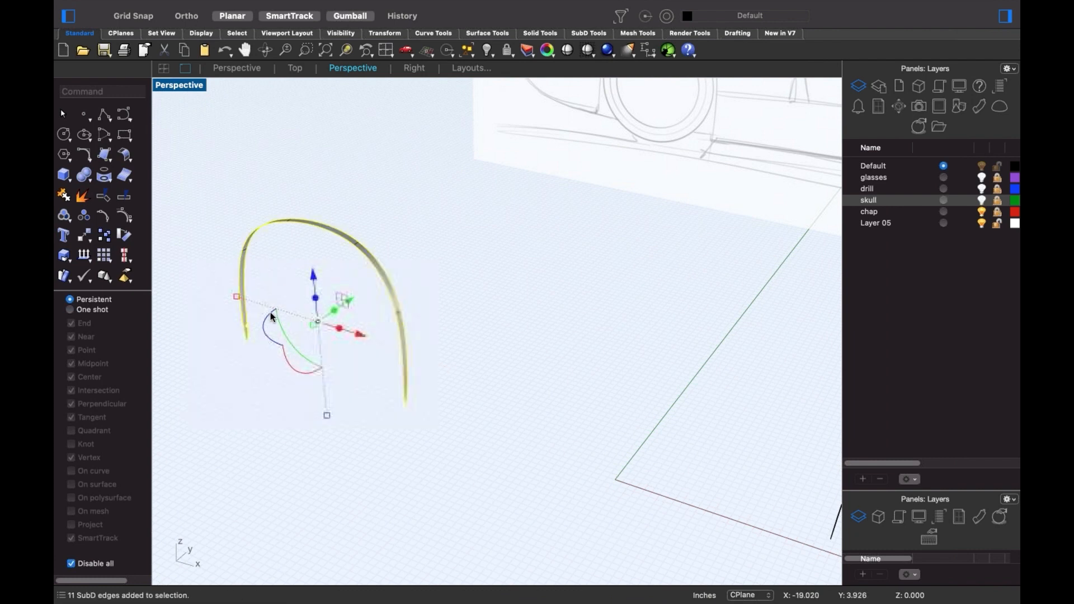
scroll(263, 353, up, 3)
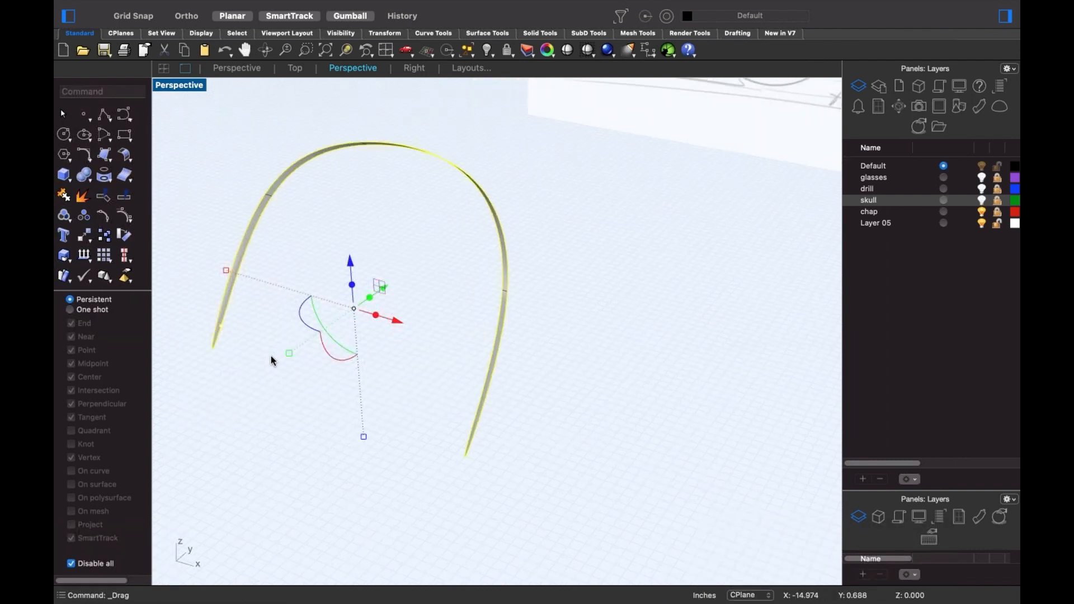
key(super+z)
scroll(236, 346, up, 2)
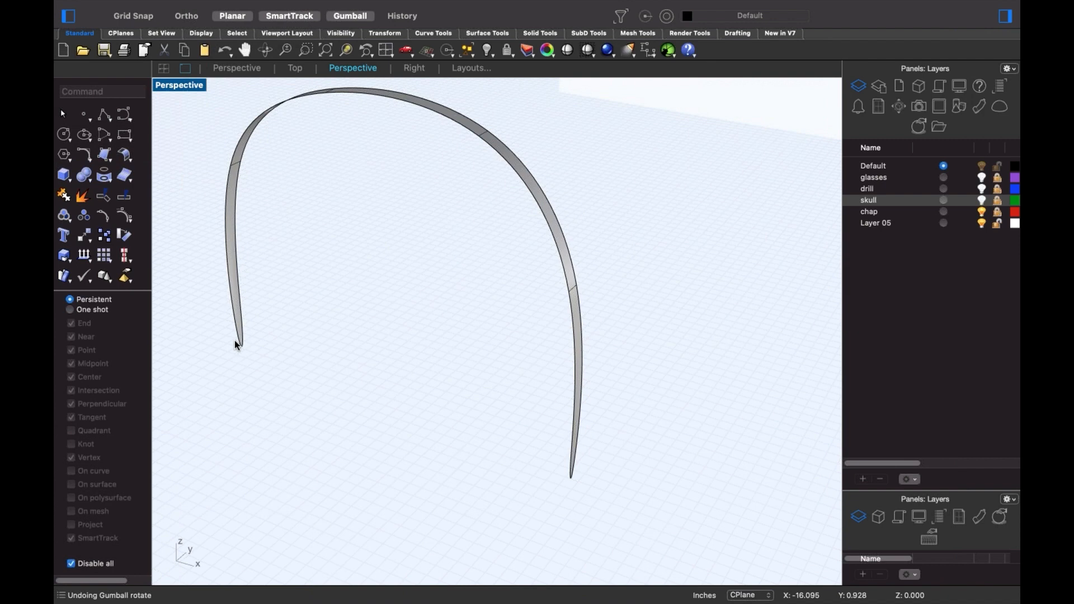
drag(222, 324, 350, 411)
drag(211, 317, 317, 388)
shift+drag(532, 391, 637, 499)
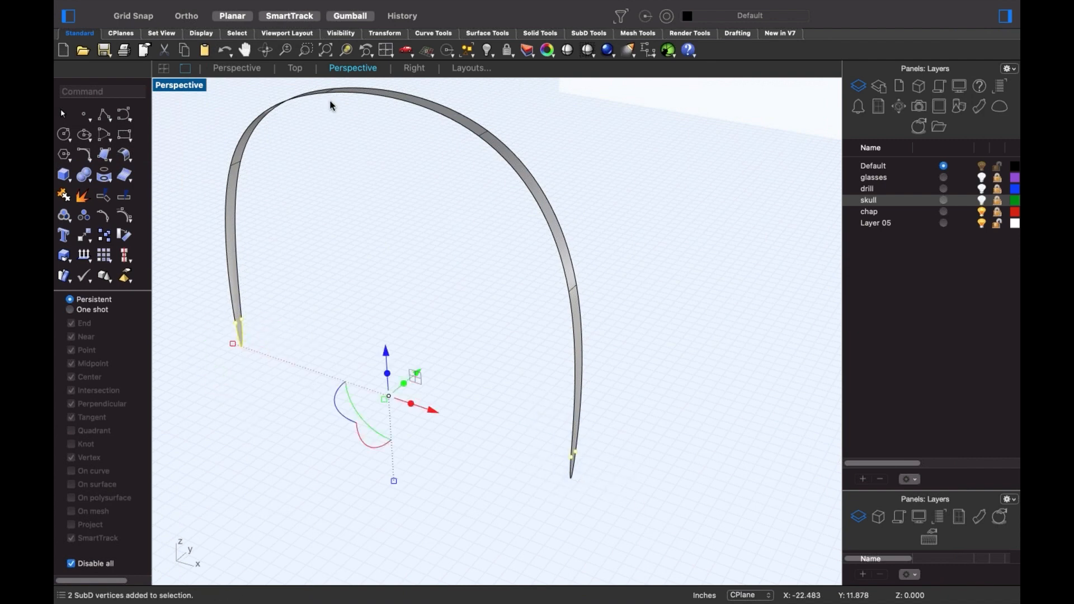
click(588, 34)
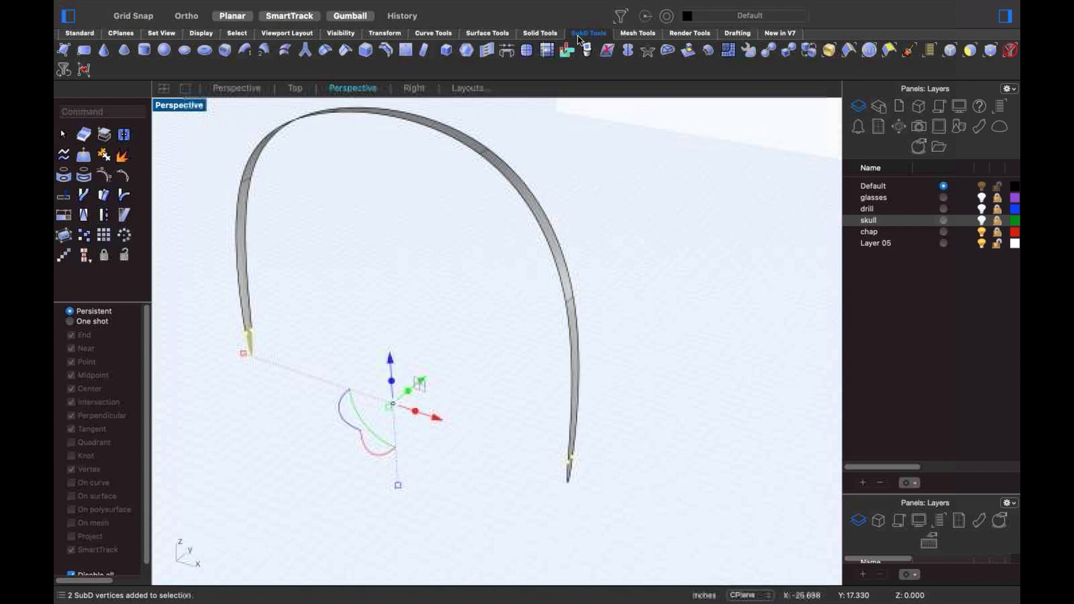
click(347, 54)
click(387, 320)
- Crease the lower tip vertices of the right-hand wheel arch
scroll(386, 336, down, 4)
shift+right_drag(357, 345, 225, 305)
scroll(357, 345, down, 3)
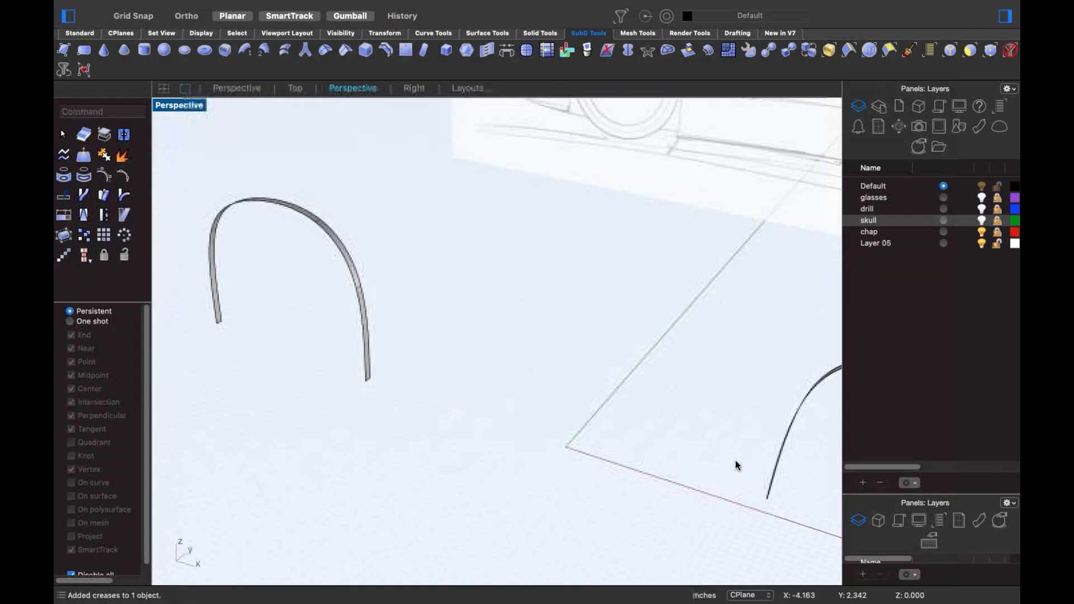
shift+right_drag(735, 466, 463, 384)
drag(463, 384, 600, 465)
scroll(601, 465, down, 2)
shift+right_drag(503, 404, 365, 342)
shift+super+drag(610, 429, 694, 483)
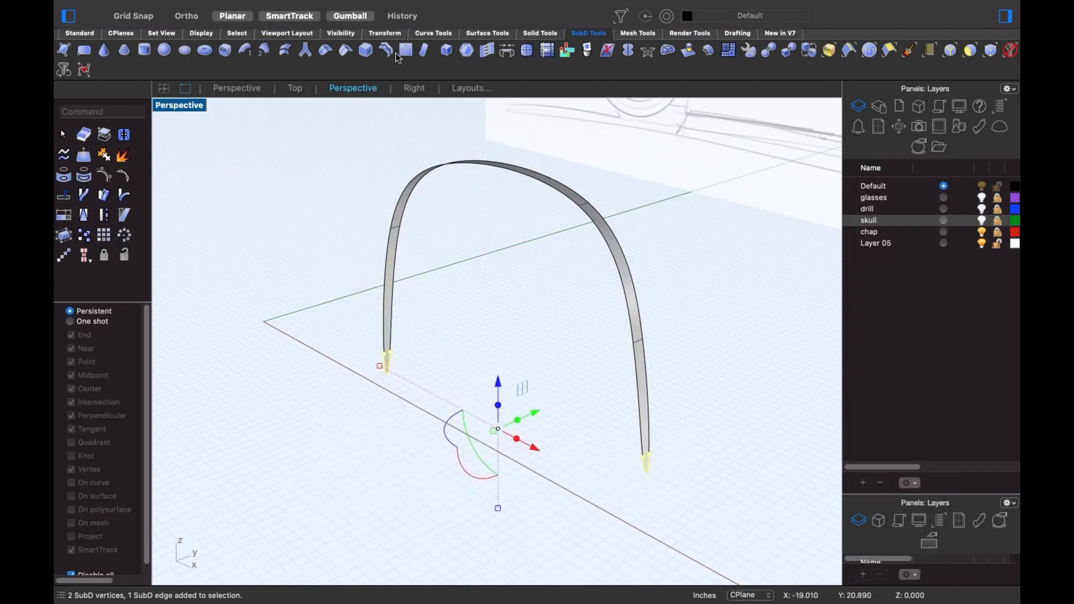
click(351, 52)
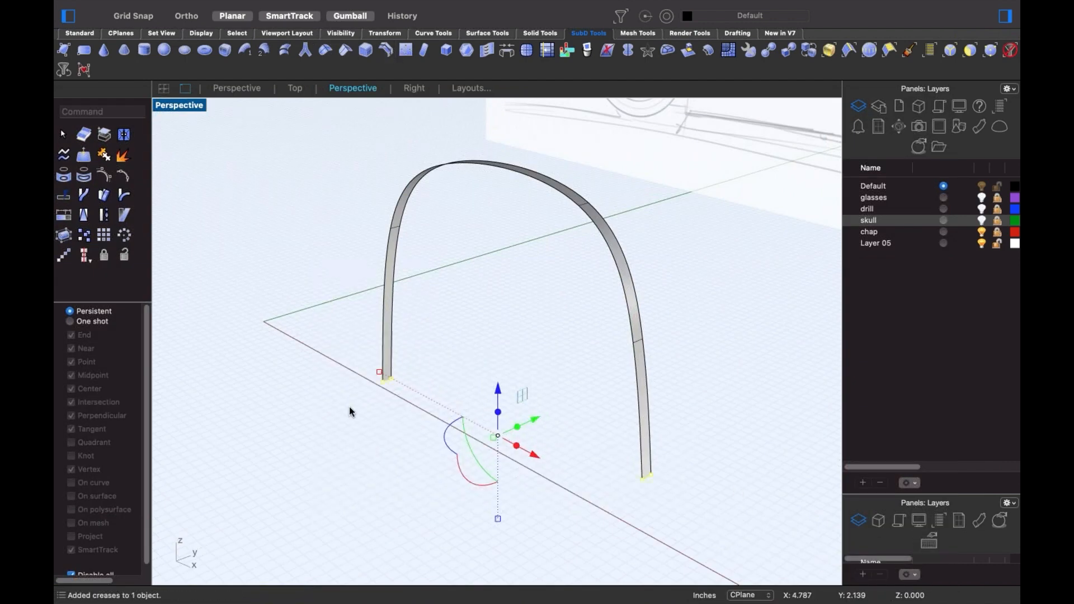
- Pull the right arch's edge loop outward to thicken it into a fender
shift+right_drag(388, 348, 443, 374)
shift+super+click(435, 381)
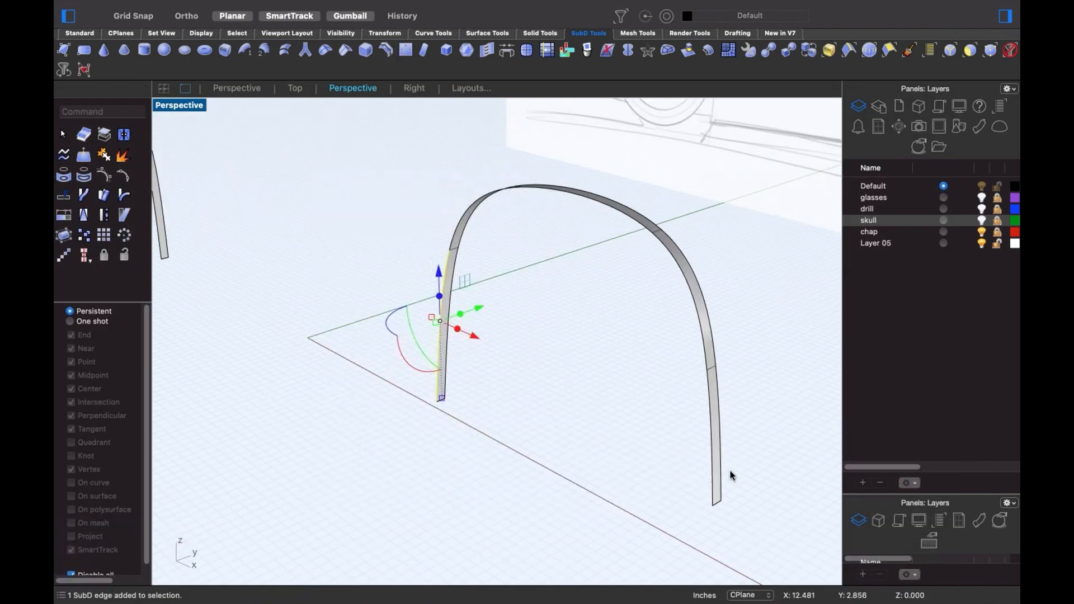
shift+super+click(712, 476)
shift+super+double_click(705, 359)
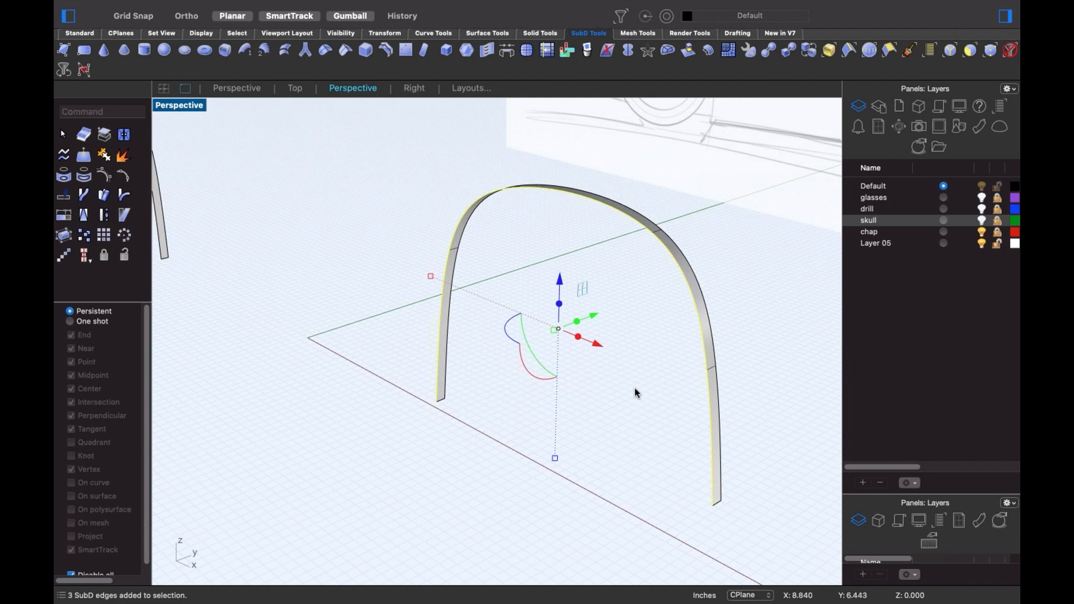
drag(427, 276, 410, 277)
- Extrude a copy of the left arch's front edge loop into a wide fender band
scroll(292, 330, down, 5)
shift+right_drag(293, 330, 608, 399)
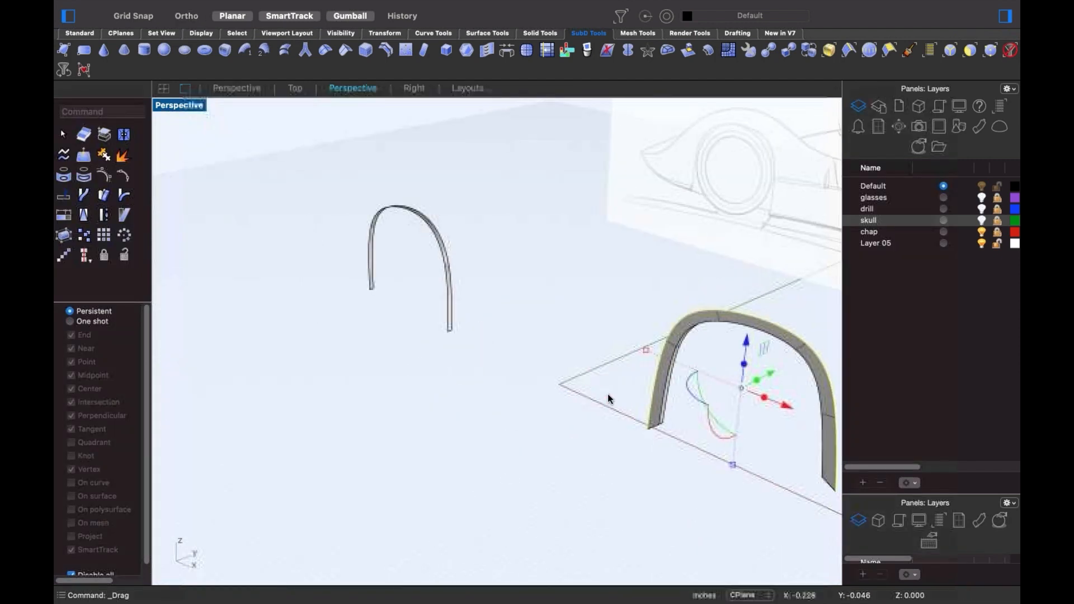
click(608, 399)
scroll(451, 320, up, 5)
shift+super+click(450, 321)
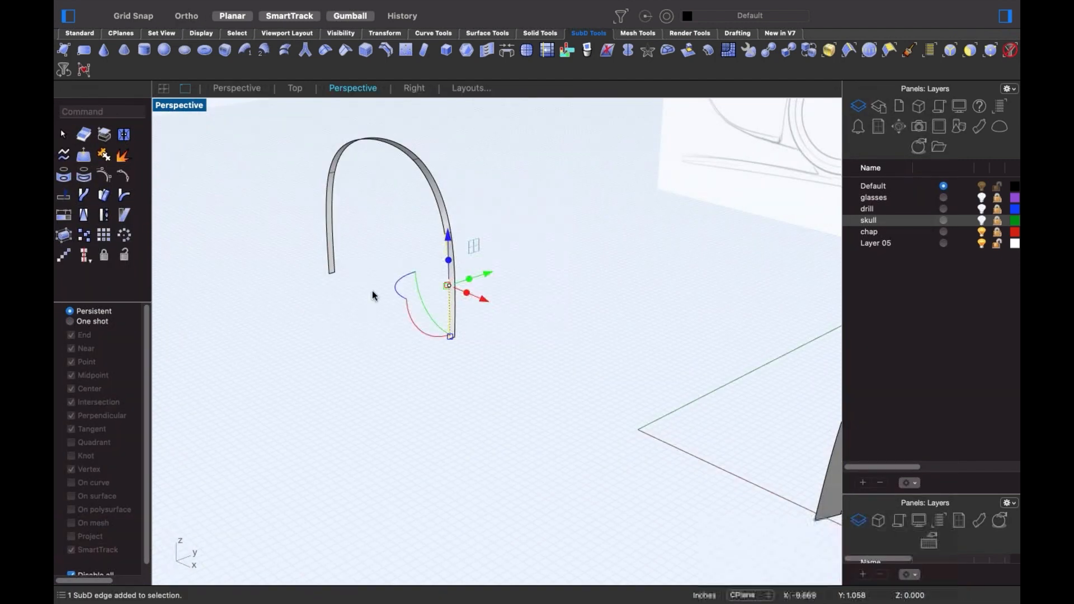
shift+super+click(327, 256)
shift+super+double_click(329, 163)
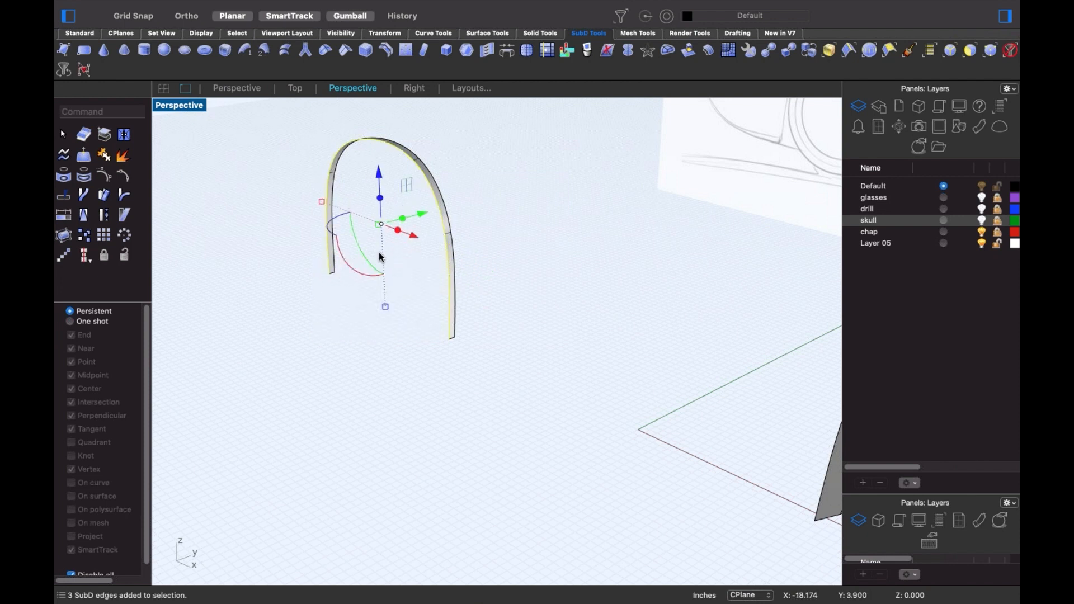
drag(322, 203, 307, 194)
key(alt)
- Deselect everything and switch to a zoomed-in Front view of the fenders
right_drag(367, 395, 364, 425)
key(Escape)
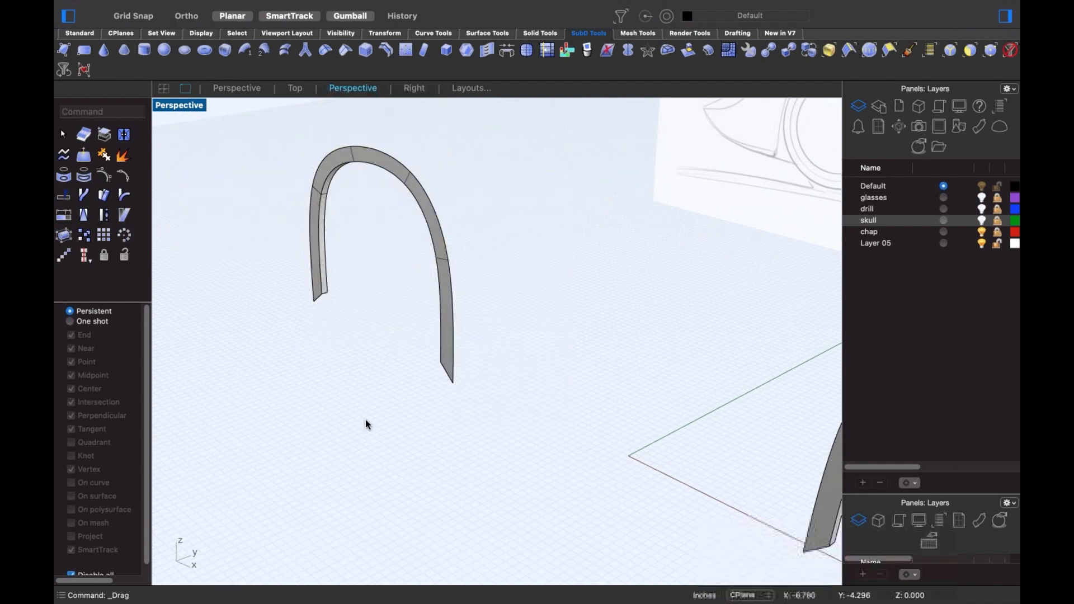
key(Return)
scroll(425, 438, up, 4)
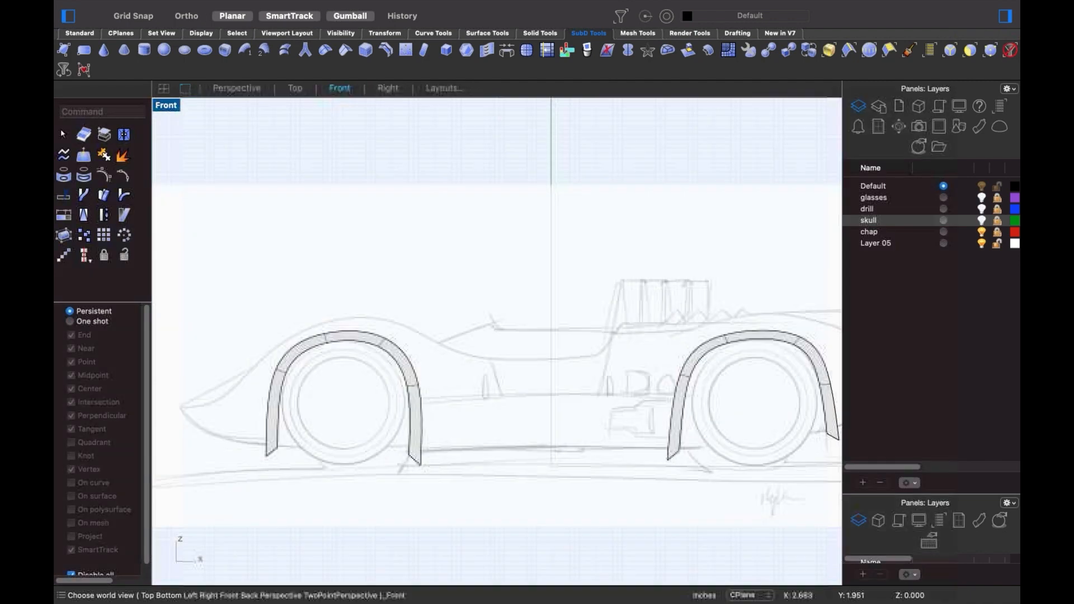
- Raise the front fender's lower-right and lower-left corners to a matching level
scroll(425, 438, up, 2)
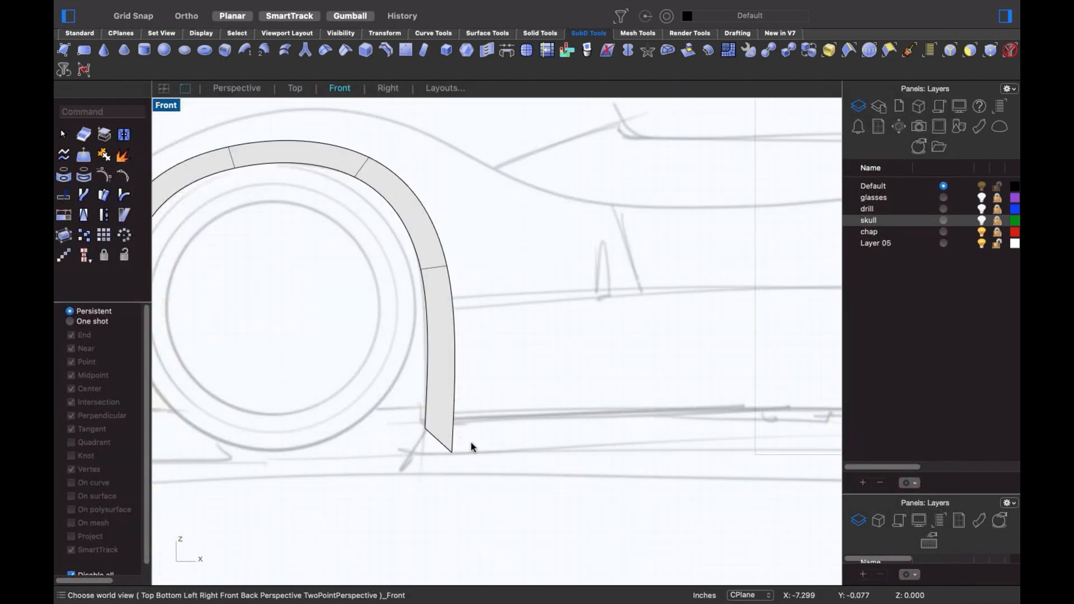
shift+super+click(452, 449)
drag(485, 417, 500, 385)
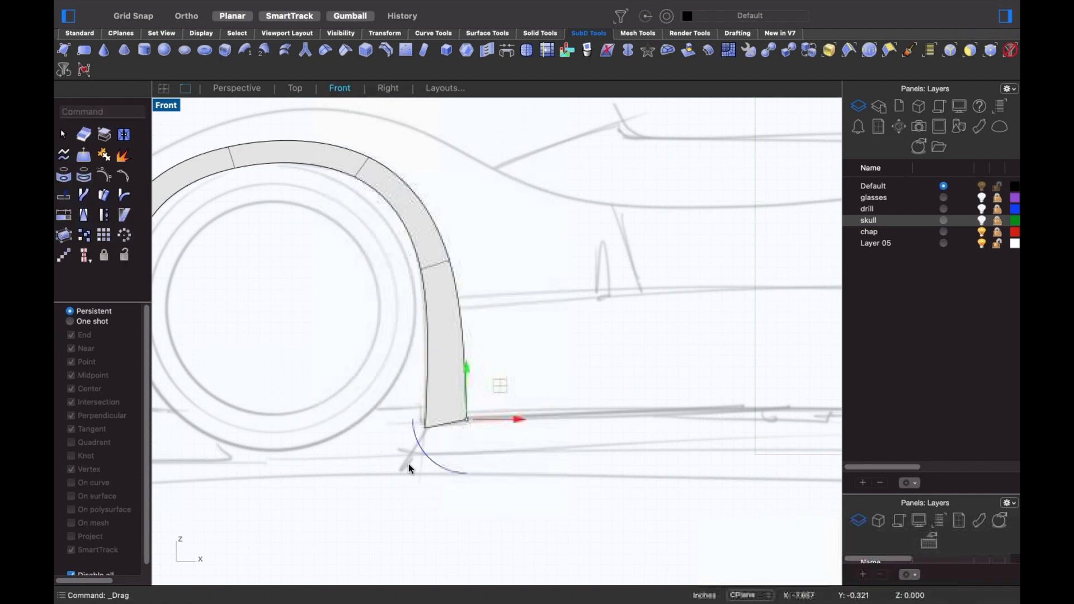
click(409, 464)
shift+super+drag(401, 407, 422, 420)
click(361, 451)
- Move the front fender's lower-left vertex onto the sketched wheel opening
scroll(362, 450, down, 4)
right_drag(363, 450, 505, 426)
scroll(340, 404, up, 2)
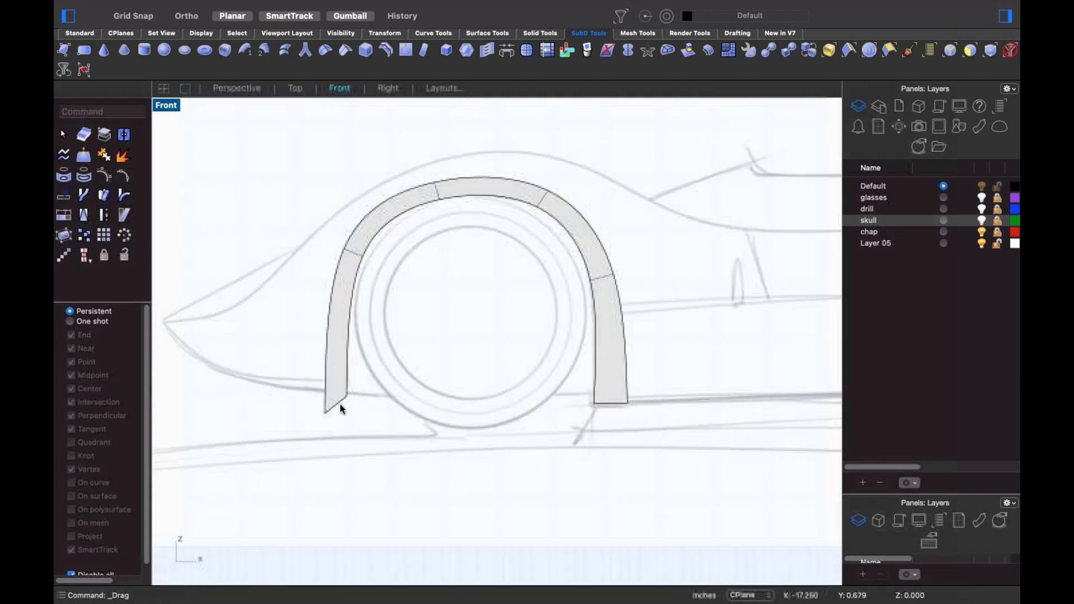
scroll(340, 404, up, 2)
shift+super+click(345, 413)
drag(374, 380, 337, 391)
click(427, 370)
- Raise and reposition the rear fender's lower-left tip to follow the sketch
scroll(427, 366, down, 4)
right_drag(429, 367, 366, 385)
scroll(606, 338, down, 6)
right_drag(606, 338, 423, 328)
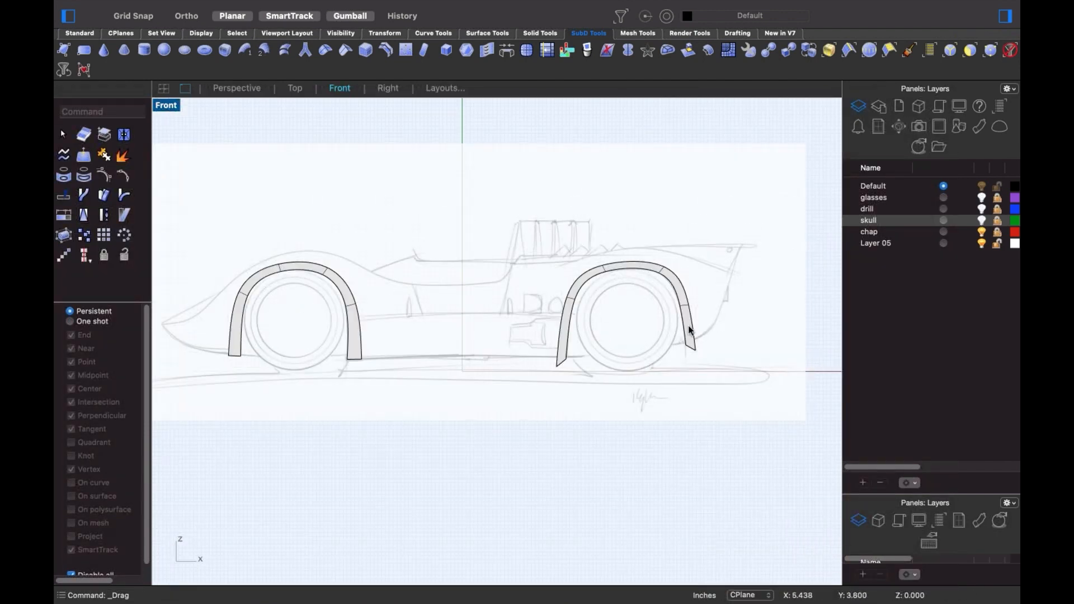
scroll(655, 331, up, 3)
scroll(488, 388, up, 3)
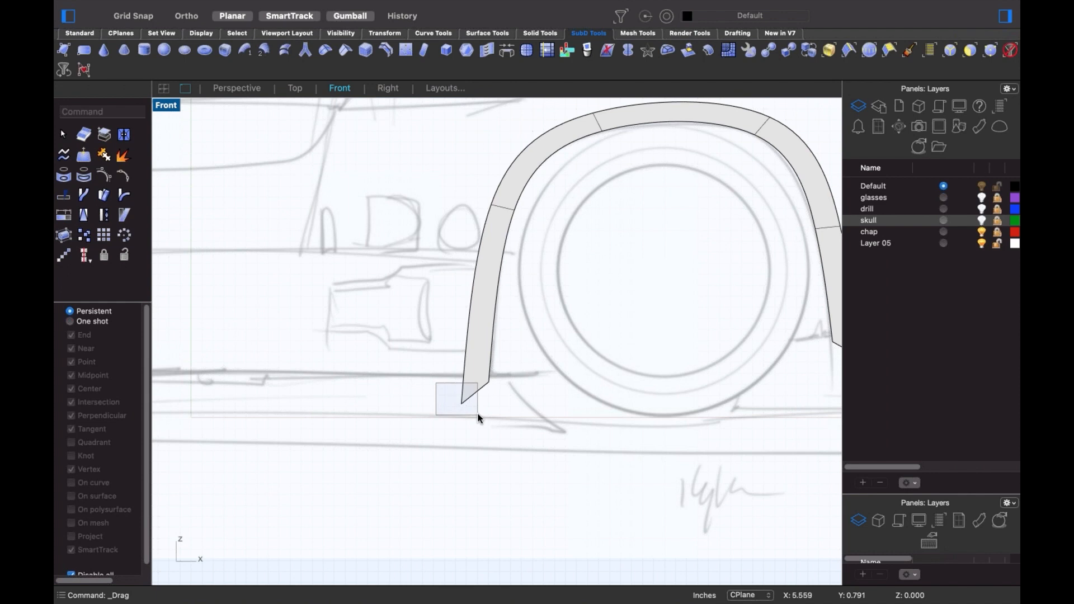
drag(478, 417, 478, 416)
drag(468, 363, 475, 335)
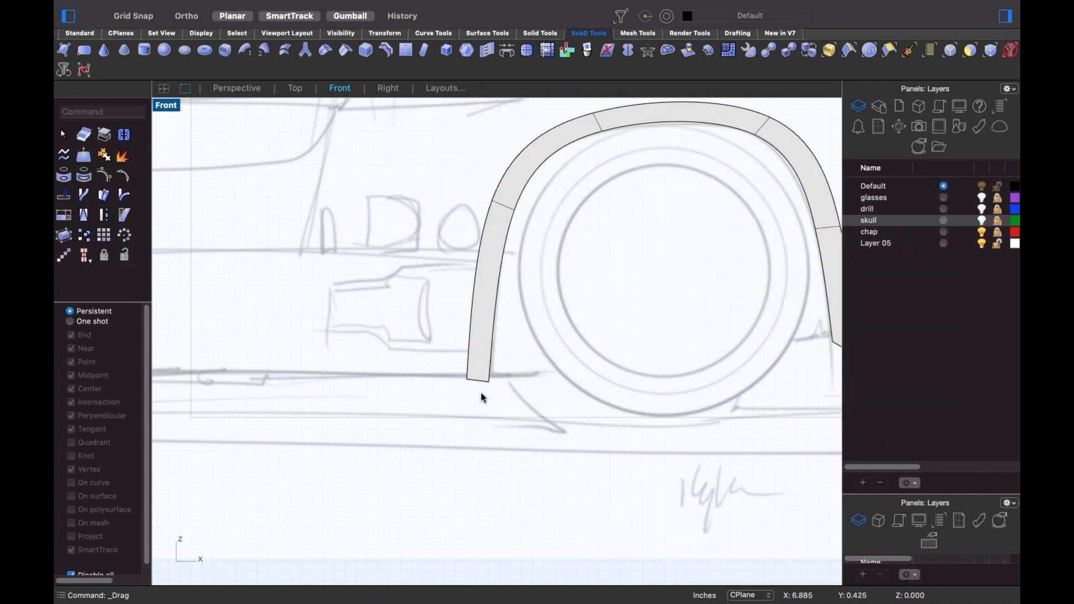
drag(502, 386, 468, 377)
click(472, 404)
click(467, 379)
click(571, 431)
- Raise the rear fender's right end and lower-left vertices toward the body line
right_drag(833, 374, 618, 403)
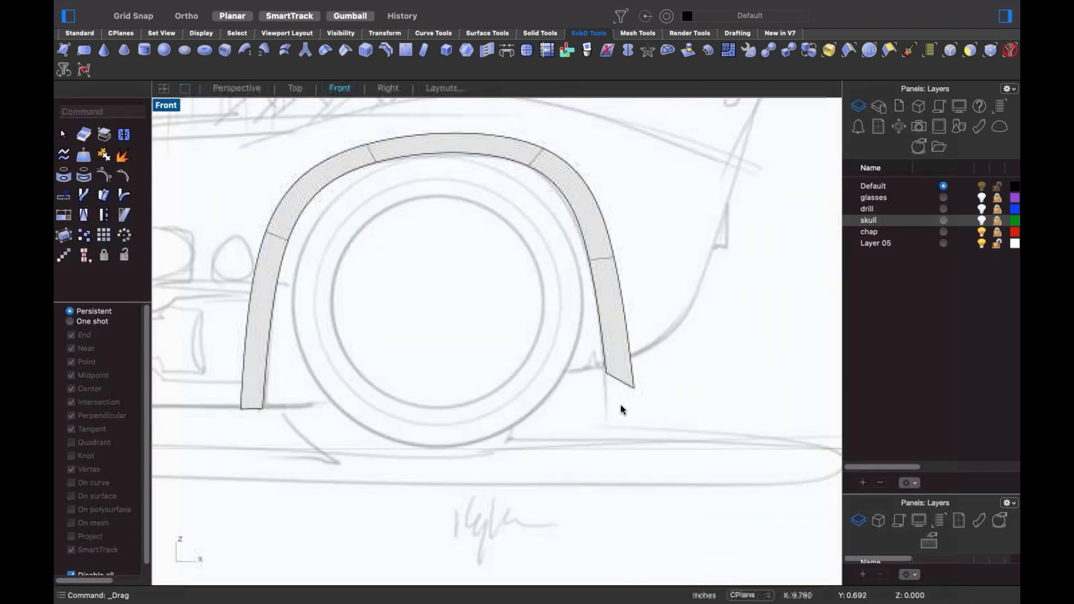
scroll(614, 400, up, 6)
drag(614, 402, 679, 353)
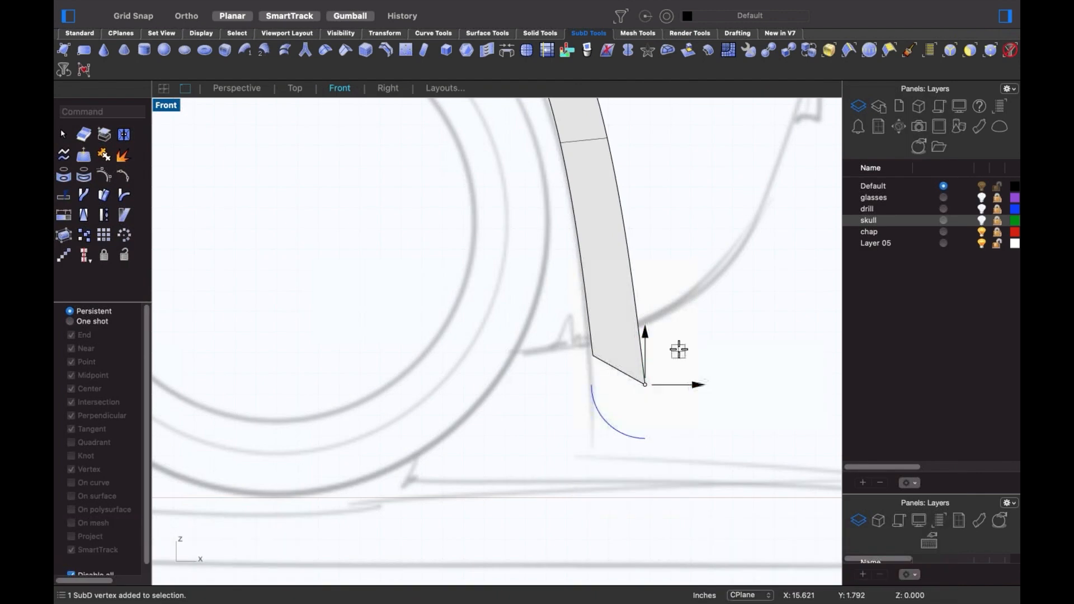
drag(645, 384, 660, 315)
click(643, 352)
drag(581, 370, 602, 336)
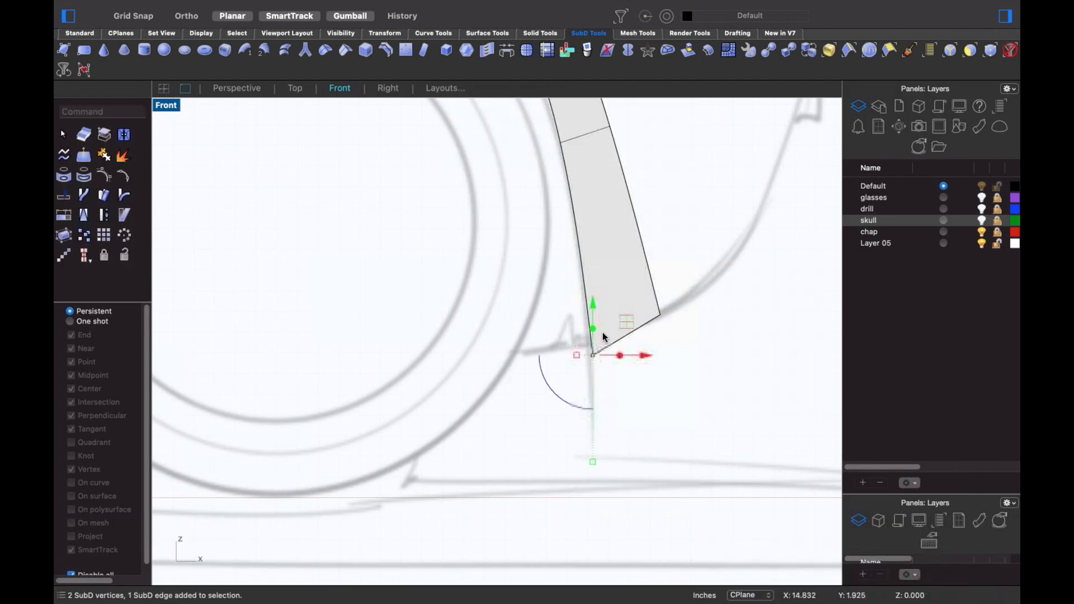
drag(593, 300, 592, 284)
click(569, 385)
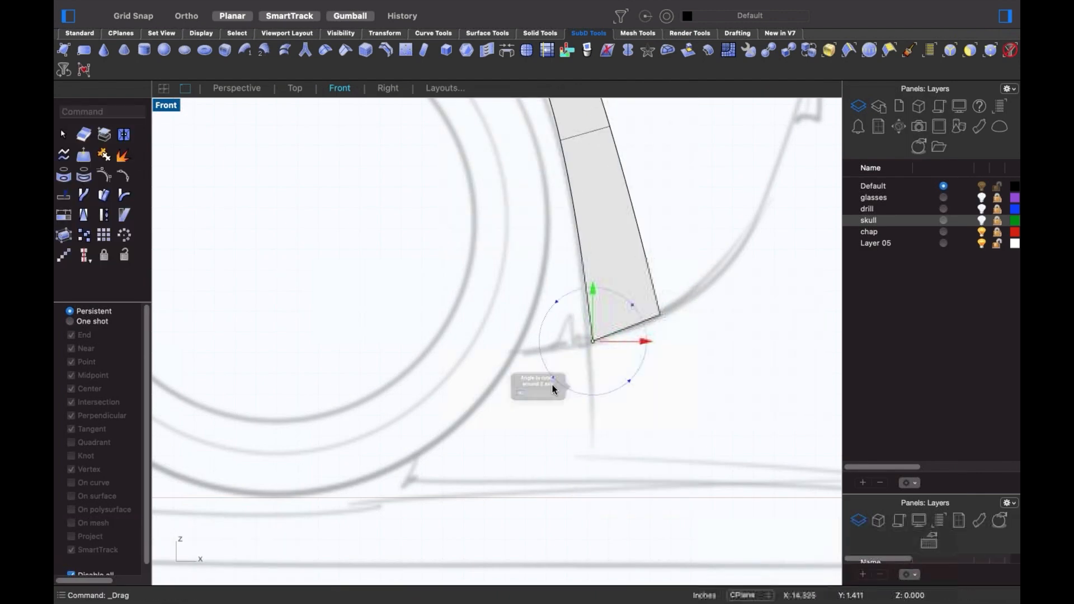
scroll(571, 382, down, 10)
key(Escape)
key(Escape)
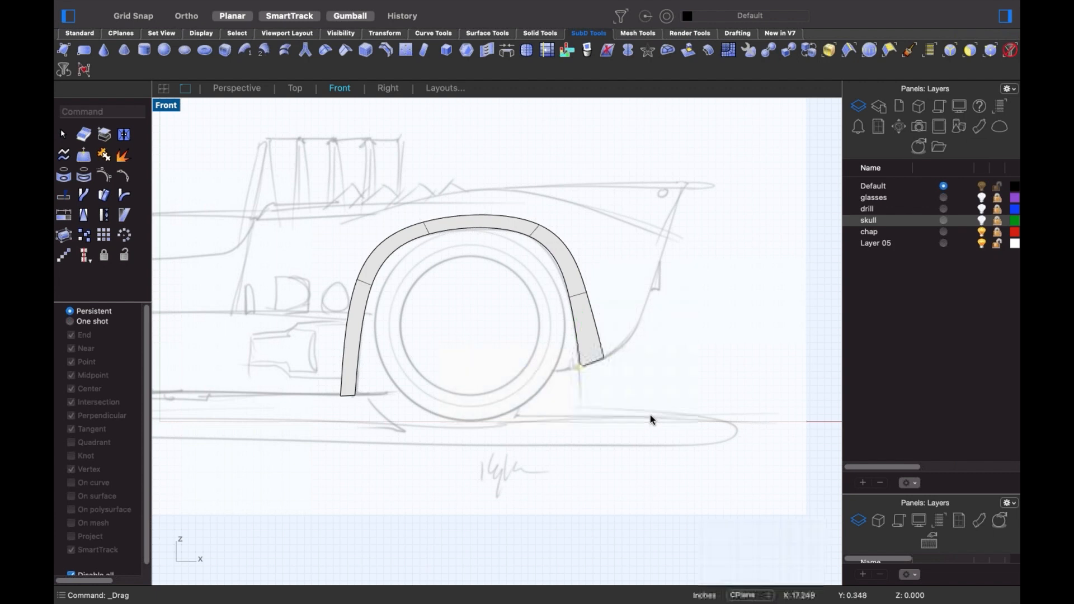
- Select the two facing inner edges of the front and rear fenders
scroll(650, 414, down, 4)
scroll(365, 431, left, 5)
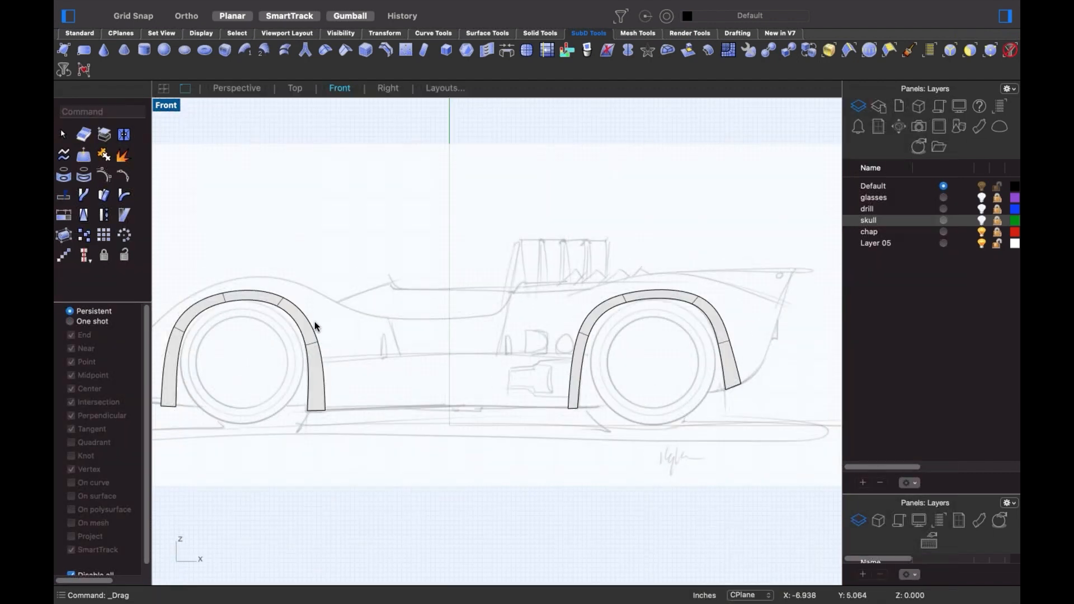
click(314, 321)
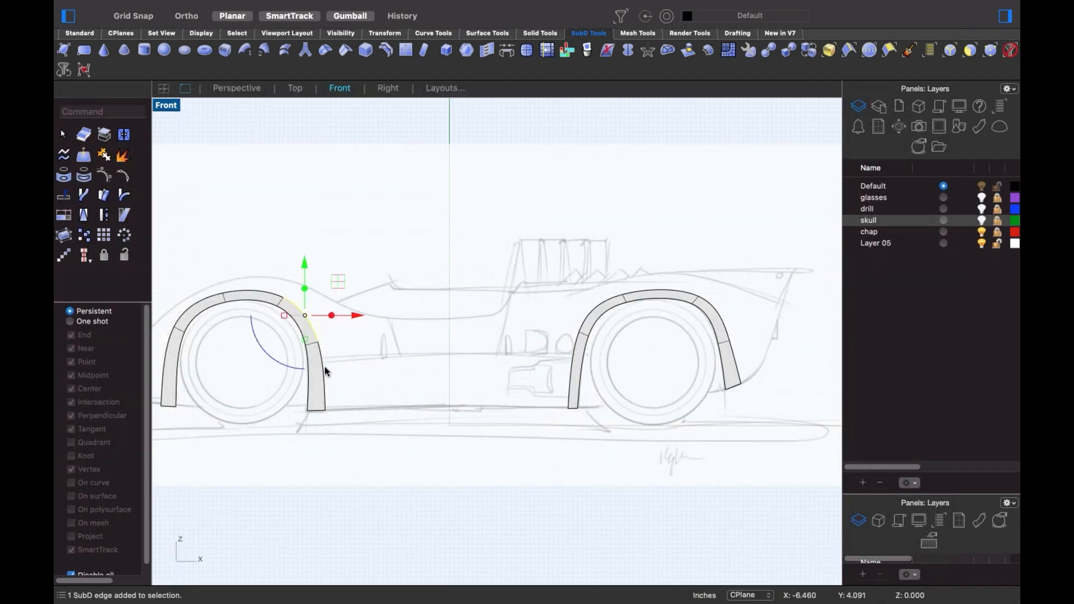
shift+click(580, 349)
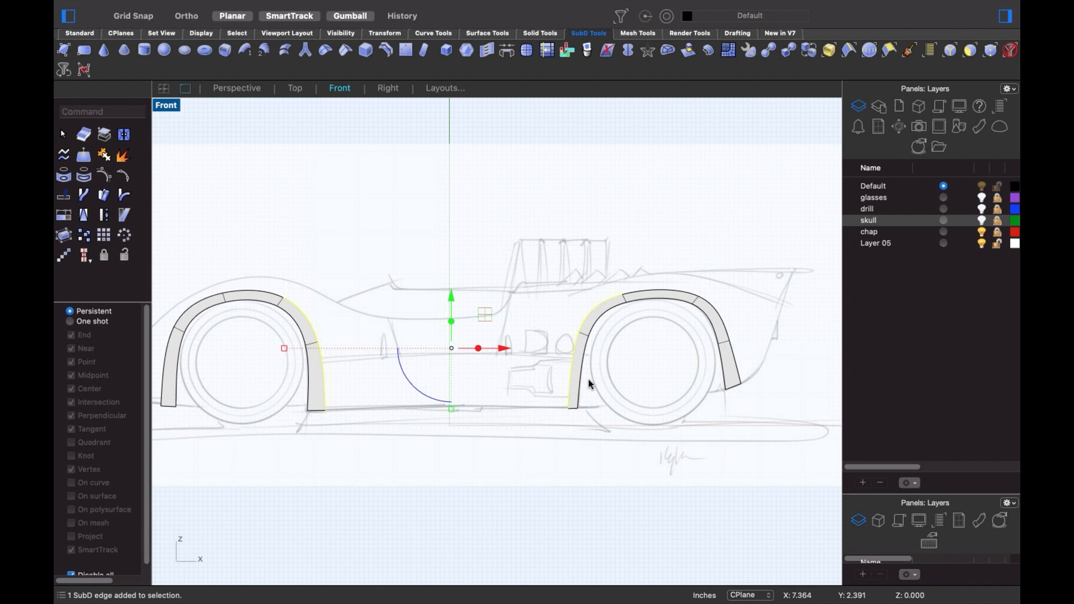
- Bridge the two selected fender edges with 5 segments
text(Bridge)
key(Return)
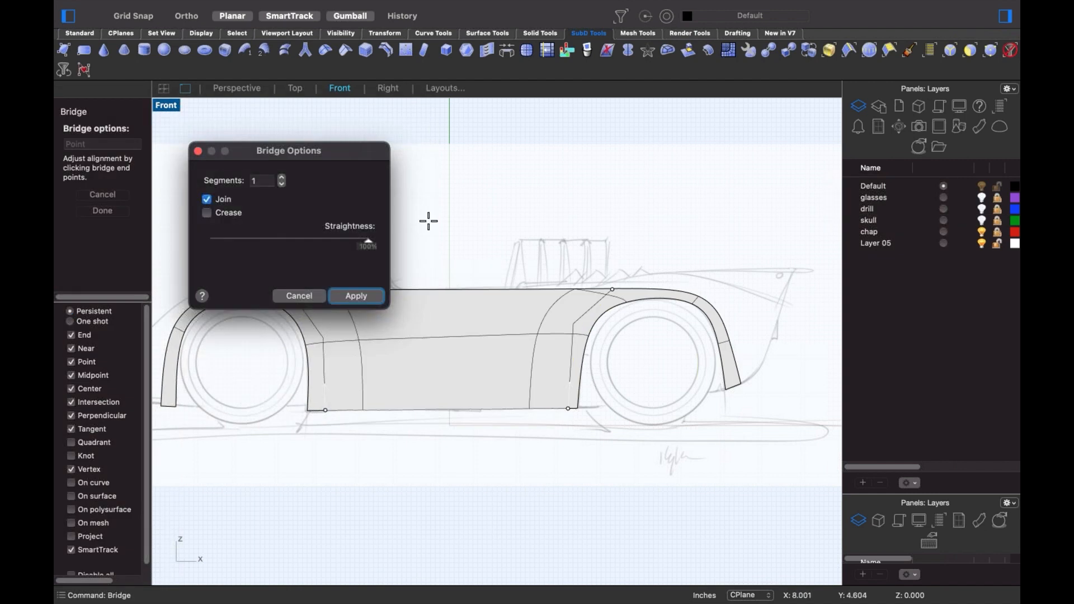
drag(351, 158, 307, 132)
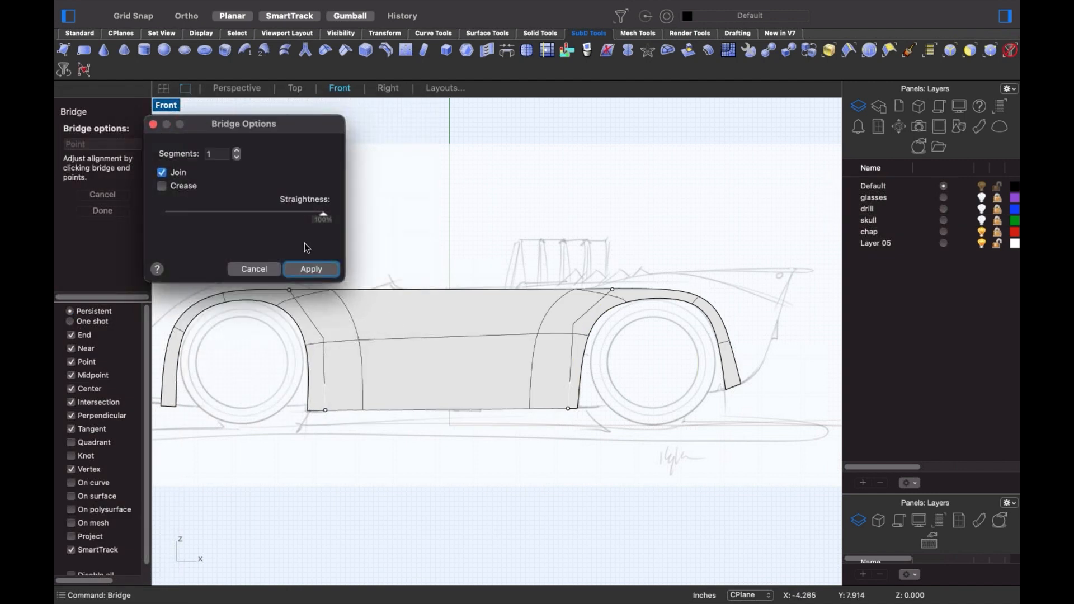
text(5)
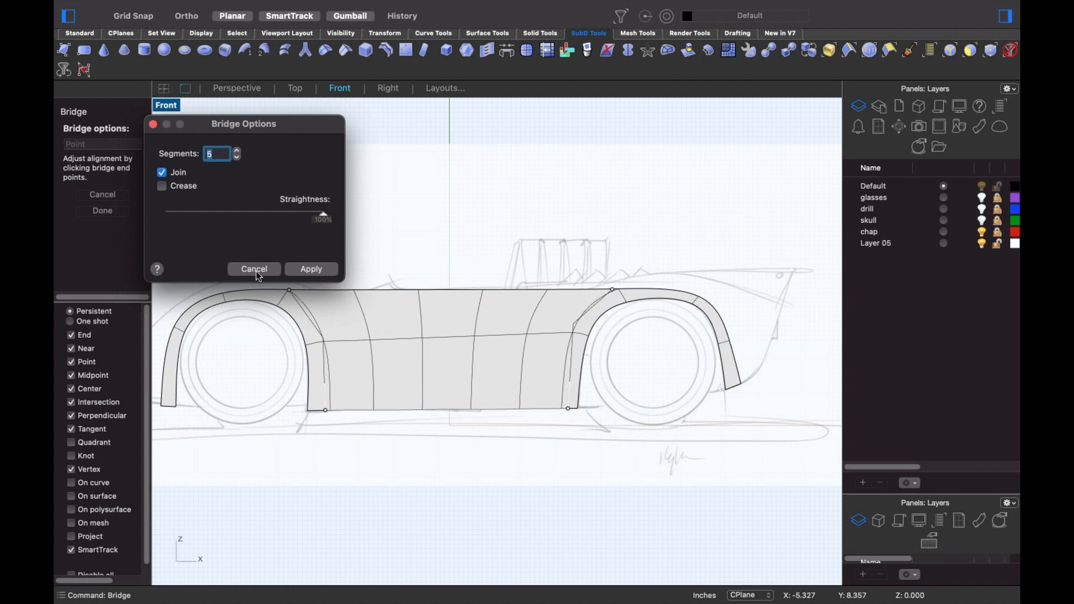
click(296, 272)
- Switch the Front view to Wireframe display and pick a vertex on the top edge
right_drag(421, 408, 505, 370)
right_click(505, 369)
click(559, 383)
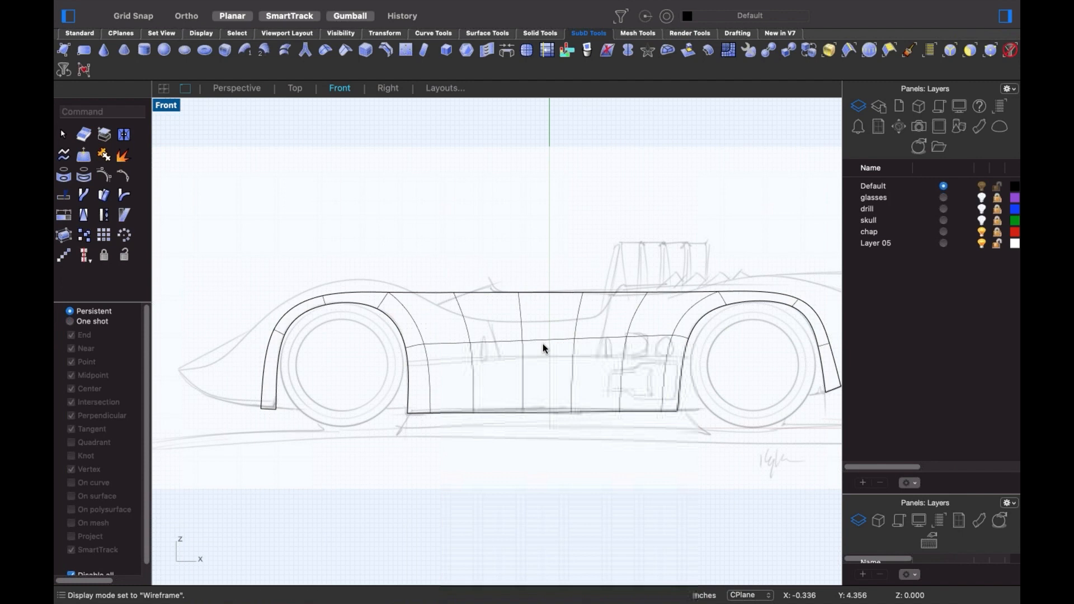
scroll(543, 348, up, 3)
click(407, 265)
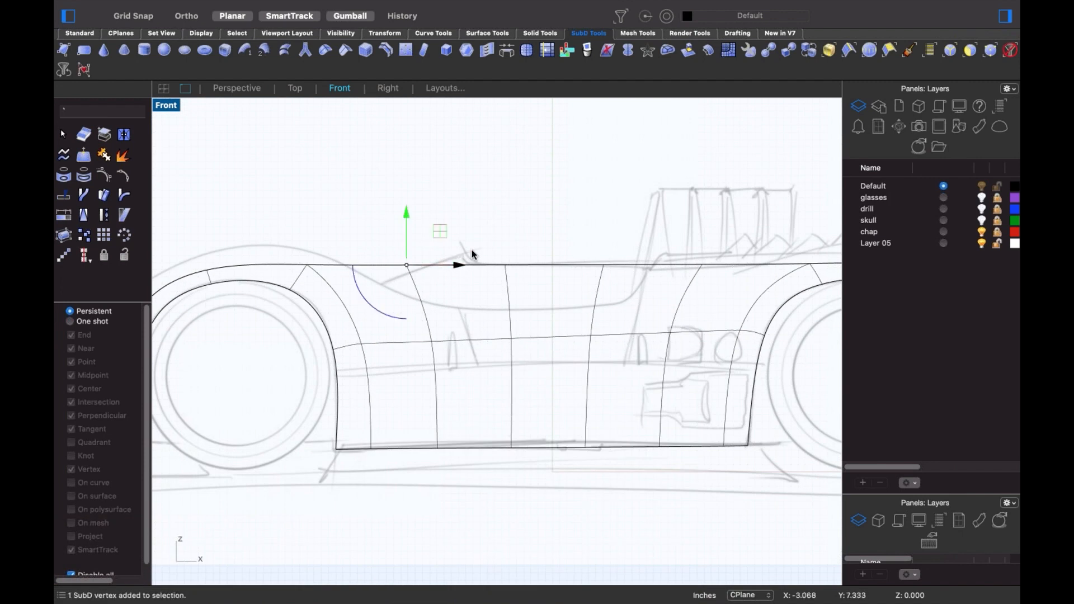
- In flat display, pull top-edge vertices down into a cockpit dip and slide a rear vertex left
key(Escape)
key(Tab)
click(407, 266)
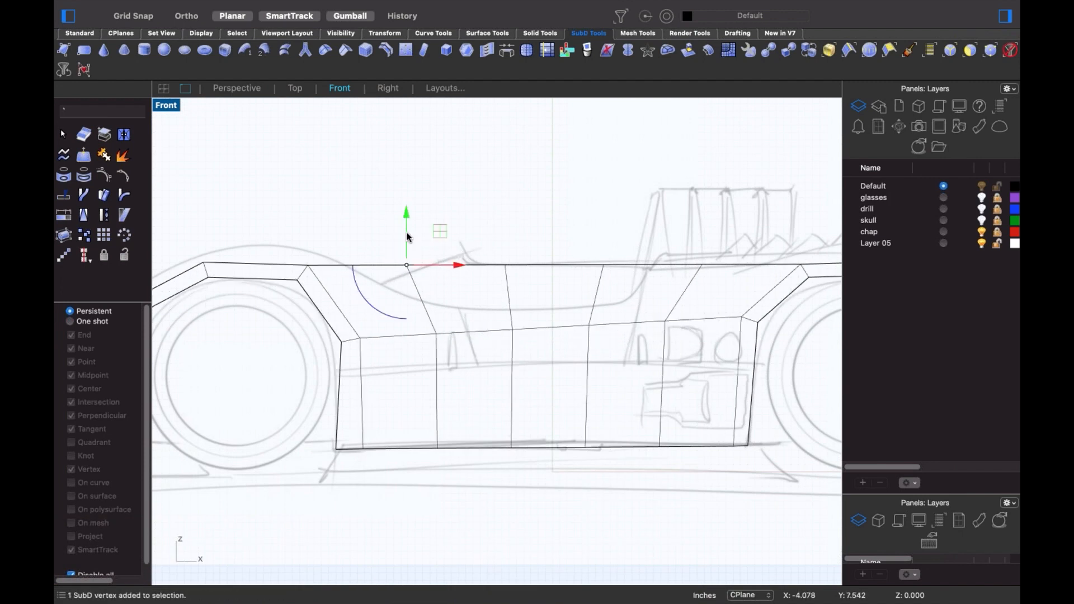
drag(408, 266, 426, 302)
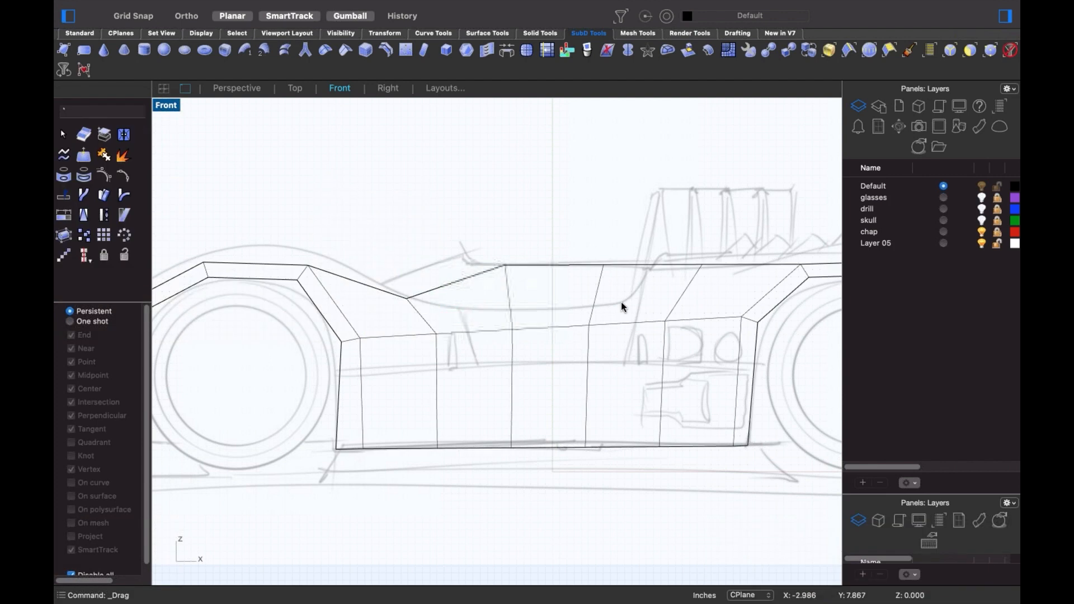
drag(463, 246, 623, 301)
drag(552, 264, 552, 308)
key(Escape)
click(702, 265)
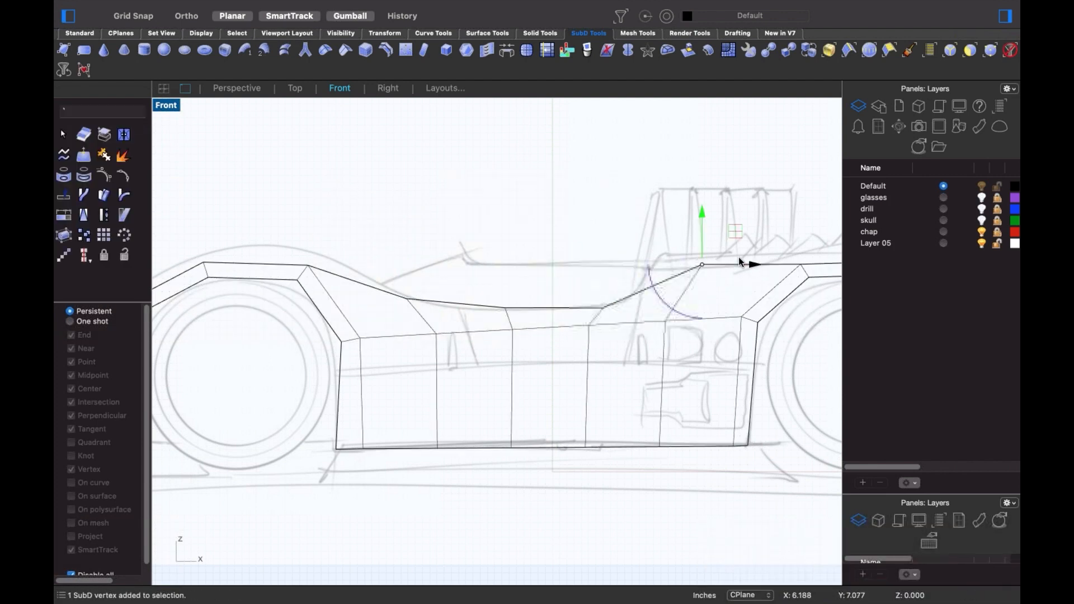
drag(712, 262, 660, 260)
key(Escape)
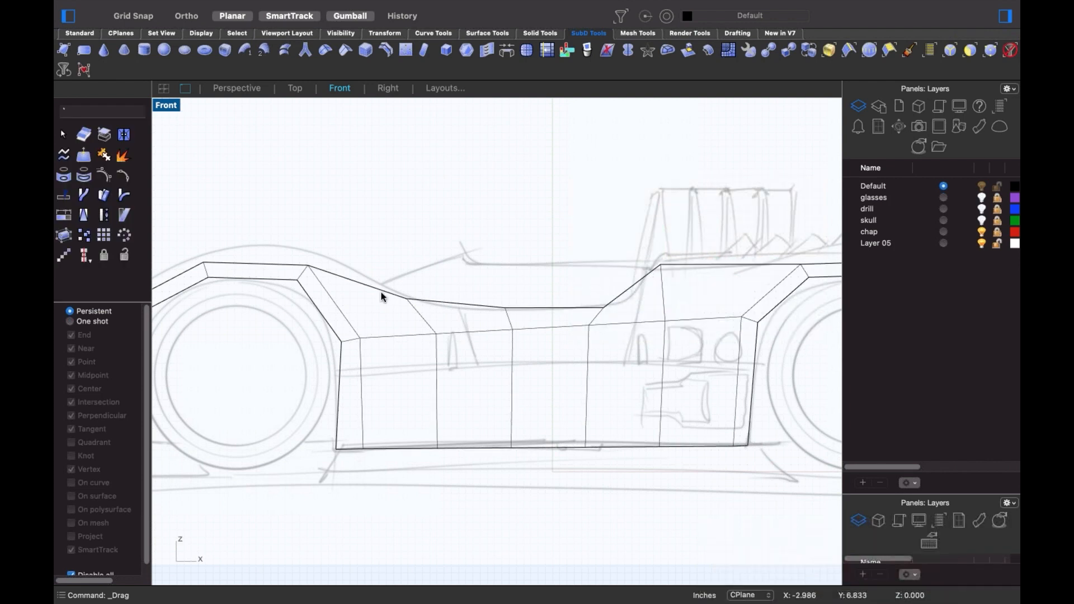
- Extrude the body's front vertical edge into new nose faces and reshape the nose vertices
scroll(383, 292, down, 2)
right_drag(509, 282, 639, 262)
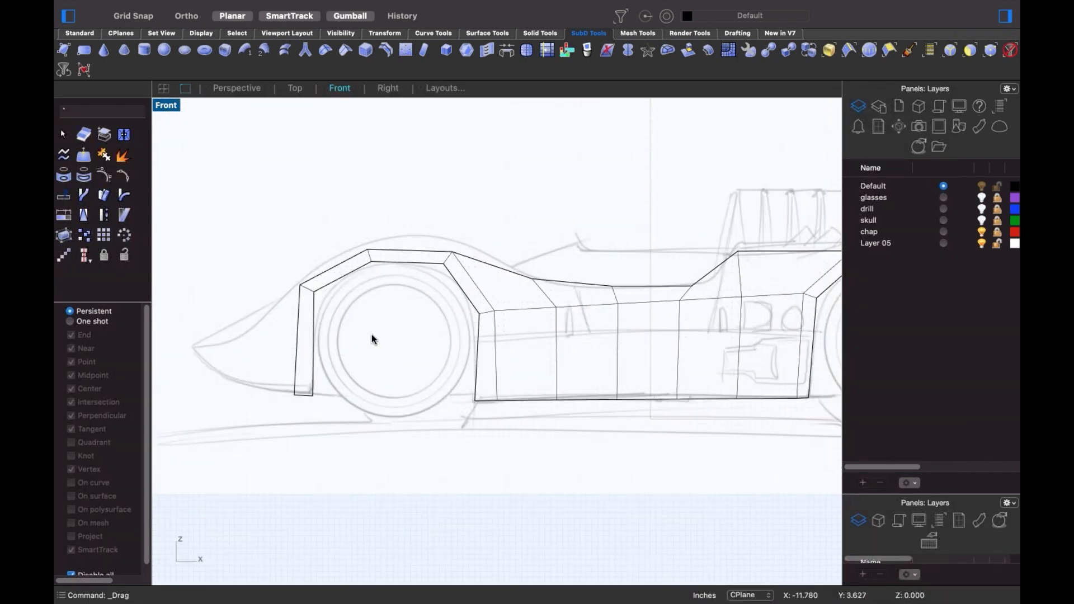
click(296, 361)
drag(323, 340, 211, 365)
key(alt)
drag(245, 420, 265, 383)
drag(261, 346, 257, 406)
click(218, 419)
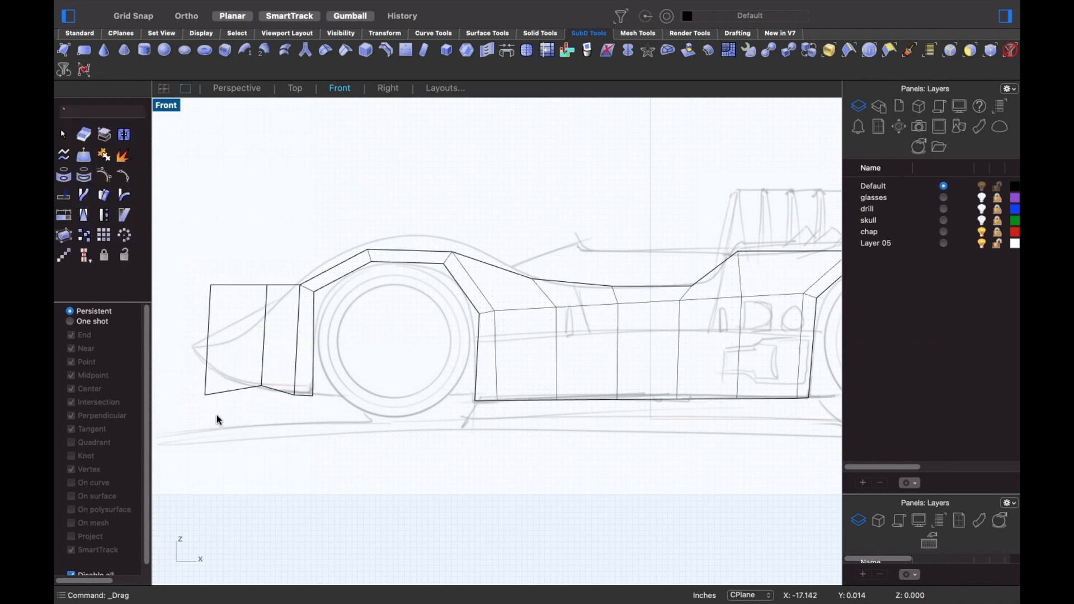
drag(232, 362, 224, 330)
click(210, 284)
click(234, 255)
shift+super+drag(245, 251, 197, 351)
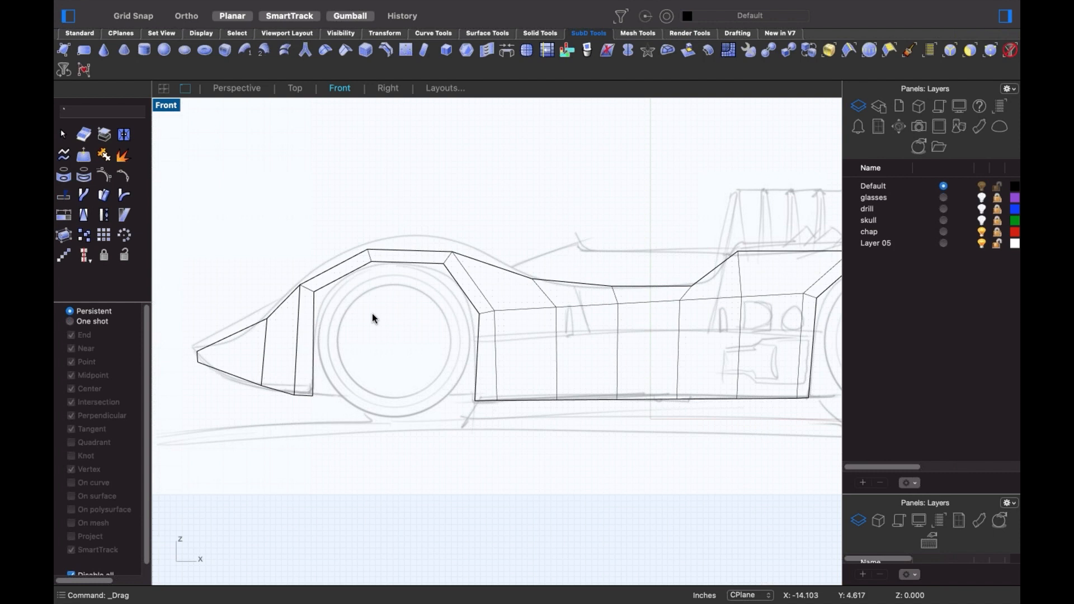
- Push the rear edge right and extend the tail corner vertices toward the sketch's rear
scroll(397, 306, down, 4)
scroll(556, 276, up, 4)
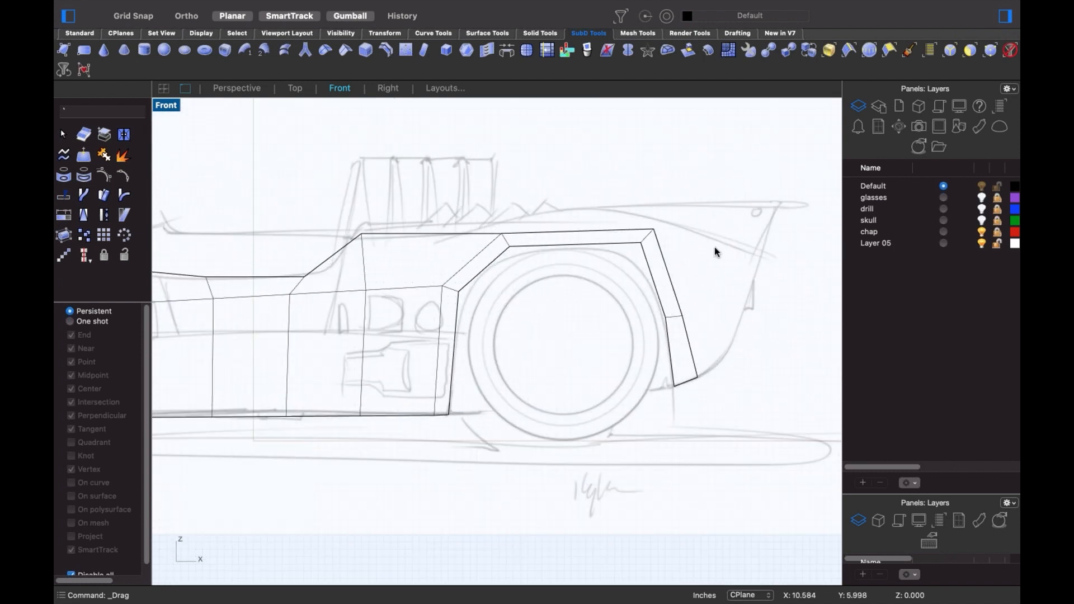
shift+super+click(673, 292)
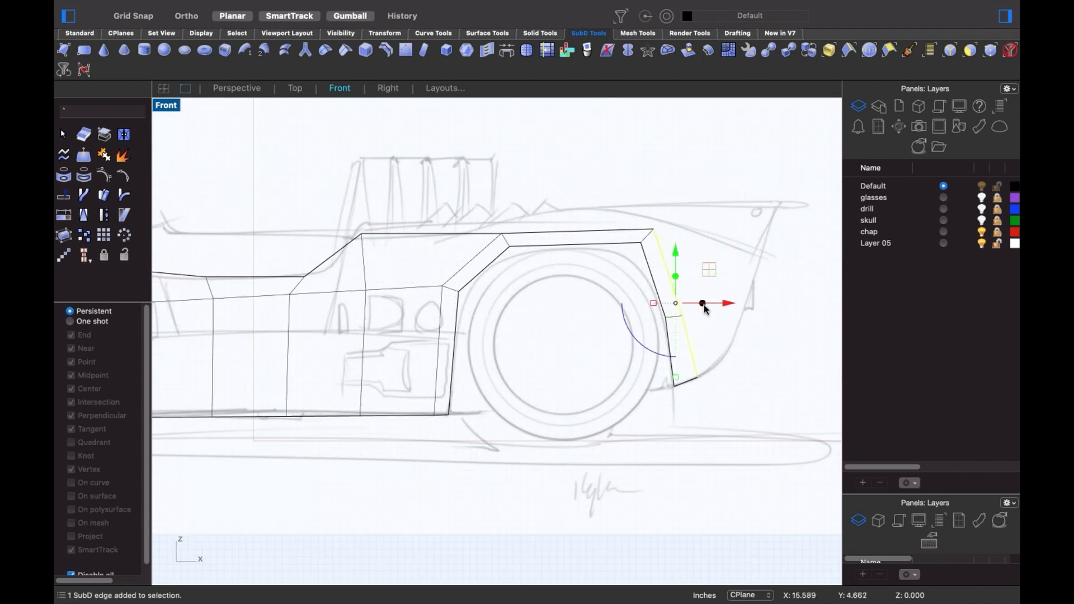
drag(676, 303, 750, 308)
click(751, 411)
shift+super+click(764, 376)
drag(764, 377, 725, 362)
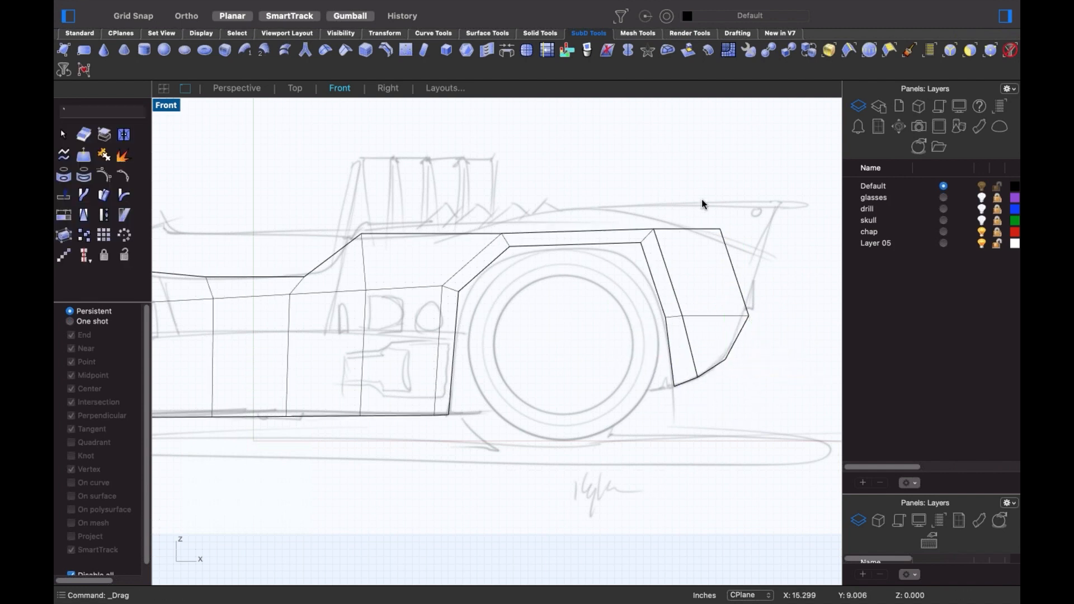
click(720, 229)
drag(720, 229, 768, 261)
click(779, 307)
scroll(608, 259, down, 2)
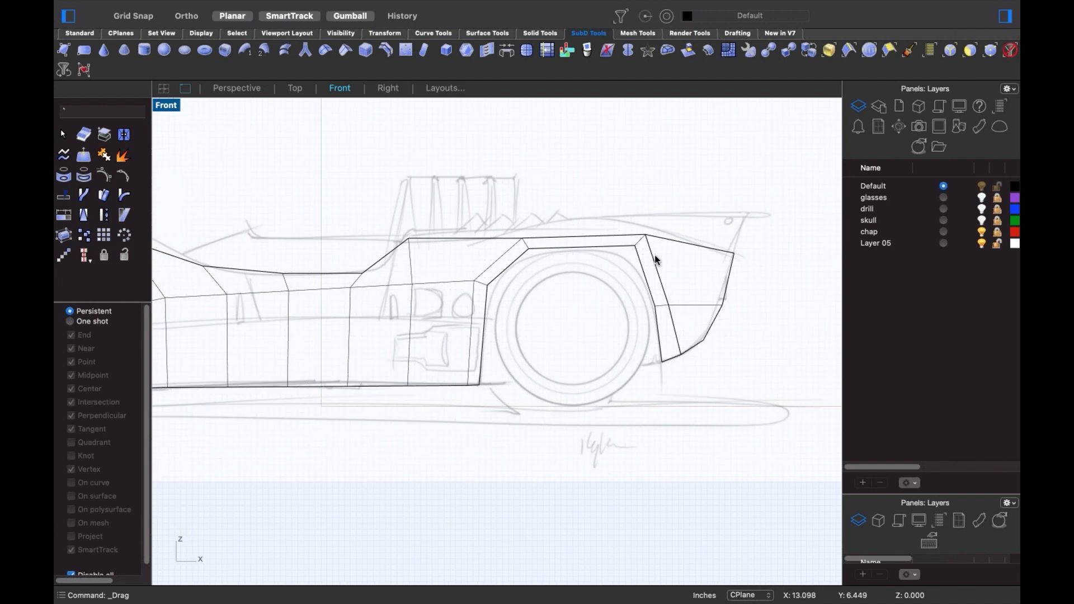
click(681, 246)
scroll(681, 246, down, 3)
scroll(297, 294, left, 3)
- Raise the top edge loop to fit the sketch and lower the three middle side edges slightly
double_click(291, 307)
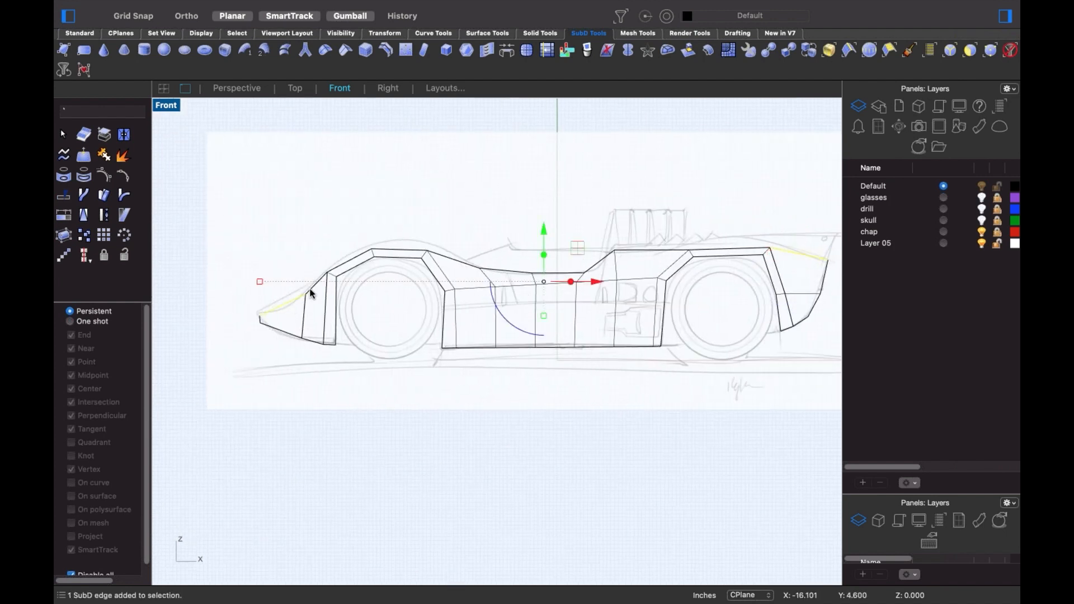
mouse_move(545, 267)
mouse_down()
mouse_move(546, 255)
mouse_move(547, 271)
mouse_up()
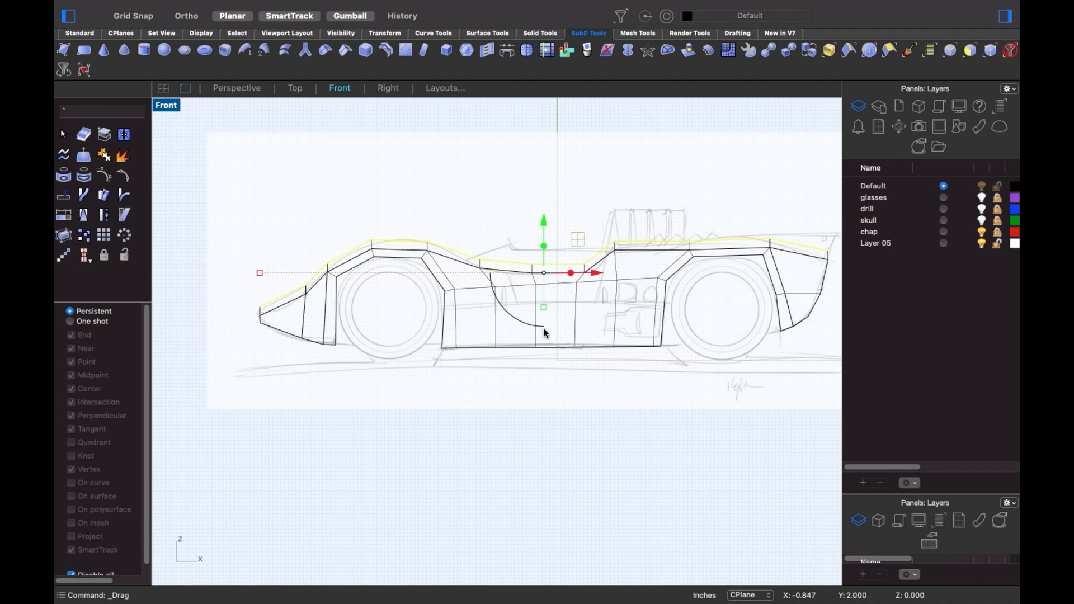
click(532, 428)
scroll(559, 330, up, 3)
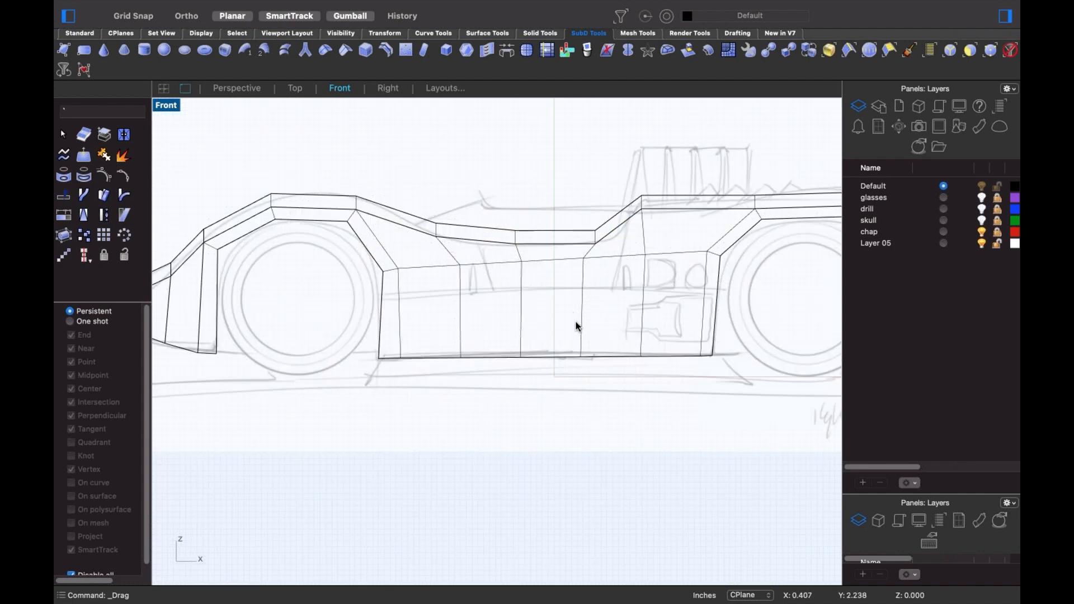
shift+super+click(508, 263)
shift+super+click(576, 259)
shift+super+click(616, 257)
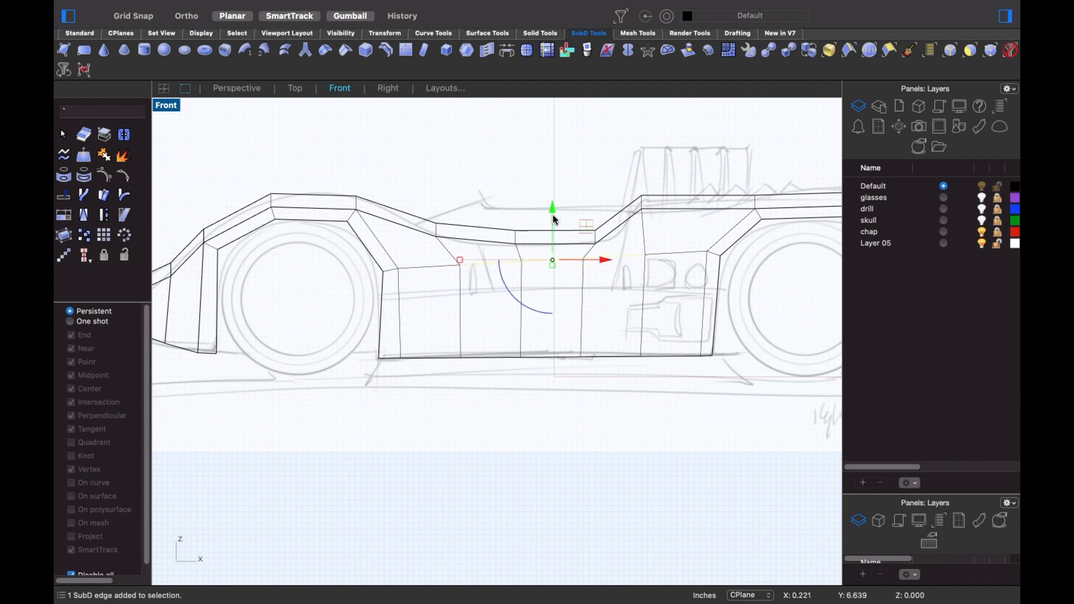
mouse_move(552, 260)
mouse_down()
mouse_move(549, 311)
mouse_move(551, 267)
mouse_up()
click(508, 370)
scroll(510, 367, down, 4)
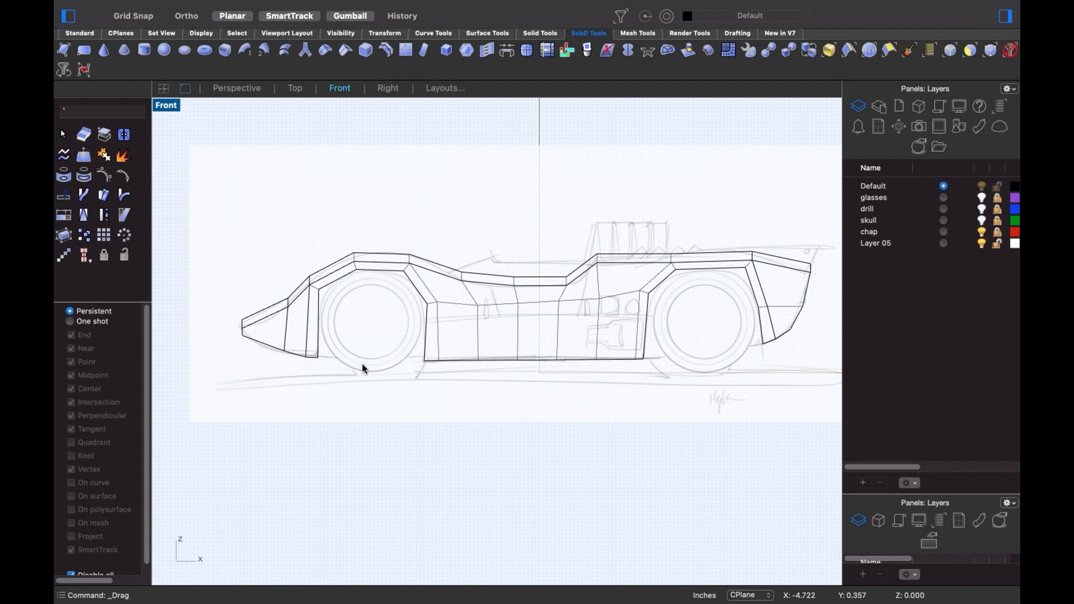
scroll(358, 365, up, 3)
scroll(628, 314, down, 4)
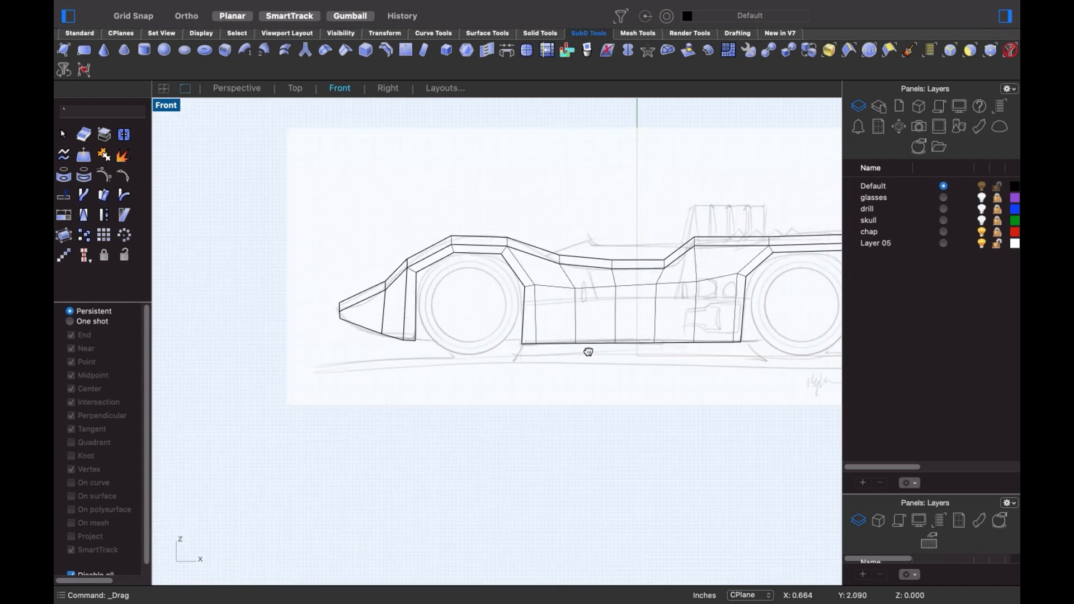
right_drag(587, 352, 403, 350)
right_drag(604, 326, 684, 323)
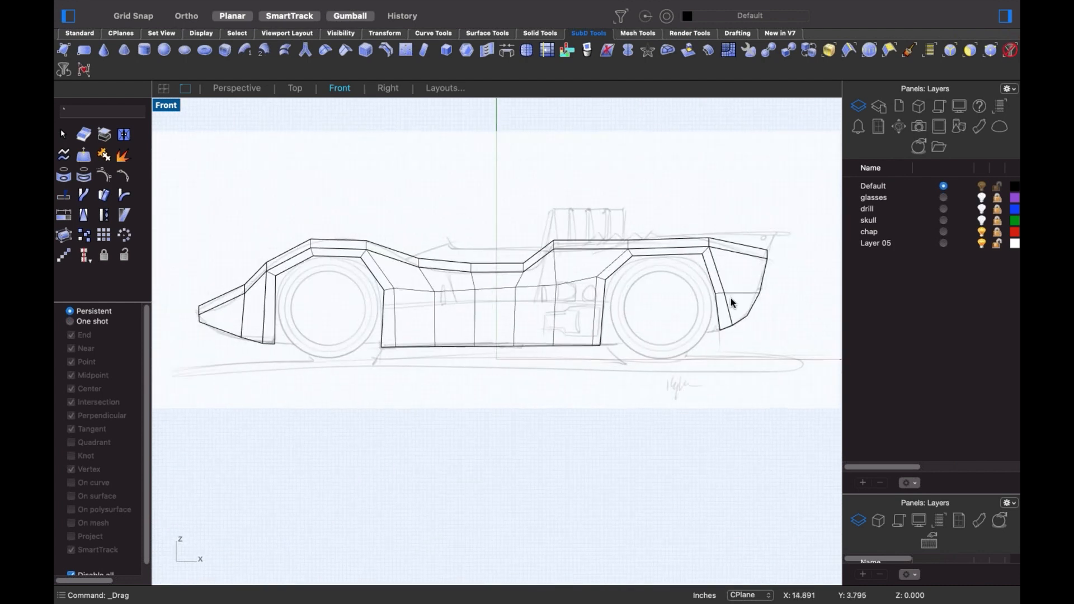
scroll(731, 297, up, 4)
right_drag(360, 369, 526, 367)
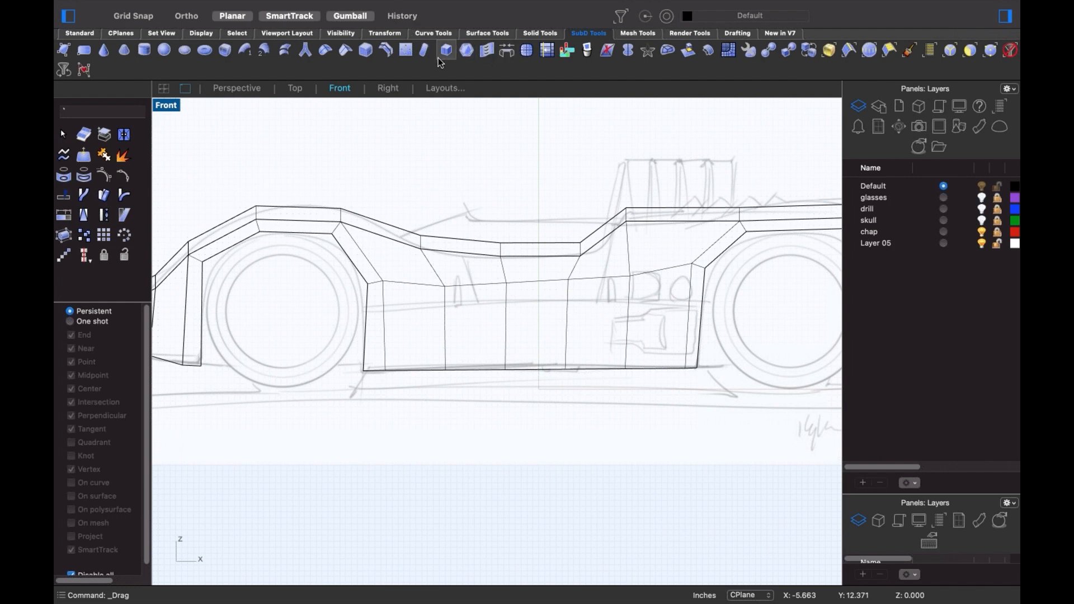
- Insert points across each vertical edge of the side panel, front to rear, forming a lengthwise edge
click(407, 51)
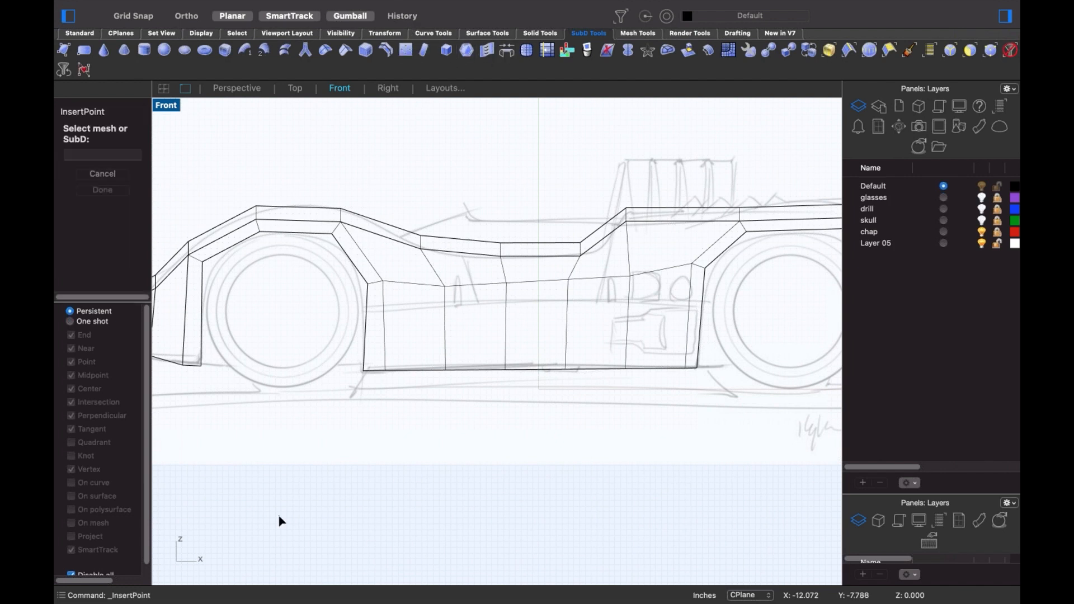
click(366, 336)
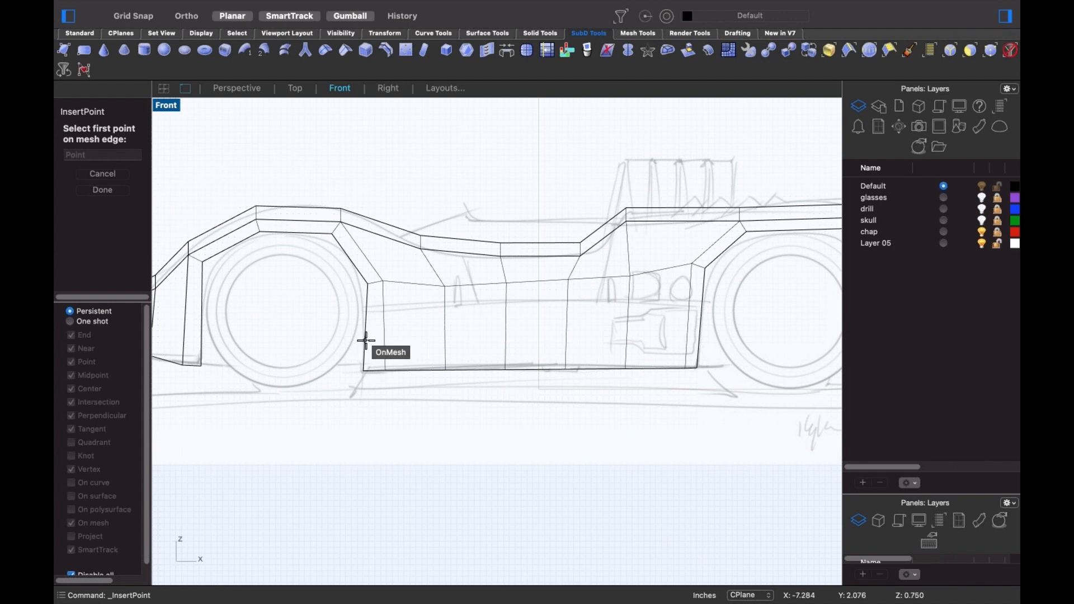
click(364, 336)
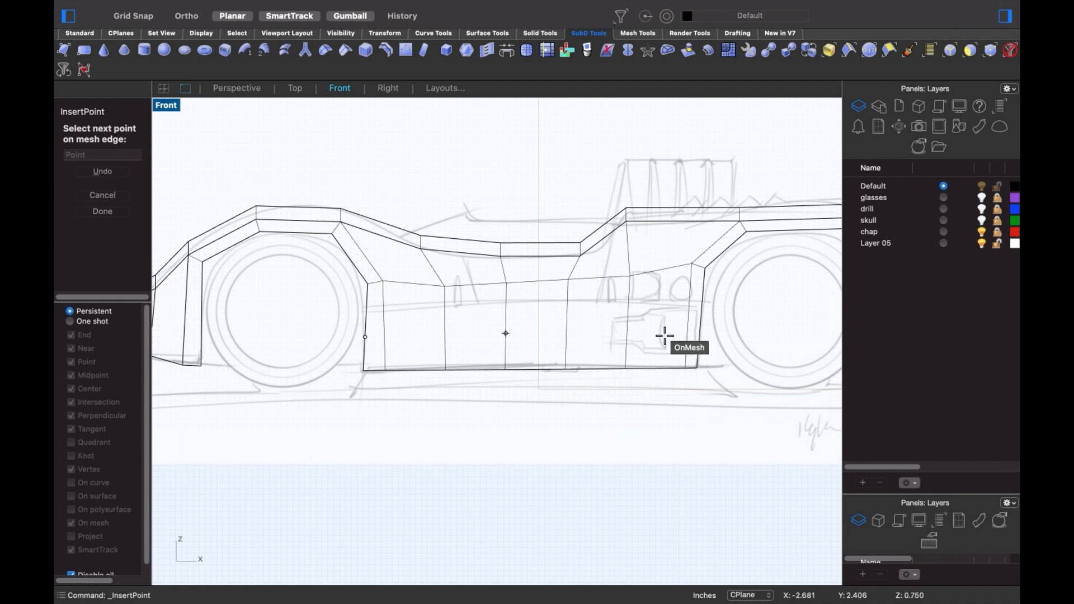
click(698, 328)
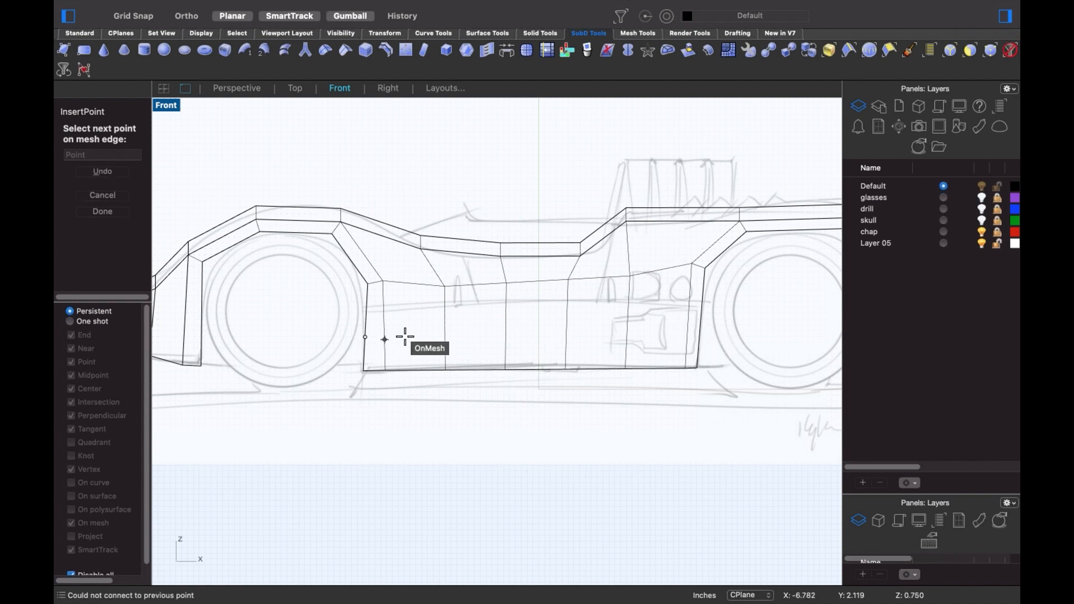
click(384, 338)
click(445, 335)
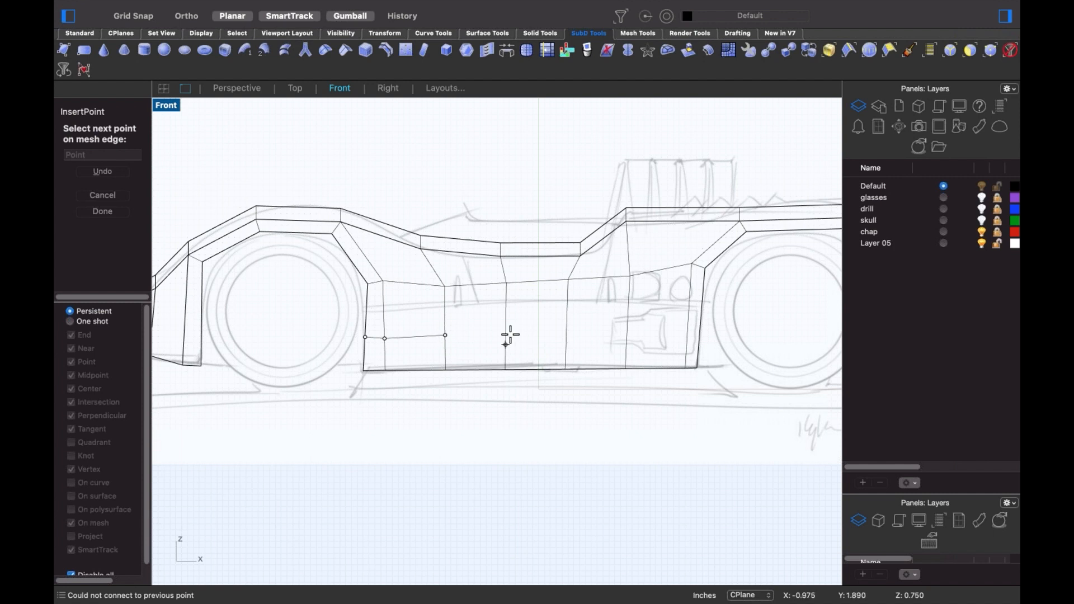
click(505, 335)
click(566, 335)
click(627, 336)
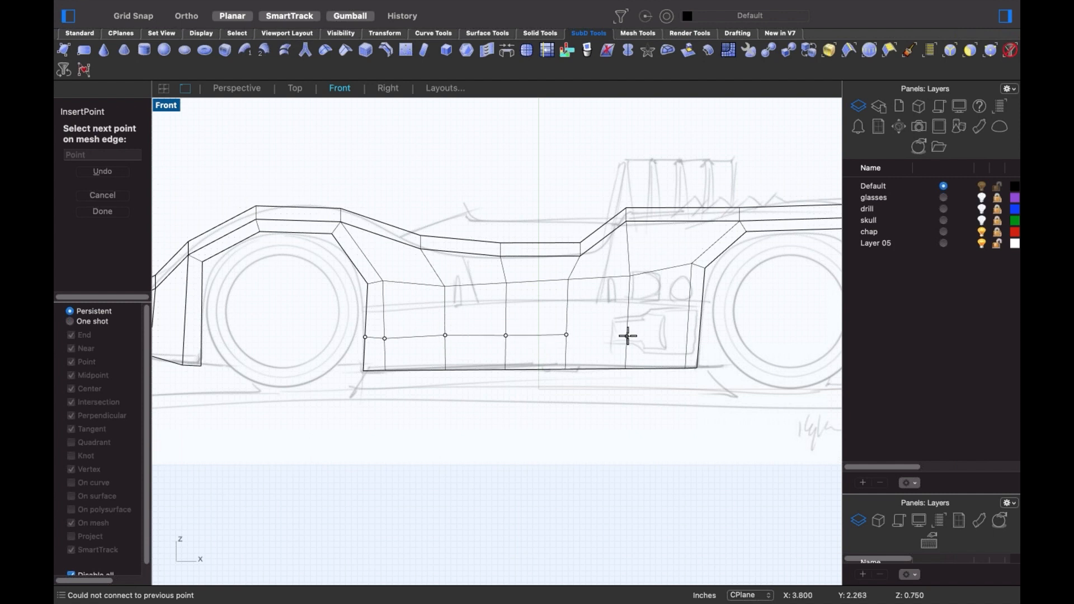
click(698, 335)
click(688, 338)
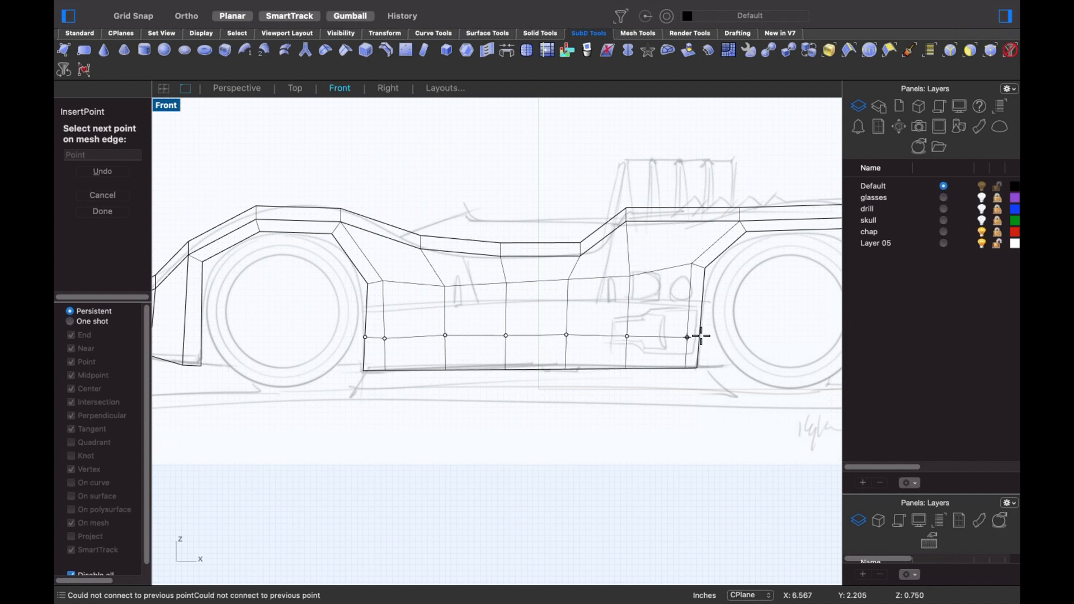
click(699, 336)
key(Return)
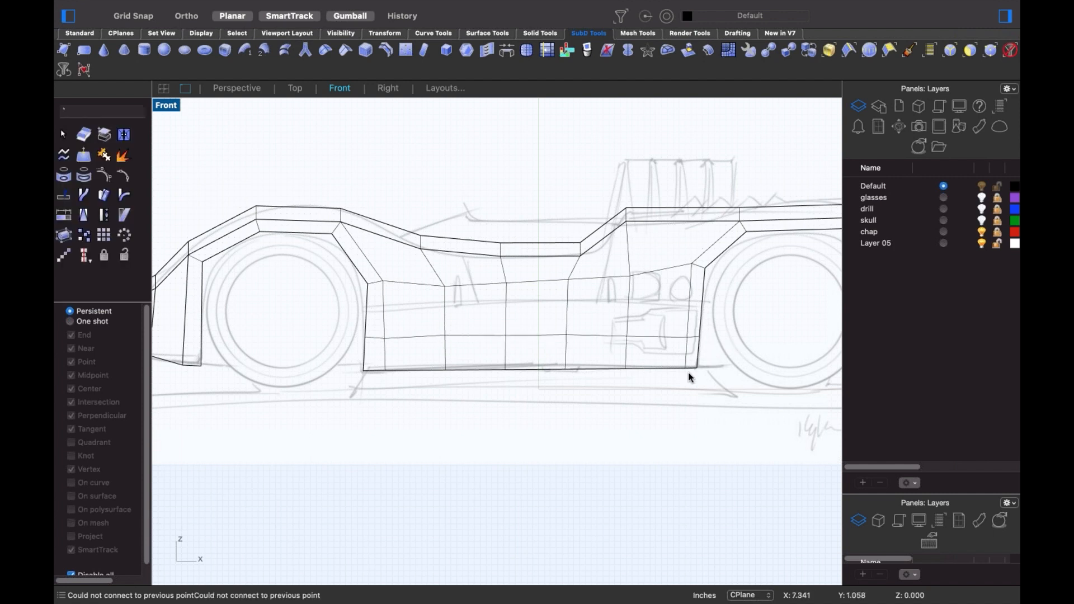
shift+super+click(487, 336)
- Switch to the Perspective viewport and shift the side's bottom edge loop sideways
click(519, 390)
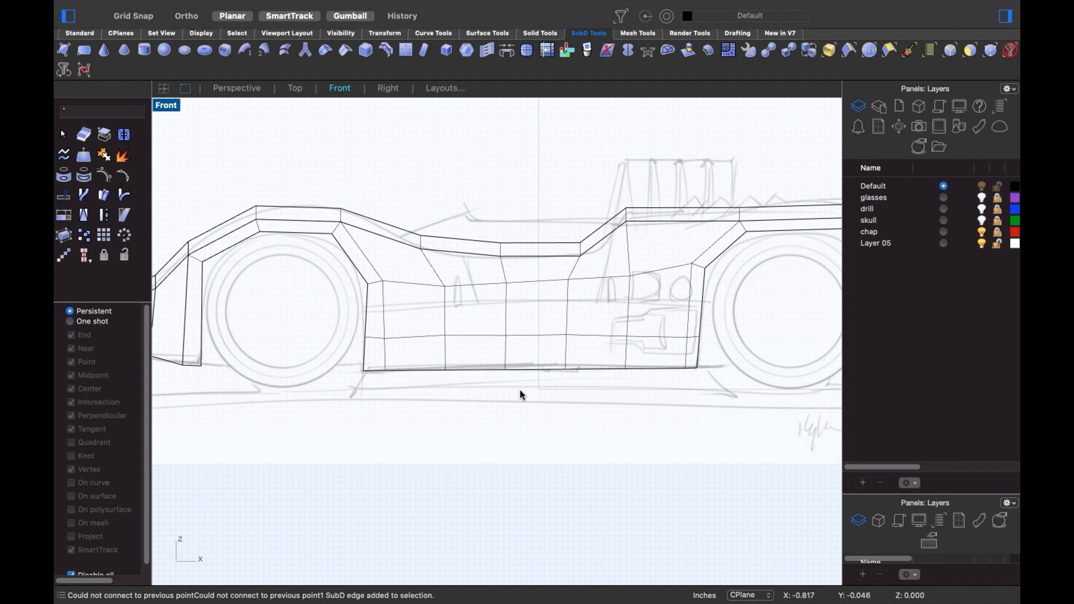
key(Return)
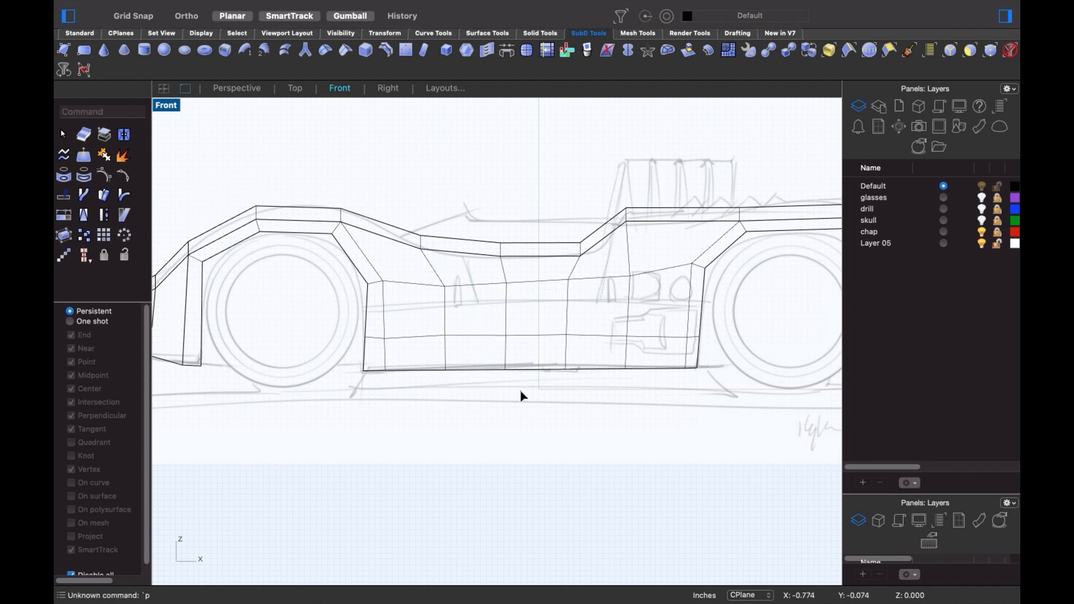
text(p)
key(Return)
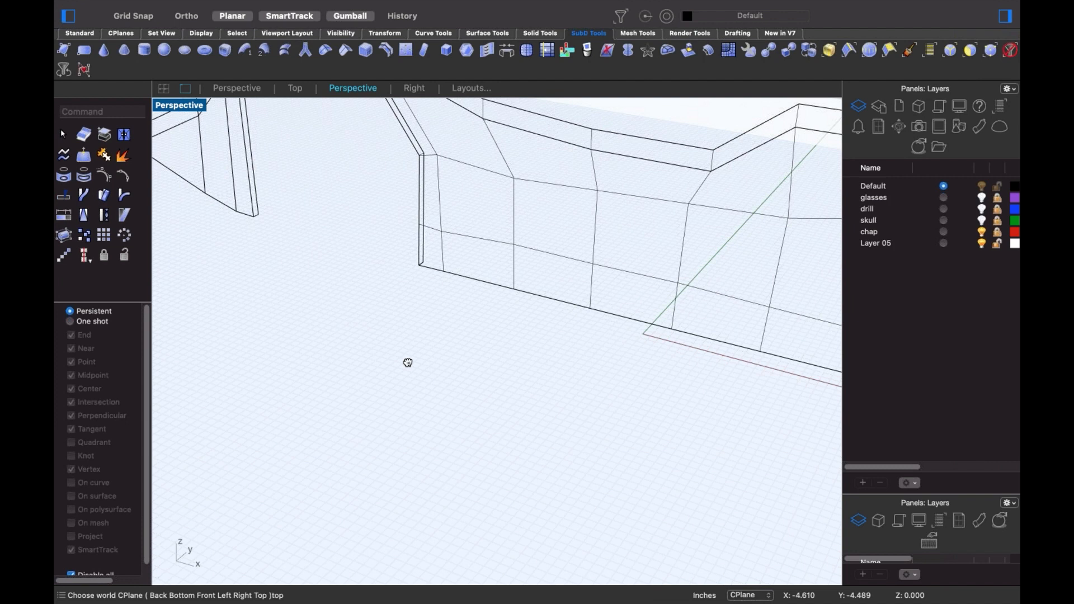
right_drag(408, 363, 409, 353)
scroll(408, 352, down, 7)
scroll(556, 364, up, 6)
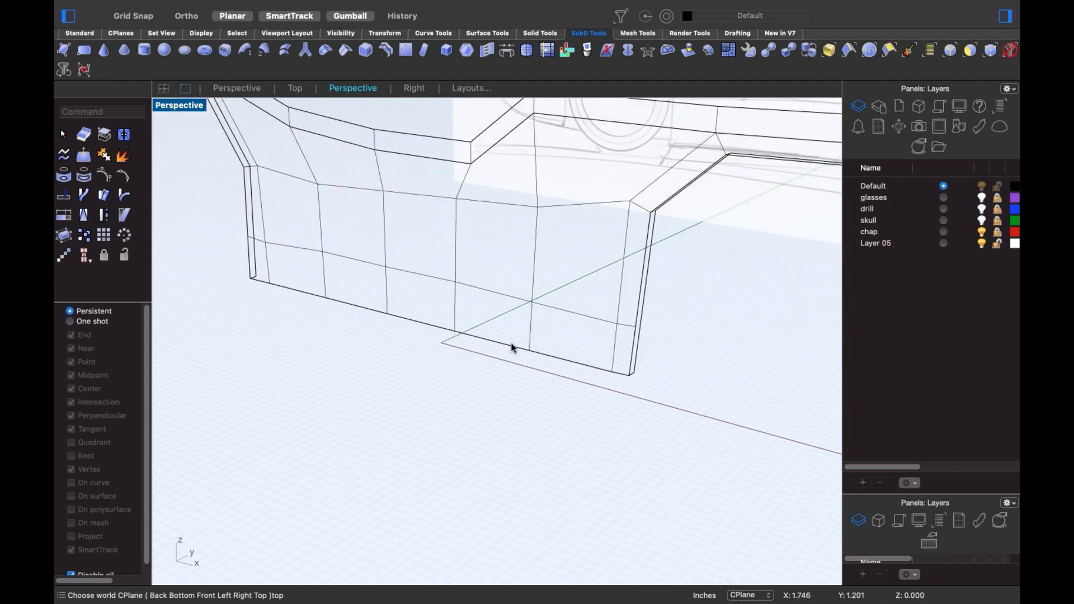
scroll(631, 375, up, 5)
click(629, 368)
scroll(630, 368, down, 4)
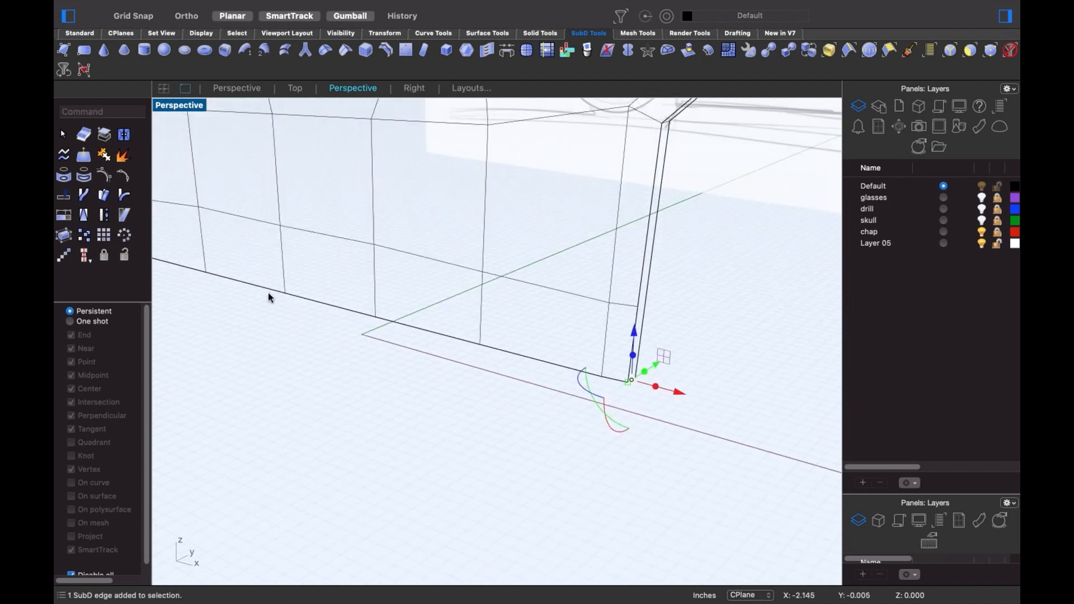
scroll(268, 293, up, 5)
scroll(259, 304, up, 5)
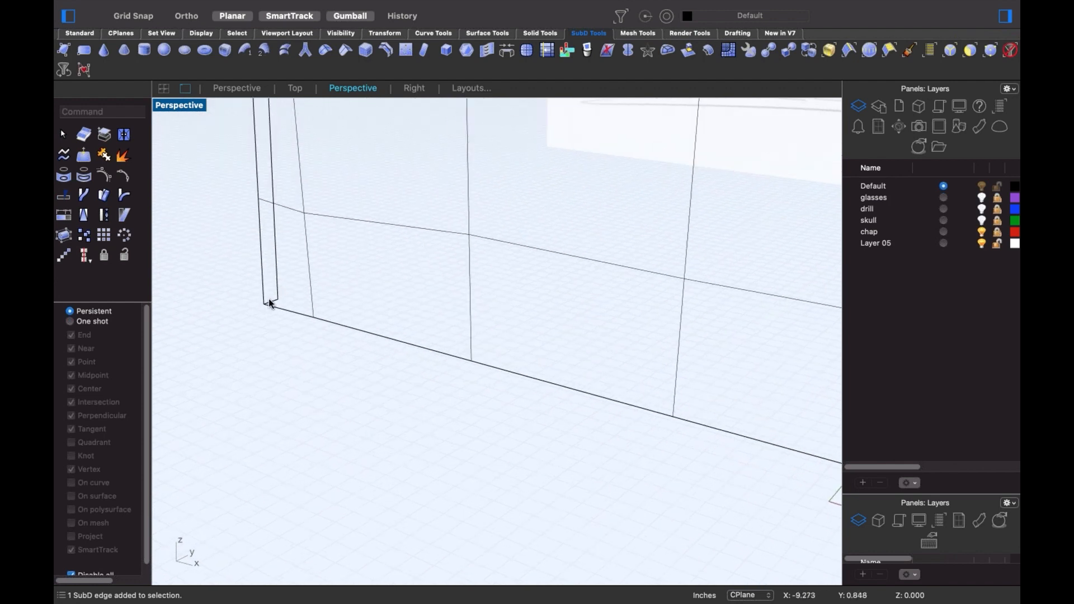
shift+super+double_click(280, 309)
scroll(328, 363, down, 5)
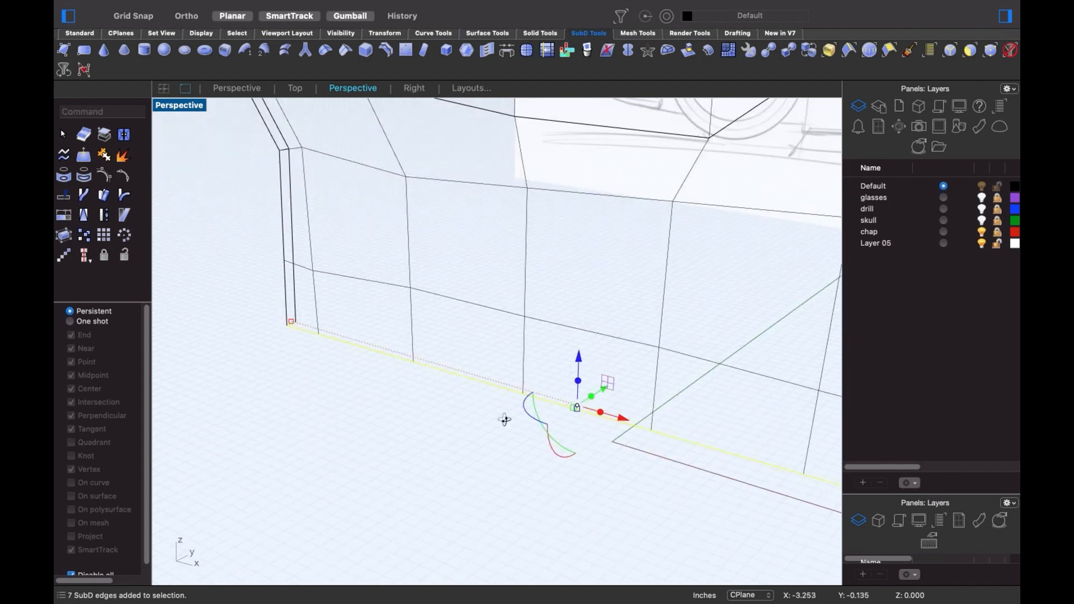
right_drag(500, 421, 618, 420)
drag(653, 407, 727, 372)
- Window-select the rear bottom corner and move it up and sideways
click(352, 305)
scroll(352, 305, down, 7)
shift+right_drag(434, 352, 339, 329)
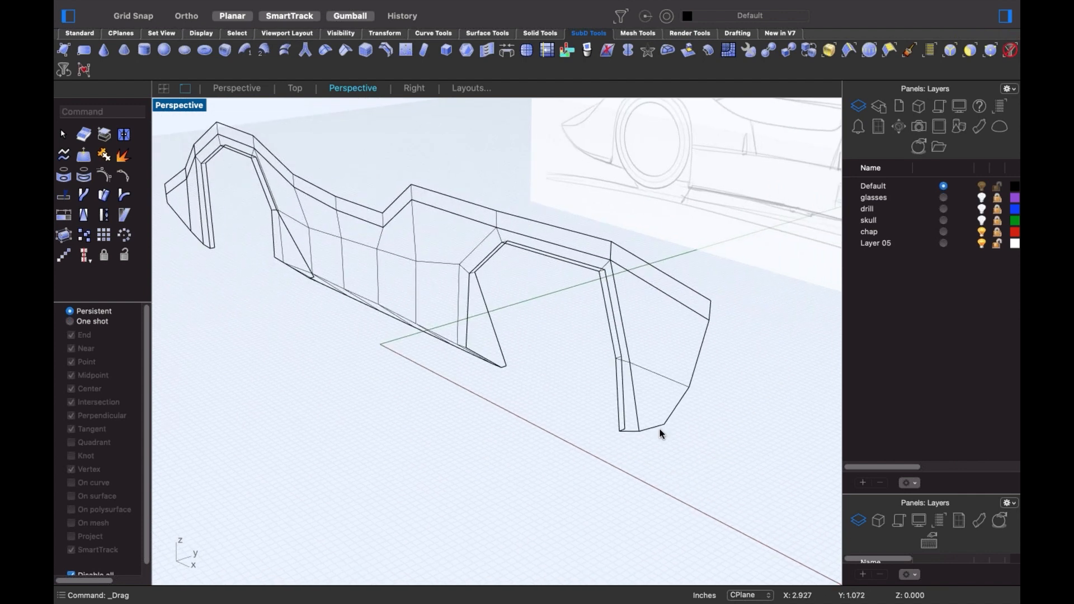
drag(585, 397, 683, 454)
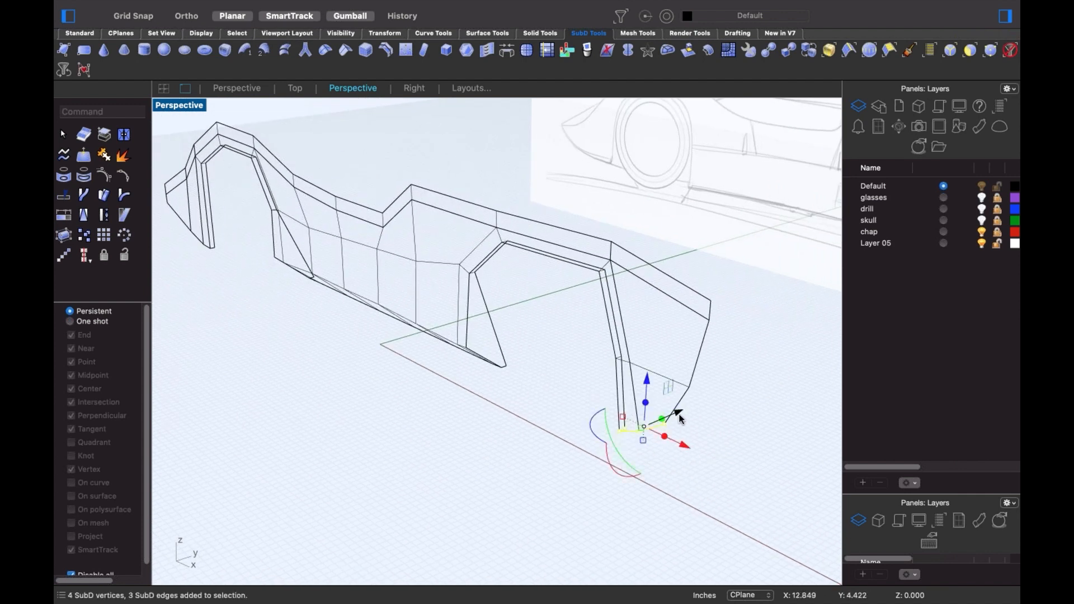
drag(679, 417, 709, 399)
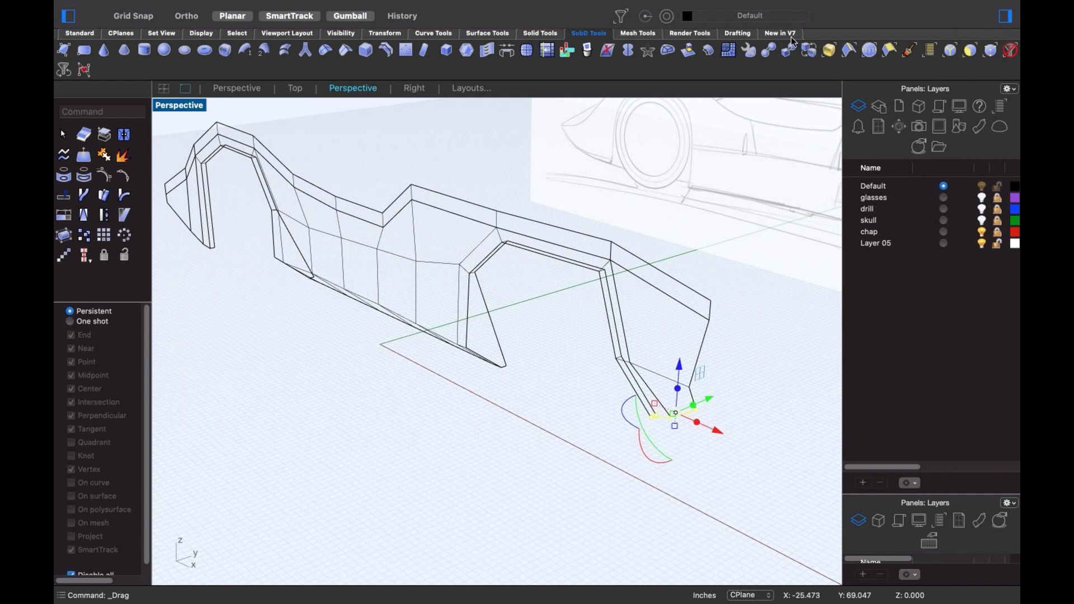
- Orbit to a low view of the nose and inspect its bottom edges and corner vertices
scroll(413, 394, down, 5)
right_drag(412, 394, 305, 389)
scroll(304, 388, up, 6)
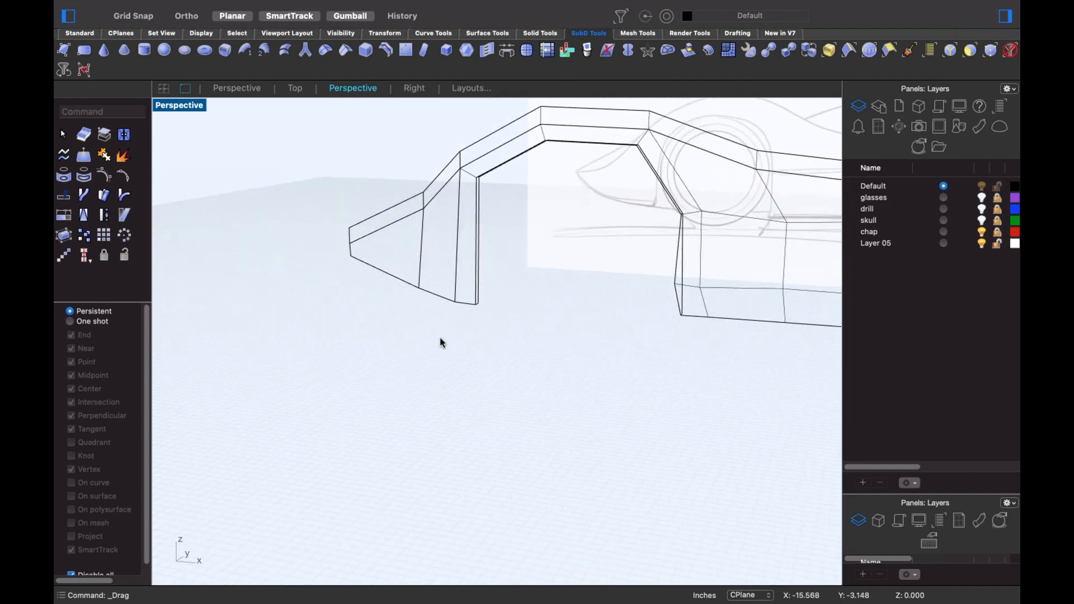
right_drag(440, 342, 424, 280)
click(452, 287)
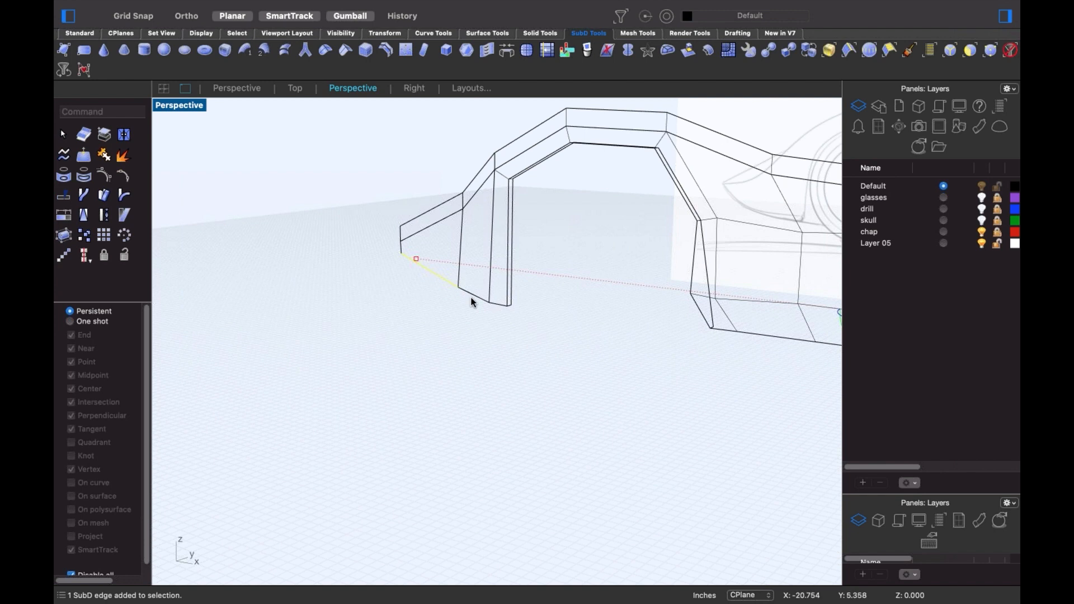
shift+super+click(472, 298)
shift+super+drag(527, 293, 540, 335)
right_drag(497, 336, 506, 345)
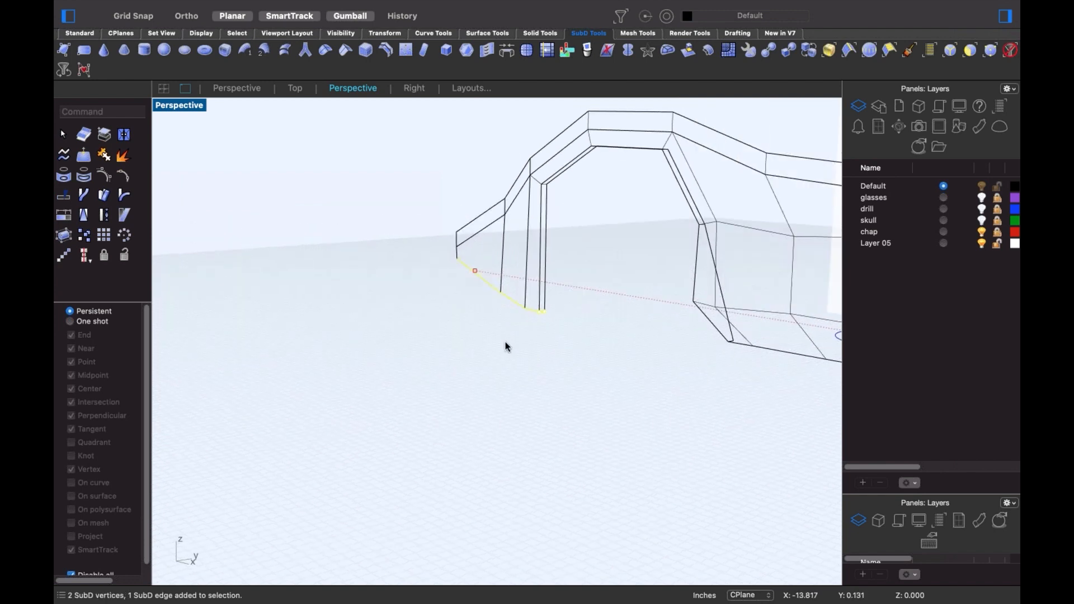
click(410, 301)
right_drag(412, 304, 425, 386)
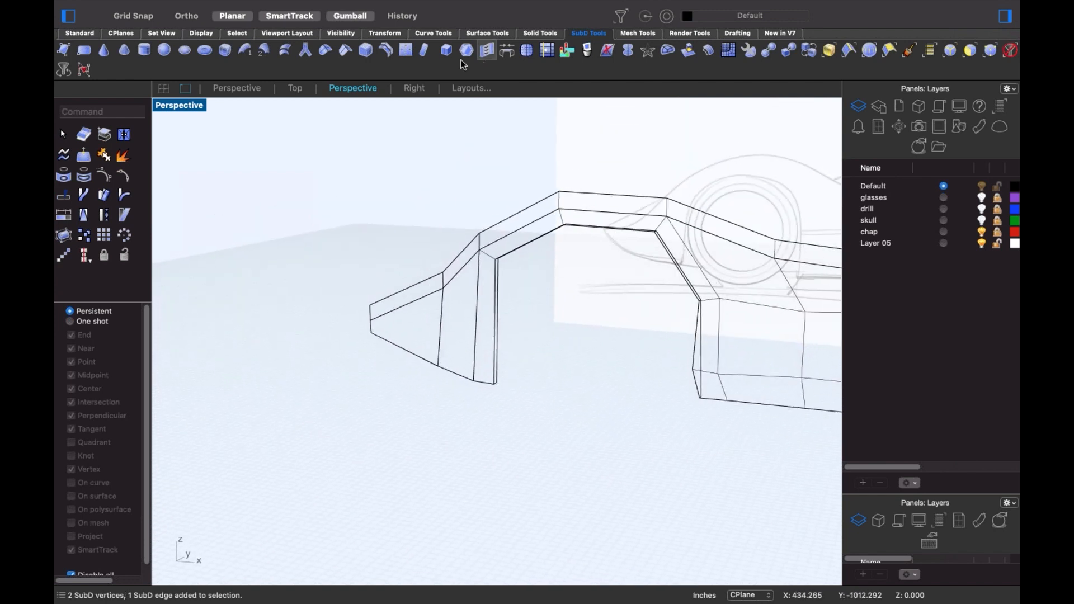
click(406, 50)
- Insert points across four edges of the rear side panel to add a new lengthwise edge
click(498, 368)
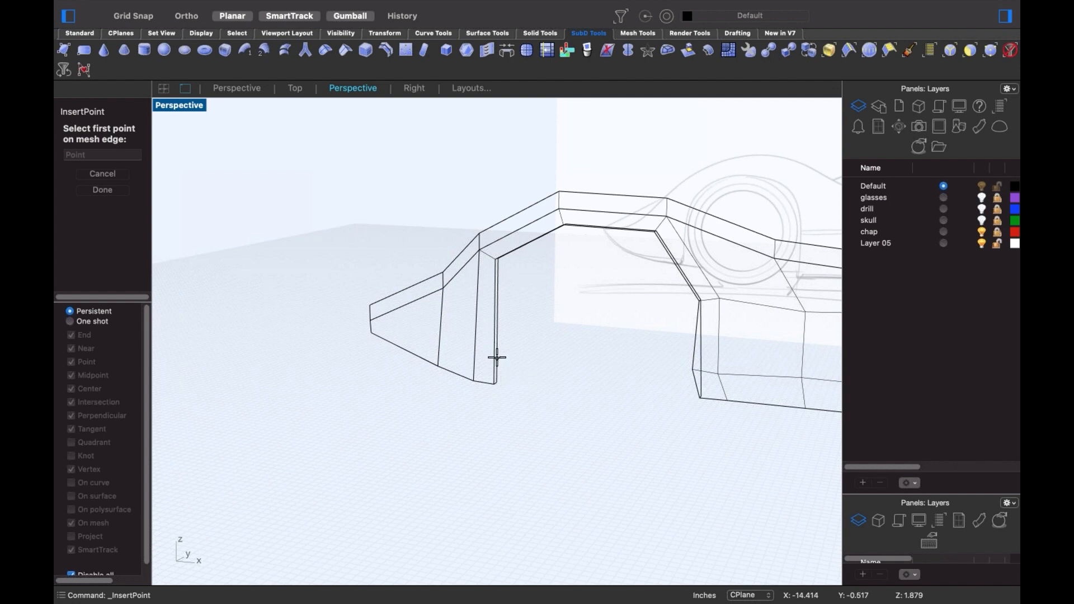
scroll(376, 338, up, 5)
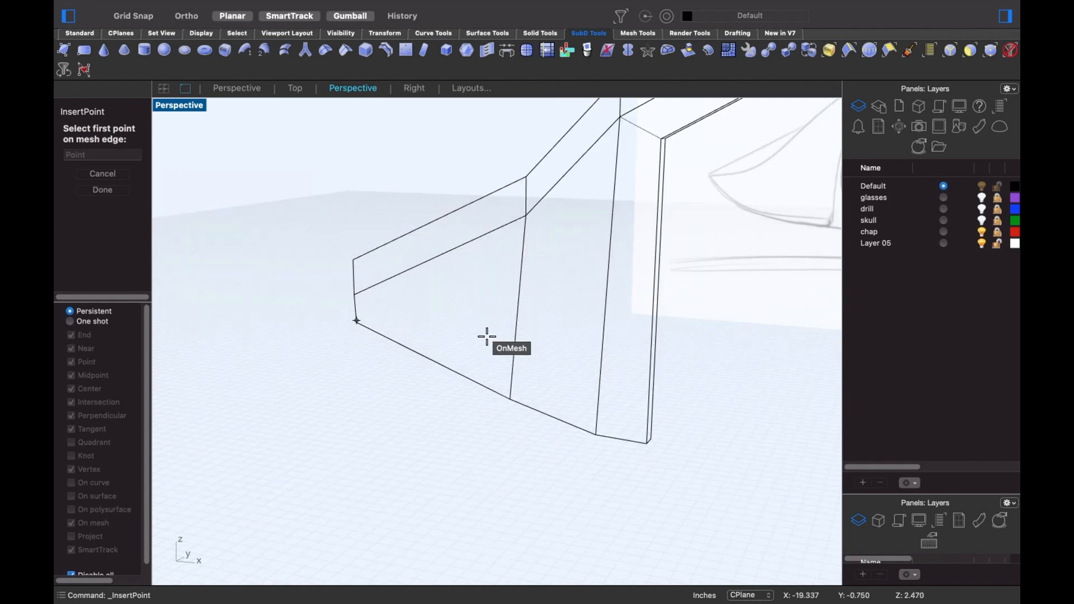
click(380, 306)
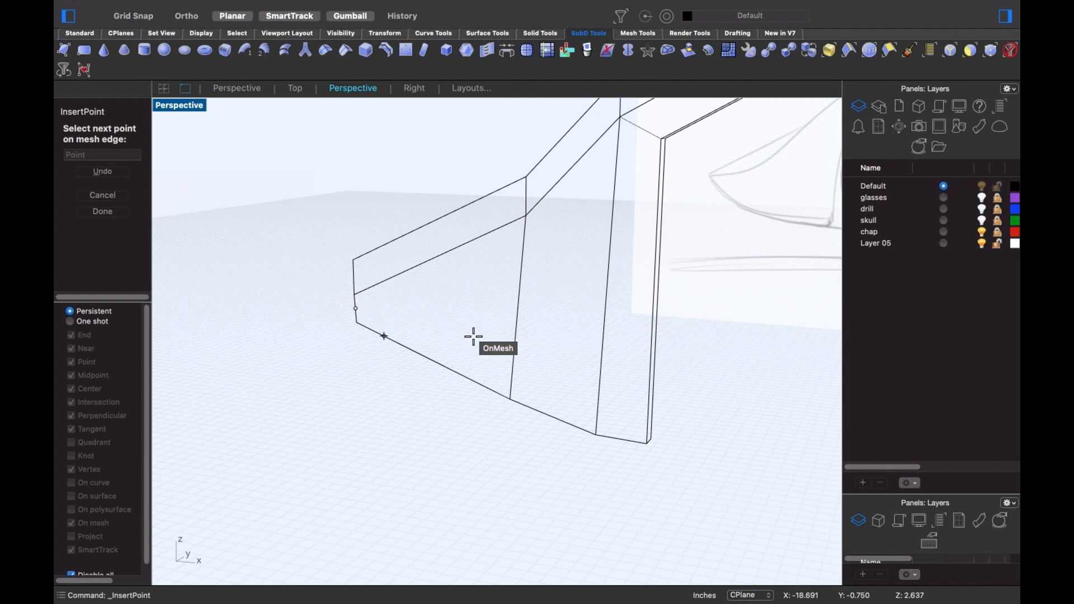
click(514, 357)
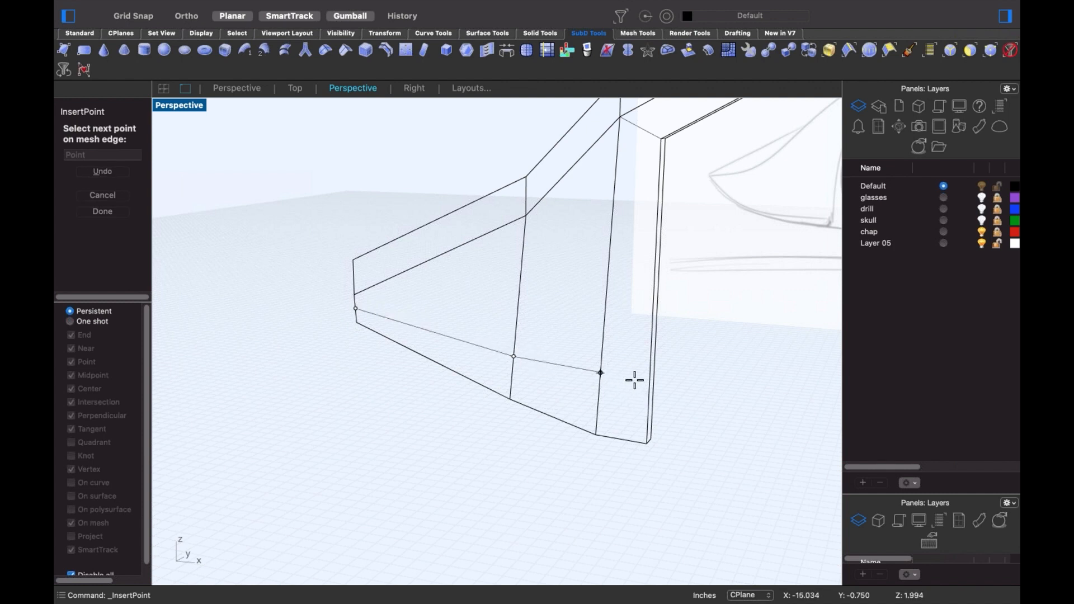
click(634, 380)
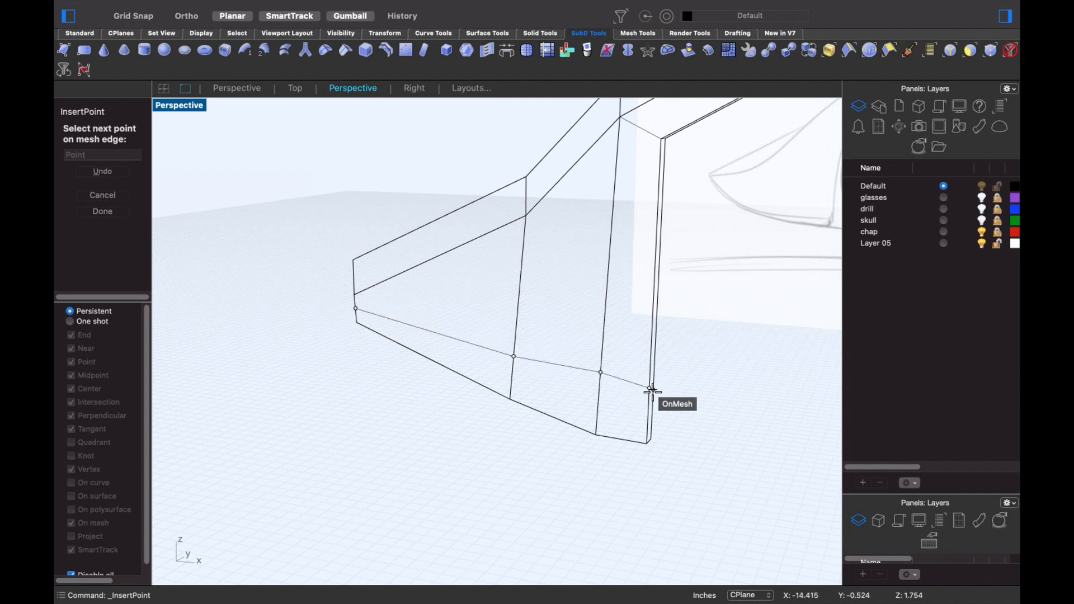
click(649, 387)
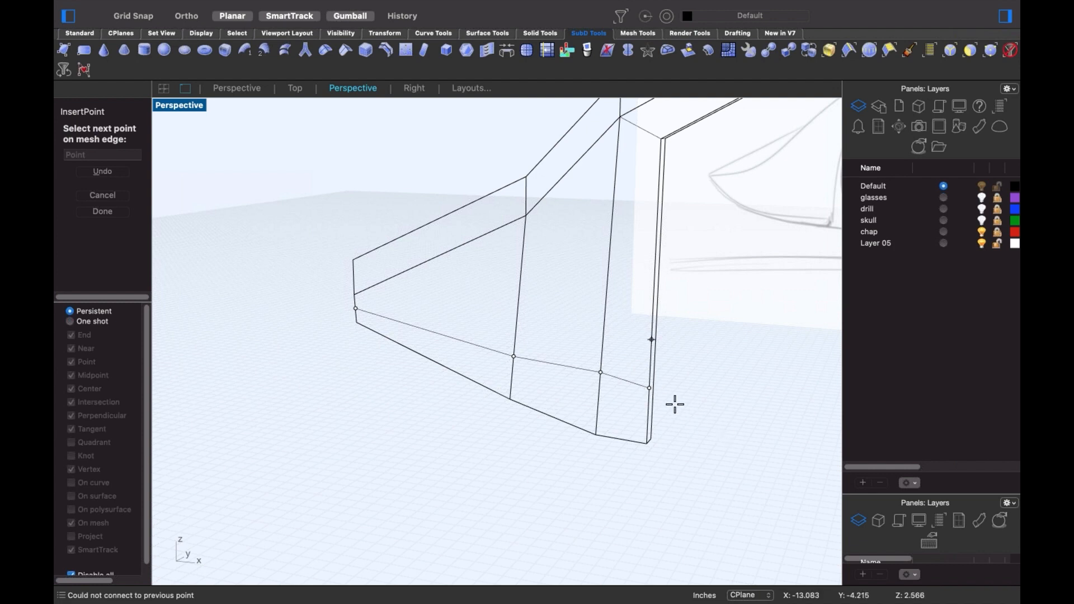
scroll(652, 386, up, 3)
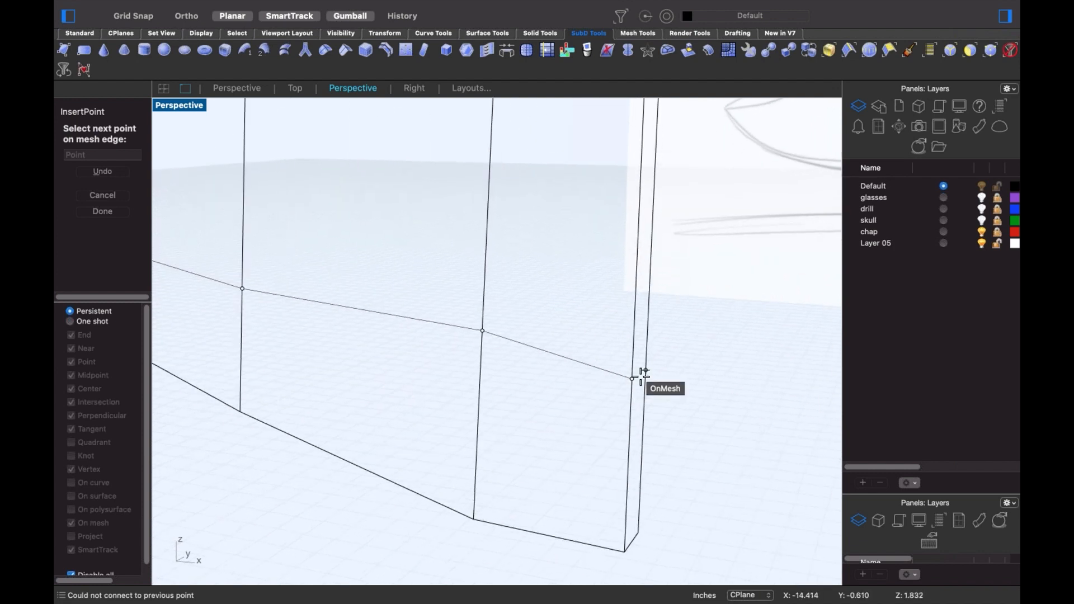
key(Return)
scroll(650, 390, down, 6)
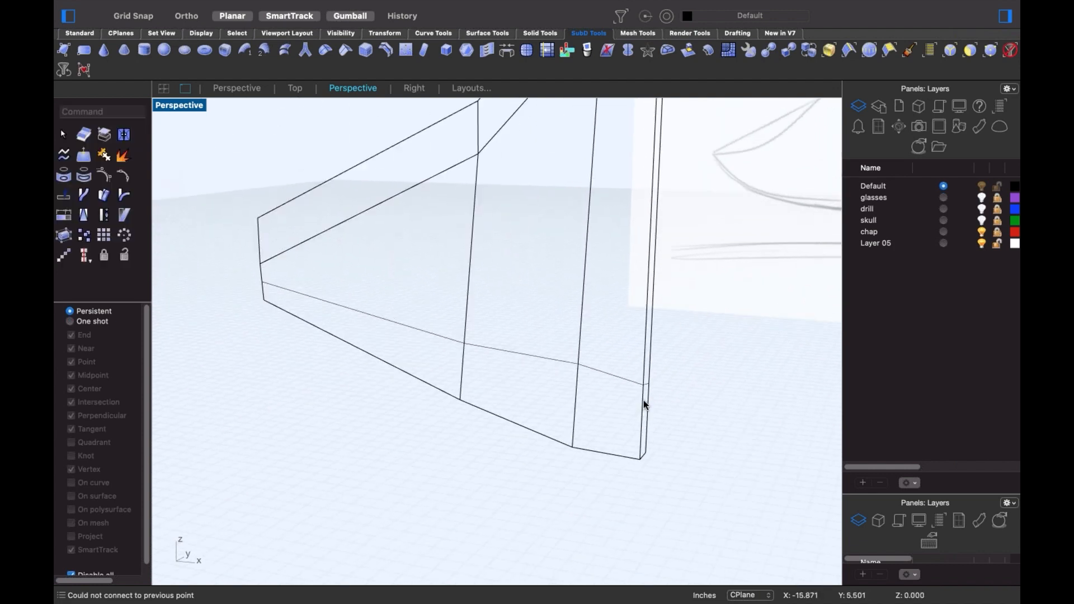
- Push the panel's bottom edge and neighbouring corner edge outward
shift+super+click(431, 364)
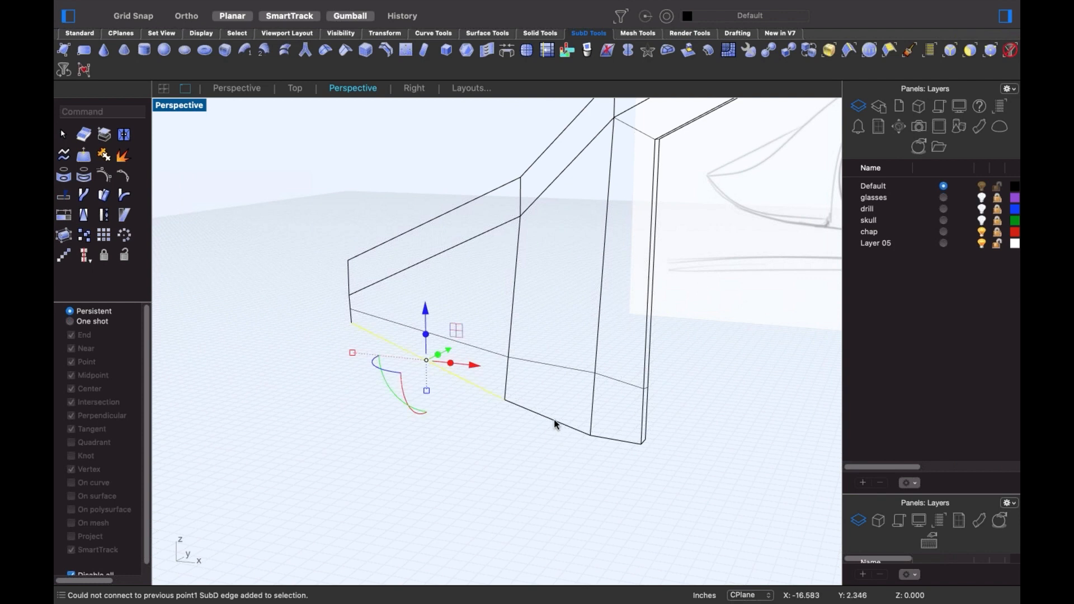
shift+super+drag(618, 422, 662, 461)
right_drag(653, 467, 607, 450)
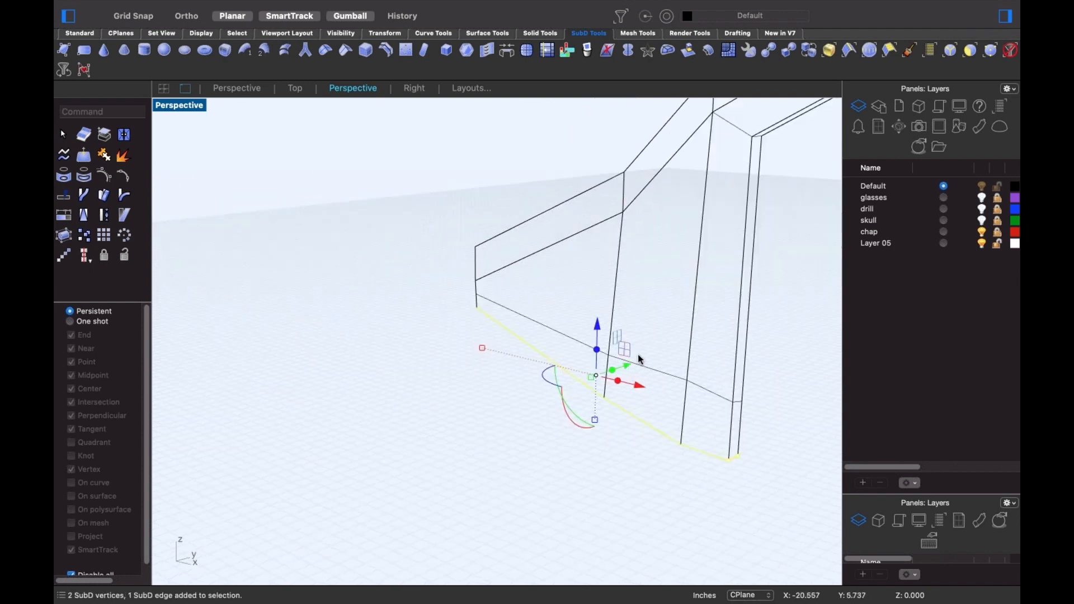
mouse_move(627, 366)
mouse_down()
mouse_move(649, 357)
mouse_move(641, 361)
mouse_up()
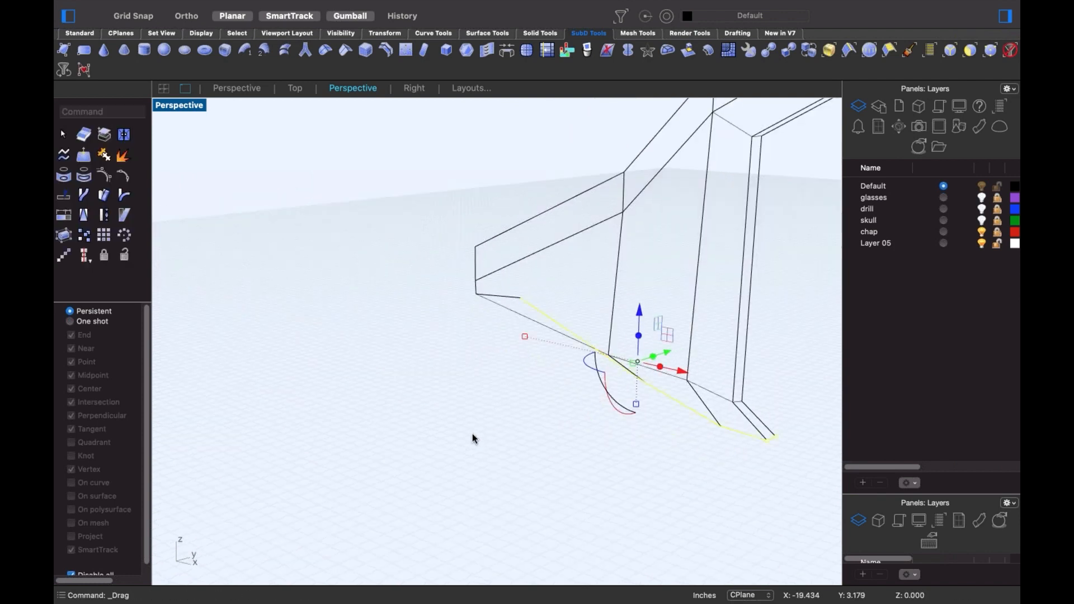
click(461, 421)
scroll(453, 409, down, 8)
shift+right_drag(548, 388, 359, 402)
scroll(369, 398, down, 7)
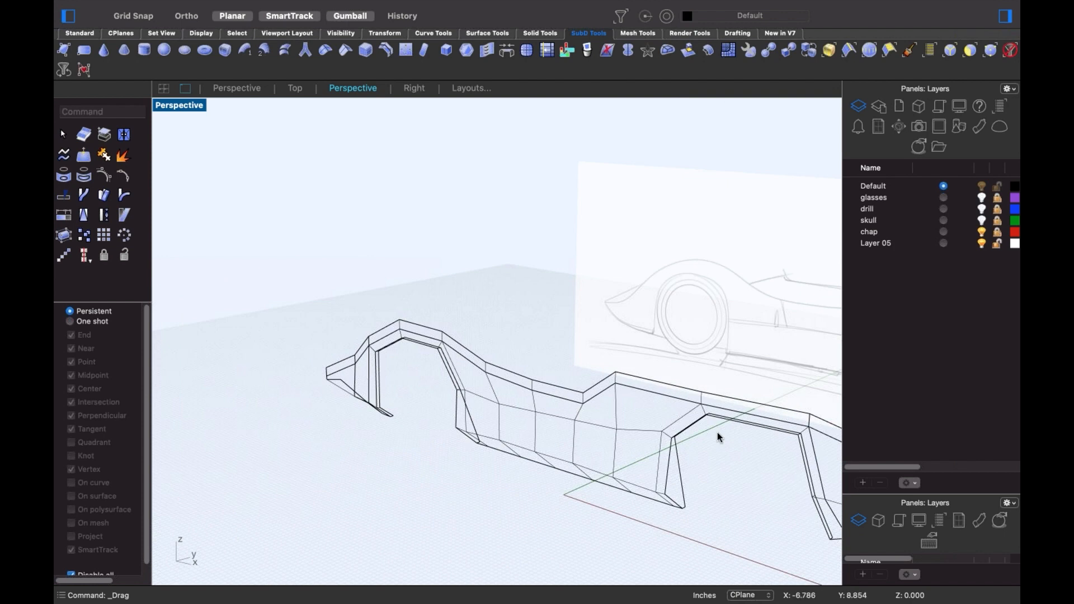
shift+right_drag(745, 429, 664, 401)
- Move the whole top edge loop outward to reshape the body
shift+super+click(721, 392)
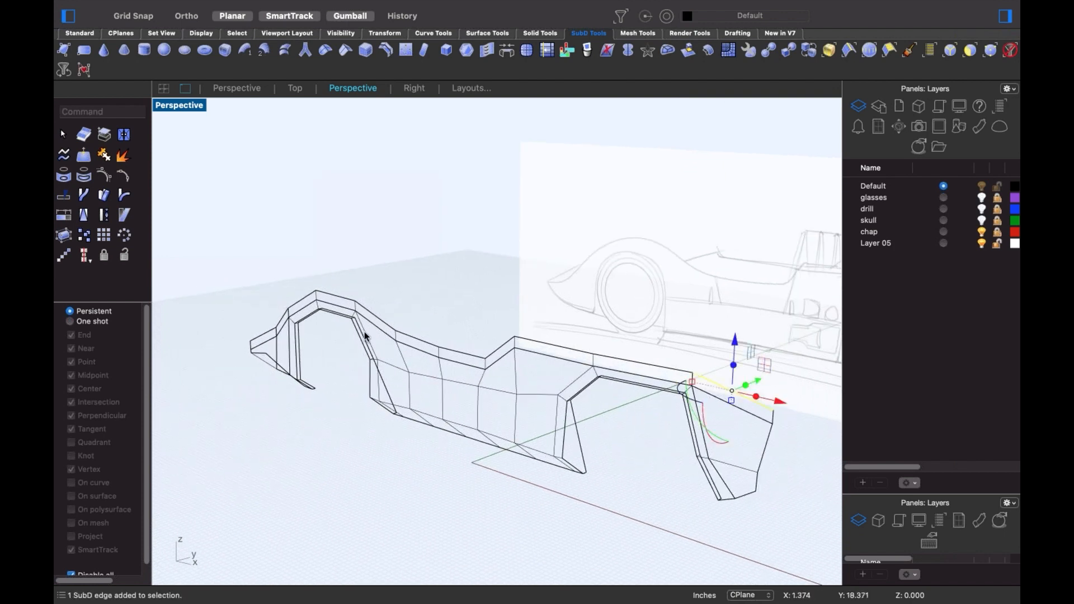
shift+super+double_click(276, 329)
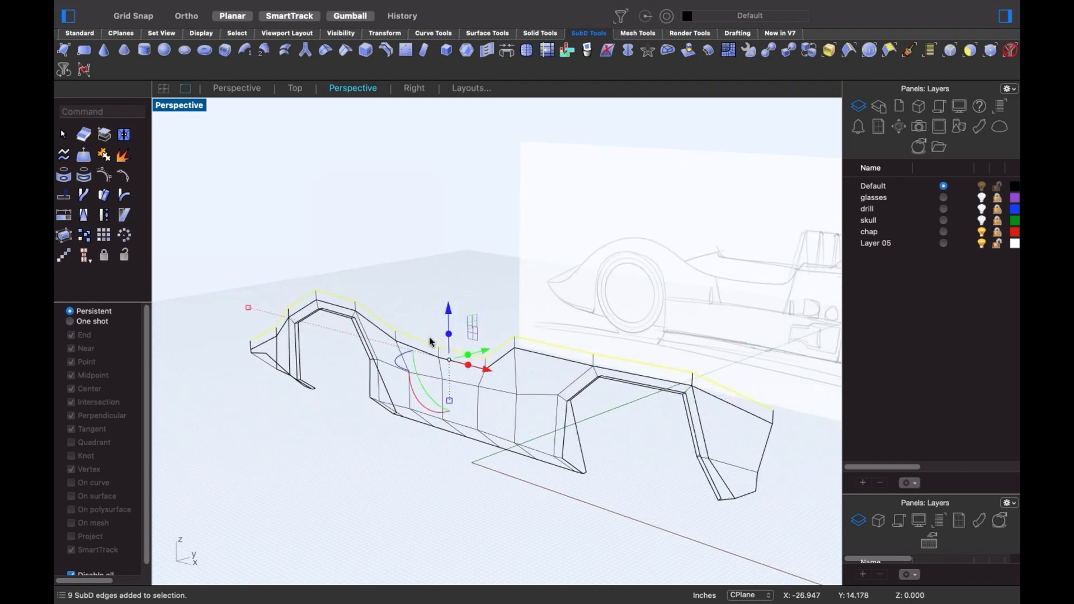
drag(479, 349, 448, 366)
click(381, 444)
shift+right_drag(386, 445, 418, 432)
- Switch to smooth Shaded display and remove creases from the nose and top edge loops
key(Tab)
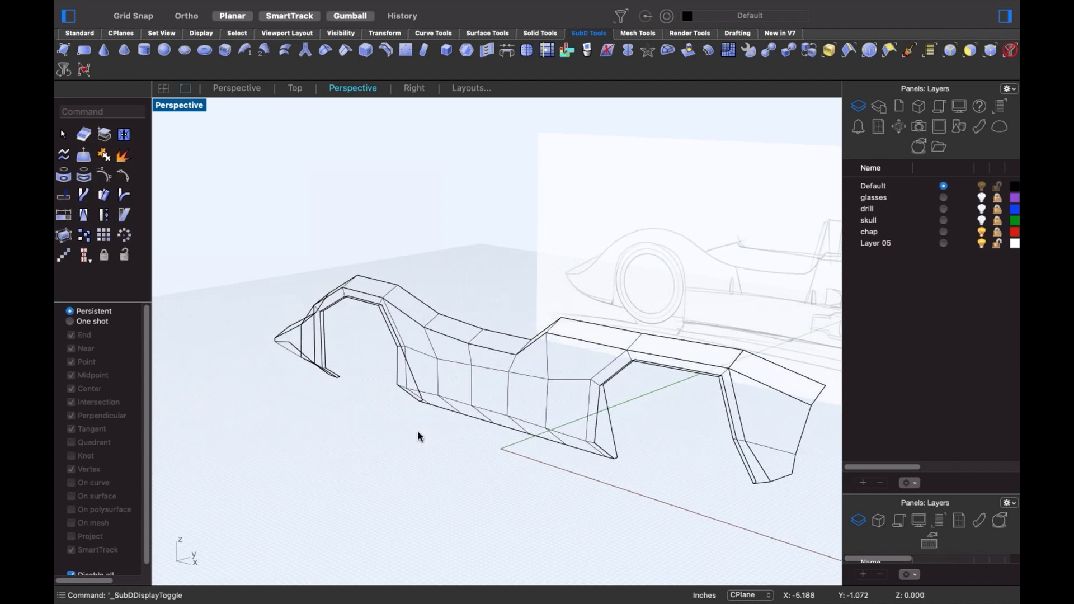
middle_click(364, 429)
click(403, 432)
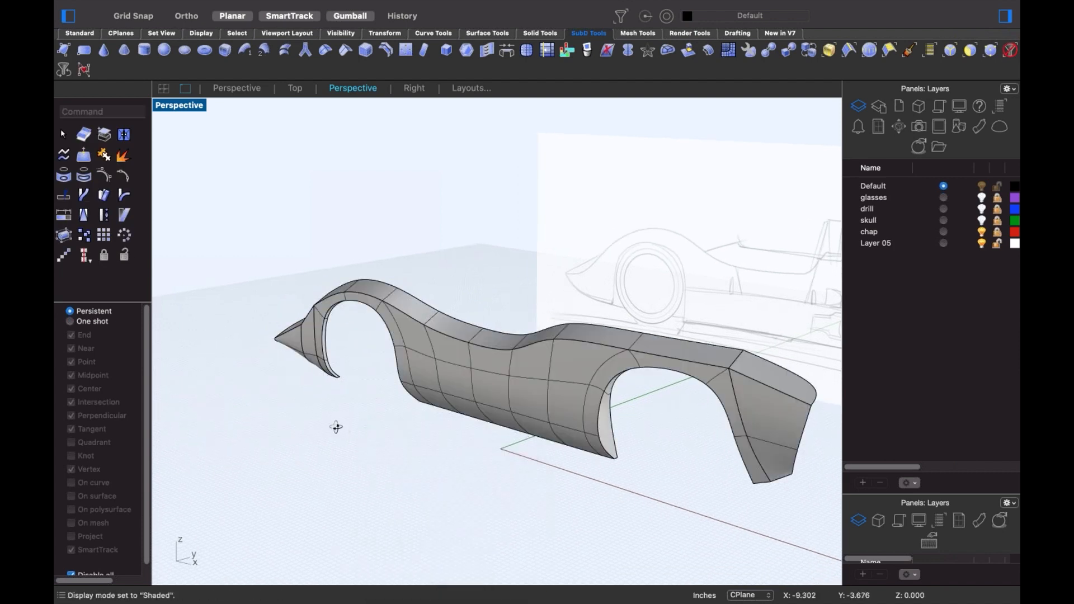
right_drag(403, 431, 349, 431)
double_click(317, 422)
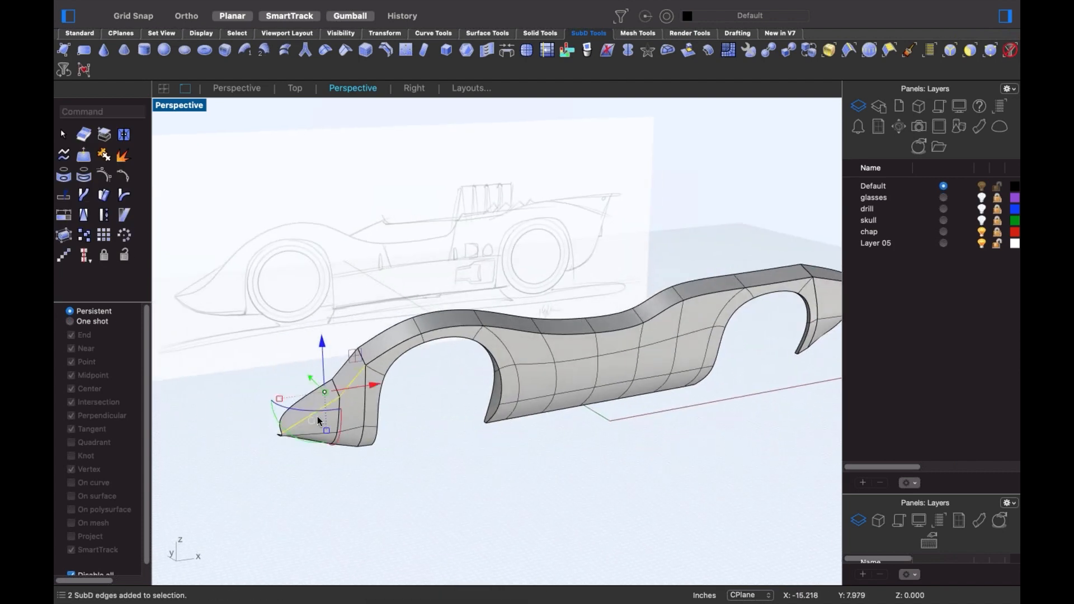
double_click(400, 345)
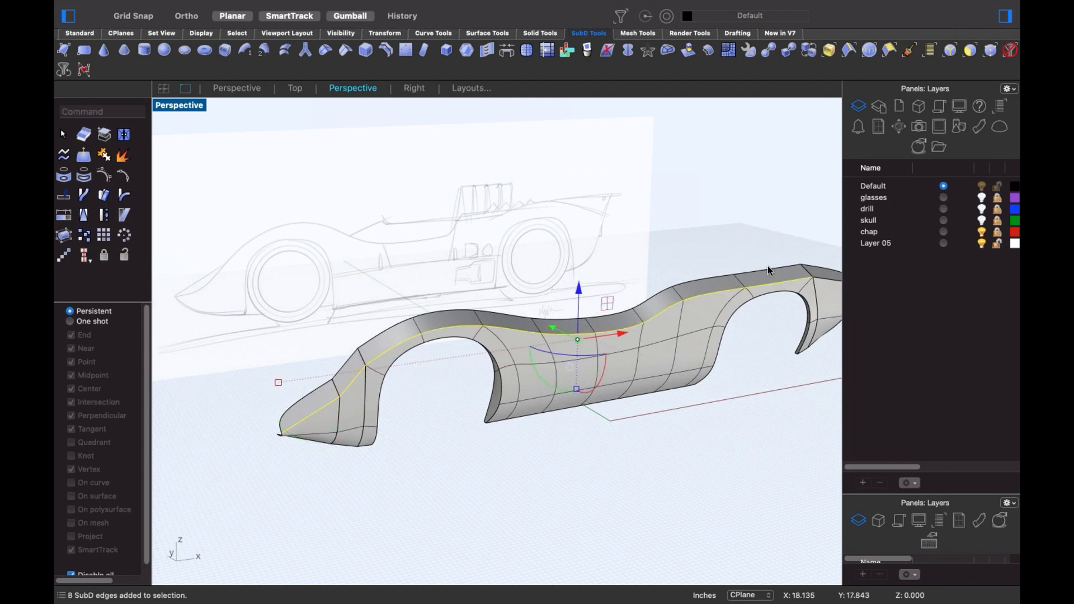
shift+click(831, 281)
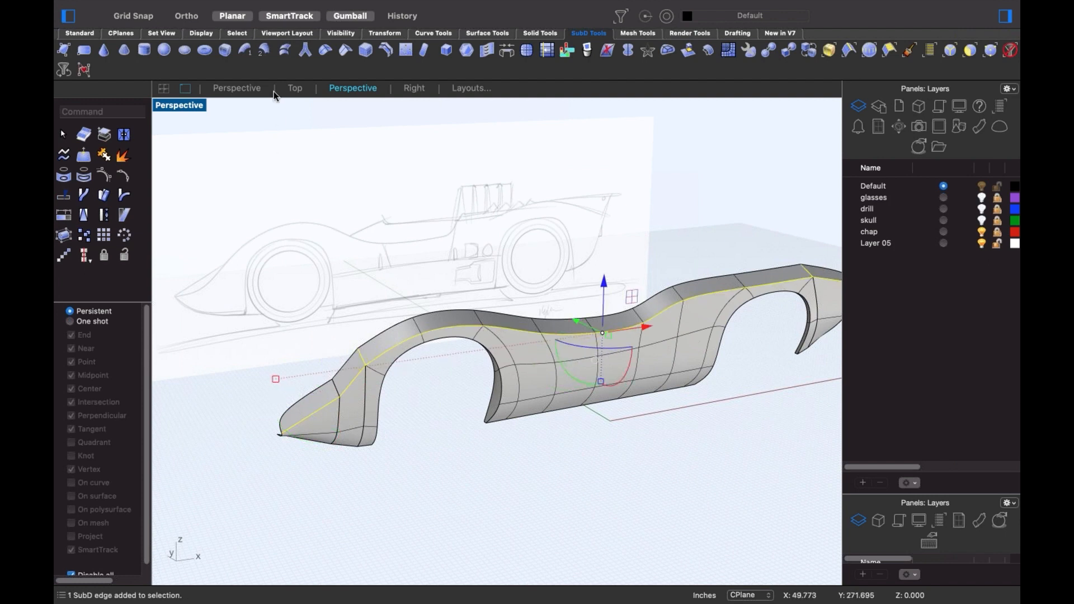
click(326, 55)
click(292, 214)
- Move the whole car side body down and to the left
scroll(492, 364, down, 3)
right_drag(616, 444, 452, 363)
click(452, 363)
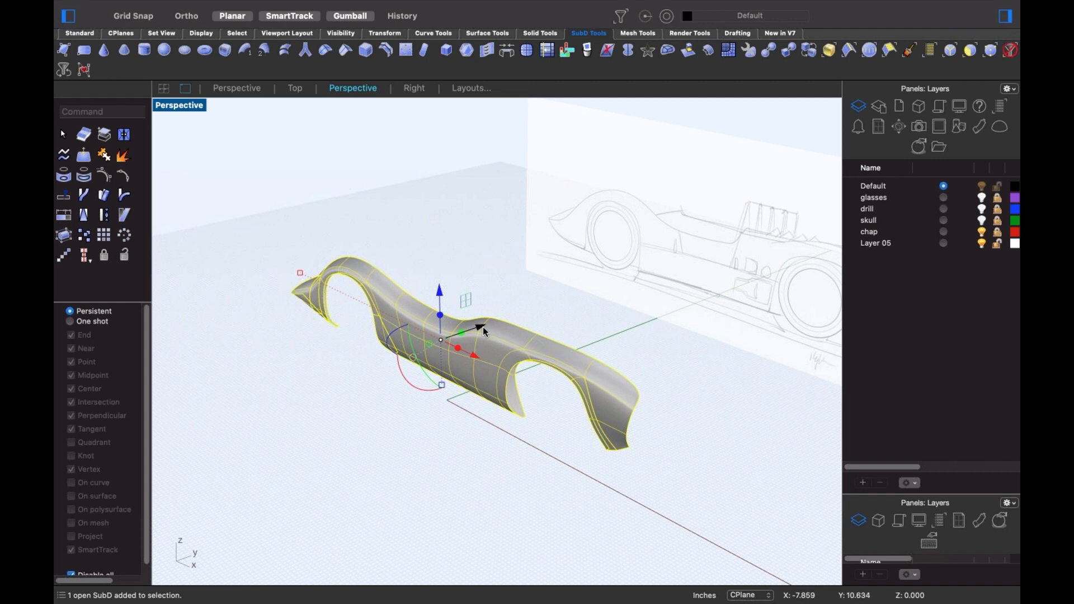
drag(482, 327, 397, 356)
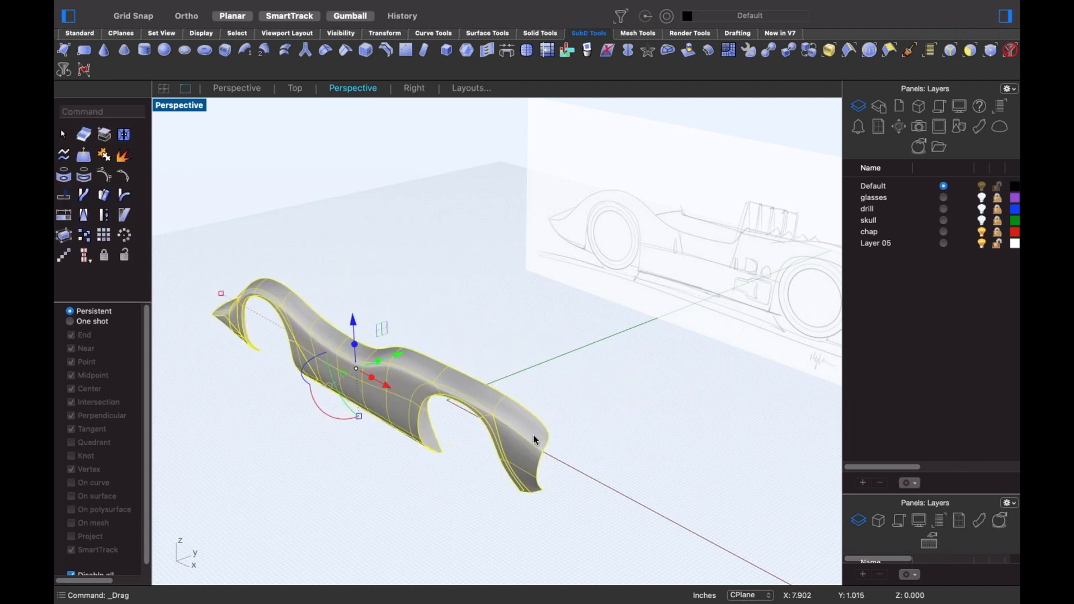
- Mirror the car side body about a plane starting at the origin, with Ortho on, to create the opposite side
text(m)
key(Return)
text(0)
key(Return)
key(shift)
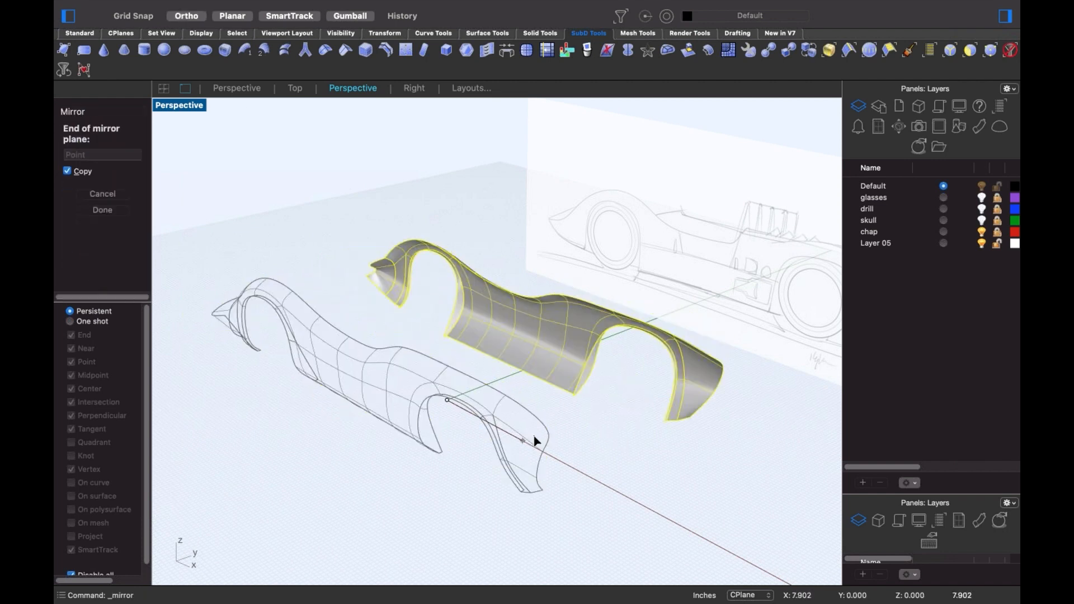
shift+click(534, 439)
click(609, 528)
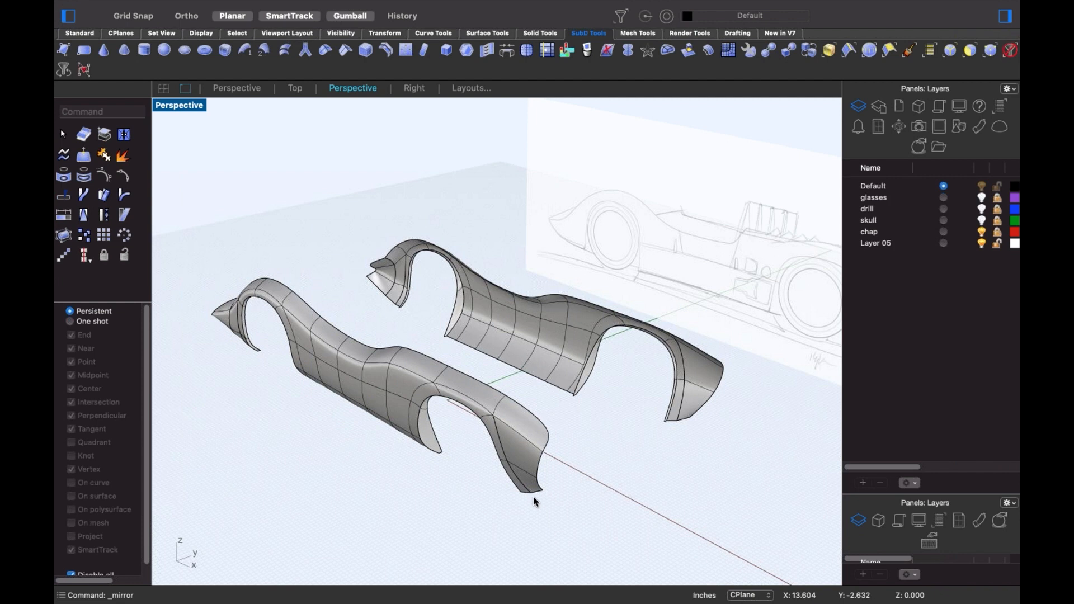
- Select the top edge chains of both car sides and start a Bridge between them
right_drag(533, 496, 551, 475)
shift+super+click(583, 409)
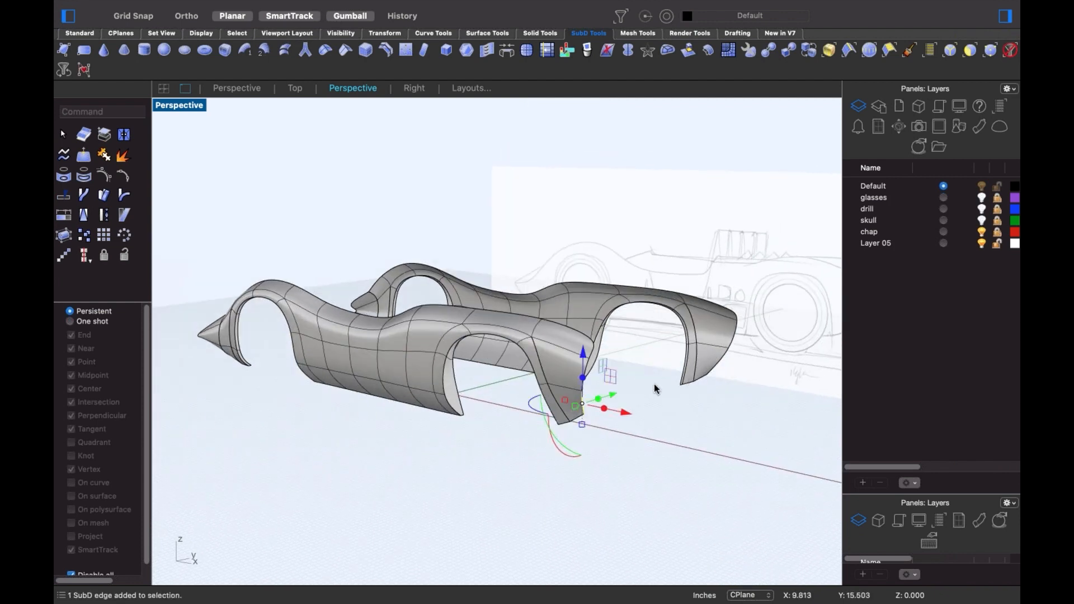
right_drag(208, 337, 237, 392)
scroll(197, 360, up, 2)
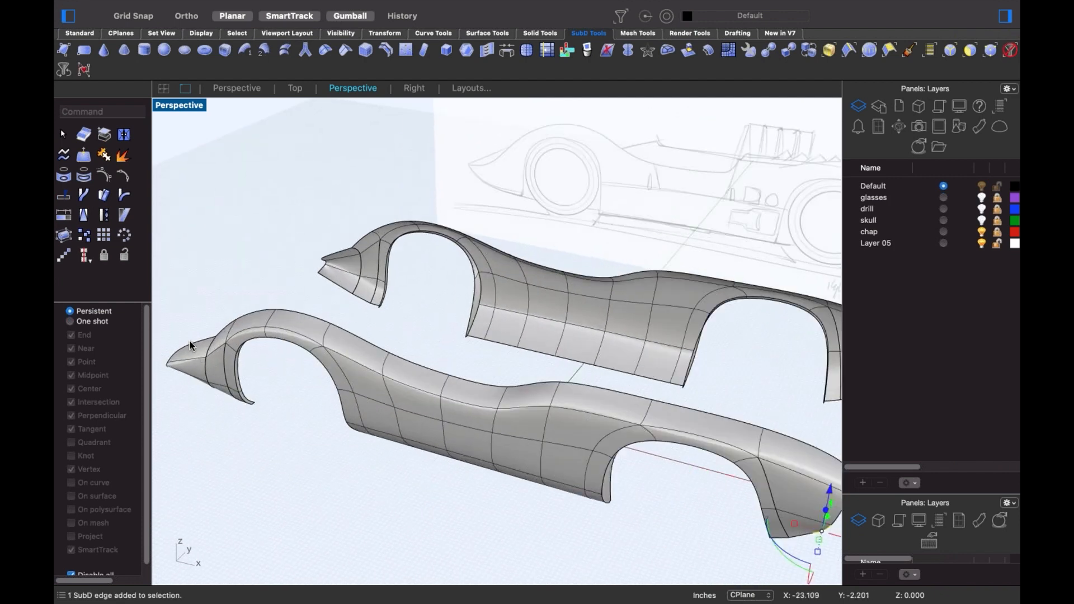
shift+super+click(193, 343)
shift+double_click(221, 333)
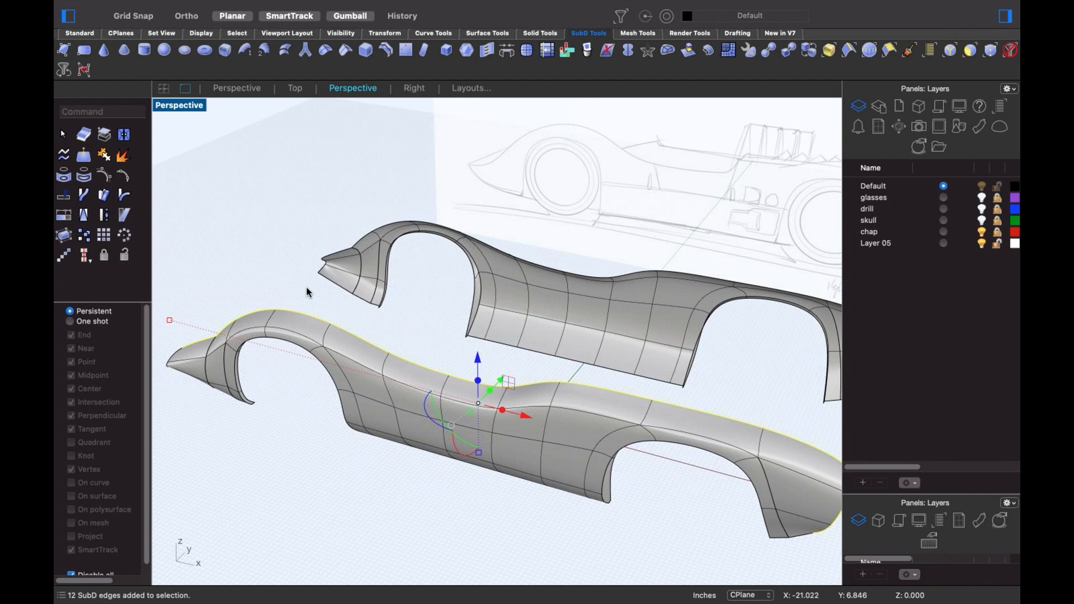
shift+super+click(340, 252)
scroll(442, 307, down, 2)
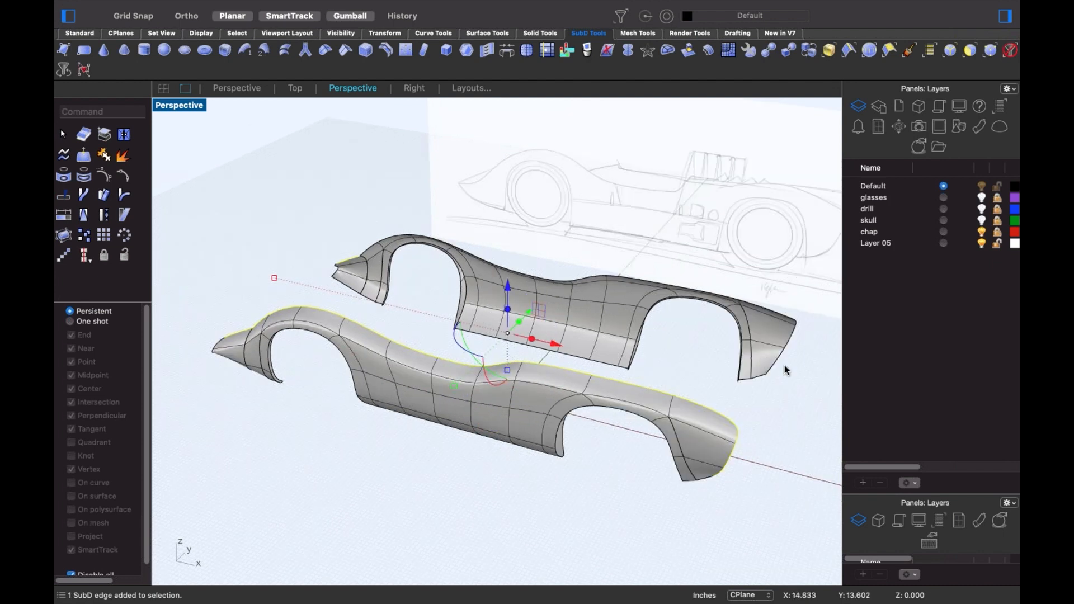
shift+super+click(774, 367)
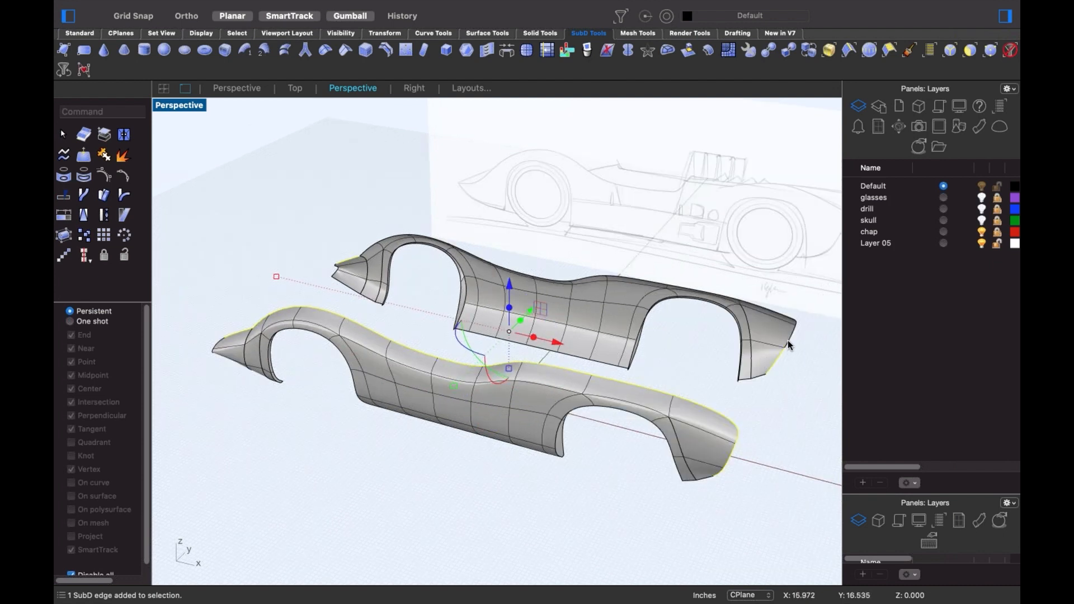
shift+double_click(775, 351)
text(b)
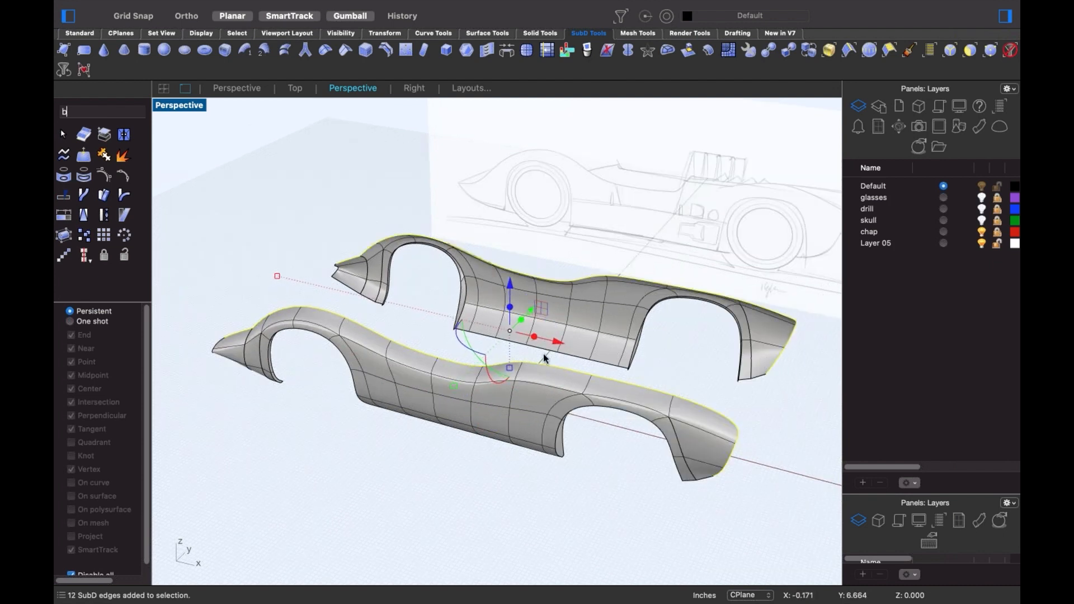
key(Return)
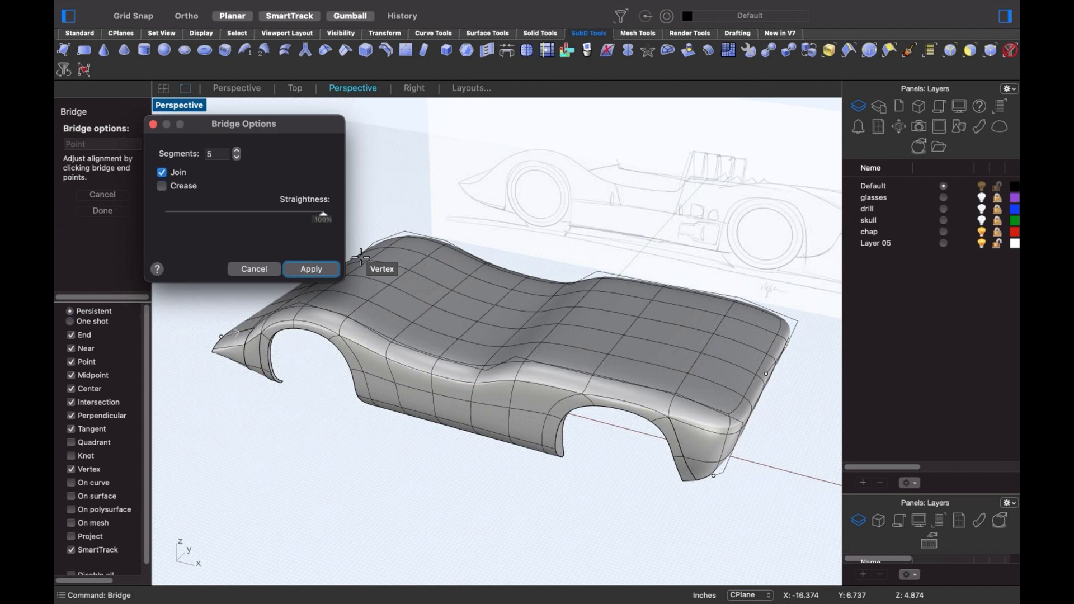
- Adjust the bridge segment count and apply a two-segment bridge as the car's top deck
double_click(218, 153)
text(7)
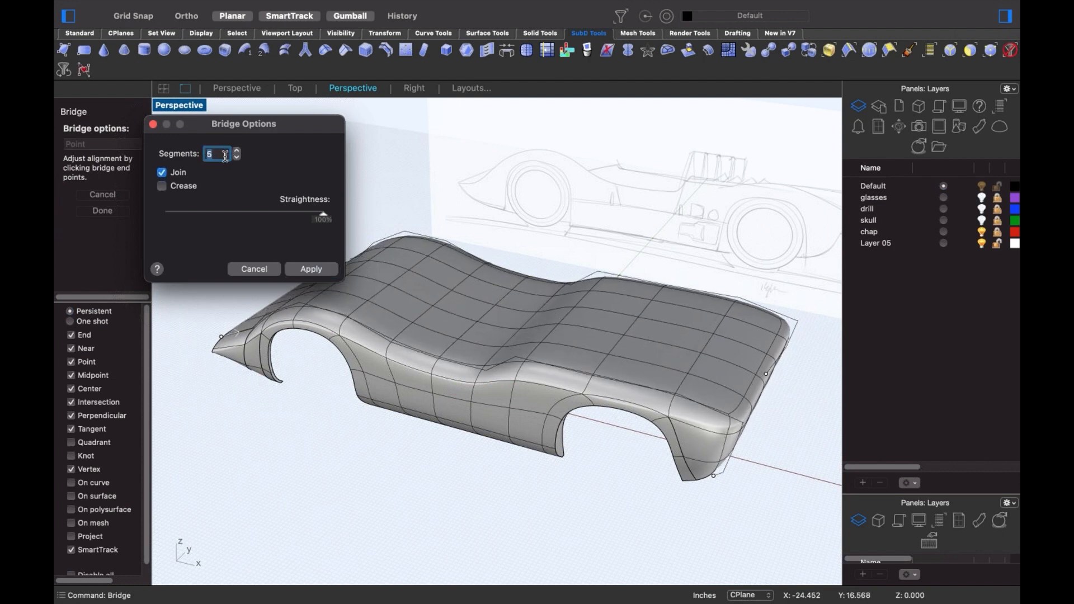
text(1)
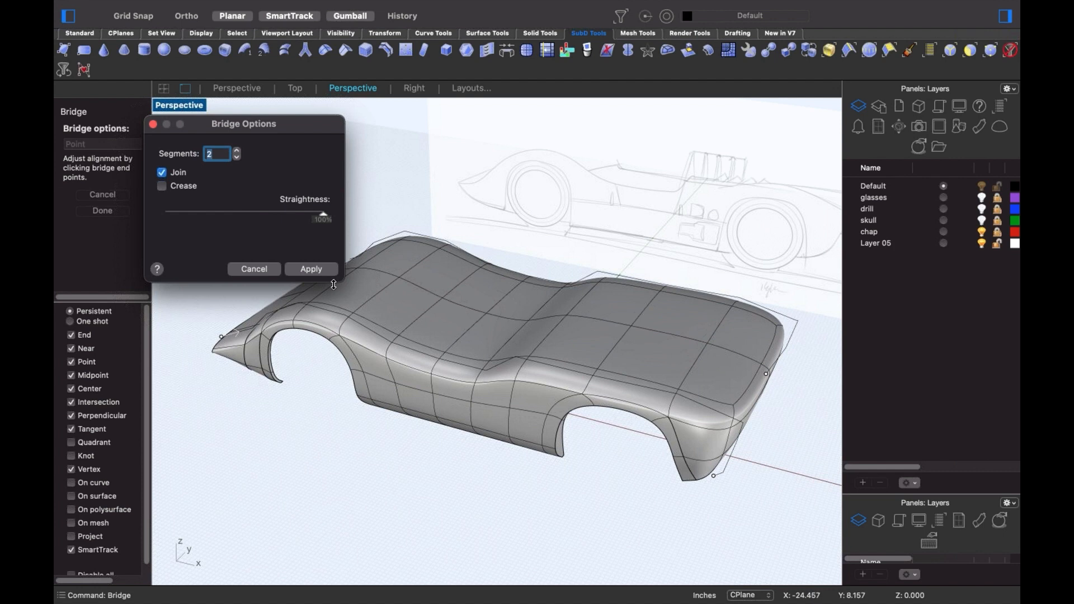
click(311, 269)
right_drag(491, 335, 475, 383)
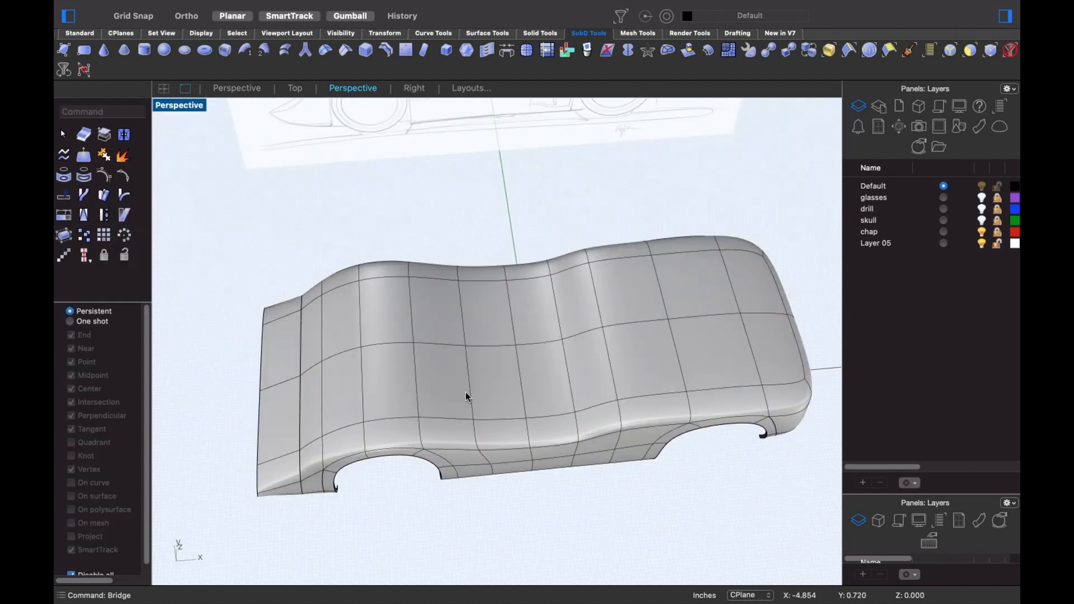
- Select the cockpit faces on the top deck and push them down into a stepped recess
click(466, 394)
click(530, 481)
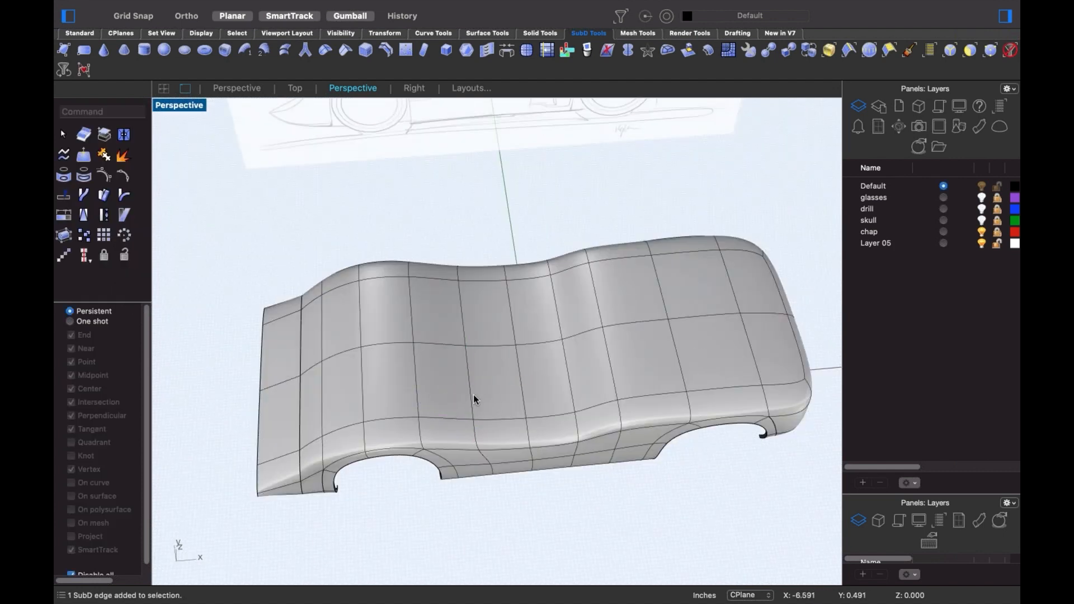
shift+super+click(460, 389)
shift+super+click(498, 393)
shift+super+click(540, 394)
shift+super+click(572, 385)
shift+super+click(579, 374)
shift+super+click(568, 316)
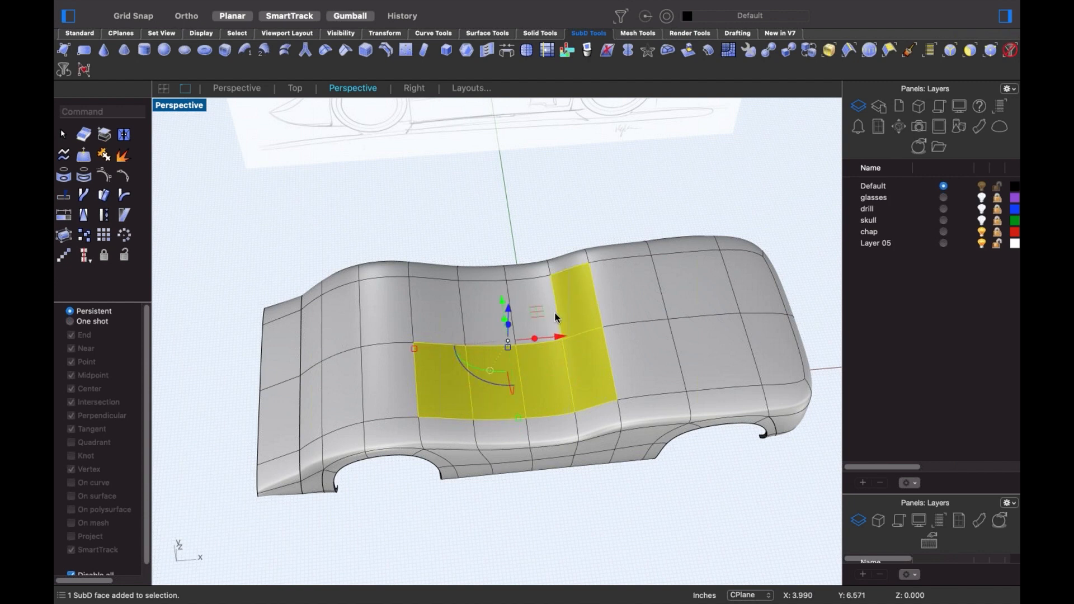
shift+super+click(501, 323)
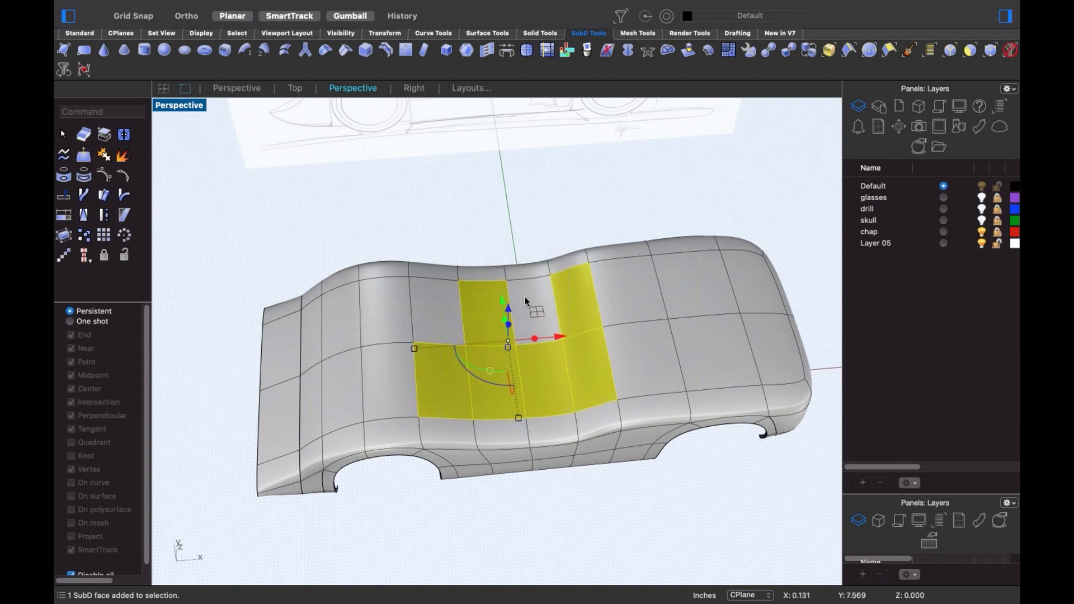
shift+super+click(526, 302)
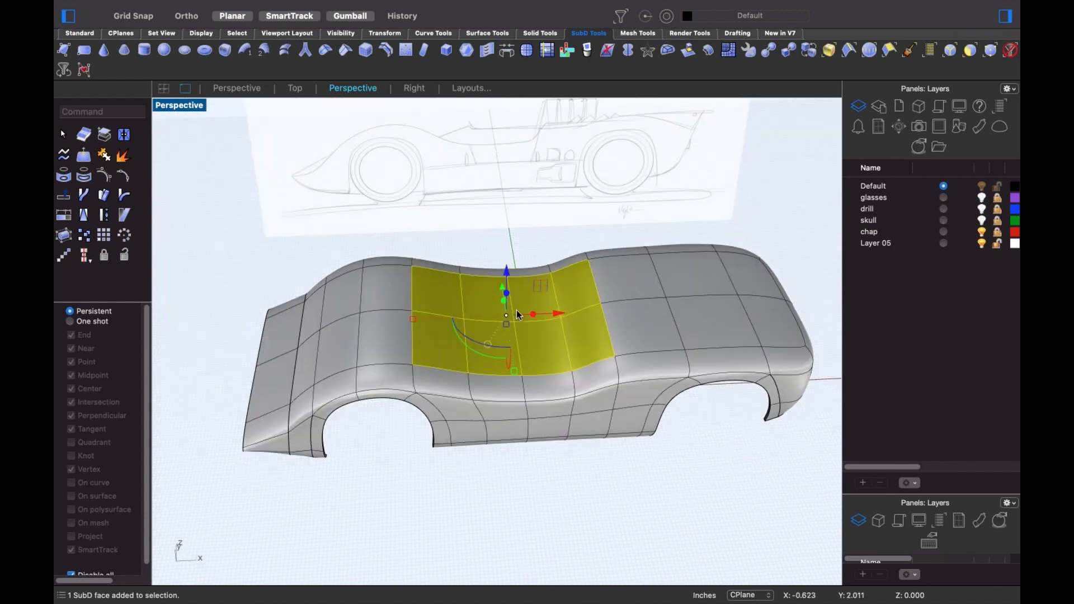
drag(516, 310, 506, 335)
click(466, 211)
- Remove the crease from the edge loop running through the nose, then check the Front view
mouse_move(394, 396)
right_down()
mouse_move(396, 372)
mouse_move(392, 388)
right_up()
scroll(307, 378, up, 6)
double_click(322, 362)
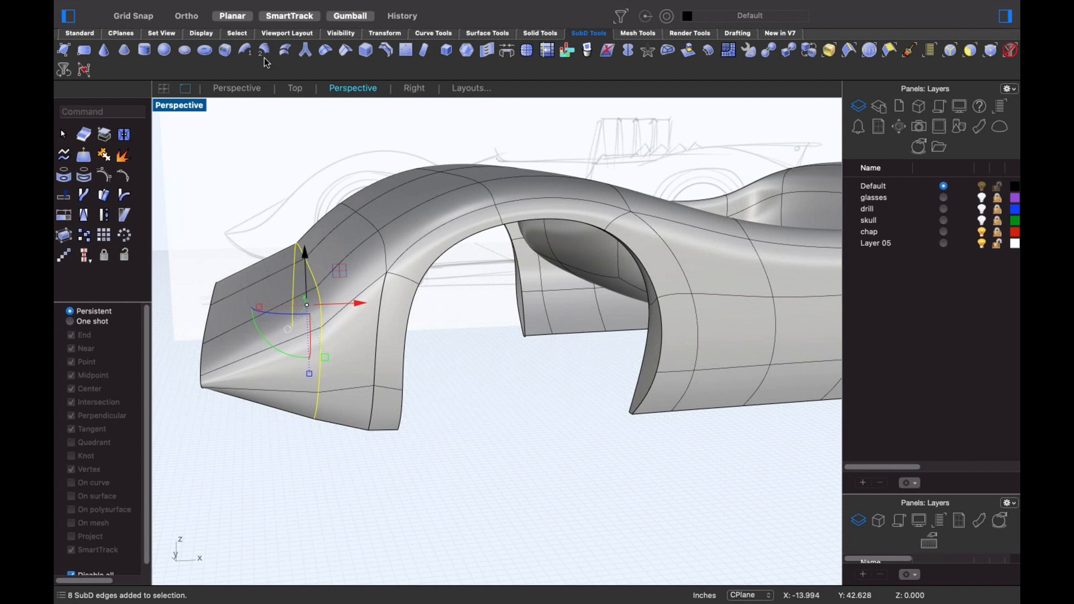
click(331, 58)
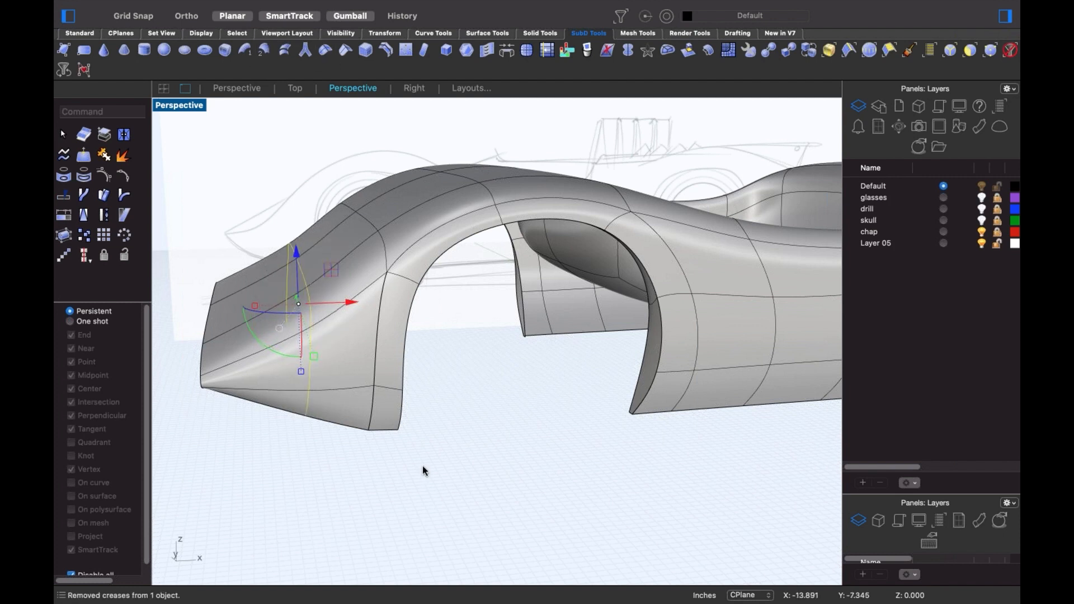
scroll(425, 447, down, 5)
right_drag(431, 434, 399, 442)
key(ctrl+F2)
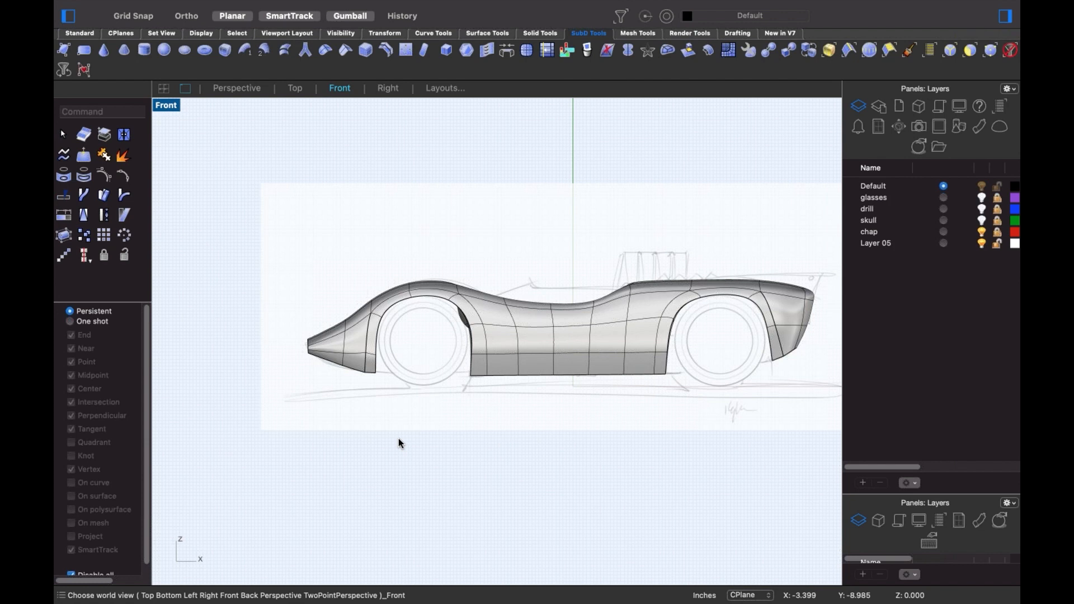
- In the Perspective view, remove the crease from the wheel-arch edge
text(p)
key(Return)
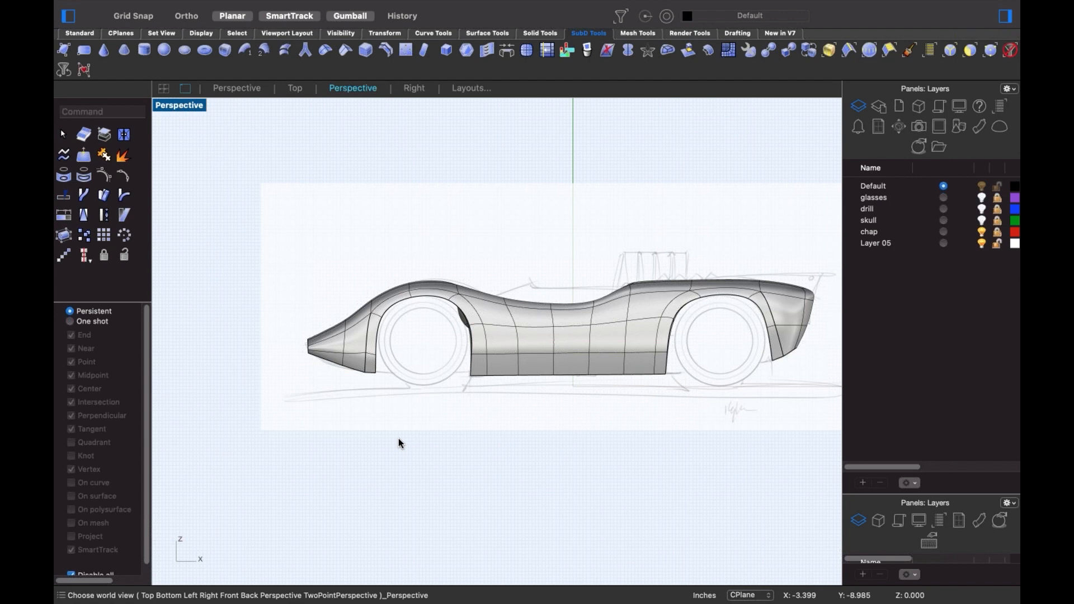
shift+right_drag(466, 379, 362, 356)
scroll(362, 357, up, 10)
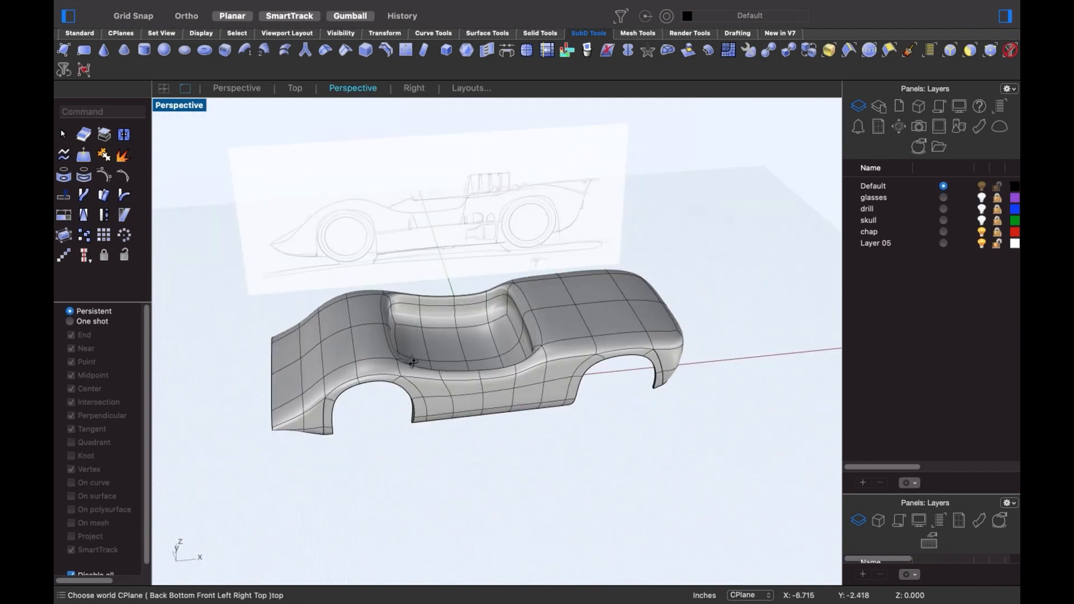
click(272, 446)
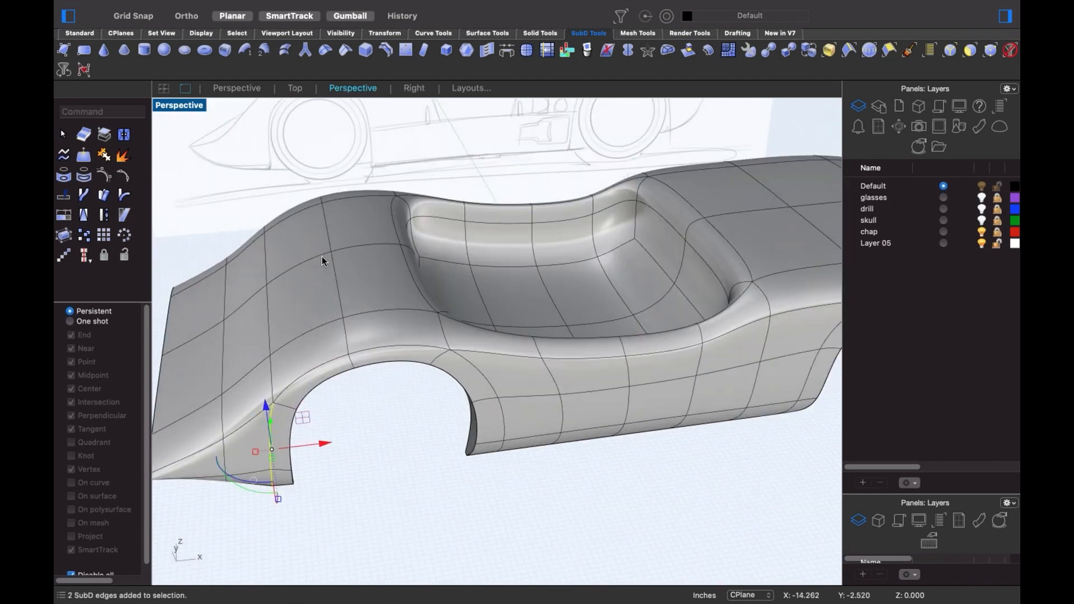
right_drag(354, 377, 650, 380)
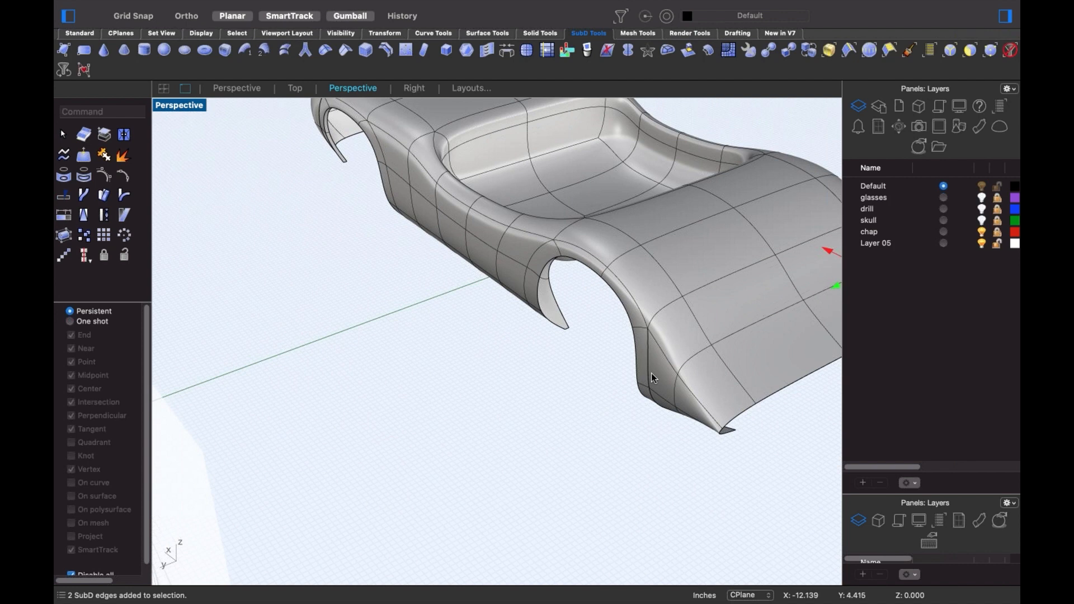
click(326, 51)
click(435, 406)
- Window-select the nose-end edges and move them with the gumball to taper the nose
scroll(431, 409, down, 5)
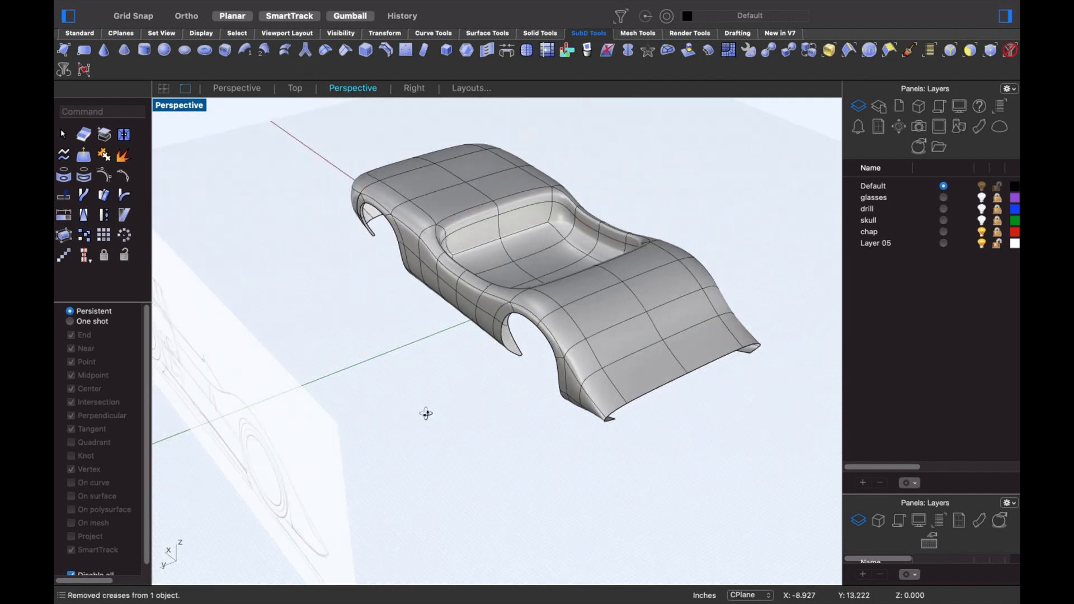
mouse_move(426, 413)
right_down()
mouse_move(311, 417)
mouse_move(300, 402)
mouse_move(324, 460)
mouse_move(360, 467)
mouse_move(266, 280)
right_up()
drag(335, 555, 321, 527)
mouse_move(297, 481)
mouse_down()
mouse_move(296, 459)
mouse_move(309, 470)
mouse_up()
key(Escape)
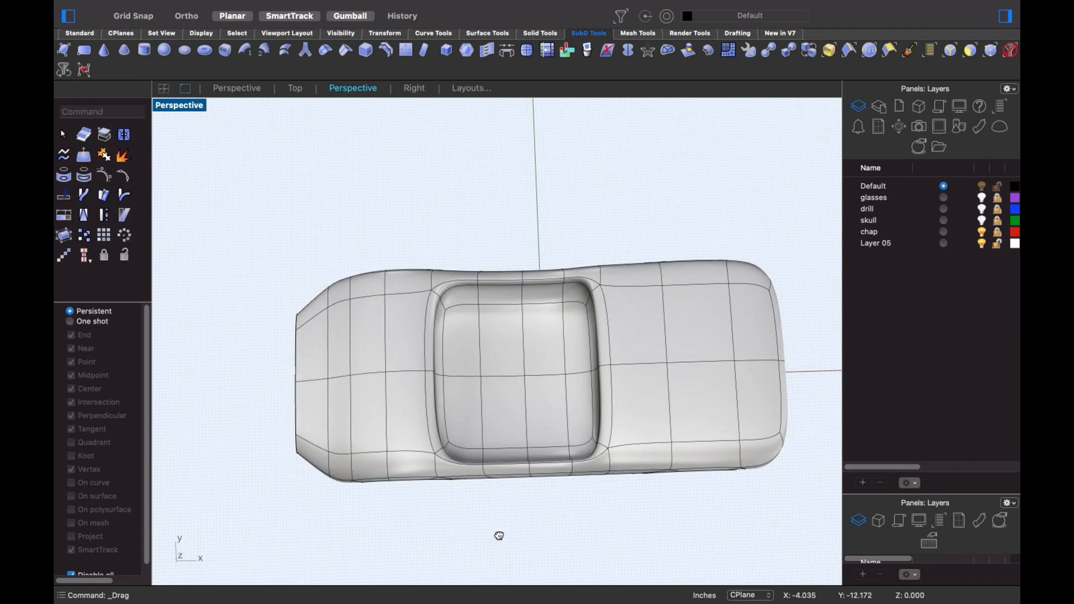
mouse_move(498, 531)
right_down()
mouse_move(412, 526)
mouse_move(407, 434)
mouse_move(450, 500)
mouse_move(463, 489)
mouse_move(456, 498)
right_up()
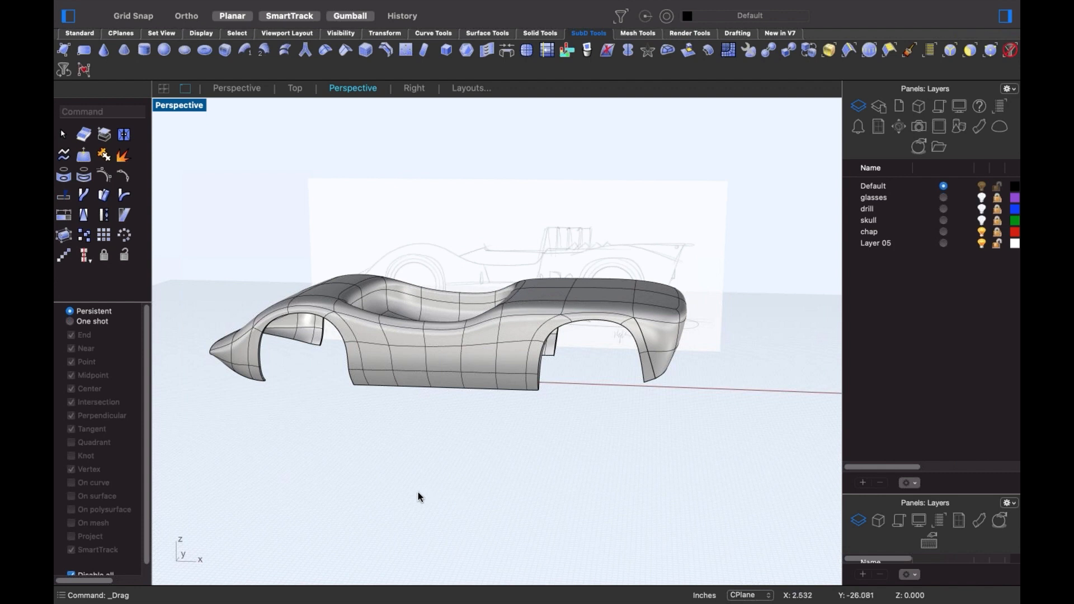
right_drag(419, 498, 488, 508)
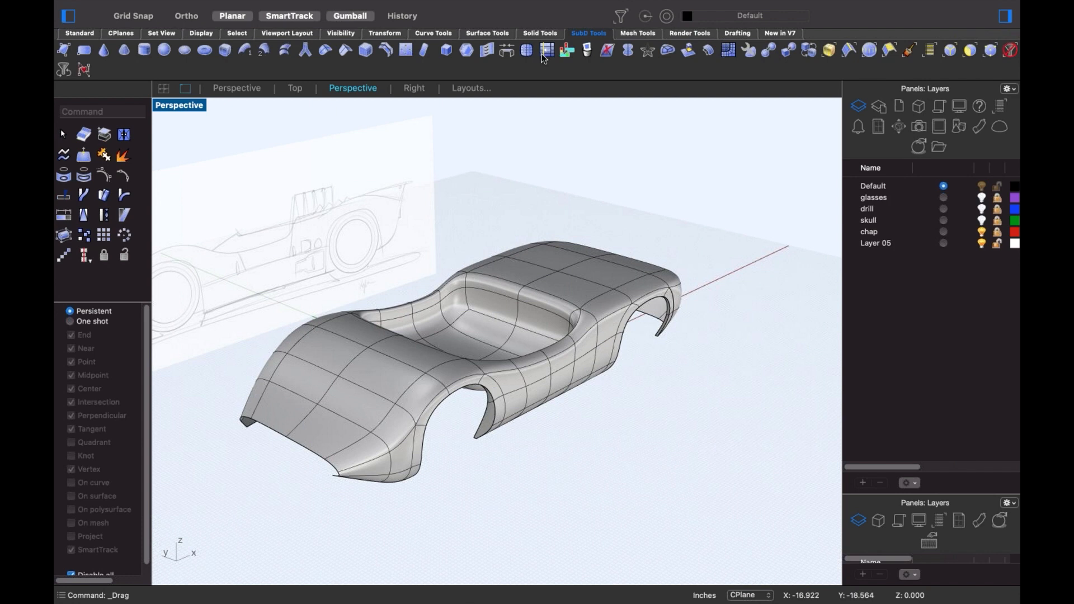
mouse_move(503, 601)
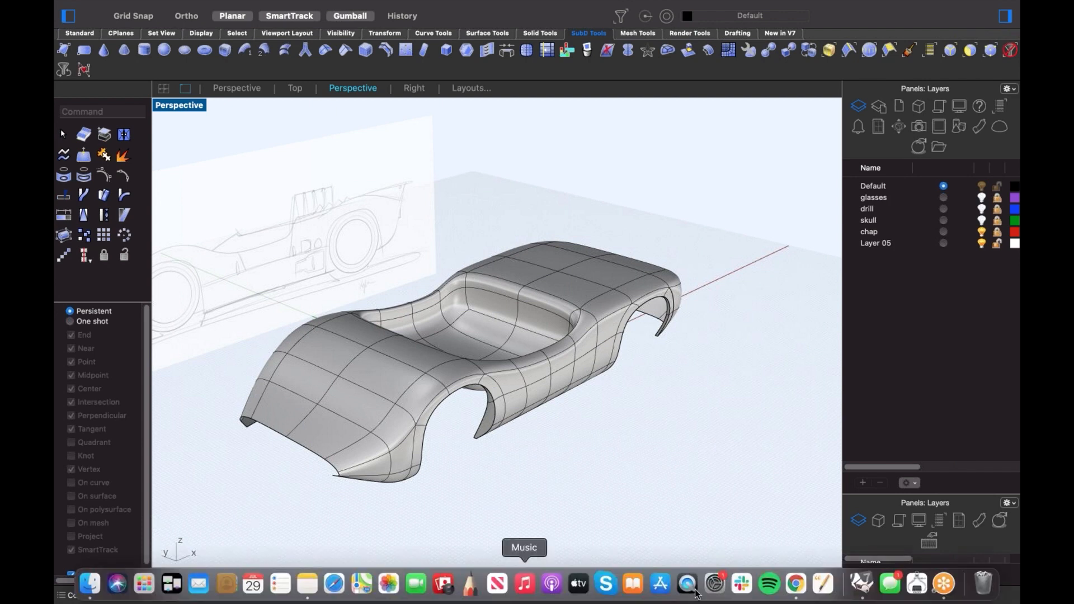
- In Chrome, open the Rhinoceros3d YouTube channel from the bookmarks folder
click(793, 583)
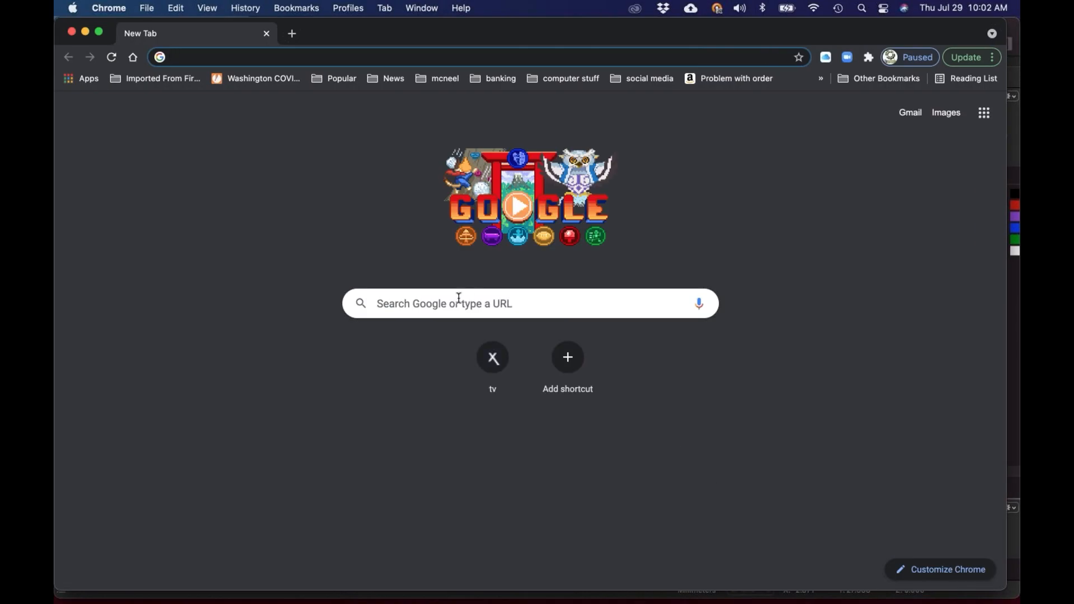
click(437, 79)
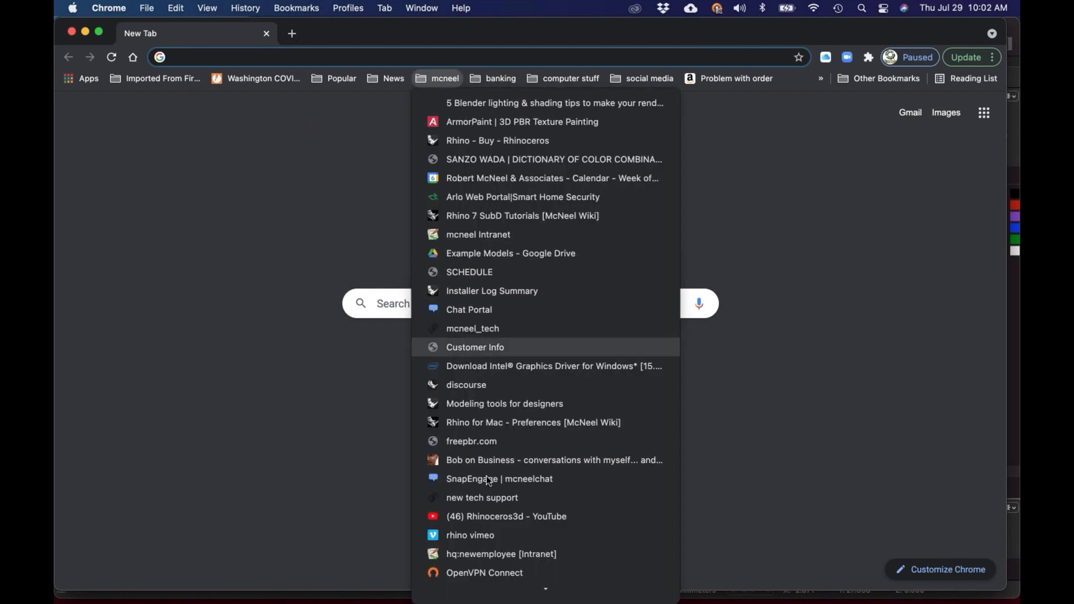
click(485, 515)
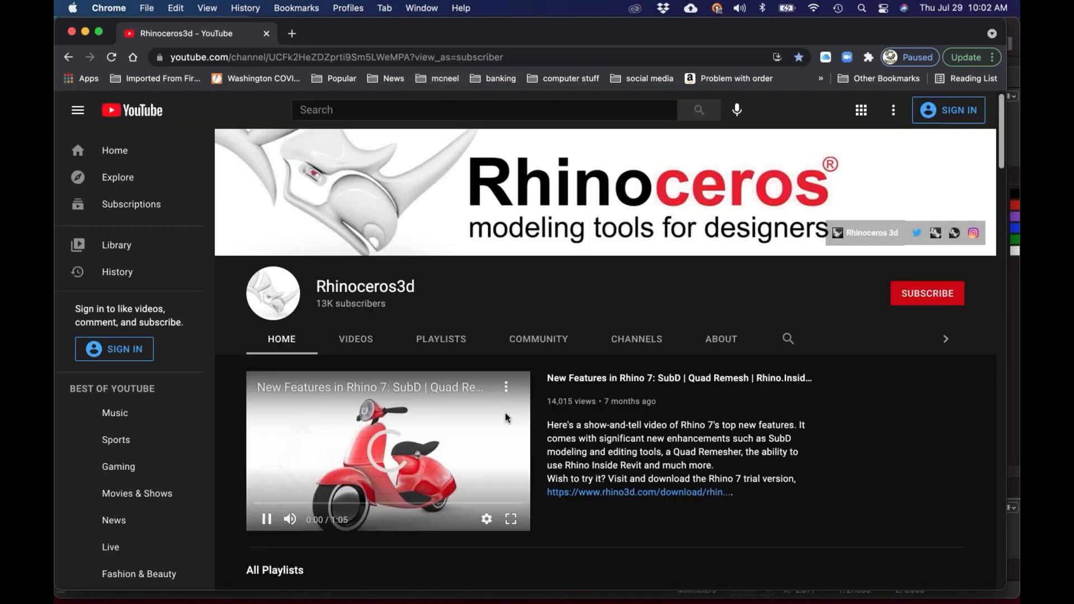
- Scroll the channel to the Mac shelf and open the 'Getting started Rhino for Mac' playlist
scroll(531, 409, down, 7)
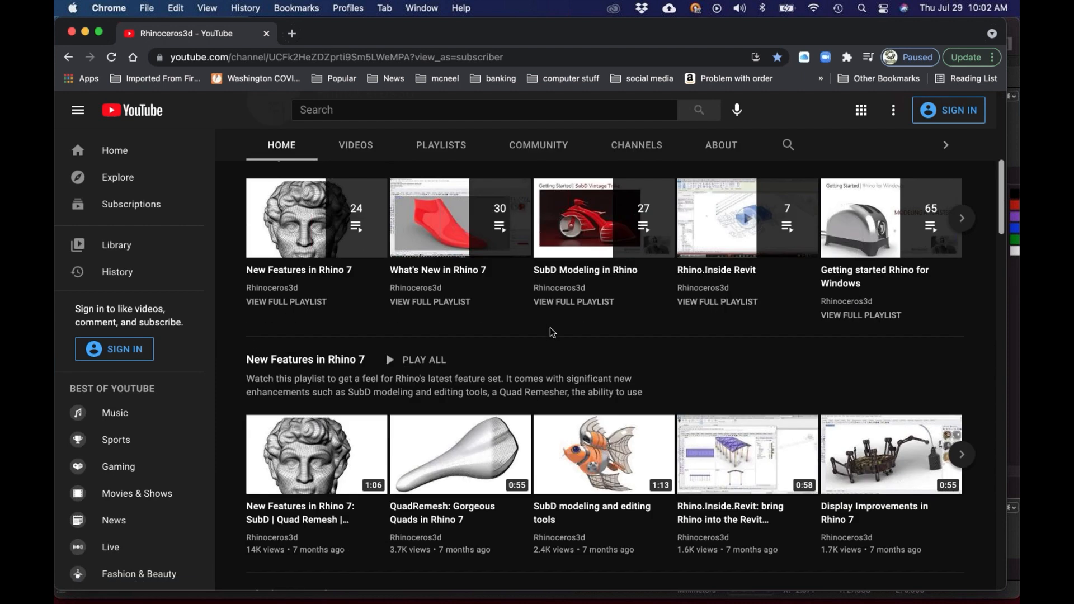
scroll(579, 356, up, 1)
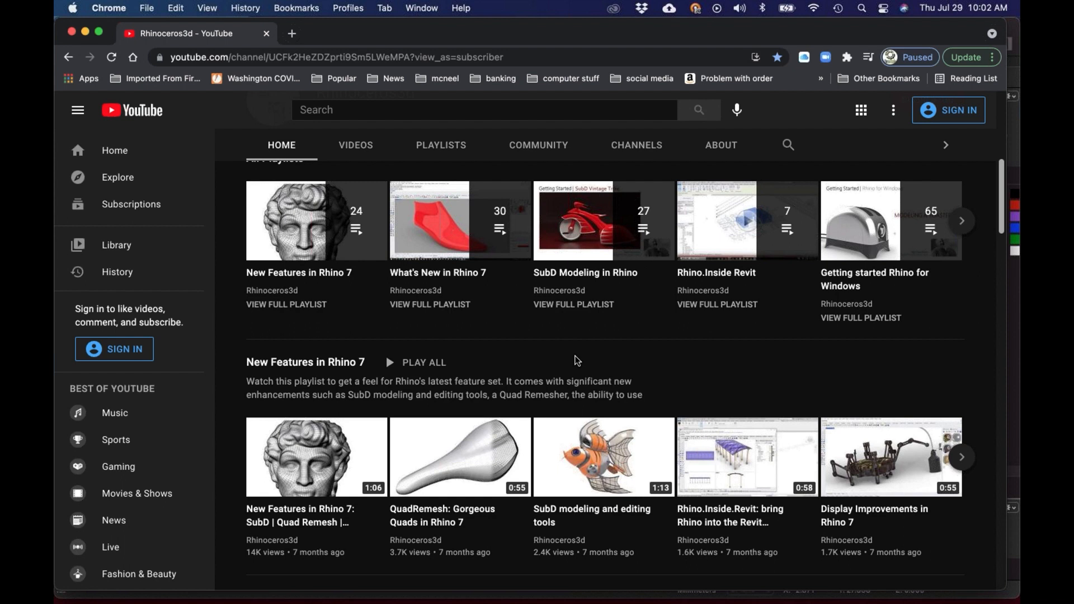
scroll(578, 364, down, 3)
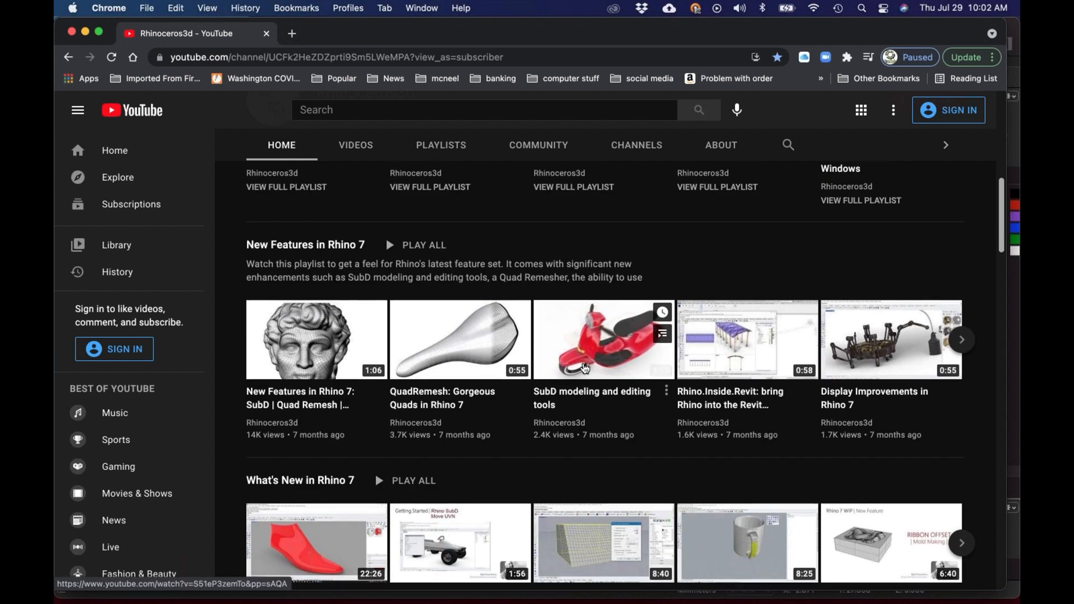
scroll(582, 366, down, 10)
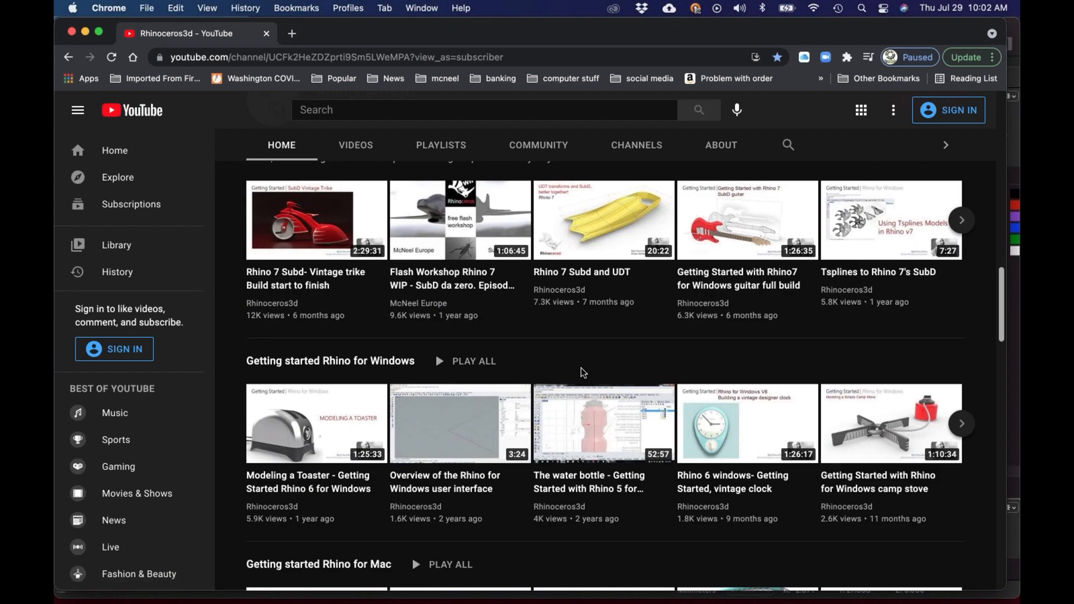
mouse_move(600, 401)
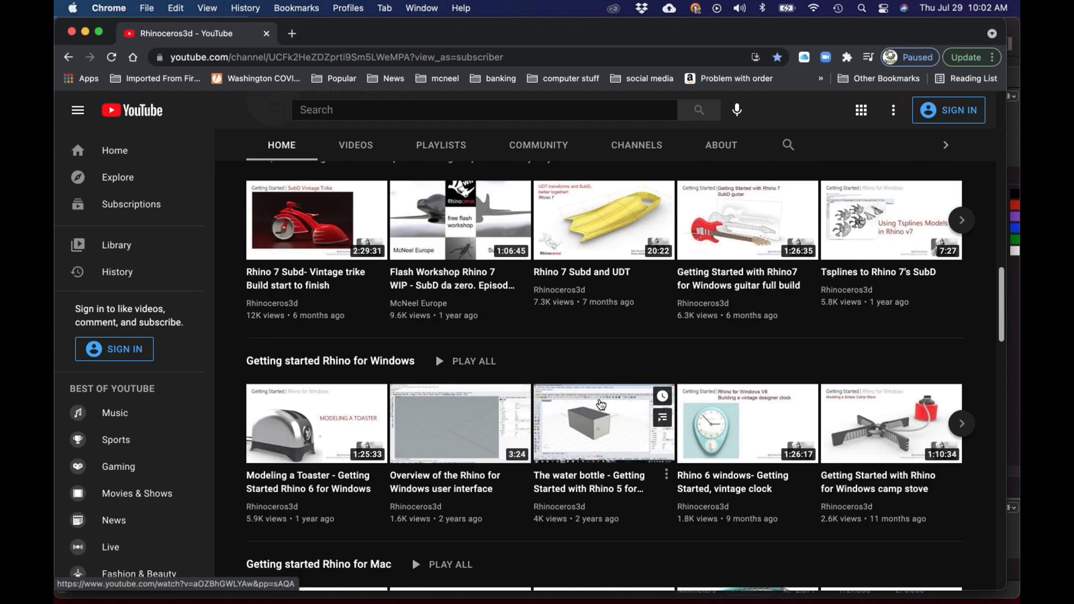
scroll(601, 400, down, 7)
scroll(616, 388, up, 1)
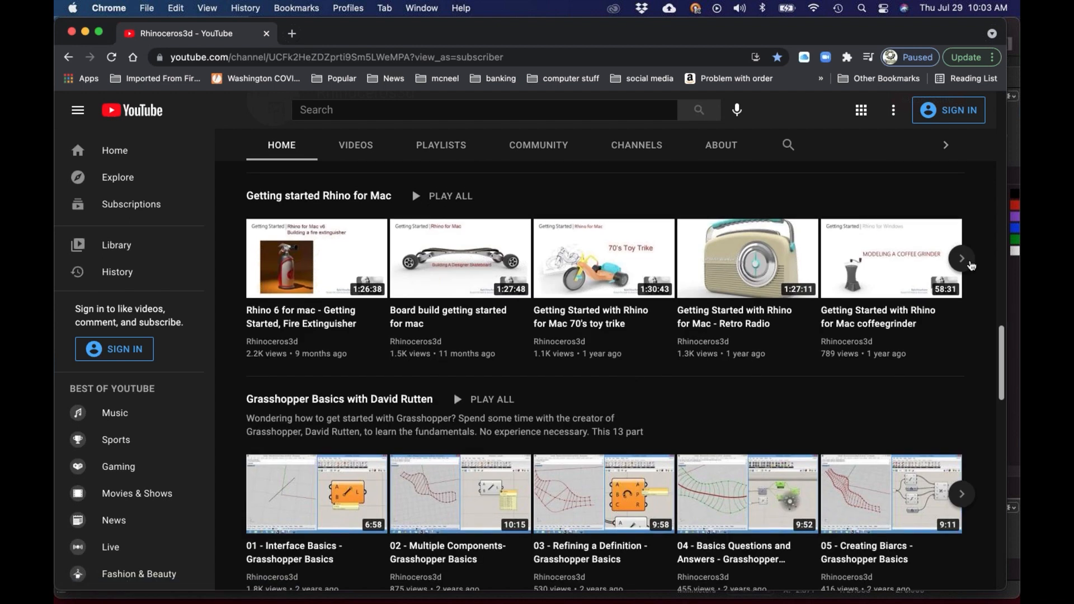
click(963, 259)
click(963, 259)
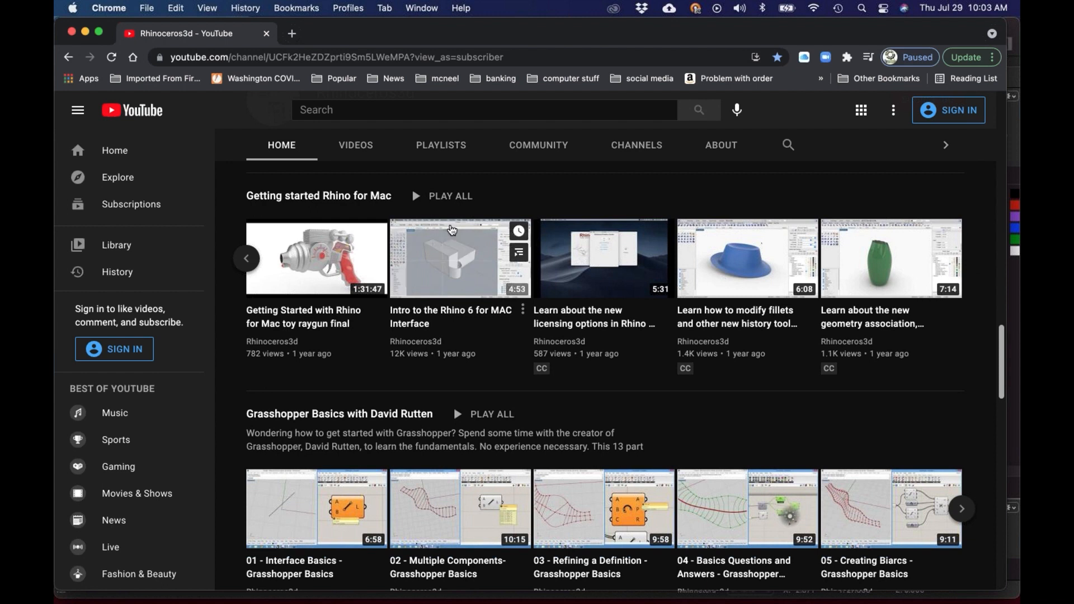
click(371, 197)
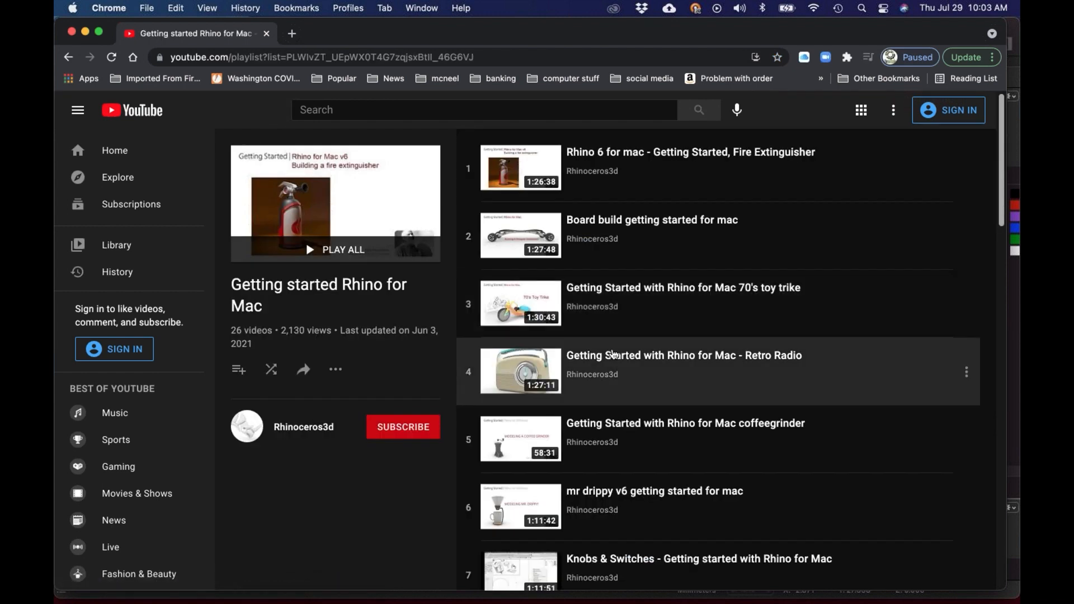
scroll(626, 364, down, 20)
scroll(632, 375, down, 3)
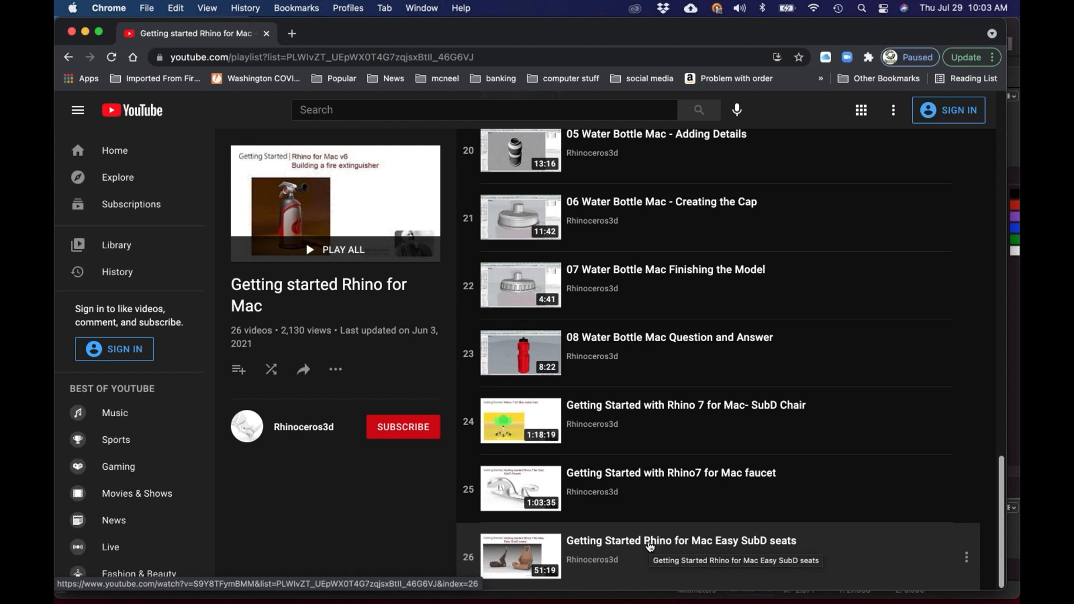
scroll(652, 545, up, 15)
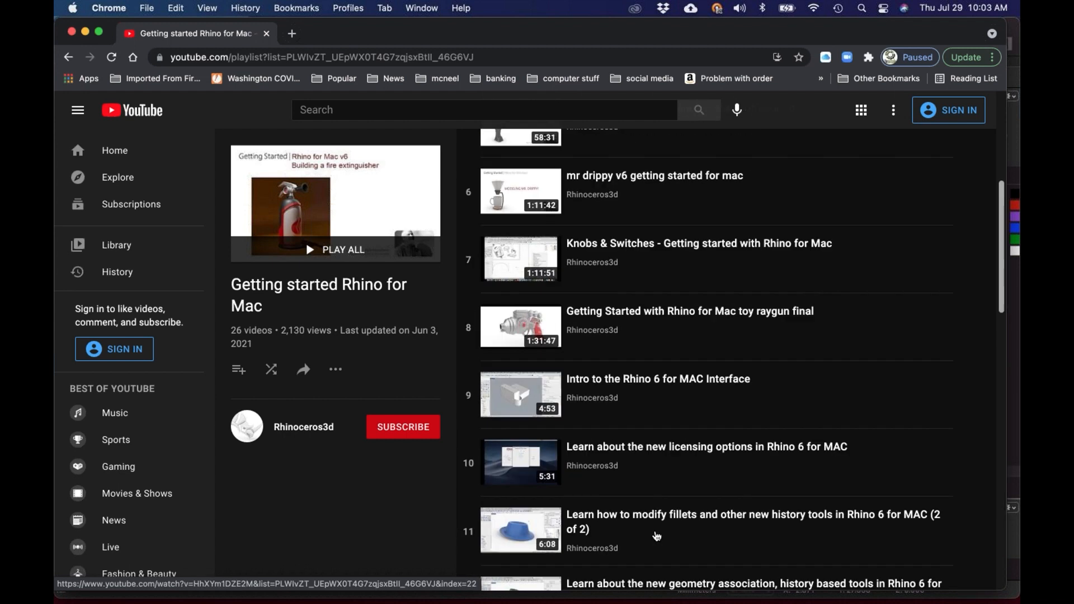
scroll(657, 536, up, 5)
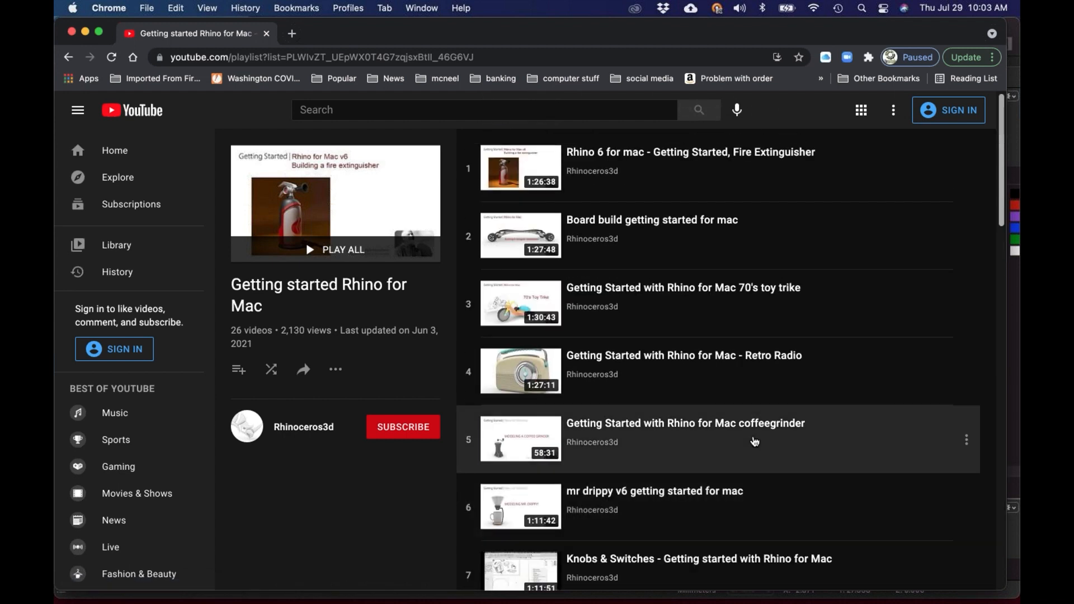